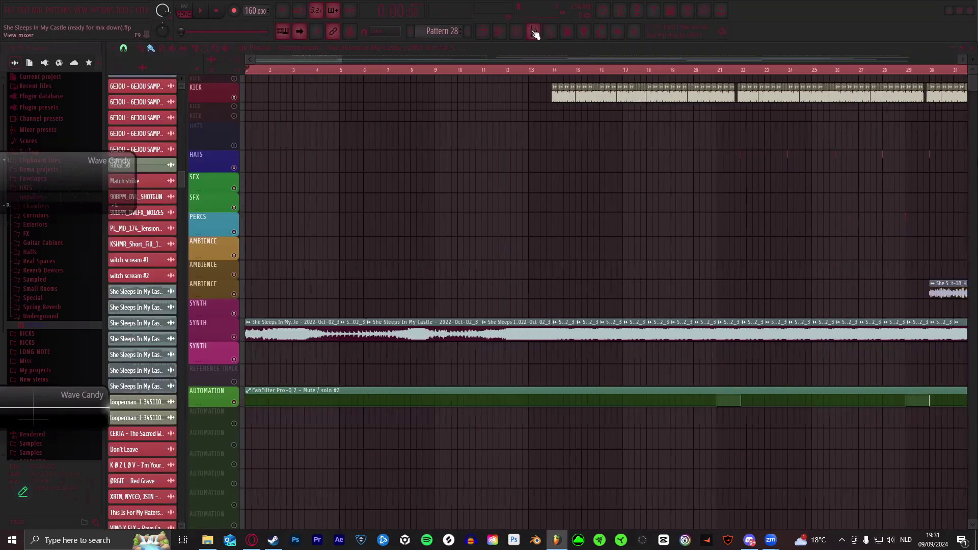
- Open the channel rack on Pattern 29 and set its filter to show all channels
left_click(516, 32)
left_click(315, 46)
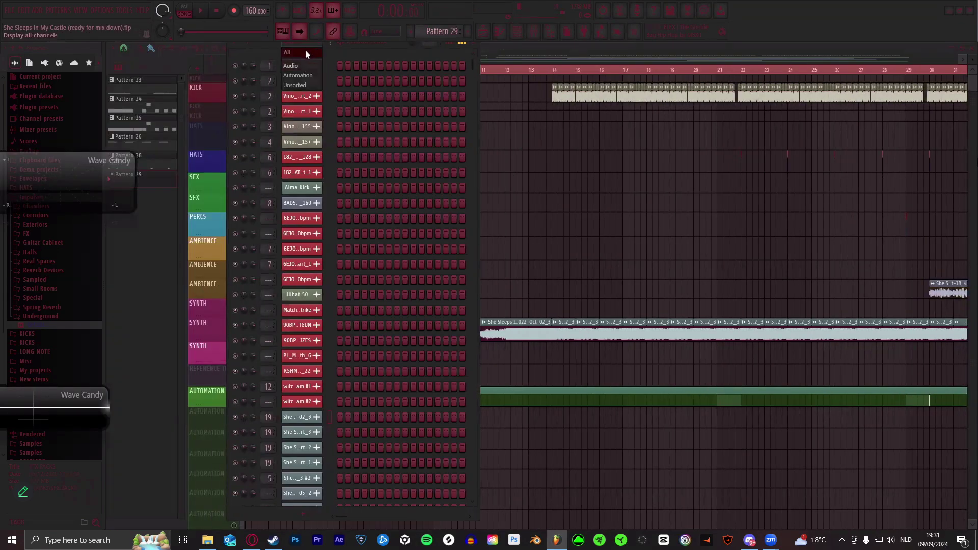
left_click(305, 51)
scroll(332, 69, "down", 4)
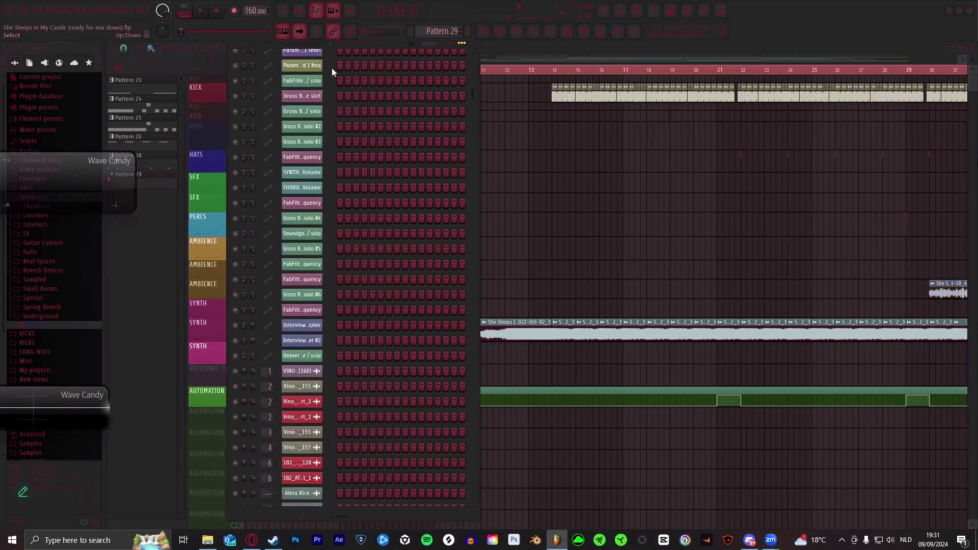
scroll(332, 68, "up", 4)
- Add a Technol HN1 instrument as a new channel
left_click_drag(270, 47, 270, 54)
left_click(302, 522)
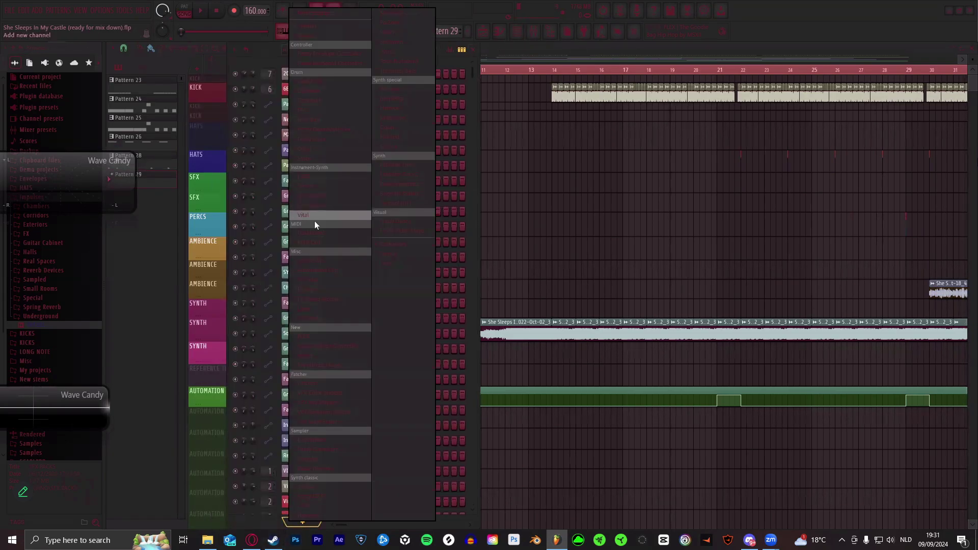
left_click(314, 221)
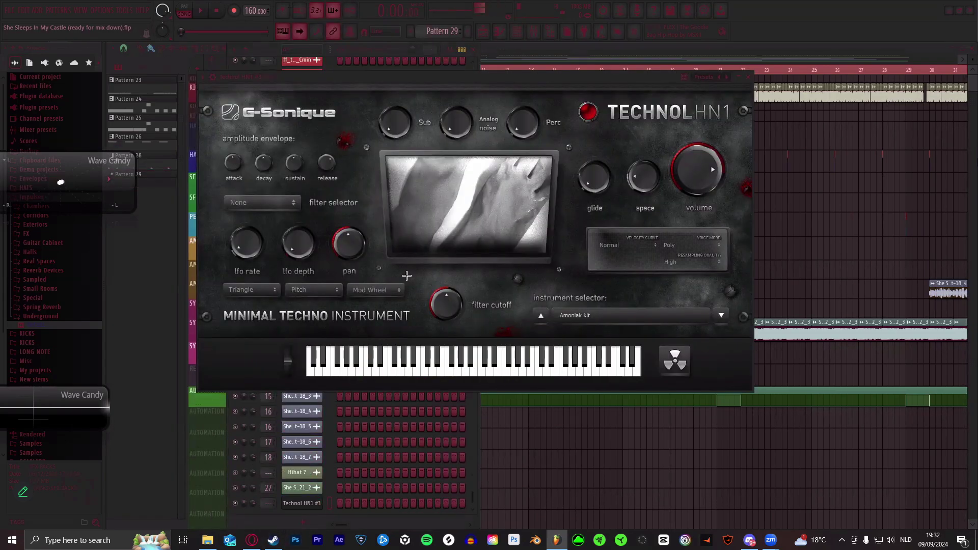
- Open Edison from the mixer's master track effects and rearrange the open windows
key("F9")
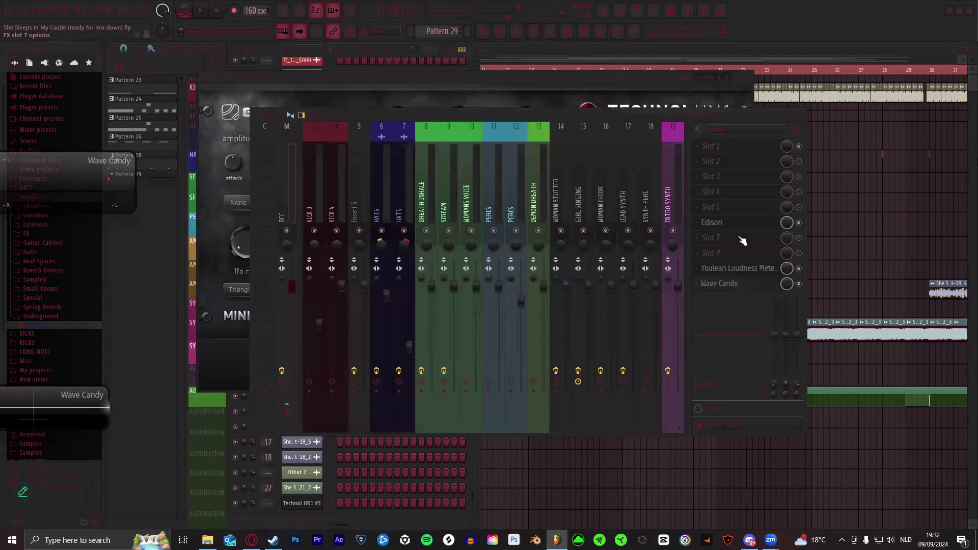
left_click(721, 222)
left_click_drag(420, 161, 461, 155)
left_click_drag(408, 77, 379, 72)
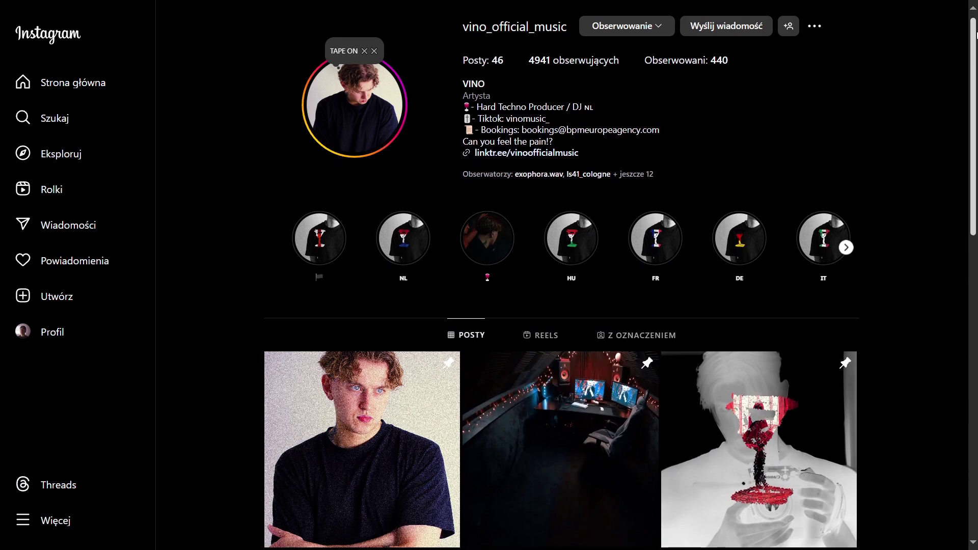
- Browse the artist VINO's Instagram profile and SoundCloud page
scroll(976, 35, "down", 2)
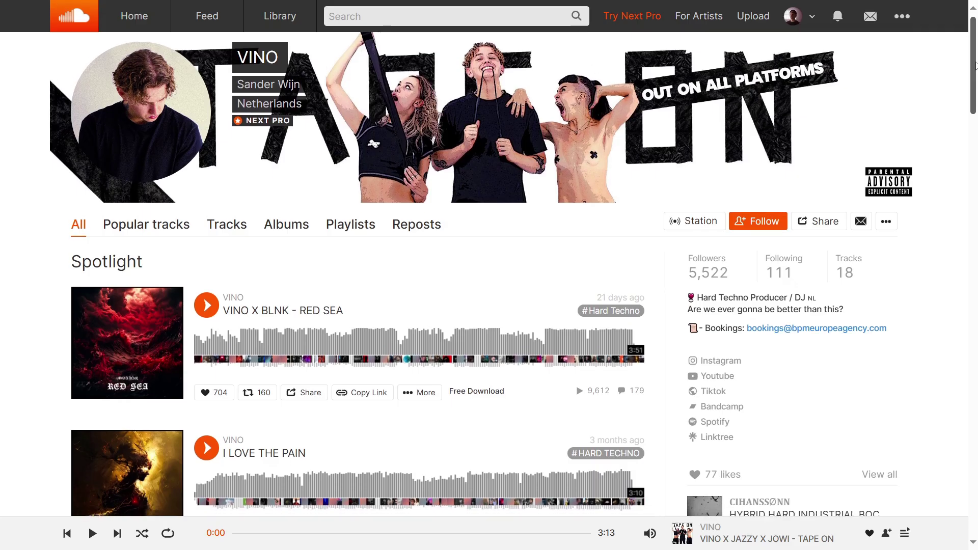
scroll(976, 82, "down", 2)
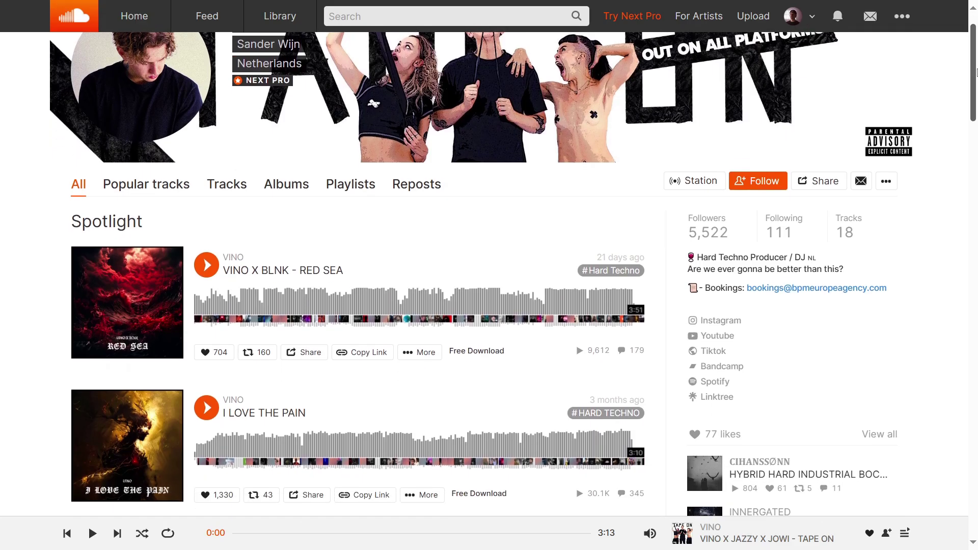
scroll(977, 81, "down", 3)
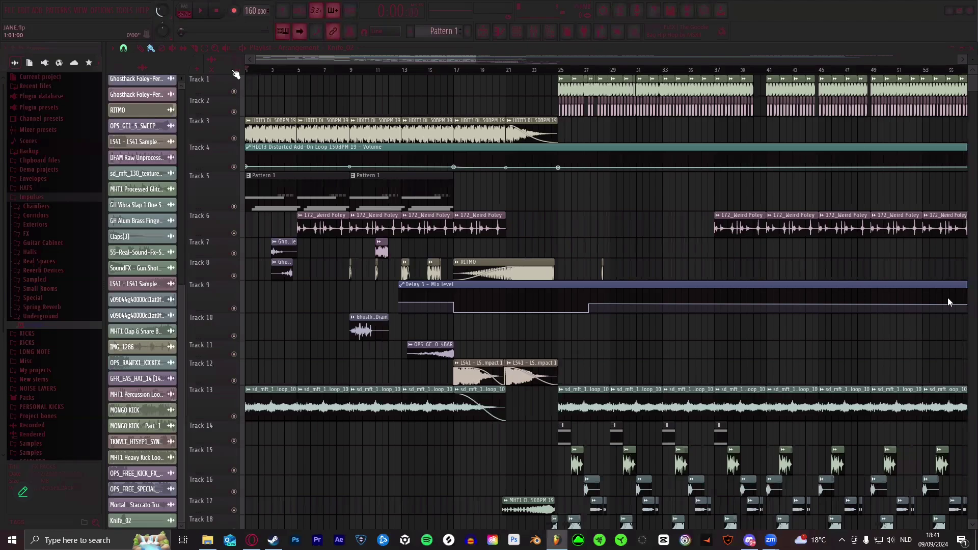
- Play the JANE arrangement from the start and stop playback around bar 73
scroll(291, 77, "down", 4)
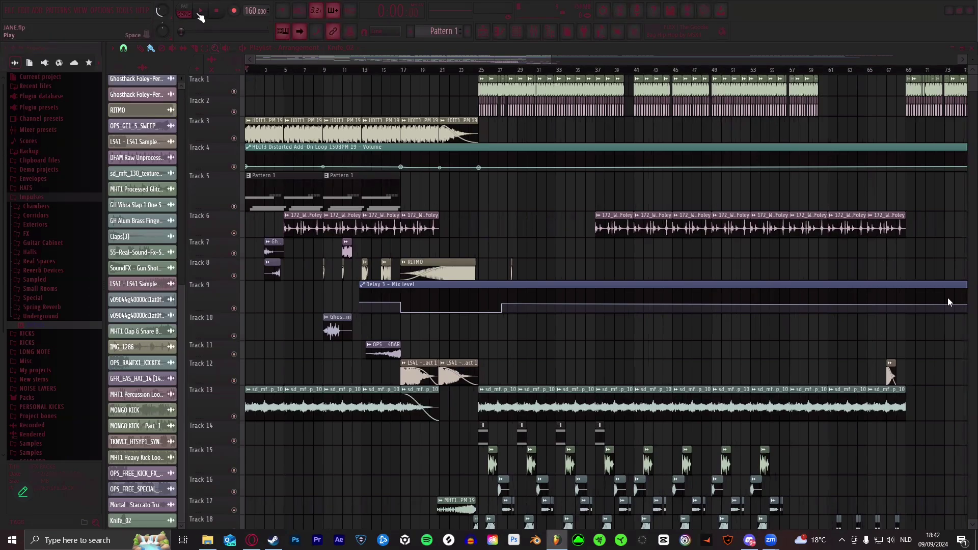
left_click(199, 14)
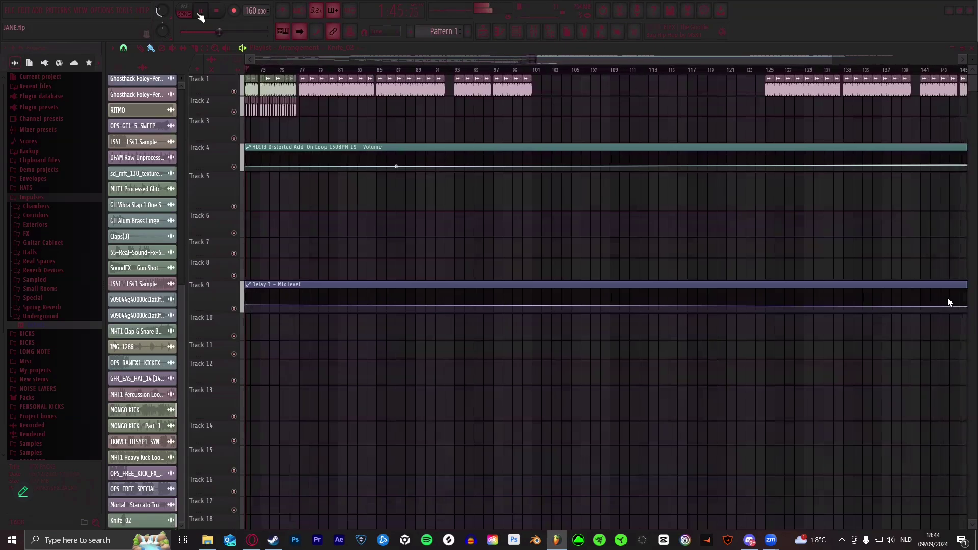
left_click(200, 12)
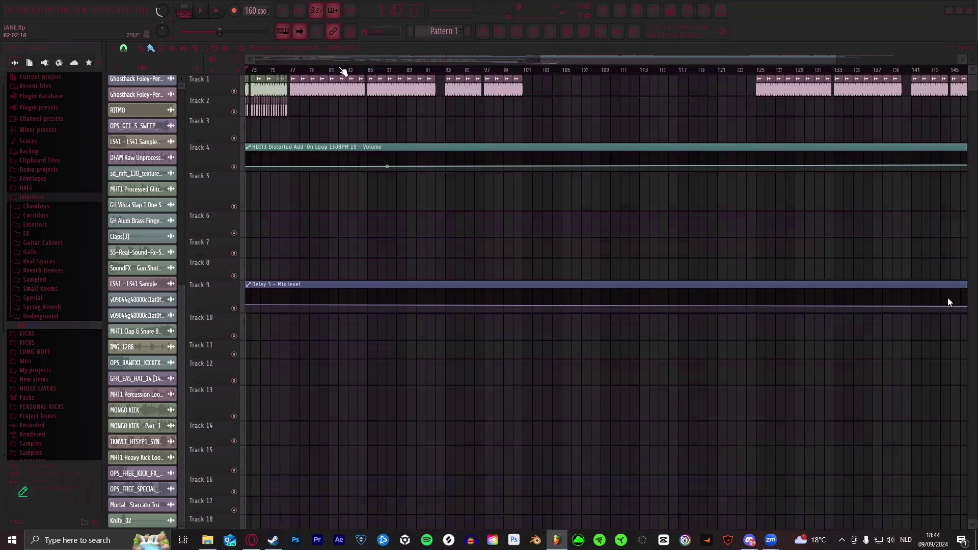
- Review the arrangement back to the intro and place the playhead at bar 17
scroll(344, 70, "up", 4)
left_click_drag(551, 59, 480, 61)
scroll(482, 62, "down", 2)
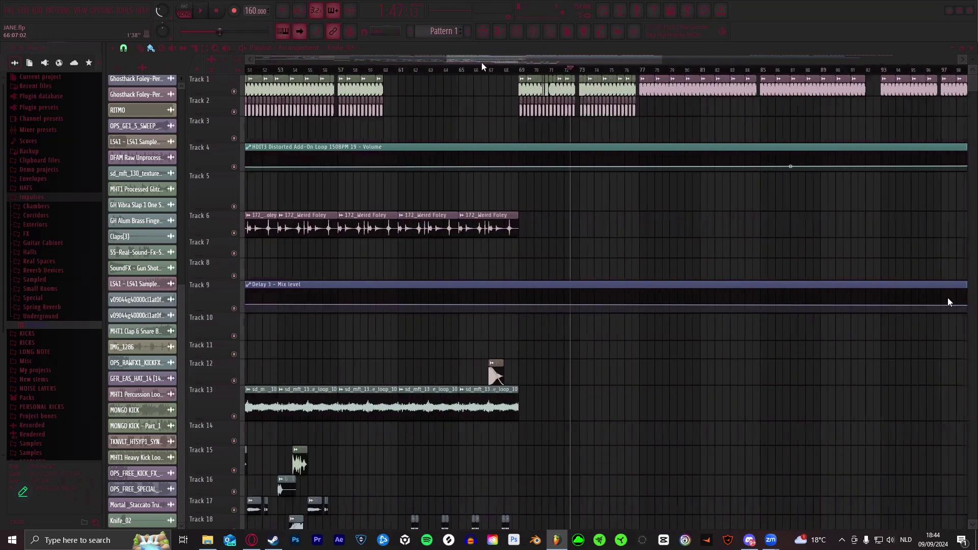
scroll(482, 62, "down", 4)
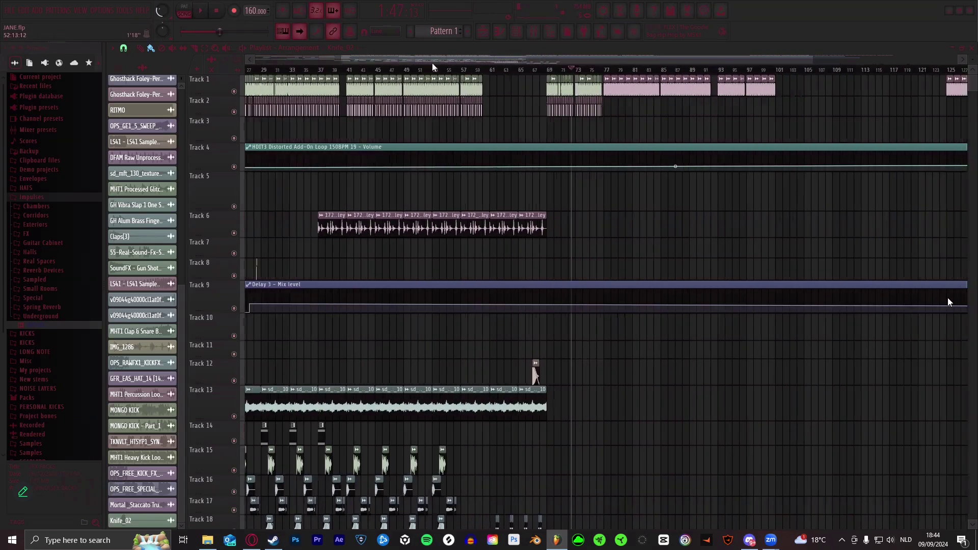
left_click_drag(432, 63, 346, 72)
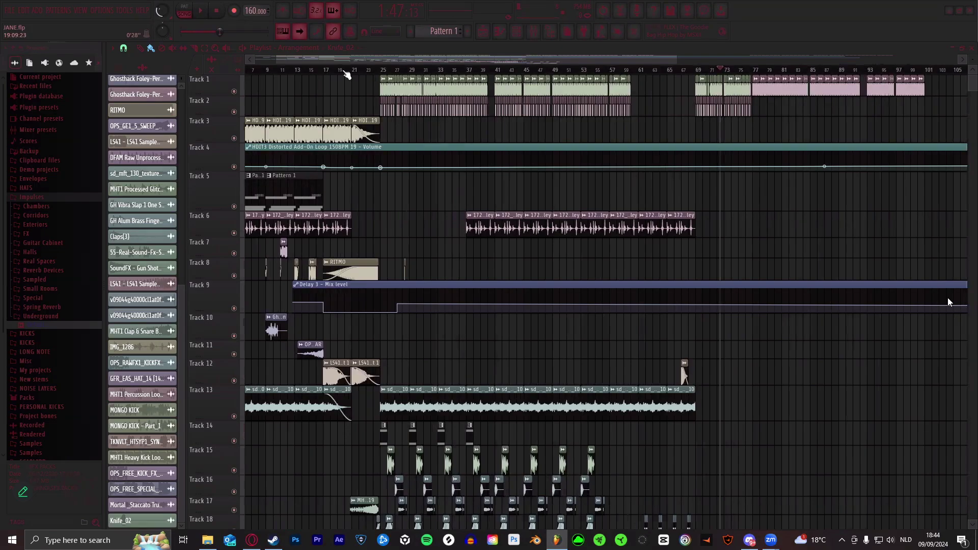
scroll(363, 76, "up", 8)
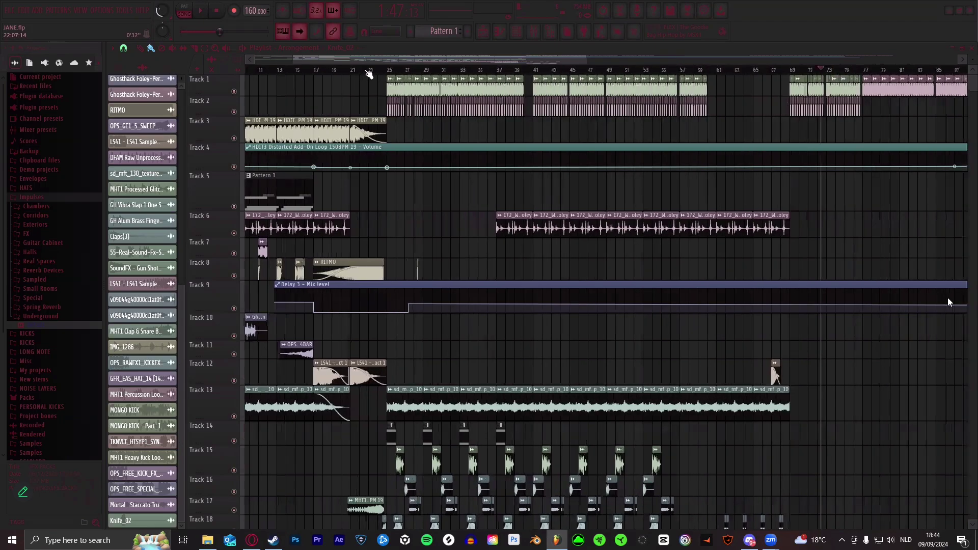
scroll(390, 74, "down", 4)
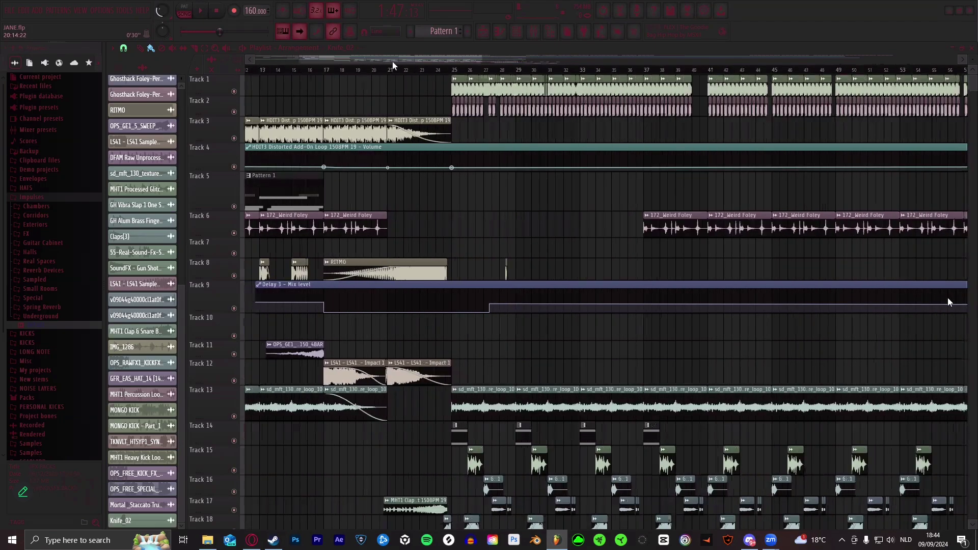
left_click(363, 74)
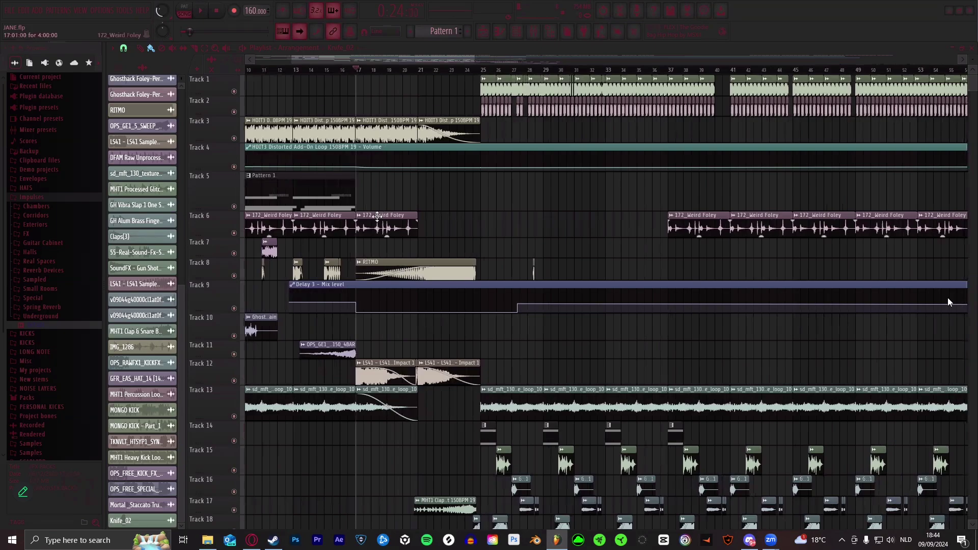
- Examine the intro's layered clips and the transition into the kick section at bar 25
scroll(371, 59, "left", 1)
scroll(371, 59, "down", 5)
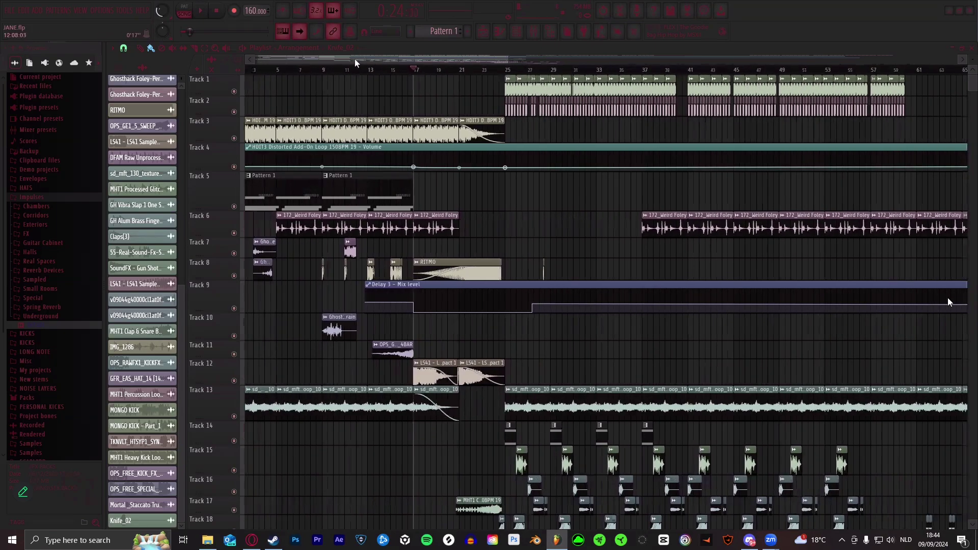
scroll(523, 73, "up", 3)
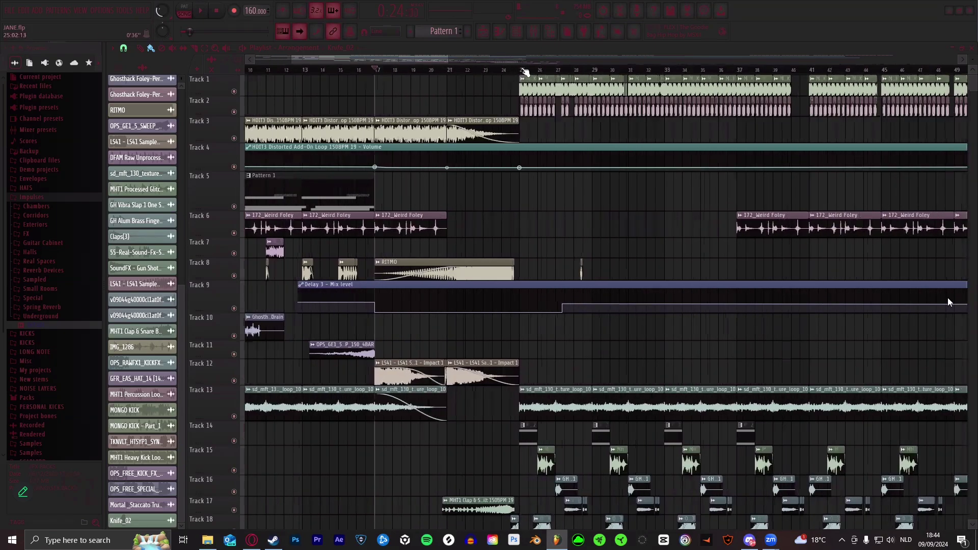
scroll(522, 73, "down", 3)
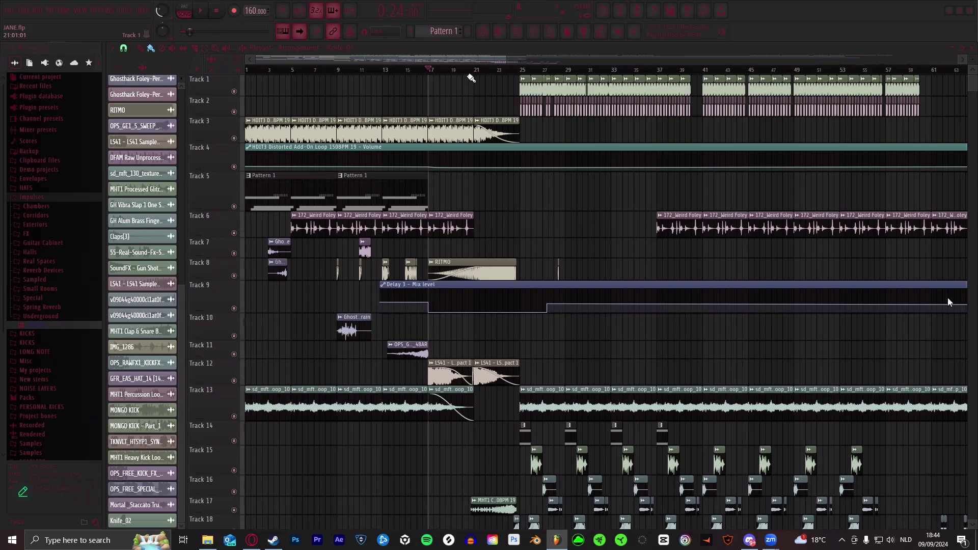
scroll(373, 71, "up", 5)
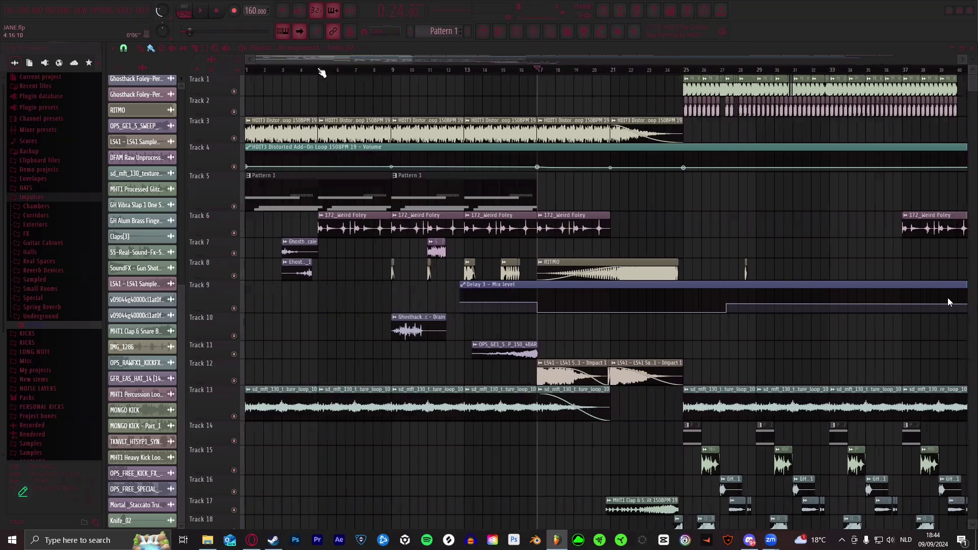
left_click_drag(291, 58, 381, 60)
scroll(411, 72, "down", 2)
scroll(411, 72, "up", 5)
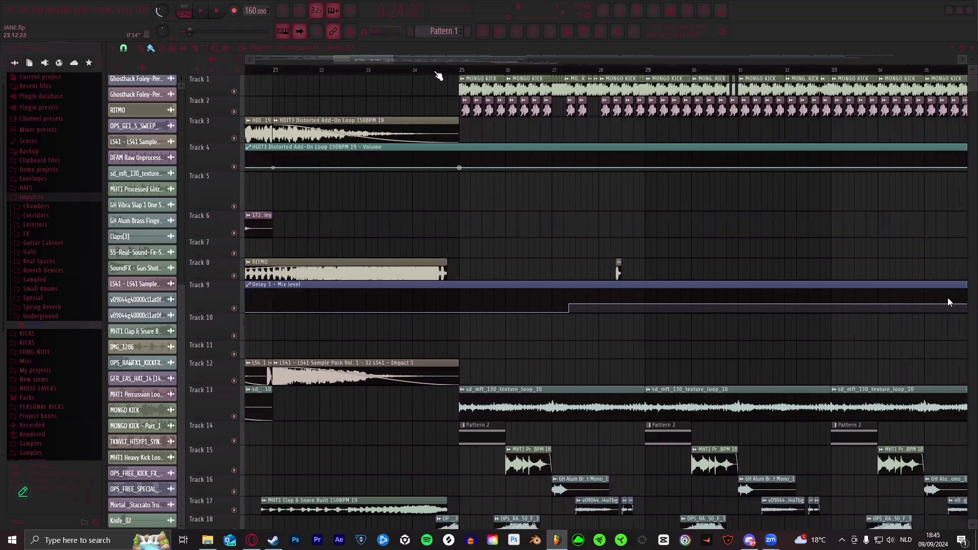
- Open the MONGO KICK clip's sample settings at bar 25 on Track 1, audition the sample and close the settings
double_click(466, 78)
left_click(317, 303)
left_click(442, 124)
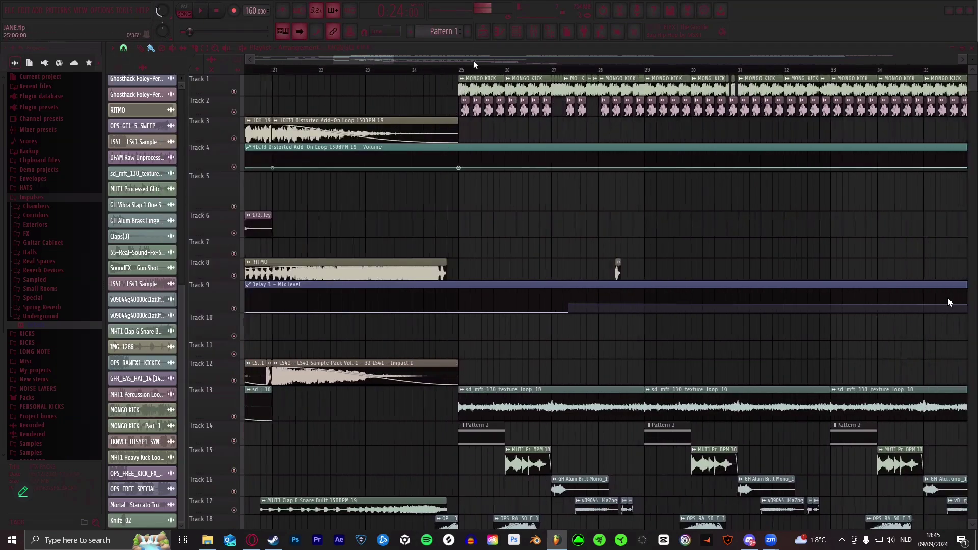
- Open the sample settings of a MONGO clip on Track 2 to inspect the sample, and close them
scroll(497, 71, "up", 4)
scroll(496, 71, "up", 4)
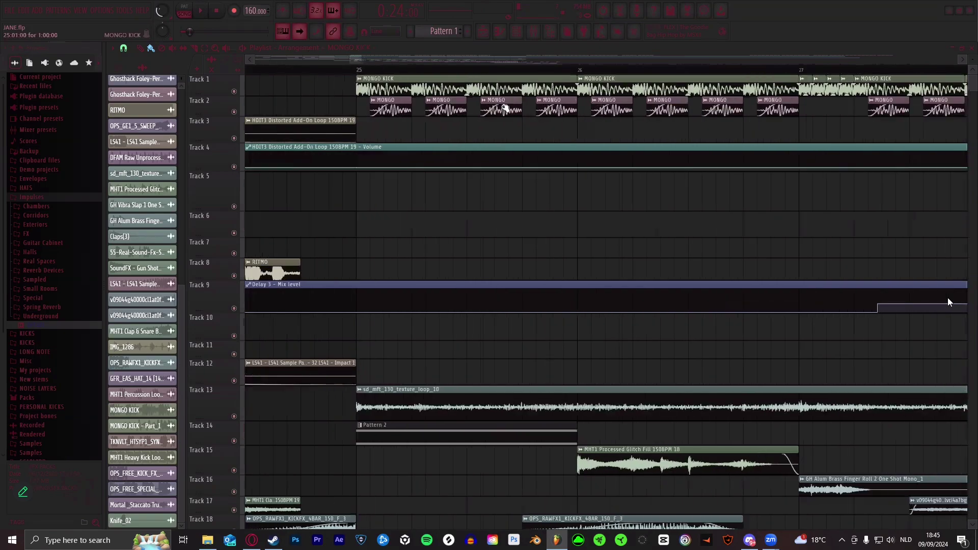
double_click(502, 108)
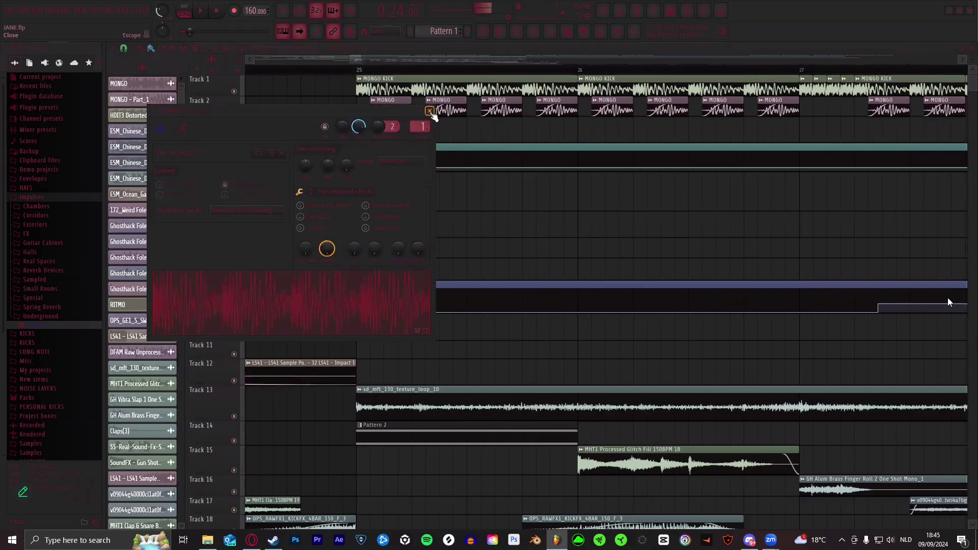
left_click(432, 110)
- Inspect the LS41 Impact 1 sample settings from the Track 12 clip at bar 21, and close them
scroll(416, 71, "down", 2)
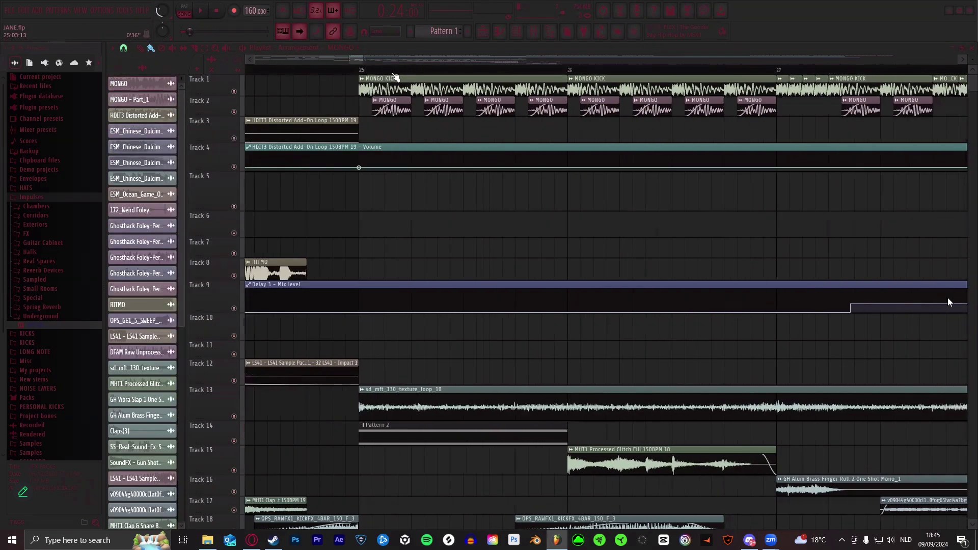
scroll(419, 76, "down", 1)
left_click_drag(368, 59, 349, 61)
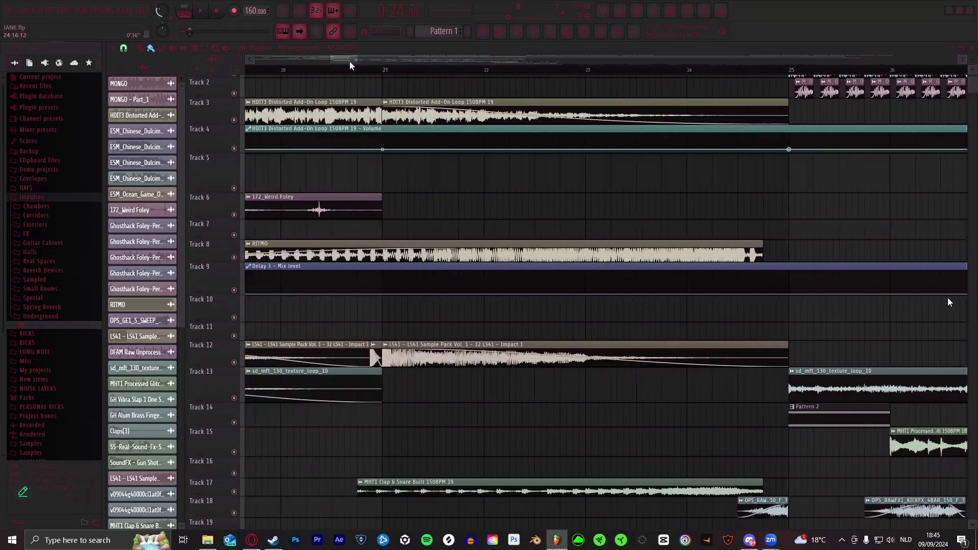
left_click(452, 358)
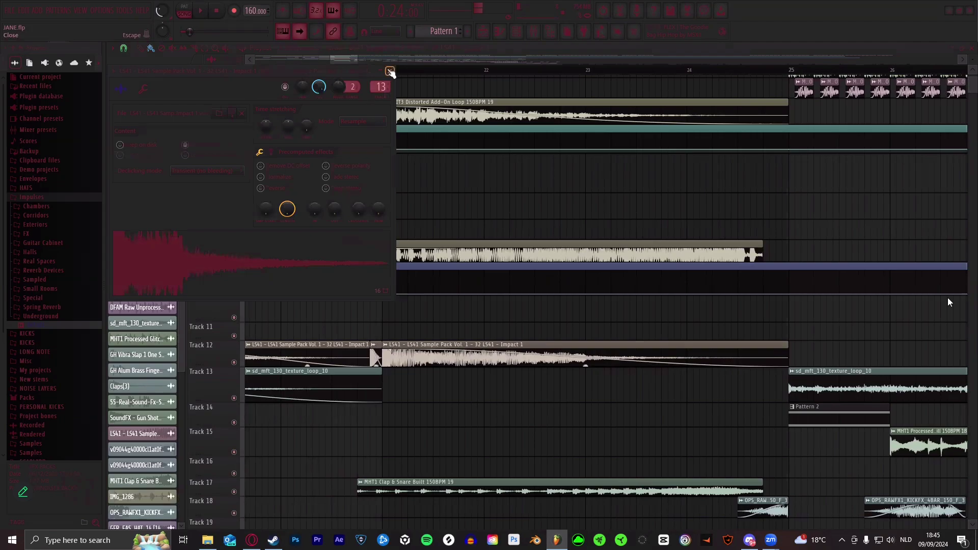
left_click(393, 72)
- Return the playhead to the start of the song and review the intro clips on Tracks 4 to 13
left_click_drag(349, 71, 274, 60)
key("Home")
scroll(377, 230, "down", 1)
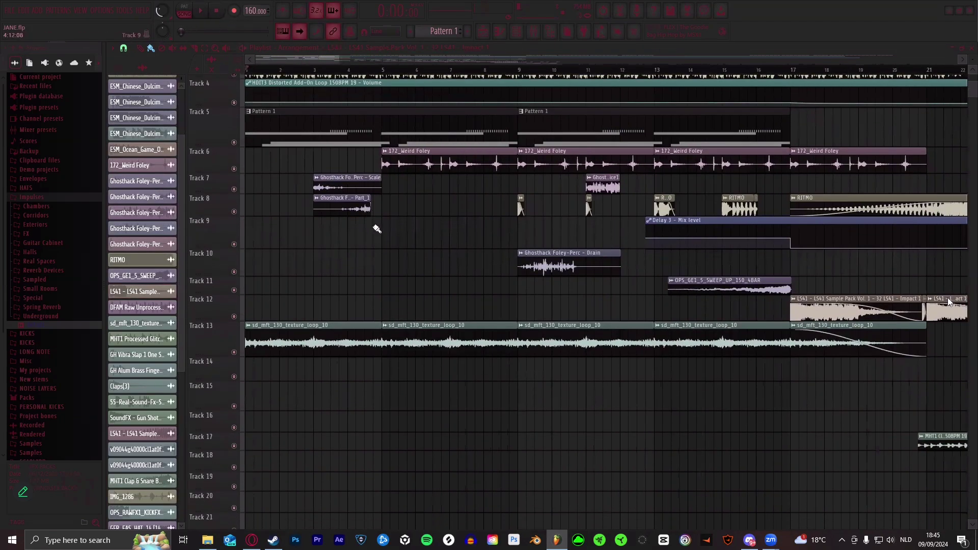
- Inspect the sample settings of the OPS_RAWFX1_KICKFX clip just before bar 25 on Track 18, and close them
left_click_drag(319, 59, 390, 63)
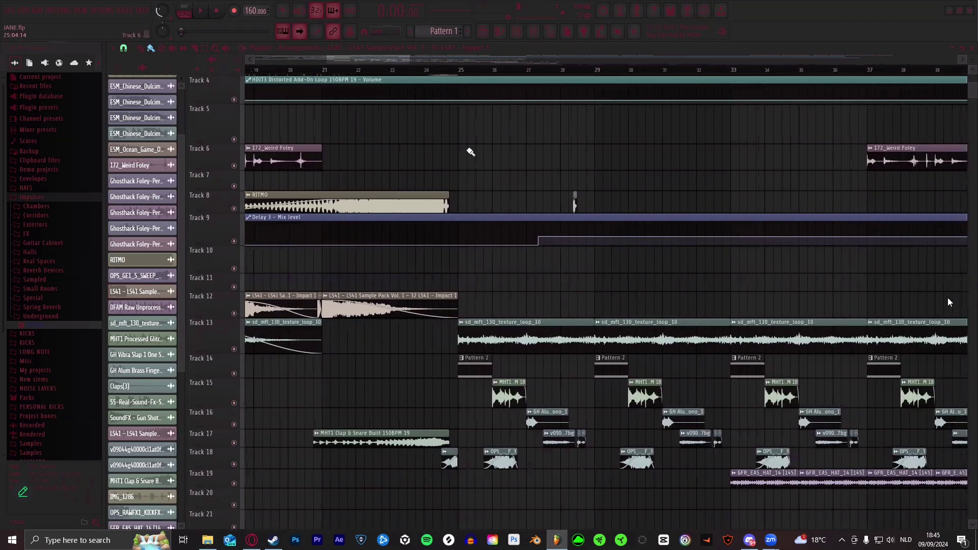
scroll(474, 214, "down", 1)
scroll(471, 451, "up", 6)
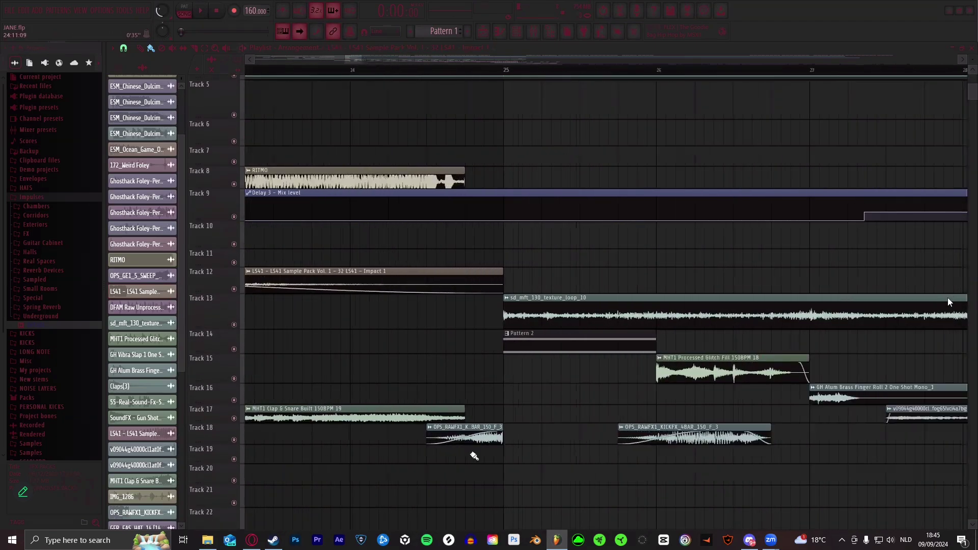
double_click(467, 437)
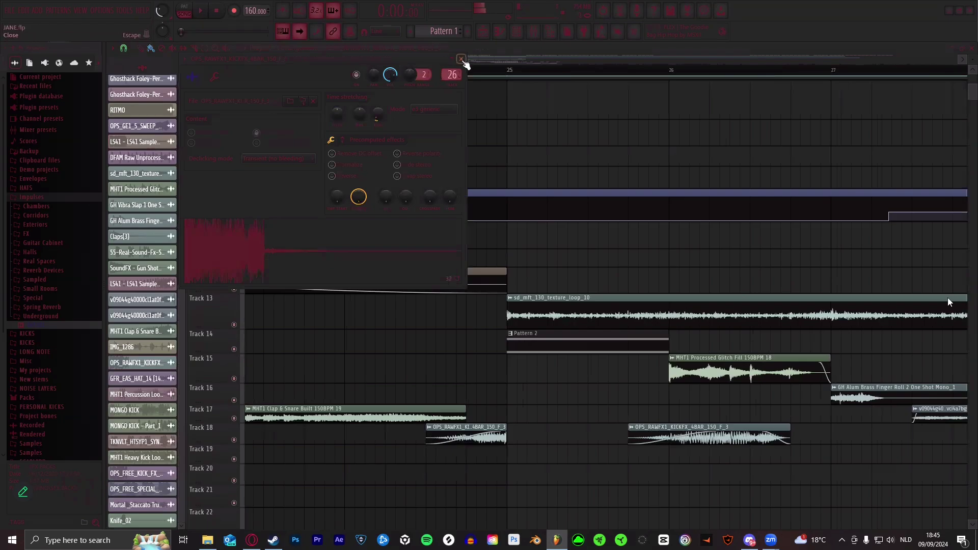
left_click(461, 59)
- Place the playhead near the end of bar 24 and view the clips from bar 25 onward
left_click(468, 72)
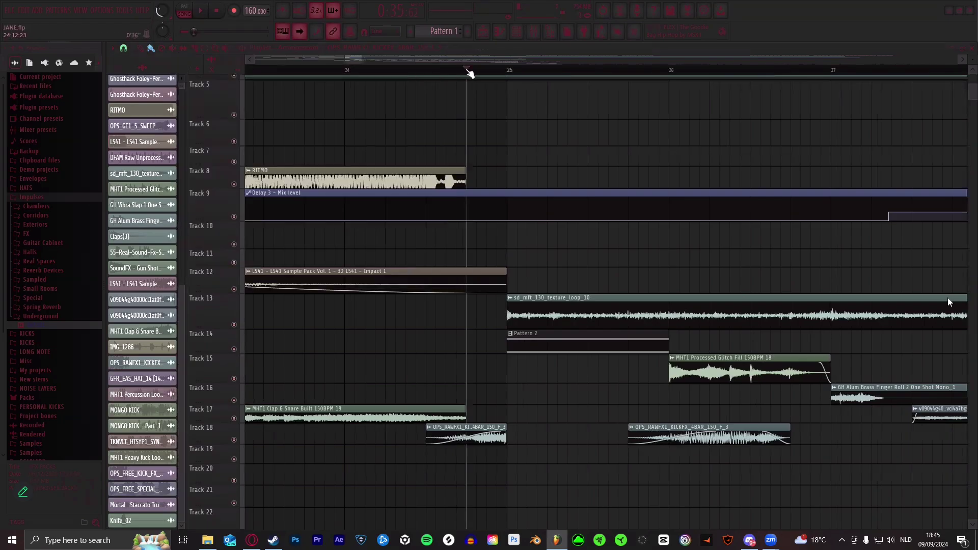
left_click_drag(335, 60, 377, 61)
scroll(441, 69, "down", 4)
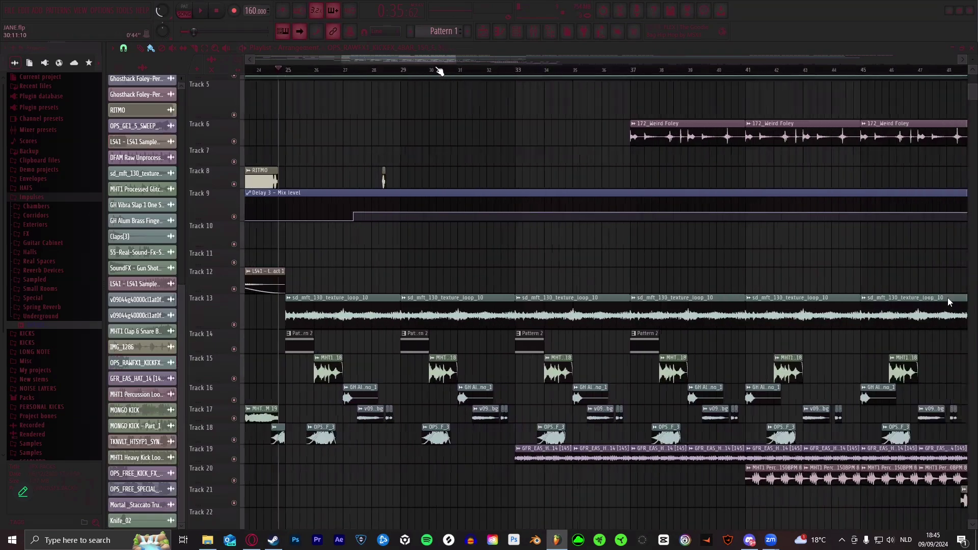
- View the arrangement past bar 37 and place the playhead at the start of the Track 22 kick fill at bar 60
left_click_drag(449, 62, 525, 67)
scroll(541, 192, "down", 1)
scroll(453, 65, "down", 3)
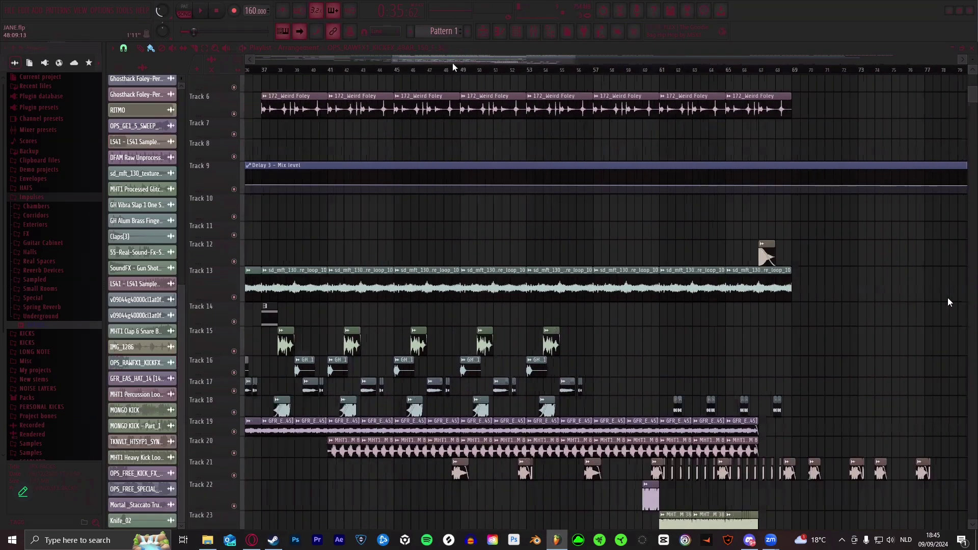
scroll(615, 204, "down", 4)
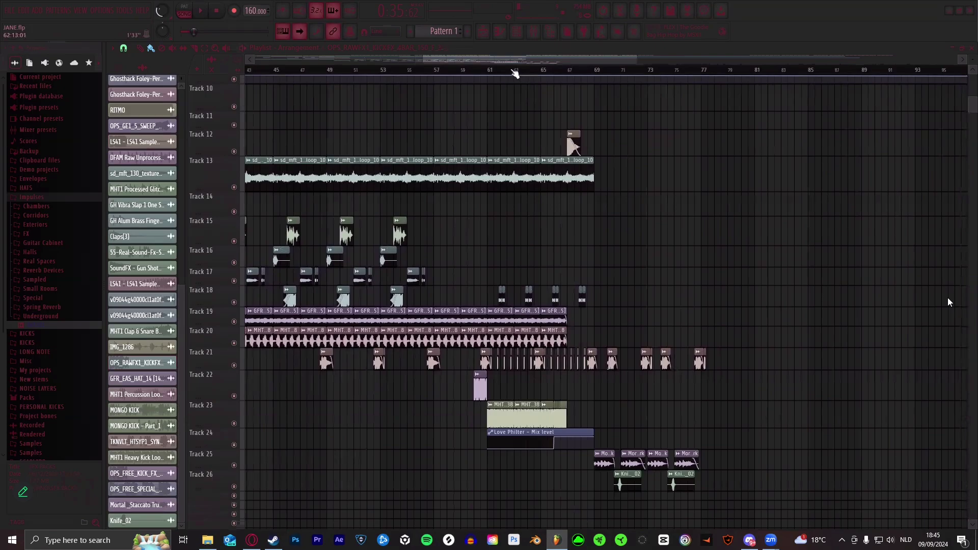
scroll(515, 73, "up", 8)
left_click(429, 74)
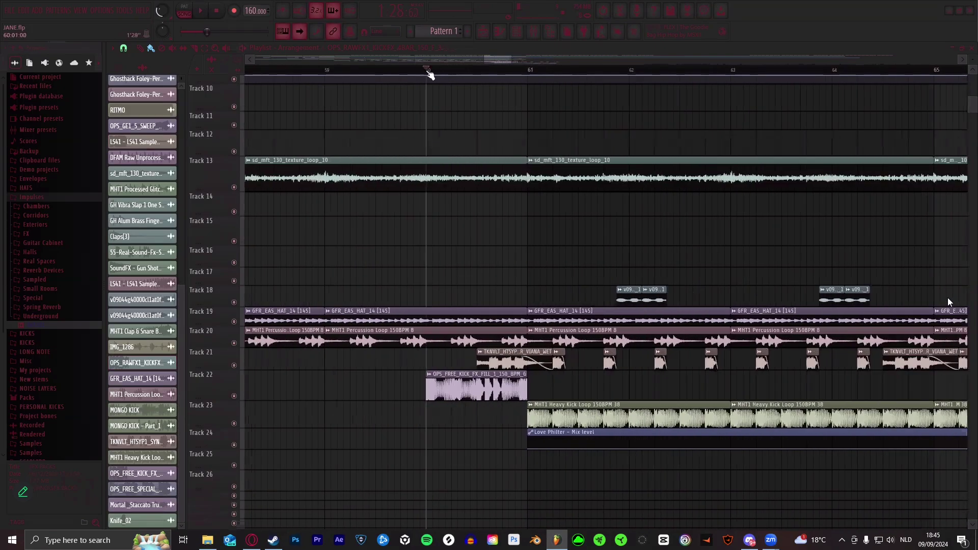
- Inspect the sample settings of the OPS_FREE_KICK_FX_FILL_1 clip at bar 60 on Track 22, and close them
scroll(459, 74, "up", 5)
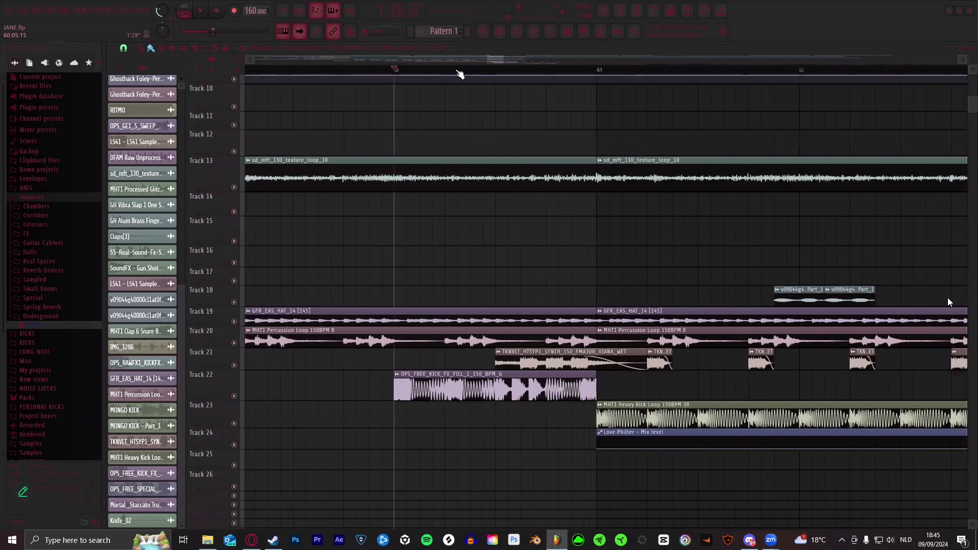
scroll(458, 73, "down", 4)
scroll(459, 73, "up", 3)
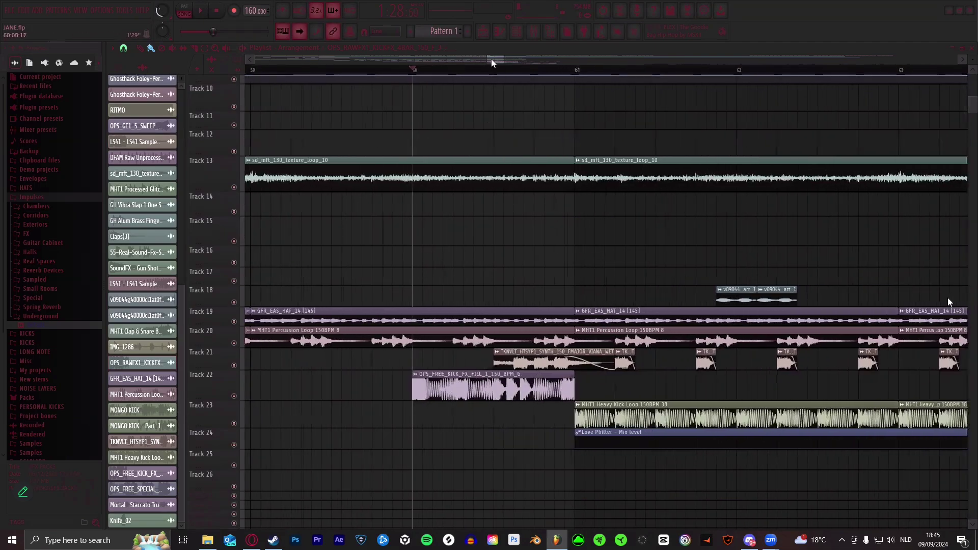
left_click(479, 374)
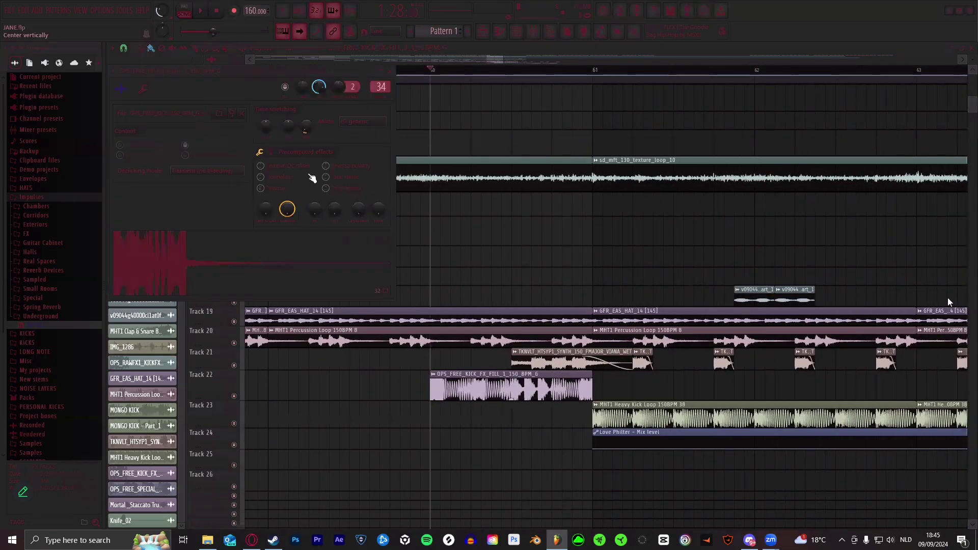
left_click(390, 71)
scroll(464, 73, "up", 1)
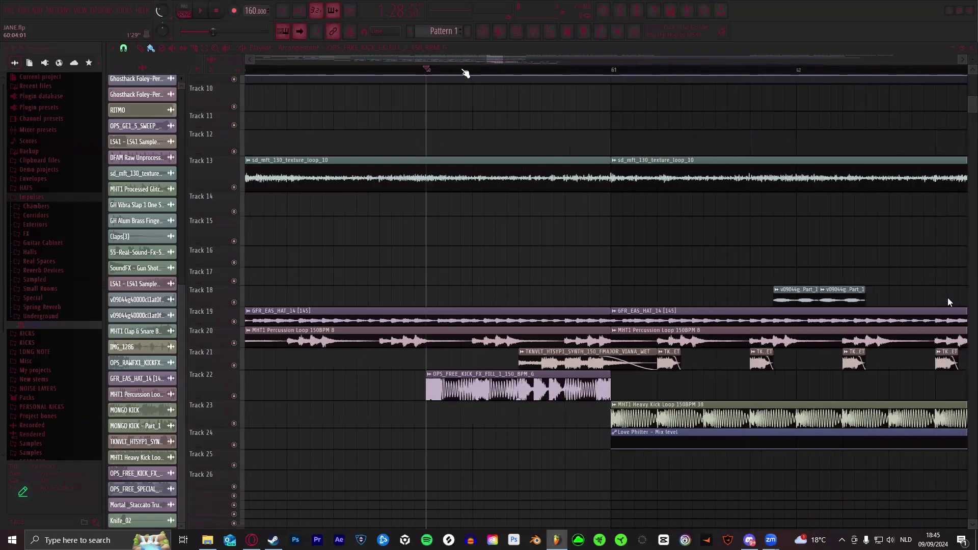
- Inspect the sample settings of the TKNVLT_HTSYP1_SYNTH clip between bars 60 and 61 on Track 21, and close them
scroll(465, 72, "down", 3)
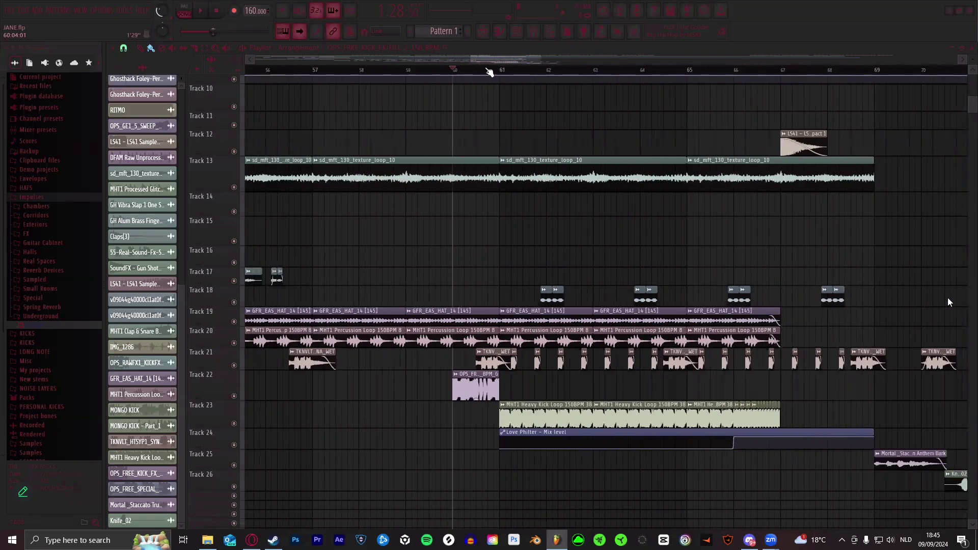
scroll(487, 72, "down", 3)
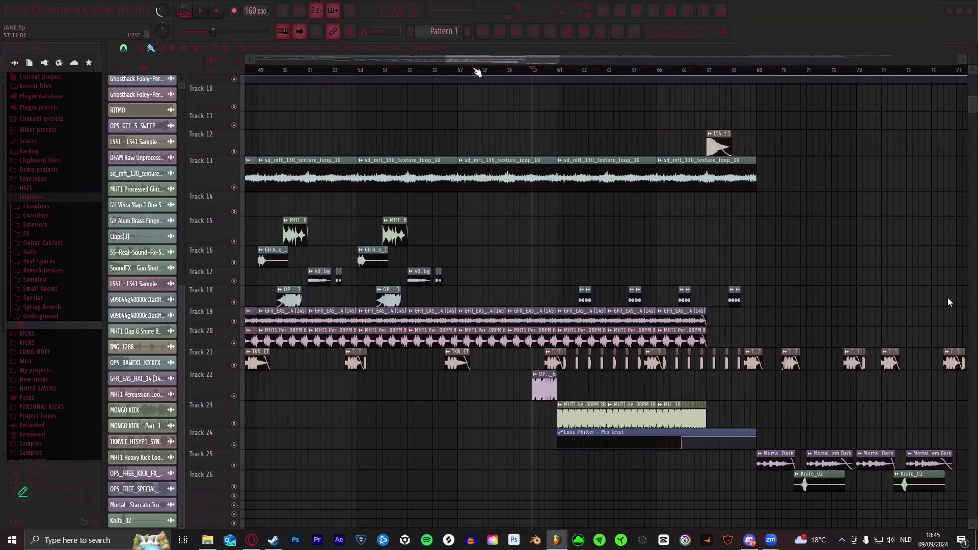
scroll(550, 75, "up", 5)
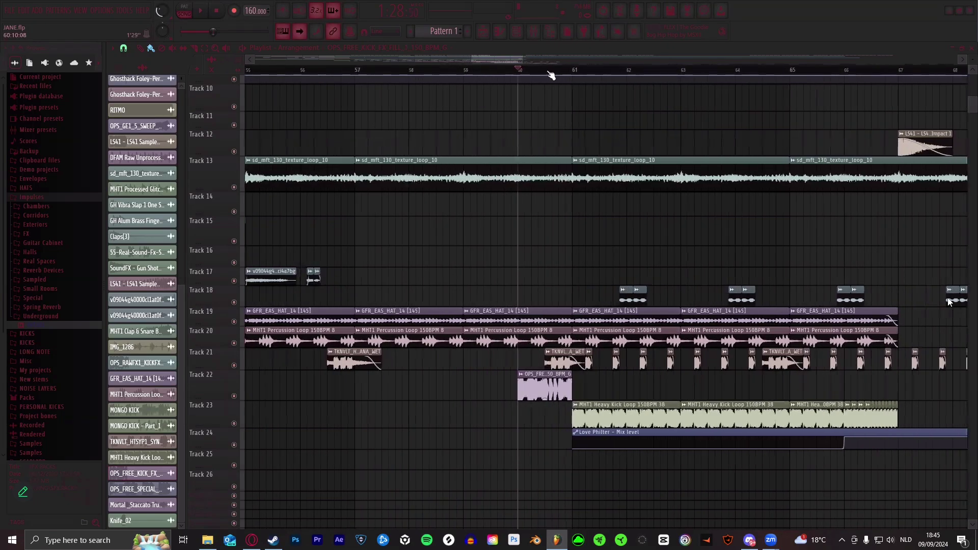
scroll(551, 75, "up", 1)
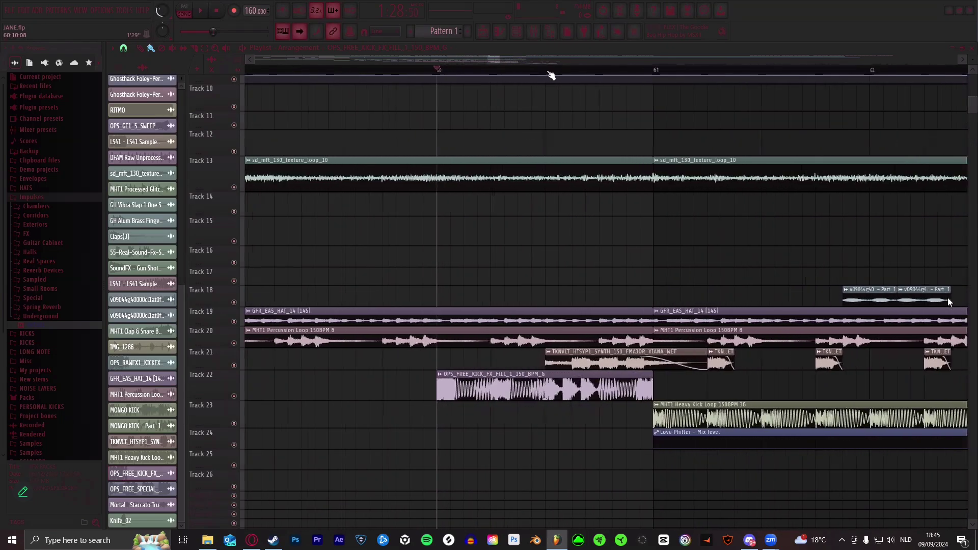
scroll(548, 75, "down", 2)
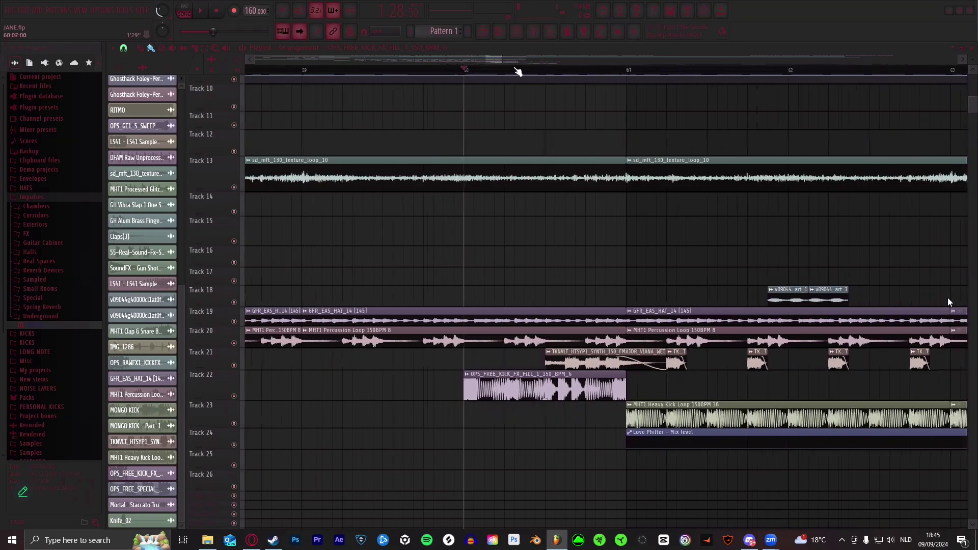
scroll(499, 59, "up", 2)
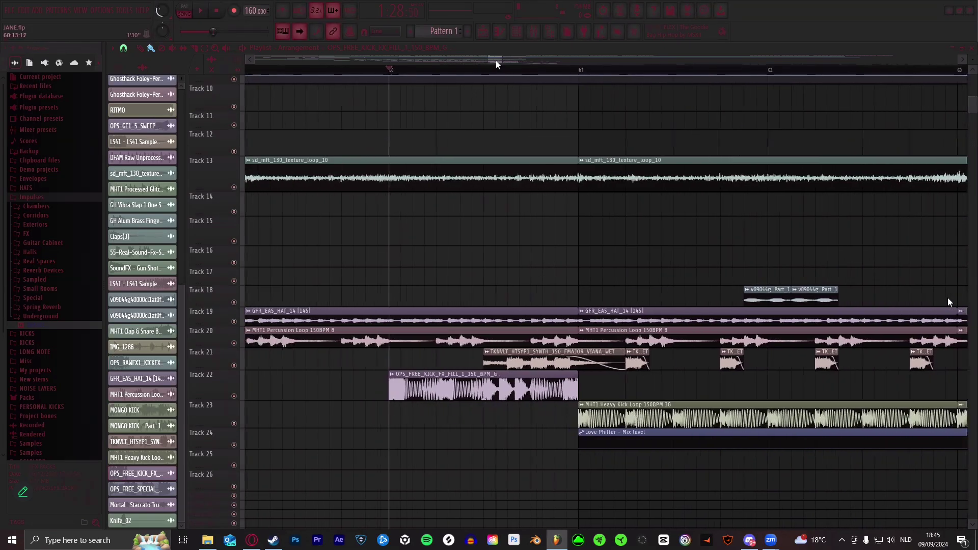
scroll(499, 75, "down", 4)
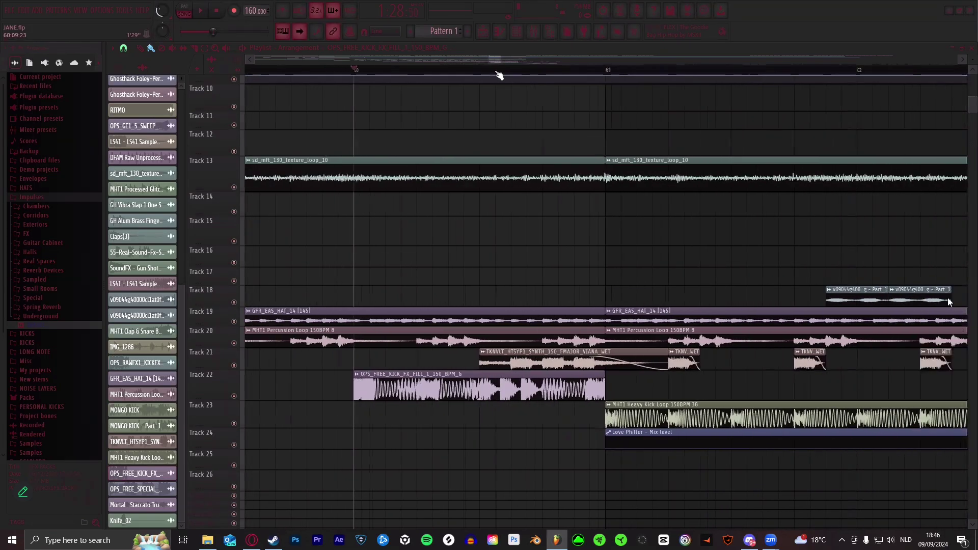
double_click(503, 360)
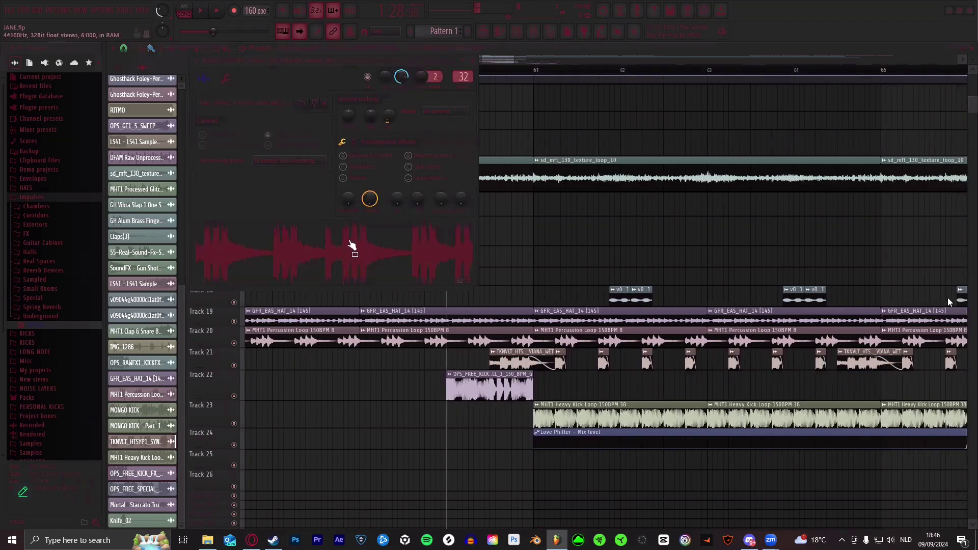
left_click(472, 61)
- Return the playhead to the start of the song and review the intro and build-up clips leading to bar 17
left_click(216, 11)
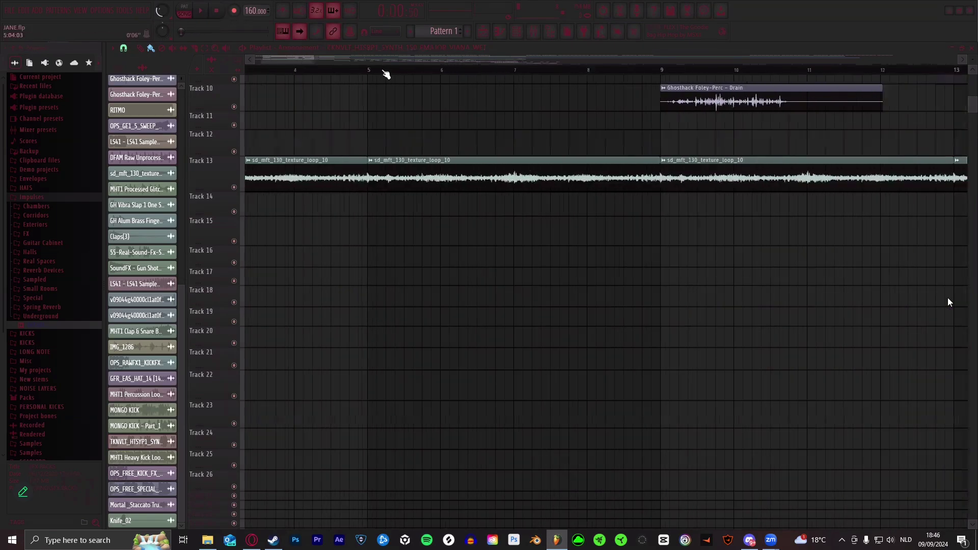
scroll(383, 68, "down", 8)
scroll(402, 73, "down", 4)
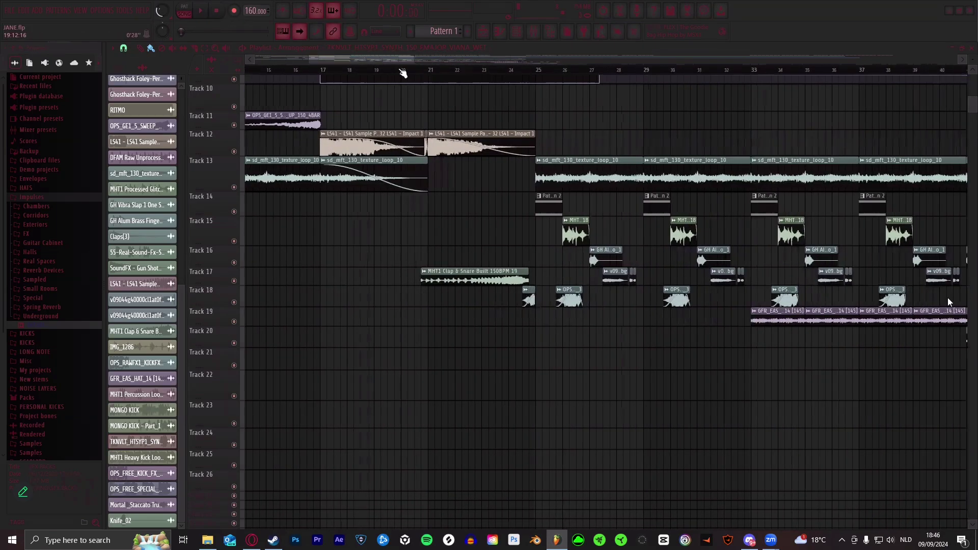
scroll(448, 122, "up", 3)
scroll(363, 68, "up", 8)
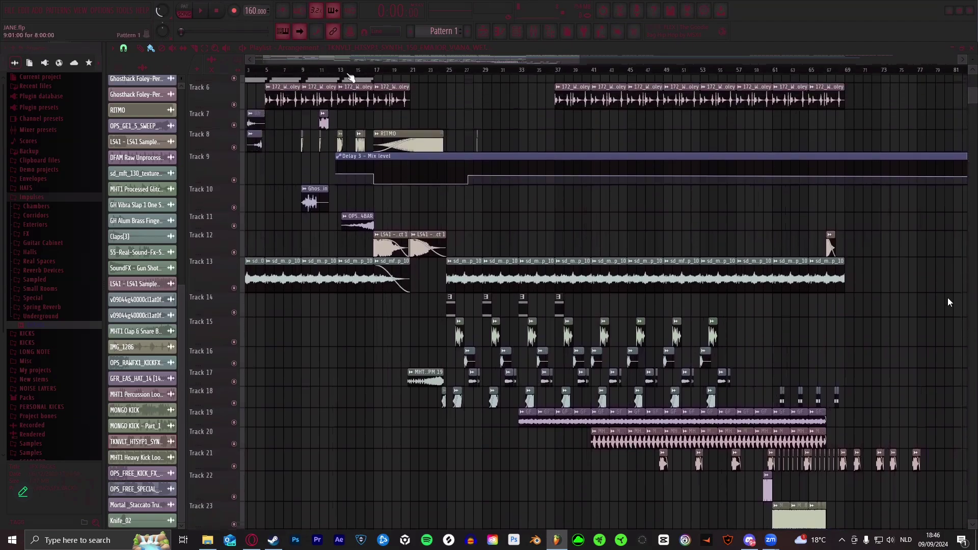
scroll(352, 69, "down", 3)
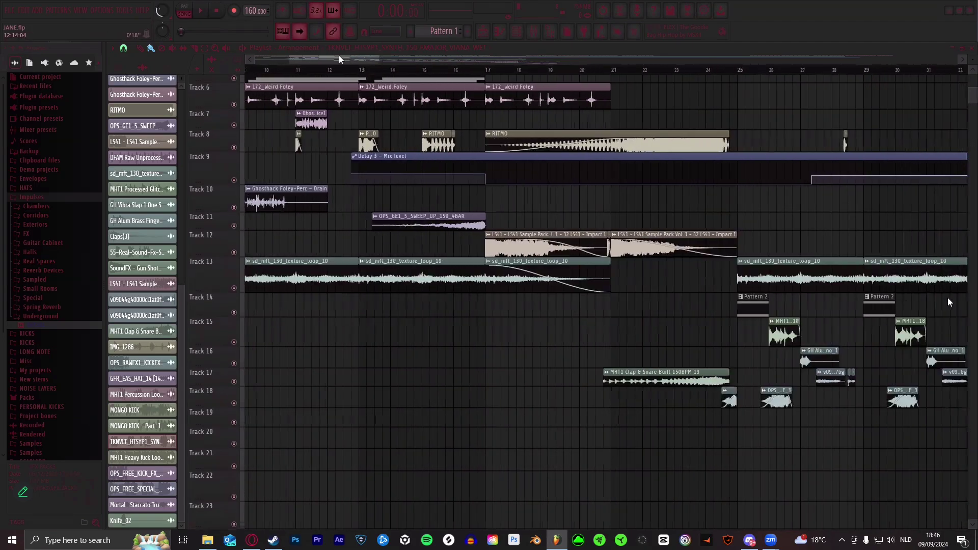
scroll(338, 70, "up", 6)
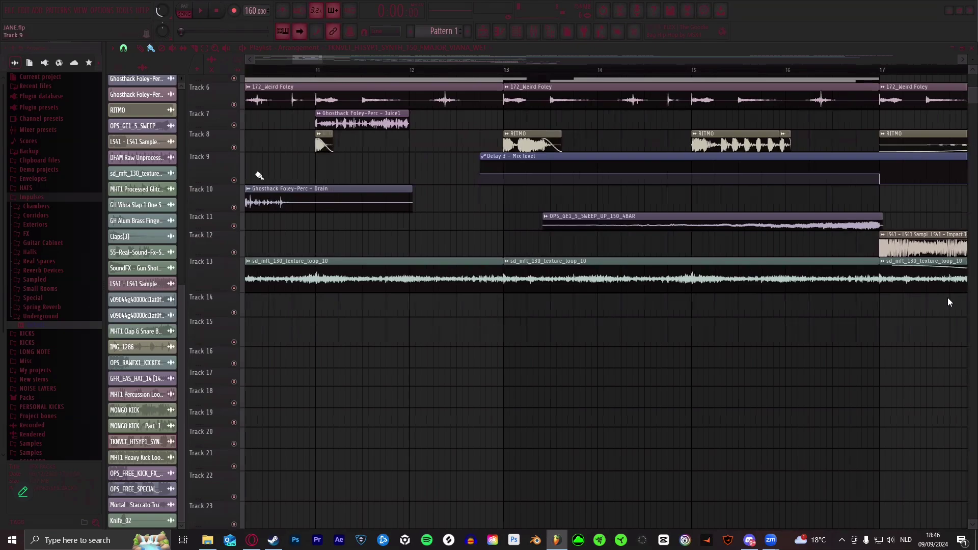
- Solo Track 8 and audition its RITMO clips from about bar 11, stopping after the bar 13 clip
right_click(234, 148)
left_click(313, 72)
left_click(204, 10)
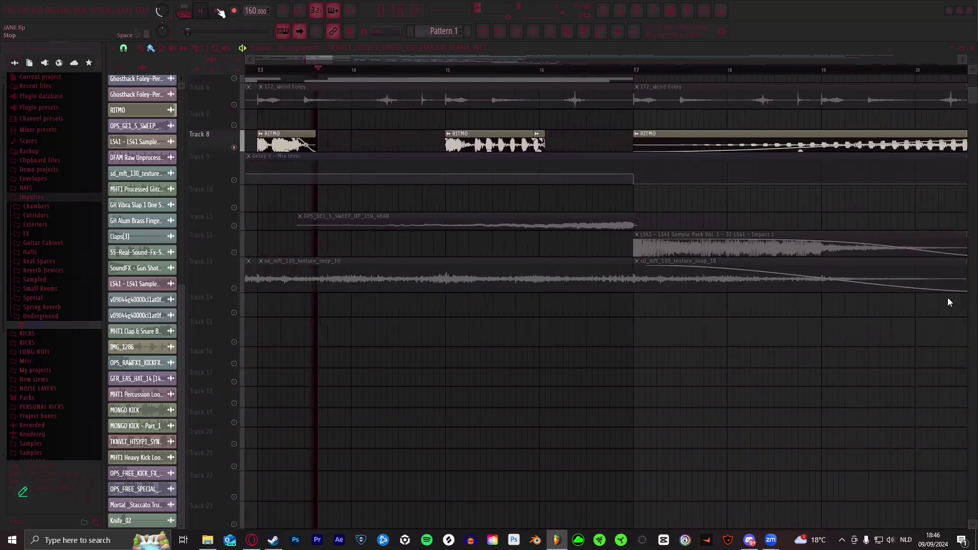
left_click(216, 10)
- Audition soloed Track 8 over a time selection from about bar 13 to bar 15, and set the playhead to bar 13
left_click_drag(520, 69, 686, 71)
left_click(201, 10)
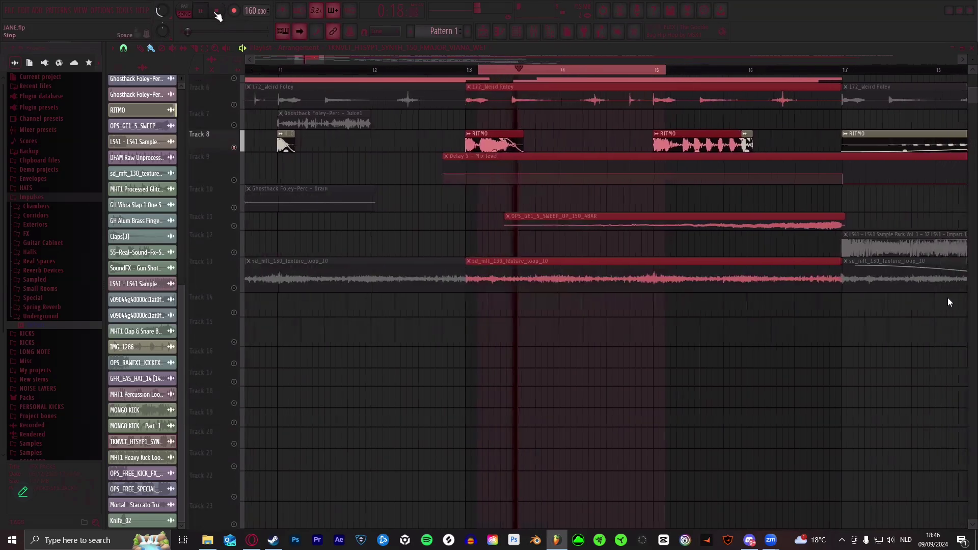
left_click(216, 10)
left_click(517, 72)
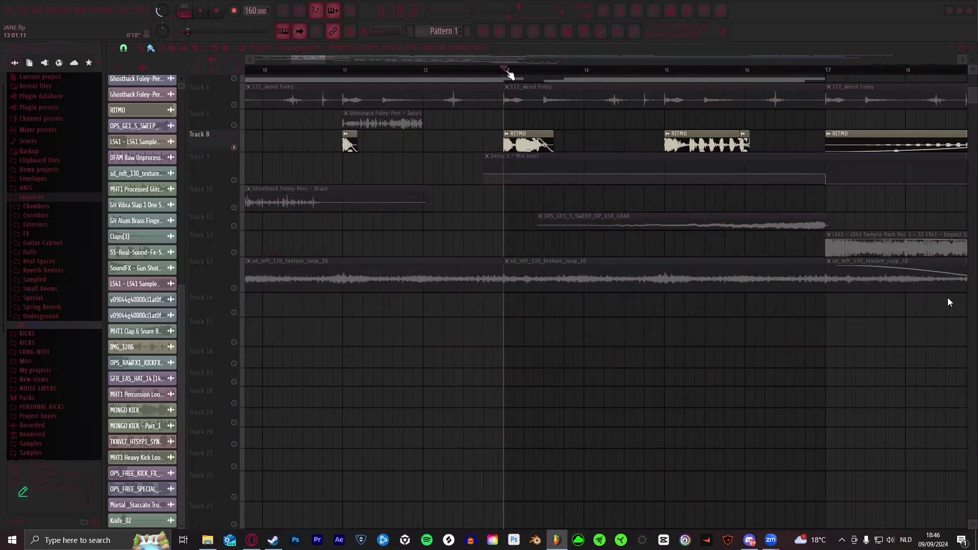
- Examine how the RITMO clips on soloed Track 8 are placed between bars 9 and 25 relative to the other tracks
scroll(511, 75, "down", 4)
scroll(509, 75, "down", 2)
scroll(510, 75, "up", 3)
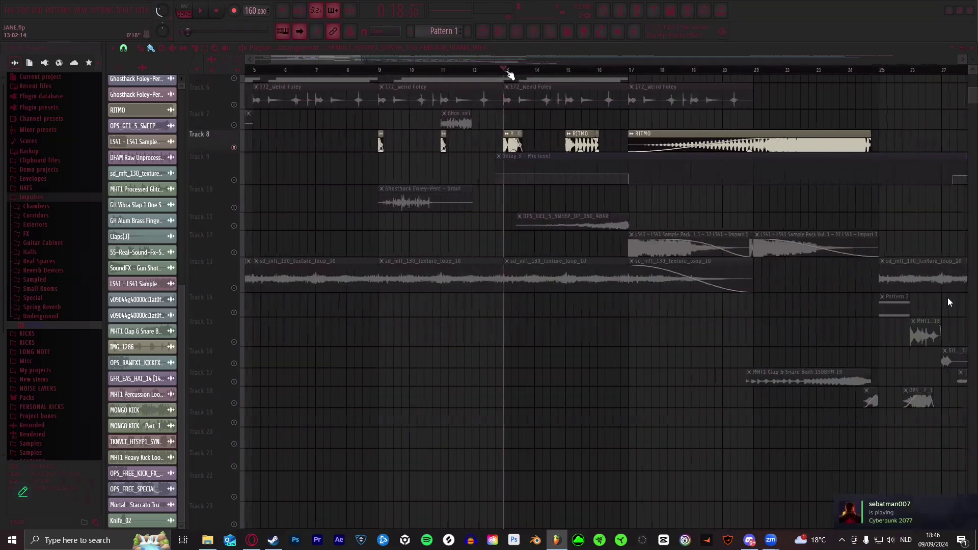
scroll(510, 75, "down", 2)
scroll(510, 74, "up", 2)
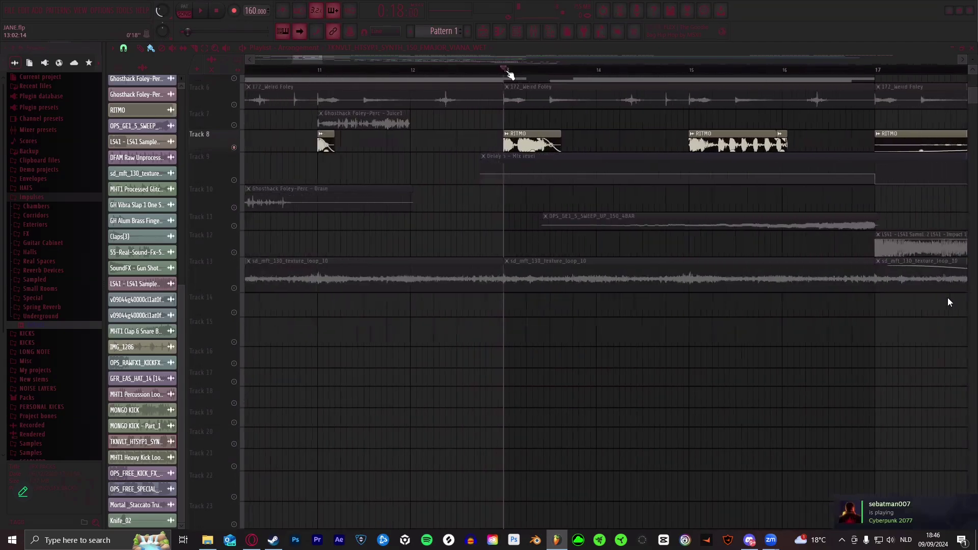
scroll(509, 75, "down", 3)
scroll(511, 75, "down", 1)
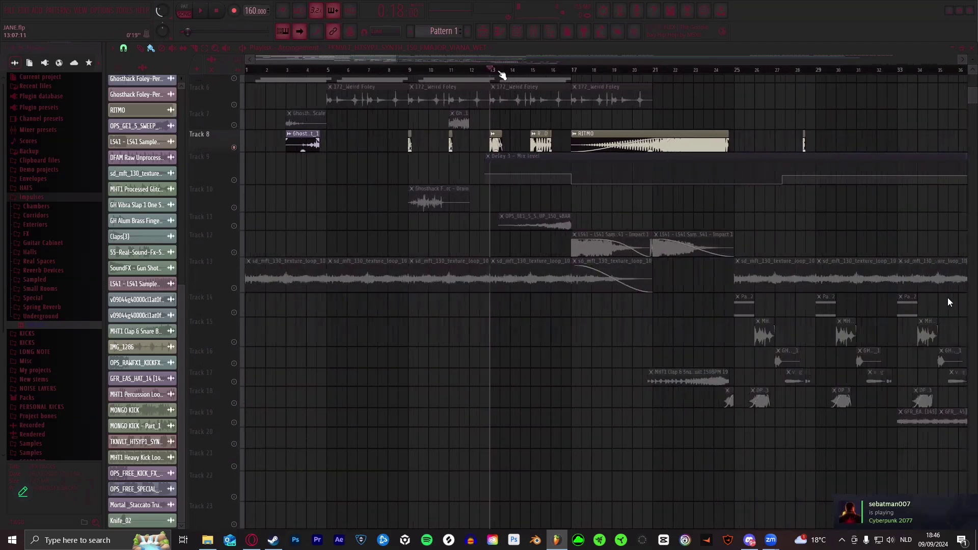
scroll(502, 75, "up", 2)
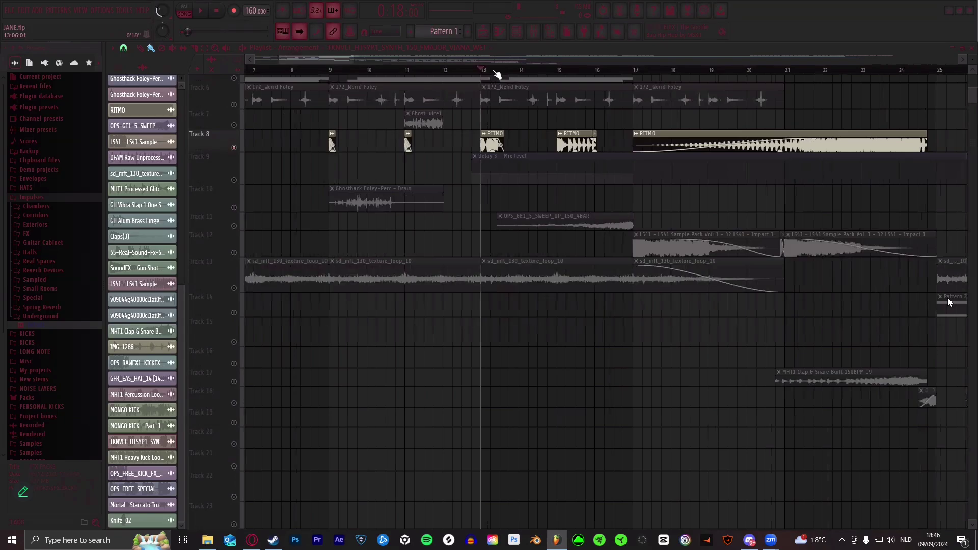
scroll(497, 75, "down", 3)
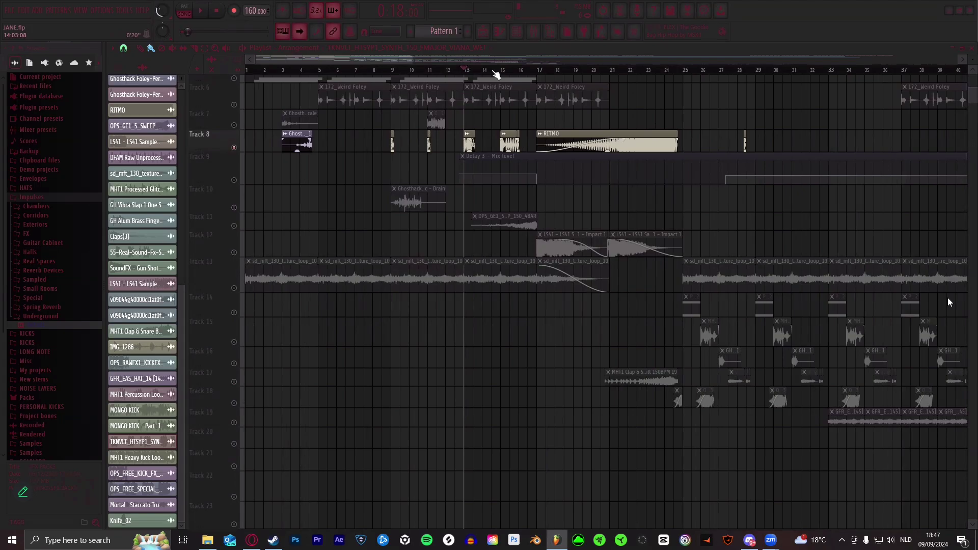
scroll(502, 72, "up", 5)
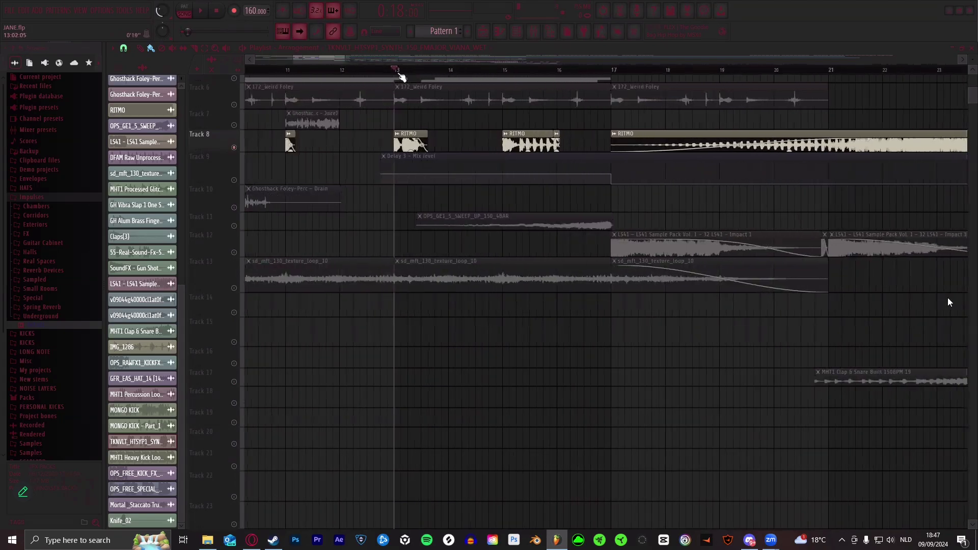
scroll(399, 73, "down", 5)
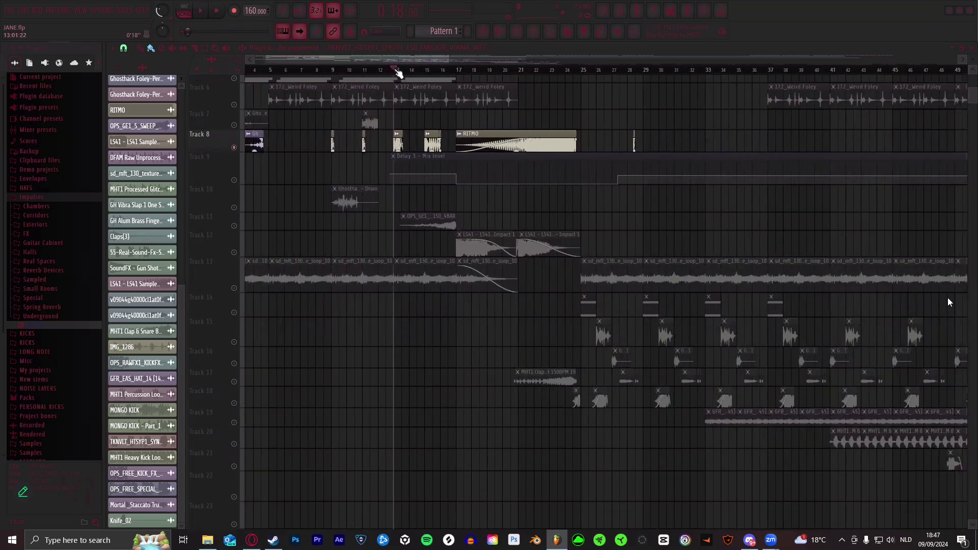
- Move the playhead back to about bar 2 and review the whole arrangement from the intro through bar 61
left_click_drag(399, 73, 275, 73)
scroll(276, 74, "up", 1)
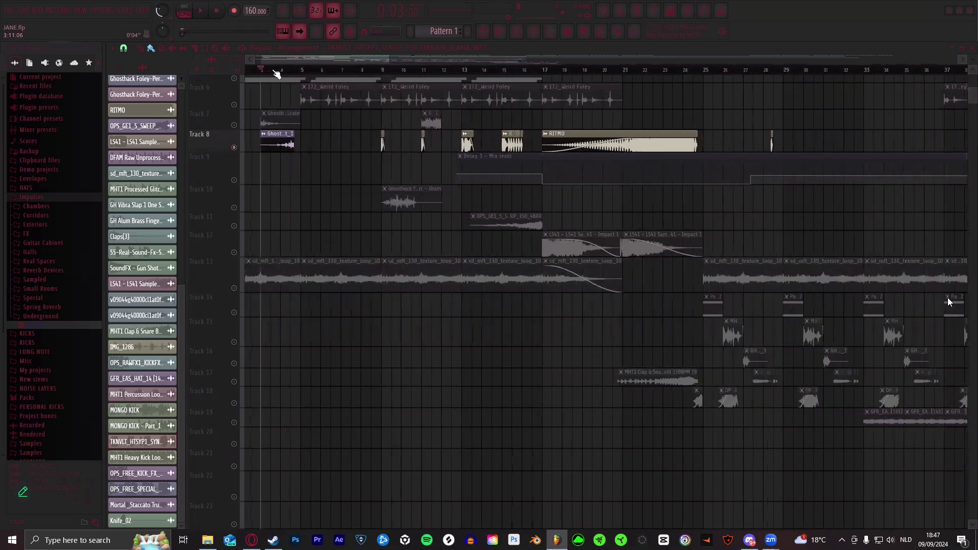
scroll(276, 74, "up", 3)
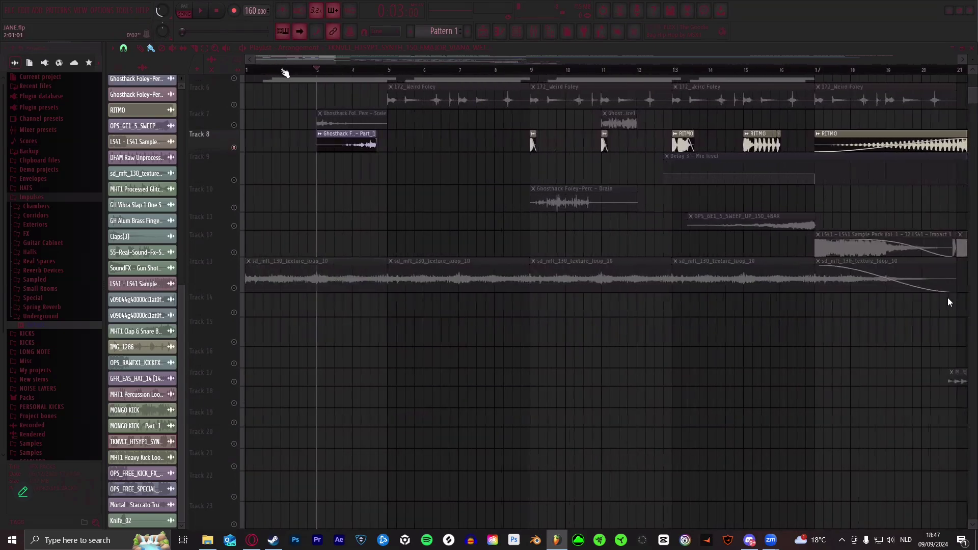
mouse_move(285, 72)
left_mouse_down()
mouse_move(255, 75)
mouse_move(283, 73)
left_mouse_up()
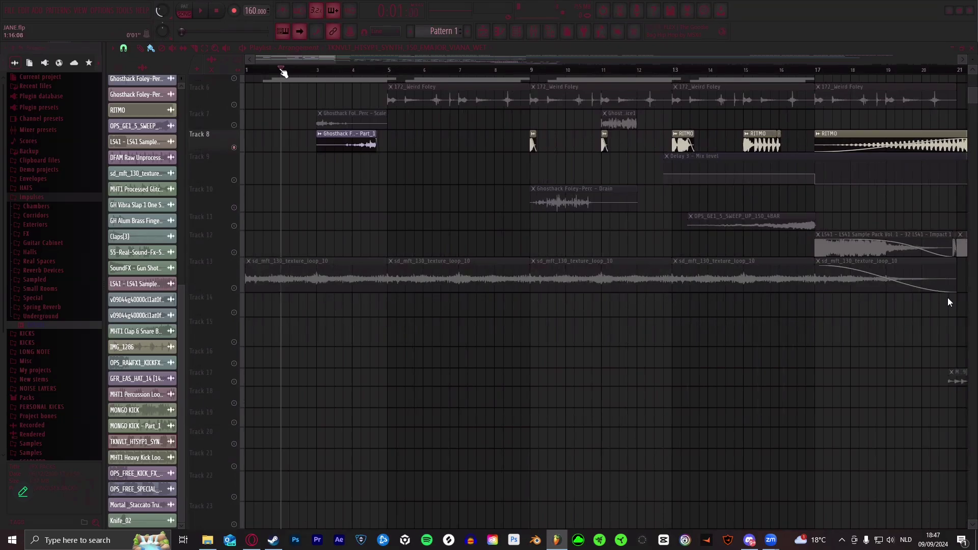
mouse_move(278, 72)
left_mouse_down()
mouse_move(255, 72)
mouse_move(277, 74)
left_mouse_up()
scroll(284, 74, "down", 3)
scroll(436, 88, "up", 1)
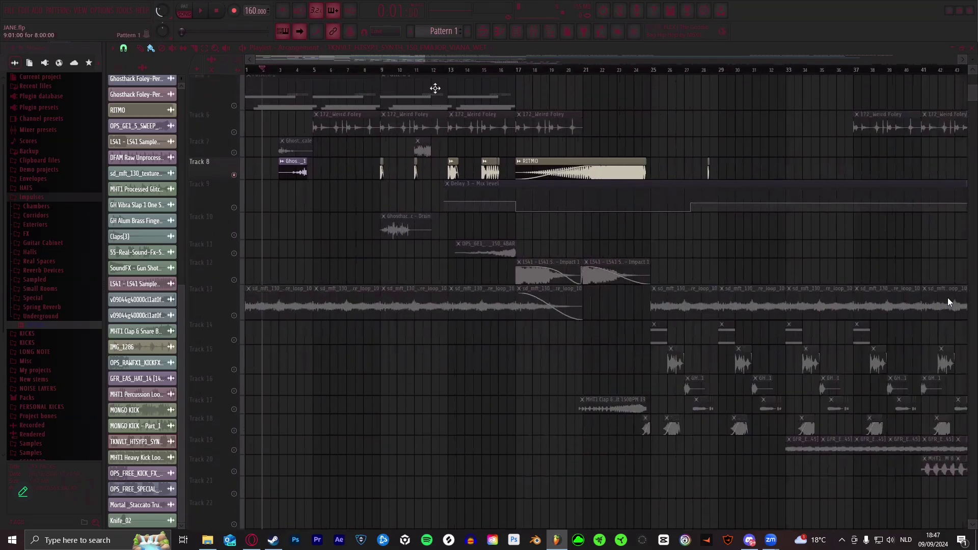
scroll(448, 72, "down", 2)
scroll(614, 261, "down", 1)
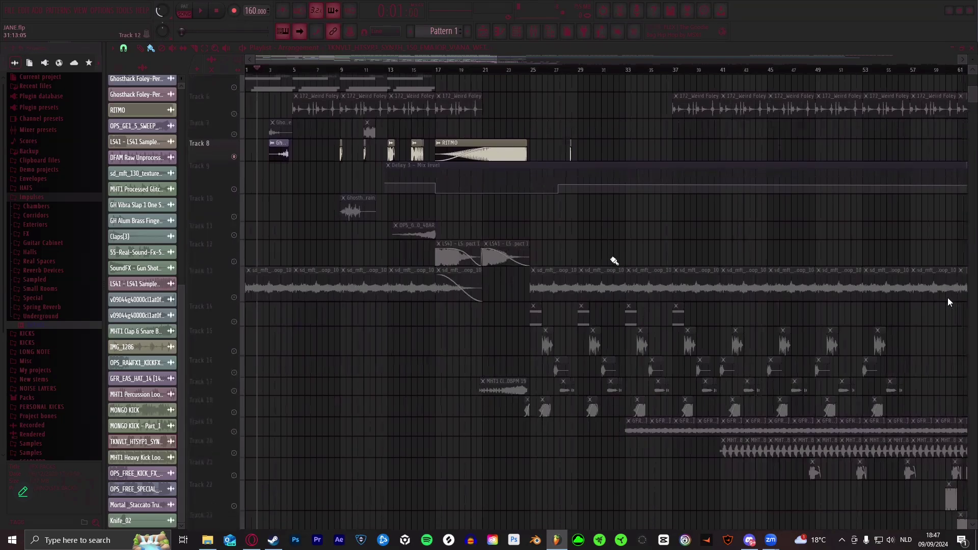
- Unsolo Track 8 and open the JANE (vino edit) project from the STEMS folder without saving JANE.flp, dismissing the missing-files report
right_click(234, 157)
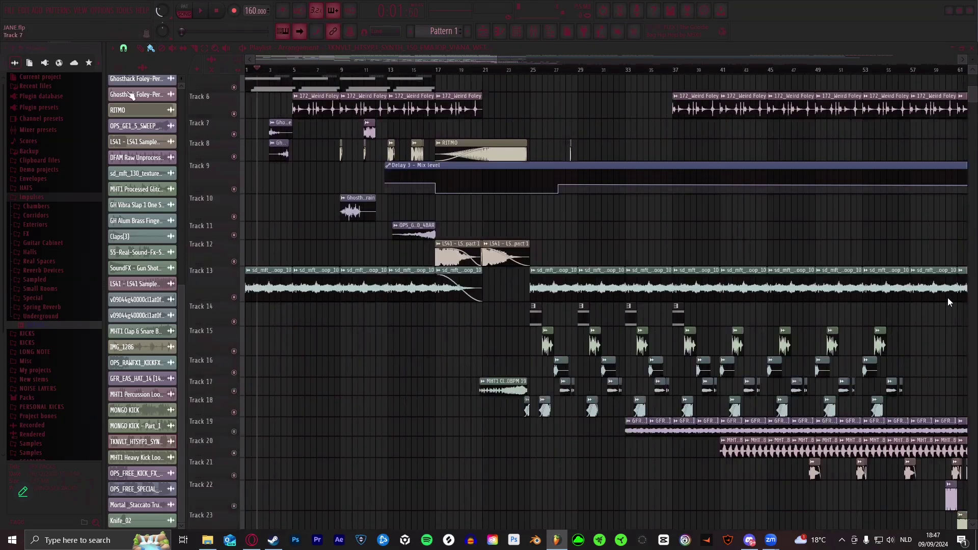
left_click(207, 540)
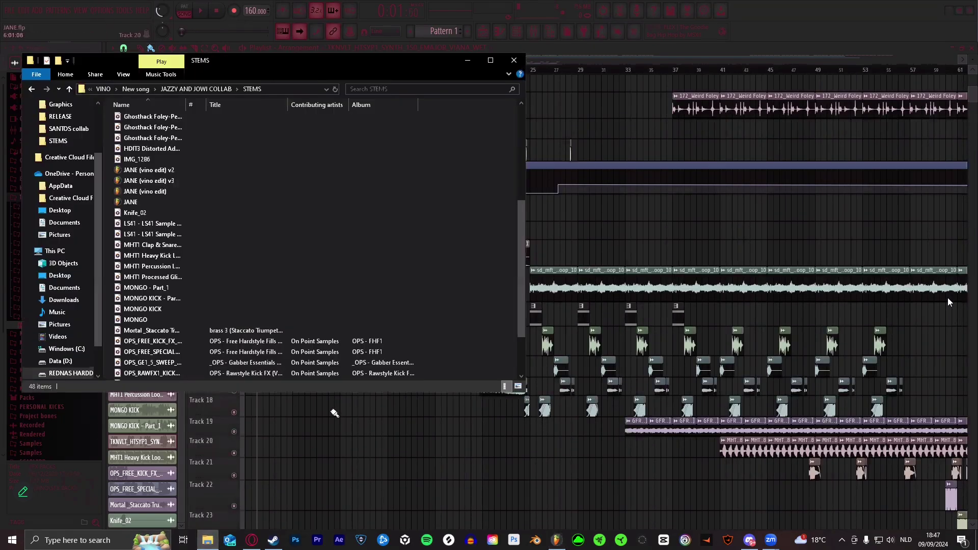
left_click(175, 192)
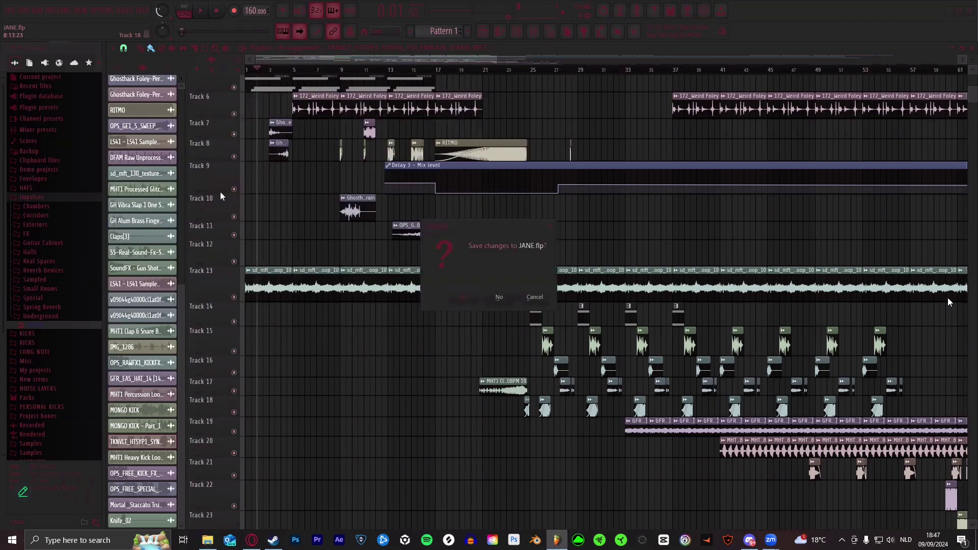
left_click(499, 298)
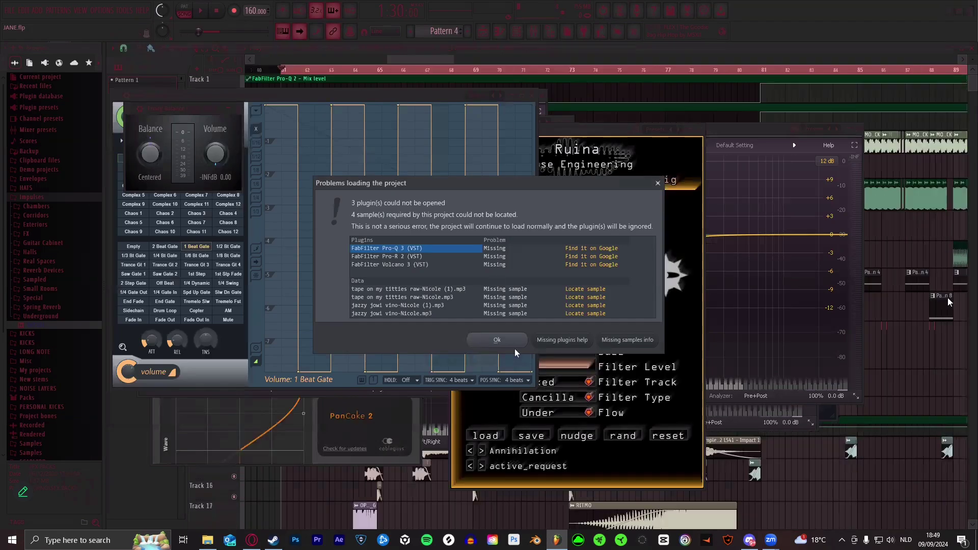
left_click(509, 340)
- Inspect the start of the kick section at bar 61 and the VINO - JAZZY JOWI KICK sample on Track 5
scroll(441, 71, "down", 3)
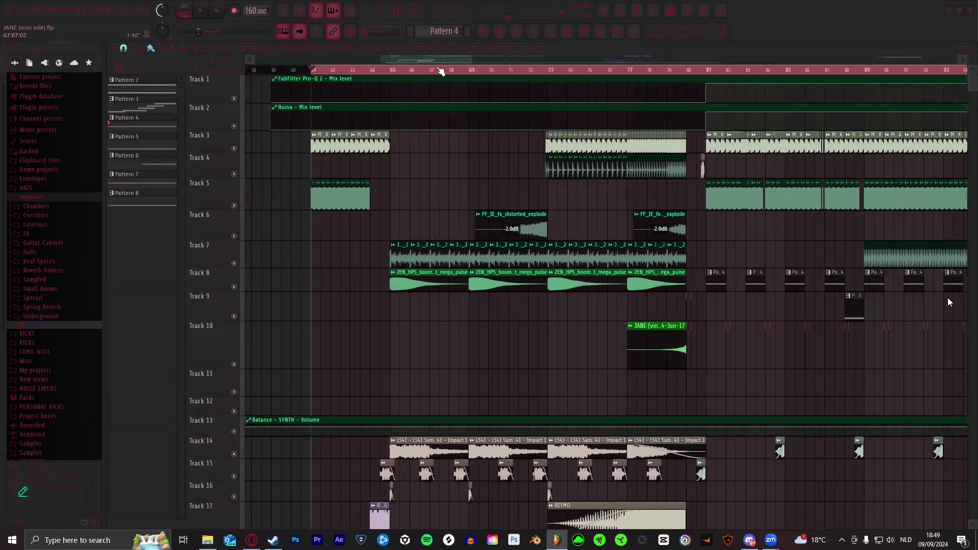
scroll(441, 71, "down", 5)
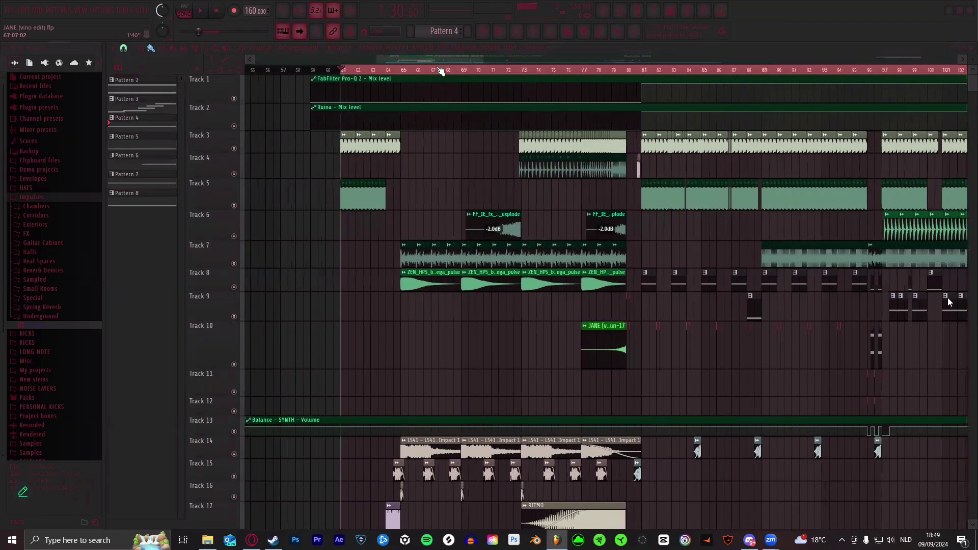
scroll(443, 69, "up", 6)
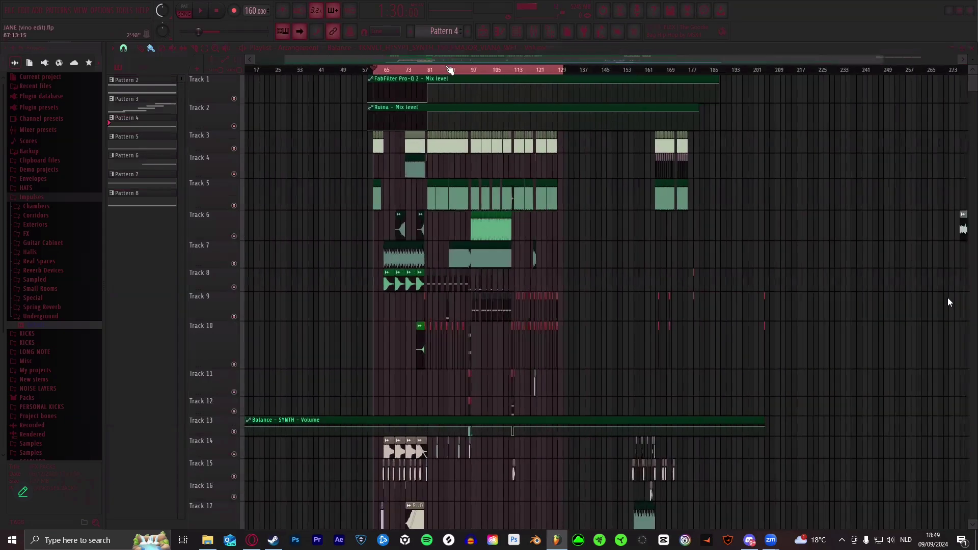
left_click_drag(451, 57, 338, 131)
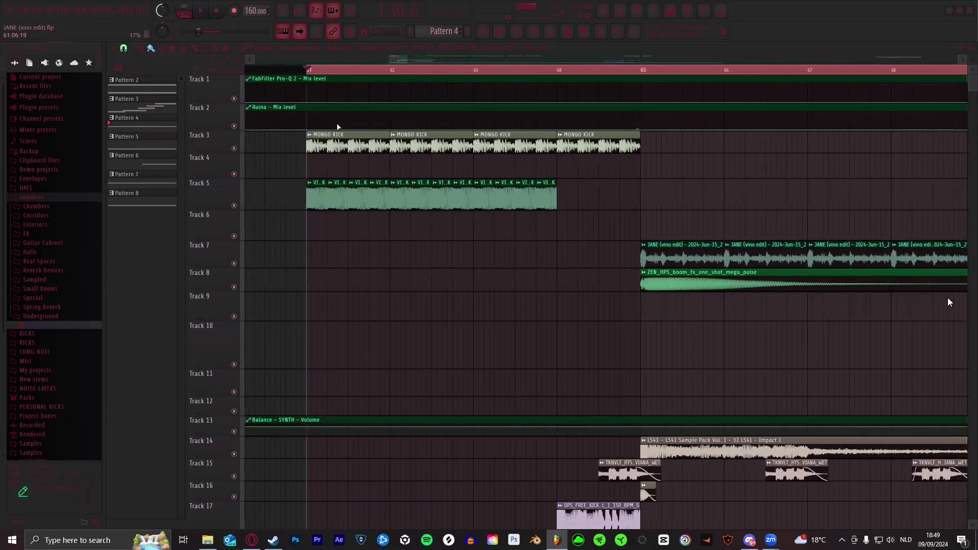
left_click_drag(317, 72, 305, 190)
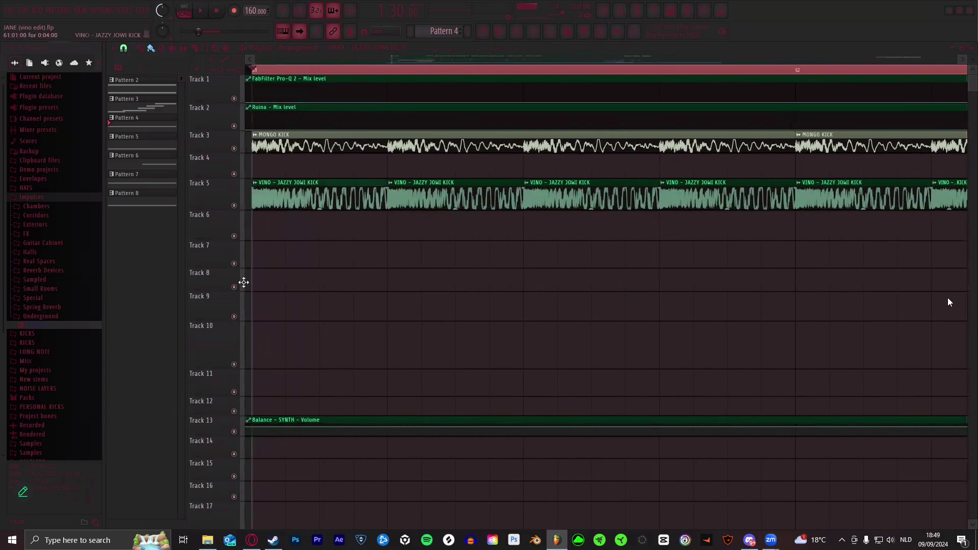
double_click(304, 196)
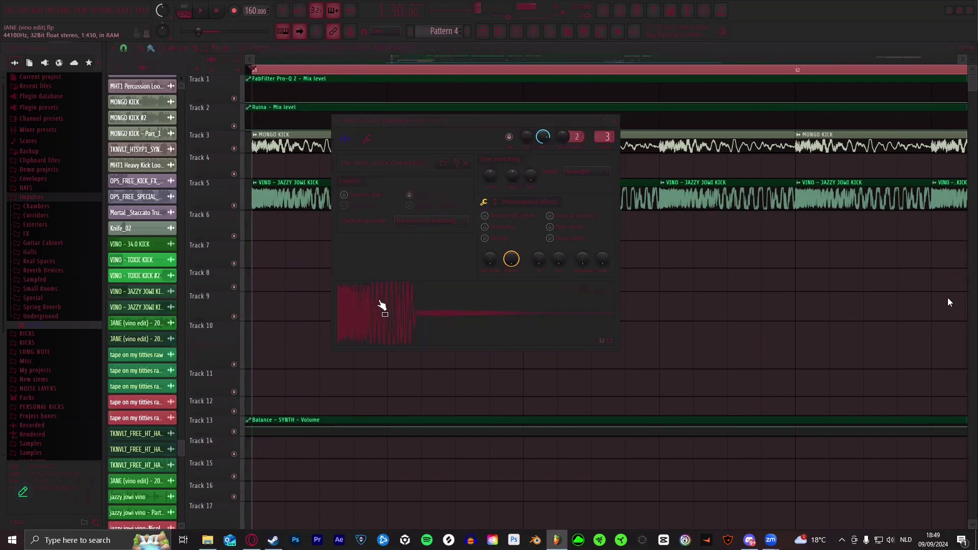
left_click(437, 63)
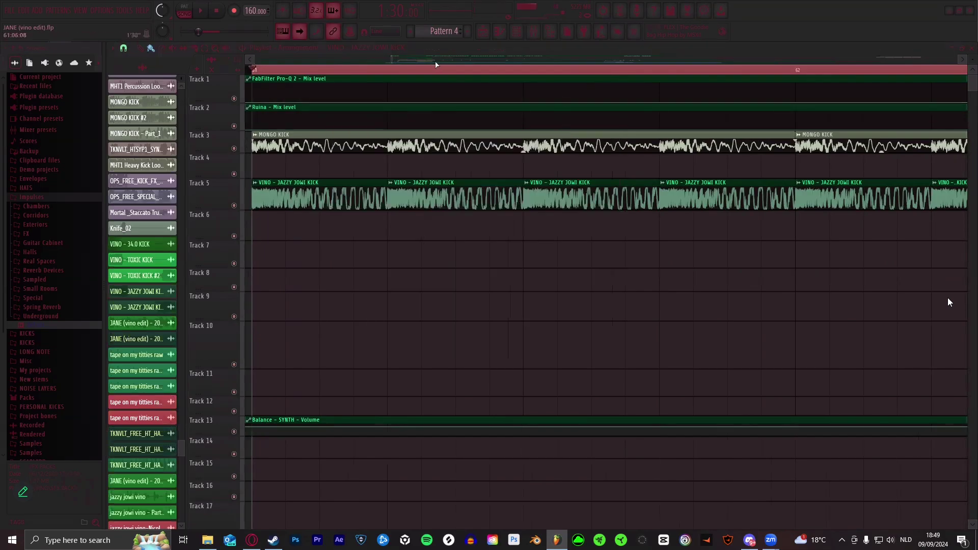
- Examine the vino edit's arrangement from the bar 61 kicks through the break and drop to about bar 129
scroll(436, 64, "down", 1)
scroll(414, 71, "down", 3)
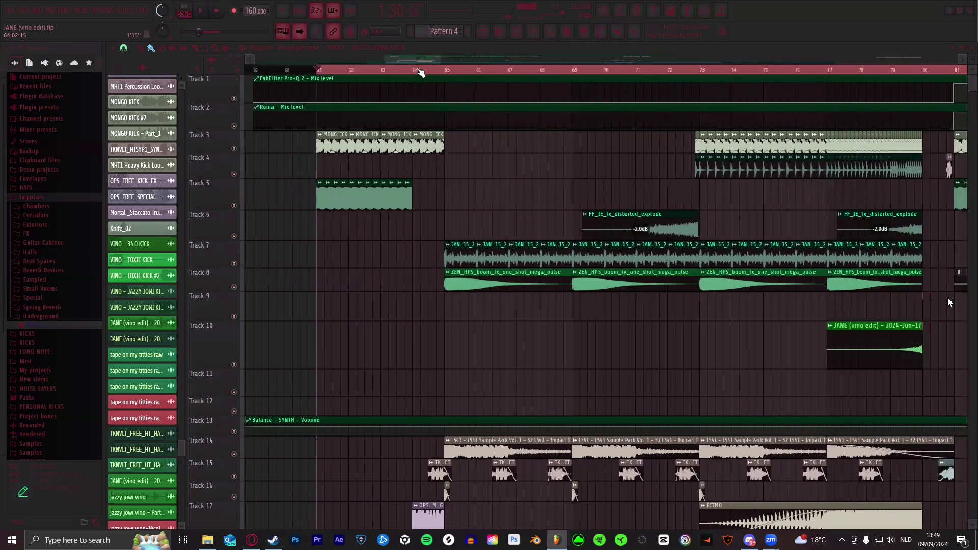
scroll(420, 67, "down", 2)
scroll(433, 74, "down", 2)
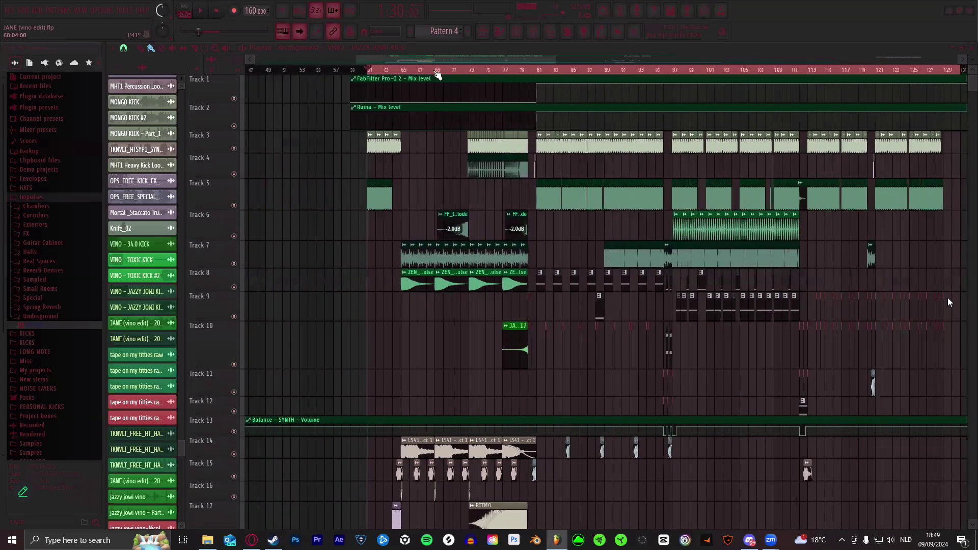
left_click_drag(503, 57, 521, 57)
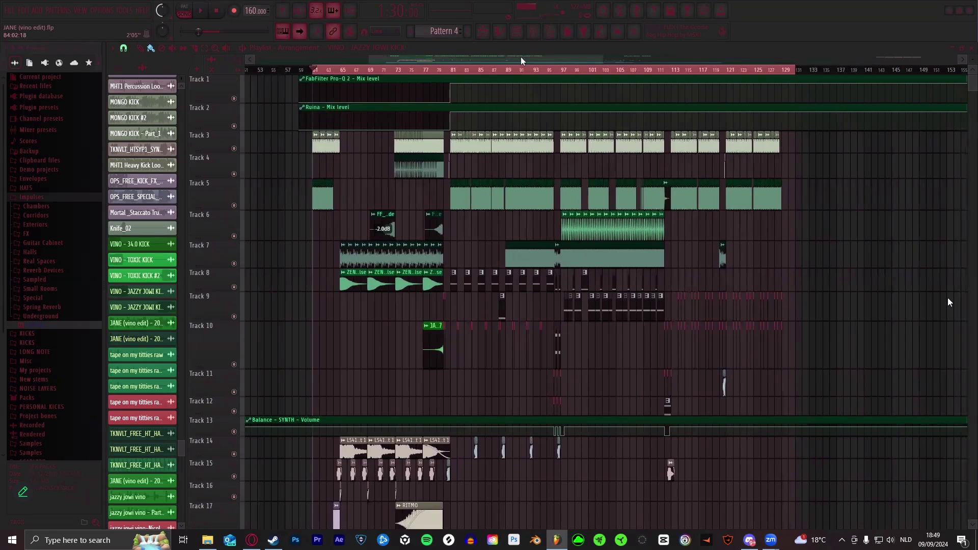
scroll(406, 73, "up", 4)
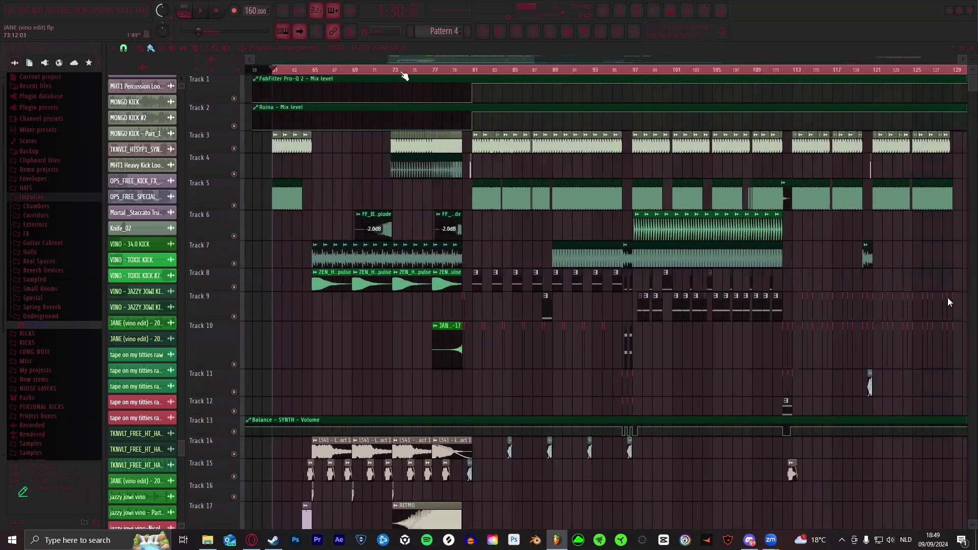
scroll(428, 86, "down", 1)
scroll(418, 77, "up", 3)
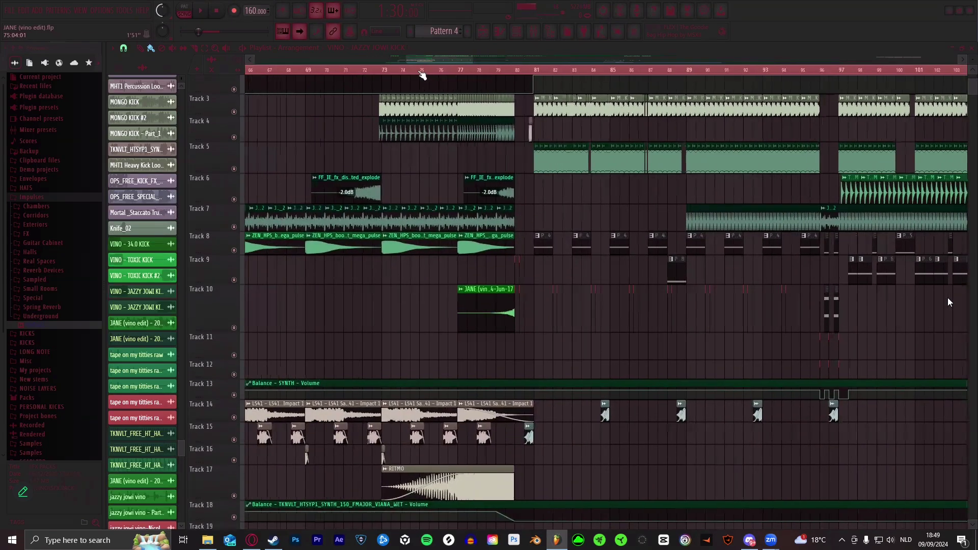
scroll(418, 77, "down", 6)
scroll(419, 86, "up", 1)
left_click_drag(413, 57, 428, 58)
scroll(411, 70, "up", 1)
scroll(428, 73, "up", 2)
scroll(434, 71, "down", 3)
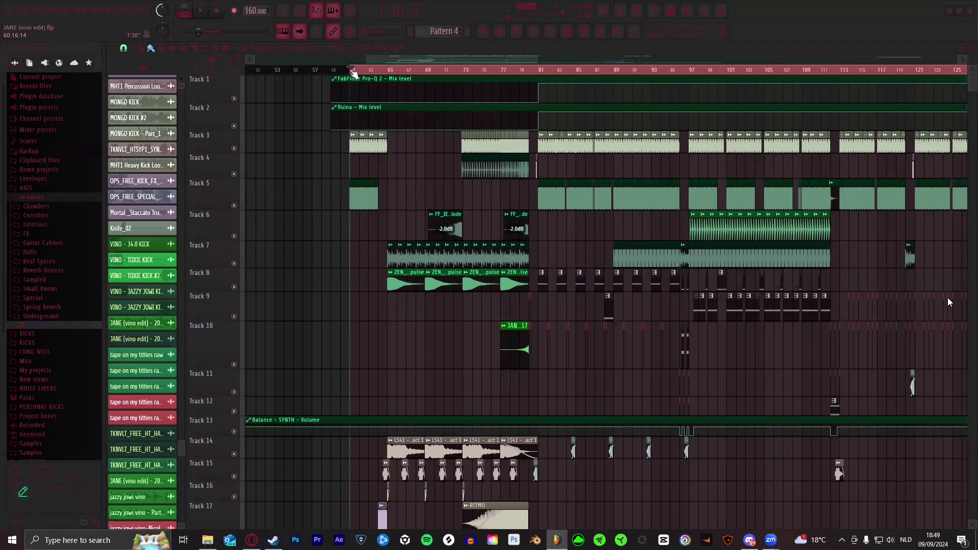
scroll(398, 73, "up", 3)
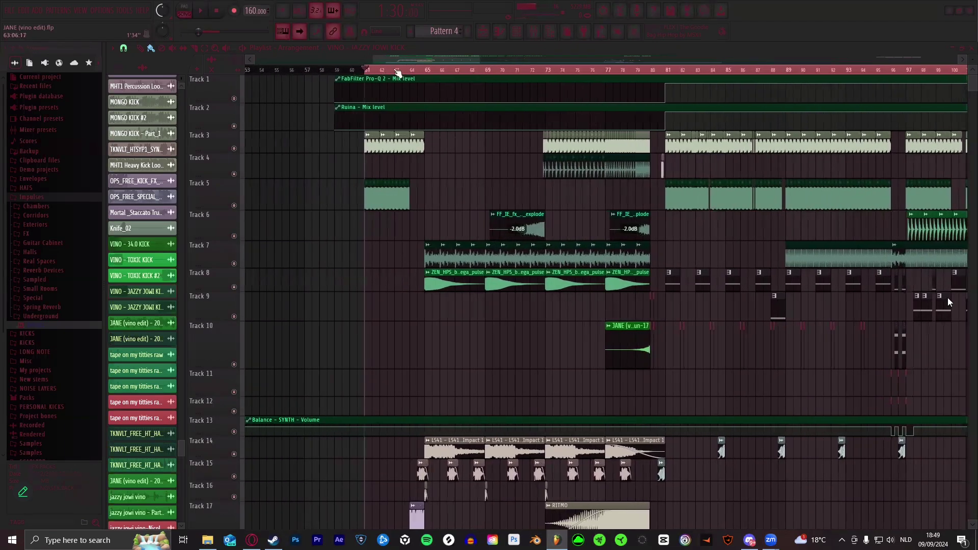
- Place the playhead at about bar 63, shortly before the break that starts at bar 65
left_click(417, 72)
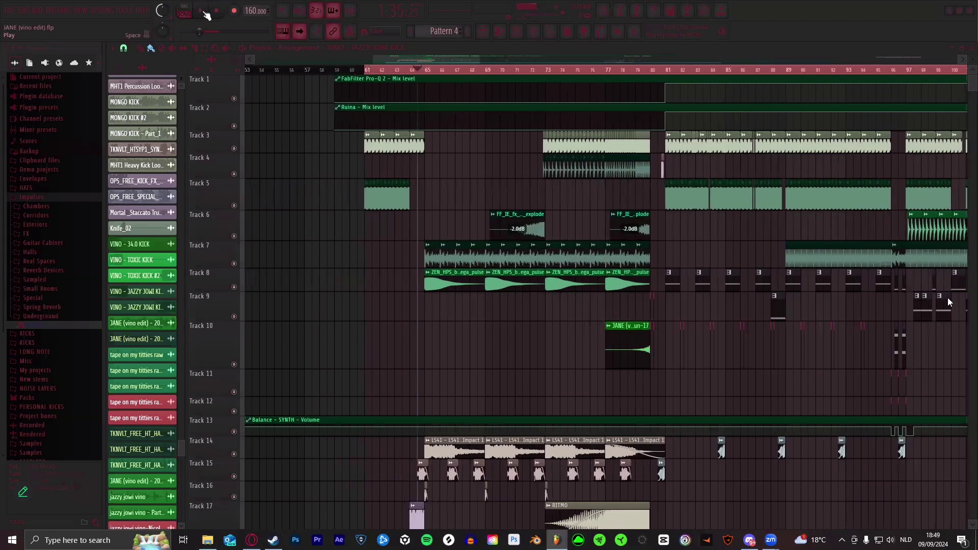
left_click(402, 70)
scroll(448, 255, "down", 2)
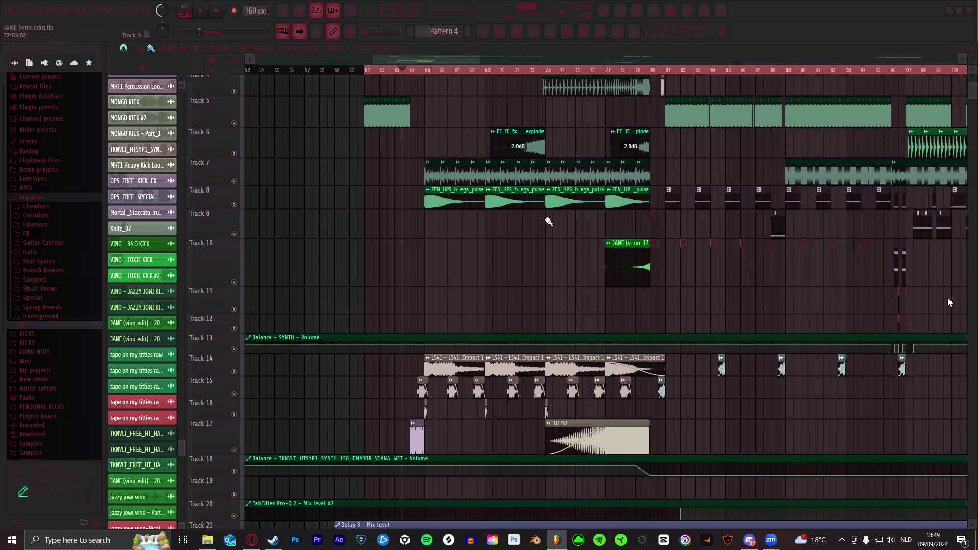
- Open the sample of the Track 7 JANE (vino edit) clip at bar 65 and audition it from its waveform
scroll(430, 128, "up", 3)
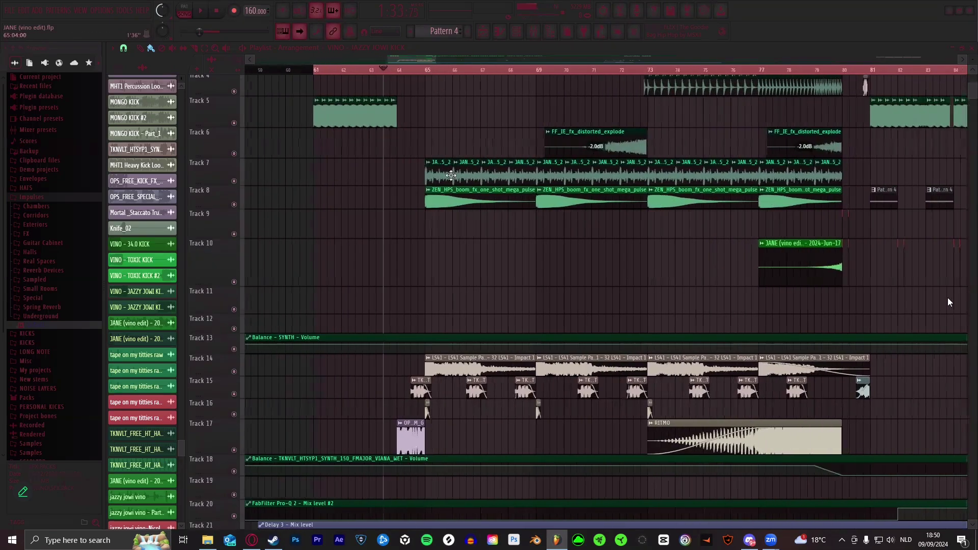
scroll(451, 176, "up", 2)
double_click(451, 175)
left_click_drag(240, 139, 397, 119)
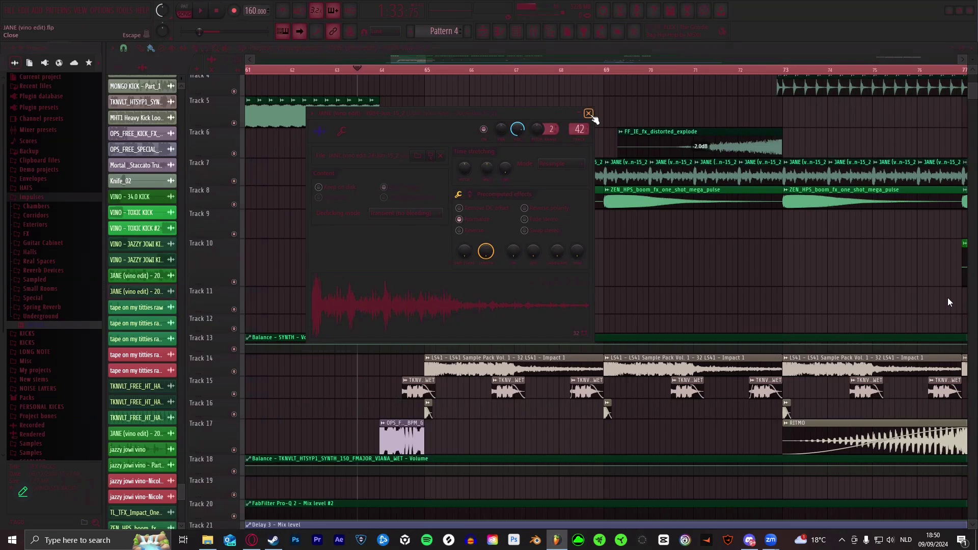
left_click(418, 297)
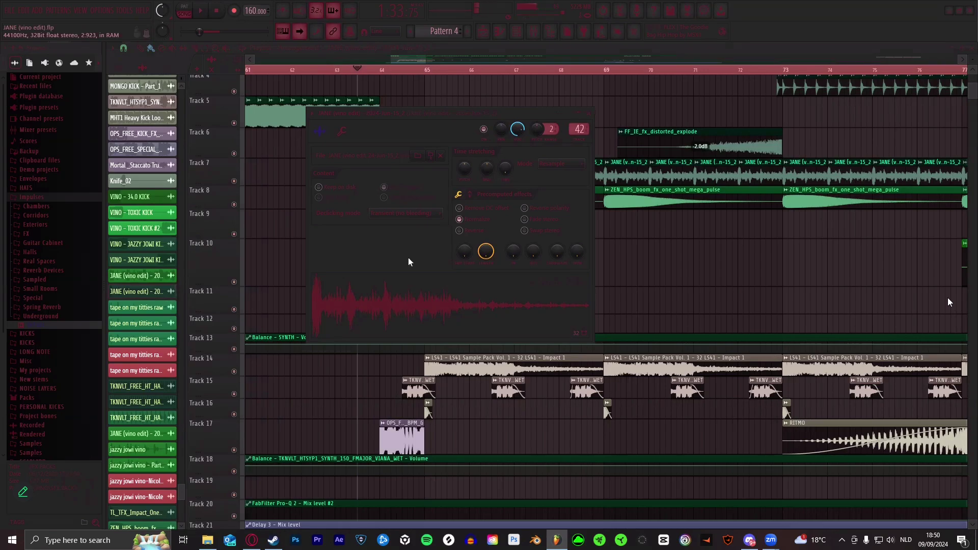
left_click(364, 312)
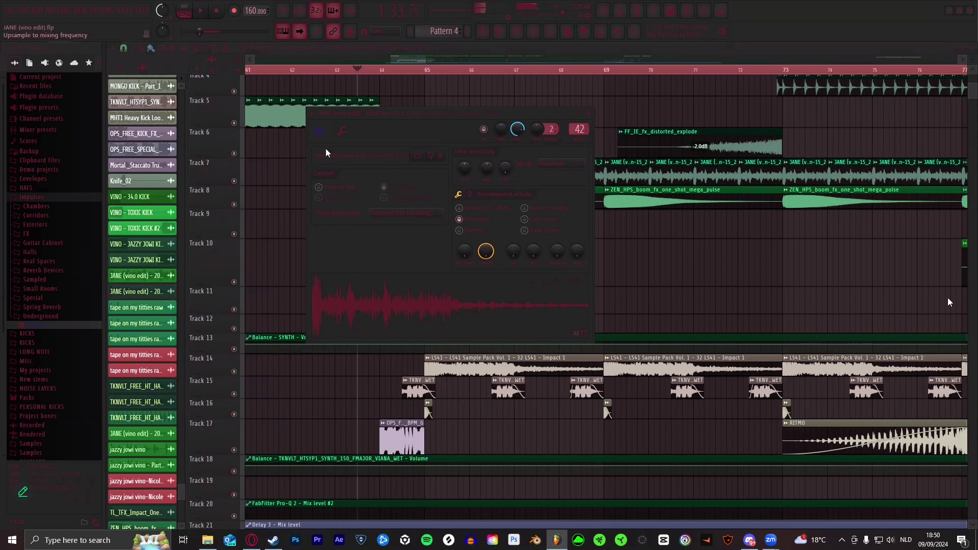
- Play the vino edit from bar 61 through the break and build-up into the drop, stopping at about bar 84
left_click(202, 18)
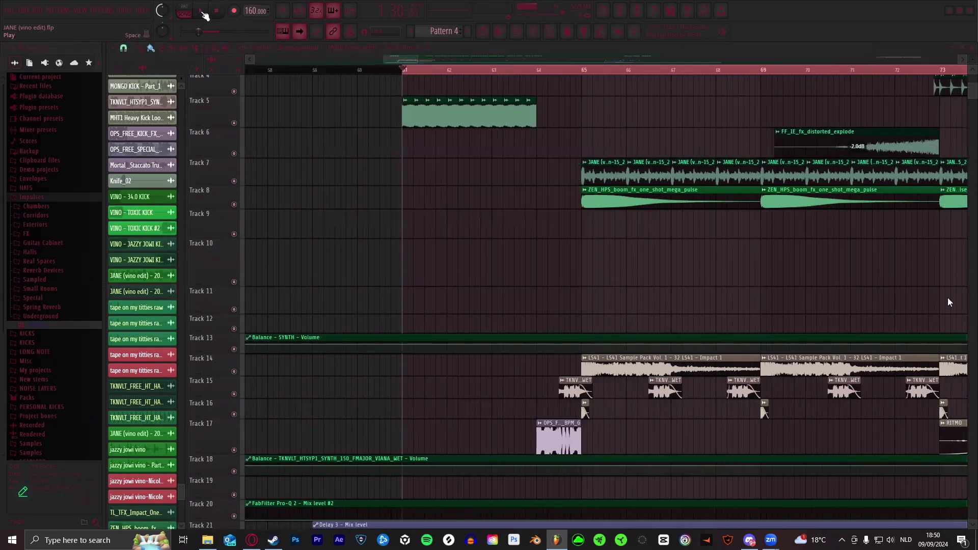
left_click(201, 12)
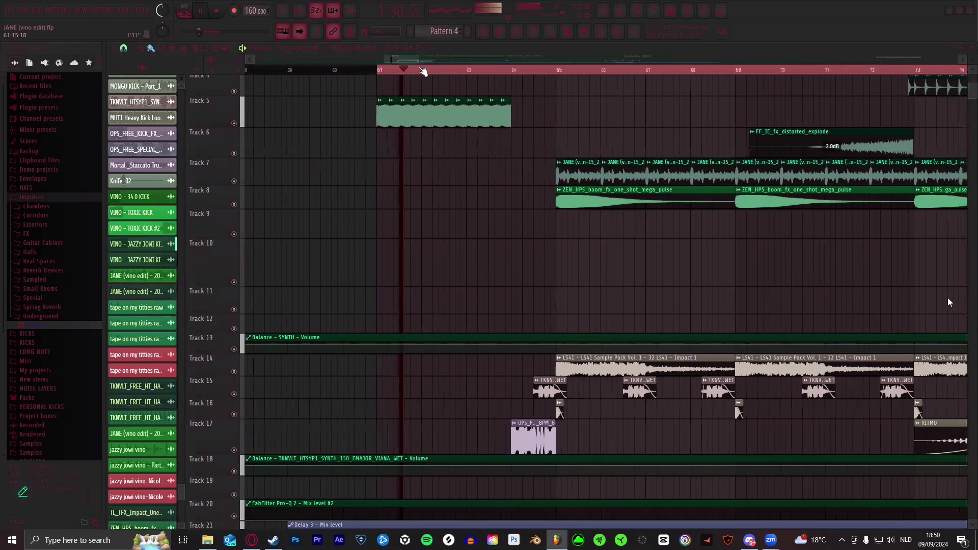
scroll(425, 72, "down", 3)
scroll(444, 73, "up", 3)
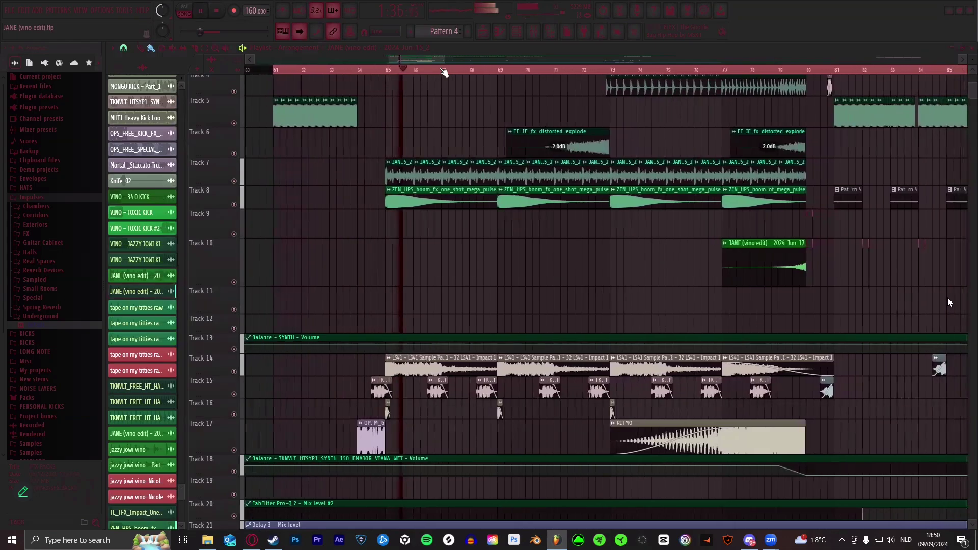
scroll(444, 73, "up", 2)
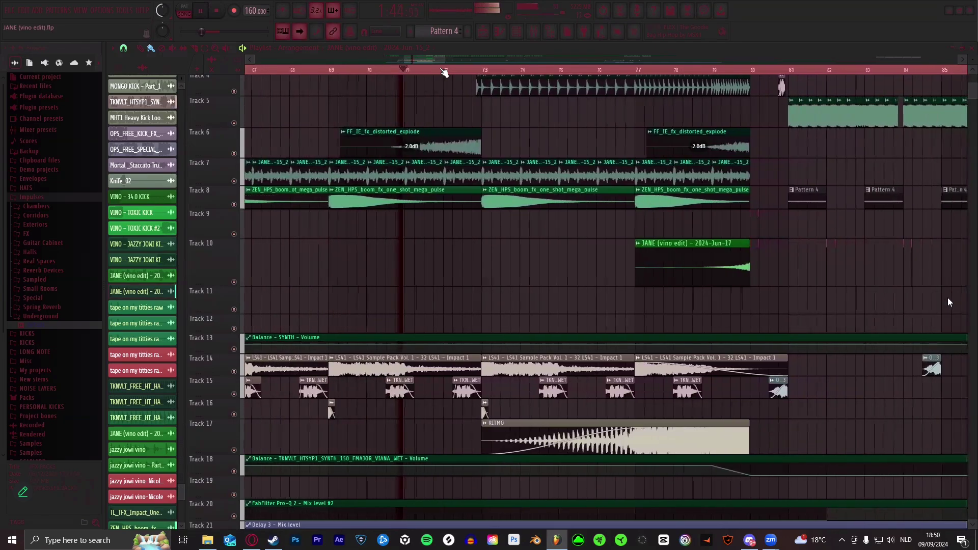
scroll(527, 128, "up", 1)
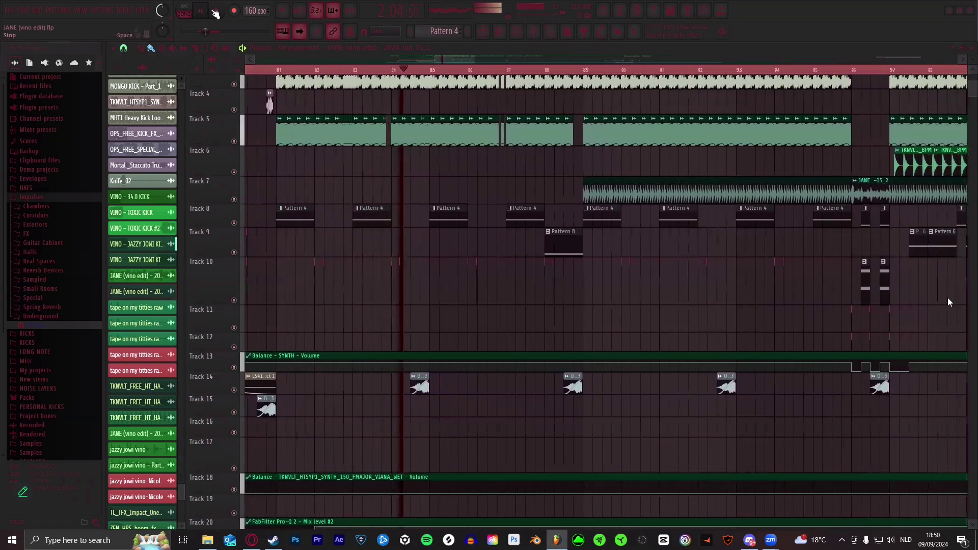
key("space")
- Move the playhead to bar 80 and examine the gap between the end of the build-up and the bar 81 drop
scroll(512, 70, "down", 5)
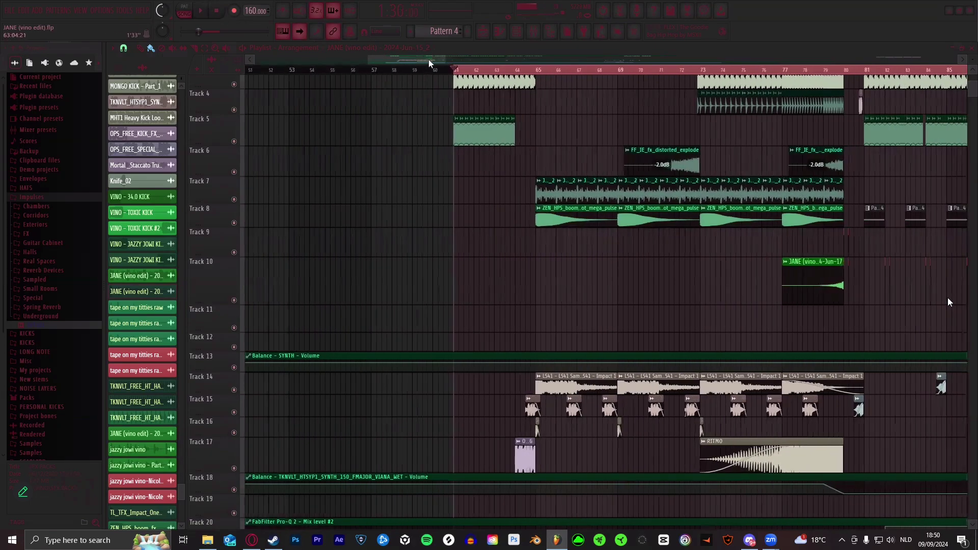
left_click_drag(429, 60, 468, 60)
left_click(490, 70)
scroll(494, 73, "up", 10)
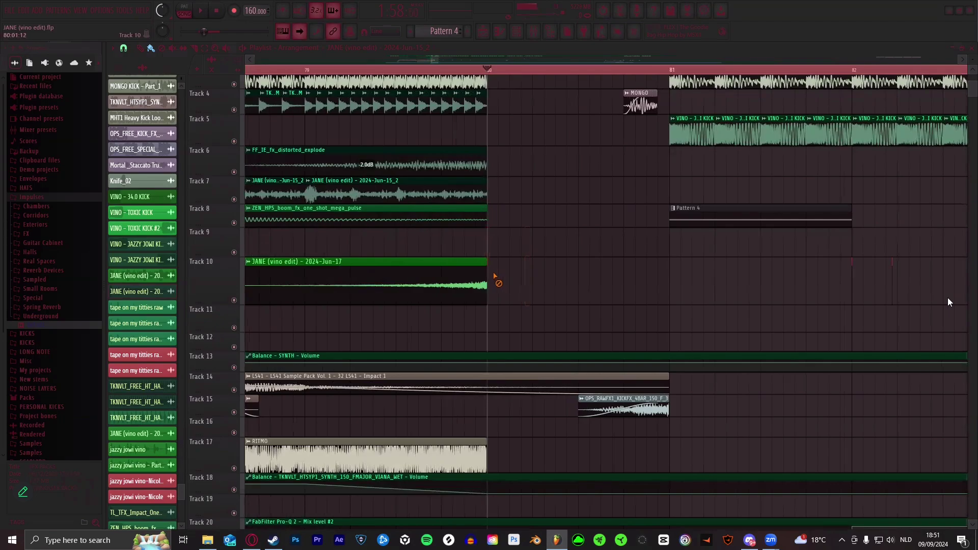
scroll(499, 77, "down", 3)
scroll(499, 77, "down", 4)
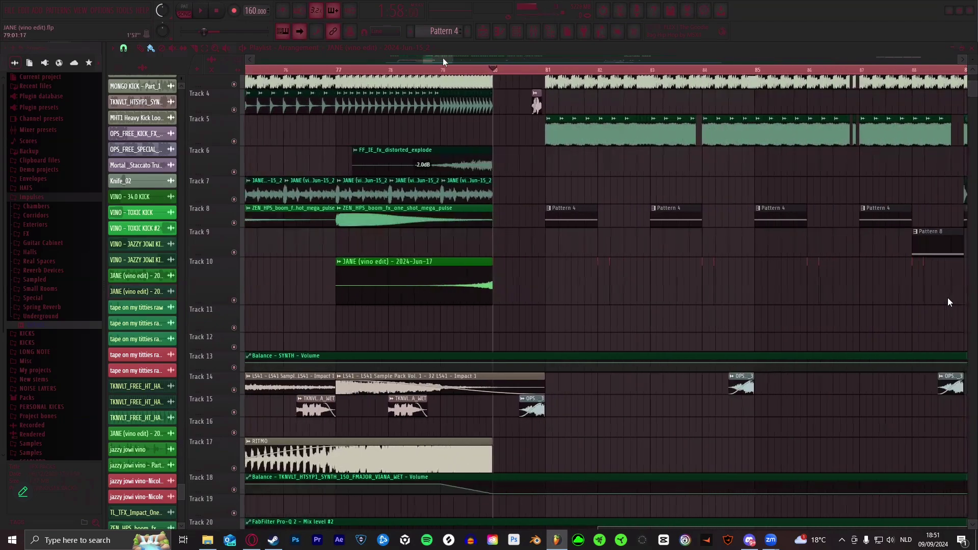
scroll(454, 71, "up", 4)
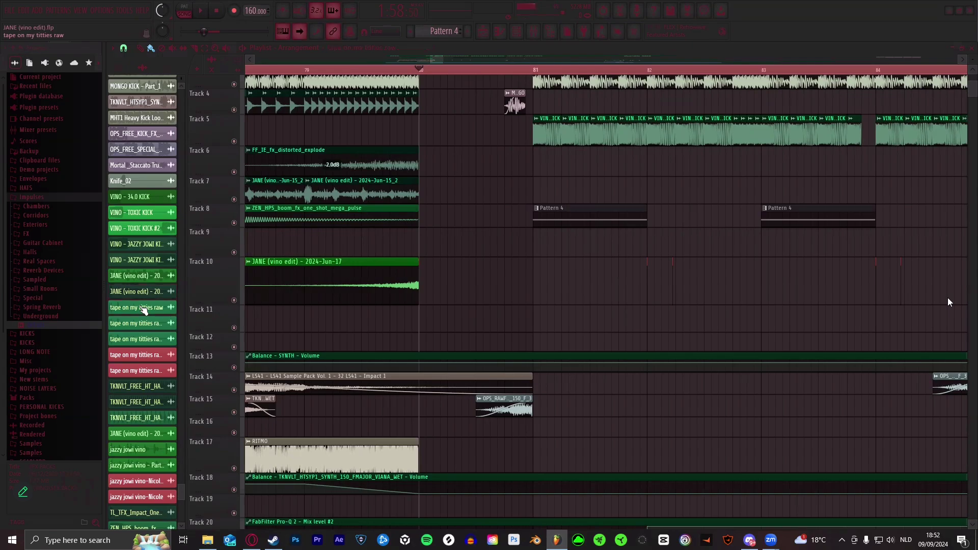
- Inspect the "tape on my titties raw" vocal sample, close its window and reset the playback position
double_click(275, 275)
left_click_drag(441, 106, 478, 130)
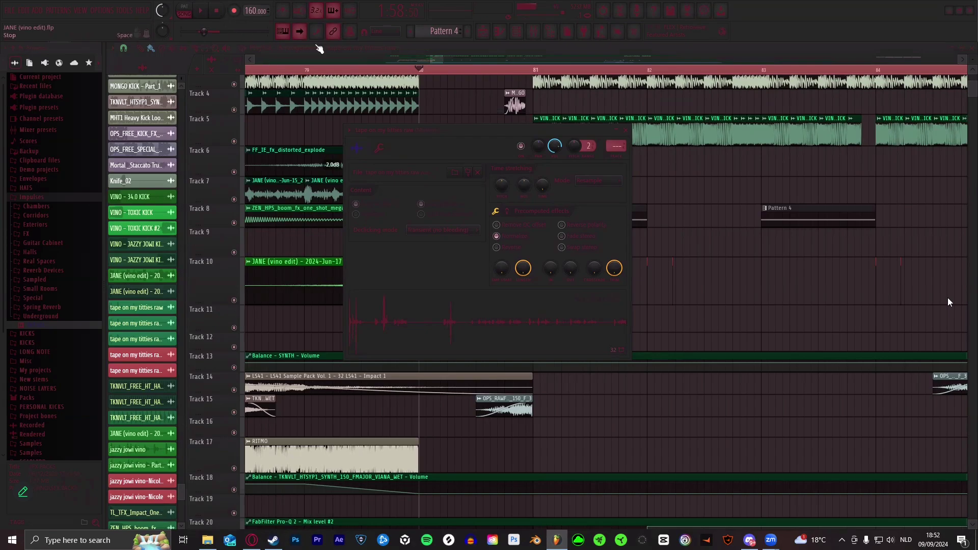
left_click(625, 130)
left_click(216, 11)
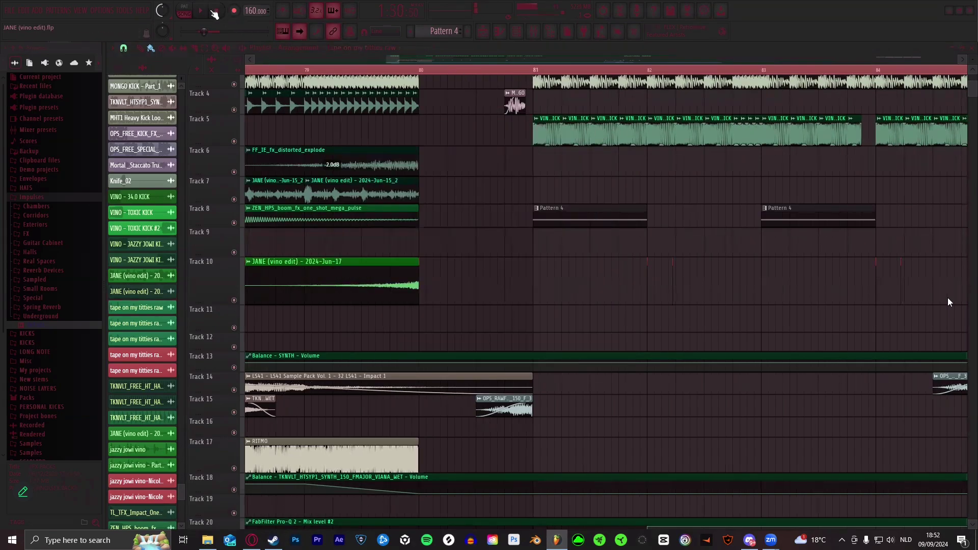
- Inspect the waveform of the "tape on my titties raw - Part_1" vocal sample and close its window
scroll(365, 77, "down", 10)
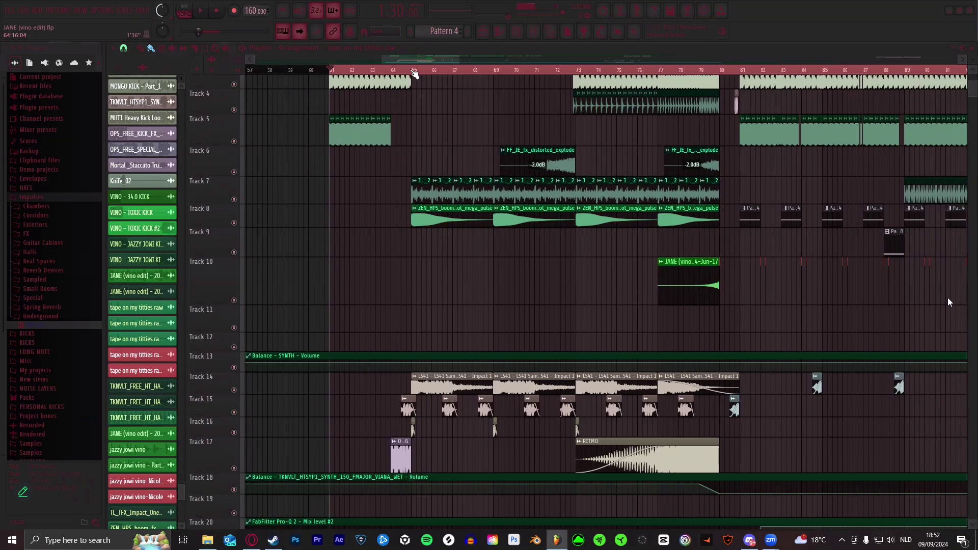
left_click(136, 324)
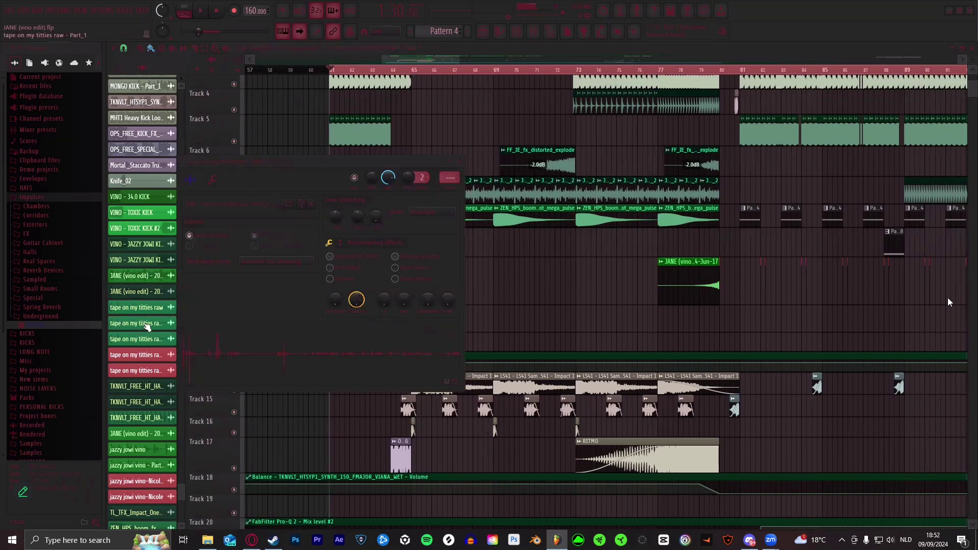
left_click(459, 162)
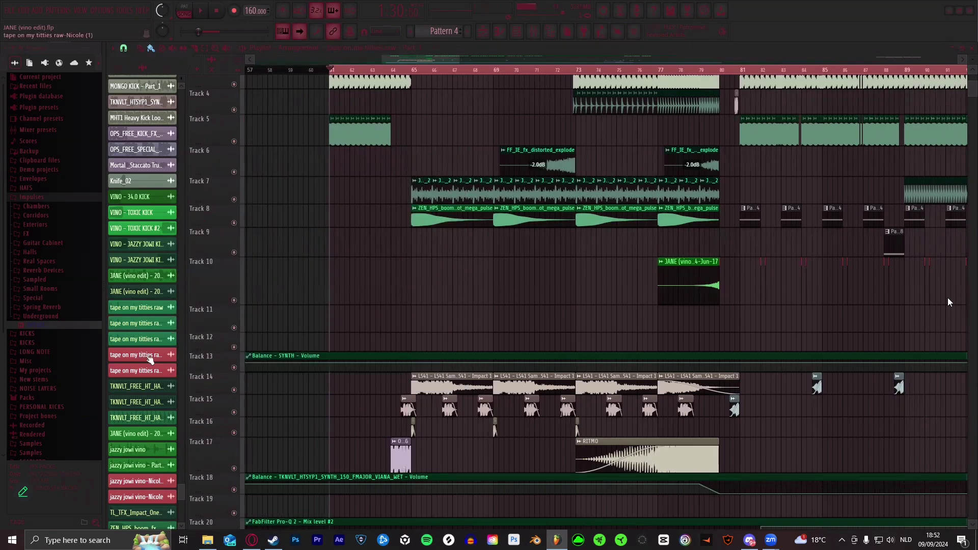
- Examine the lower tracks of the break and build-up, including the volume, FabFilter Pro-Q 2 and Delay 3 mix automation
scroll(535, 163, "left", 3)
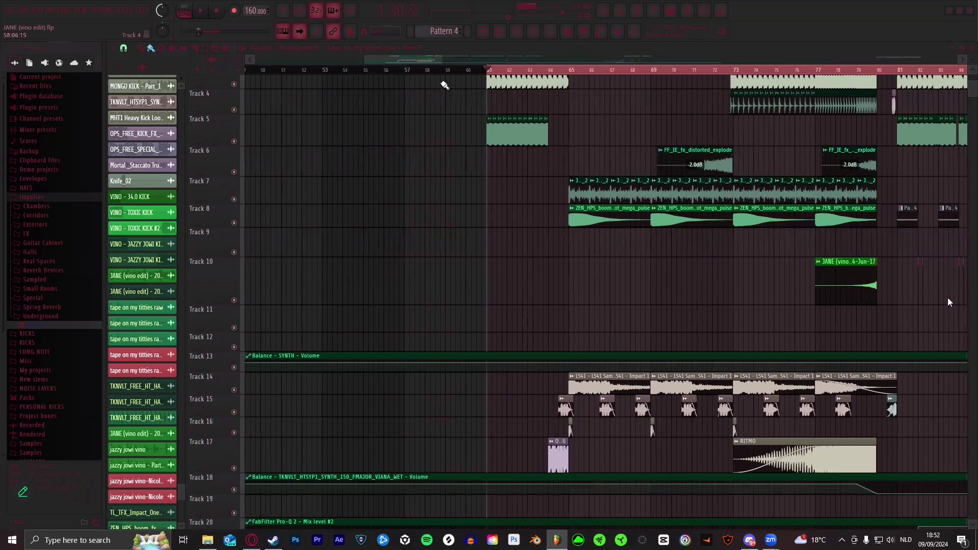
scroll(437, 56, "down", 4)
scroll(437, 253, "down", 2)
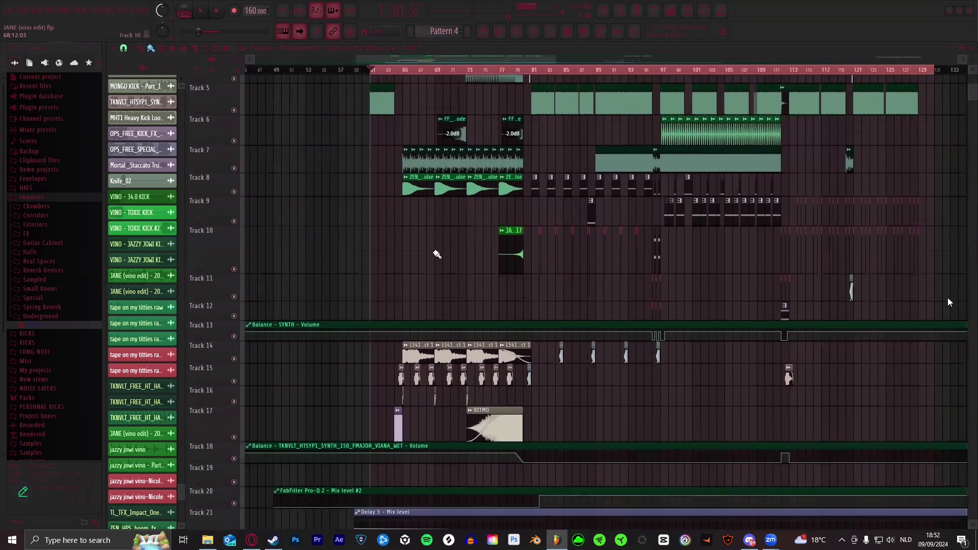
scroll(430, 168, "down", 5)
scroll(409, 100, "up", 1)
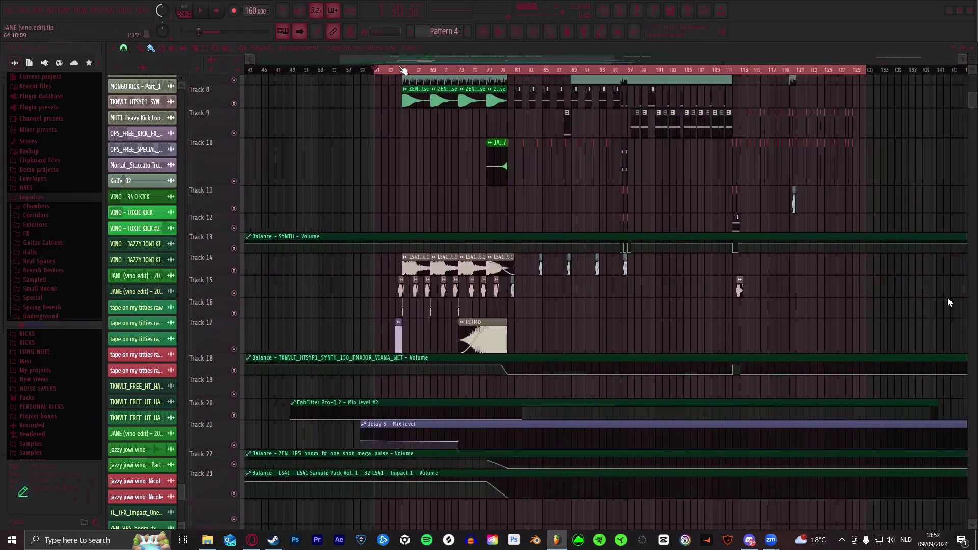
scroll(447, 70, "down", 4)
left_click_drag(447, 70, 426, 80)
scroll(551, 70, "up", 3)
scroll(550, 70, "down", 3)
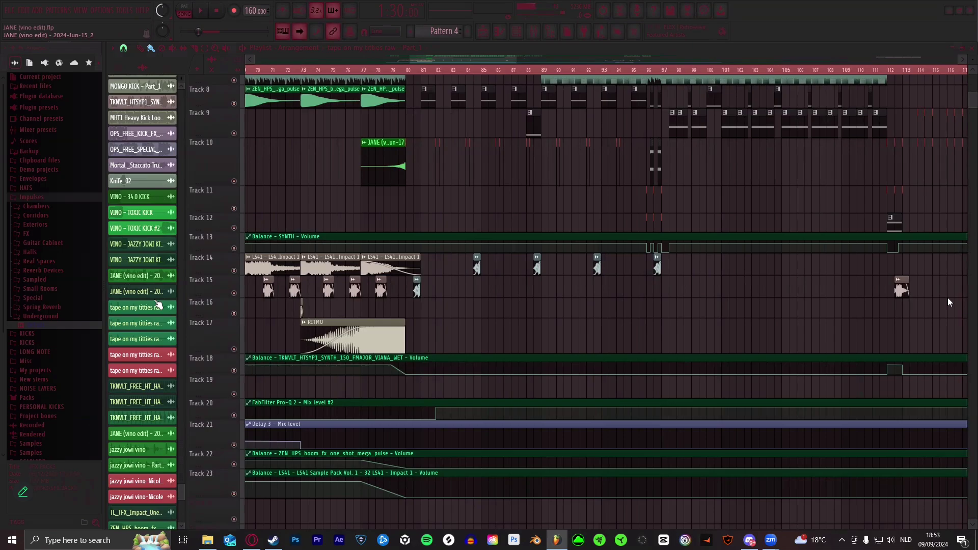
scroll(299, 185, "up", 3)
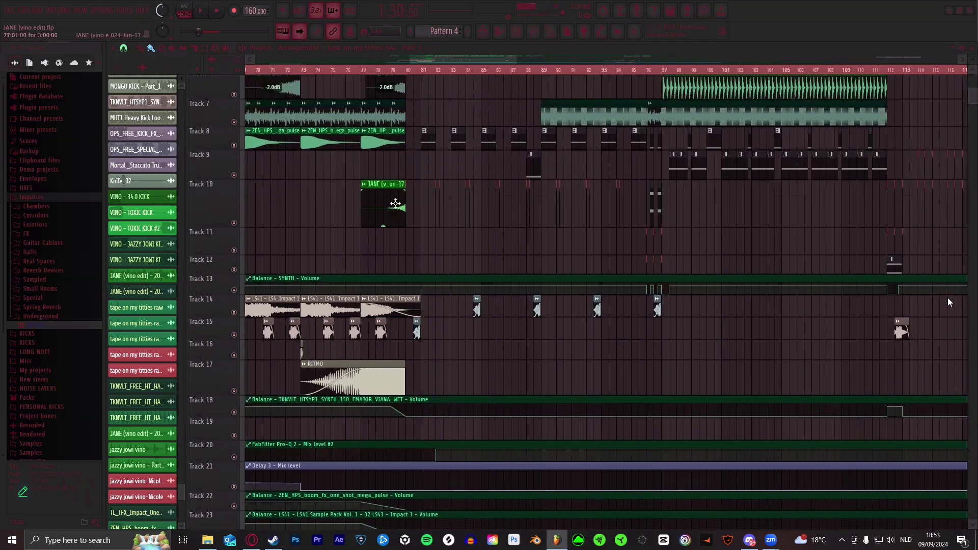
- Examine how the clips on Tracks 2 to 17 are arranged from the bar 65 break through the build-up into the bar 81 drop
scroll(949, 302, "up", 5, "ctrl")
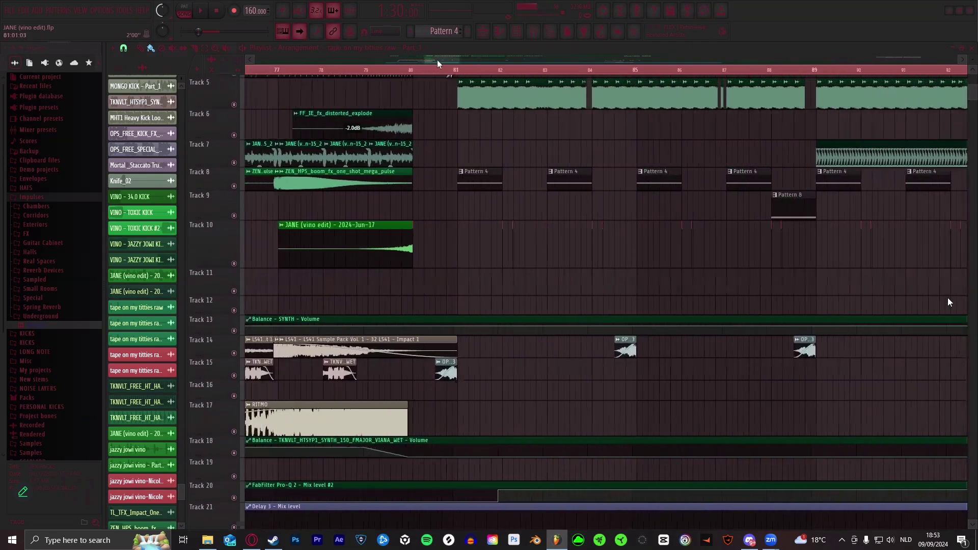
scroll(948, 302, "up", 3)
scroll(949, 302, "down", 5)
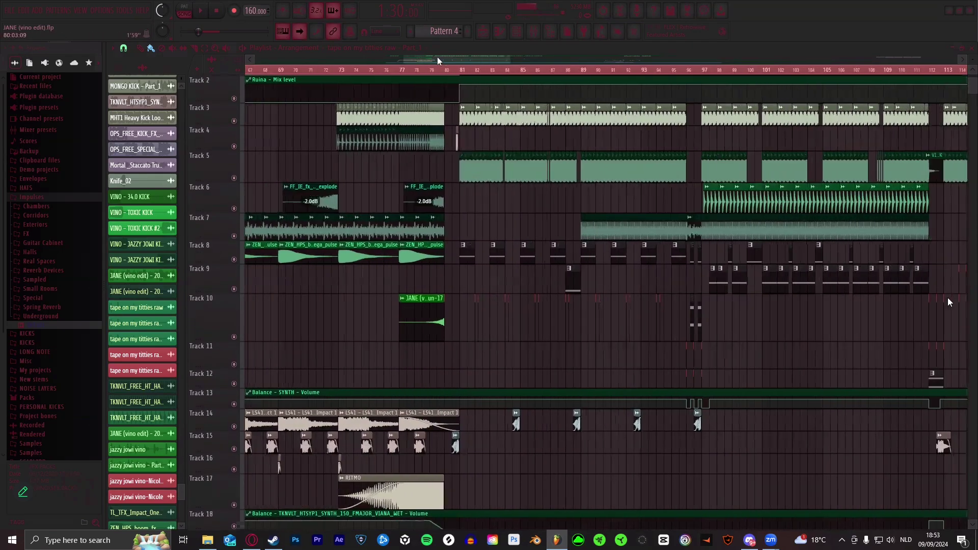
scroll(423, 59, "down", 5)
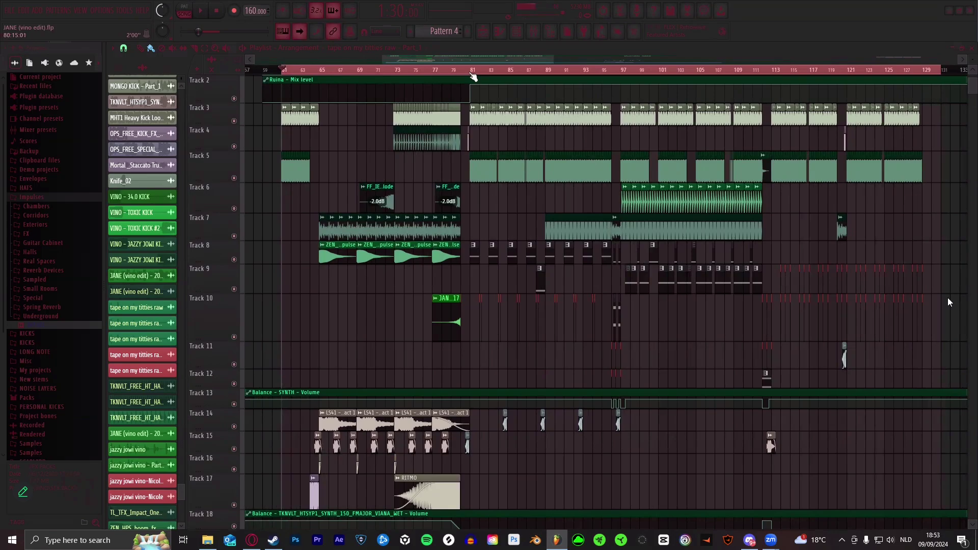
scroll(405, 63, "up", 3)
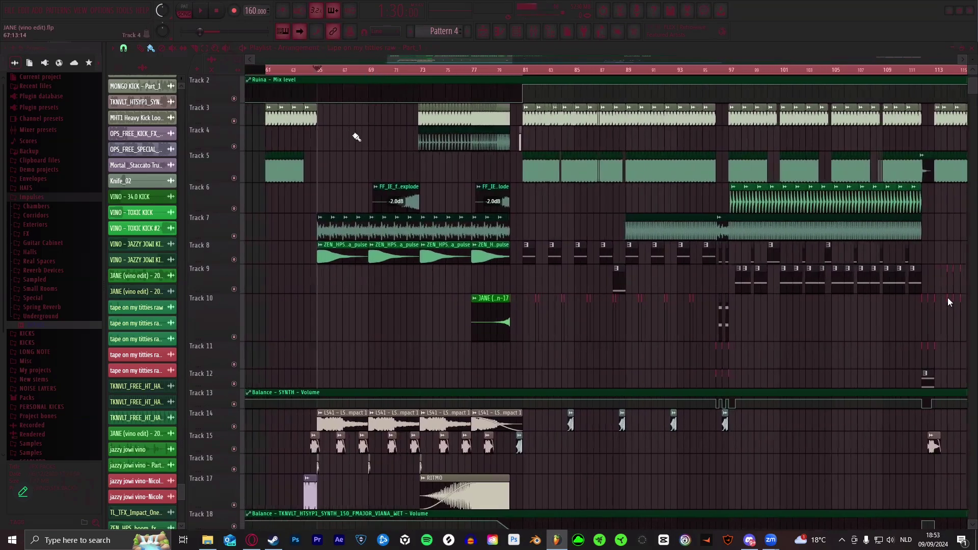
scroll(390, 75, "up", 2)
scroll(390, 76, "down", 2)
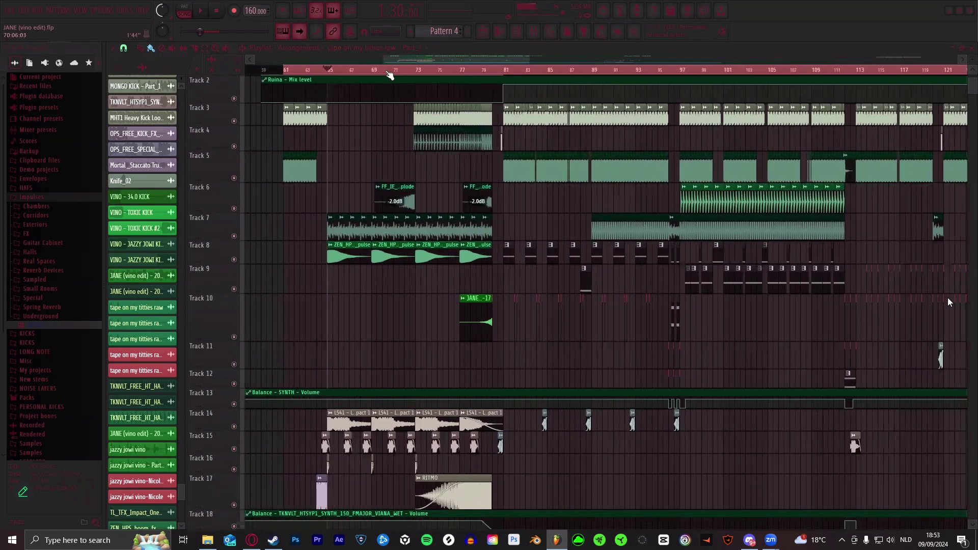
scroll(504, 75, "up", 1)
scroll(504, 75, "up", 4)
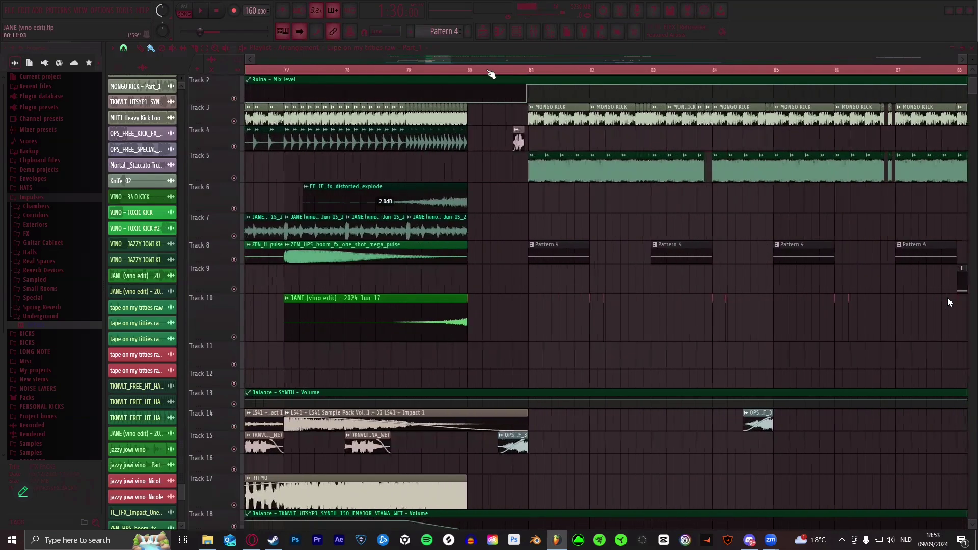
scroll(471, 76, "down", 4)
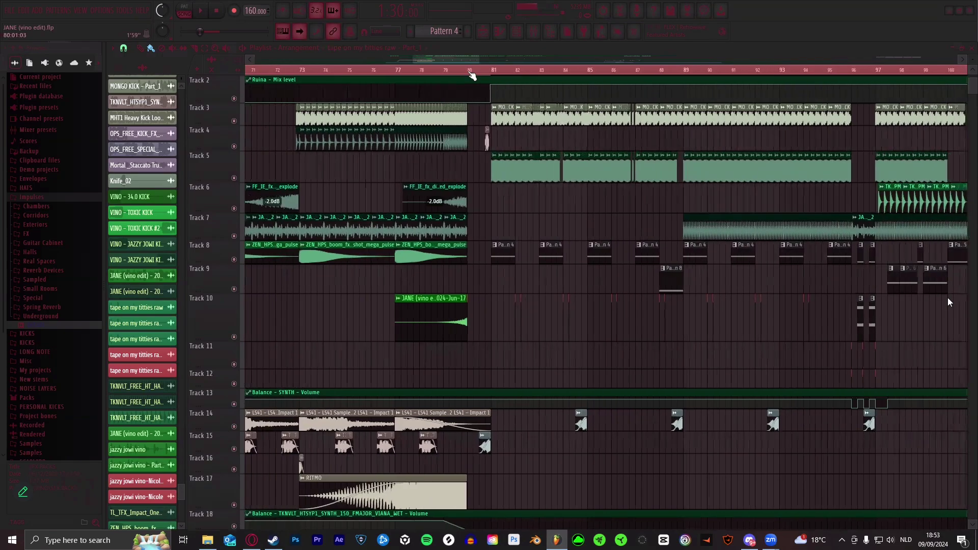
scroll(407, 60, "left", 4)
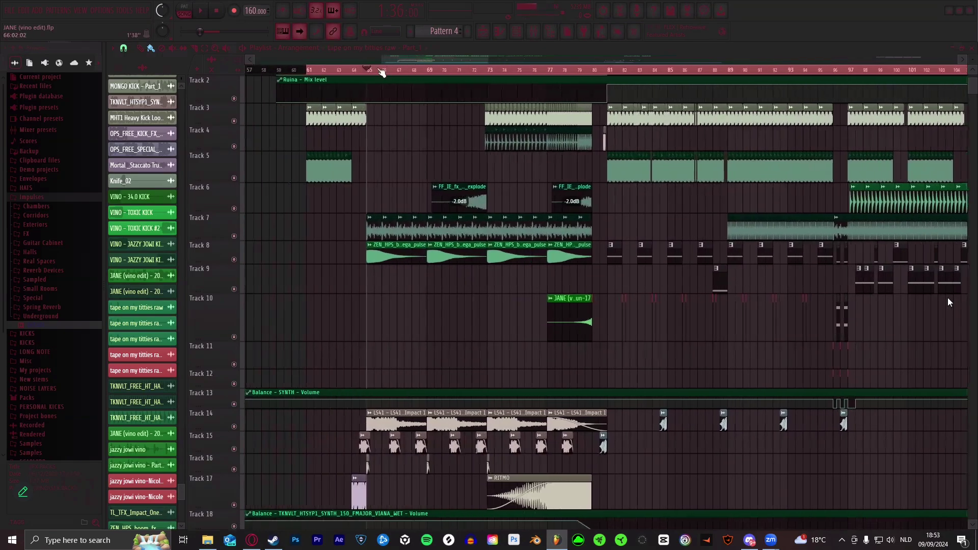
- Switch to Audimee in the browser, load "tape on my titties raw" as the input vocal and play it
key("alt+Tab")
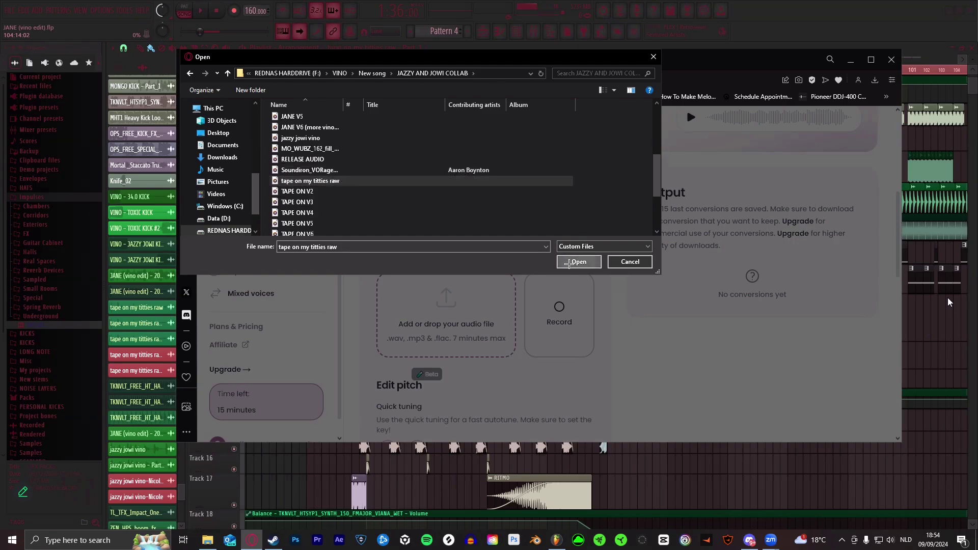
key("Escape")
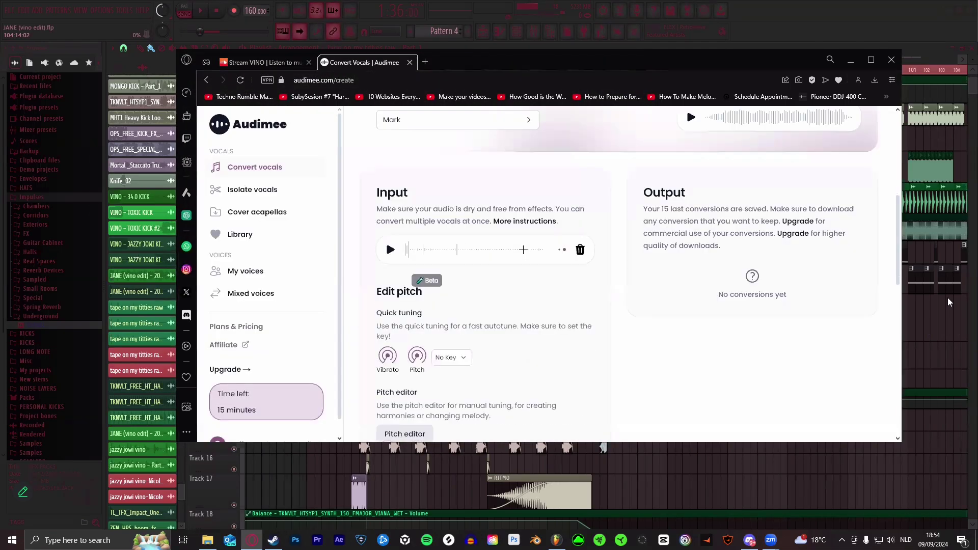
left_click(391, 250)
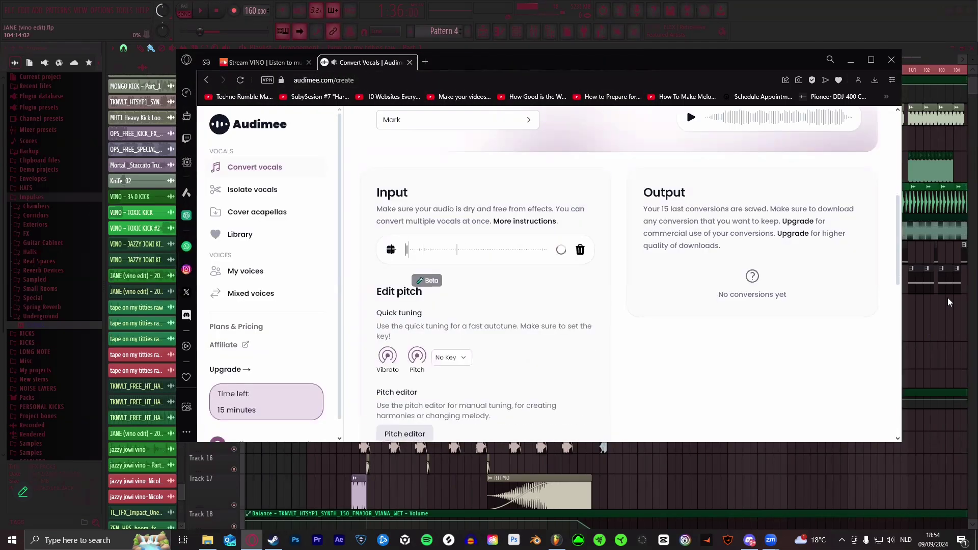
scroll(523, 300, "down", 6)
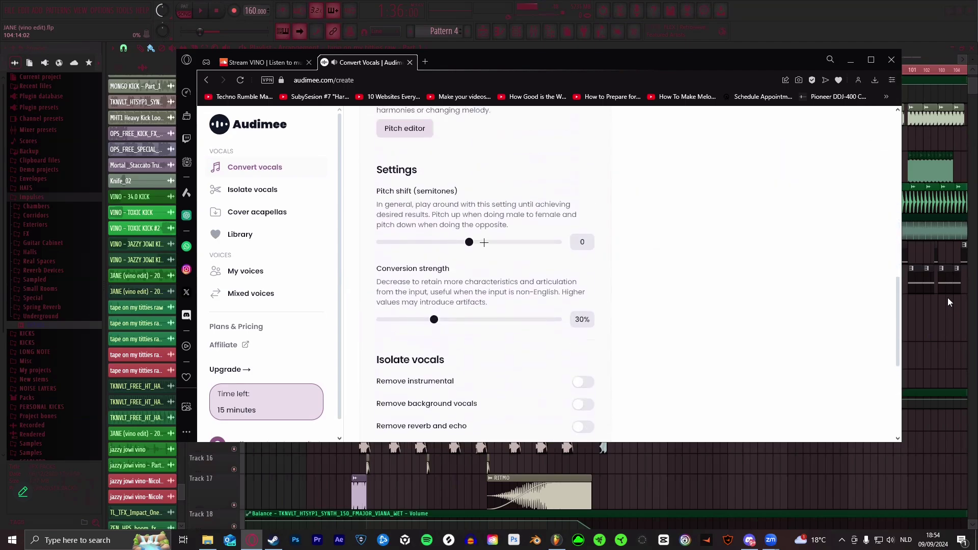
- Preview the royalty-free voice Nicole and select it for the vocal conversion
scroll(484, 242, "up", 9)
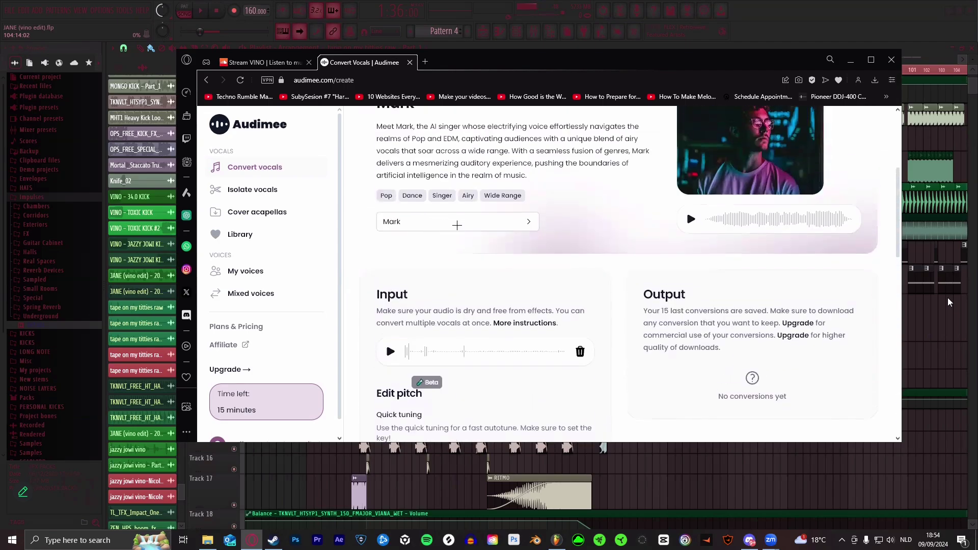
left_click(457, 225)
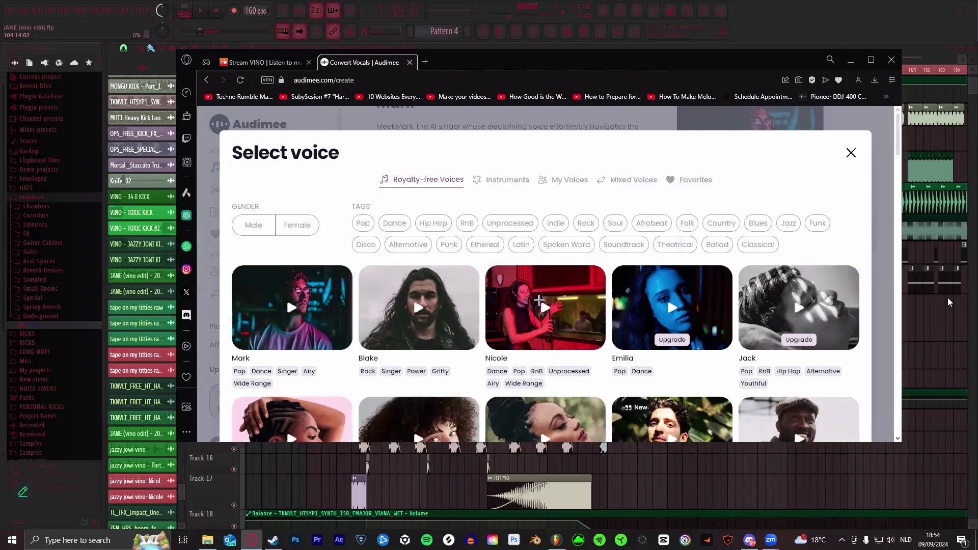
scroll(485, 228, "down", 3)
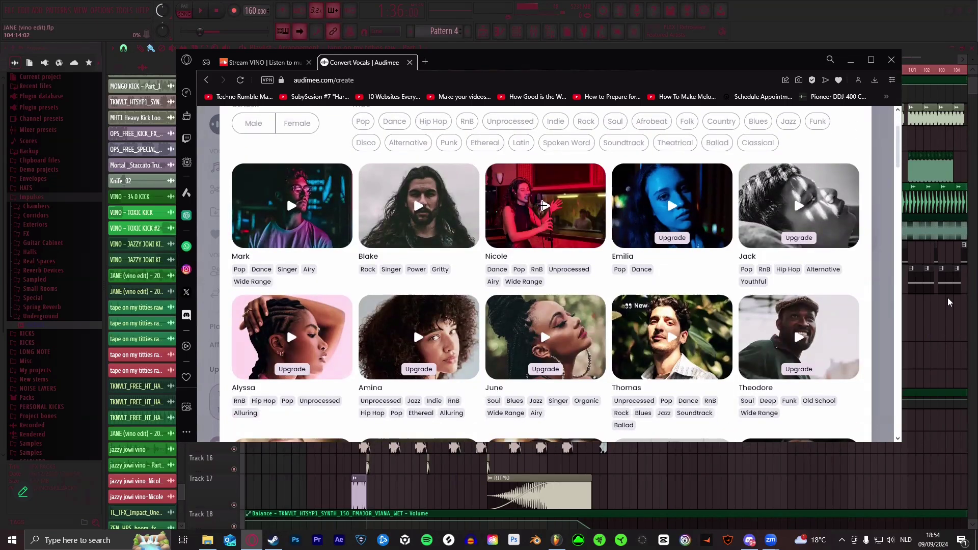
left_click(541, 208)
left_click(541, 208)
left_click(516, 223)
- Set the conversion's pitch shift to -10 semitones and the conversion strength to 50%
scroll(609, 219, "down", 6)
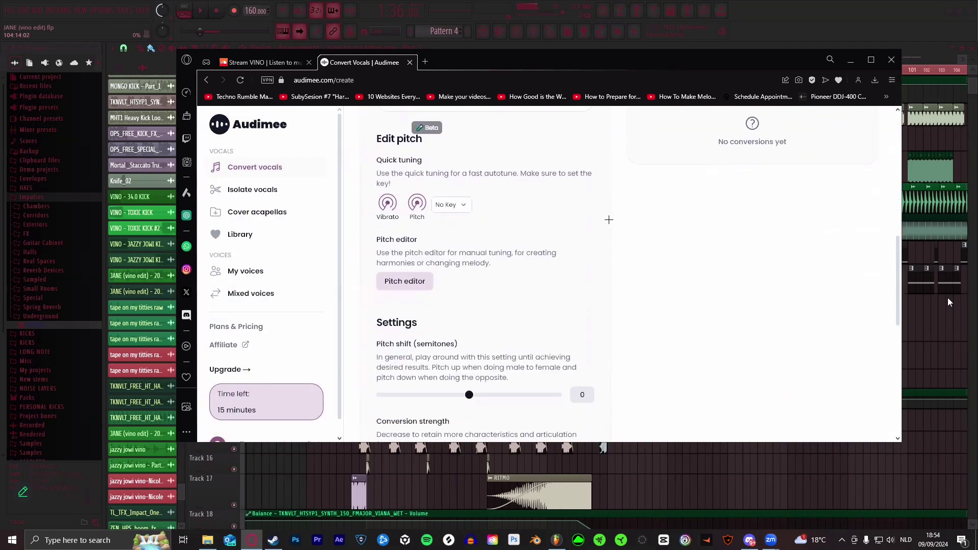
scroll(608, 220, "down", 3)
scroll(609, 219, "up", 2)
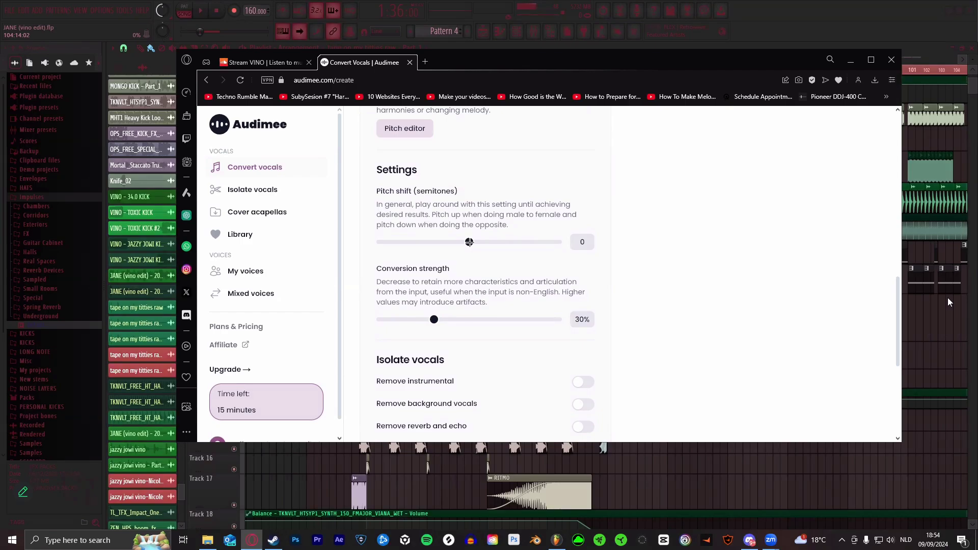
left_click_drag(470, 242, 432, 241)
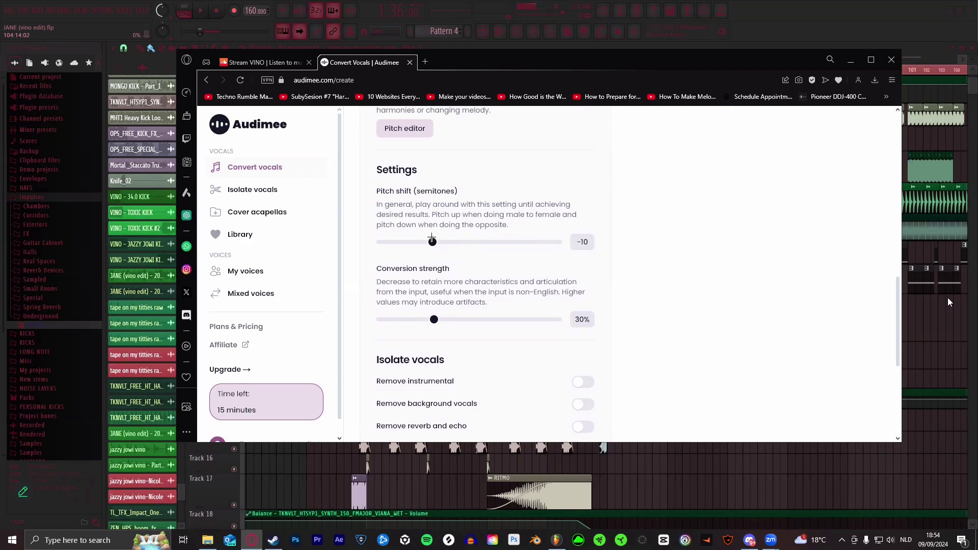
left_click_drag(447, 319, 480, 317)
- Convert the vocal with noise removal enabled and play the converted output
scroll(512, 270, "down", 5)
scroll(388, 239, "up", 1)
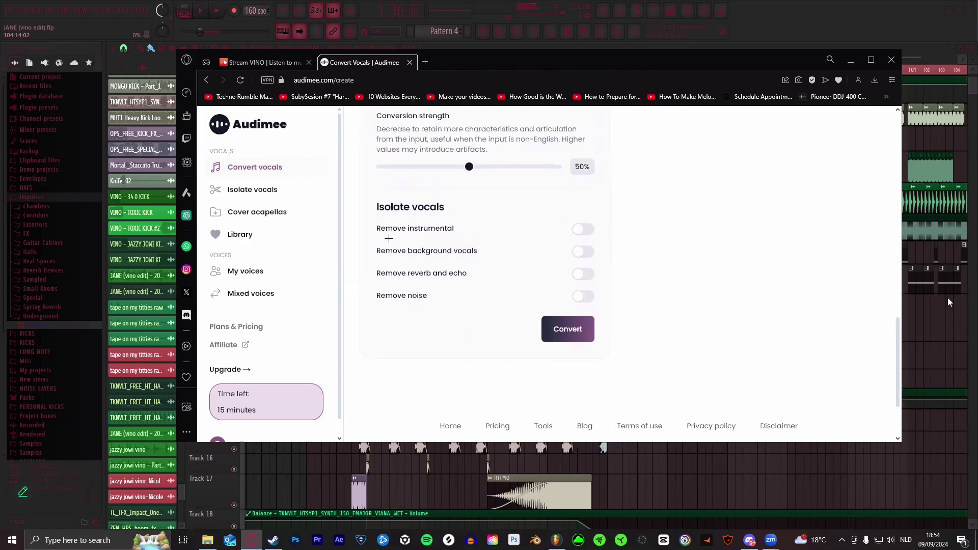
left_click(576, 298)
scroll(535, 350, "up", 3)
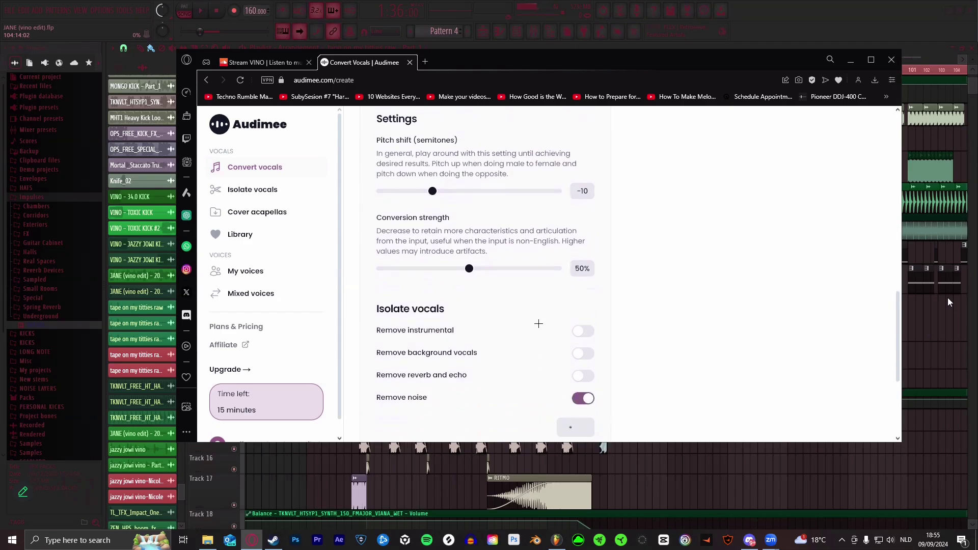
scroll(609, 305, "up", 1)
scroll(609, 305, "up", 4)
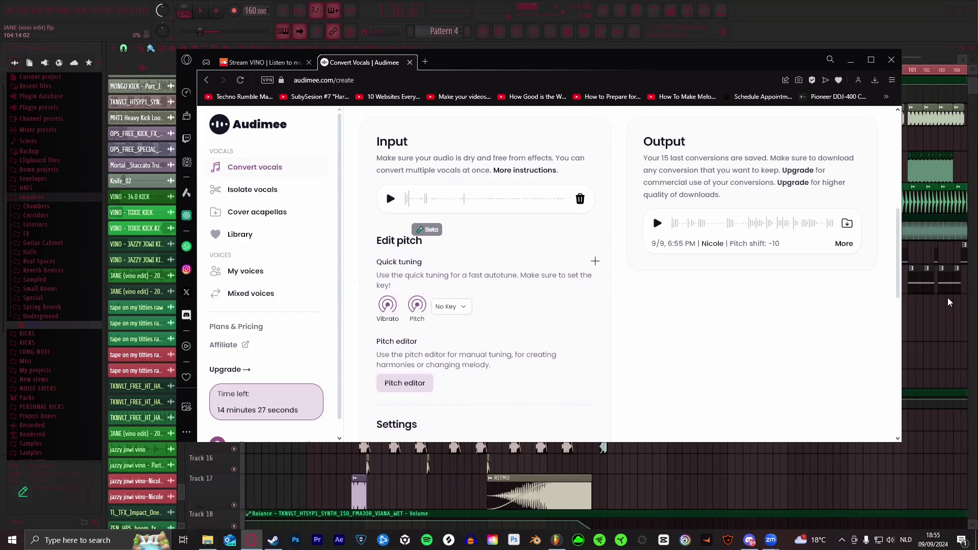
left_click(657, 224)
- Return to FL Studio and open the "JANE (vino edit) v2" project from the STEMS folder, discarding changes and dismissing the loading report
left_click(851, 59)
left_click(9, 10)
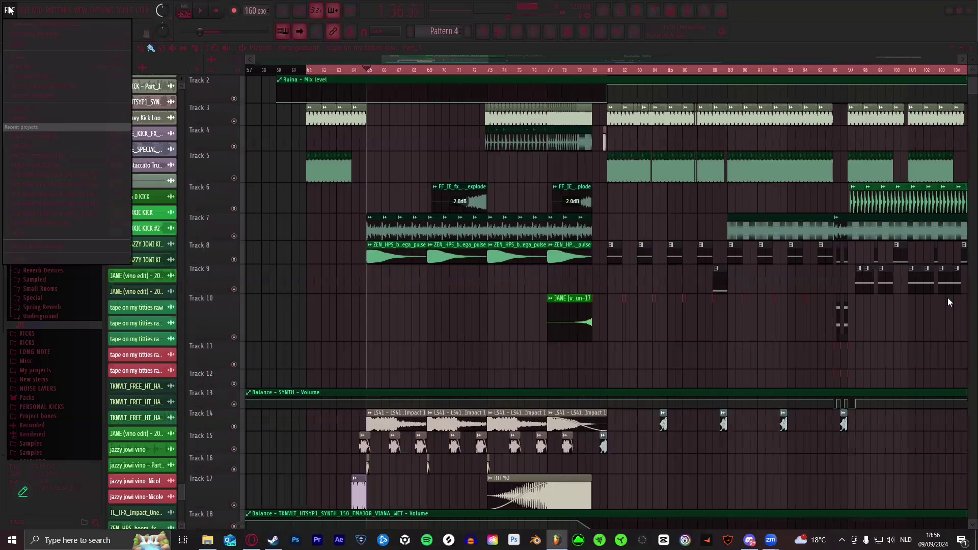
left_click(208, 540)
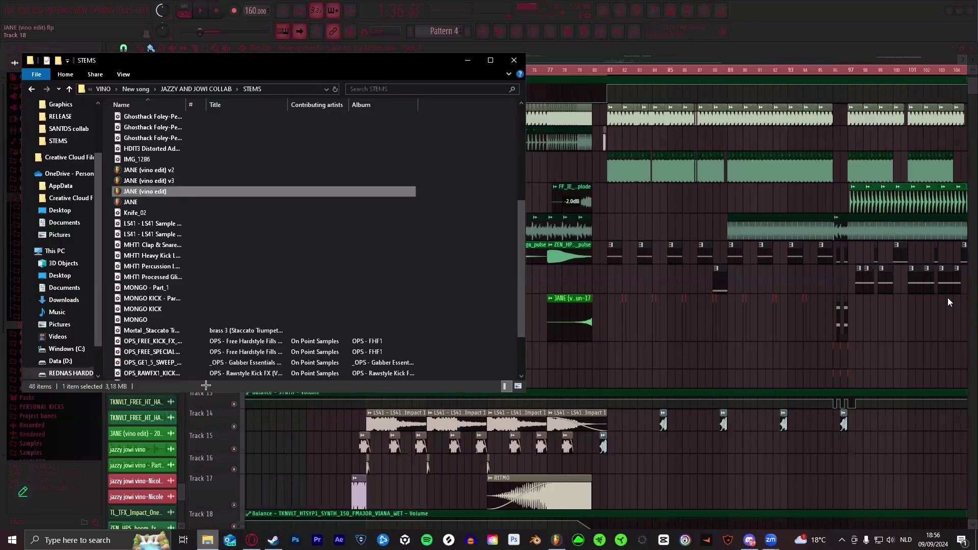
left_click(158, 171)
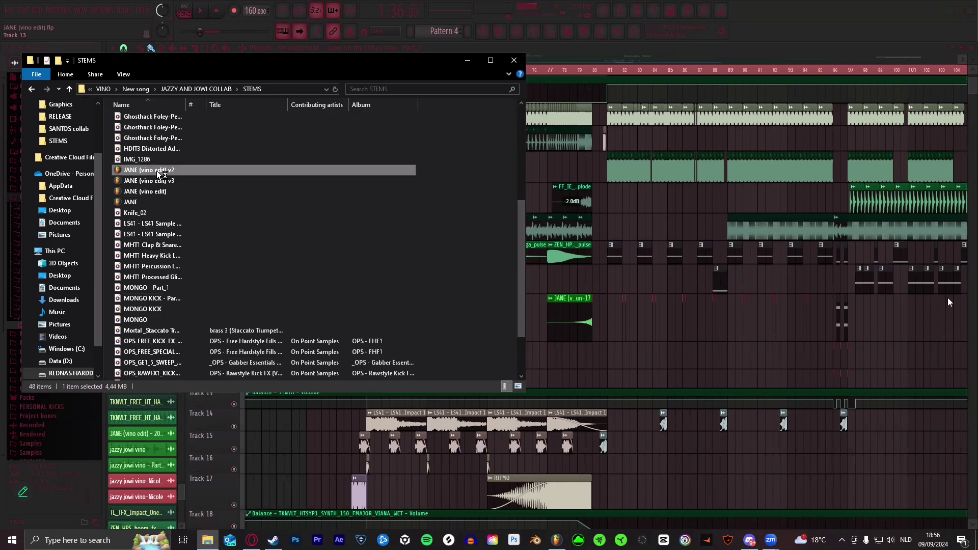
double_click(158, 171)
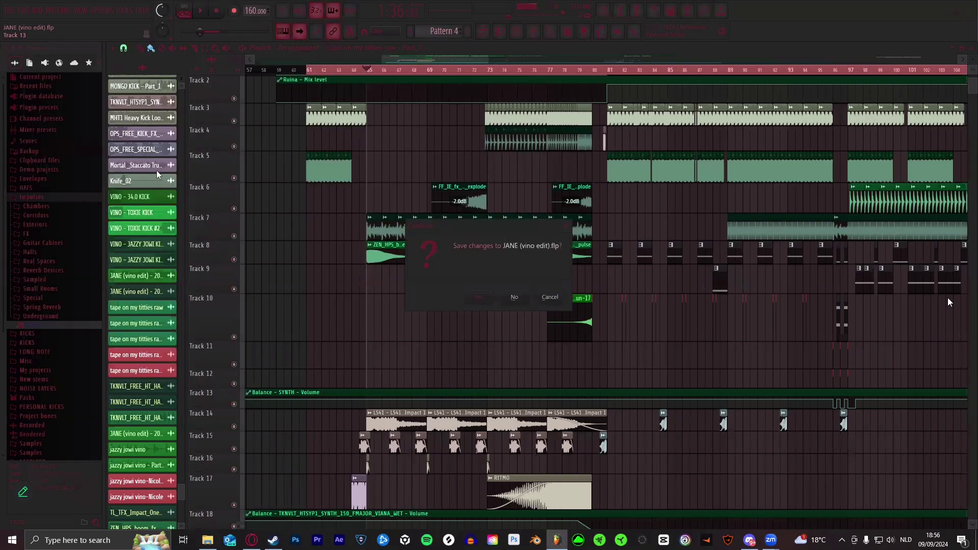
left_click(515, 299)
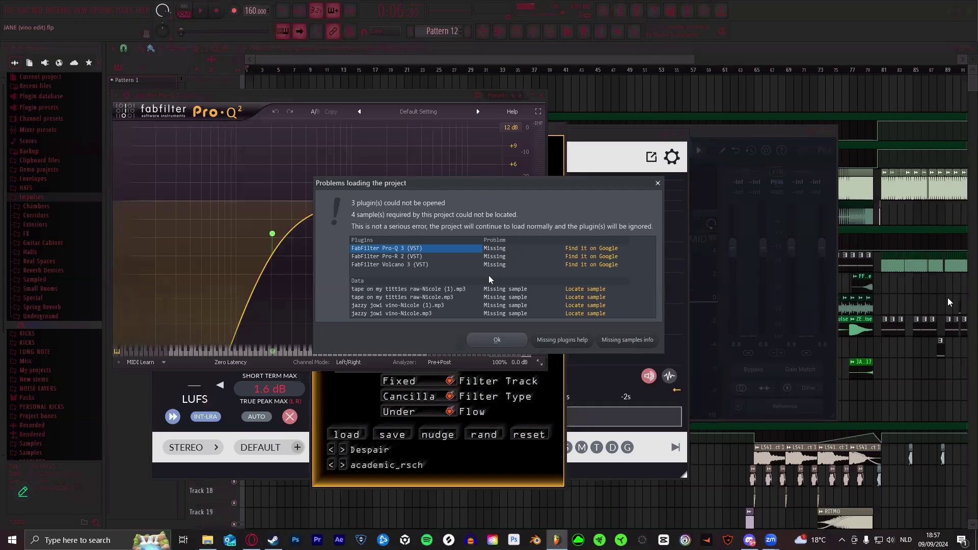
left_click(499, 339)
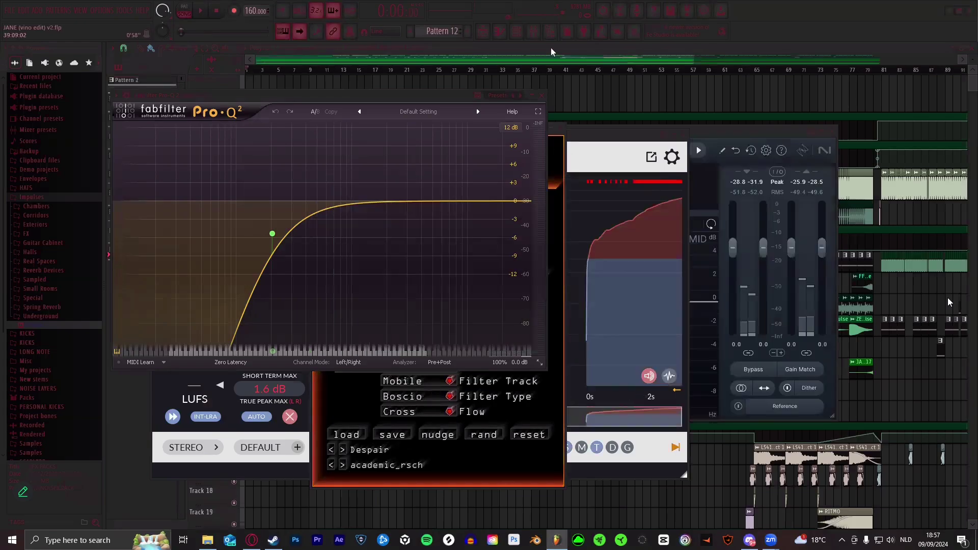
- Delete the row of short clips on Track 12 across the intro, up to about bar 16
scroll(510, 71, "down", 2)
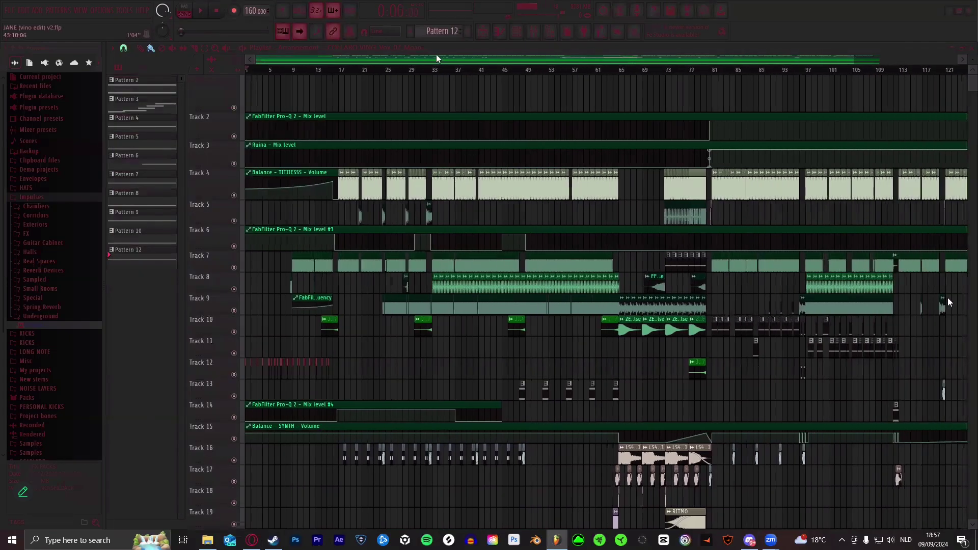
scroll(284, 66, "up", 4)
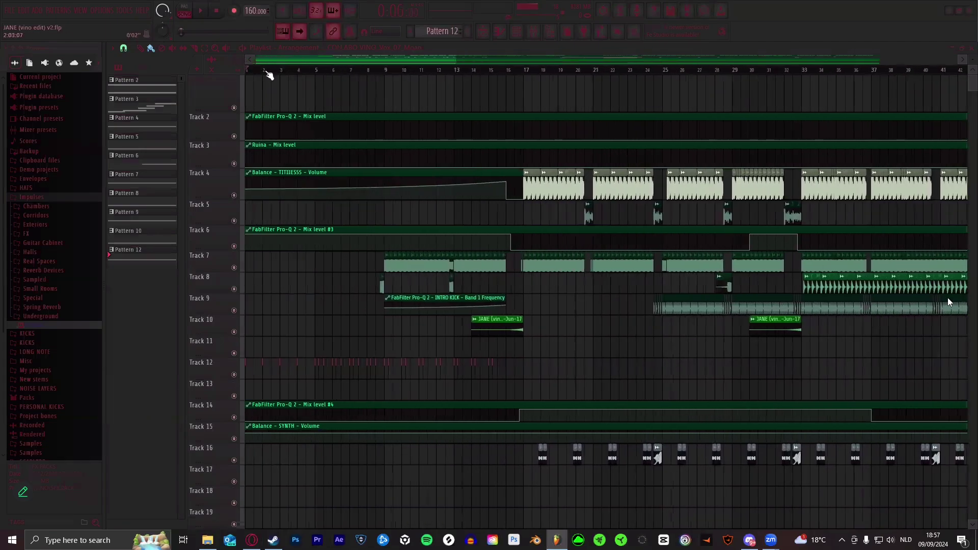
scroll(316, 92, "down", 1)
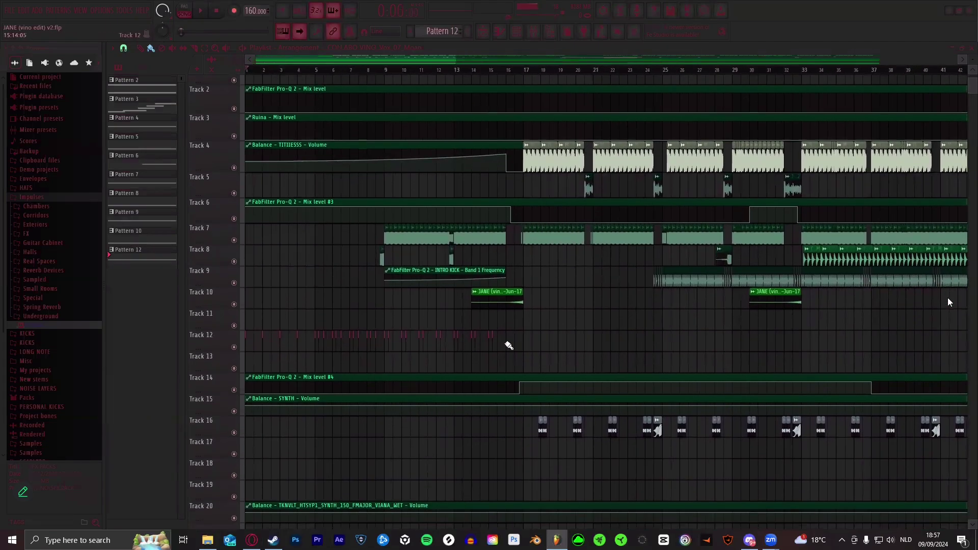
left_click_drag(508, 345, 249, 346)
- Examine the full arrangement, from the upper automation and kick tracks down to the COLLABO VINO stems on Tracks 27 to 37
scroll(400, 76, "down", 4)
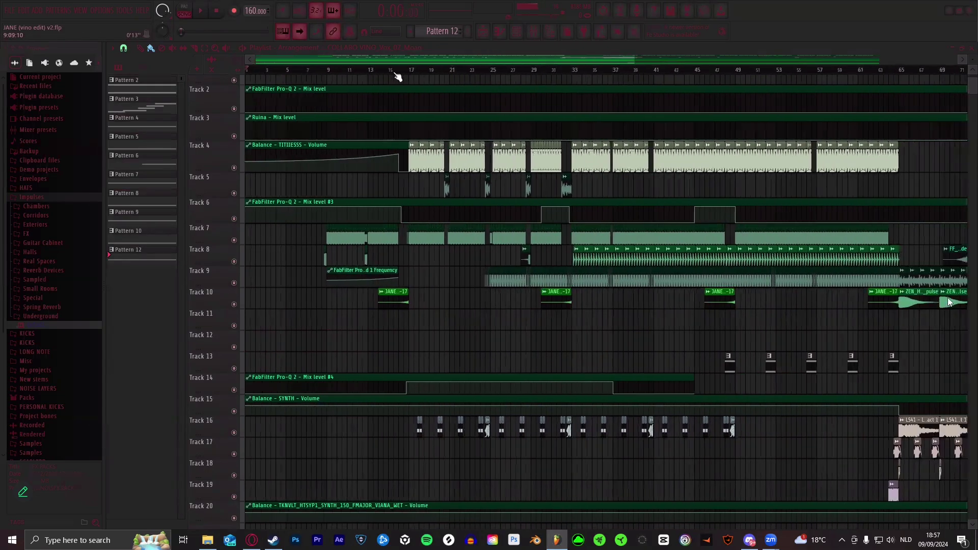
scroll(469, 312, "down", 9)
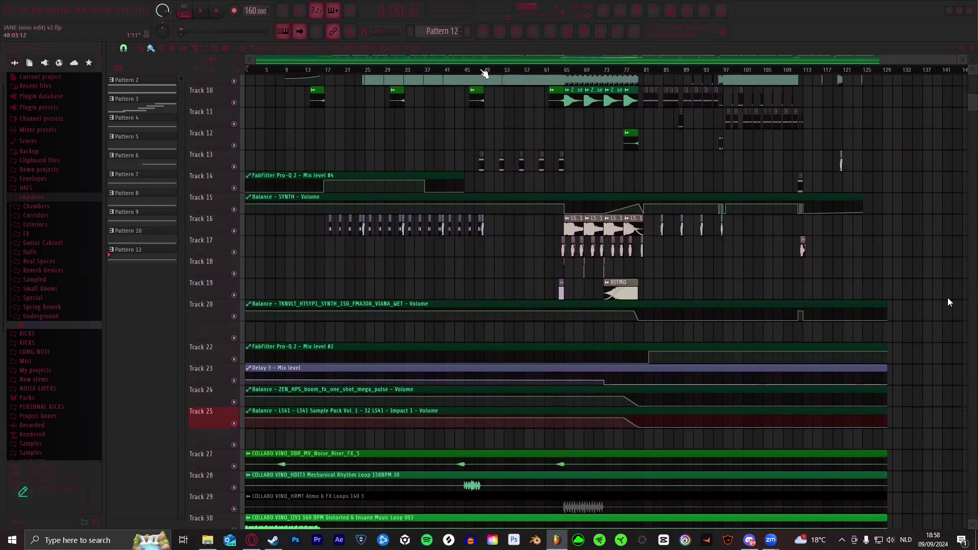
scroll(520, 240, "down", 10)
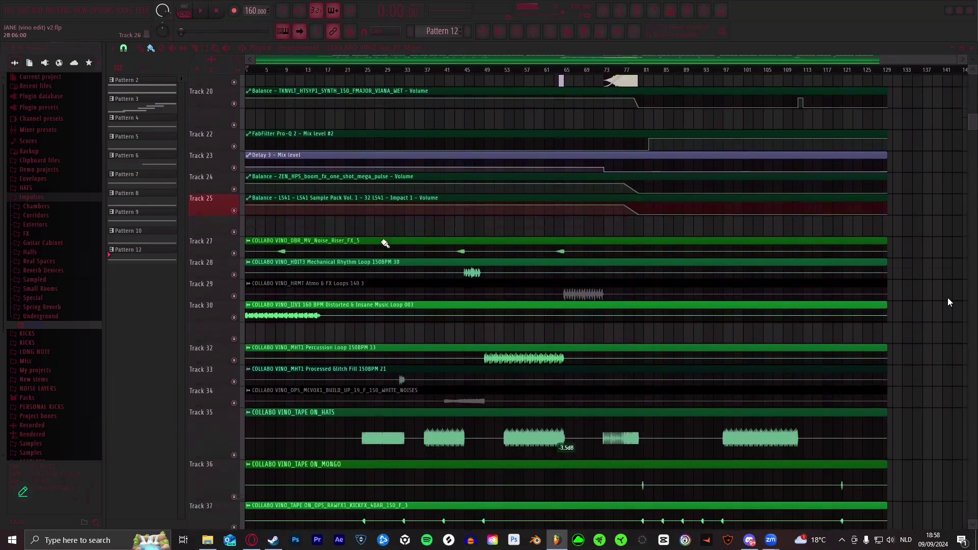
scroll(385, 244, "down", 4)
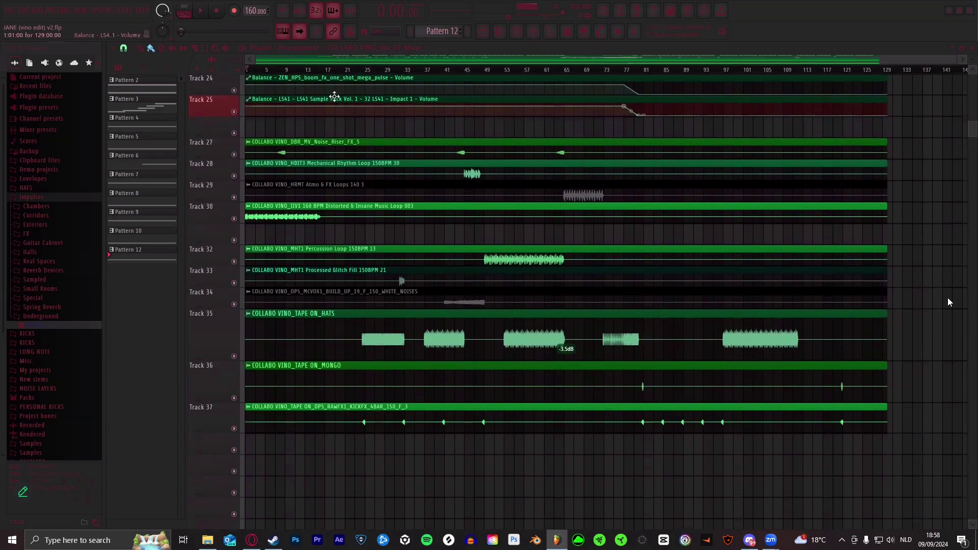
left_click_drag(301, 73, 291, 90)
scroll(427, 236, "up", 12)
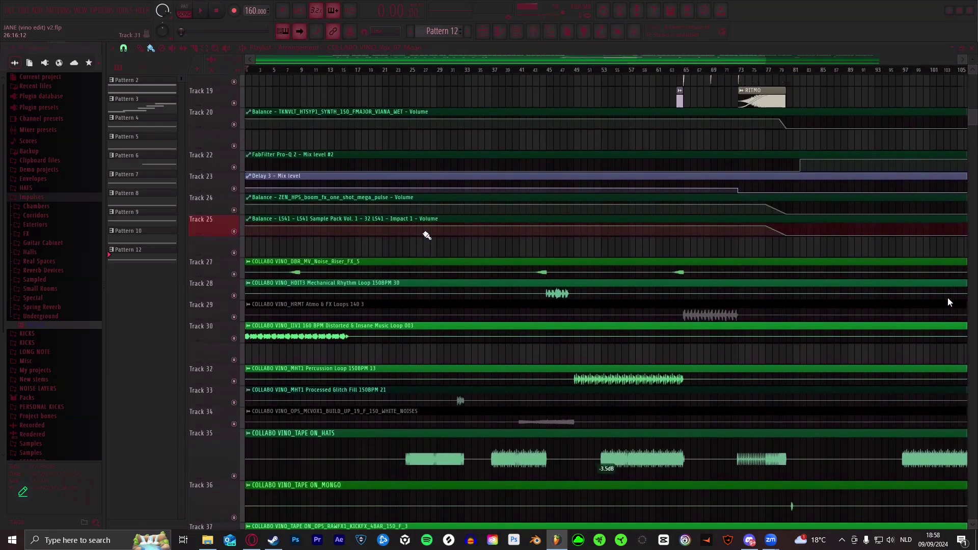
scroll(427, 235, "up", 10)
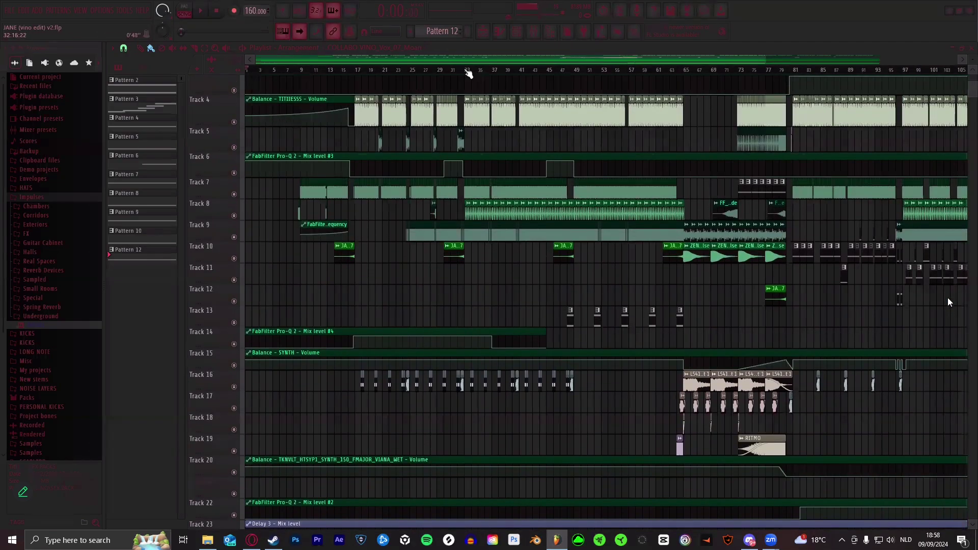
left_click_drag(645, 72, 512, 61)
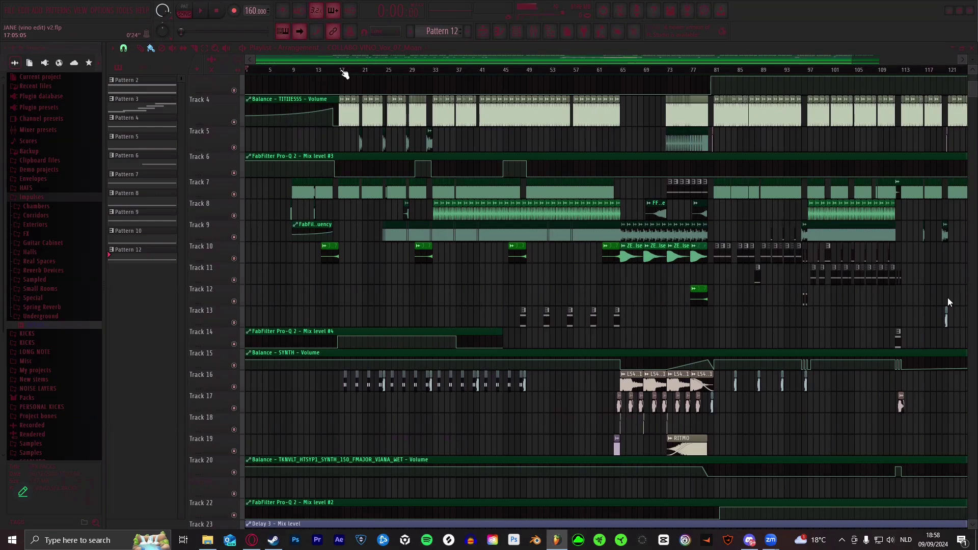
- Examine the intro section before bar 17, including the clips on Tracks 4 to 10
scroll(340, 74, "up", 5)
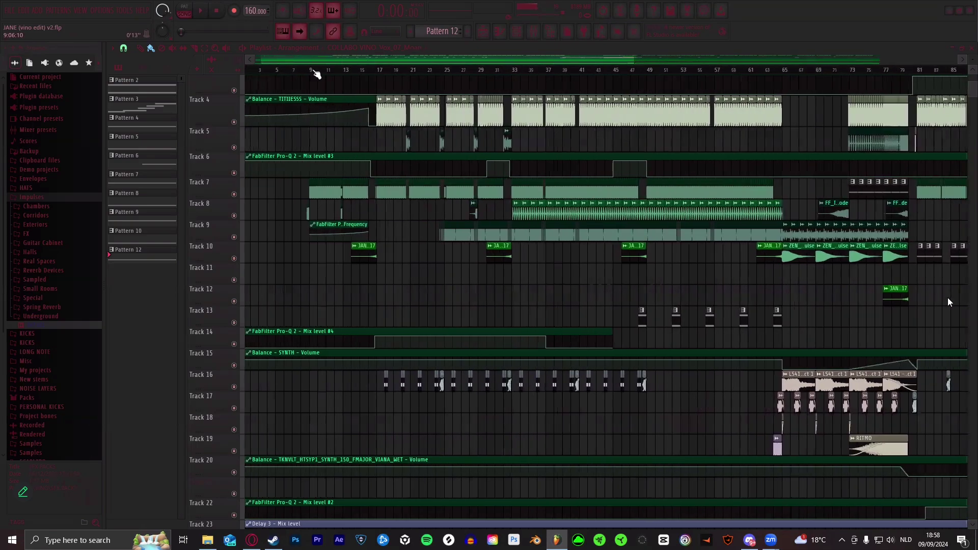
scroll(356, 73, "up", 1)
scroll(347, 75, "down", 3)
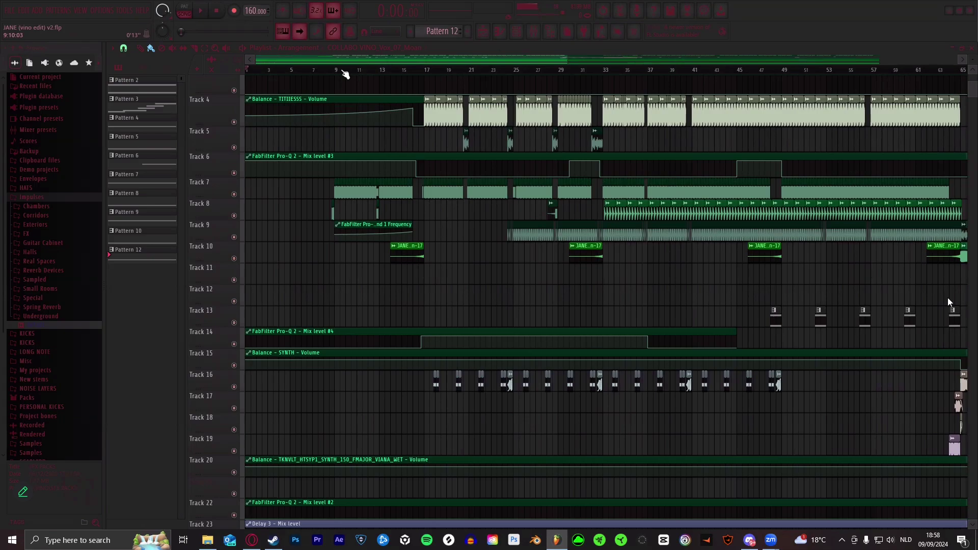
scroll(339, 62, "up", 3)
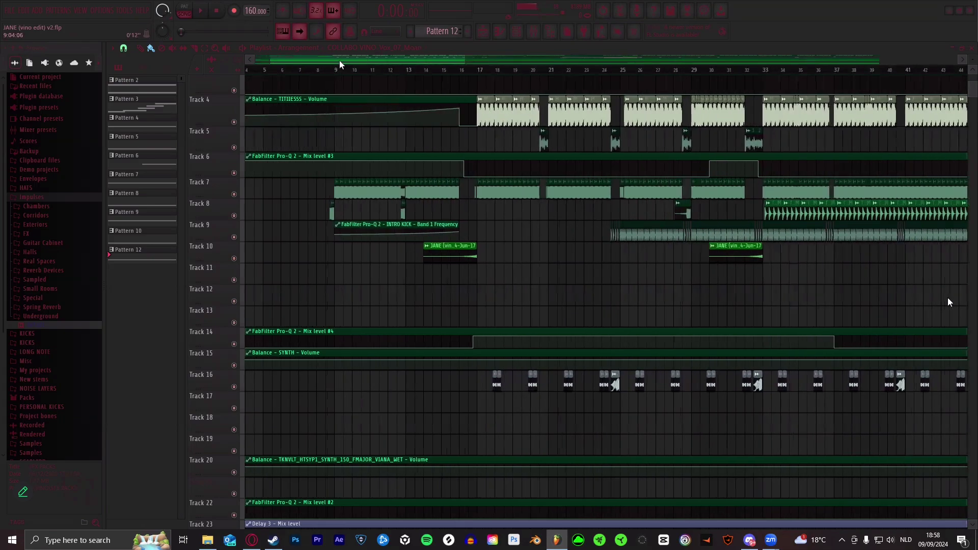
scroll(301, 70, "up", 3)
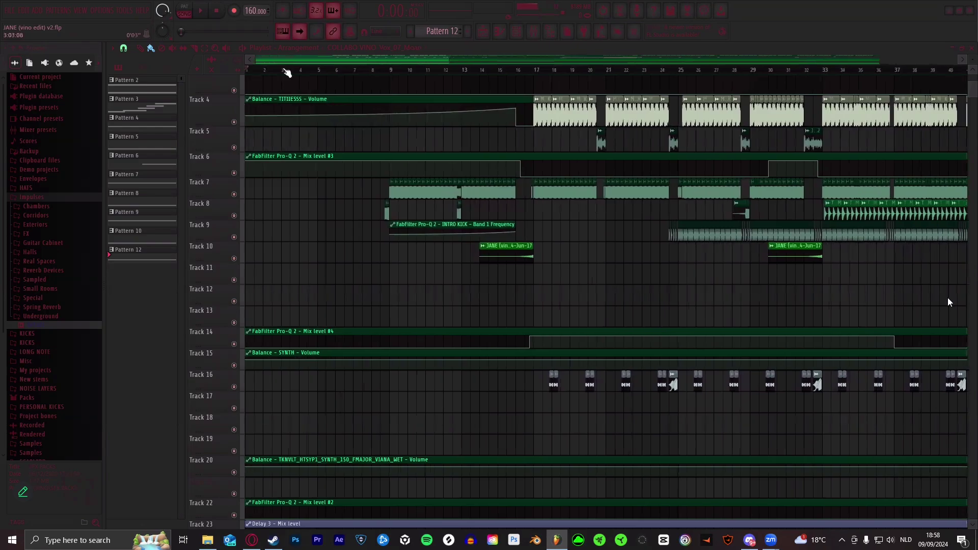
scroll(293, 63, "up", 3)
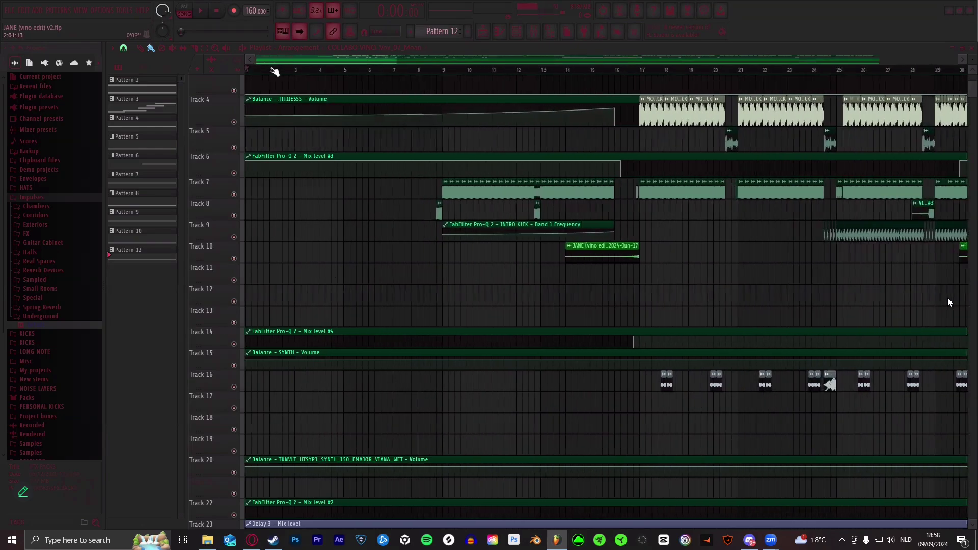
scroll(267, 168, "down", 1)
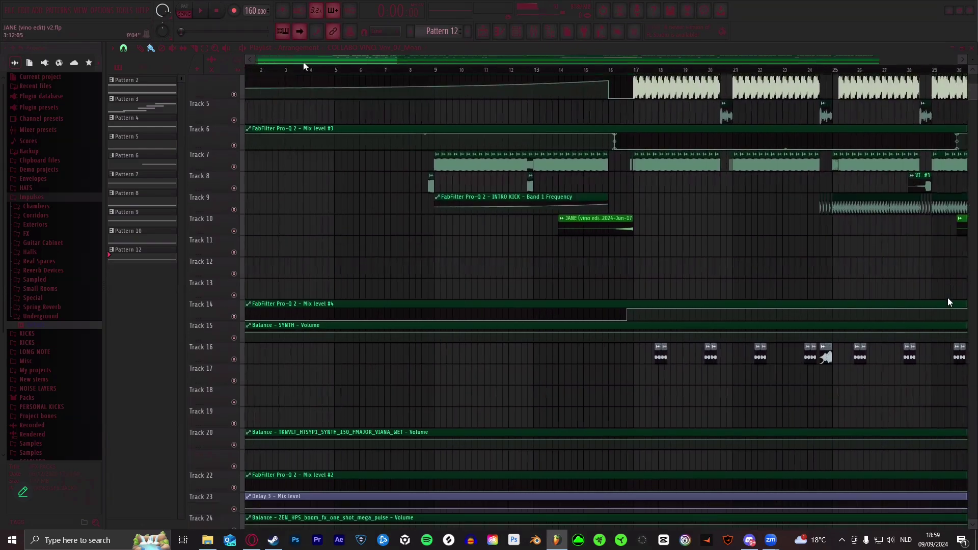
- Place the playhead at bar 16 and inspect the COLLABO VINO stems around the end of the intro
left_click_drag(304, 62, 376, 75)
scroll(404, 192, "down", 1)
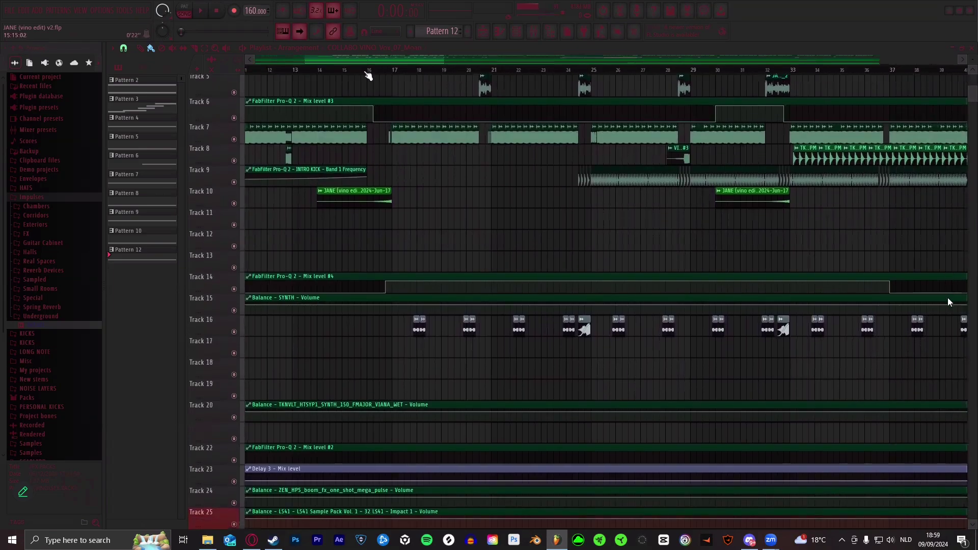
left_click(369, 73)
scroll(418, 177, "down", 2)
scroll(418, 178, "down", 10)
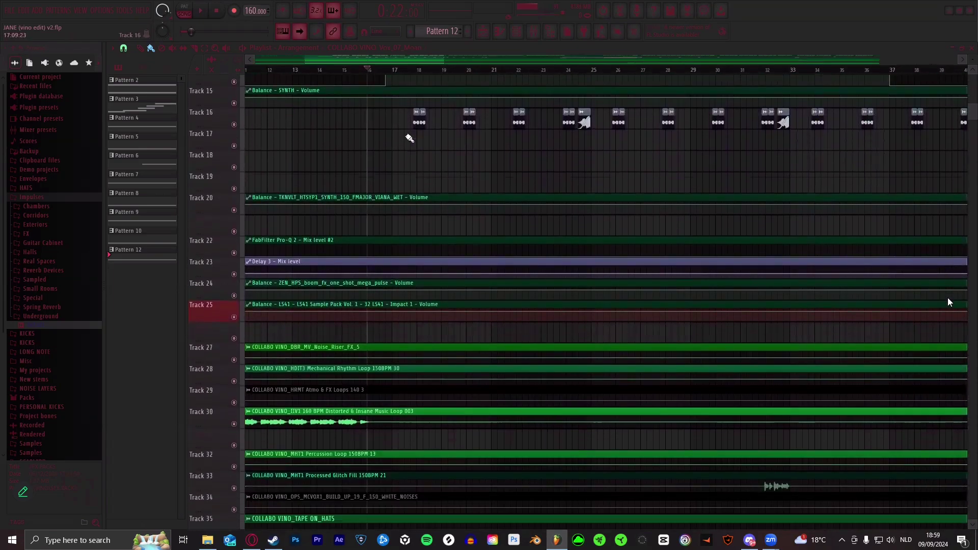
scroll(376, 75, "up", 5)
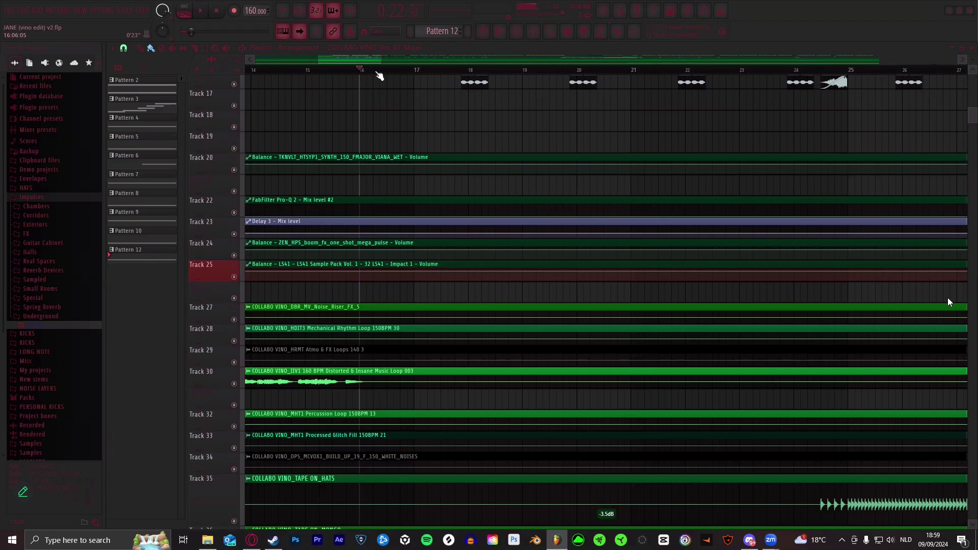
scroll(409, 104, "down", 10)
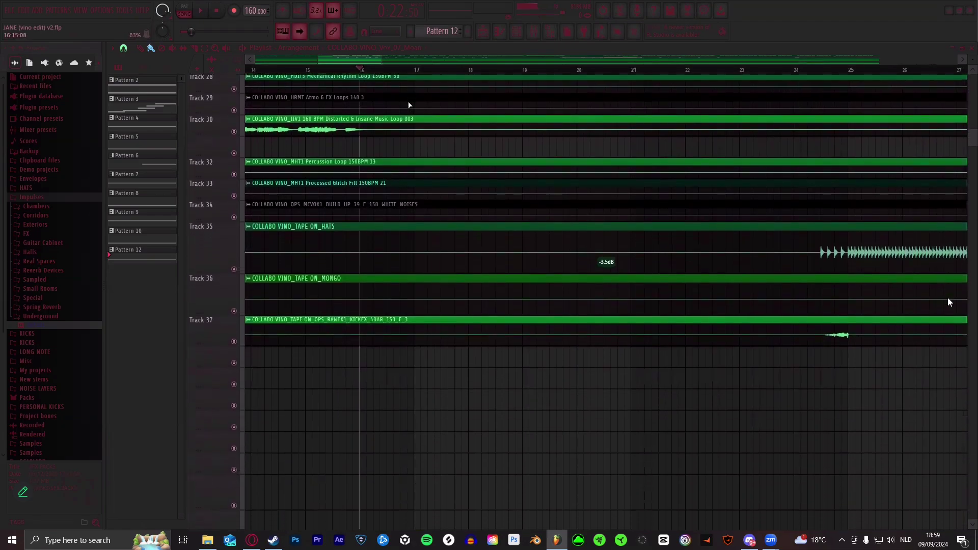
scroll(409, 105, "down", 4)
scroll(806, 52, "down", 3)
scroll(648, 237, "up", 2)
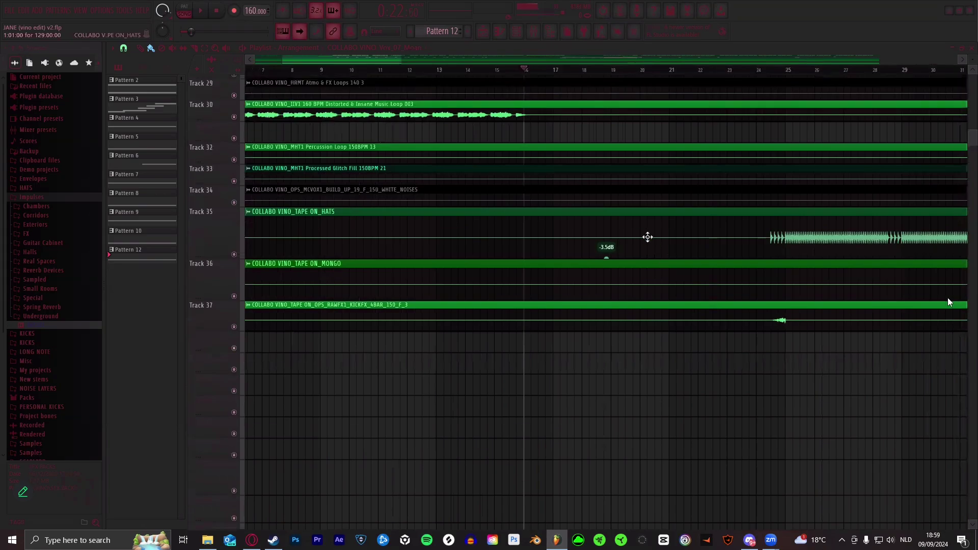
- Return the playhead to the song start and examine the intro stems, including the Distorted & Insane Music Loop on Track 30
scroll(574, 85, "up", 5)
scroll(379, 57, "left", 3)
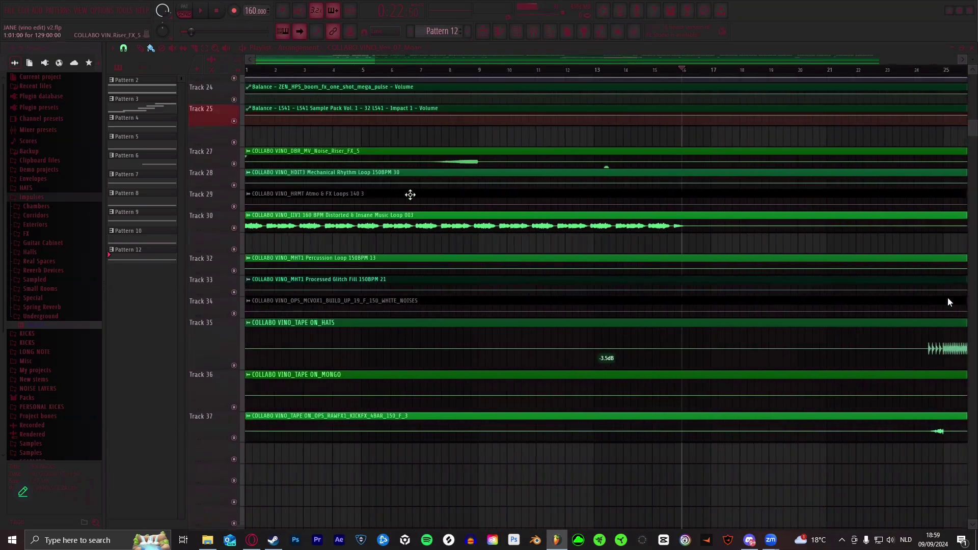
scroll(465, 248, "up", 7)
scroll(399, 77, "down", 2)
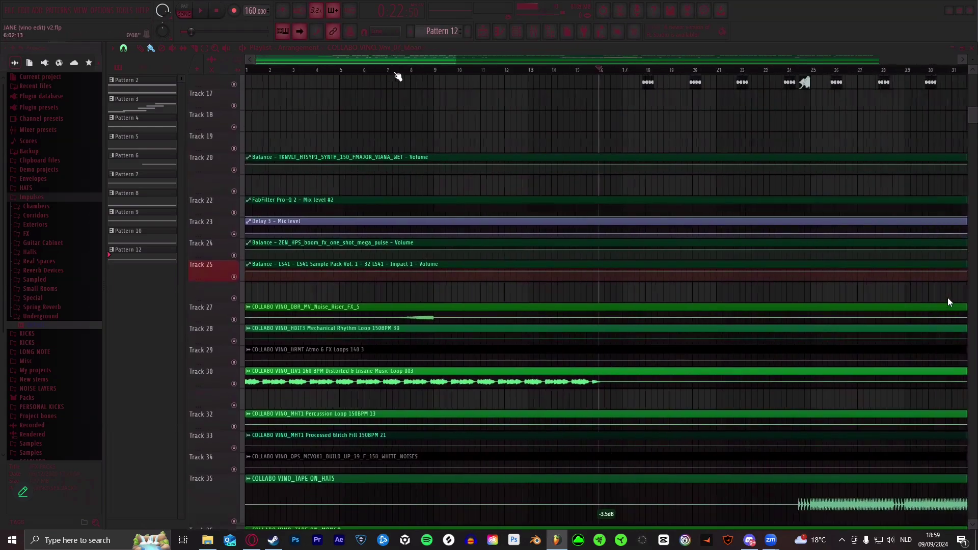
scroll(487, 162, "down", 3)
scroll(488, 161, "up", 4)
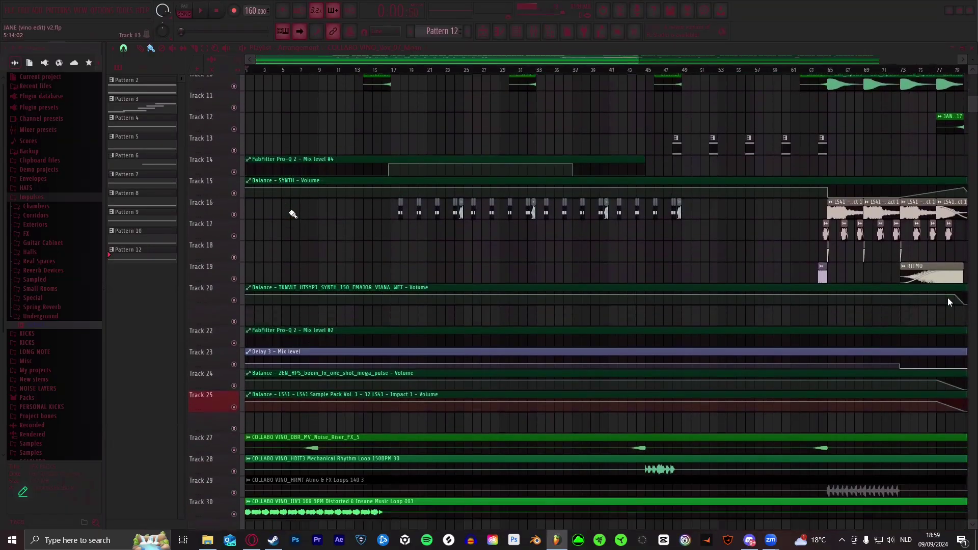
scroll(293, 214, "down", 9)
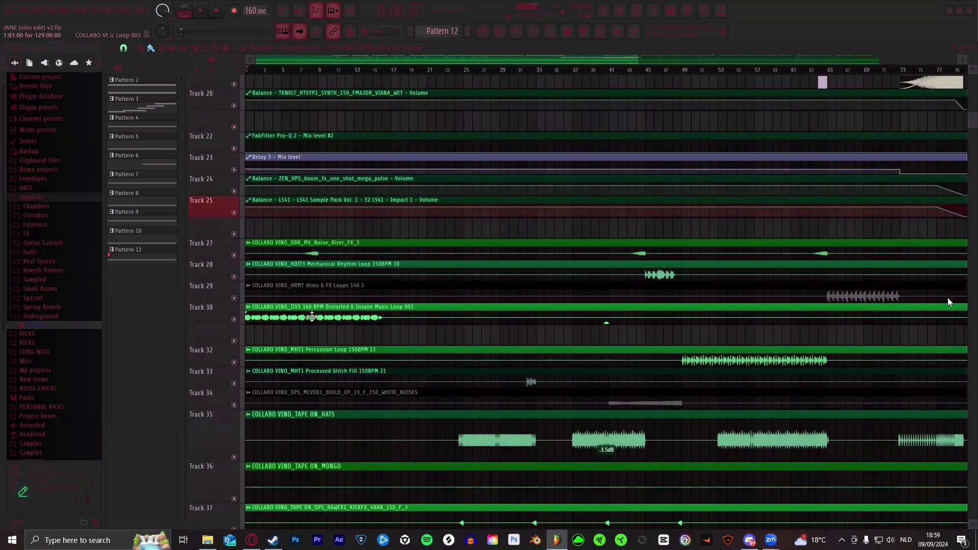
scroll(267, 76, "up", 6)
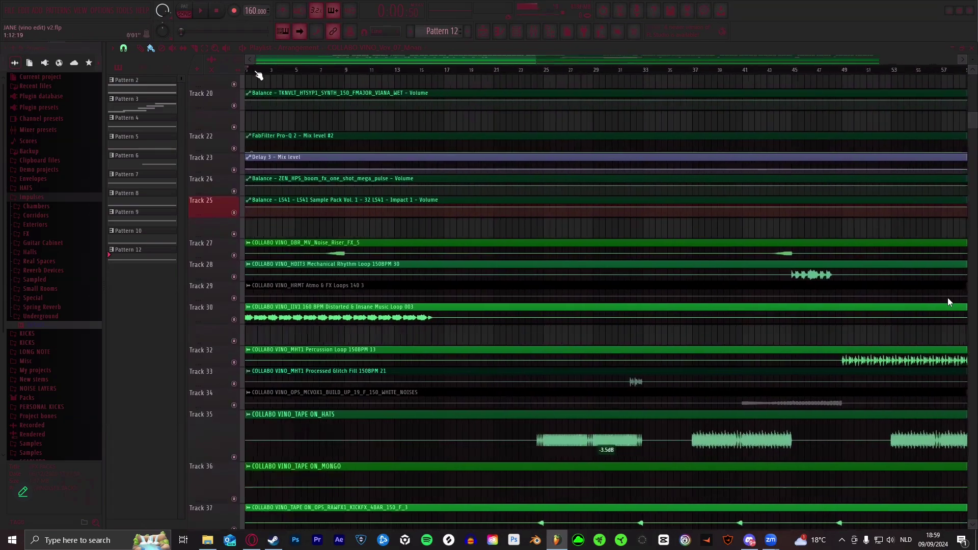
scroll(260, 77, "up", 3)
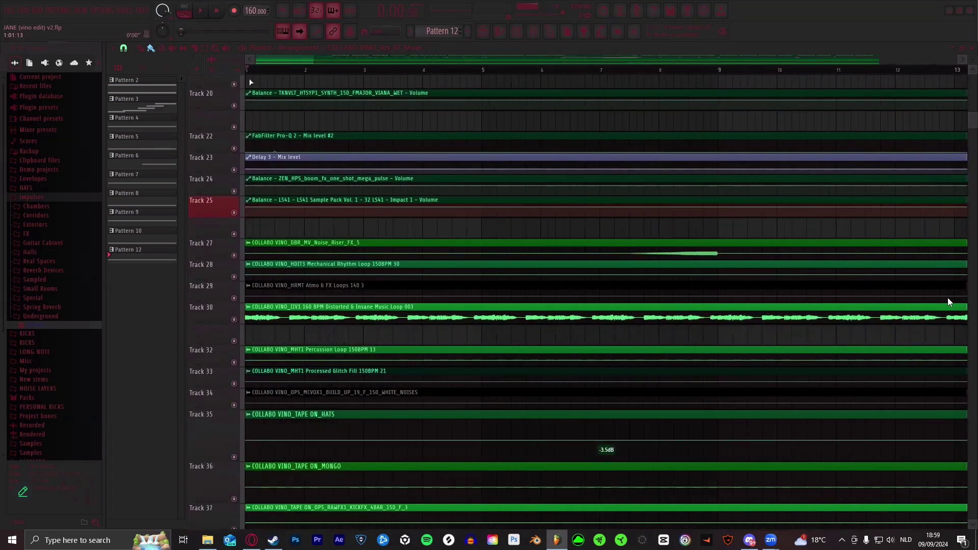
scroll(299, 81, "down", 4)
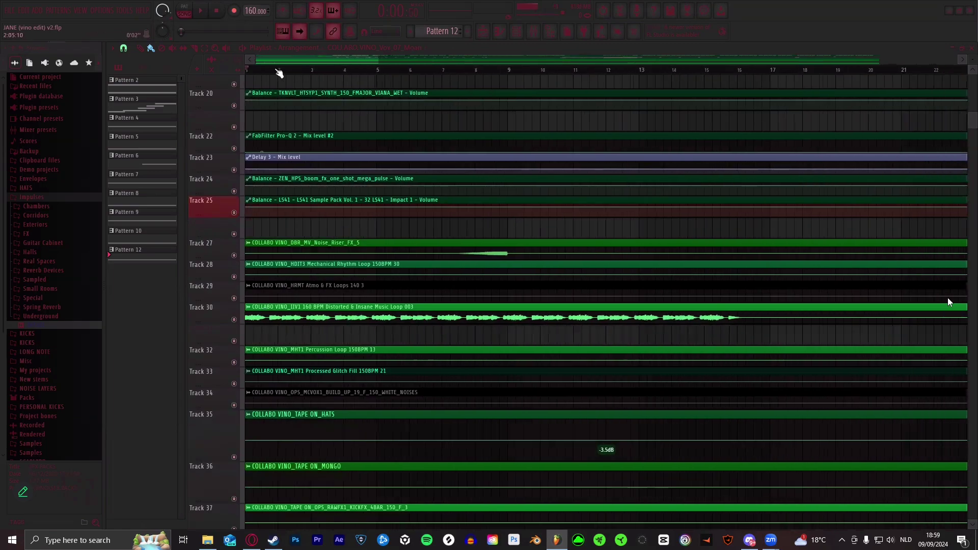
- Play the song from the beginning while reviewing the COLLABO VINO stems on Tracks 27 to 56 and the main tracks
left_click(201, 11)
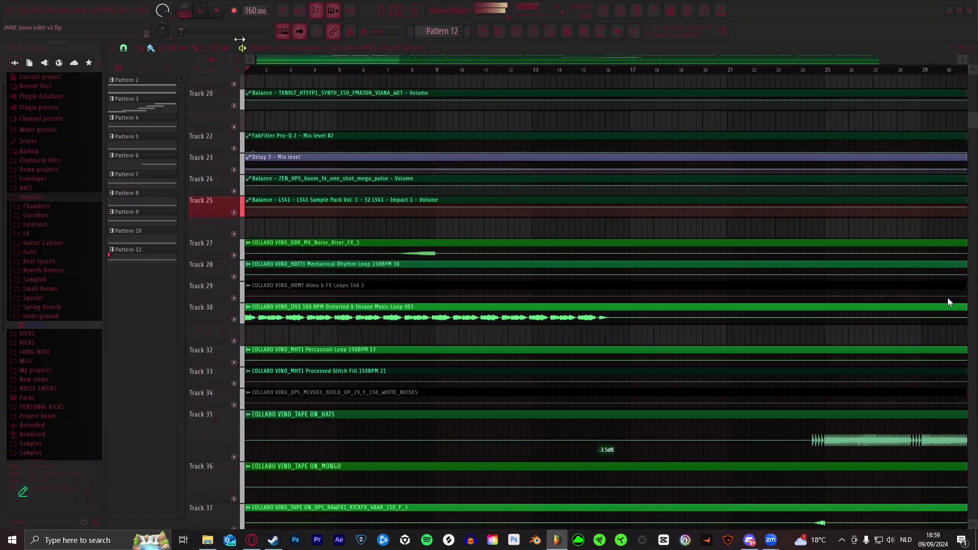
scroll(312, 151, "down", 1)
scroll(313, 151, "down", 8)
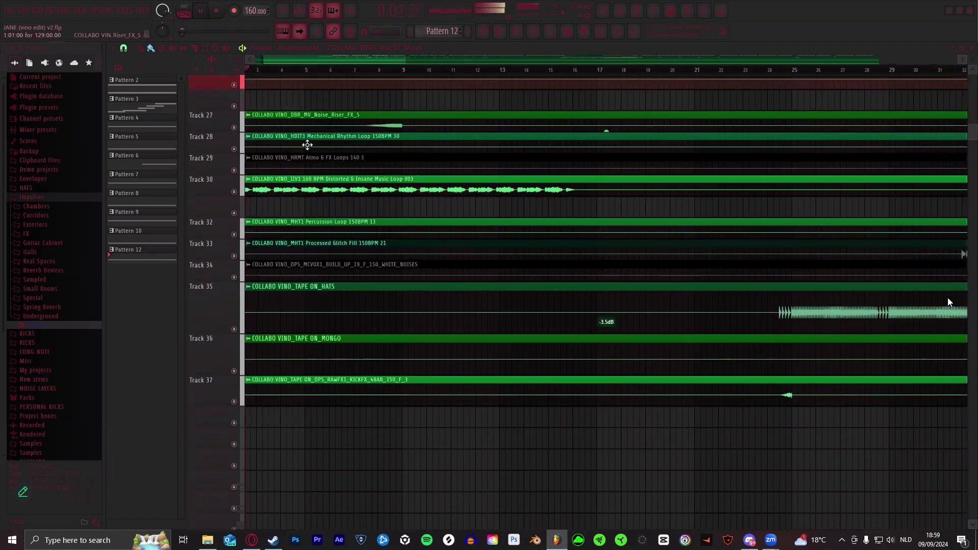
scroll(949, 302, "down", 10)
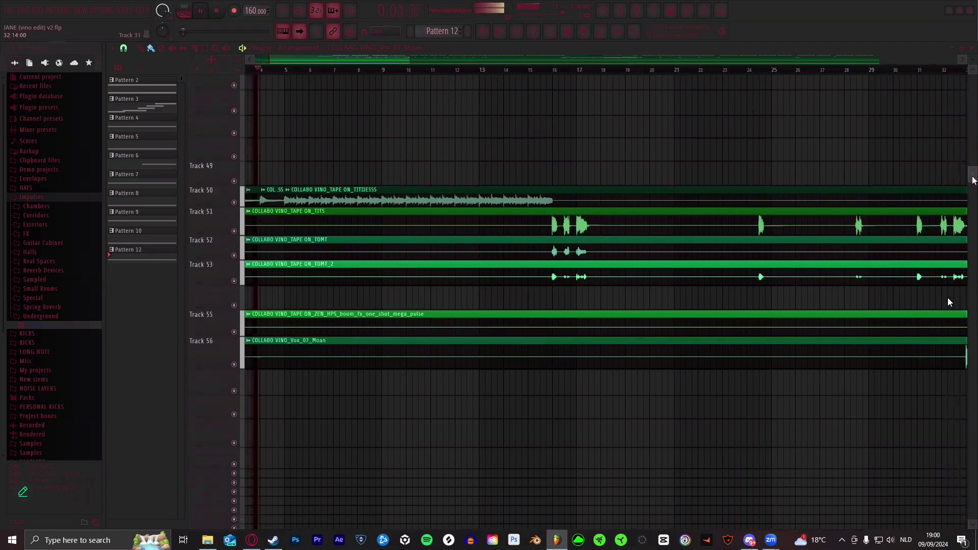
scroll(950, 303, "down", 4)
scroll(949, 302, "up", 5)
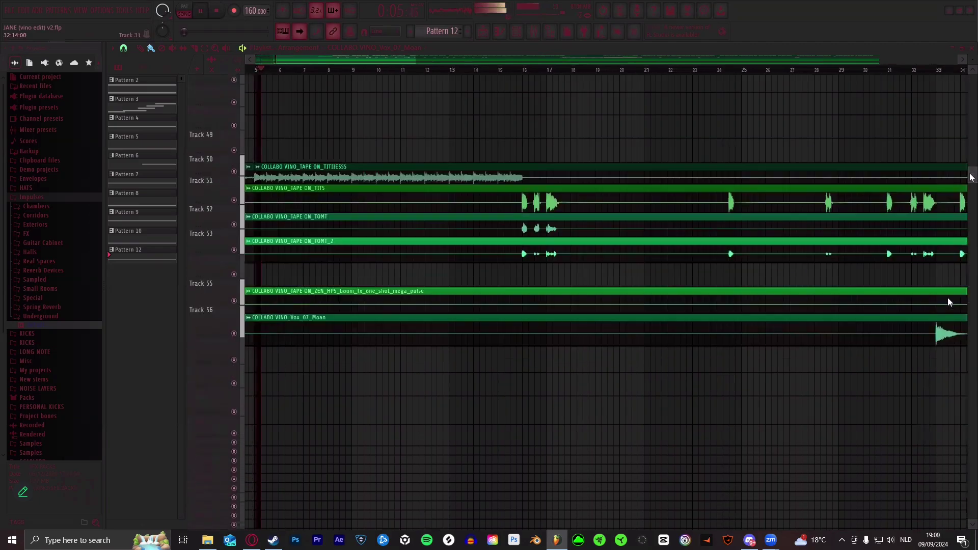
scroll(949, 302, "up", 2)
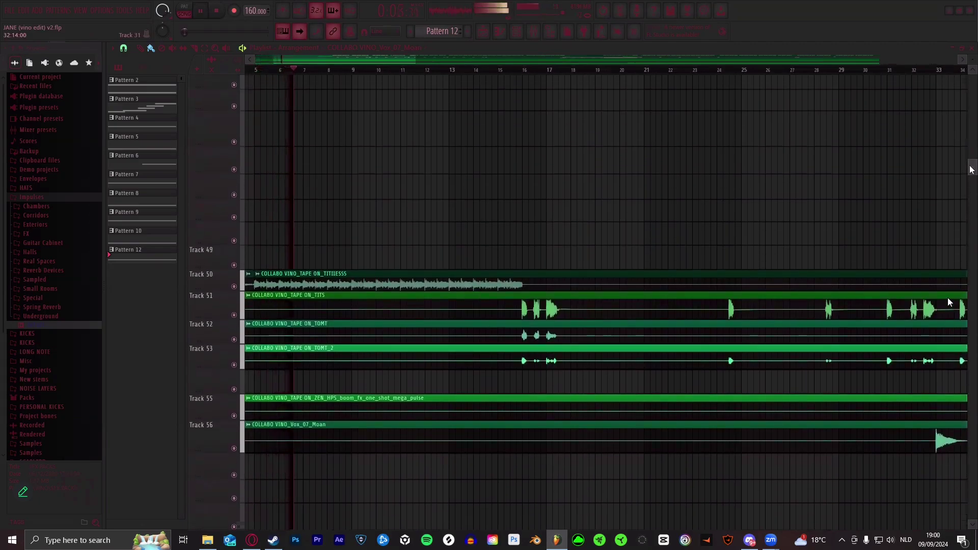
scroll(950, 302, "up", 10)
scroll(949, 302, "up", 12)
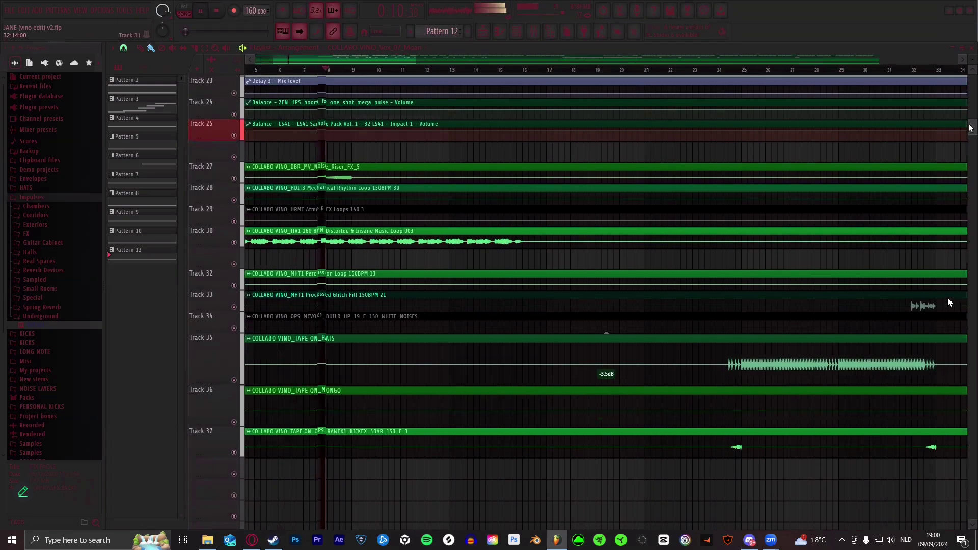
scroll(966, 92, "up", 3)
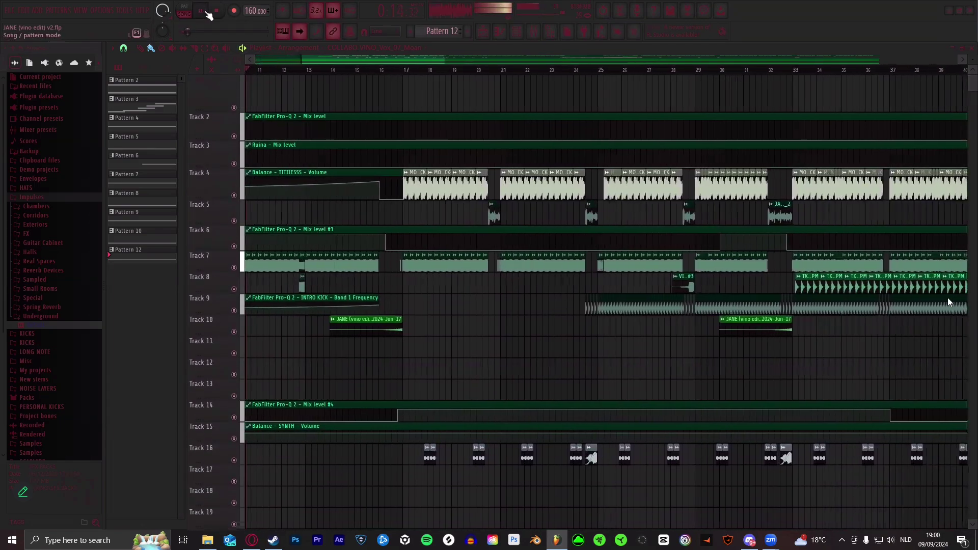
- Place the playhead at bar 16 and select the time range covering the first vocal hits on Tracks 51 to 53
left_click_drag(339, 60, 562, 82)
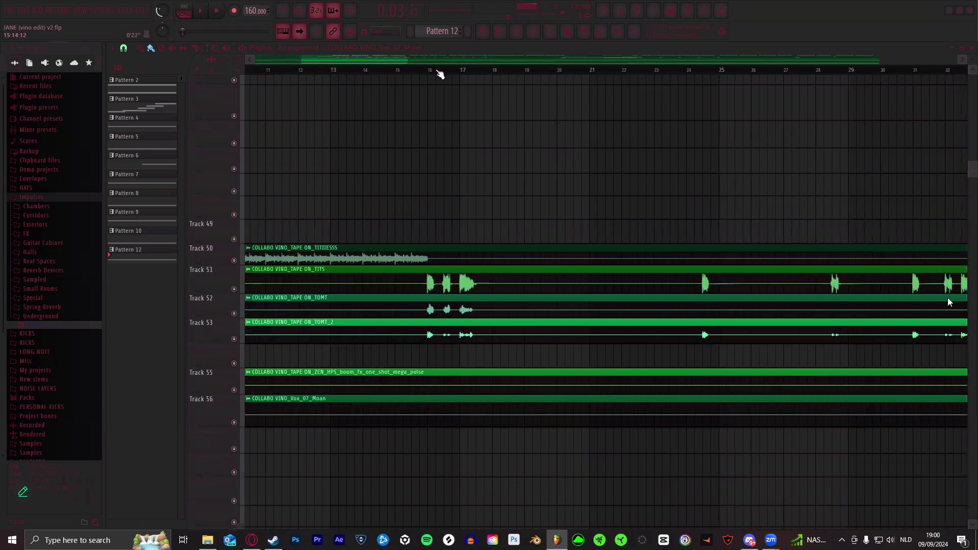
scroll(439, 71, "up", 4)
left_click(413, 71)
left_click(601, 138)
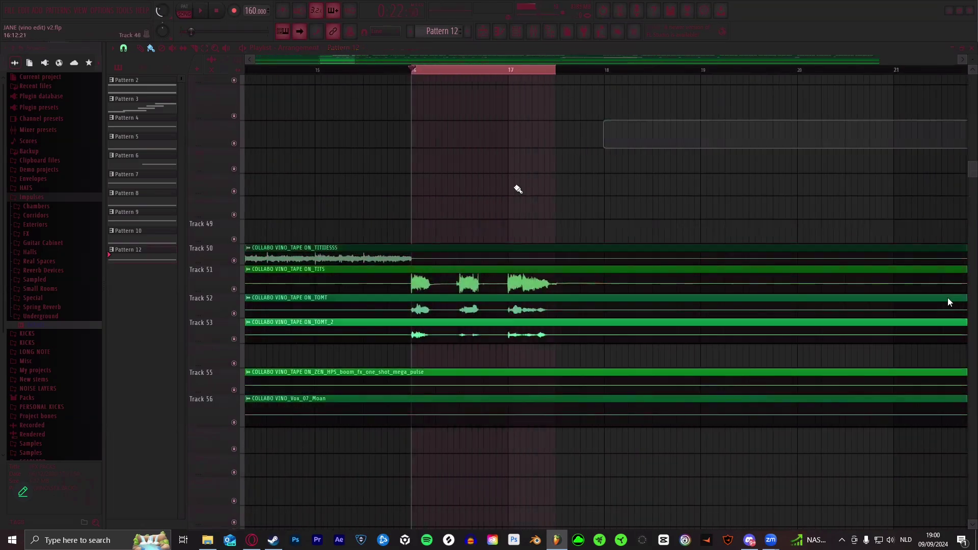
- Isolate the COLLABO VINO_TAPE ON_TOMT_2 stem on Track 53 and play the selected range
left_click(234, 290, "ctrl")
left_click(234, 314)
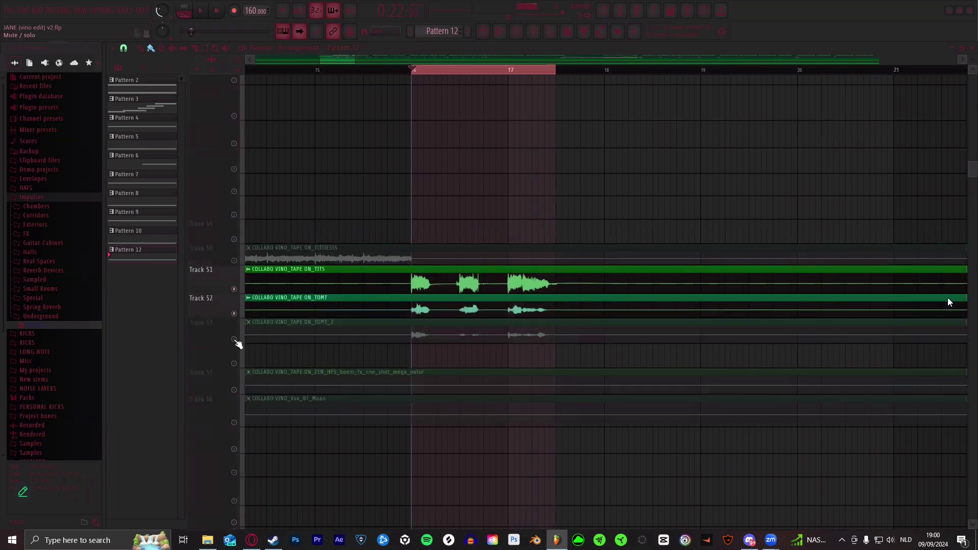
left_click(234, 339)
left_click(234, 312)
left_click(234, 289)
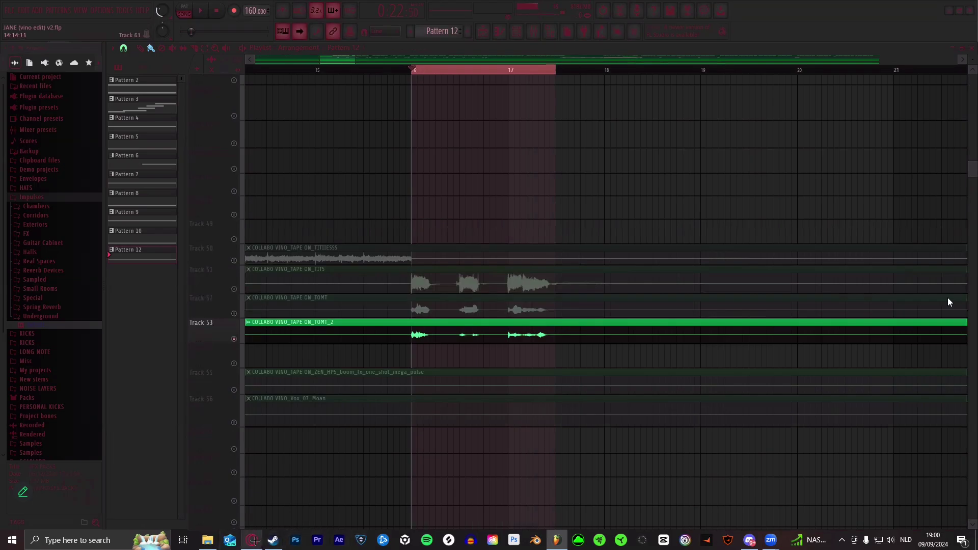
left_click(204, 12)
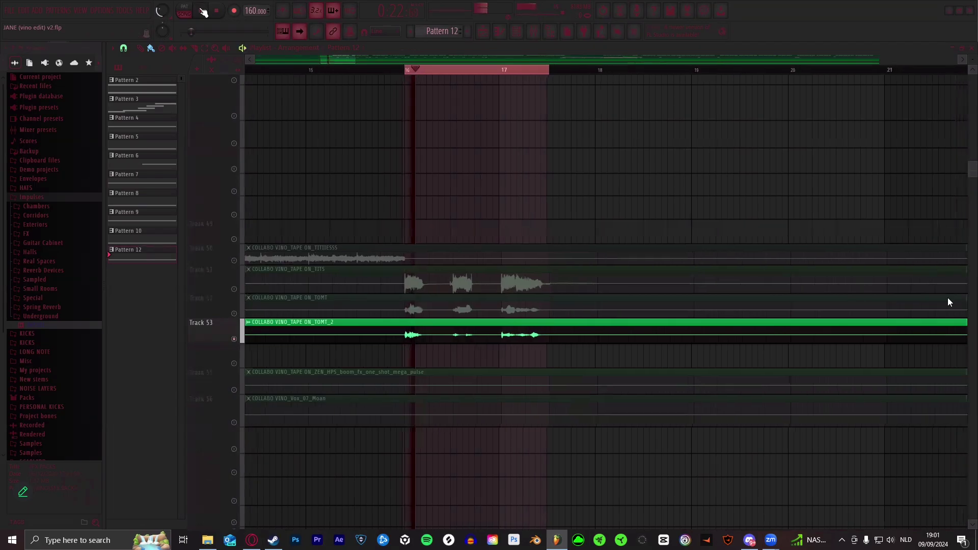
scroll(416, 72, "up", 2)
scroll(415, 71, "down", 2)
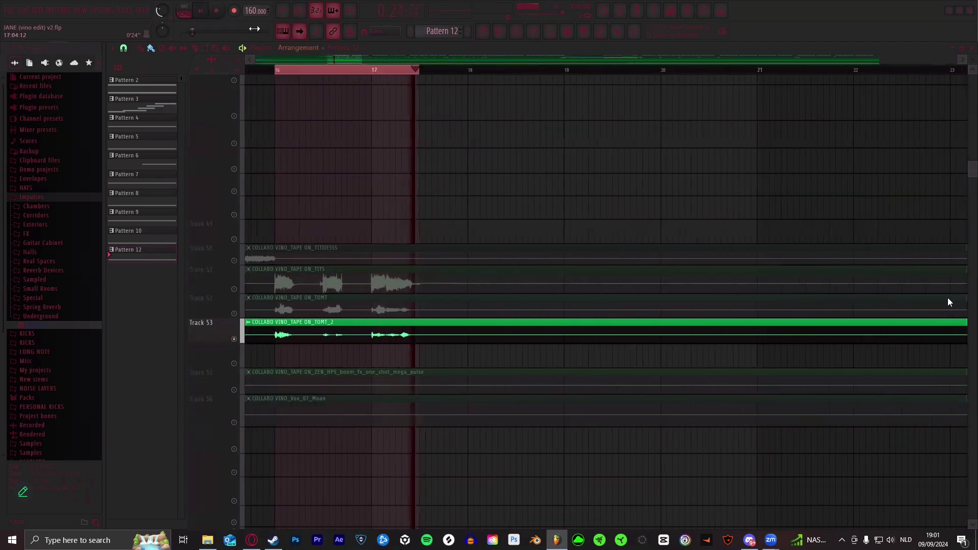
left_click(219, 11)
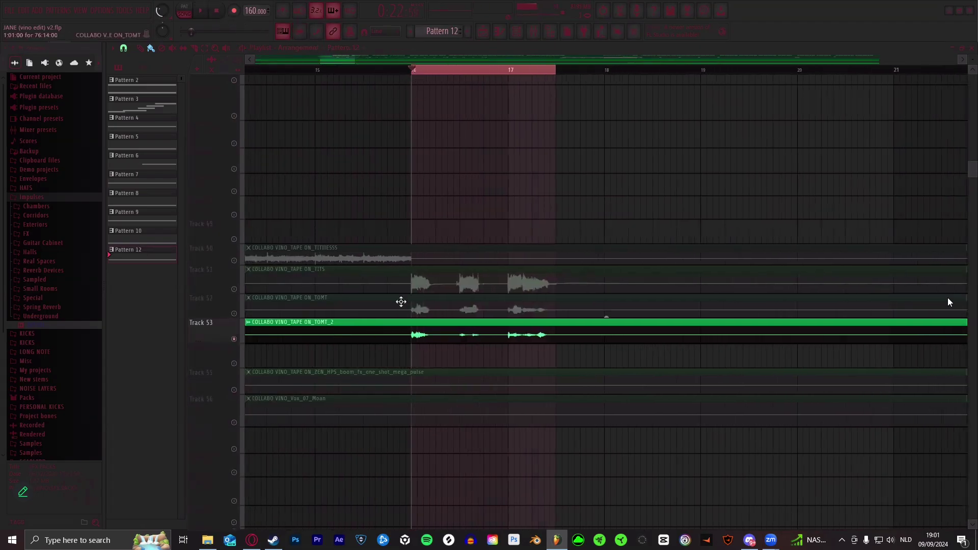
- Unmute Track 52 alongside Track 53 and play the two TOMT vocal stems together
left_click(251, 304, "ctrl")
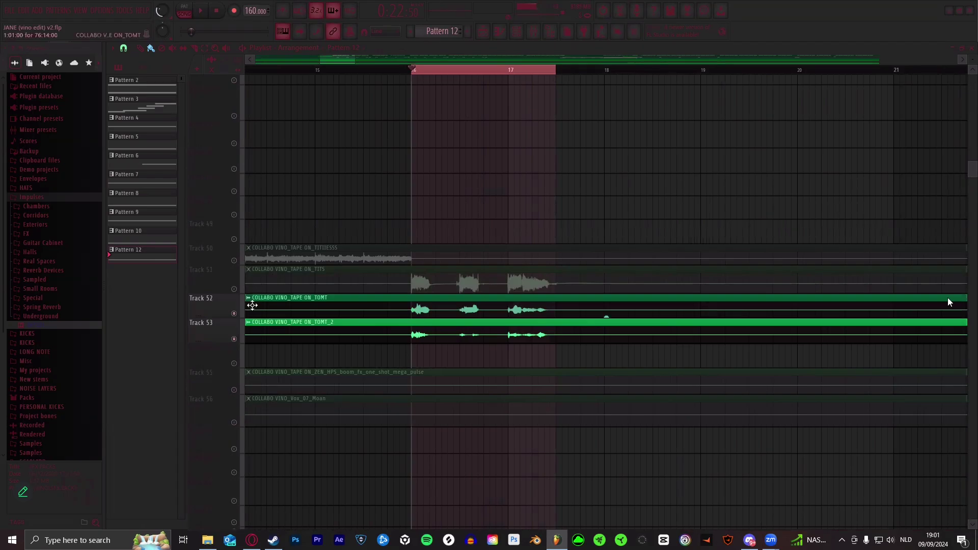
left_click(201, 13)
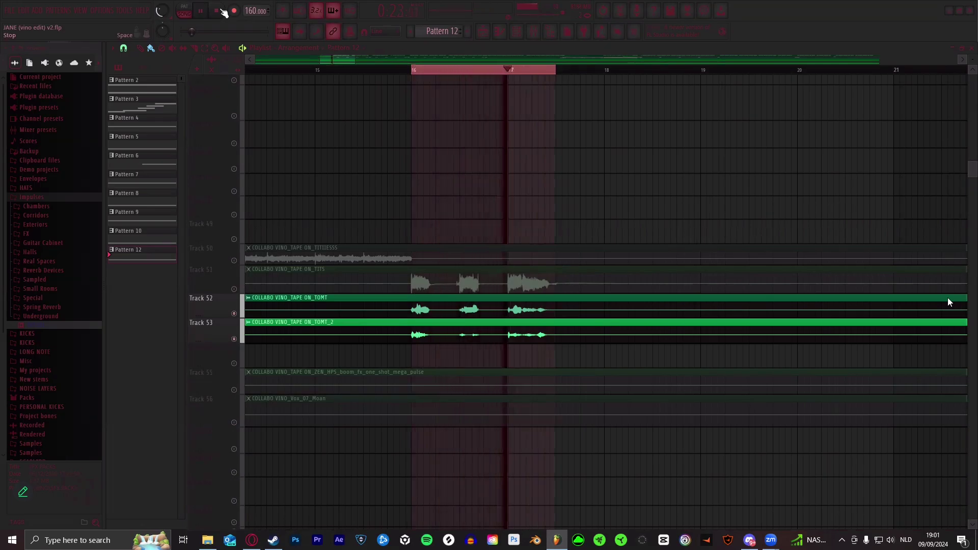
left_click(224, 12)
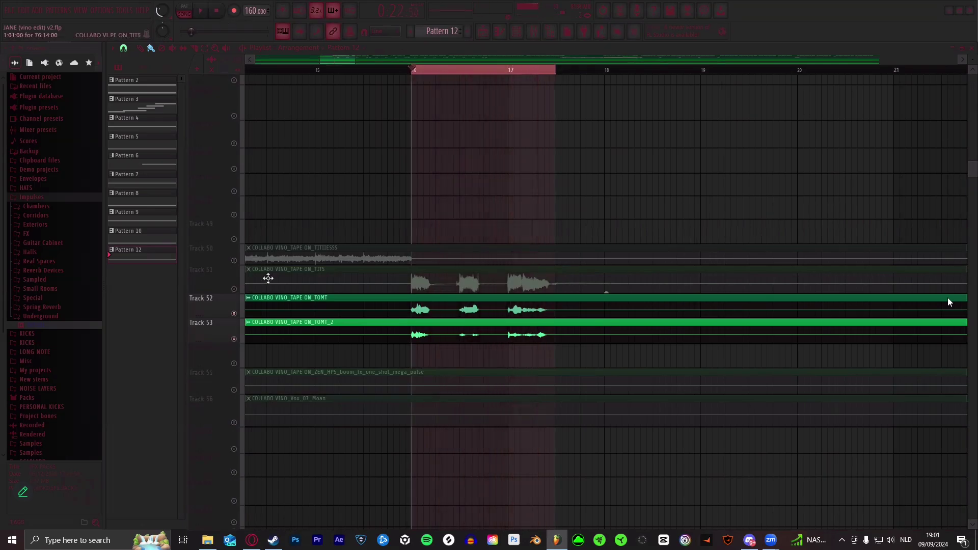
- Mute Track 53 and play the TOMT stem on Track 52 alone
left_click(234, 340)
left_click(202, 12)
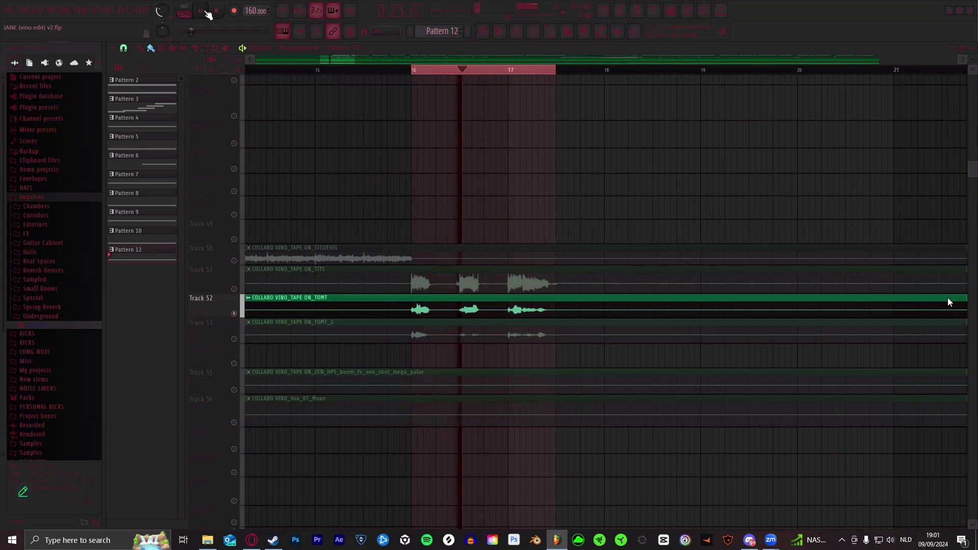
left_click(203, 15)
- Unmute Track 53 again and replay Tracks 52 and 53 together from bar 16
left_click(234, 338)
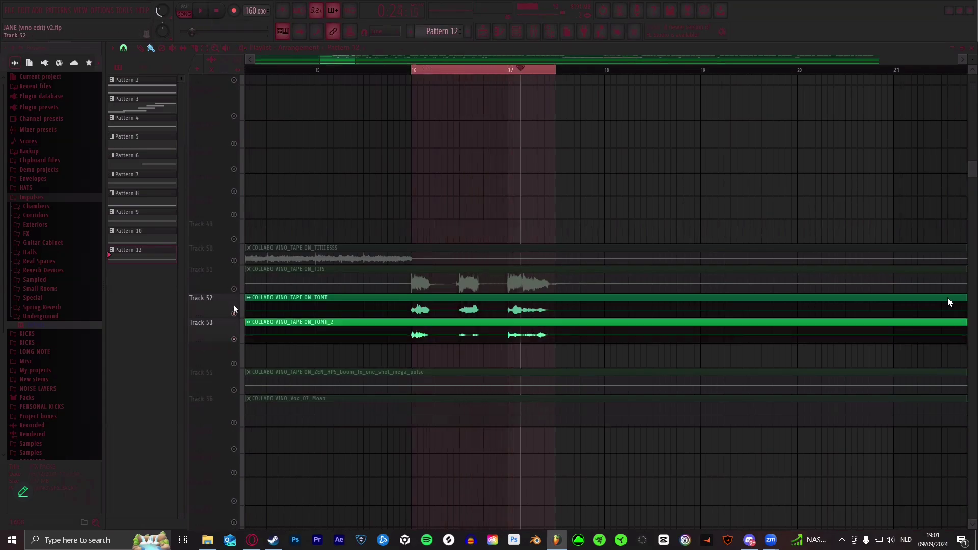
left_click(415, 73)
left_click(201, 12)
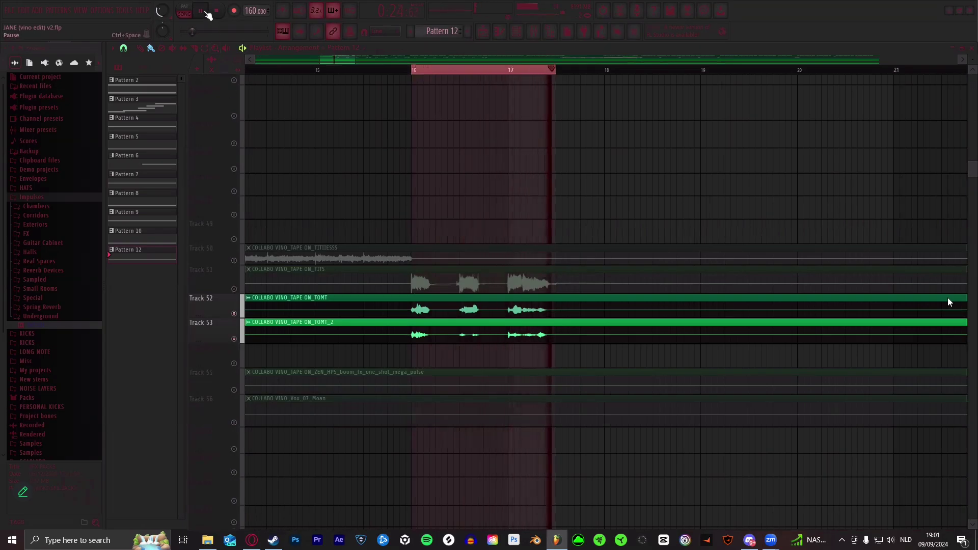
key("space")
- Mute Tracks 52 and 53, unmute Track 51, and play its stem alone
left_click_drag(234, 313, 235, 339)
left_click(234, 289)
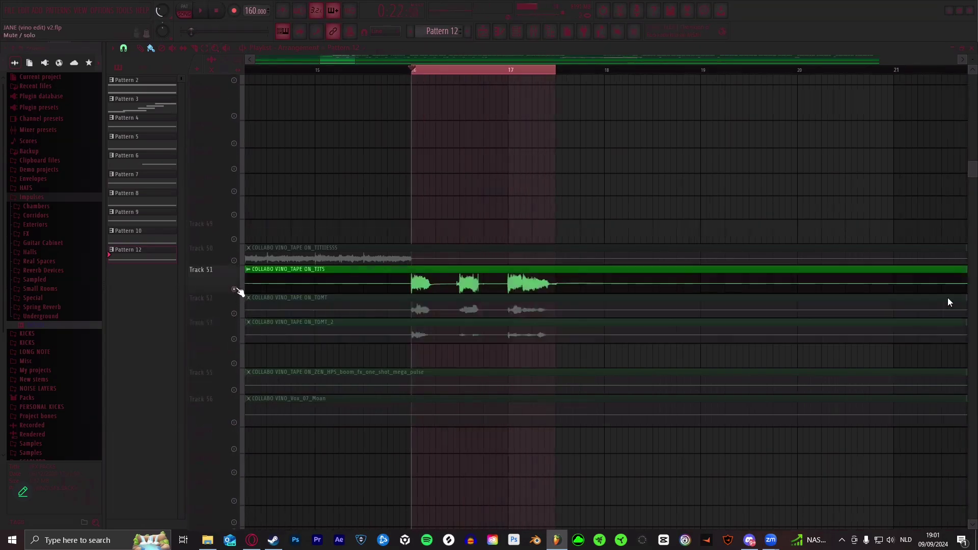
left_click(206, 11)
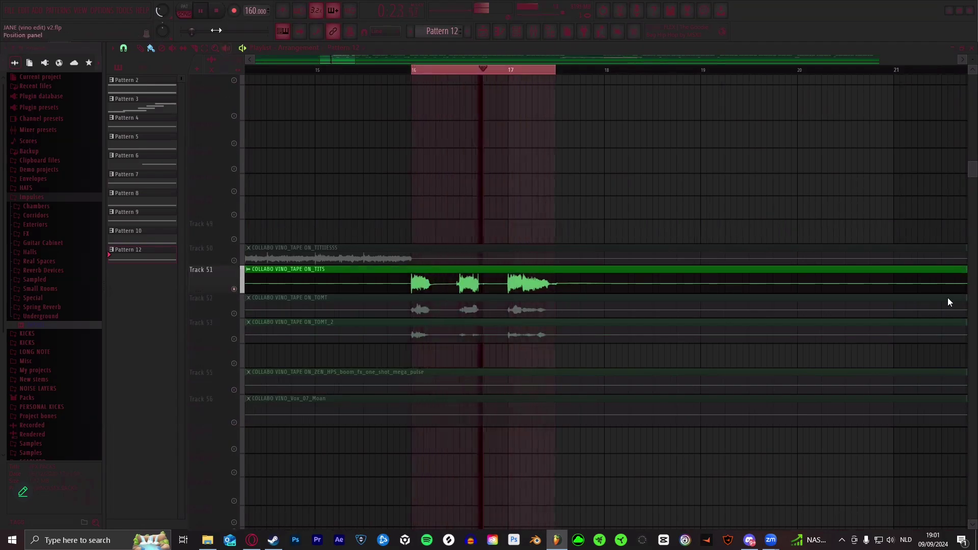
key("space")
- Unmute Tracks 52 and 53 alongside Track 51 and play all three vocal stems over the bar 16 range
left_click(234, 313)
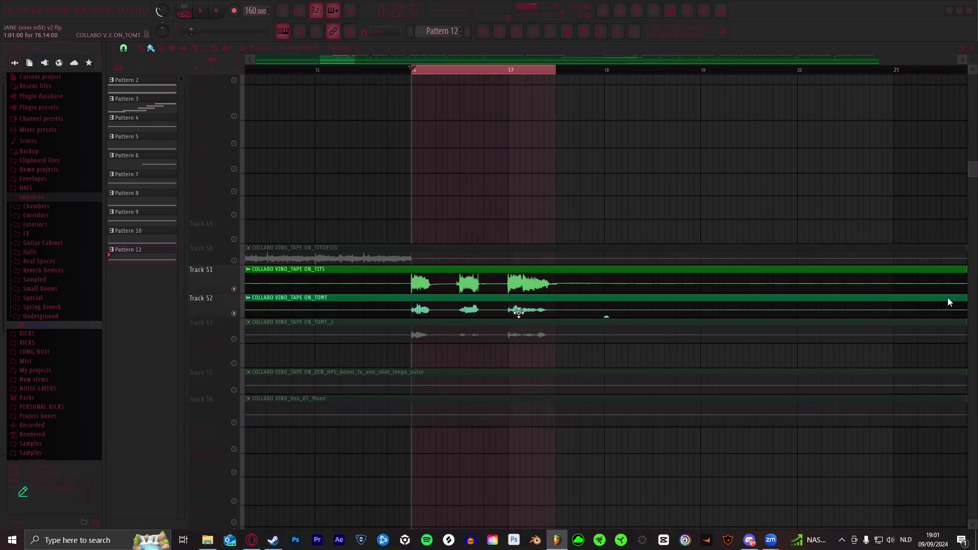
left_click(234, 339)
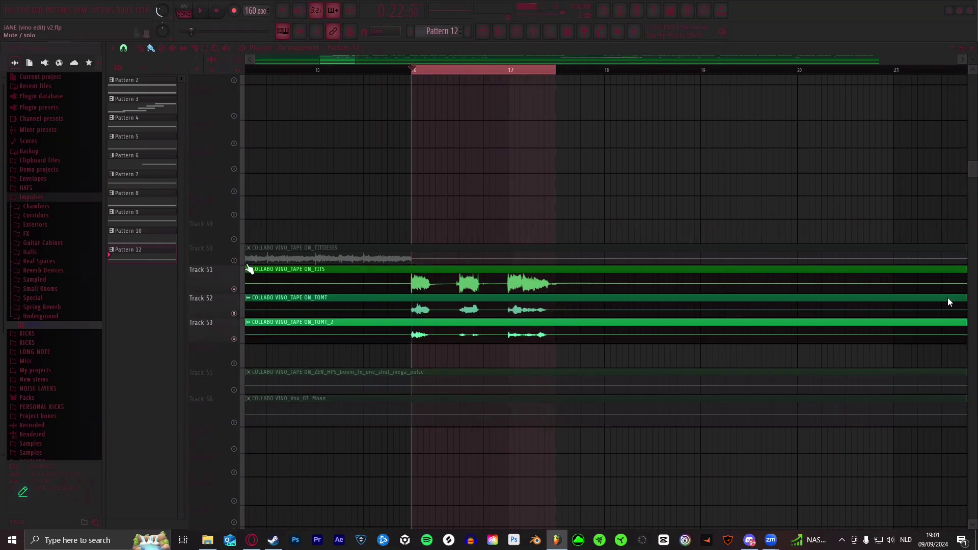
left_click(203, 11)
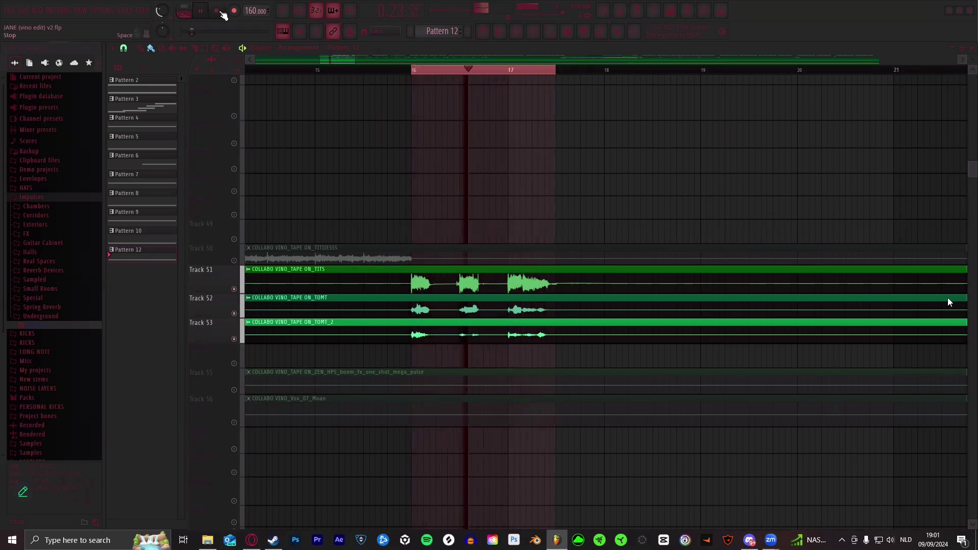
left_click(218, 11)
mouse_move(420, 76)
left_mouse_down()
mouse_move(405, 66)
mouse_move(438, 72)
left_mouse_up()
left_click(207, 15)
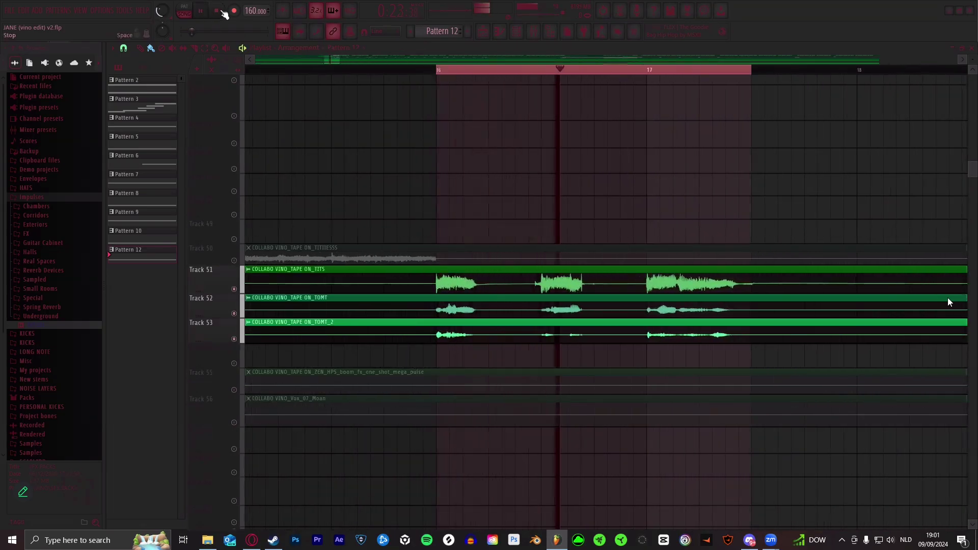
left_click(222, 12)
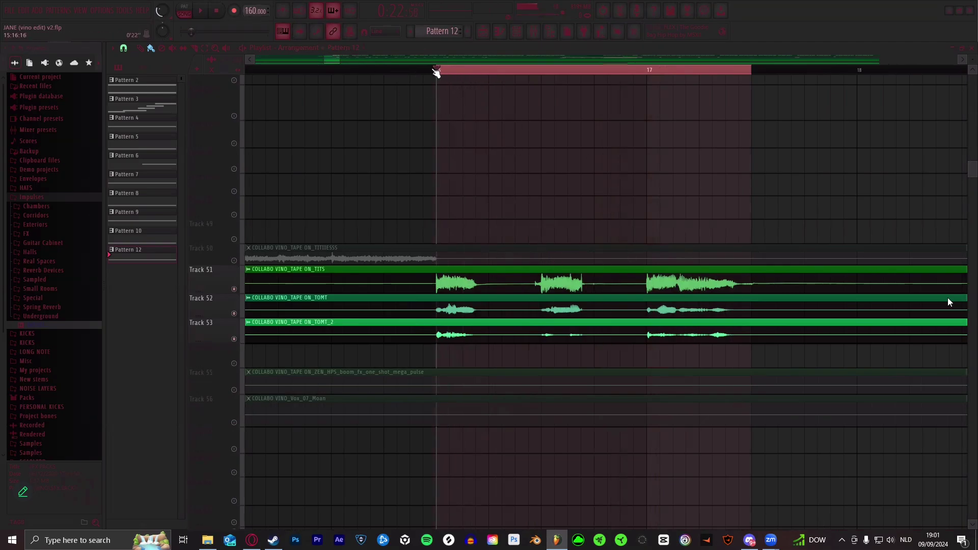
- Extend the time selection from bar 16 to about bar 41 and play the vocal hit between bars 24 and 25
scroll(436, 71, "up", 2)
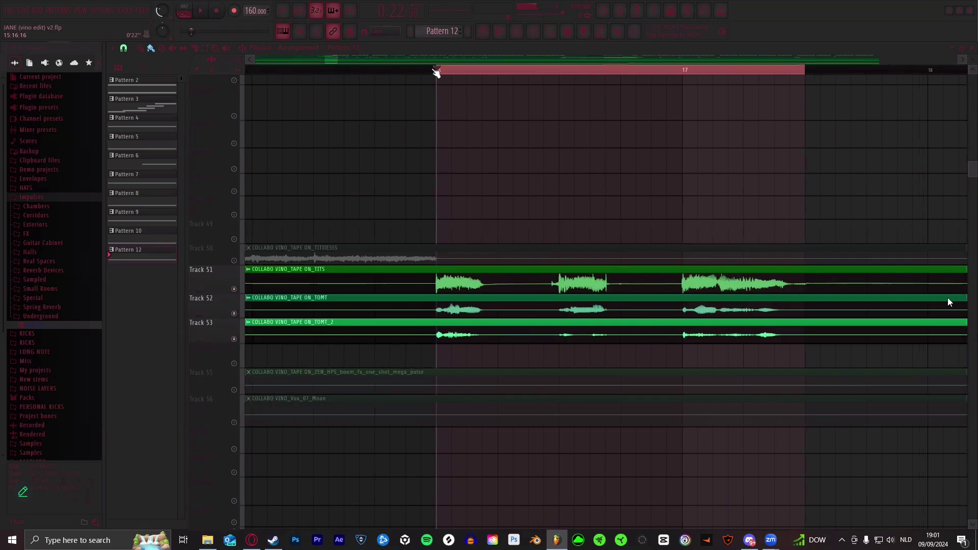
scroll(437, 71, "down", 5)
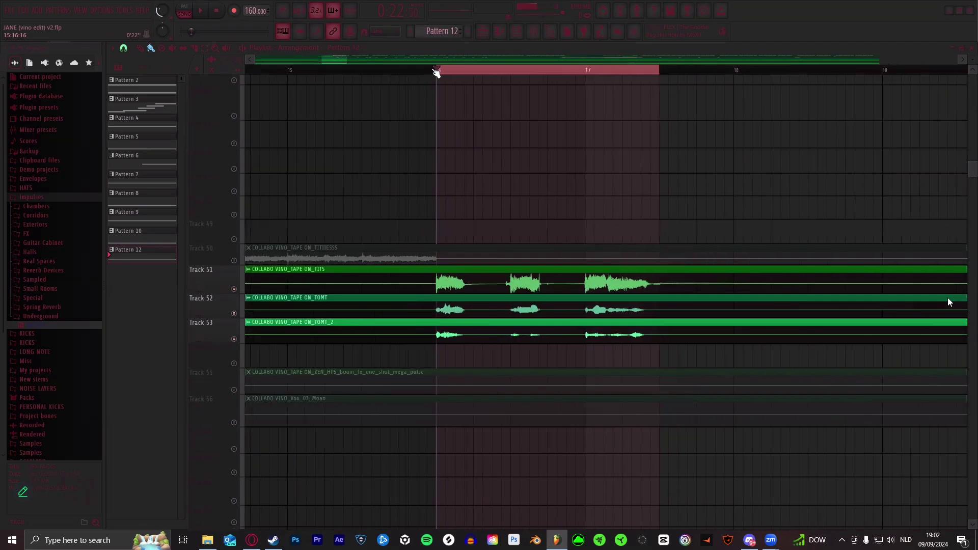
left_click_drag(338, 59, 781, 80)
scroll(306, 70, "down", 4)
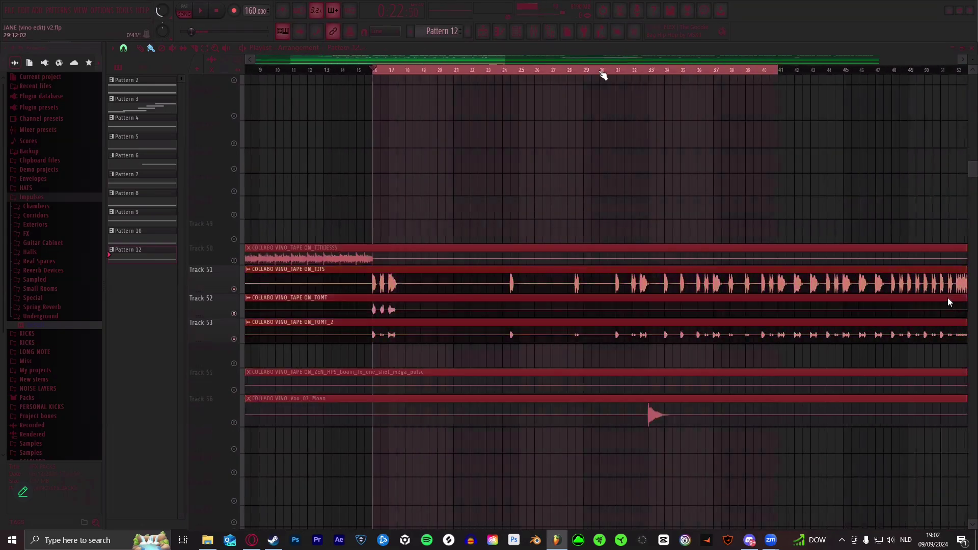
left_click(512, 72)
scroll(514, 72, "up", 5)
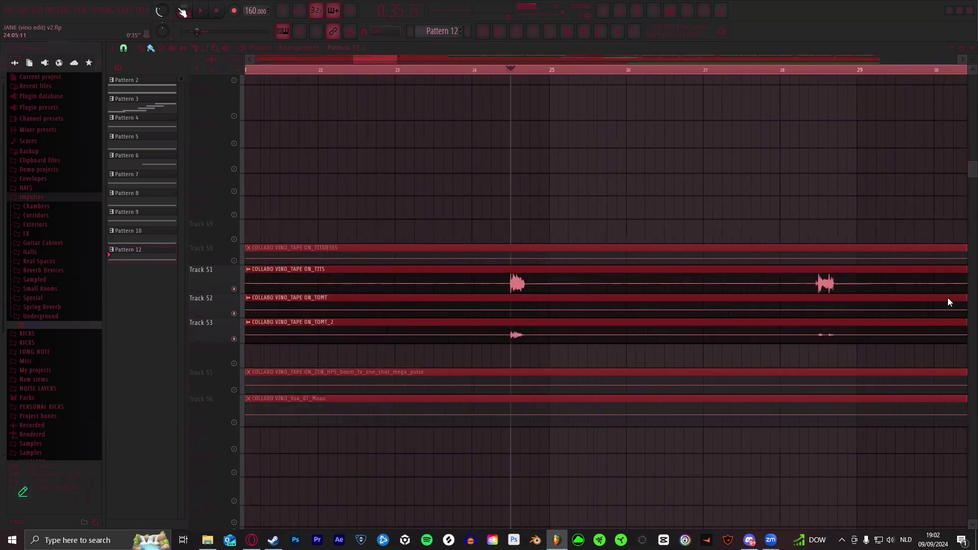
key("space")
key("space")
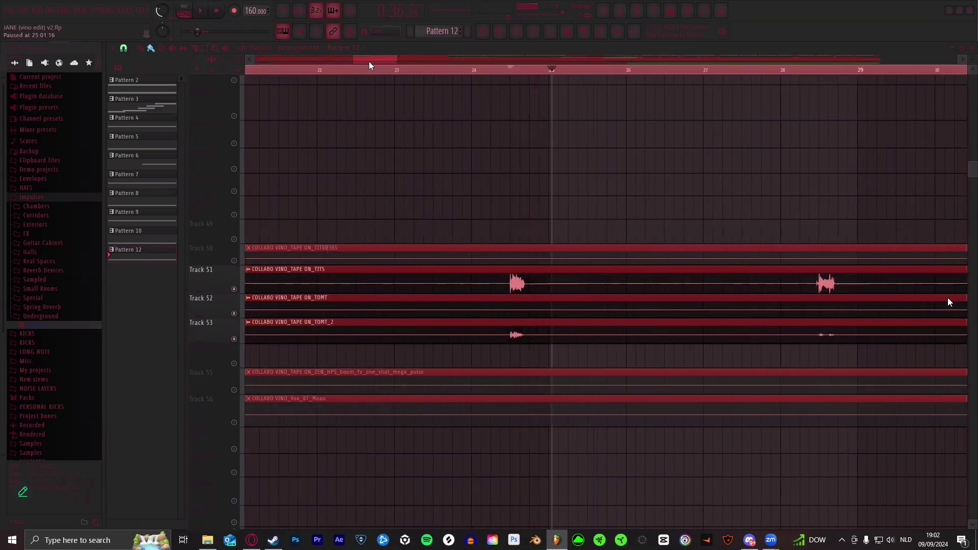
- Move the playhead to the vocal hit between bars 28 and 29 and play it
left_click_drag(371, 65, 405, 63)
left_click(509, 70)
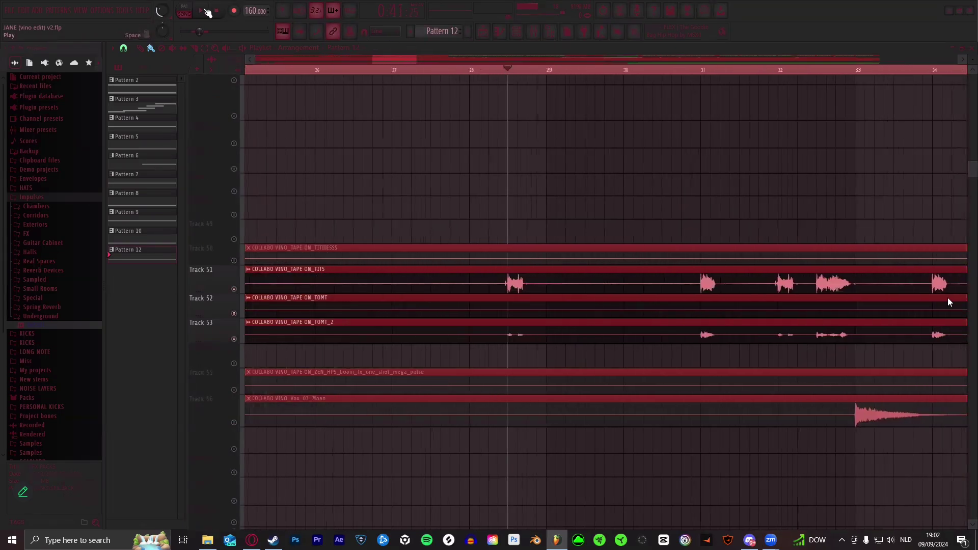
left_click(205, 10)
key("space")
- Play the vocal hits starting around bar 31 and bar 32 on Tracks 51 to 53
left_click_drag(395, 61, 409, 61)
left_click(470, 70)
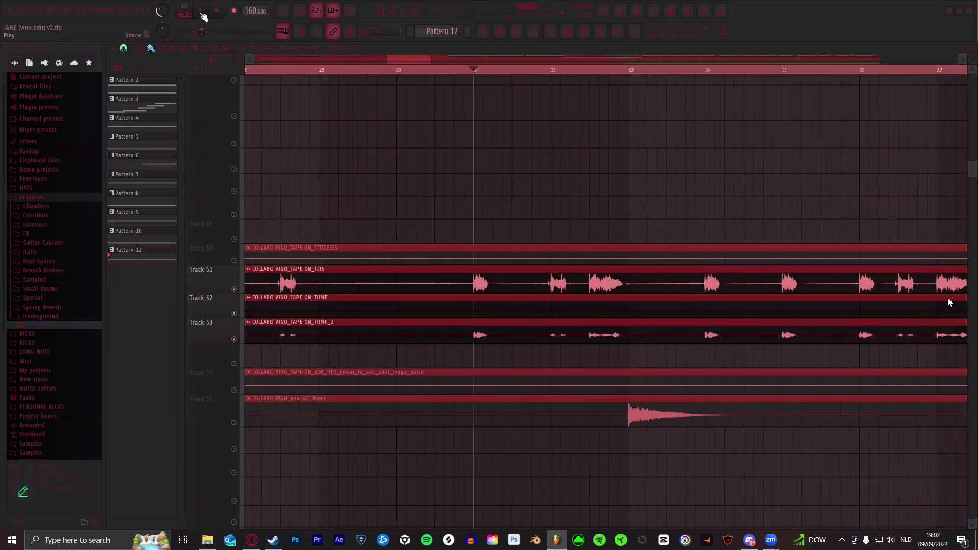
left_click(203, 17)
left_click(203, 16)
left_click_drag(404, 60, 412, 64)
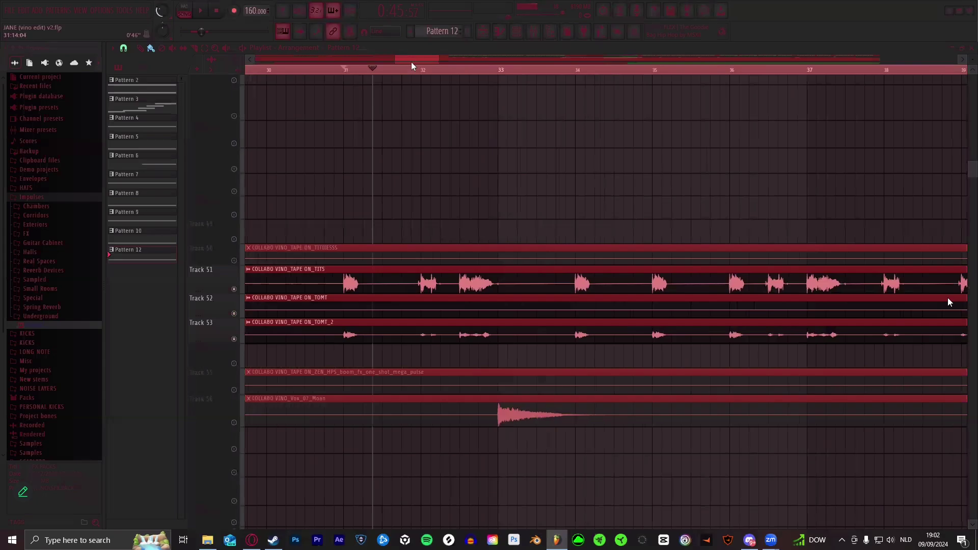
left_click(421, 70)
left_click(202, 11)
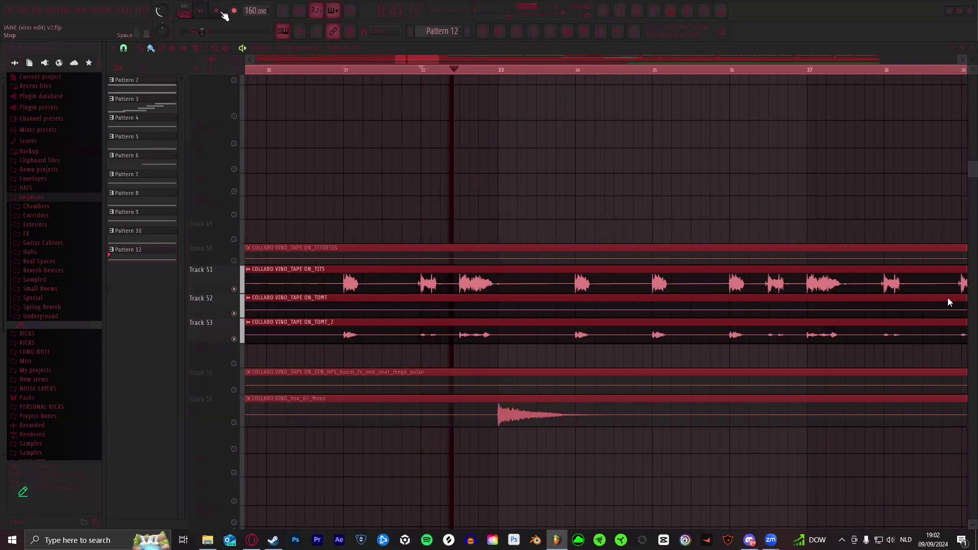
- Clear the time selection and play the vocal stems on Tracks 51 to 53 from bar 73
left_click_drag(410, 55, 473, 235)
left_click(430, 70)
left_click(202, 15)
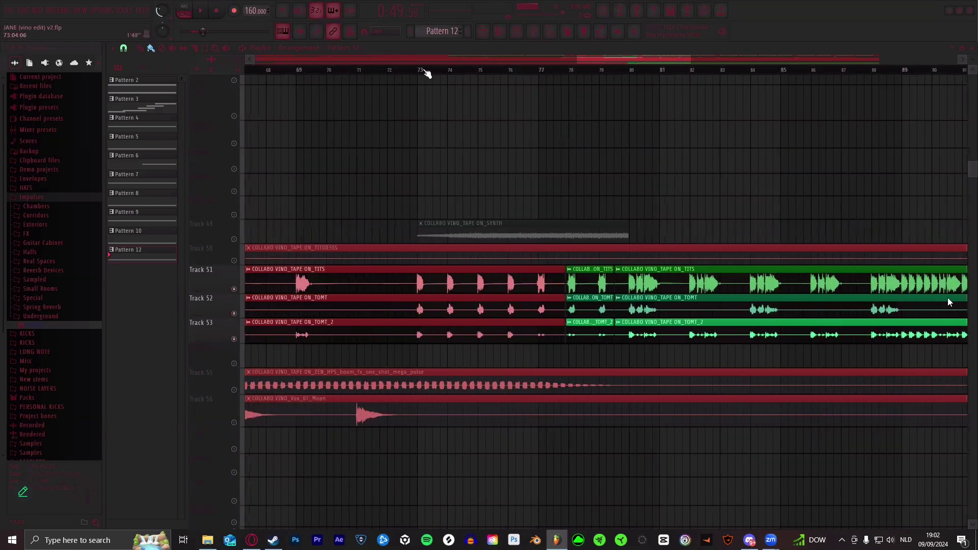
left_click(418, 72)
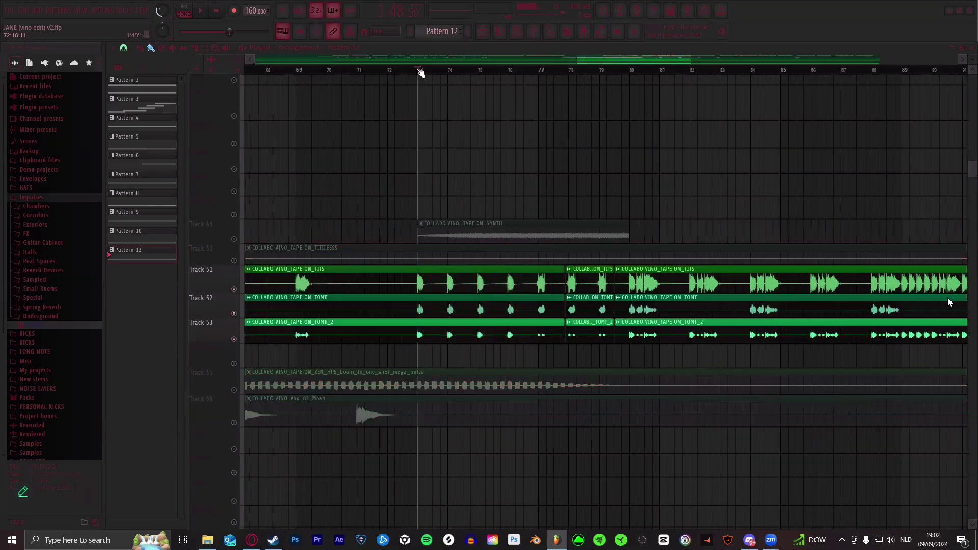
left_click(200, 14)
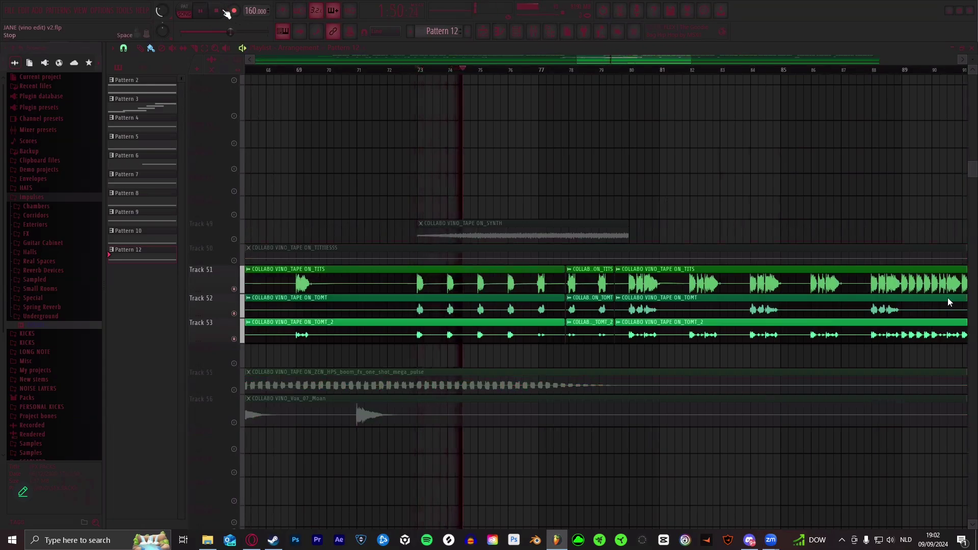
- Follow the vocal stems' playback along the clips on Tracks 51 to 53 and stop it past bar 82
scroll(514, 73, "up", 1)
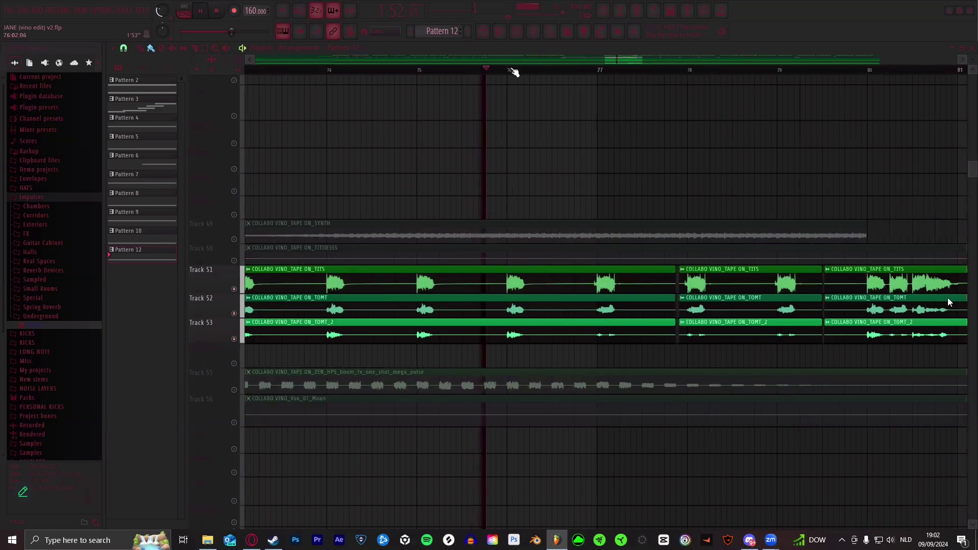
scroll(515, 72, "up", 1)
scroll(607, 68, "up", 1)
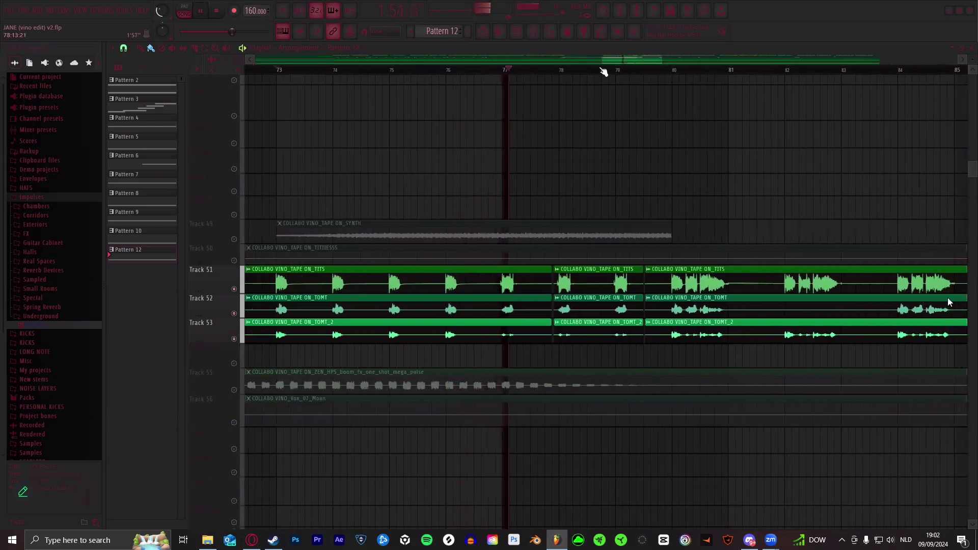
scroll(589, 72, "up", 1)
scroll(586, 74, "down", 2)
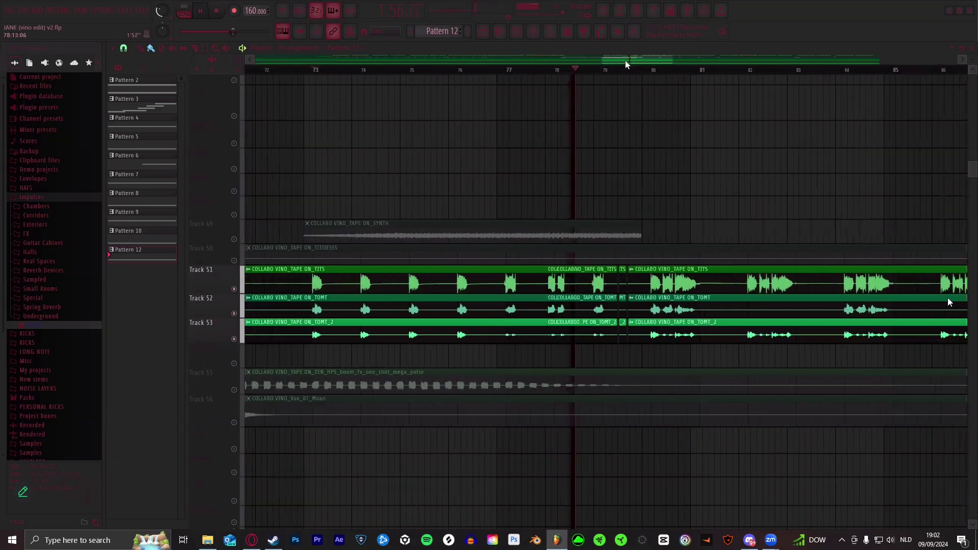
scroll(575, 74, "up", 2)
scroll(576, 75, "up", 2)
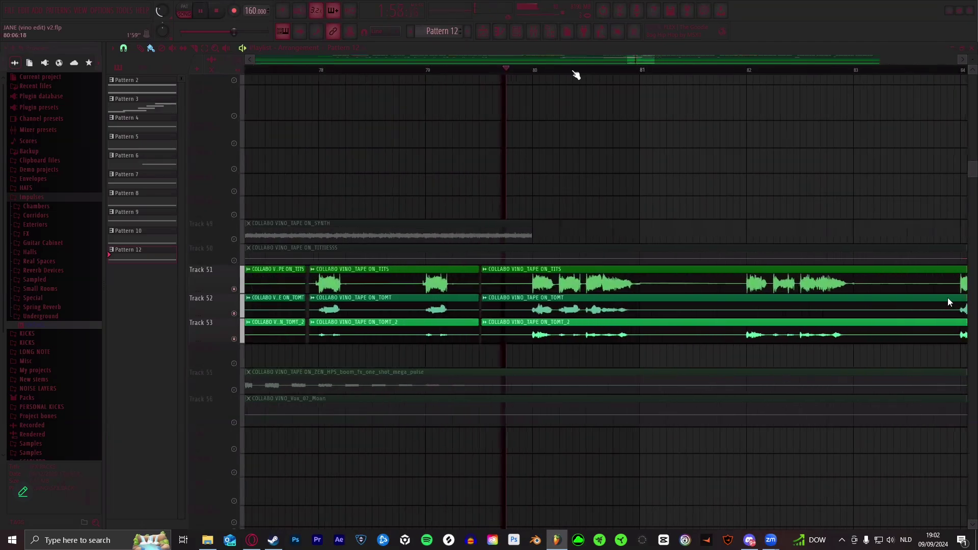
scroll(576, 75, "down", 3)
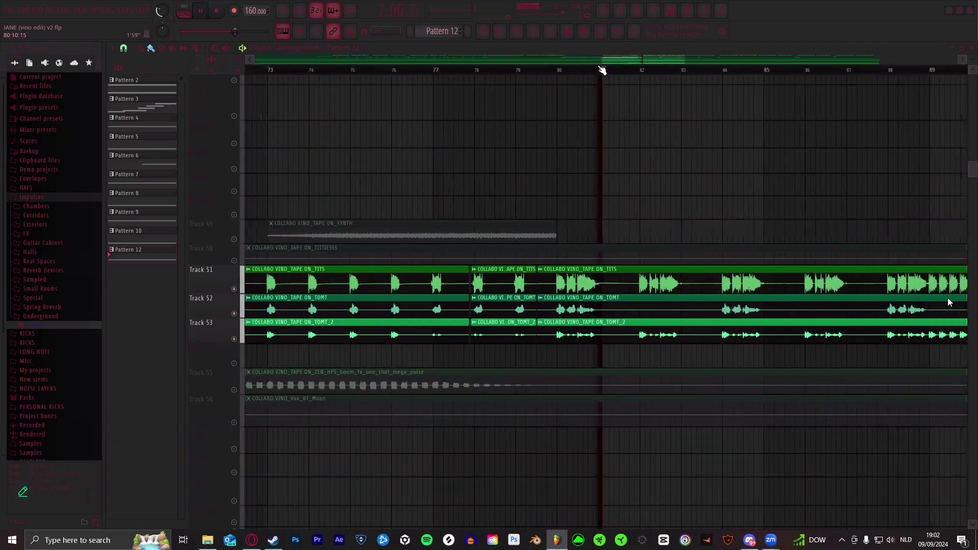
left_click(218, 11)
- Position the playhead at bar 80 and examine the layered vocal hits between bars 80 and 81
scroll(553, 75, "down", 2)
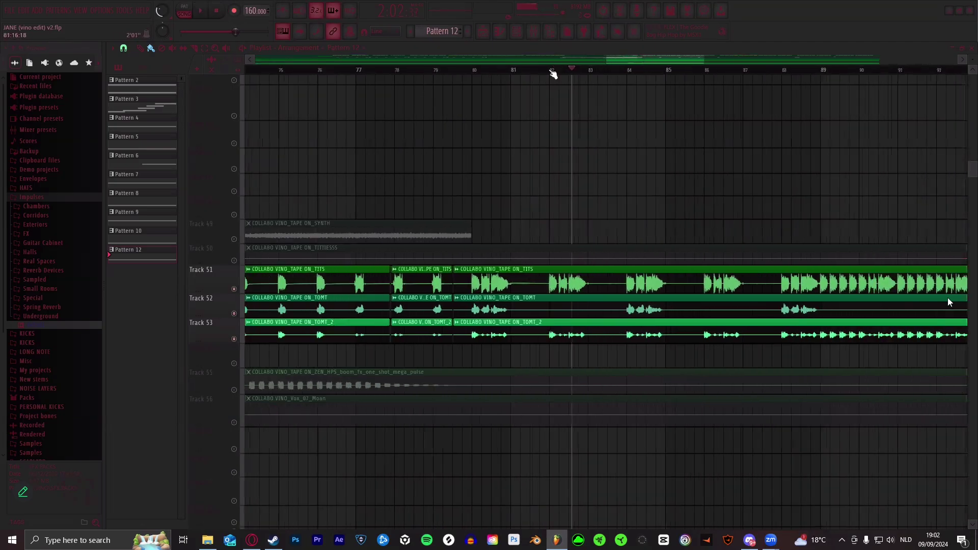
left_click(487, 72)
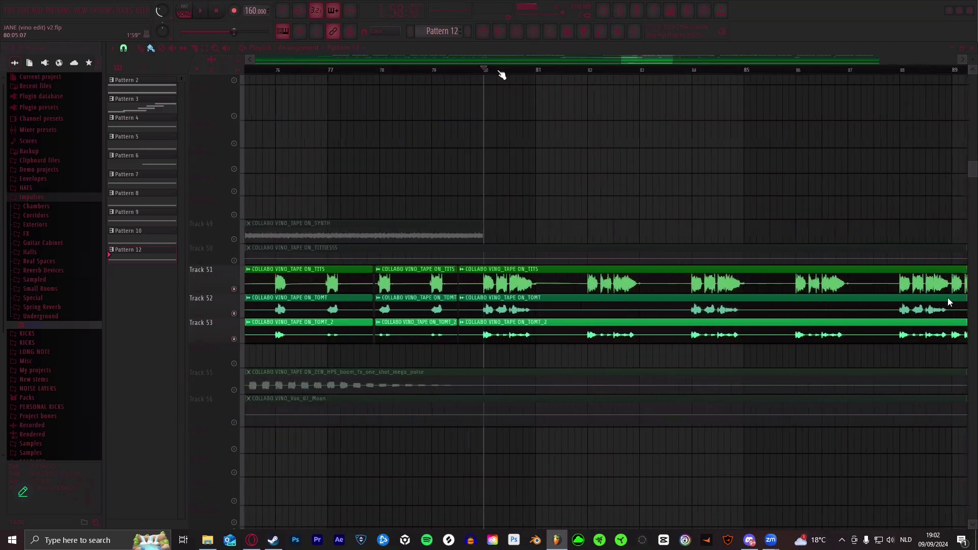
scroll(502, 75, "up", 4)
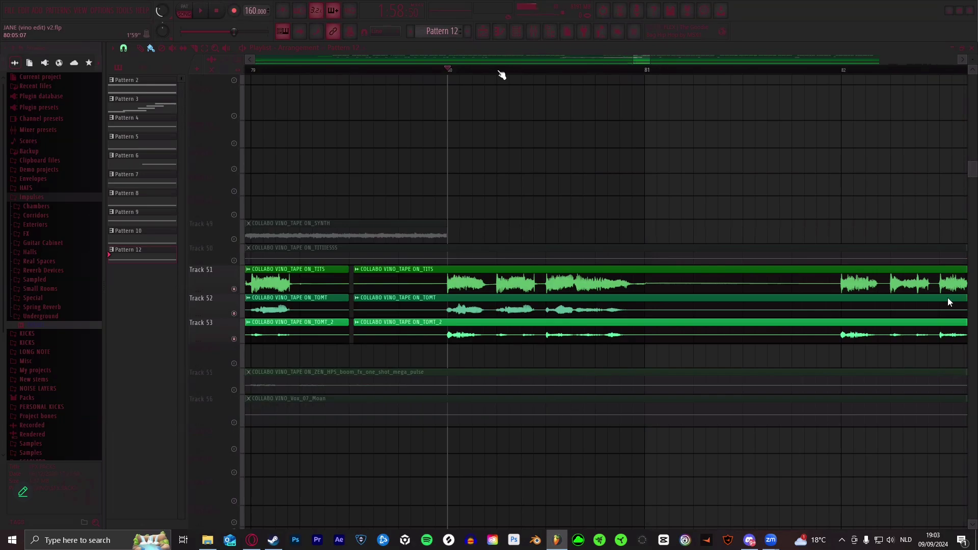
scroll(616, 72, "down", 2)
scroll(633, 75, "down", 1)
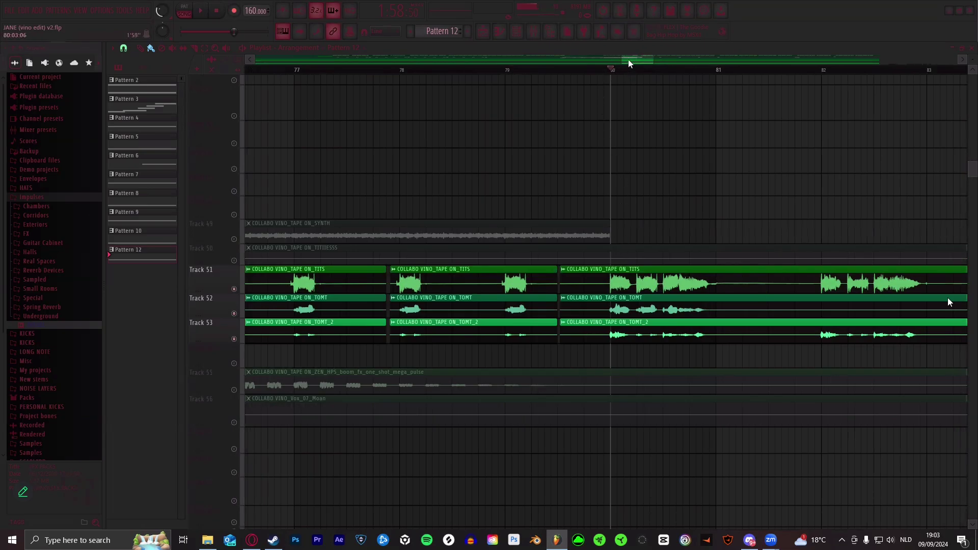
scroll(600, 77, "up", 1)
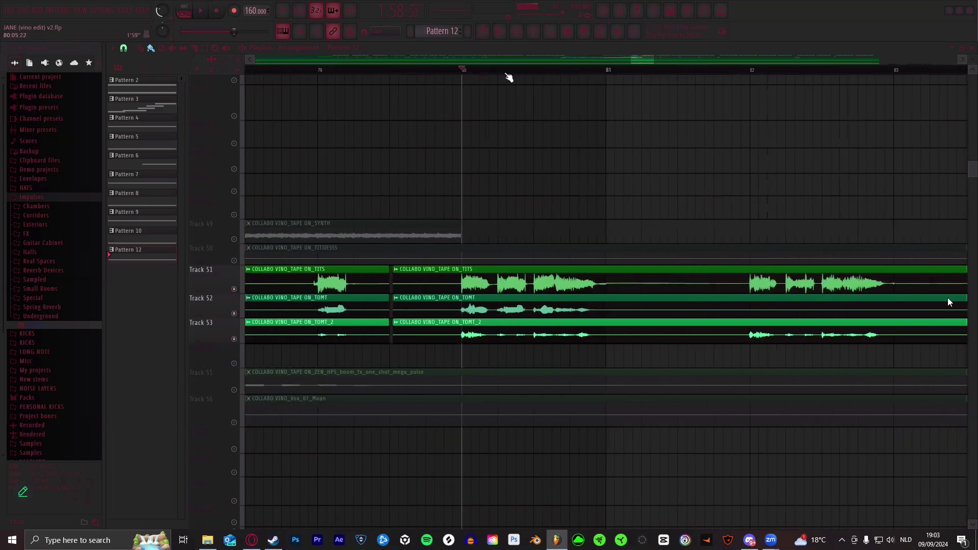
scroll(509, 76, "up", 1)
left_click(542, 70)
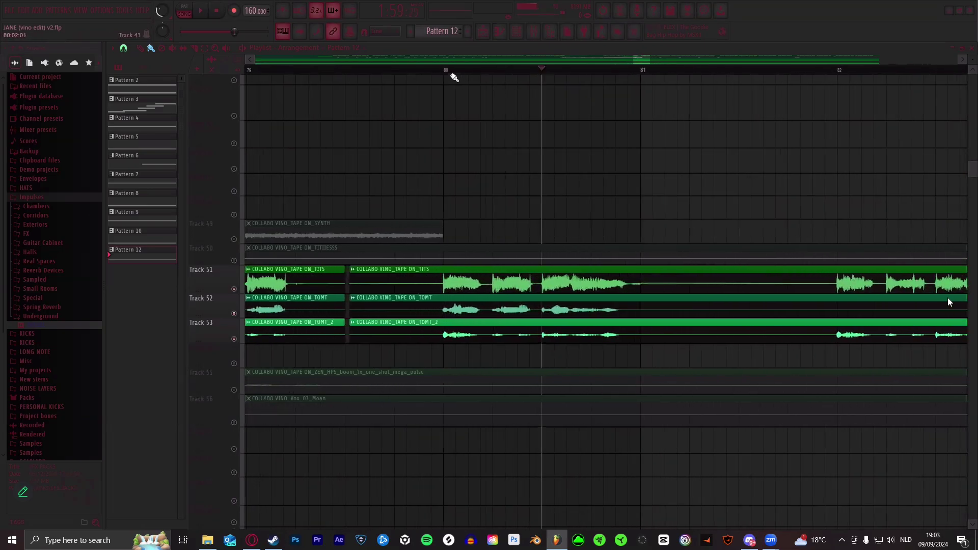
left_click(447, 74)
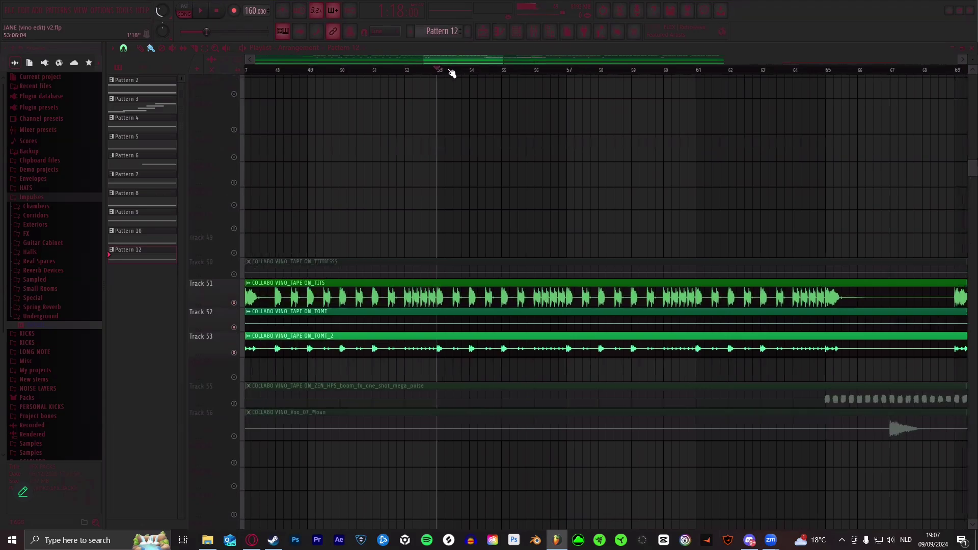
- Return to the first vocal hits and place the playhead at bar 16
scroll(452, 73, "down", 3)
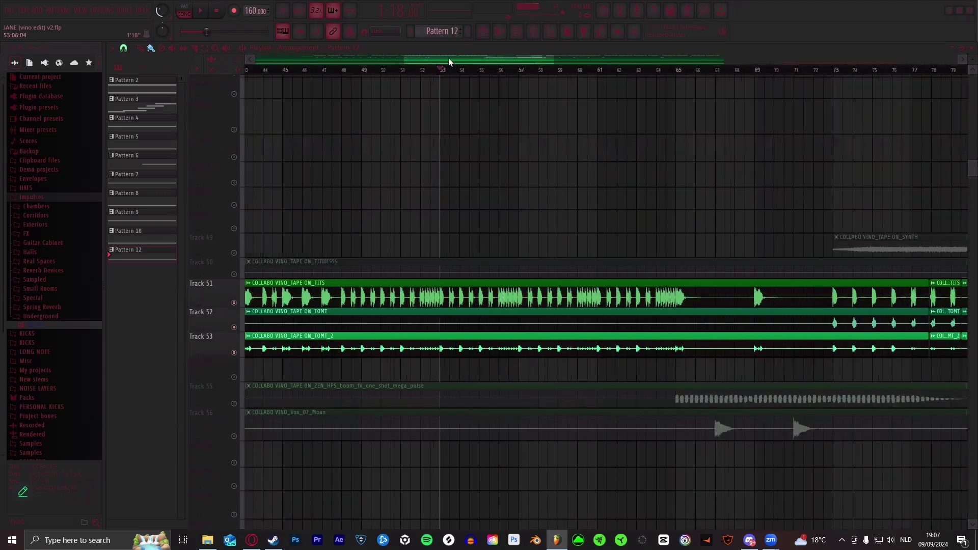
left_click_drag(449, 59, 331, 59)
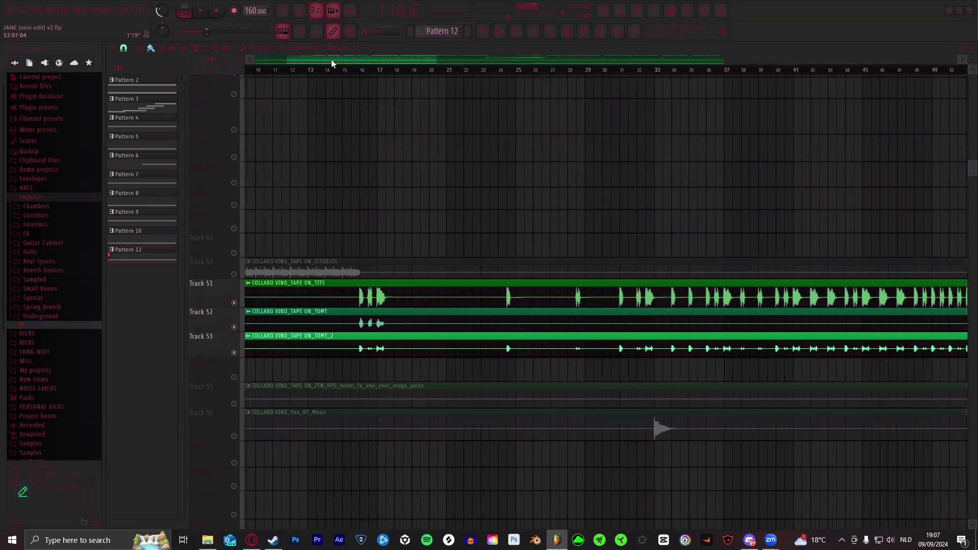
left_click(363, 71)
scroll(364, 72, "up", 5)
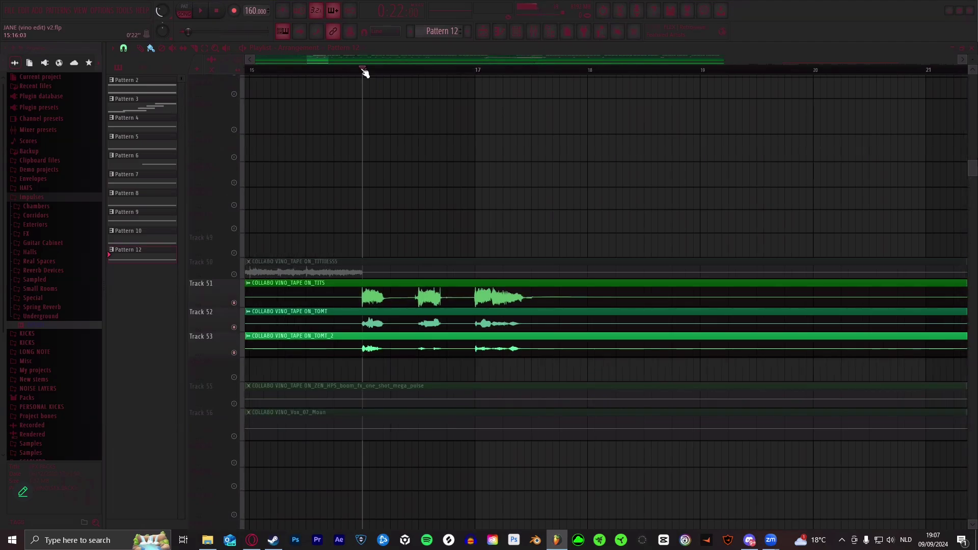
- Examine how the three vocal hits between bars 16 and 18 are layered across Tracks 51 to 53
scroll(367, 72, "up", 3)
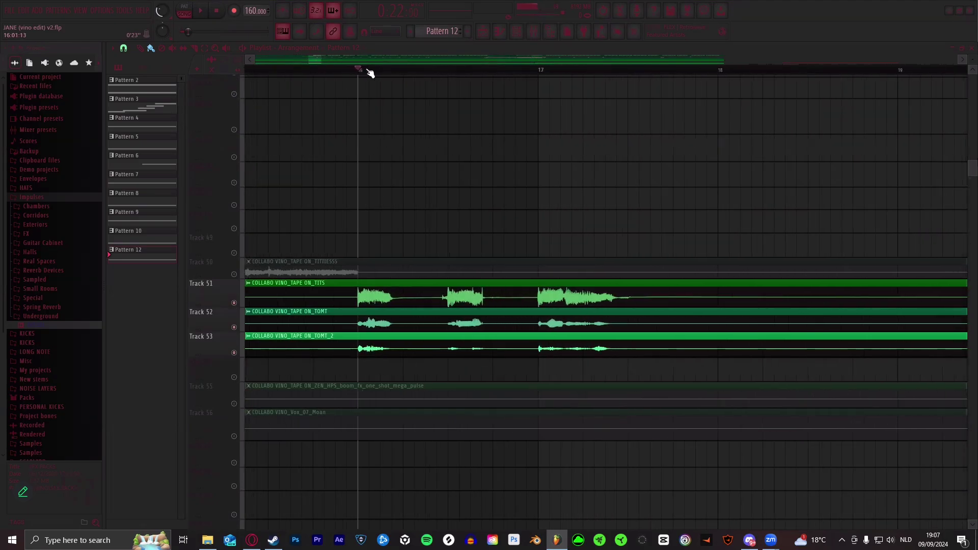
scroll(360, 71, "down", 2)
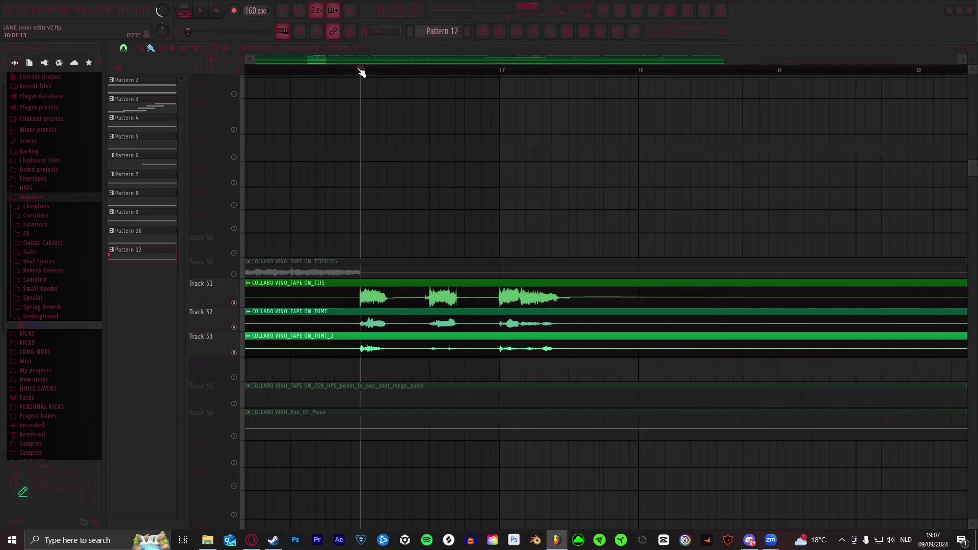
scroll(319, 57, "down", 2)
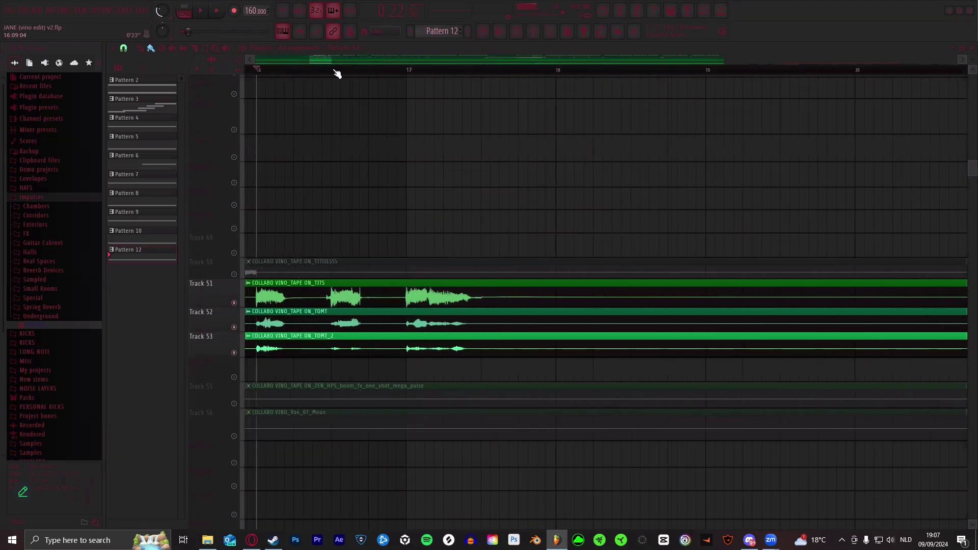
scroll(328, 61, "down", 2)
scroll(345, 72, "up", 2)
scroll(326, 61, "down", 2)
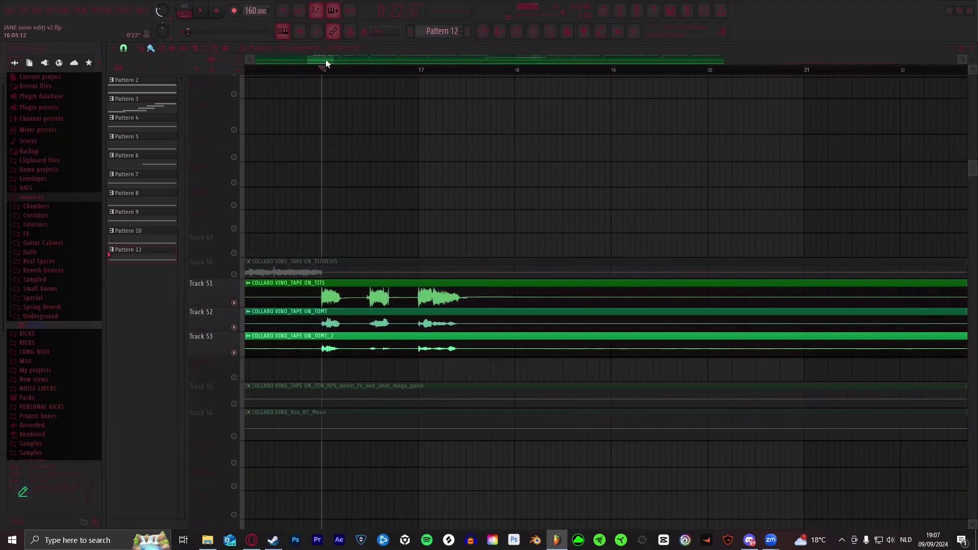
scroll(405, 74, "up", 3)
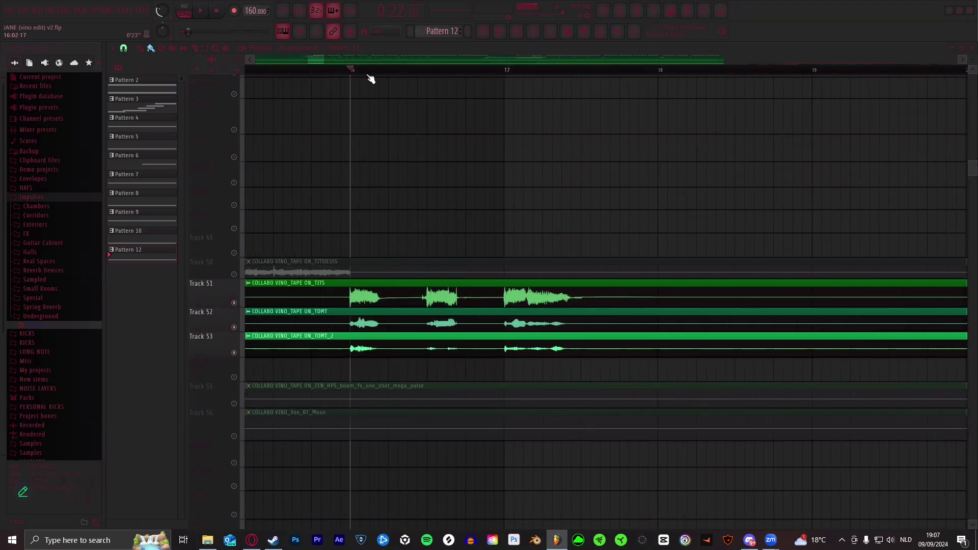
scroll(324, 62, "up", 1)
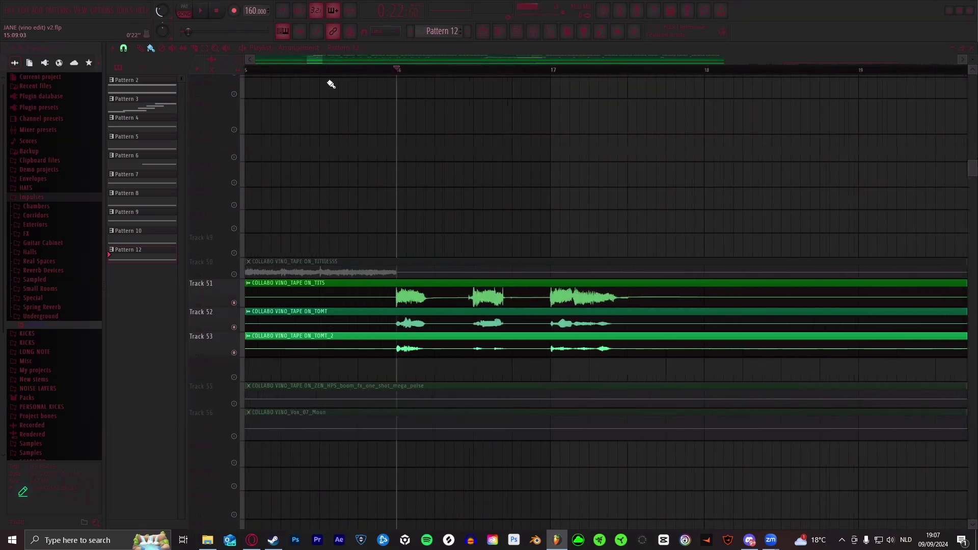
- Switch to Audimee in the browser and play the saved Nicole conversion with pitch shift -10
left_click(252, 540)
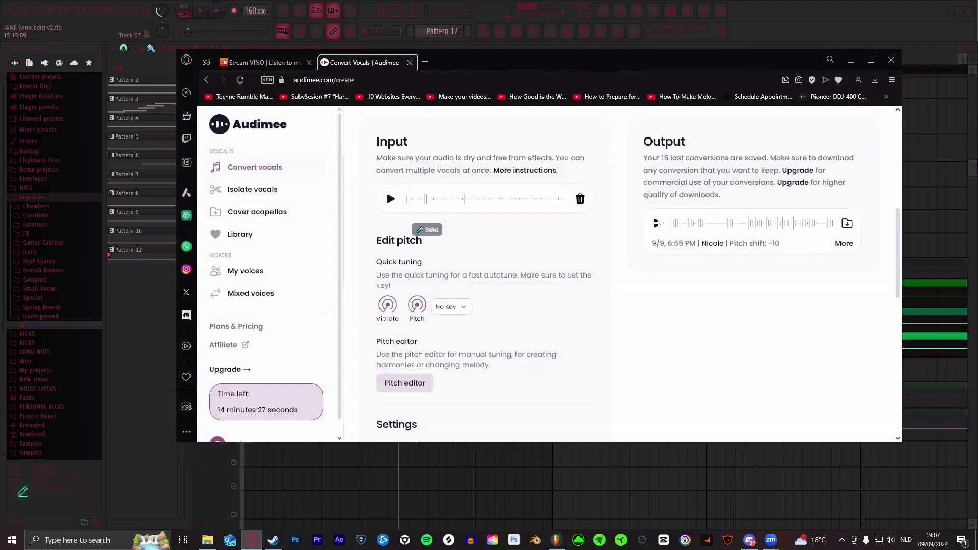
left_click(658, 223)
- Set the pitch shift to 0 semitones and convert the input vocal with the Nicole voice
scroll(501, 291, "down", 4)
left_click_drag(459, 292, 495, 293)
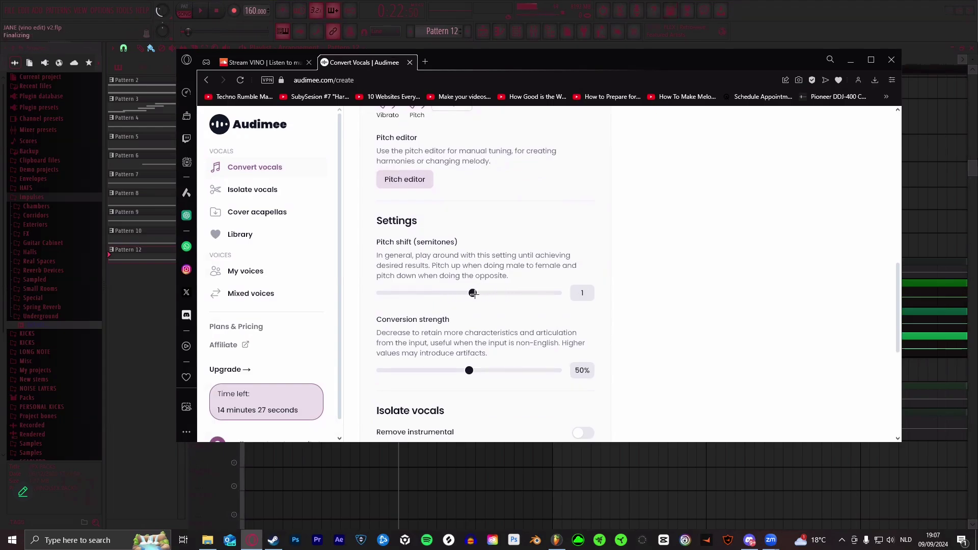
scroll(469, 293, "up", 6)
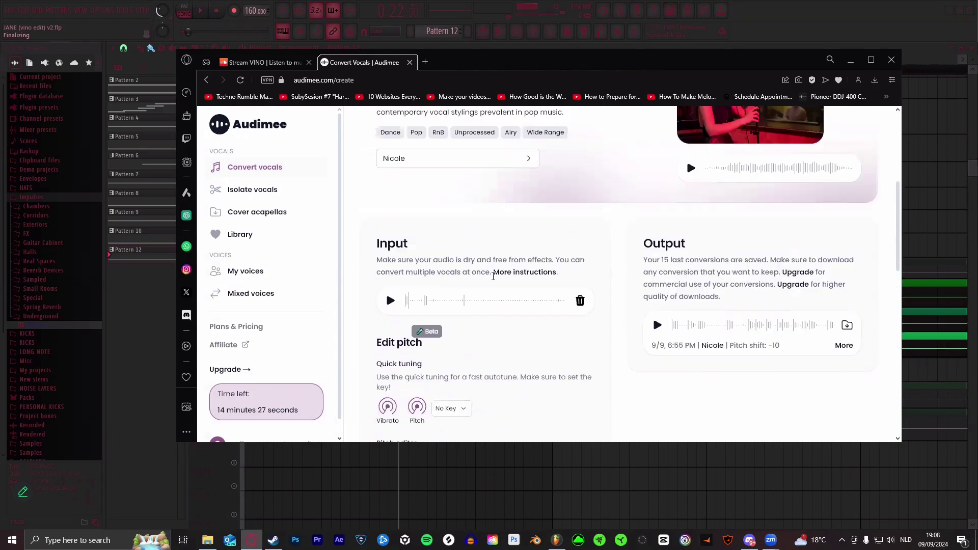
scroll(493, 275, "down", 10)
left_click(556, 327)
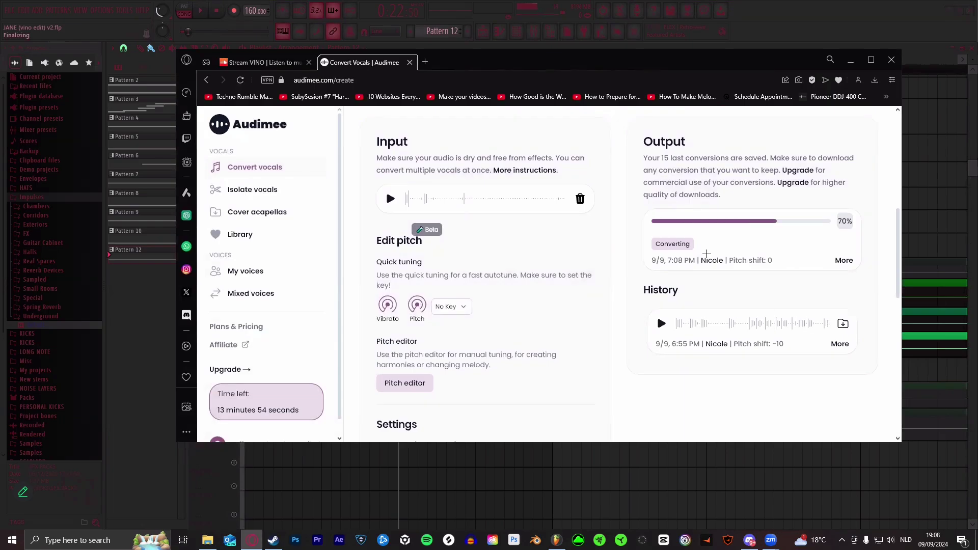
- Wait for the conversion to finish and play the new Nicole output with pitch shift 0
scroll(673, 270, "down", 1)
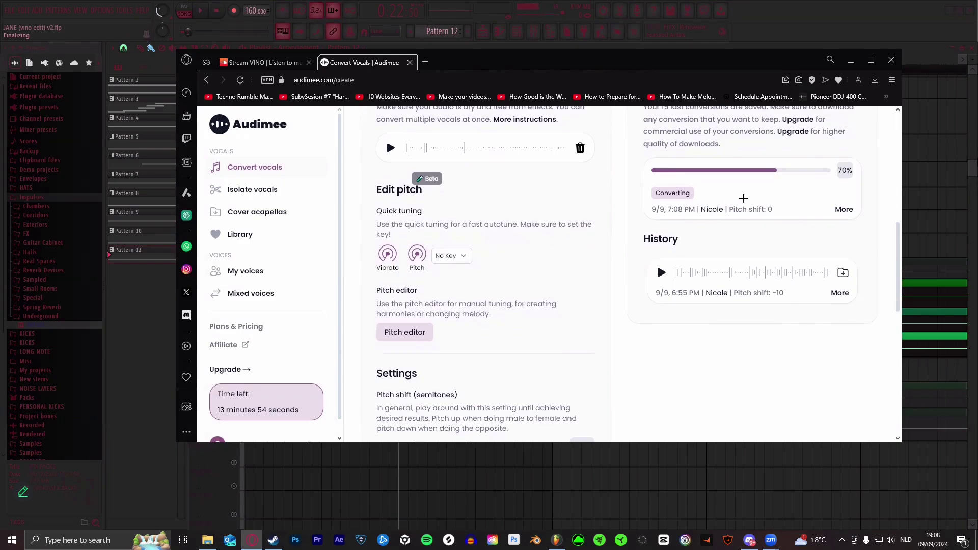
scroll(739, 214, "up", 1)
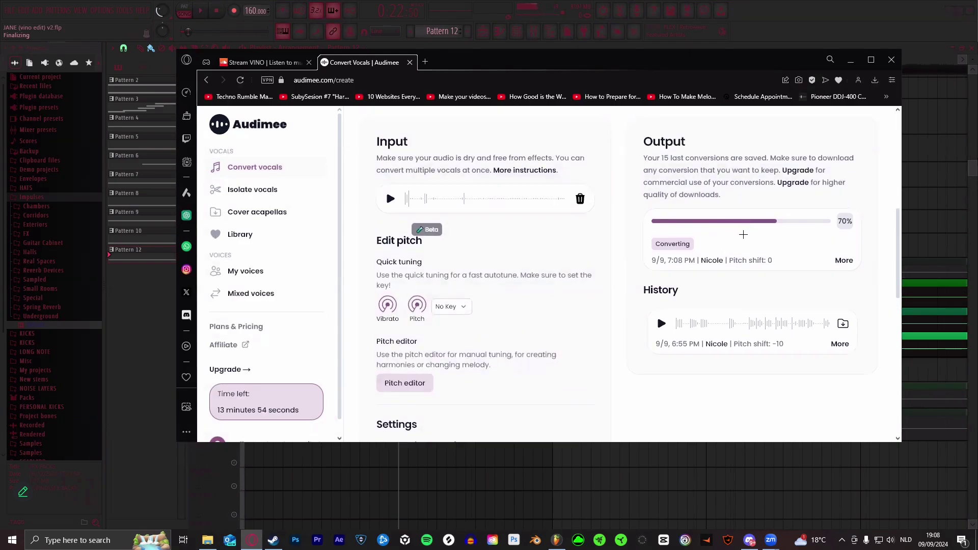
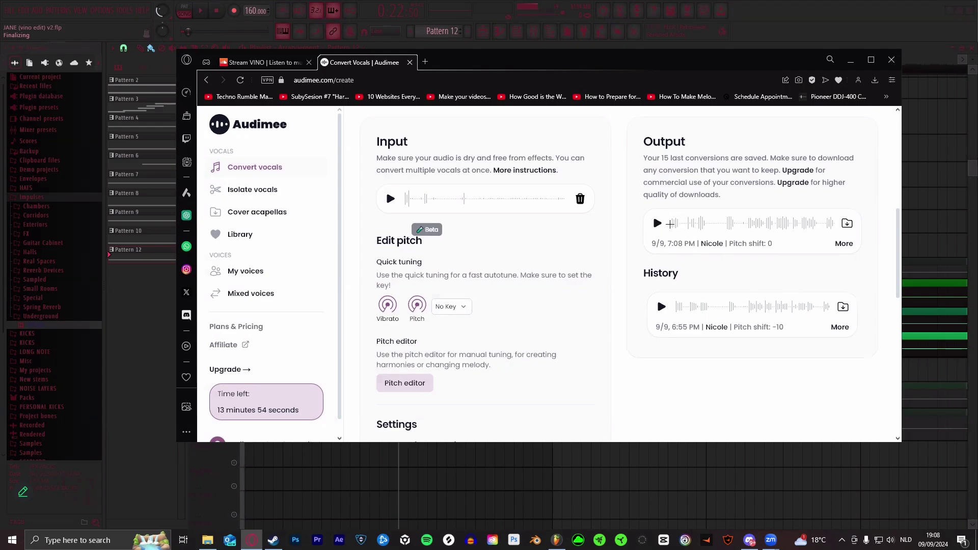
left_click(659, 223)
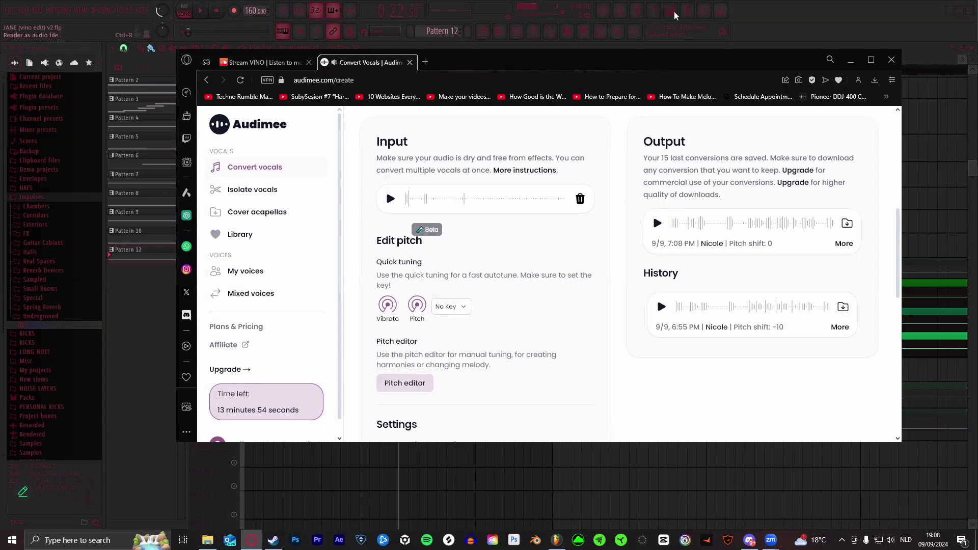
- Switch back to FL Studio and view the vocal hits around bar 16 on Tracks 51 to 53
scroll(417, 75, "down", 5)
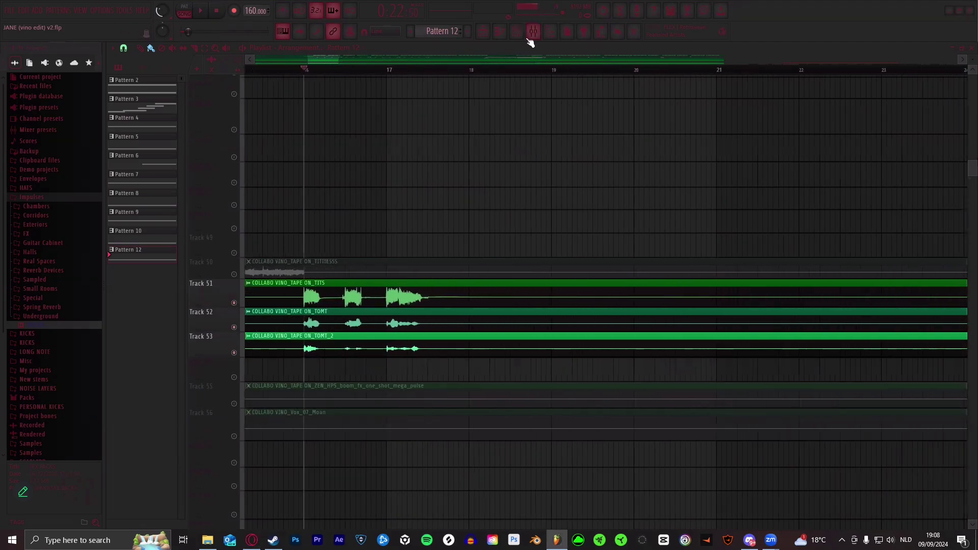
scroll(335, 62, "down", 3)
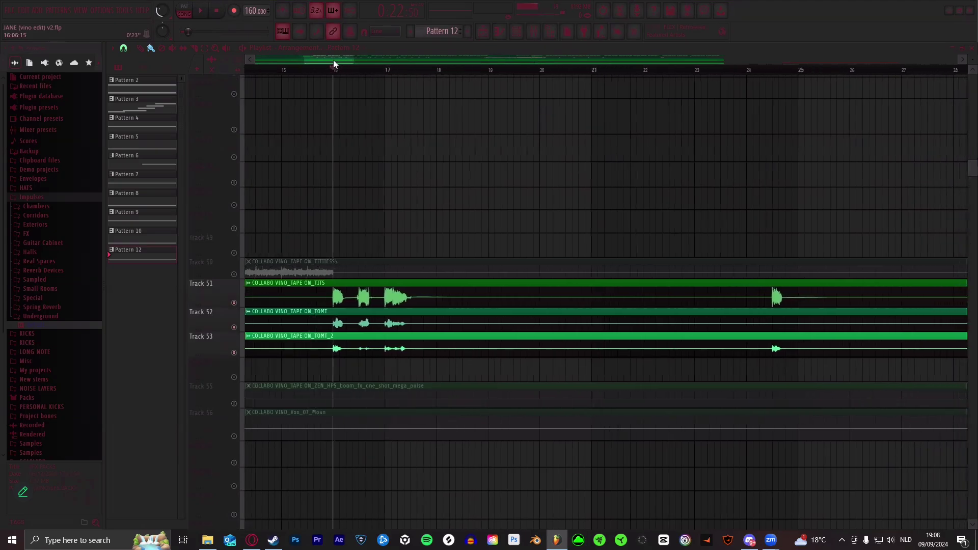
scroll(333, 61, "up", 1)
scroll(383, 74, "up", 3)
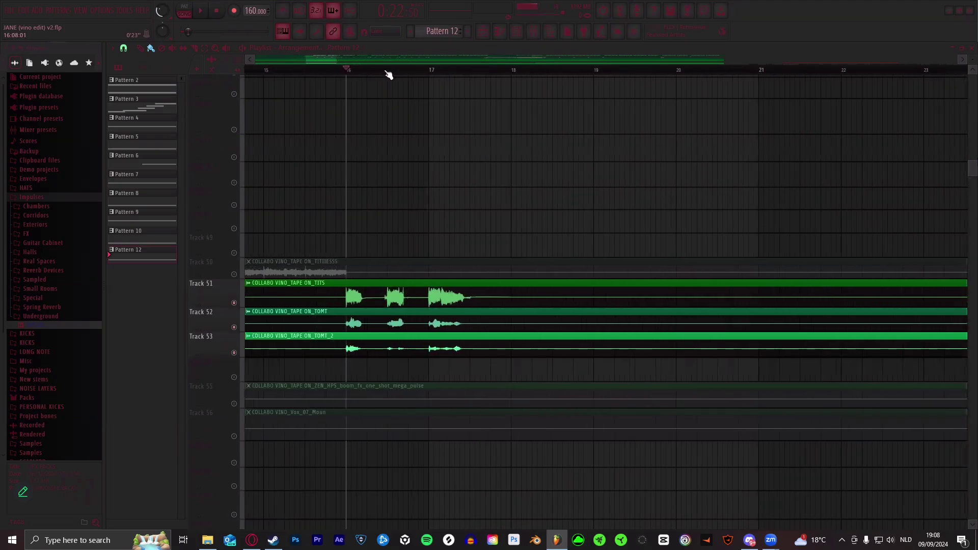
- Compare the vocal hits on Tracks 51 to 53 by moving the playhead between bar 16 and its second half
left_click(387, 70)
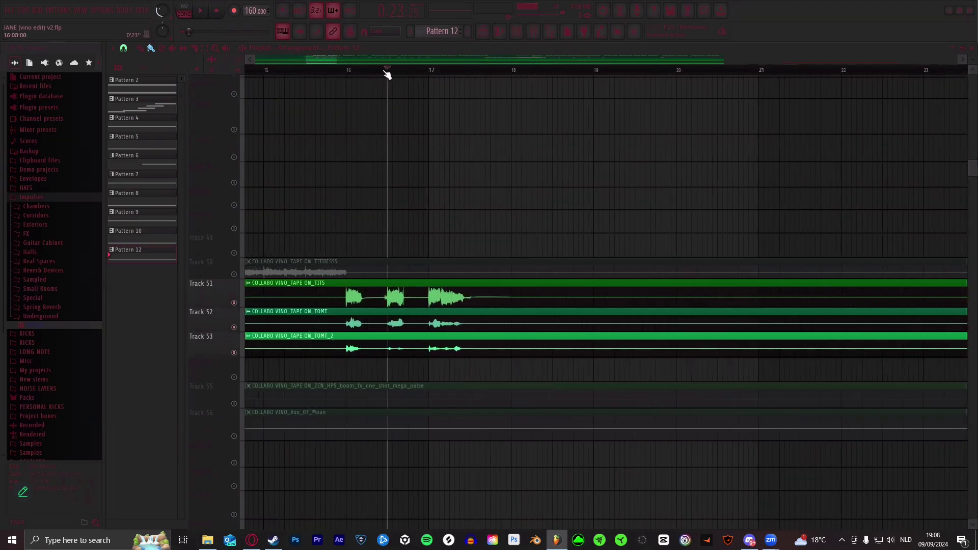
left_click(346, 71)
scroll(349, 71, "up", 3)
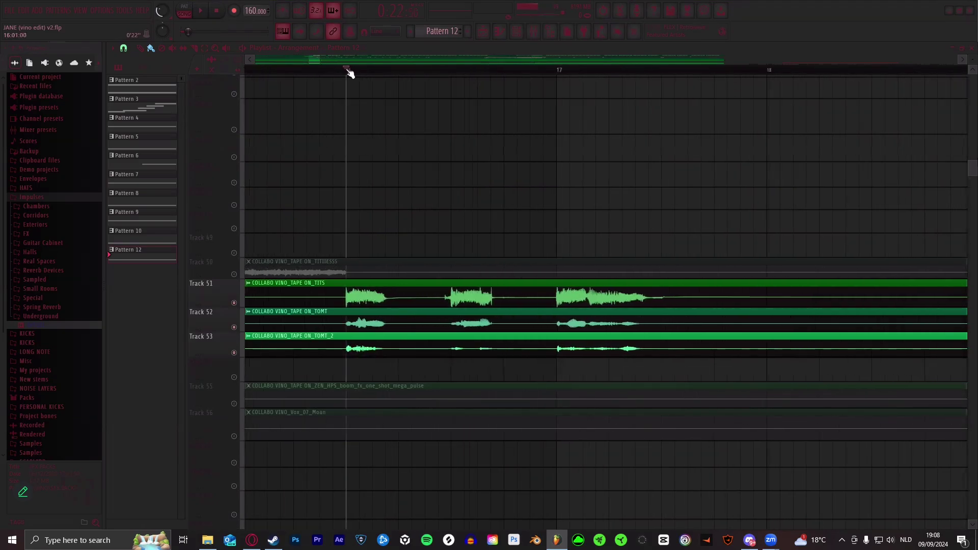
left_click_drag(317, 61, 316, 60)
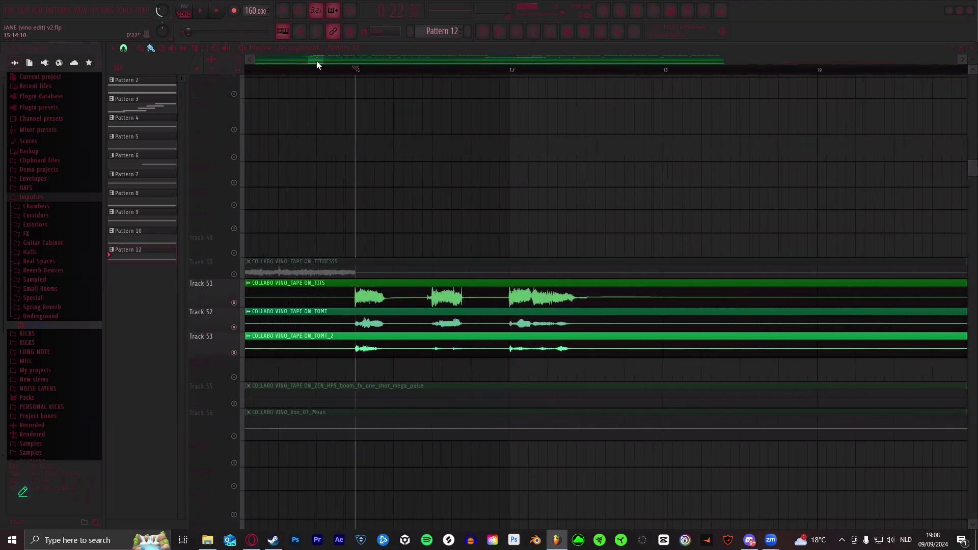
scroll(359, 72, "up", 1)
scroll(358, 72, "down", 1)
left_click_drag(317, 59, 317, 59)
left_click(433, 71)
left_click(357, 70)
- Play the layered vocal hits on Tracks 51 to 53 from bar 16, then stop playback
scroll(320, 58, "down", 1)
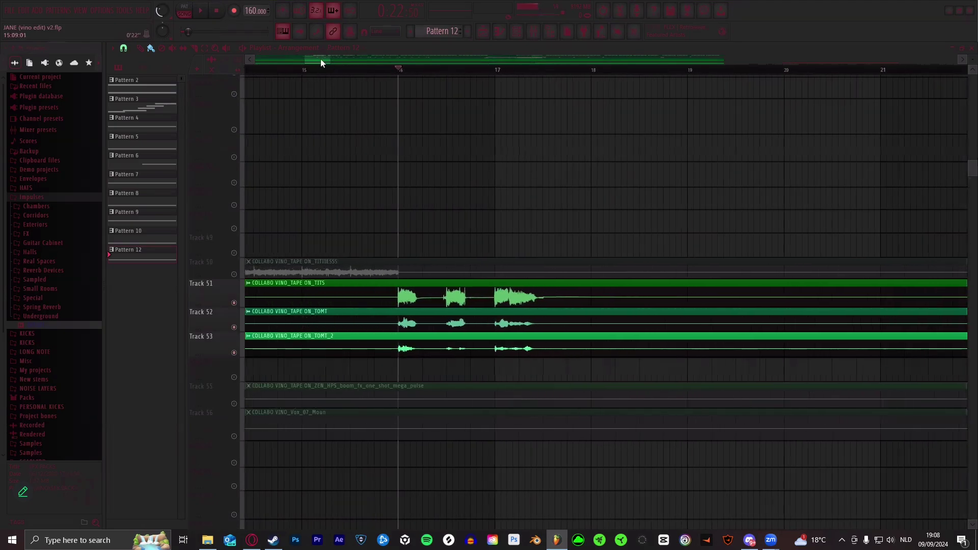
scroll(322, 60, "down", 1)
scroll(402, 71, "up", 1)
left_click(407, 72)
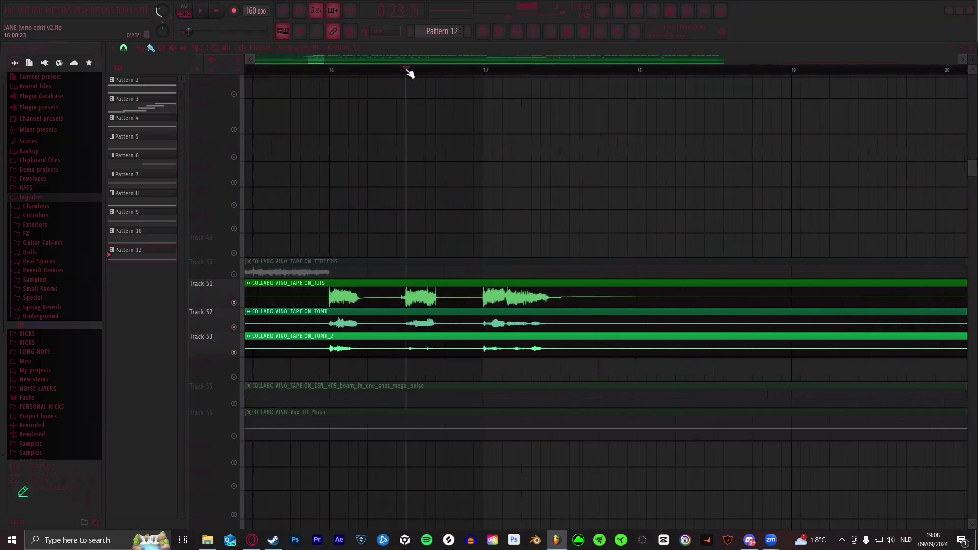
left_click(332, 70)
scroll(317, 60, "up", 1)
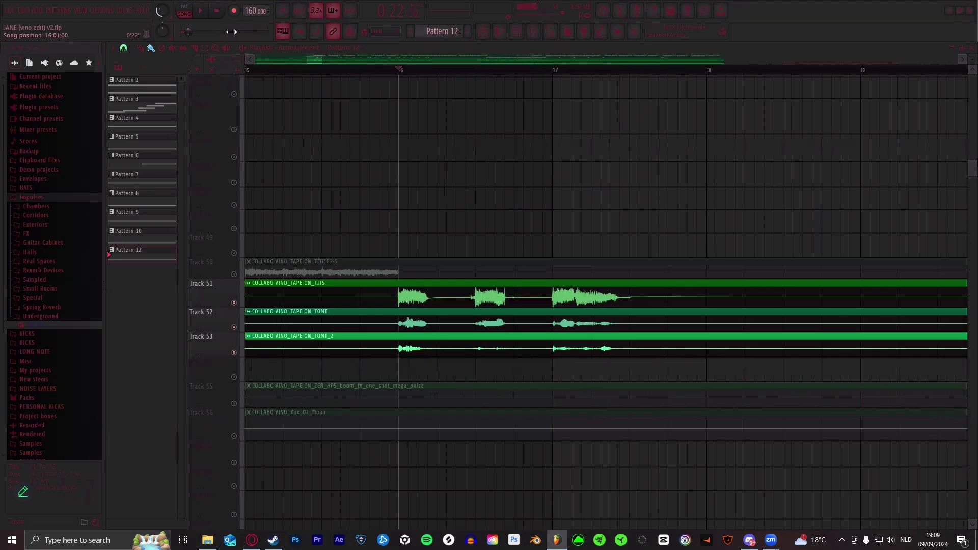
left_click(207, 14)
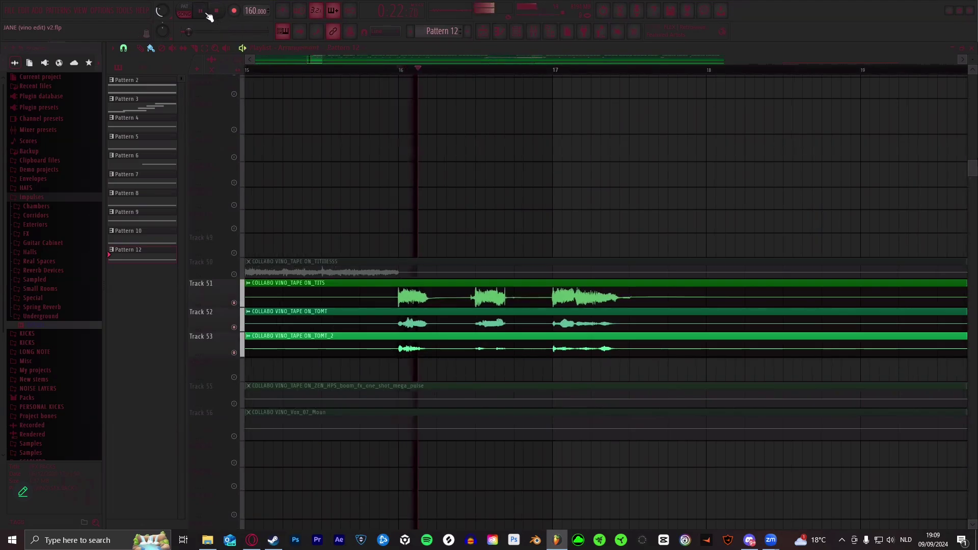
left_click(218, 11)
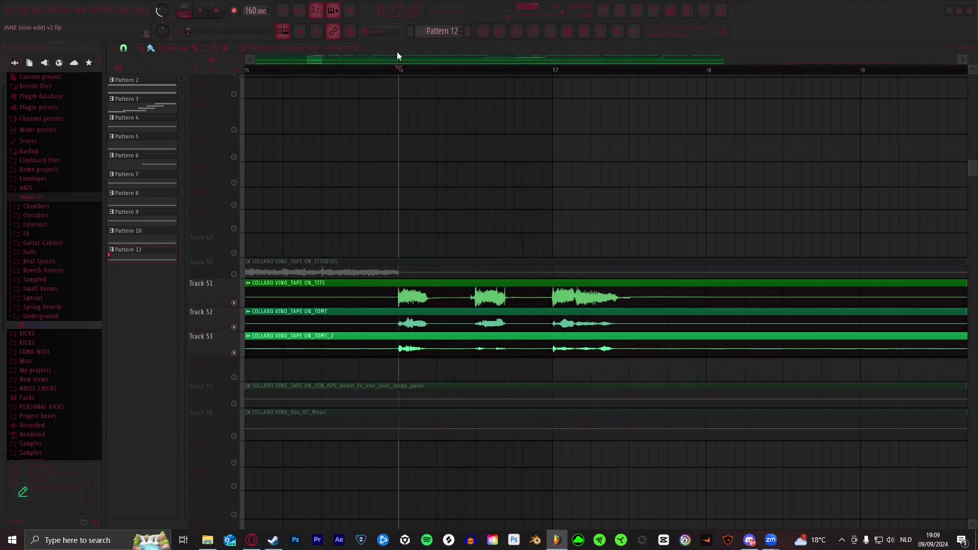
- Move ahead in the arrangement and place the playhead at bar 65 of the vocal stems
scroll(400, 72, "down", 4)
scroll(349, 57, "down", 3)
scroll(479, 66, "down", 8)
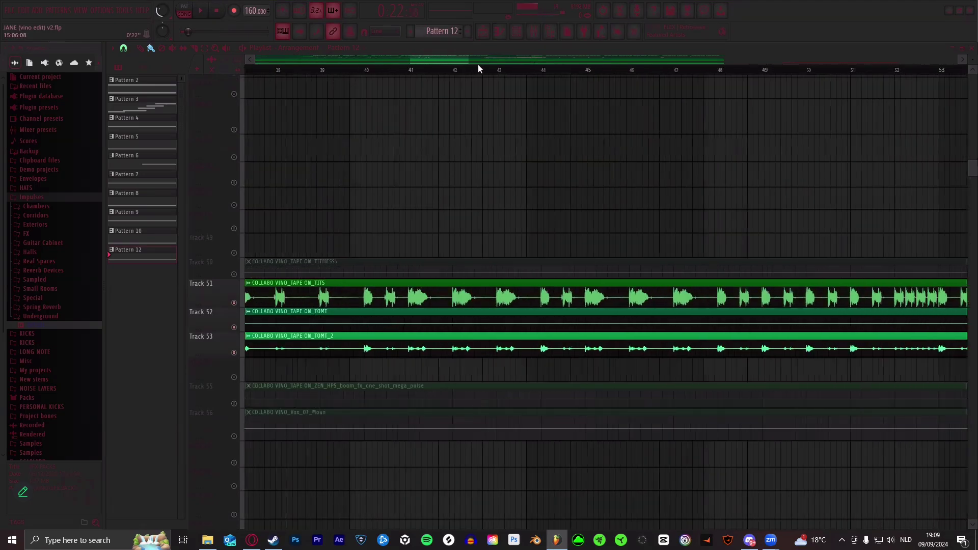
left_click(441, 73)
scroll(454, 74, "up", 3)
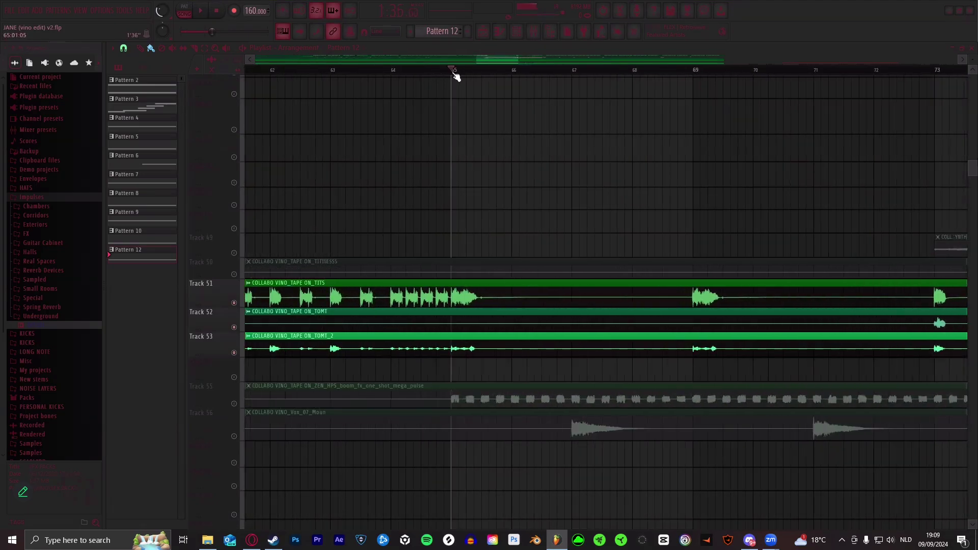
scroll(476, 61, "down", 5)
left_click_drag(475, 59, 471, 60)
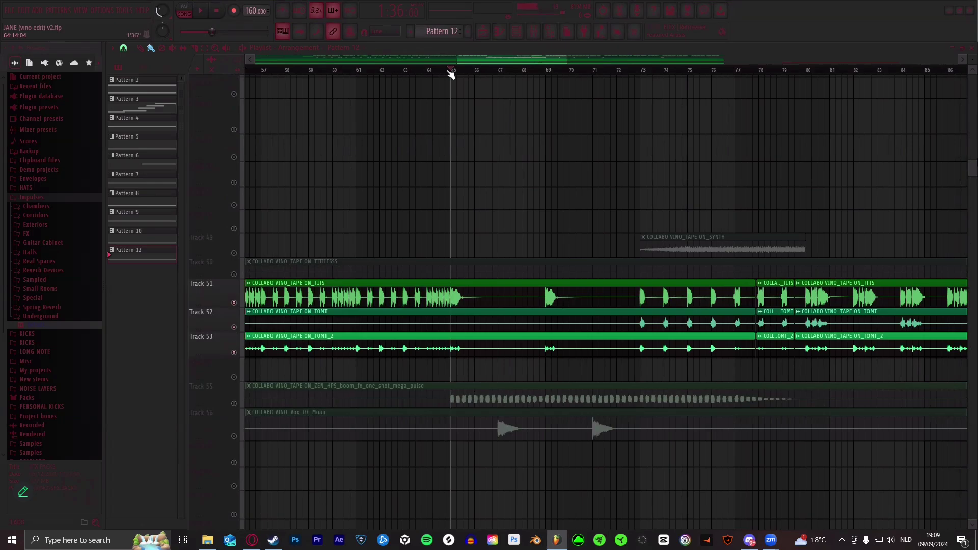
- Inspect the sparser vocal section up to bar 69 and start playback of the stems from just before bar 65
scroll(469, 60, "right", 2)
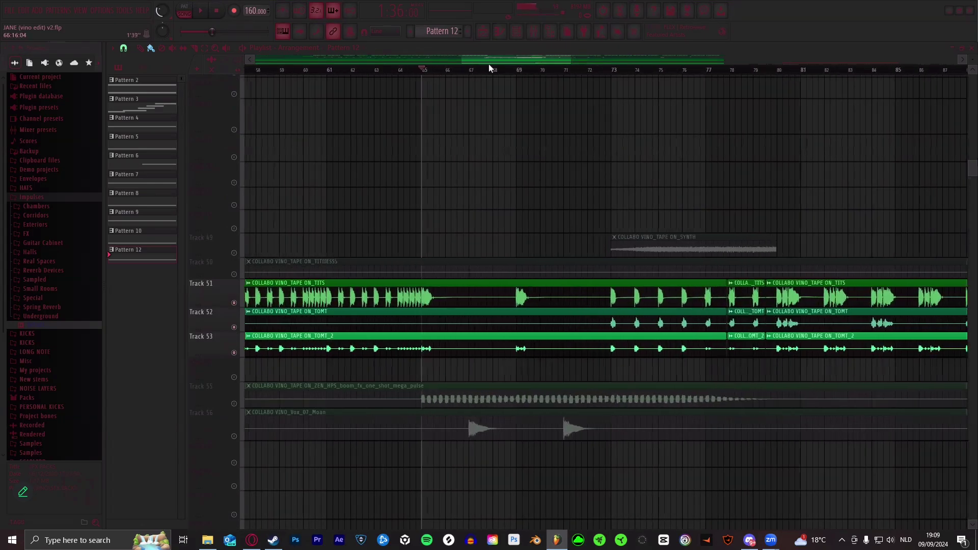
scroll(496, 60, "down", 4)
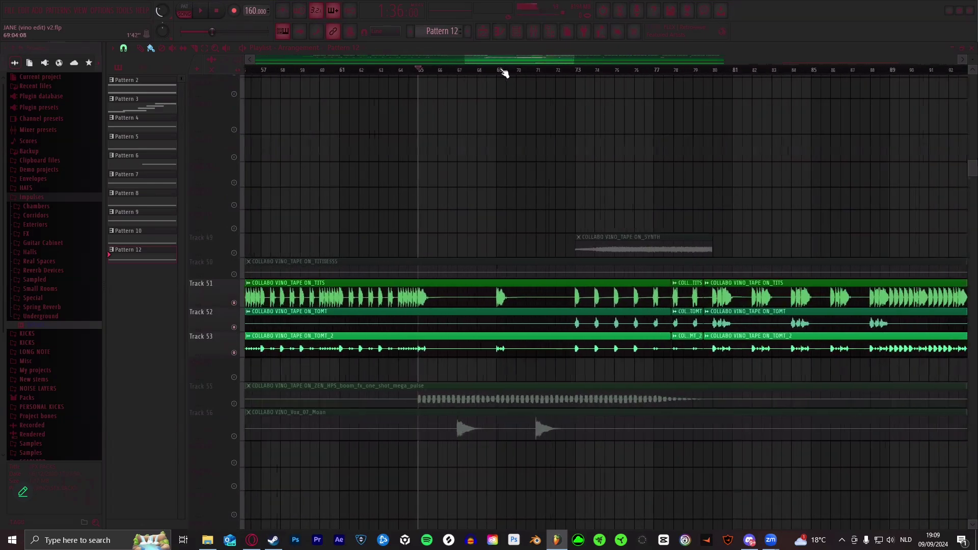
scroll(498, 72, "up", 4)
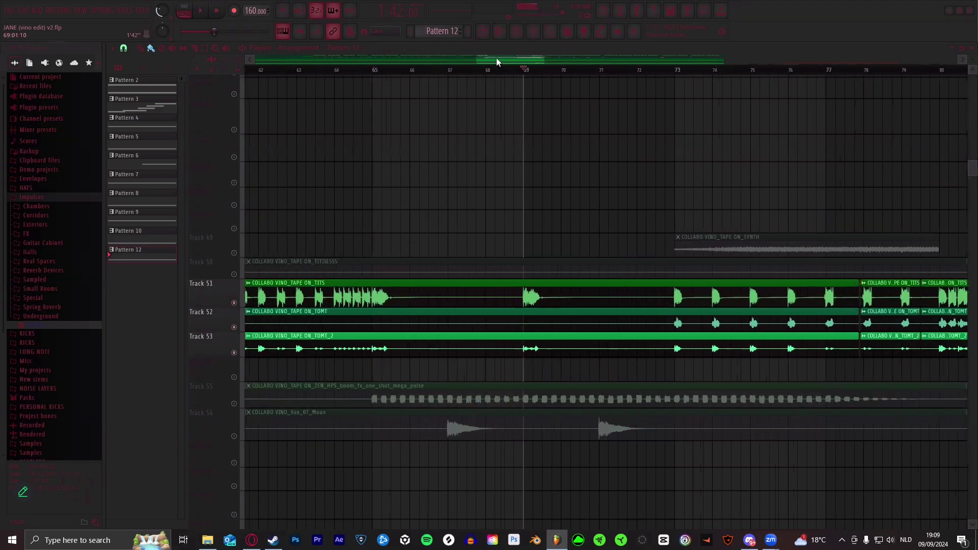
scroll(531, 70, "down", 4)
left_click(481, 70)
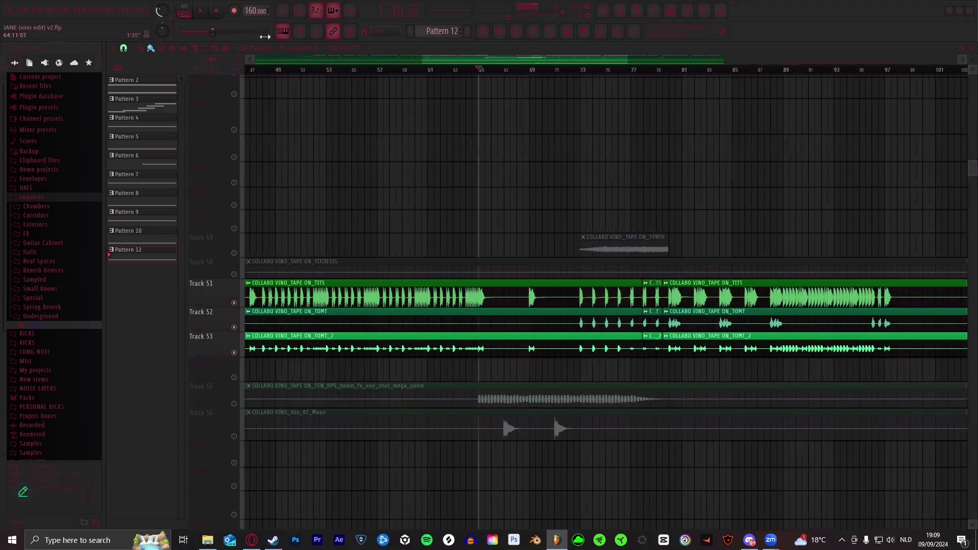
left_click(204, 12)
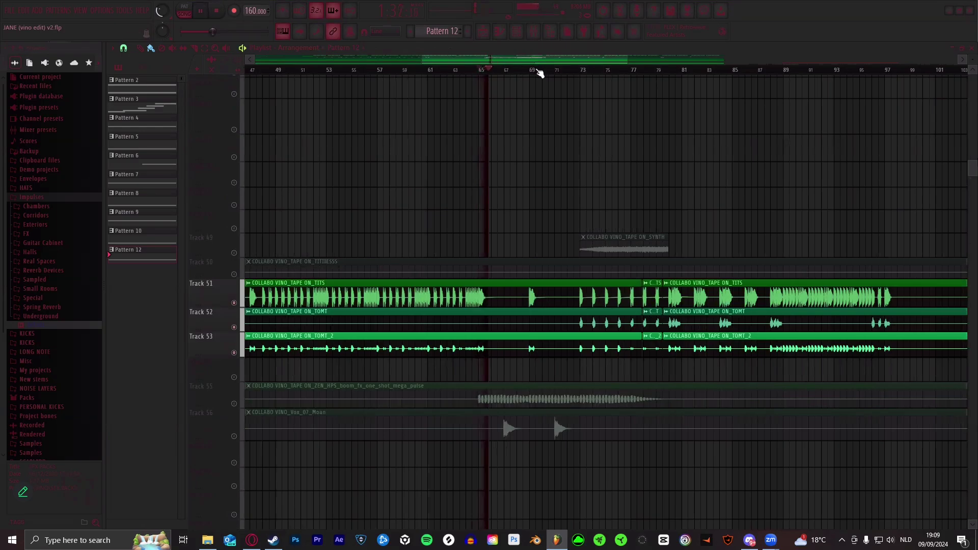
- Continue listening to the vocal stems from bar 78, then skip ahead to the dense hits around bar 88
left_click(574, 70)
left_click(567, 69)
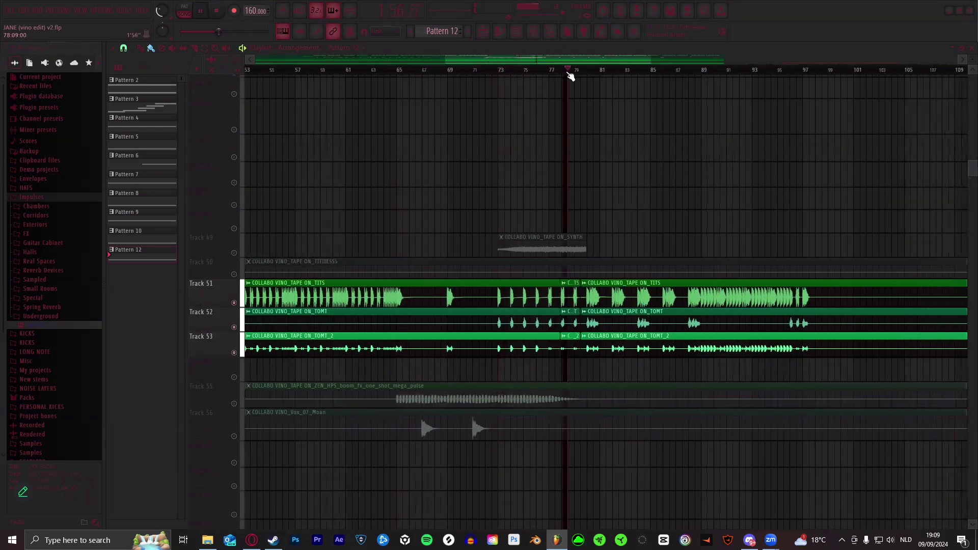
scroll(575, 76, "up", 2)
scroll(574, 76, "up", 4)
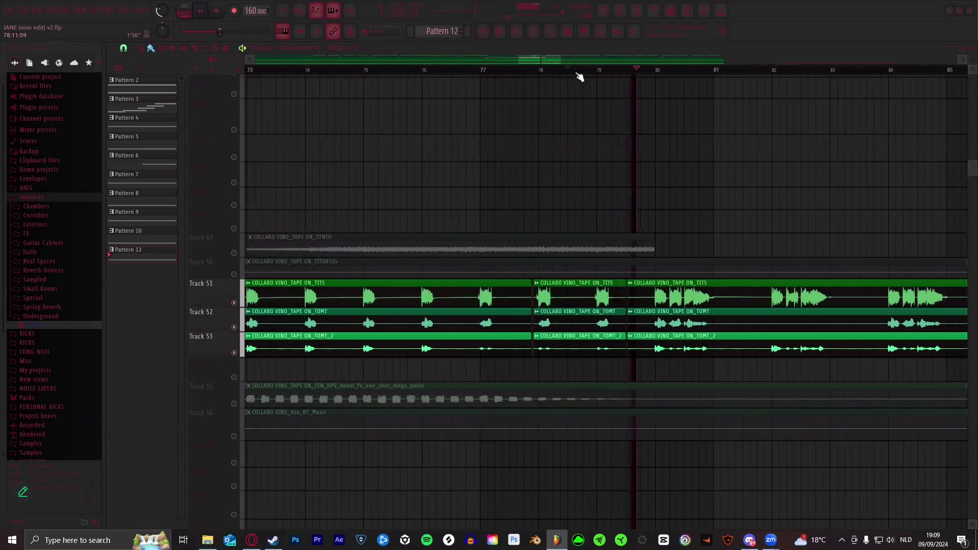
left_click_drag(560, 60, 607, 75)
left_click(604, 71)
scroll(602, 72, "down", 4)
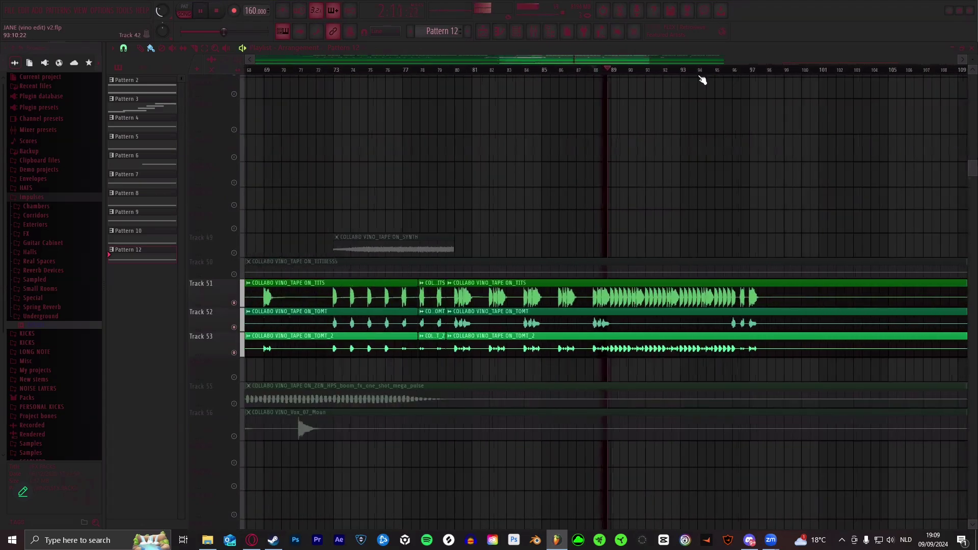
- Listen to the vocal stems from around bar 95, skip ahead to the hits at bar 112, and stop playback
left_click(734, 71)
scroll(734, 75, "down", 4)
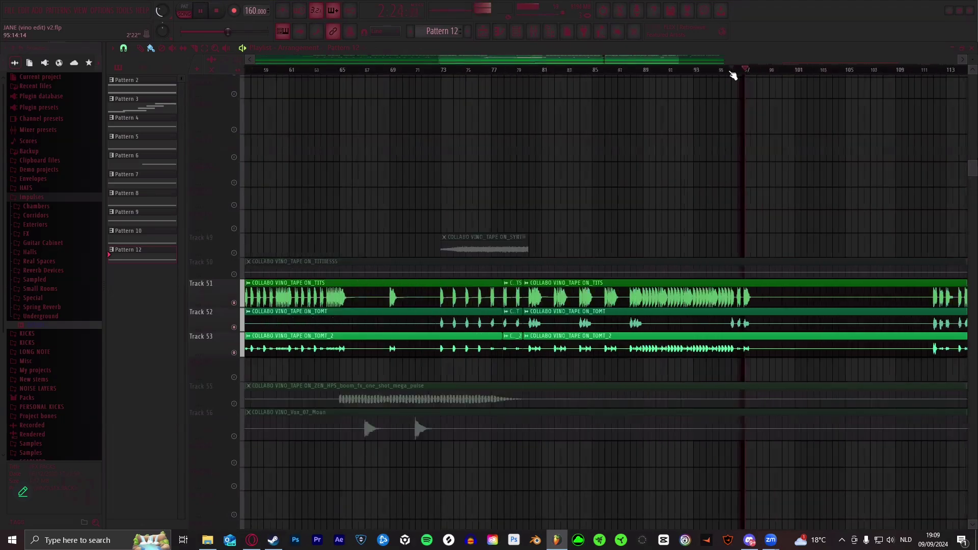
left_click(800, 71)
scroll(800, 74, "up", 3)
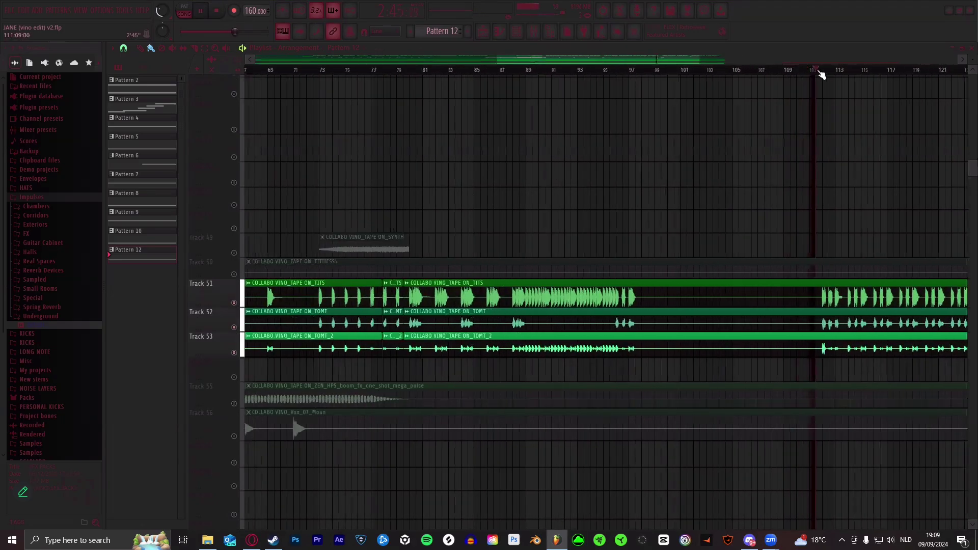
left_click_drag(504, 56, 597, 74)
scroll(593, 74, "up", 6)
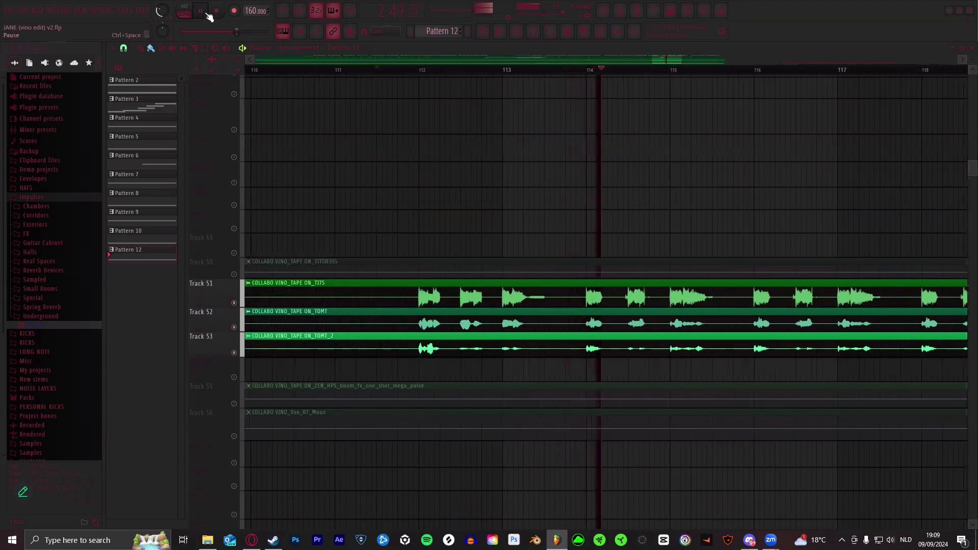
key("space")
- Select the time range from bar 112 to about three quarters through bar 113 and play the vocal hits inside it
left_click(420, 71)
left_click_drag(422, 70, 552, 77)
left_click(618, 140)
key("ctrl+z")
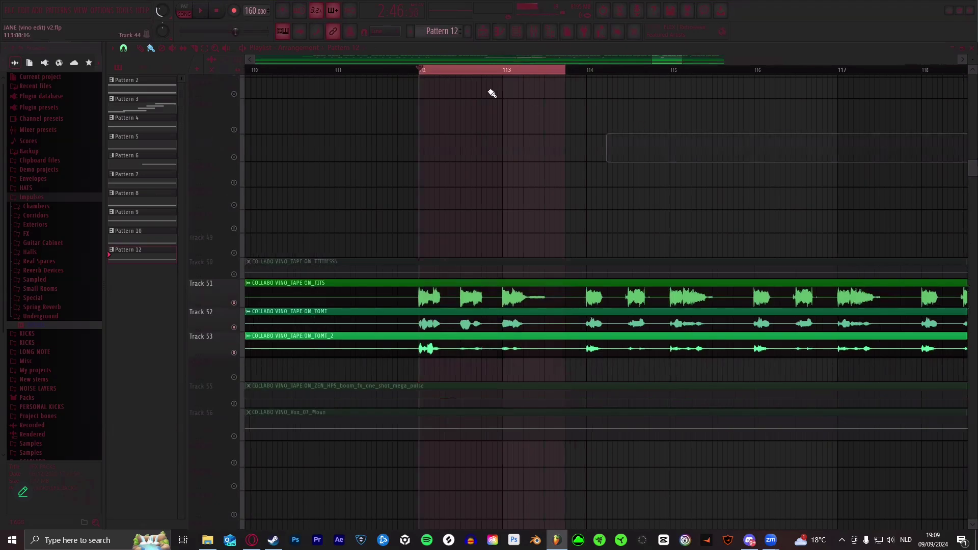
left_click(203, 13)
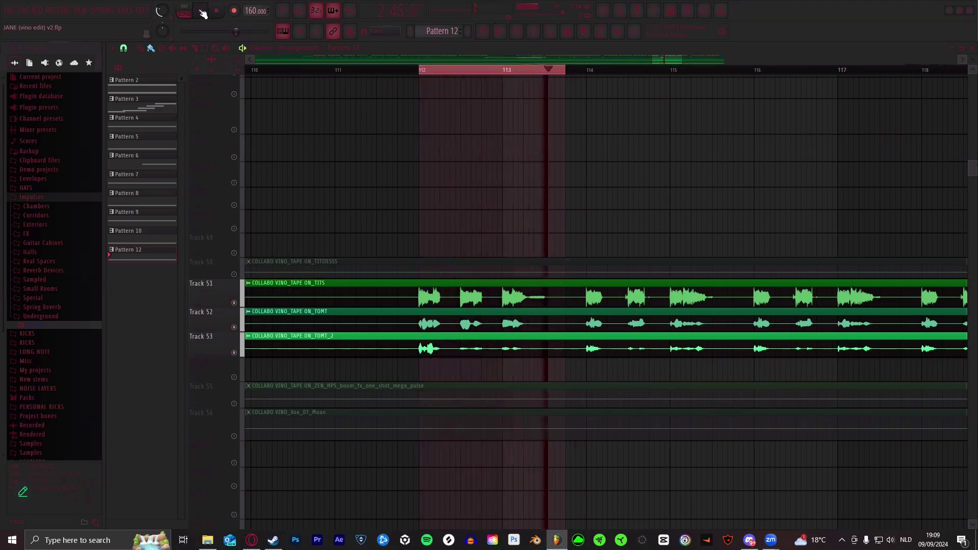
key("space")
- Narrow the time selection to the tail of the vocal hit late in bar 113 and play that part
scroll(488, 72, "up", 4)
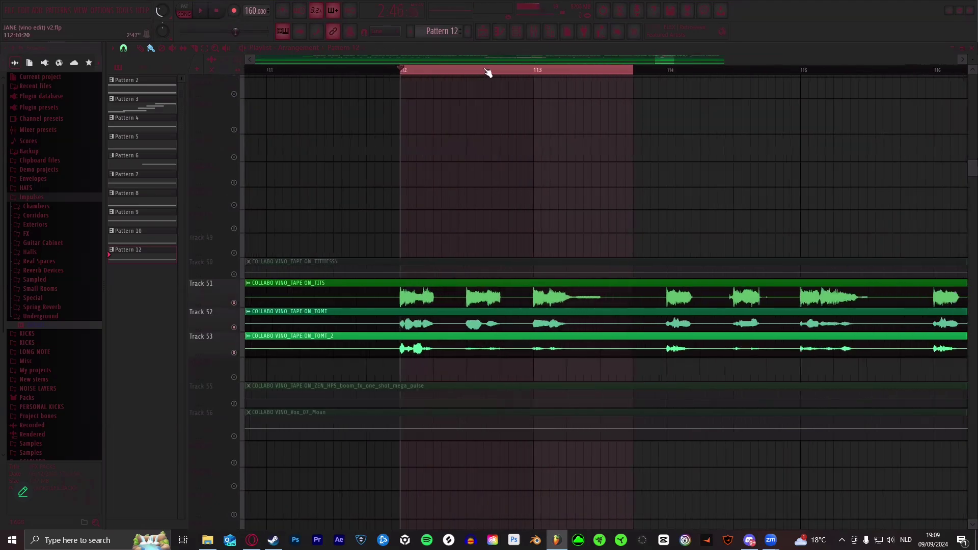
scroll(489, 72, "down", 1)
left_click_drag(660, 63, 627, 74)
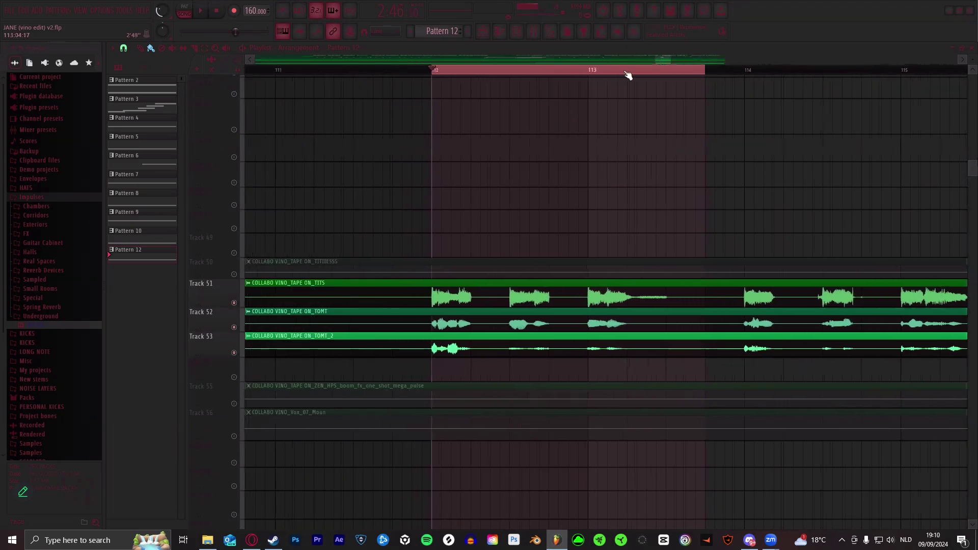
left_click(629, 72)
scroll(645, 73, "up", 1)
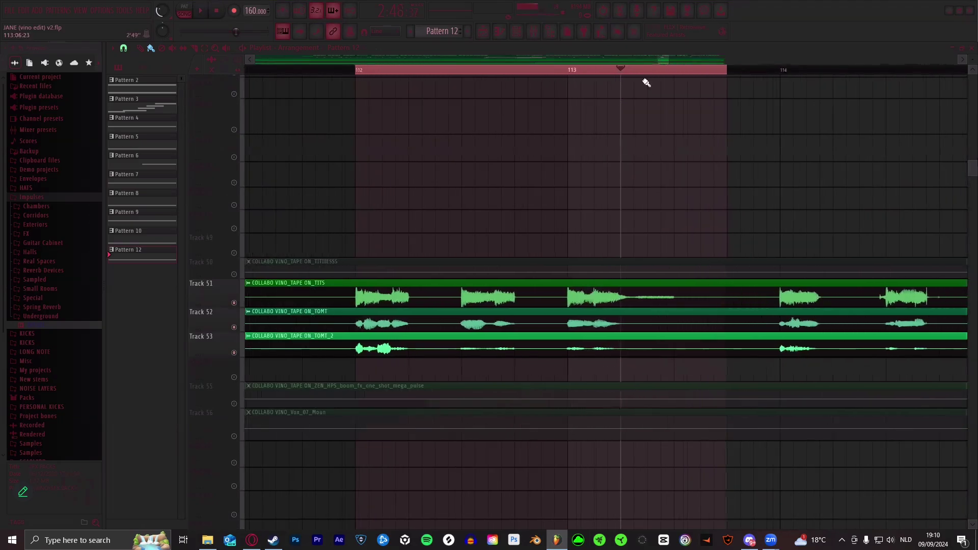
left_click_drag(357, 72, 639, 74)
left_click(203, 10)
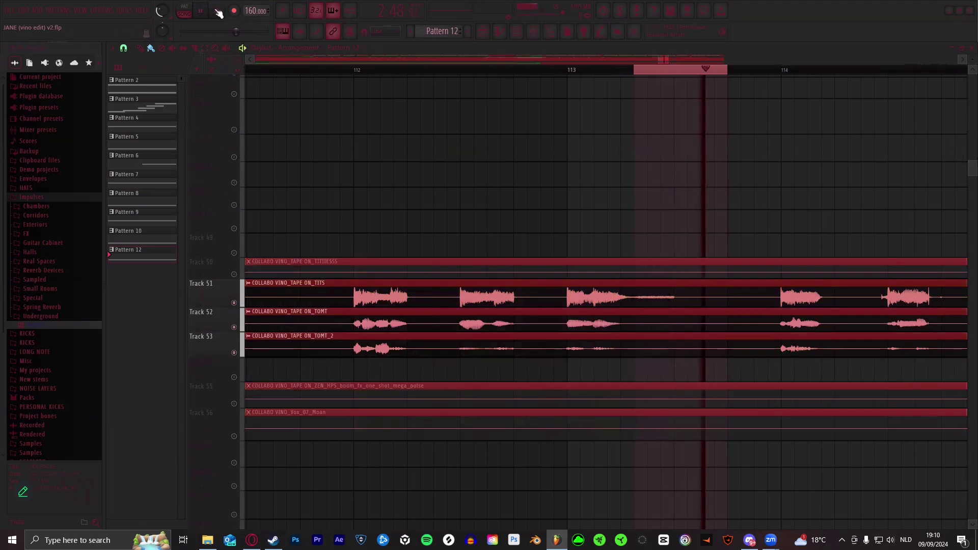
key("space")
- Extend the time selection back to bar 112 and deselect the clips
left_click_drag(640, 73, 347, 87)
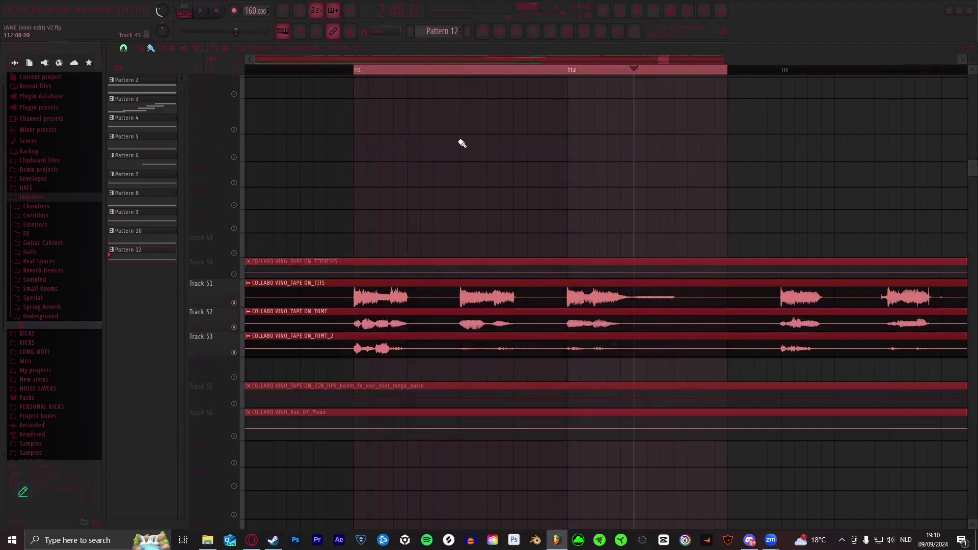
left_click(462, 143)
scroll(465, 74, "down", 10)
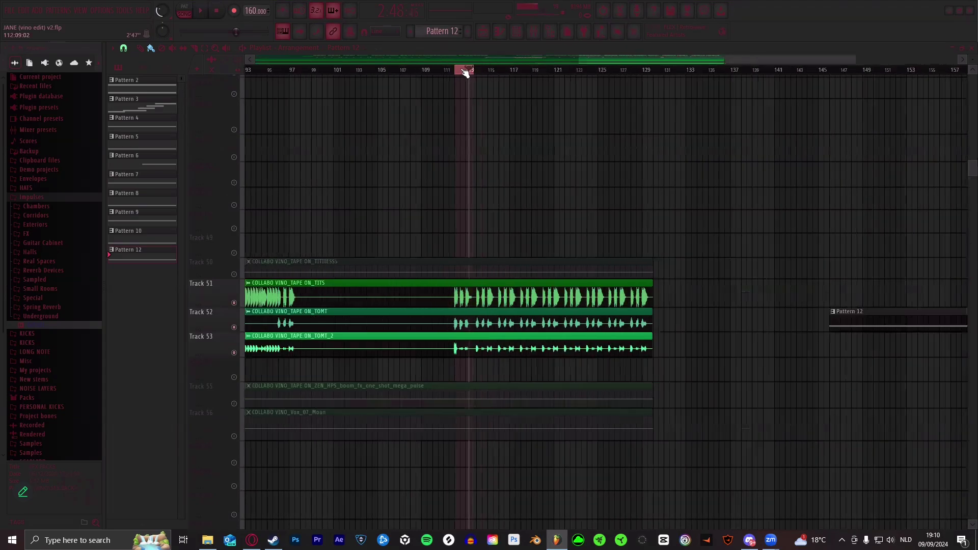
- Unmute Track 50 and return the playhead to the start of the song
left_click_drag(640, 59, 284, 57)
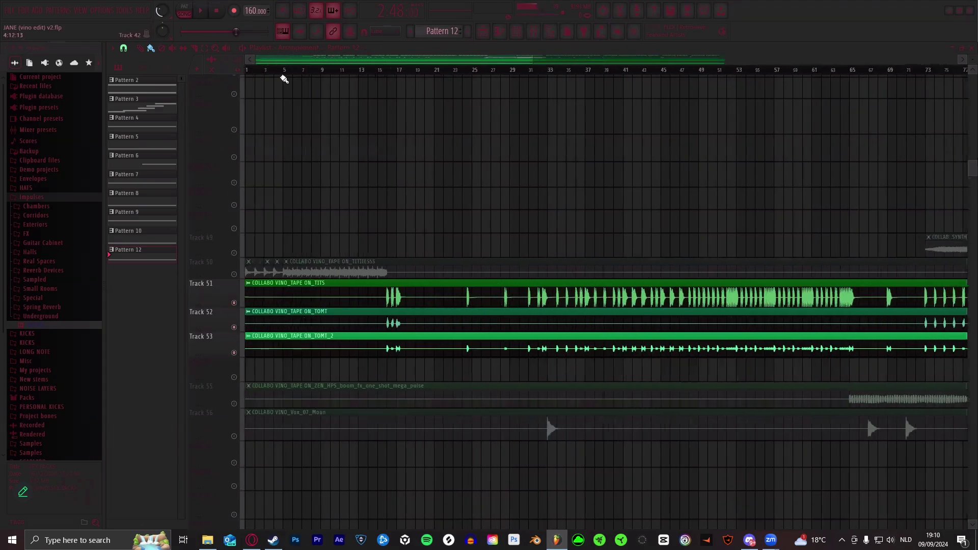
left_click(235, 275)
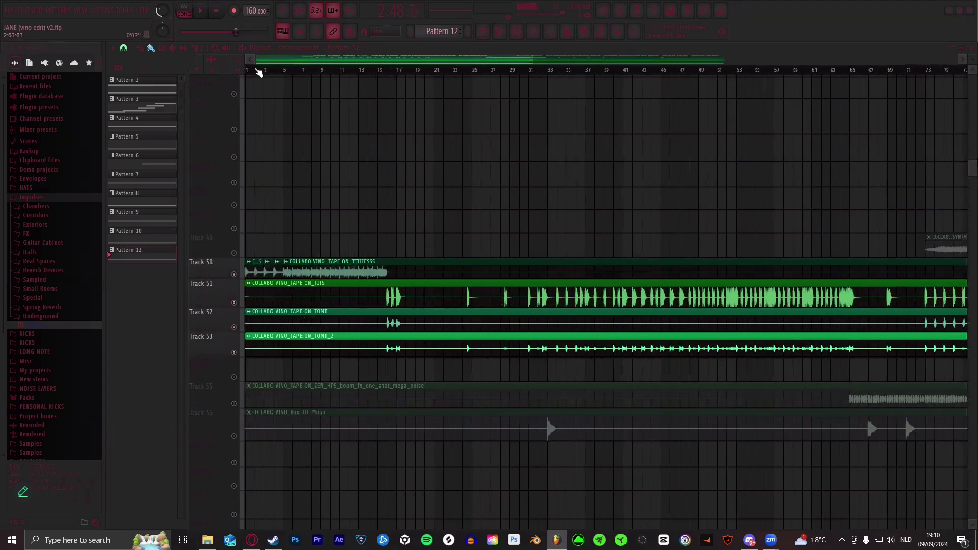
left_click_drag(259, 72, 229, 68)
- Unmute the Distorted & Insane Music Loop 003 on Track 30 and increase that track's height
scroll(326, 97, "up", 3)
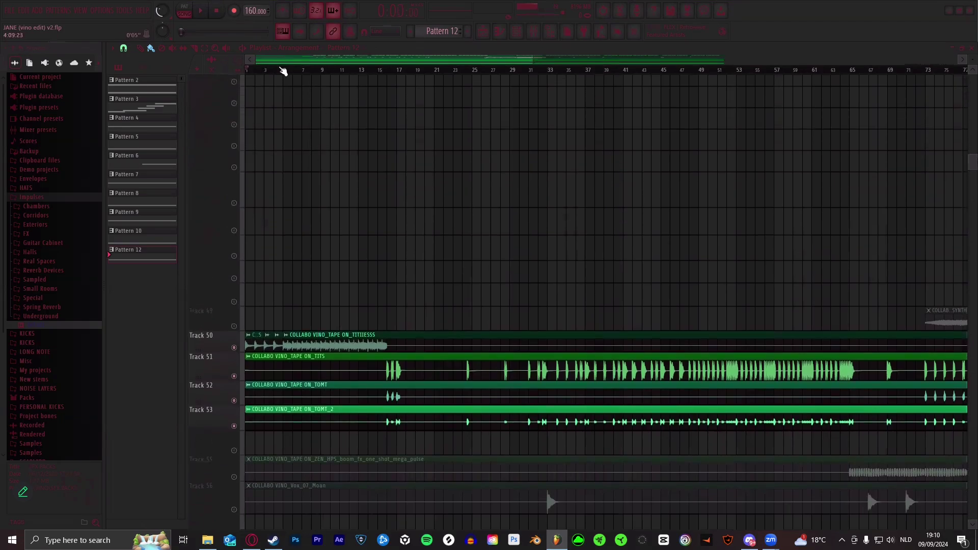
scroll(282, 71, "up", 5)
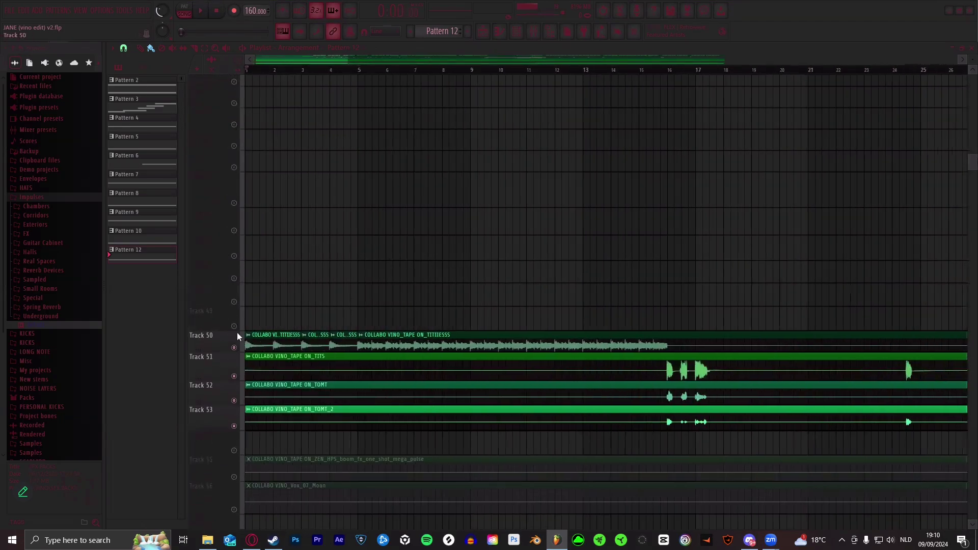
scroll(304, 198, "up", 12)
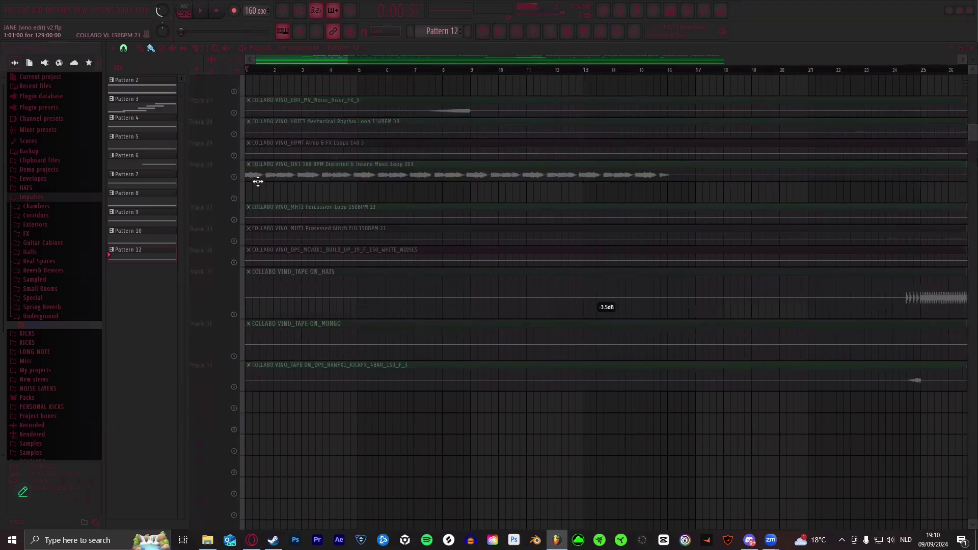
scroll(250, 204, "up", 2)
left_click(234, 224)
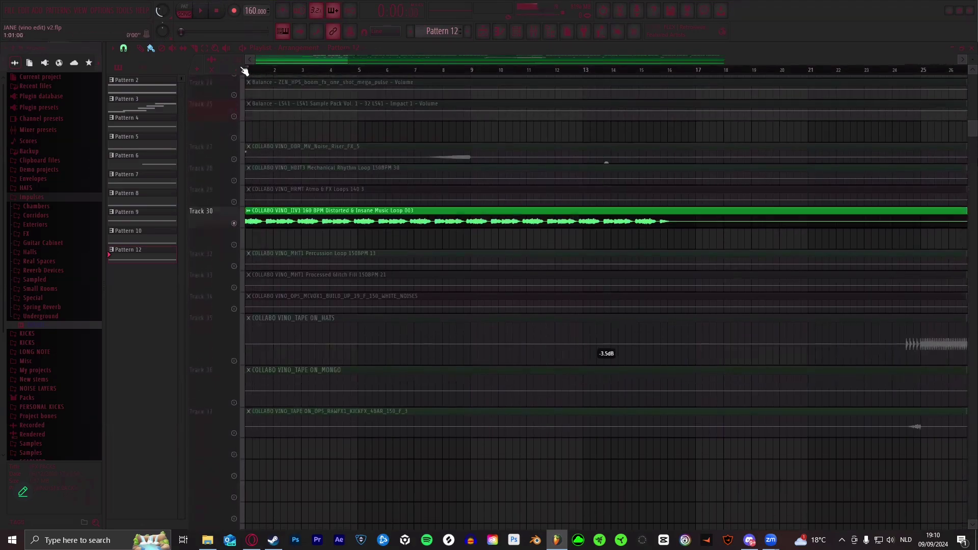
scroll(265, 73, "up", 3)
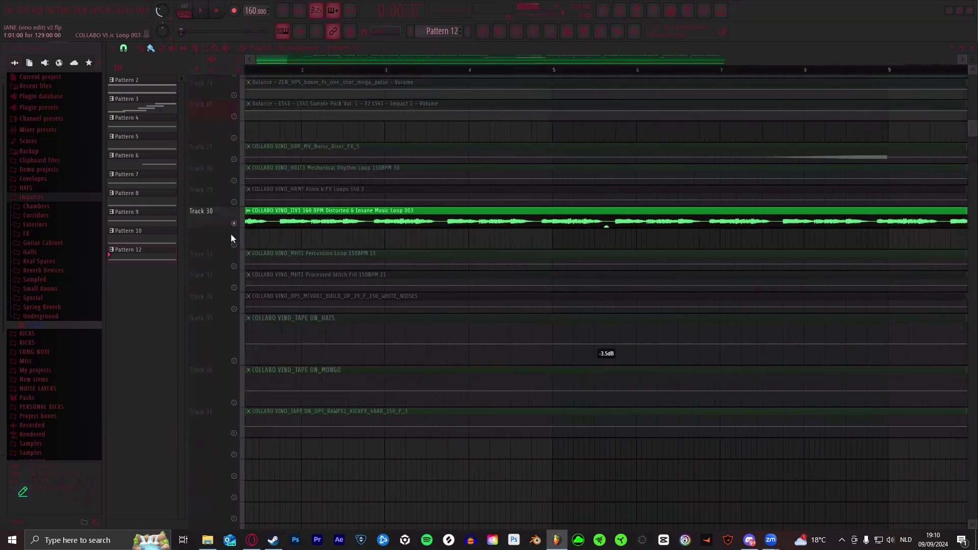
left_click_drag(220, 227, 220, 258)
scroll(271, 72, "down", 3)
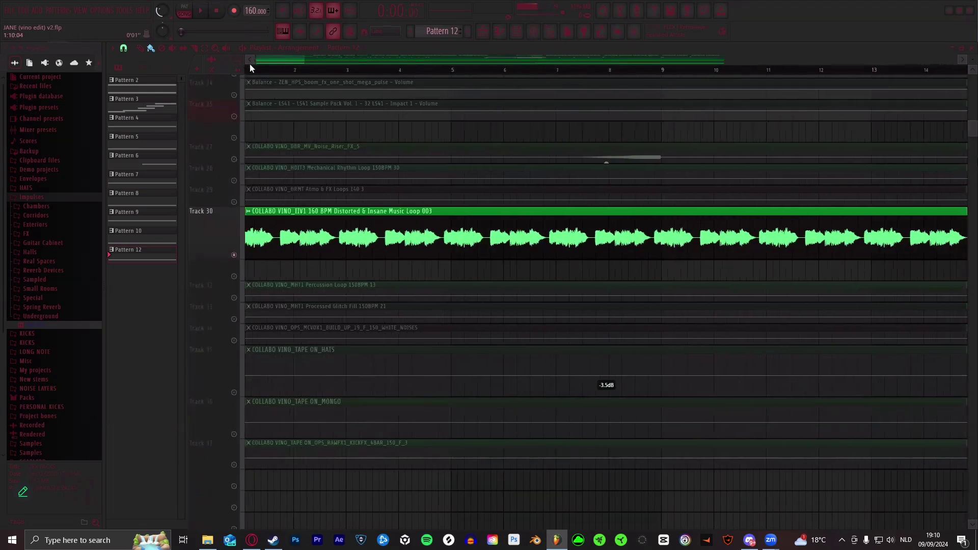
- Play the intro from bar 1 with the Track 30 loop and vocal stems, following the clips up to about bar 9
left_click(202, 11)
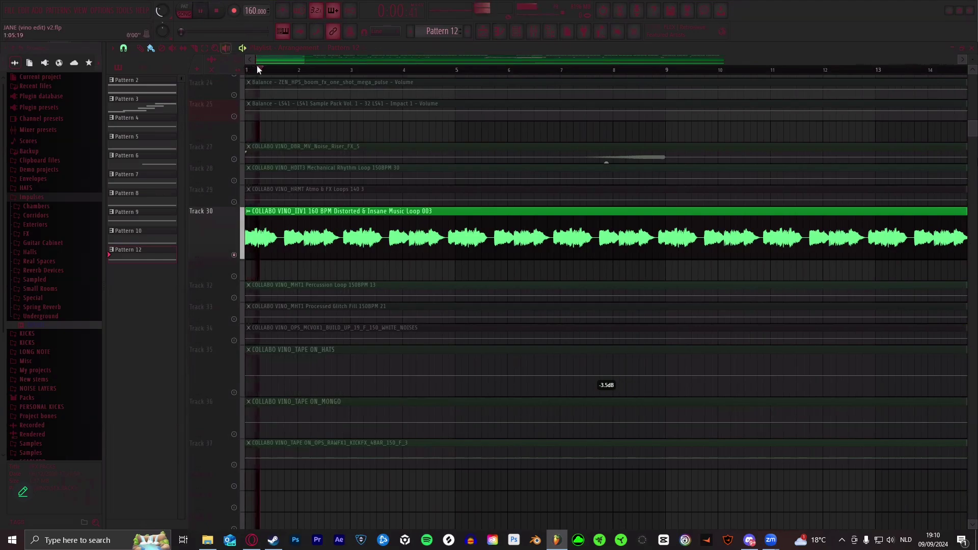
scroll(295, 72, "down", 3)
scroll(297, 74, "down", 5)
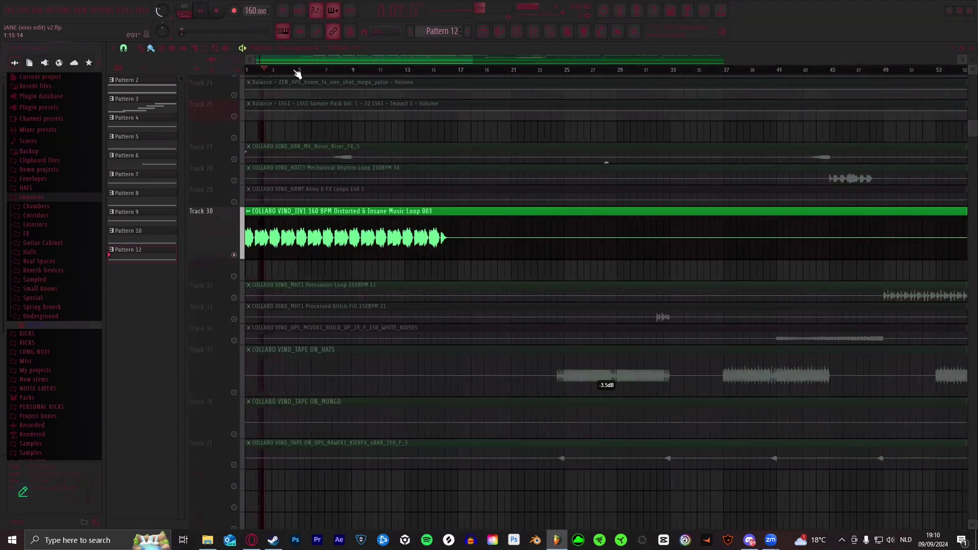
scroll(382, 224, "down", 10)
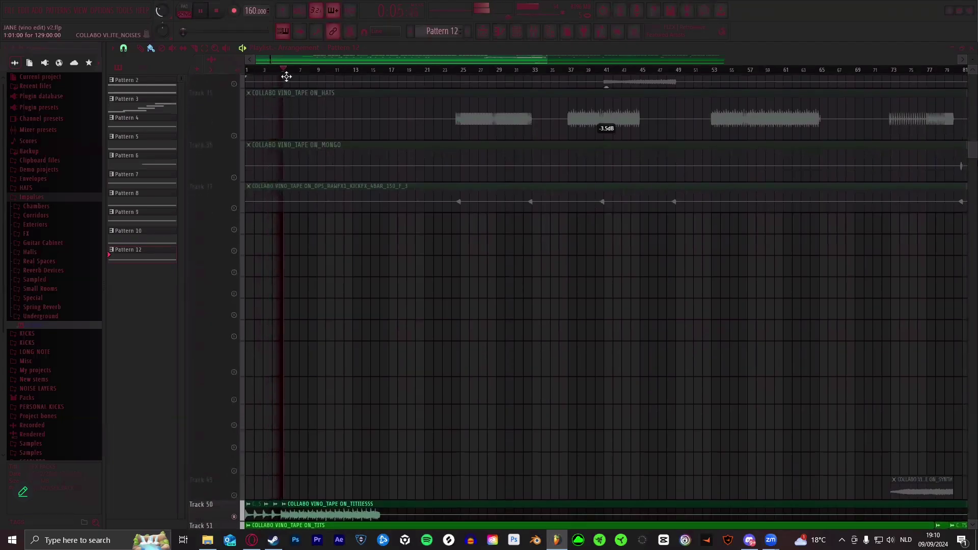
scroll(301, 74, "up", 2)
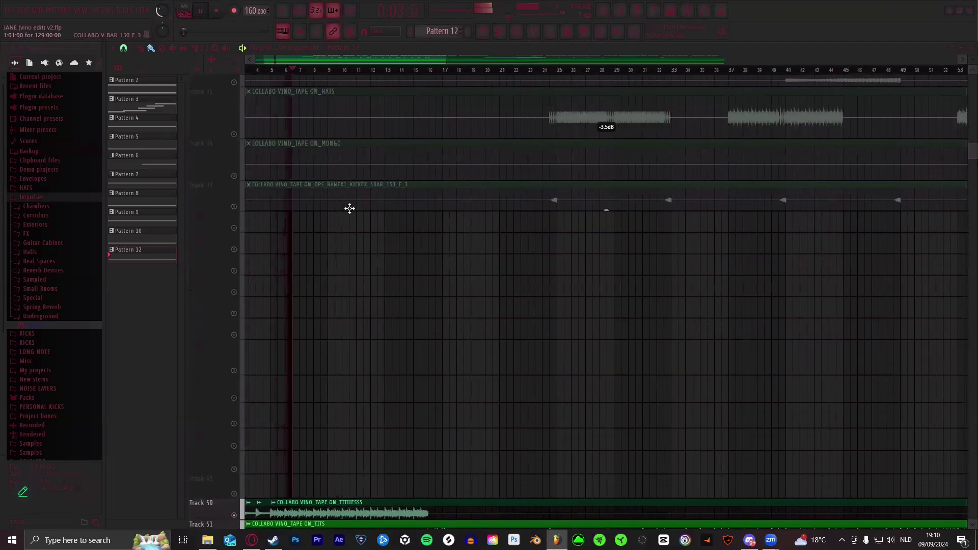
scroll(350, 207, "down", 5)
scroll(330, 73, "up", 3)
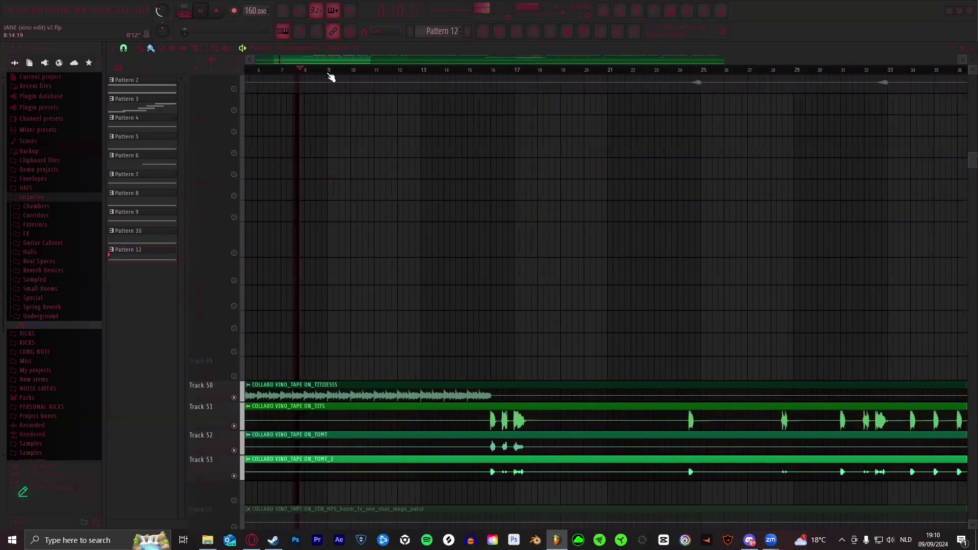
scroll(360, 173, "down", 5)
scroll(362, 170, "up", 5)
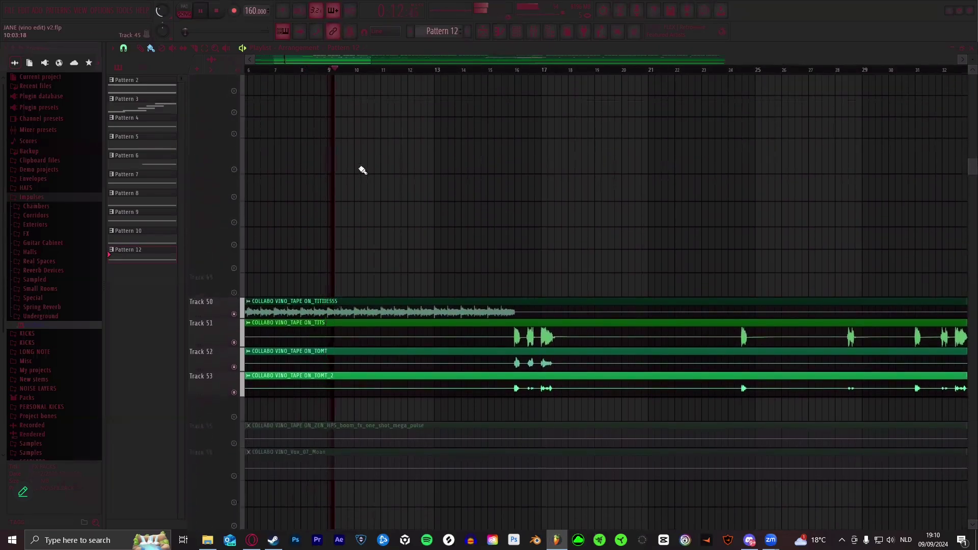
- Unmute Track 8 and Track 7 with the JAZZY JOWI intro kicks
scroll(339, 151, "up", 6)
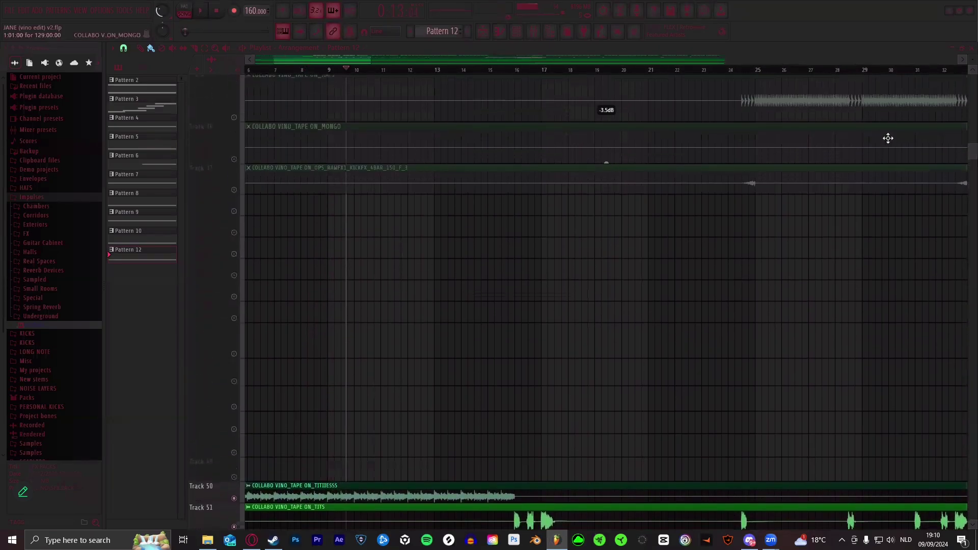
left_click_drag(972, 155, 952, 82)
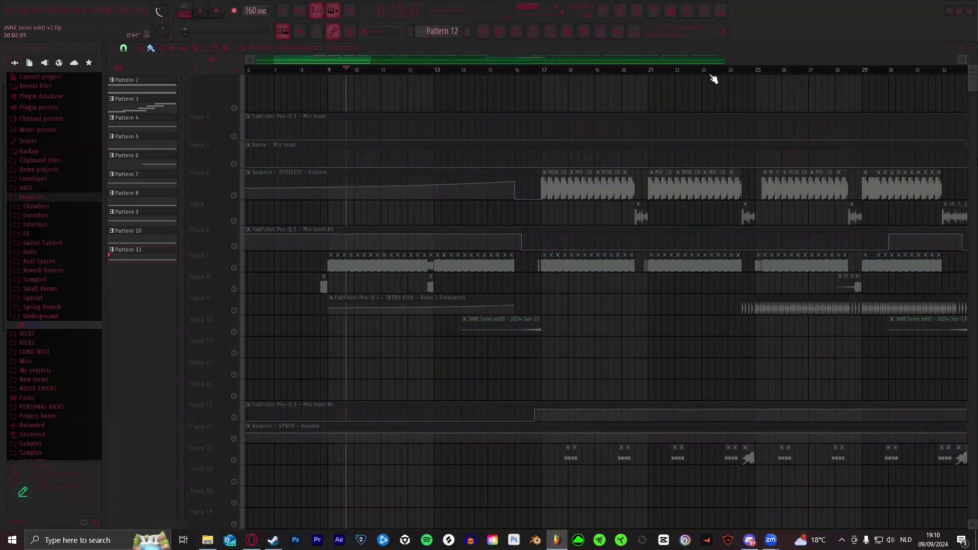
scroll(326, 73, "up", 6)
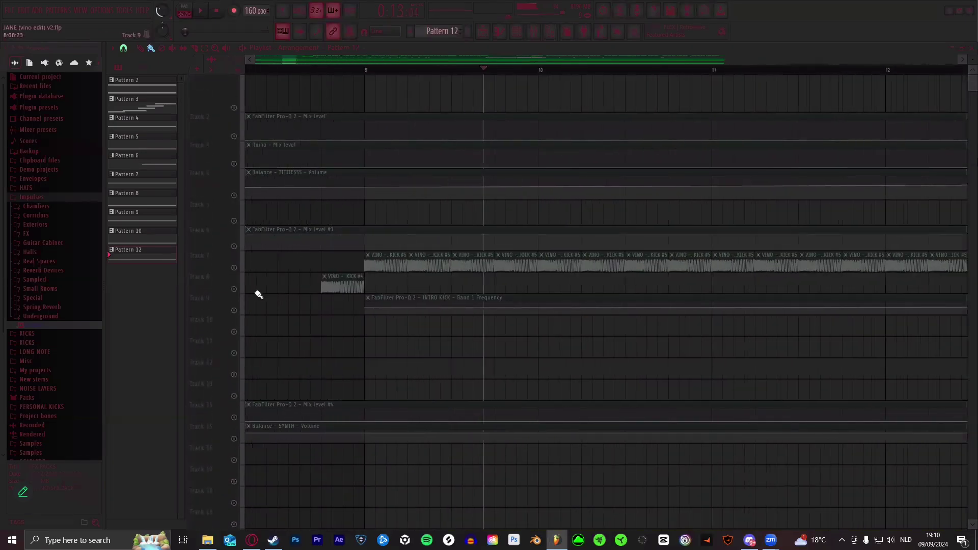
left_click(234, 289)
left_click(234, 267)
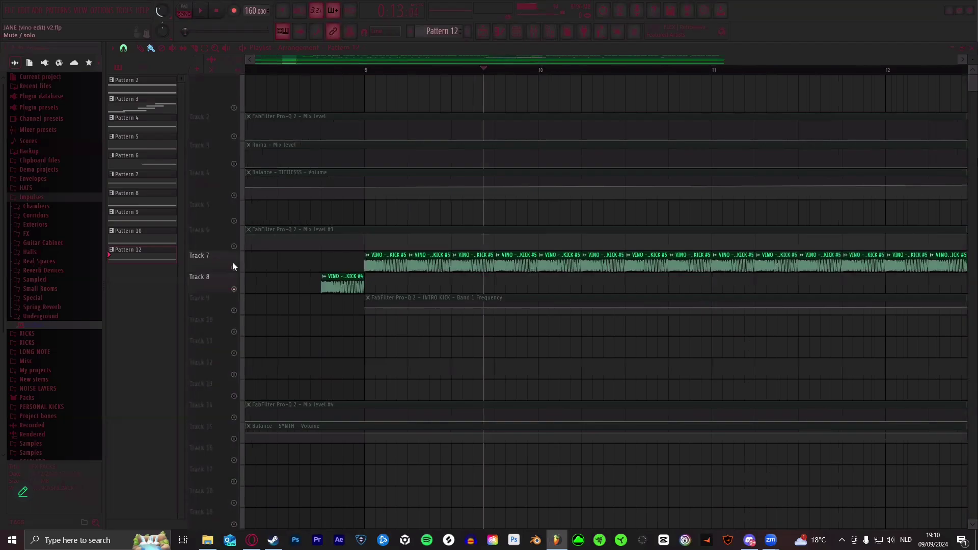
- Place the playhead at the single kick clip on Track 8 just before bar 9 and play it briefly
left_click(323, 70)
scroll(321, 71, "up", 3)
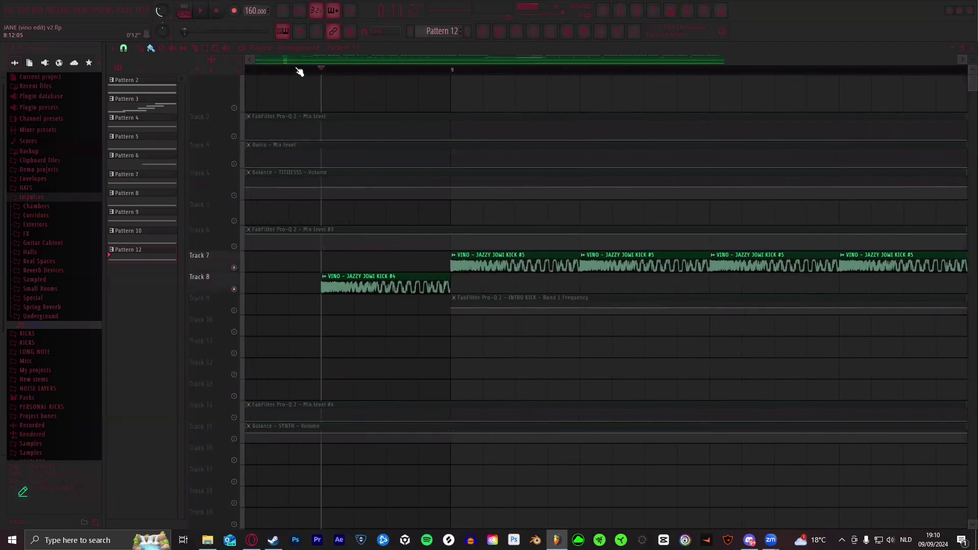
scroll(293, 64, "down", 4)
left_click(202, 11)
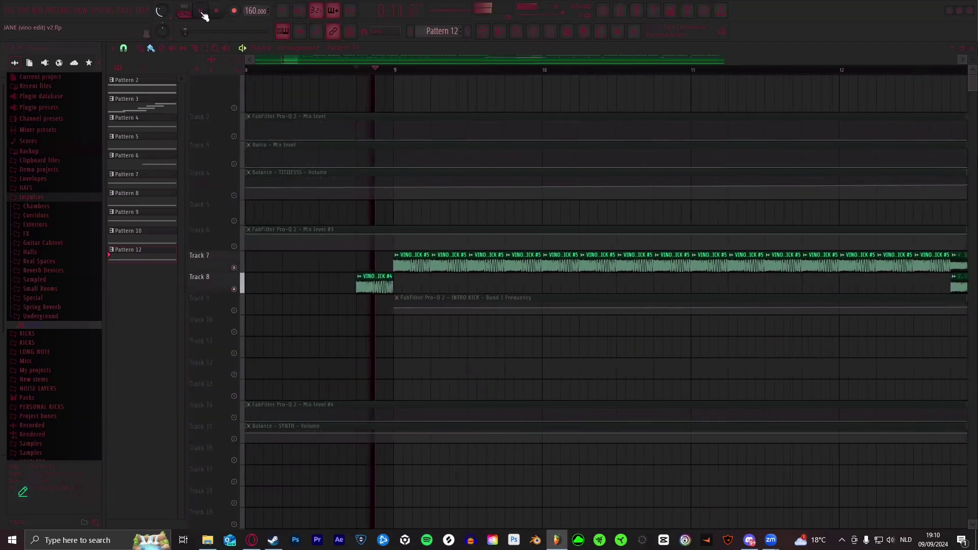
key("space")
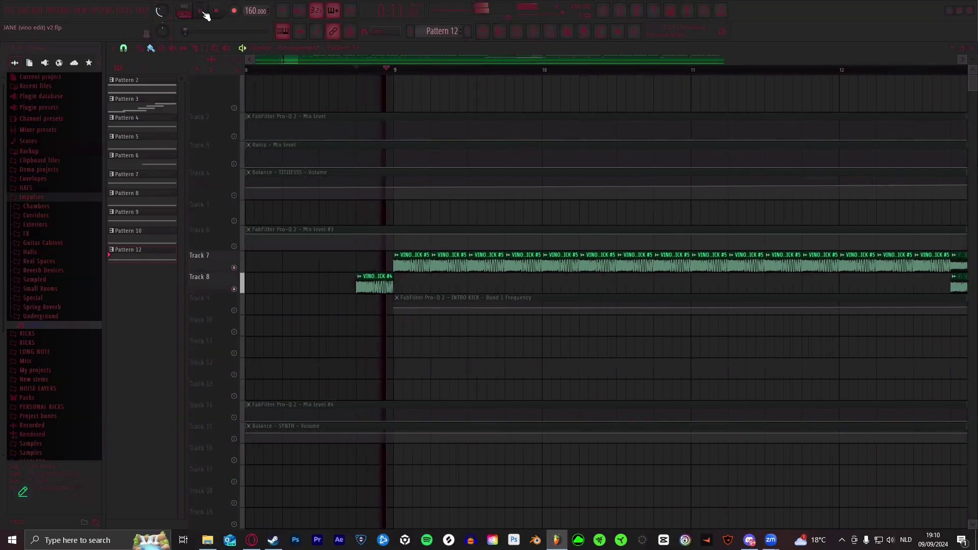
scroll(301, 59, "down", 5)
- Select the time range of the single JAZZY JOWI KICK #4 clip on Track 8, ending at bar 9
key("Home")
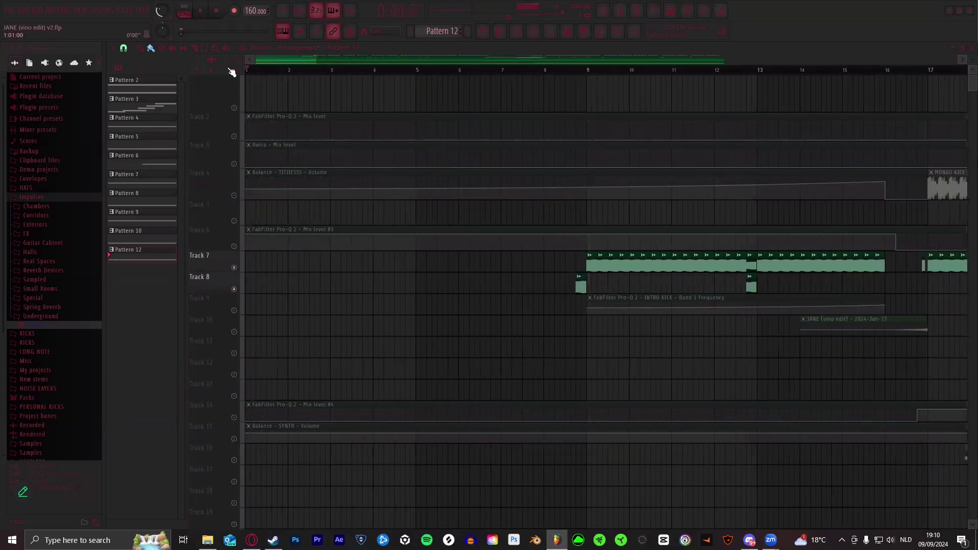
left_click(566, 70)
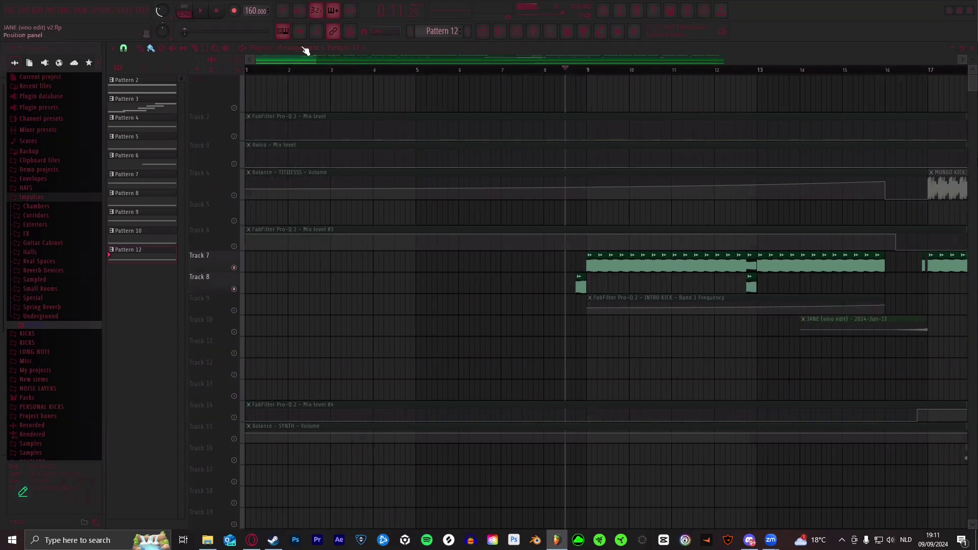
scroll(297, 59, "right", 5)
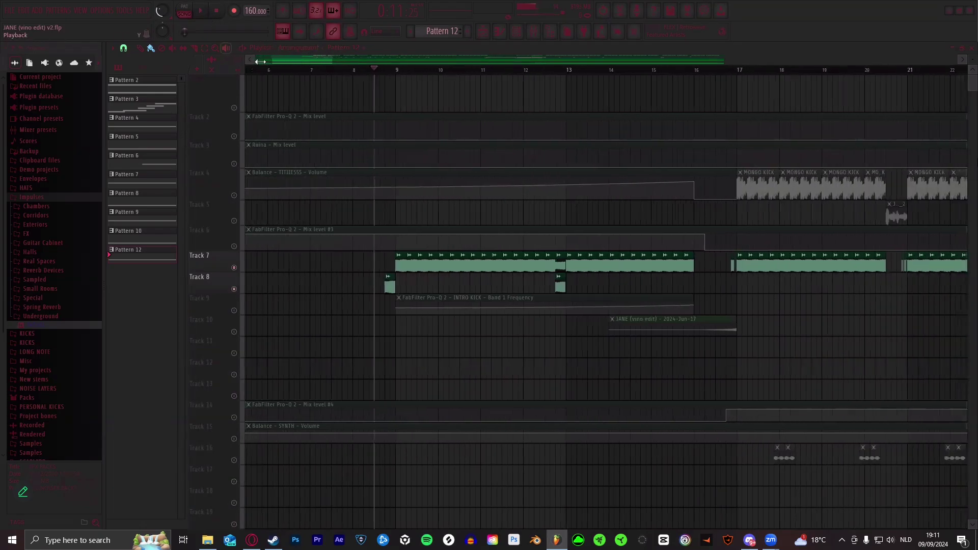
left_click_drag(260, 61, 406, 79)
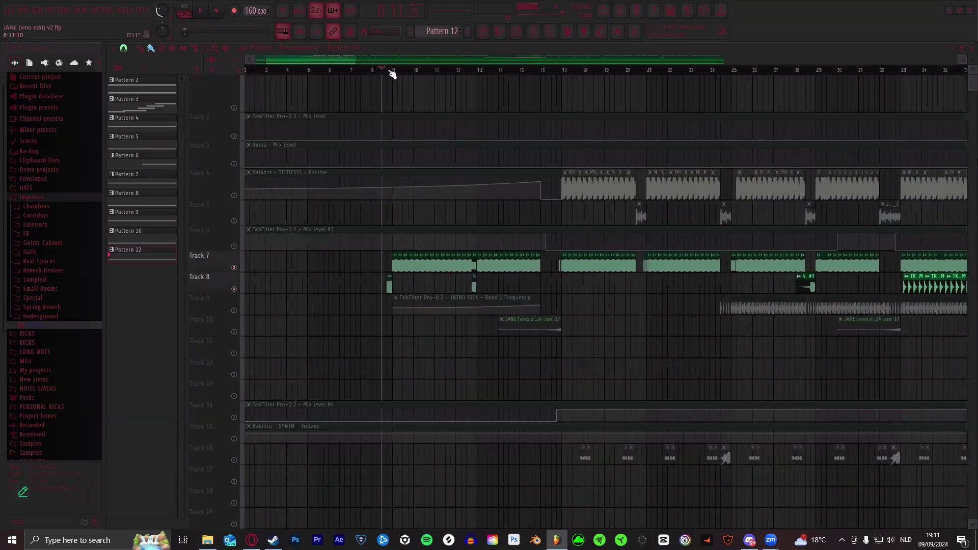
scroll(393, 74, "up", 10)
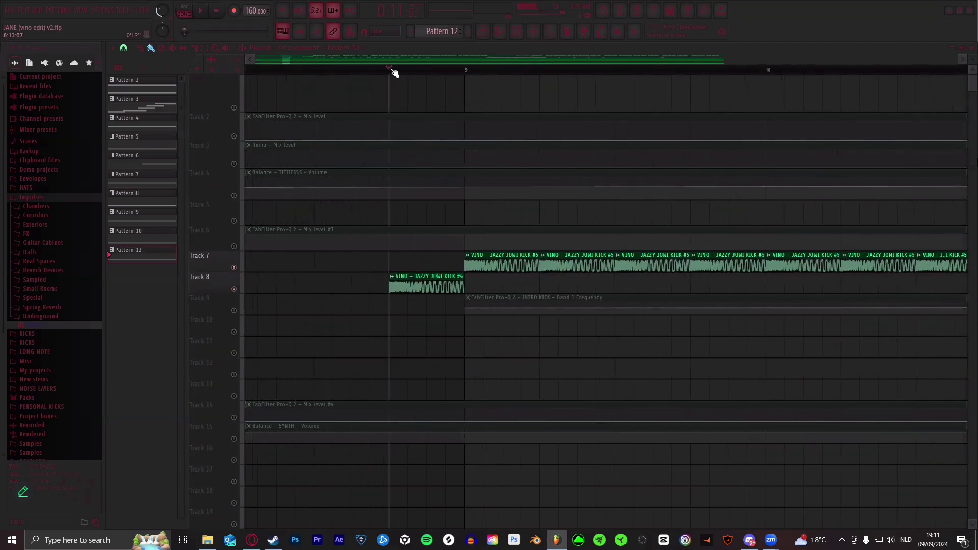
left_click_drag(390, 71, 464, 72)
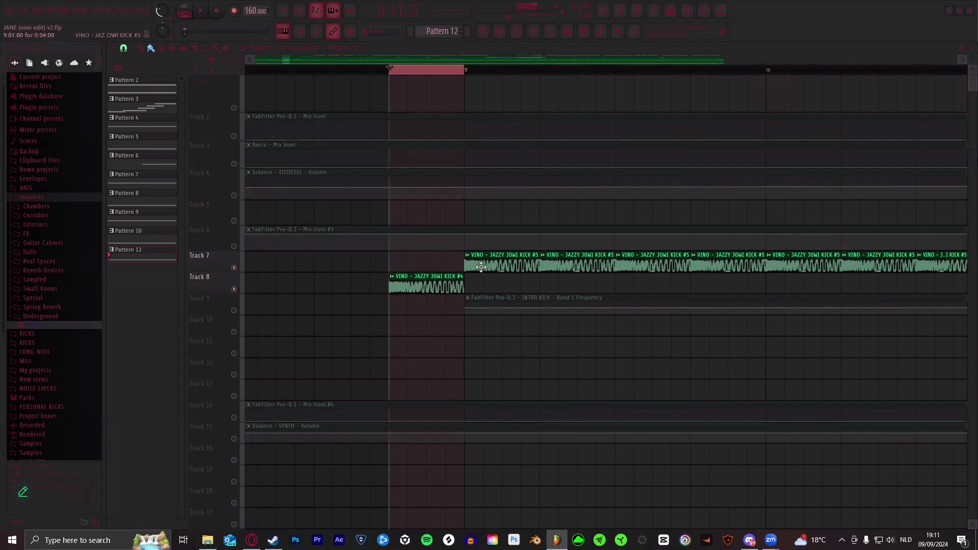
- Examine the Gross Beat effect on the STUTTER KICK mixer track, and play the selected kick clip
left_click(433, 284)
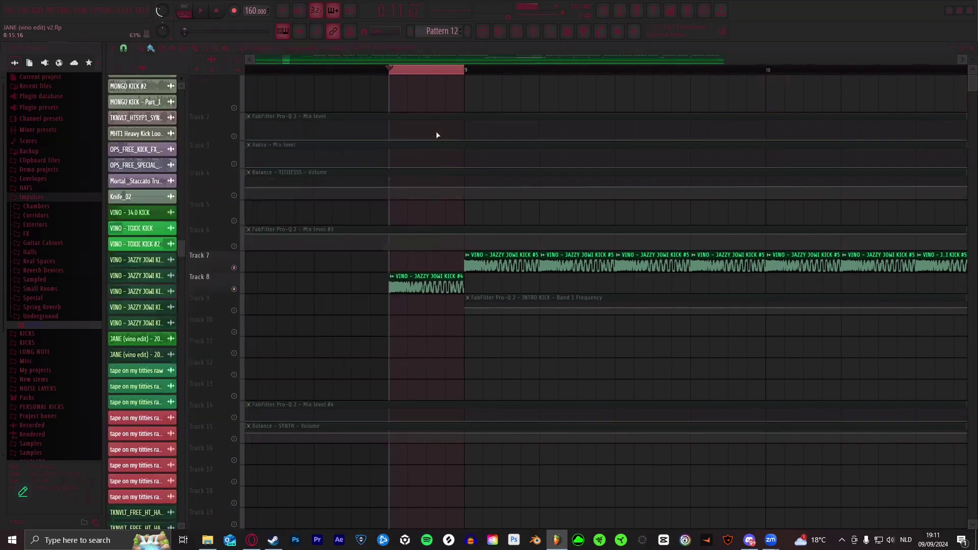
left_click(536, 32)
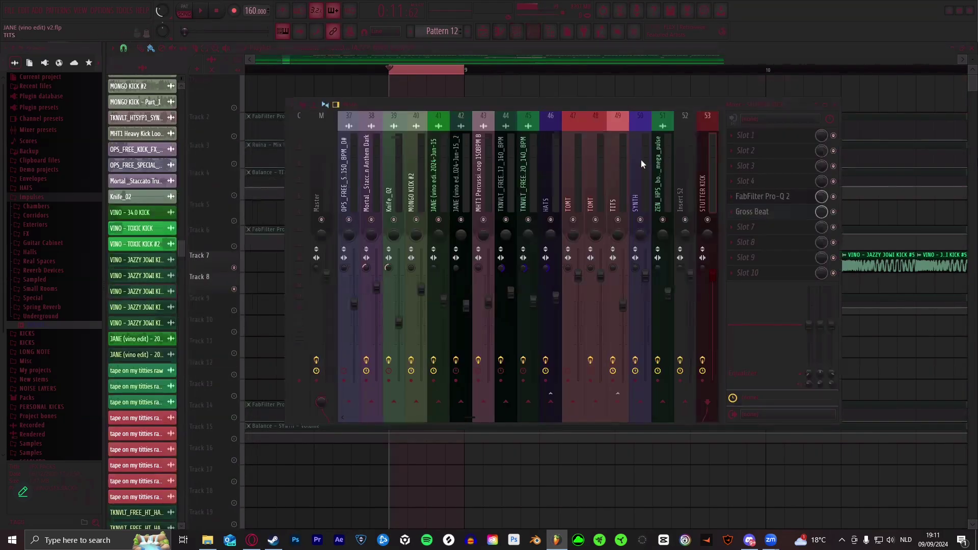
left_click(756, 212)
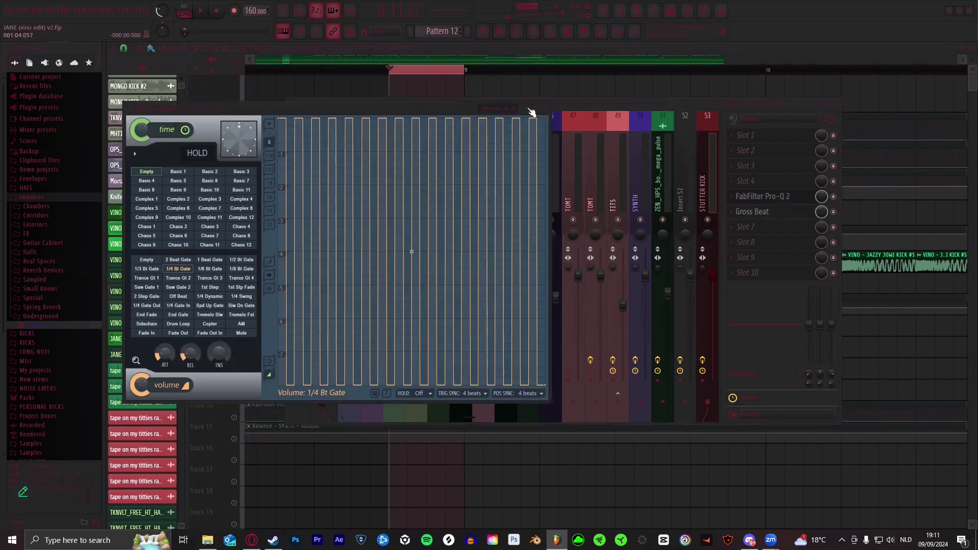
left_click(525, 49)
left_click(206, 16)
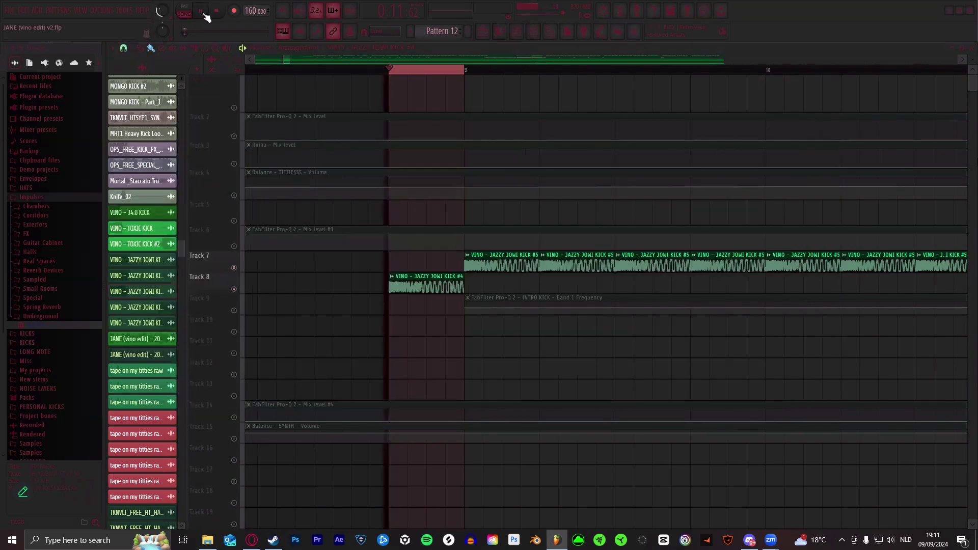
key("space")
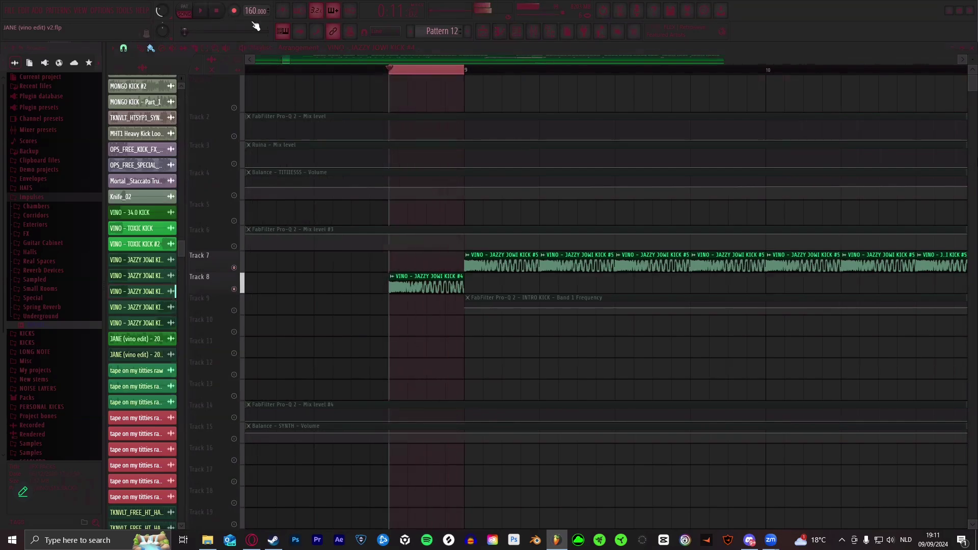
- Clear the time selection around the kick clip and place the playhead at bar 7
scroll(421, 74, "down", 5)
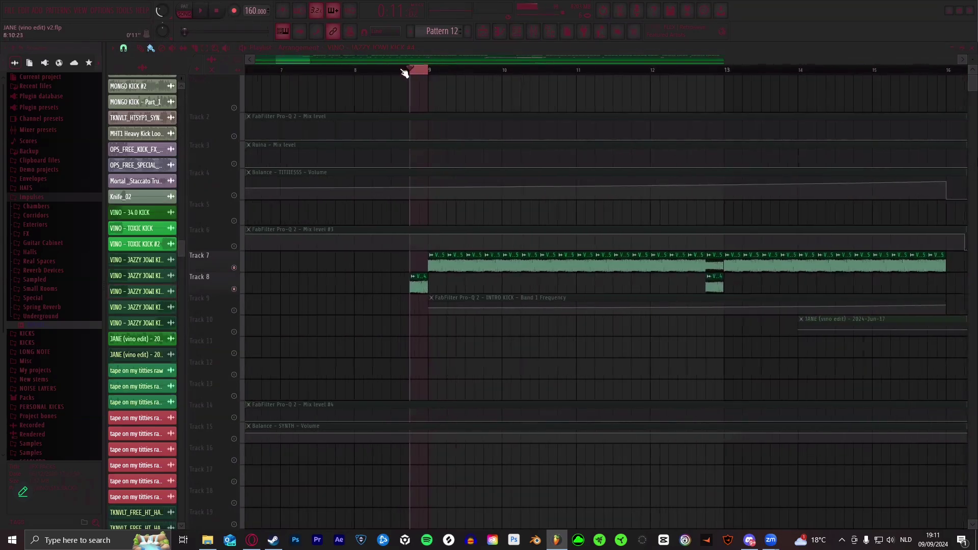
left_click(364, 72)
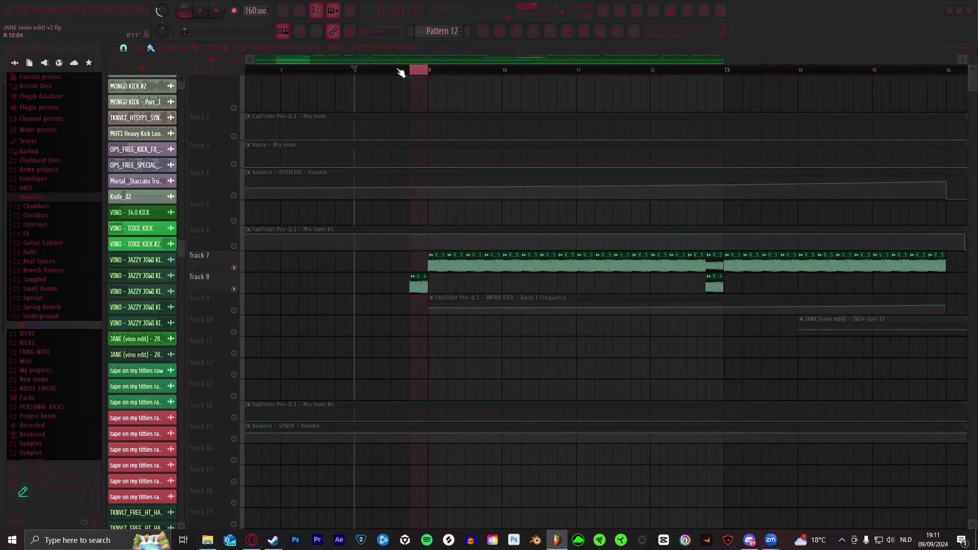
mouse_move(291, 60)
left_mouse_down()
mouse_move(259, 76)
mouse_move(301, 58)
left_mouse_up()
left_click(352, 71)
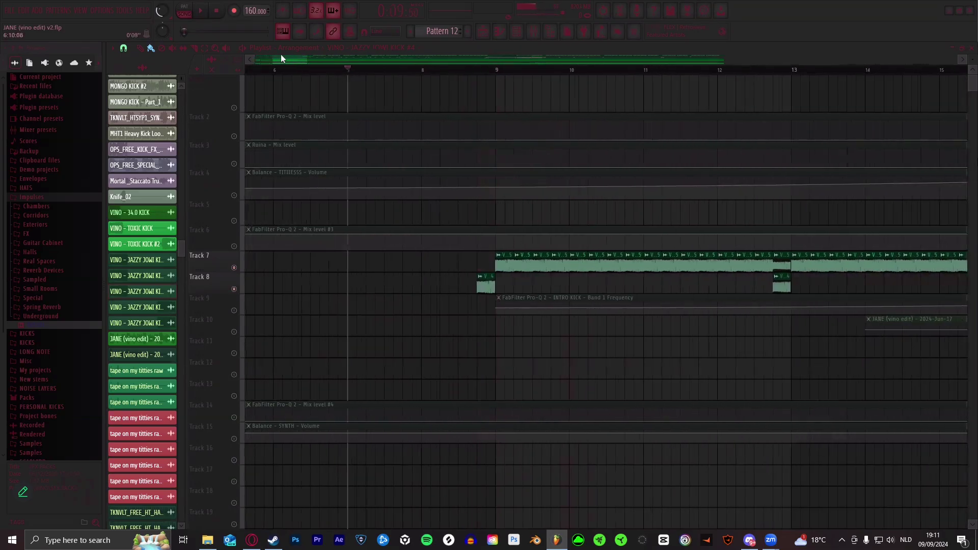
left_click_drag(396, 75, 265, 55)
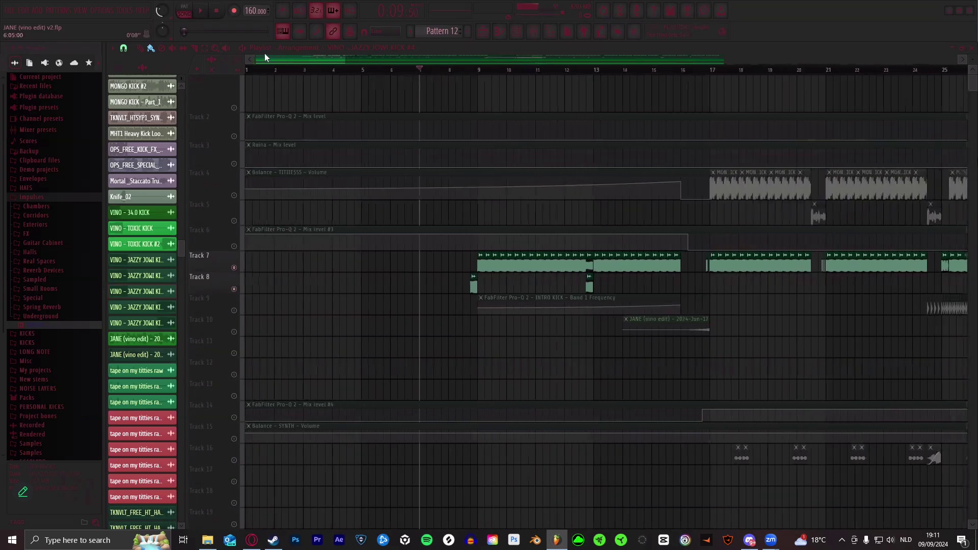
scroll(478, 74, "down", 1)
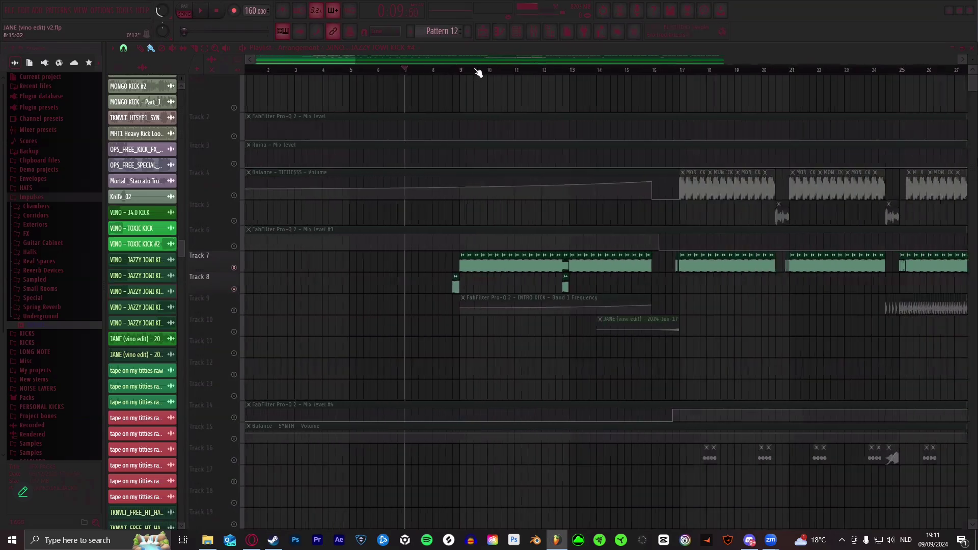
- Place the playhead at the start of the Track 8 kick clip just before bar 9
scroll(636, 278, "down", 1)
scroll(602, 254, "down", 2)
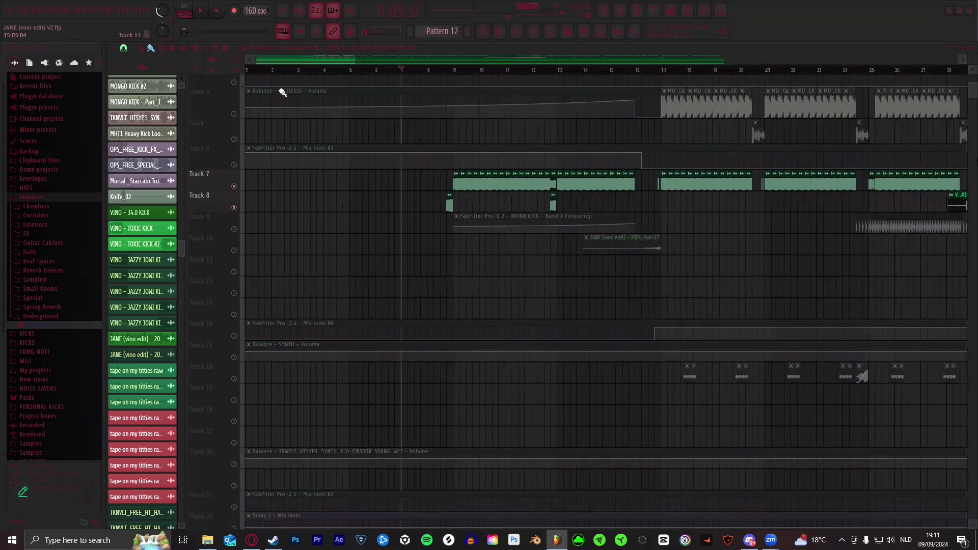
scroll(283, 92, "down", 1)
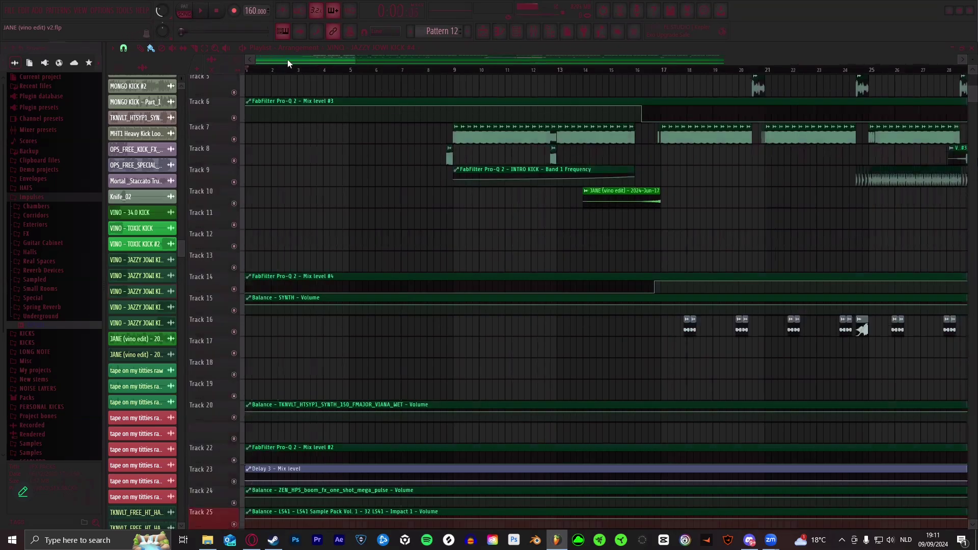
scroll(283, 74, "down", 3)
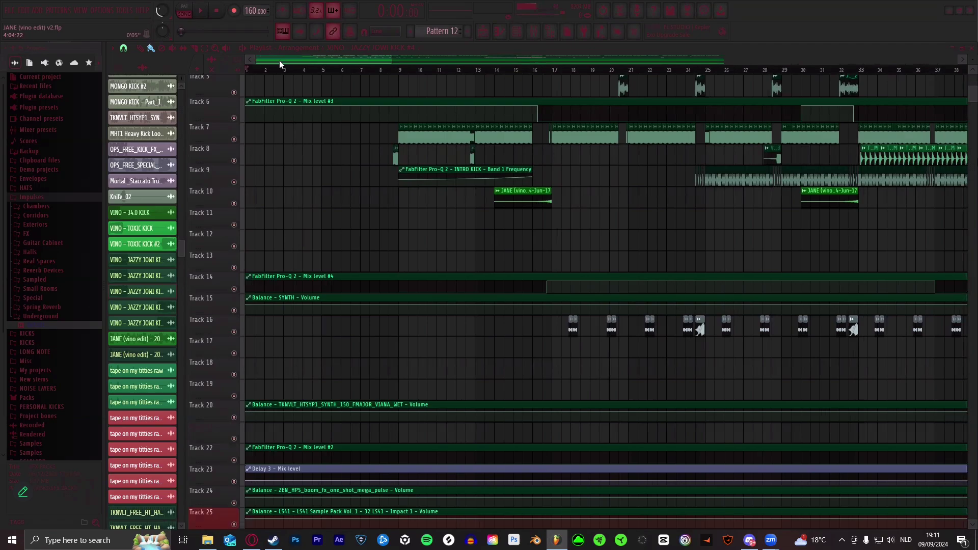
scroll(306, 72, "down", 1)
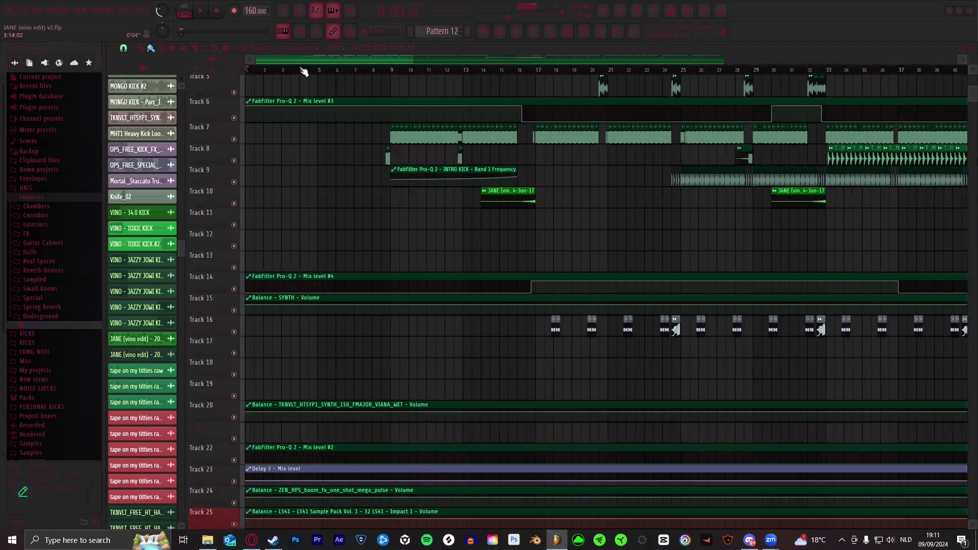
scroll(387, 181, "up", 2)
scroll(352, 69, "down", 3)
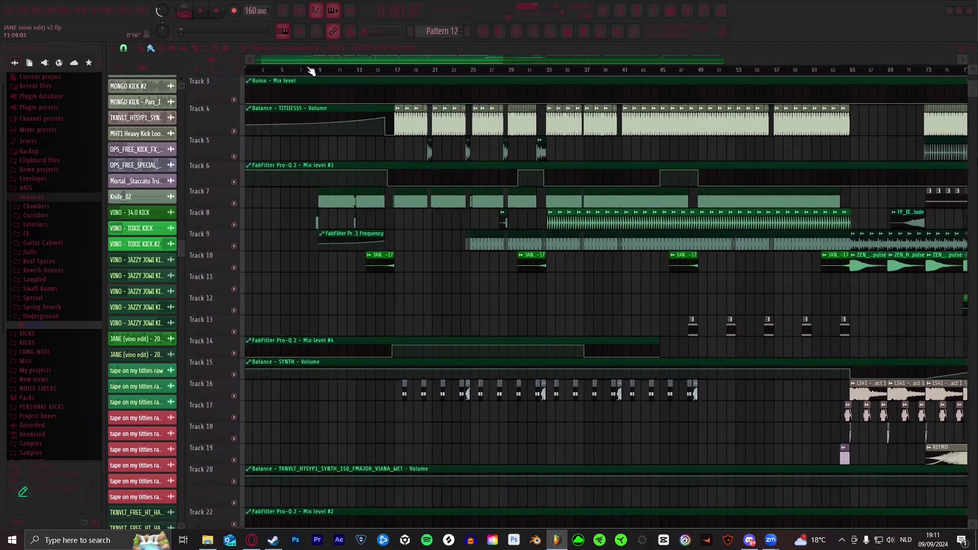
scroll(406, 74, "up", 6)
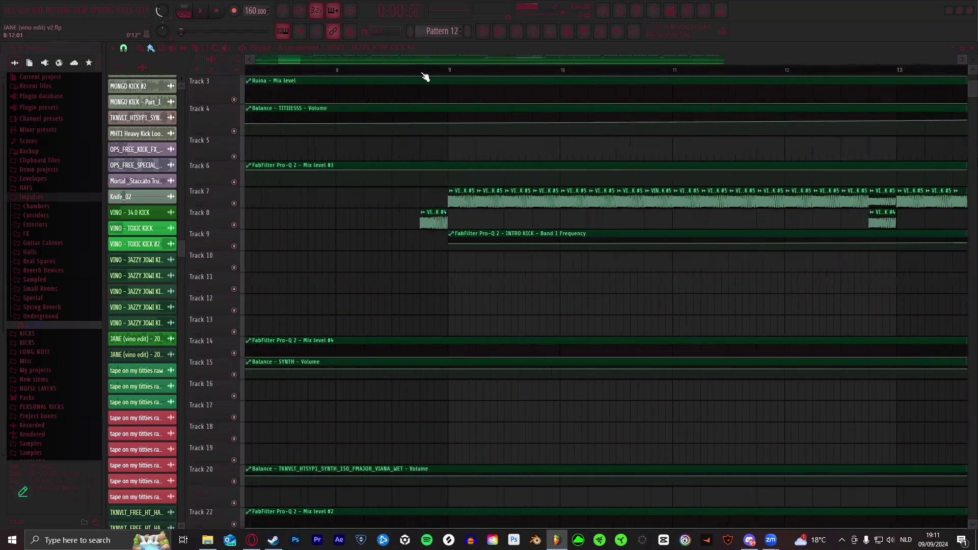
left_click(421, 71)
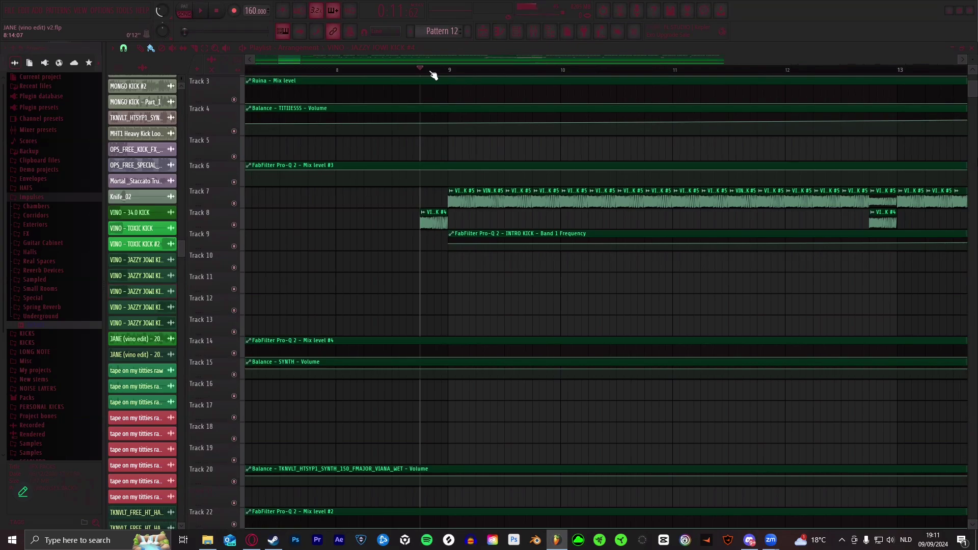
- Examine the intro kick clips on Tracks 7 and 8 around bar 9 and the build-up leading to bar 17
scroll(431, 72, "up", 3)
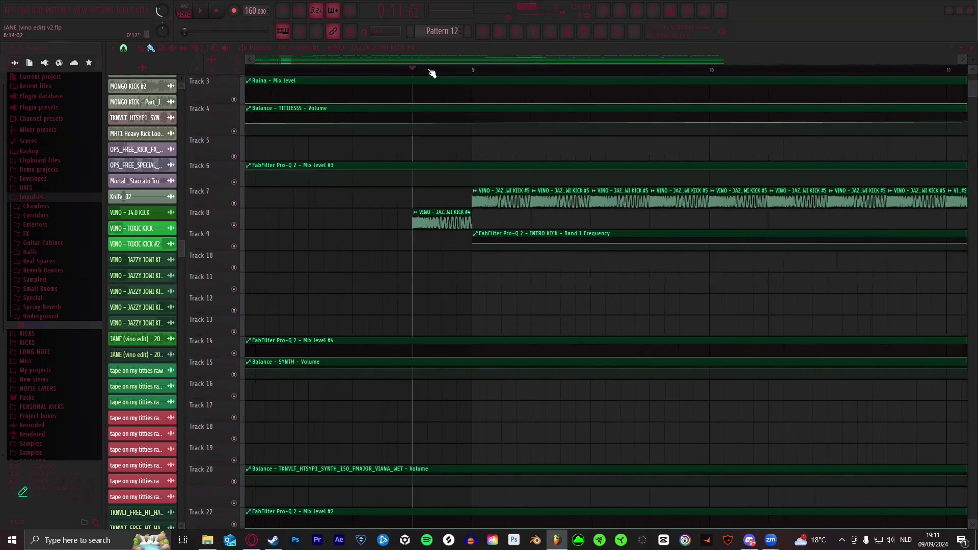
scroll(282, 61, "down", 5)
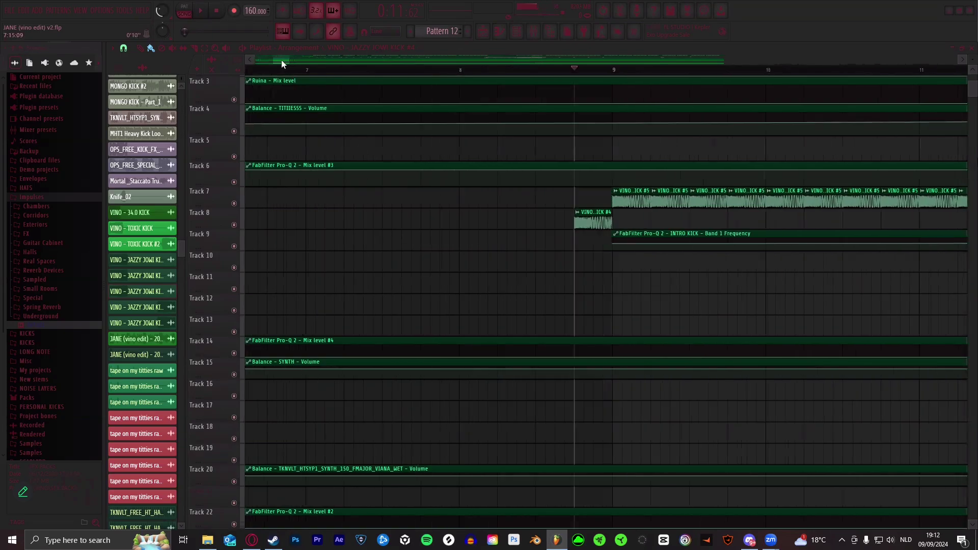
scroll(469, 72, "up", 8)
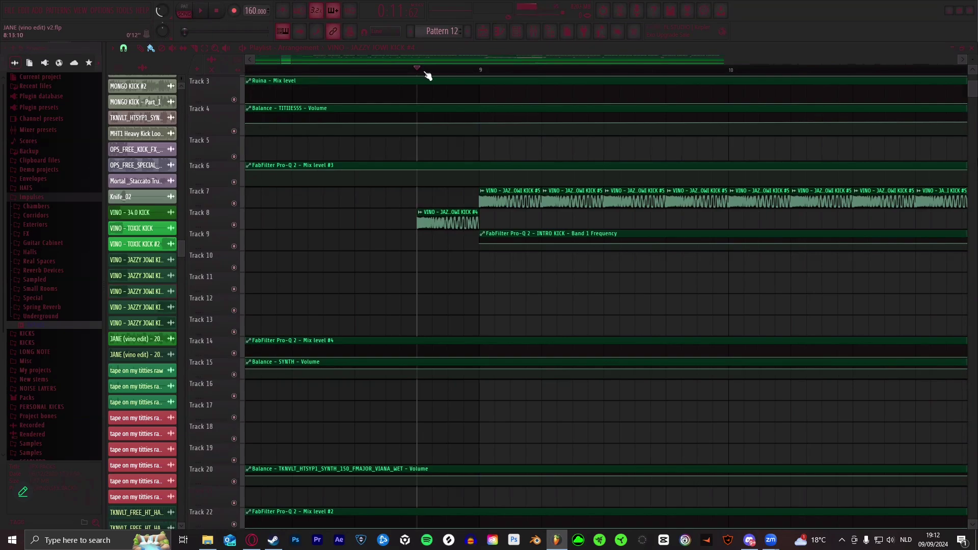
scroll(427, 75, "down", 6)
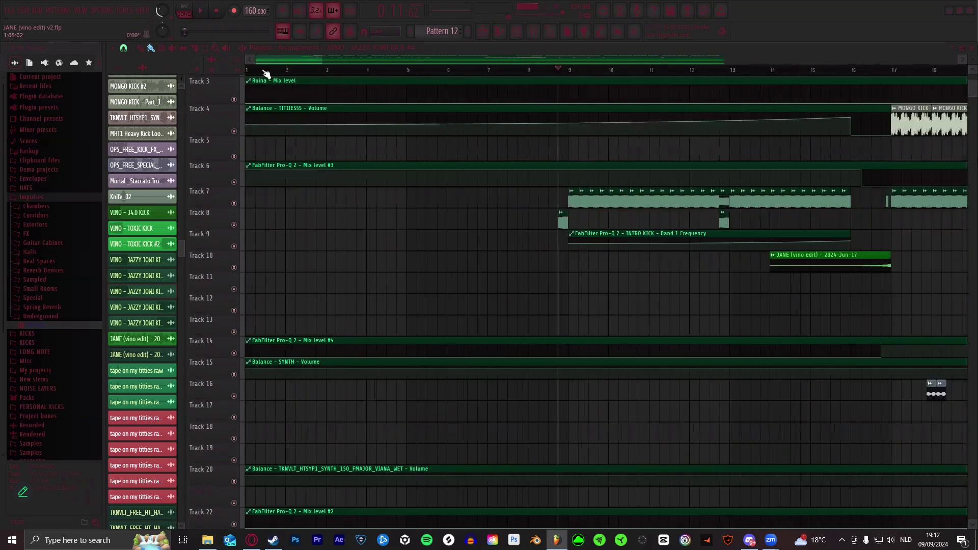
scroll(267, 74, "up", 4)
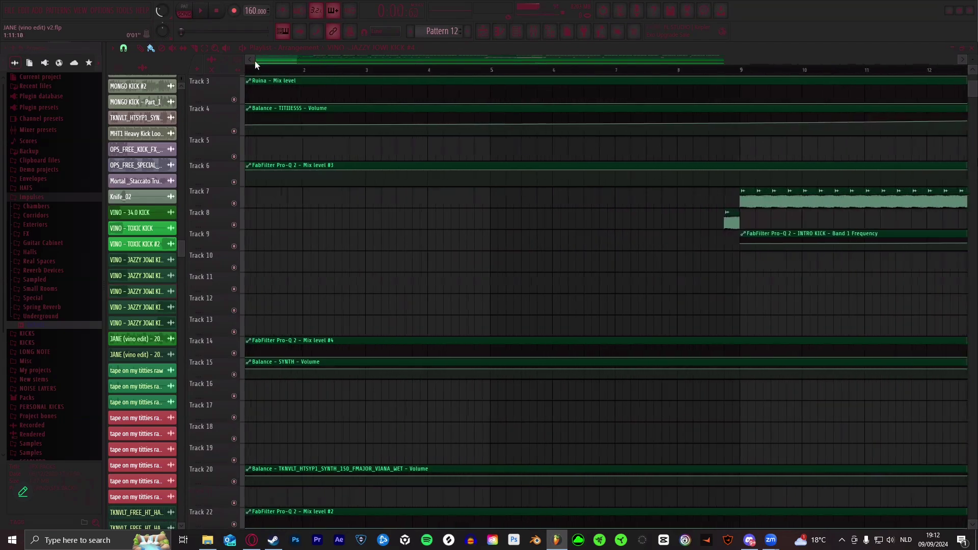
scroll(259, 62, "down", 4)
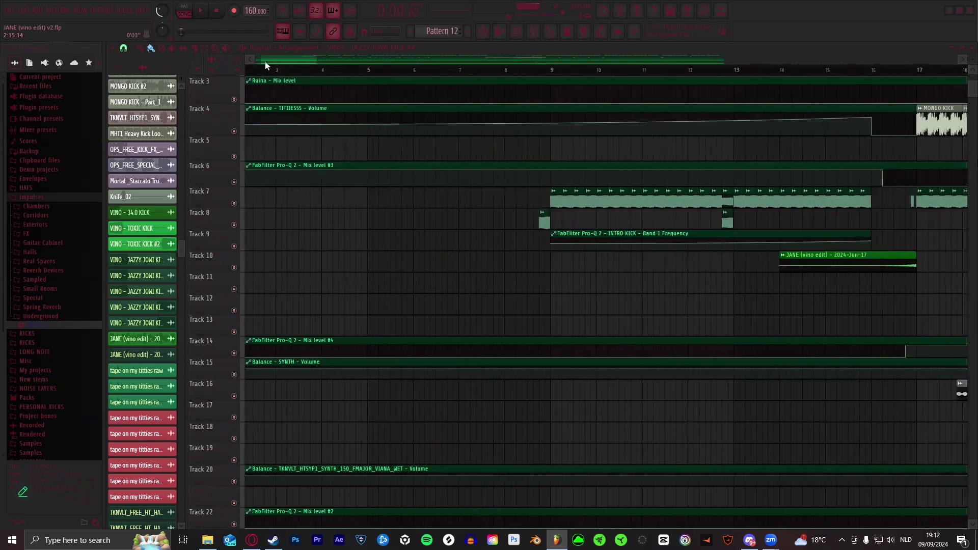
scroll(265, 61, "left", 2)
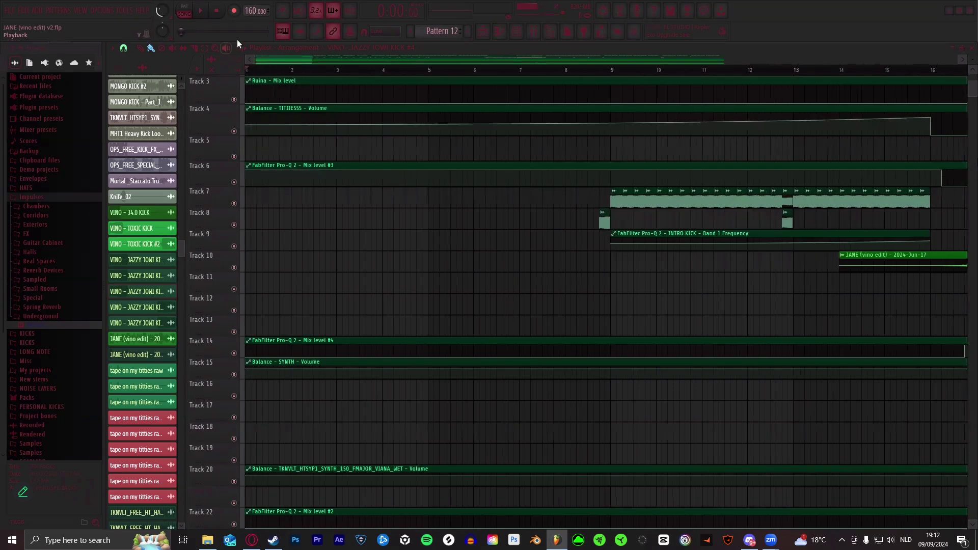
- Examine the automation clips and effect samples on the lower playlist tracks beneath the intro and first drop
scroll(327, 73, "down", 5)
scroll(390, 212, "down", 5)
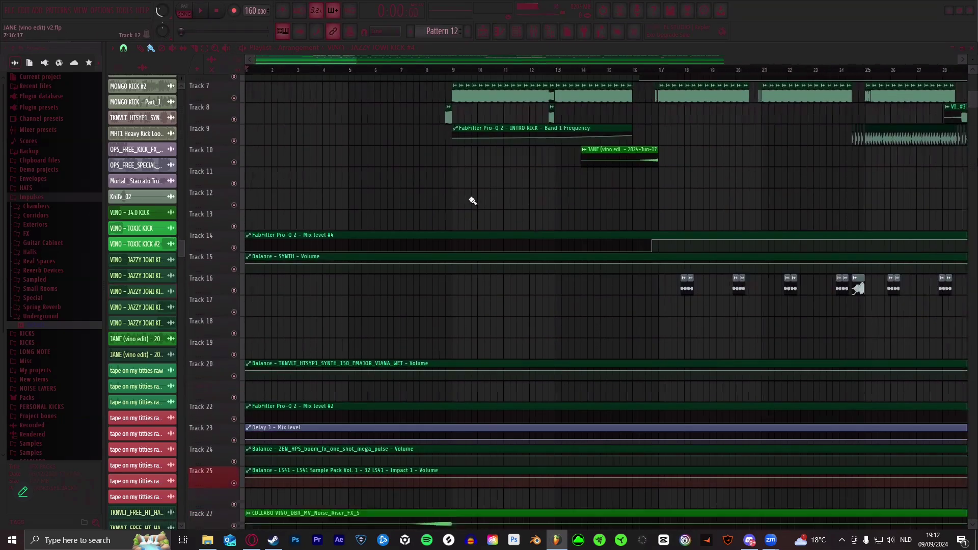
scroll(654, 81, "down", 3)
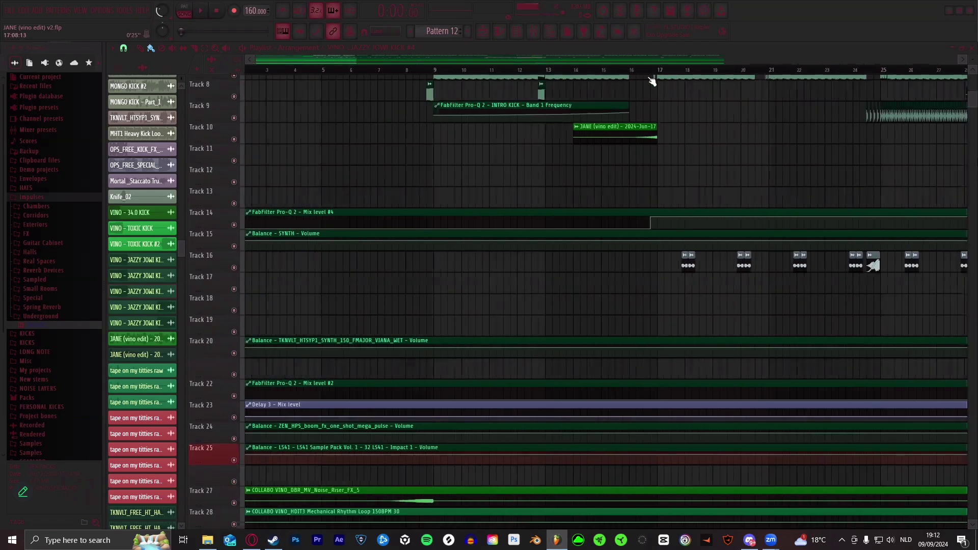
scroll(373, 76, "up", 1)
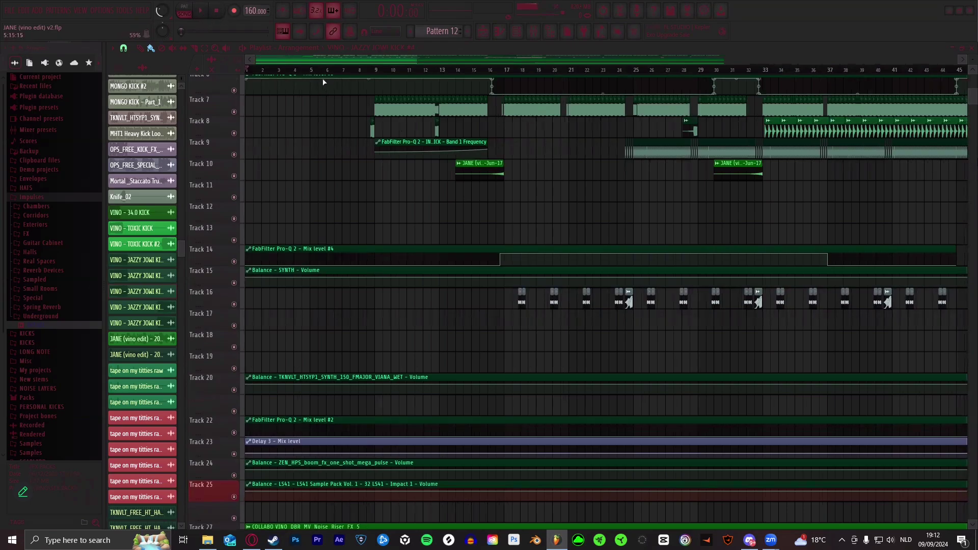
scroll(323, 70, "up", 4)
scroll(272, 67, "down", 1)
scroll(314, 163, "up", 1)
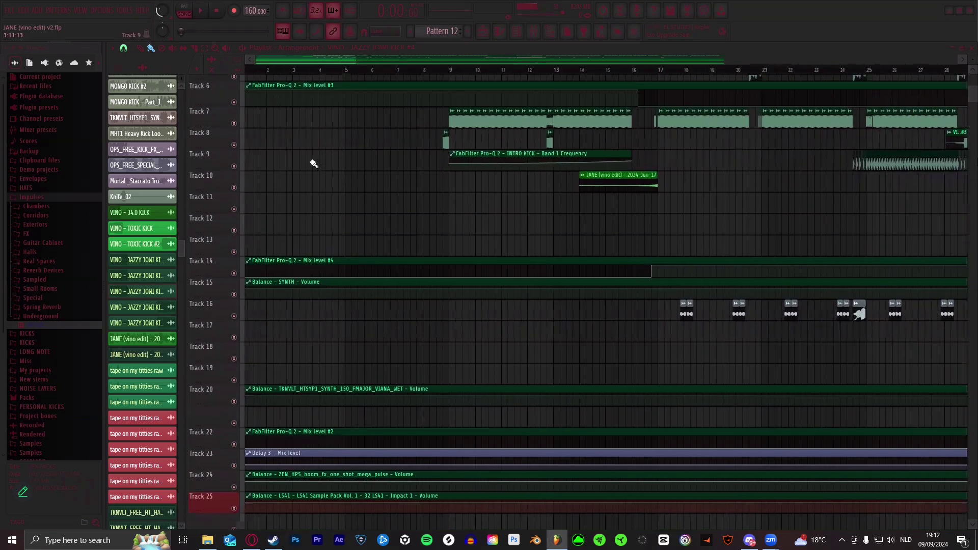
- Reposition the playhead within bar 1 at the start of the intro
scroll(313, 163, "up", 6)
scroll(298, 74, "down", 2)
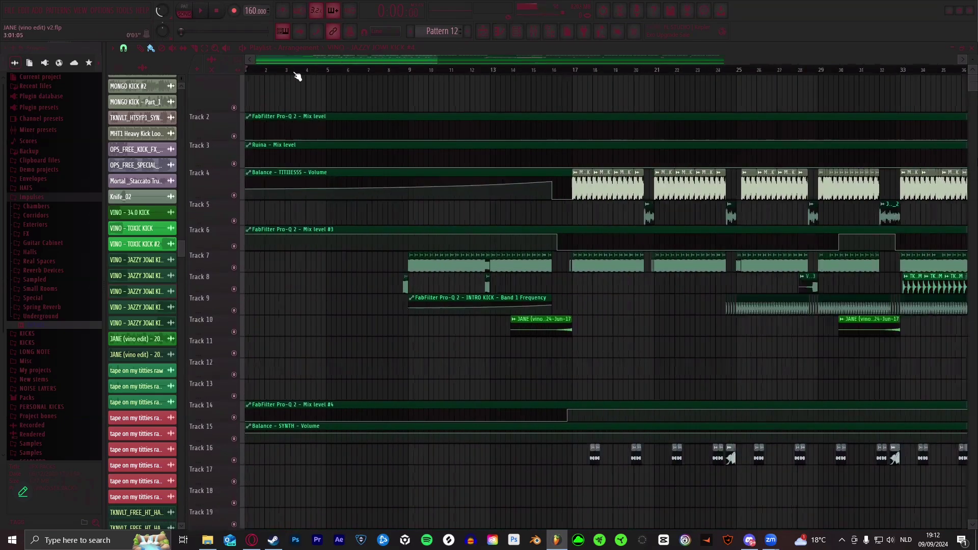
scroll(297, 74, "down", 2)
scroll(260, 71, "up", 5)
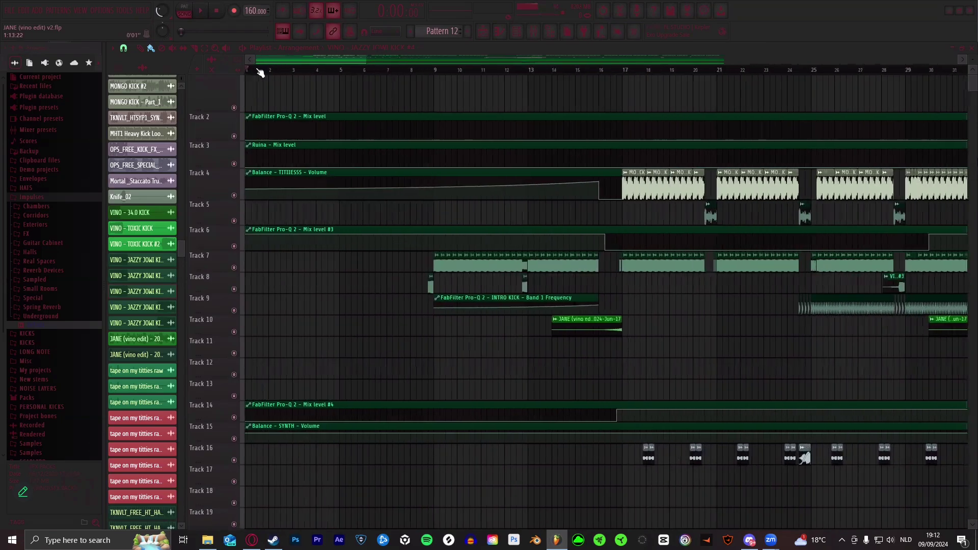
scroll(260, 72, "up", 4)
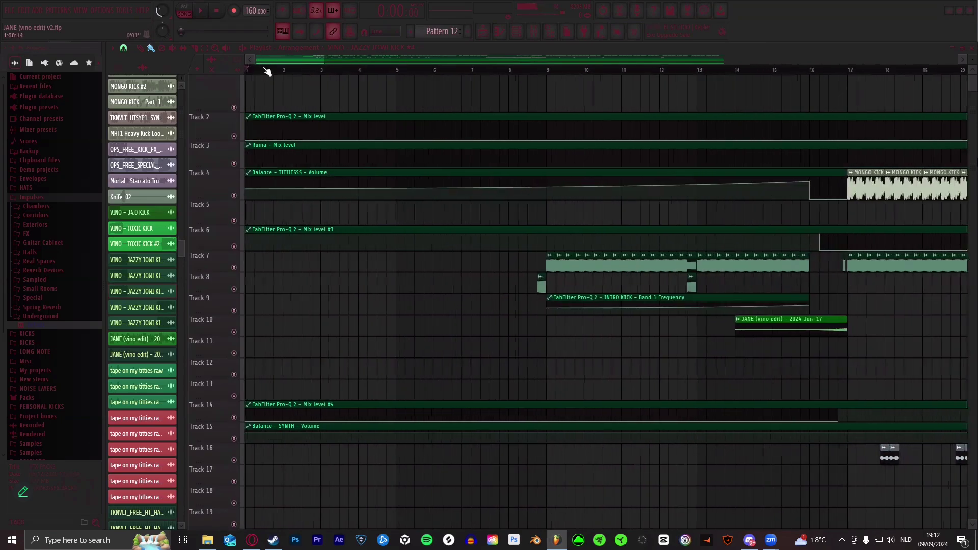
scroll(283, 60, "up", 2)
scroll(284, 73, "down", 4)
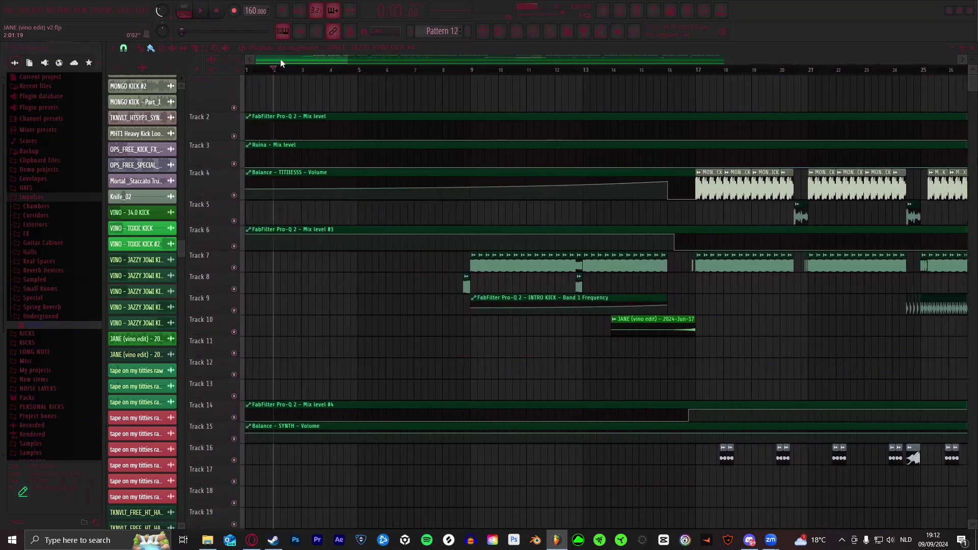
left_click(247, 71)
left_click(269, 73)
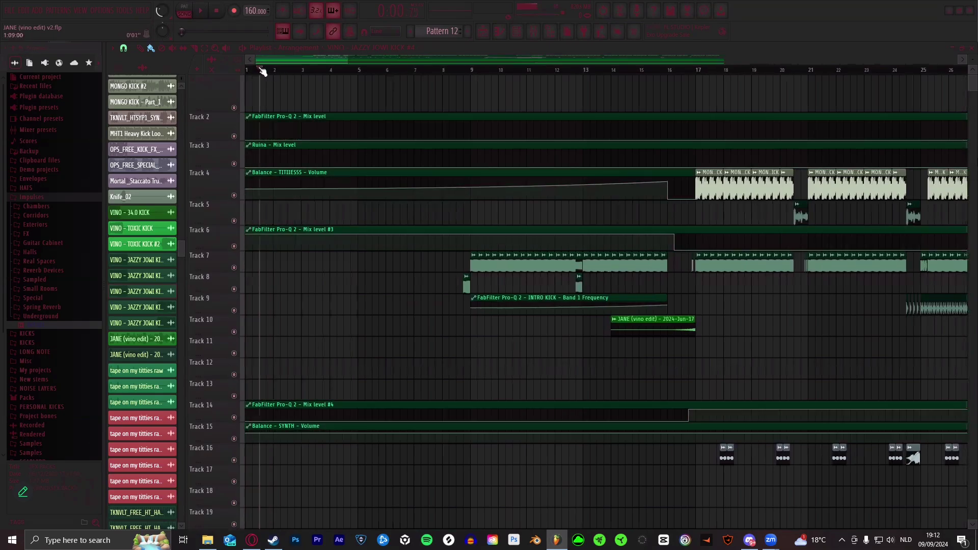
- Examine how the arrangement progresses from the empty opening bars through the intro kicks into the drop from bar 17
scroll(295, 73, "up", 2)
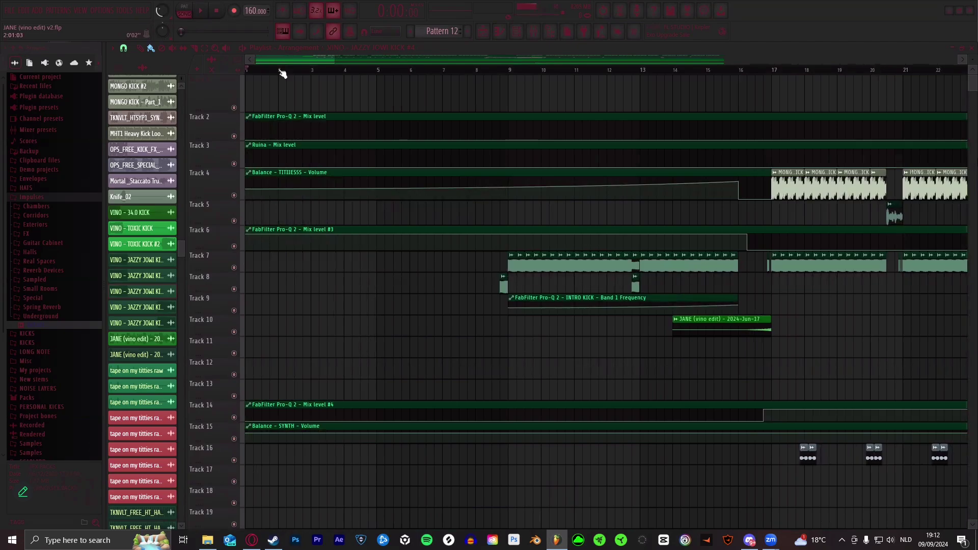
scroll(282, 74, "up", 3)
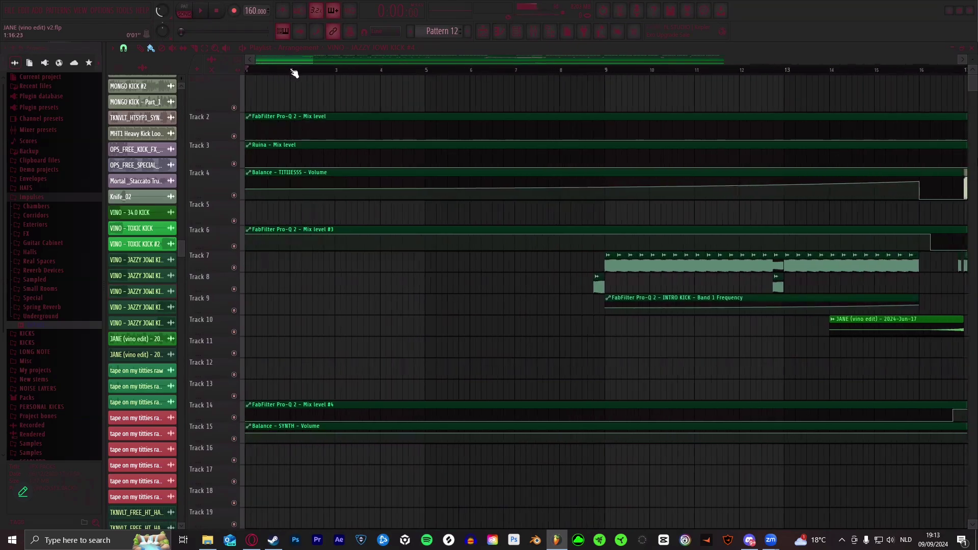
scroll(301, 71, "down", 5)
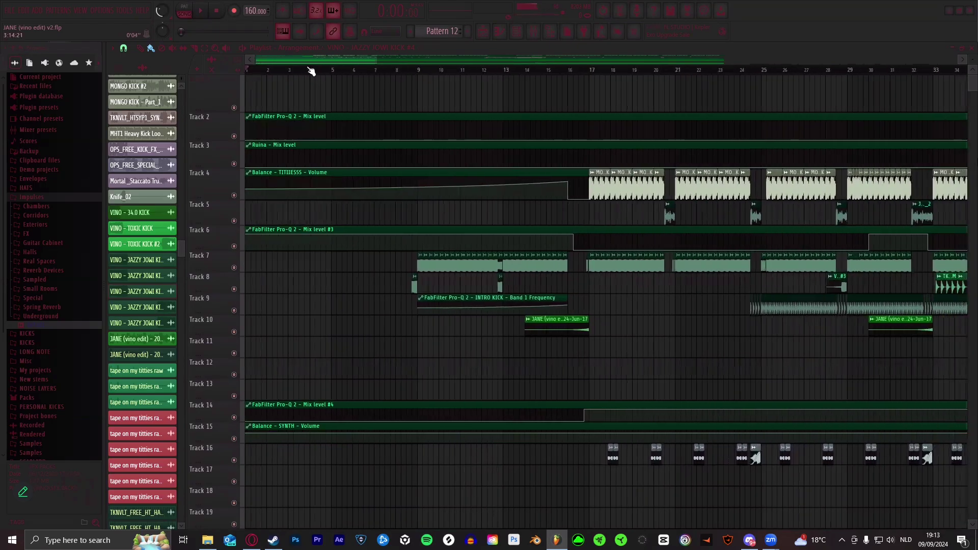
scroll(312, 71, "down", 2)
scroll(394, 72, "up", 1)
scroll(326, 60, "down", 2)
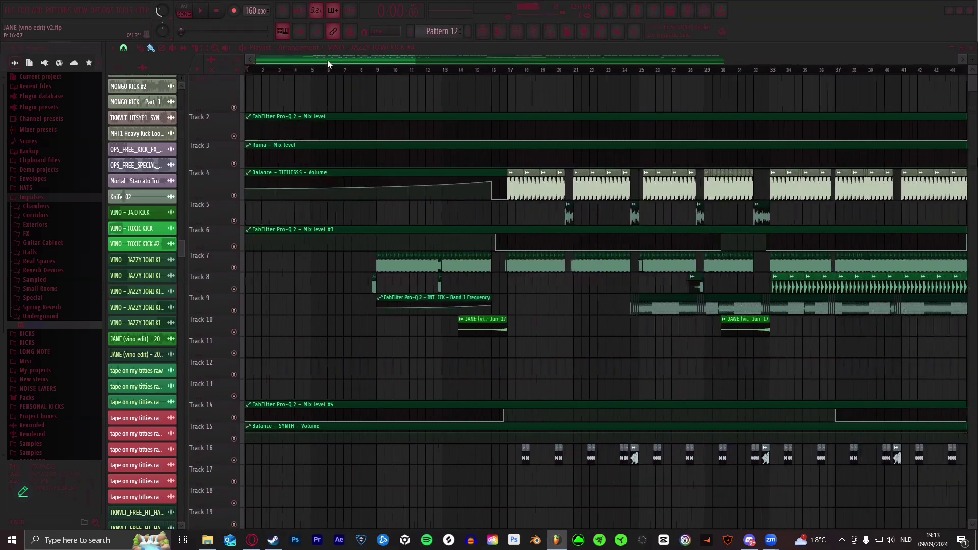
scroll(295, 62, "up", 3)
scroll(285, 63, "up", 3)
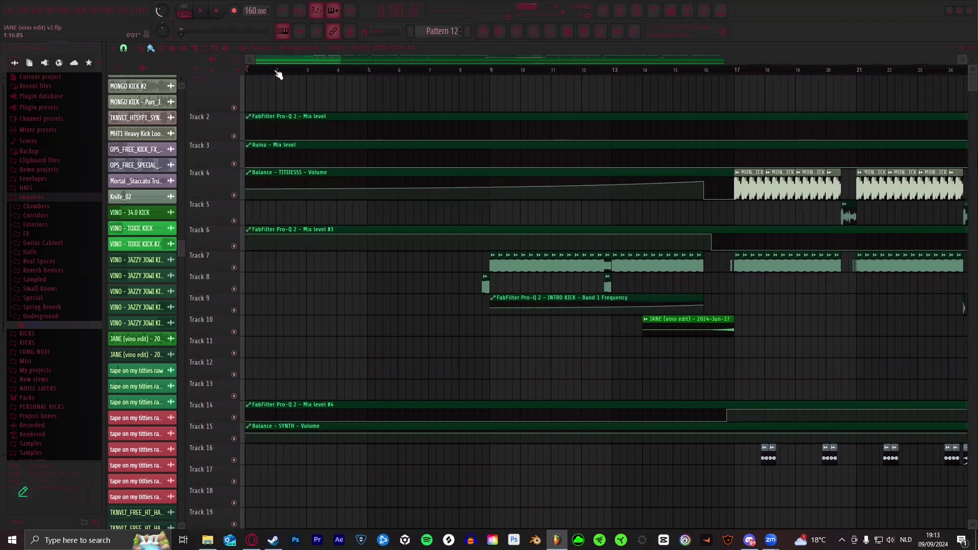
- Move the "JANE (vino edit) - 2024-Jun-15_2" audio clip just before bar 21 from Track 1 to Track 5
left_click_drag(300, 73, 468, 76)
scroll(471, 78, "up", 3)
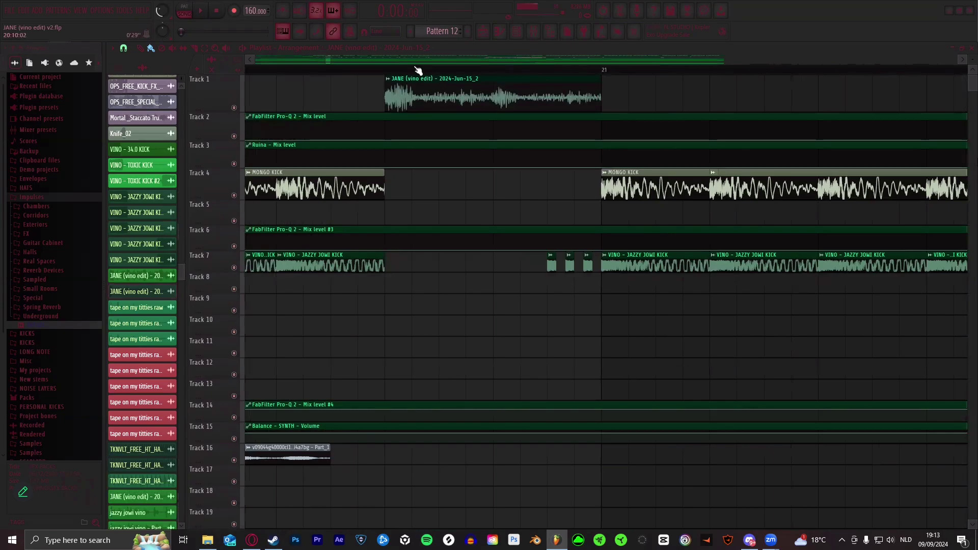
scroll(418, 70, "up", 3)
scroll(363, 77, "down", 3)
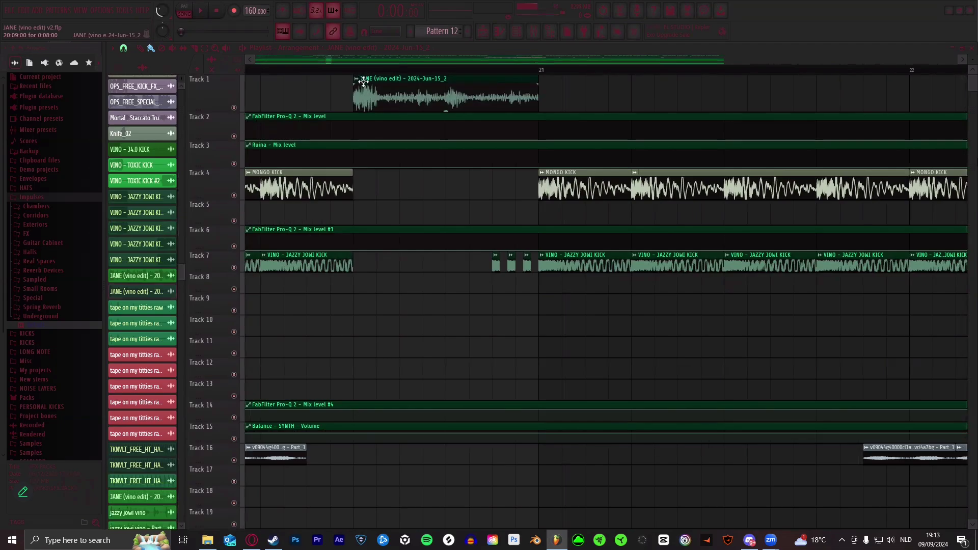
left_click_drag(376, 111, 376, 211)
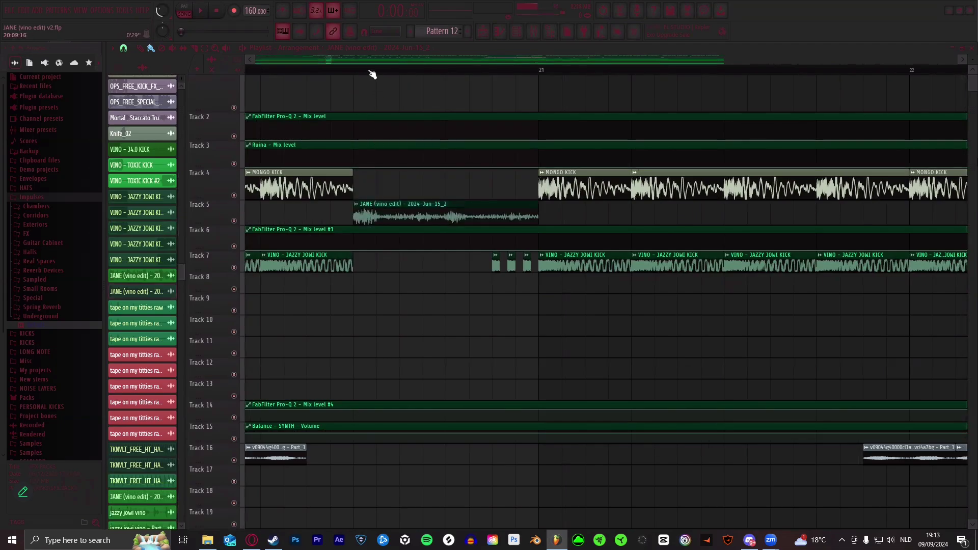
- Examine the transition into the drop at bar 17, including the Track 10 riser and the first MONGO KICK clips
scroll(372, 74, "down", 8)
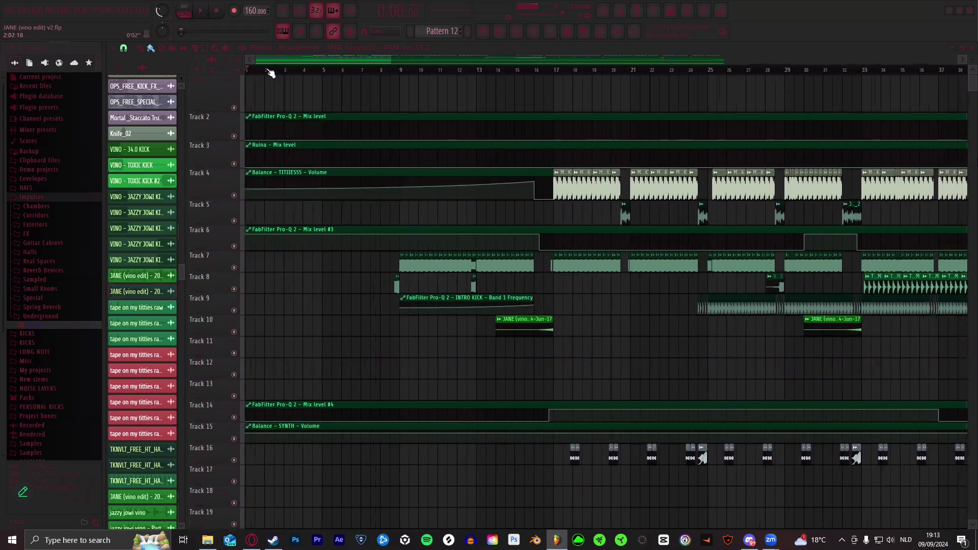
scroll(320, 114, "down", 5)
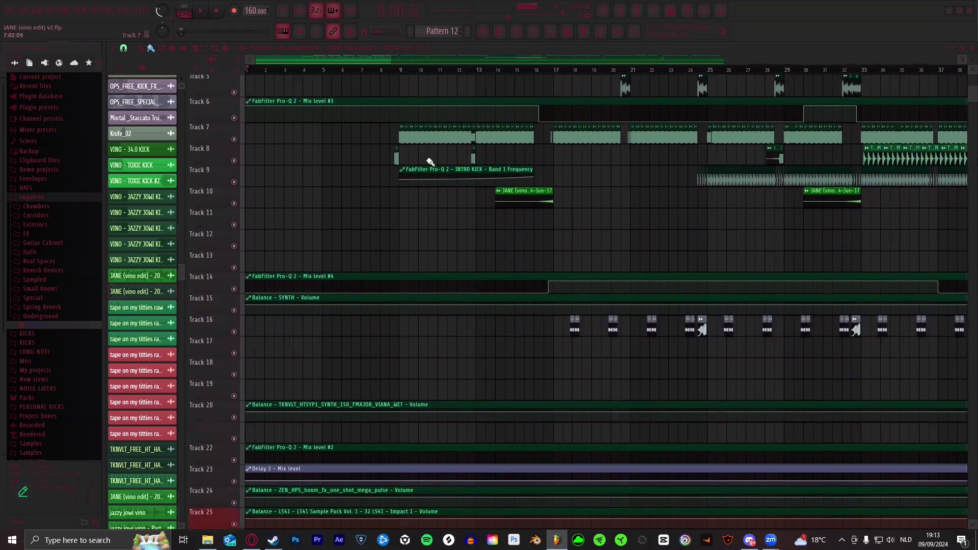
scroll(560, 77, "up", 3)
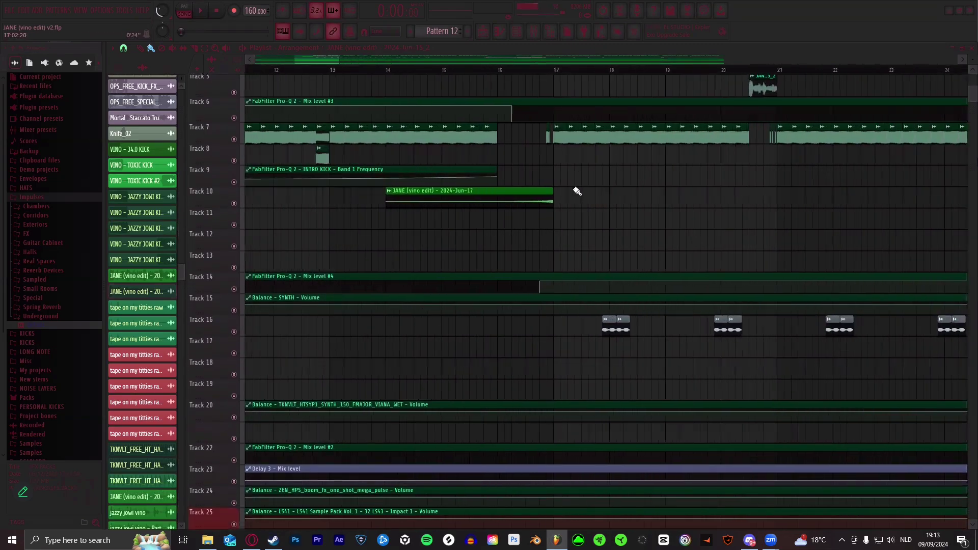
scroll(571, 188, "up", 2)
scroll(567, 73, "down", 1)
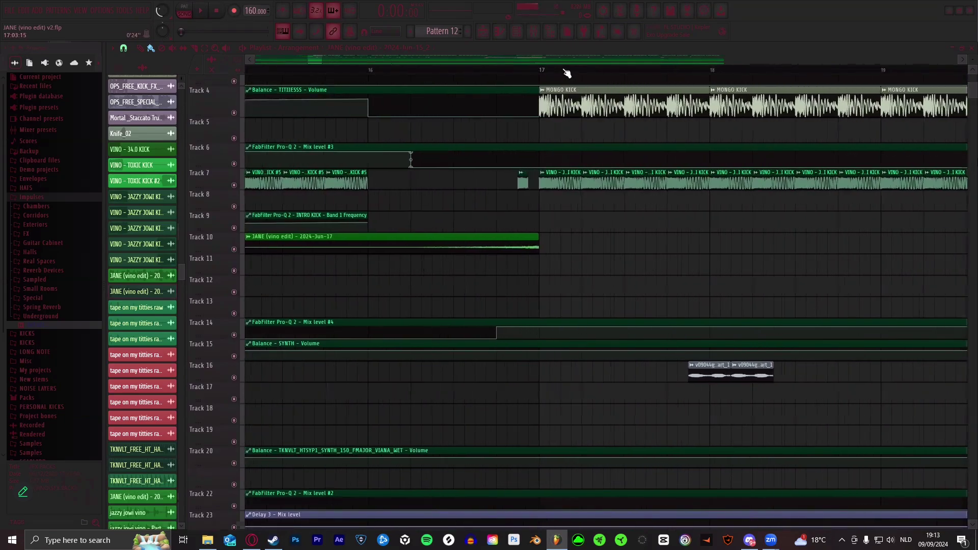
- Inspect the sample settings of the MONGO KICK clip at bar 17 and the first short audio clip on Track 16
scroll(568, 74, "down", 1)
left_click_drag(331, 59, 345, 59)
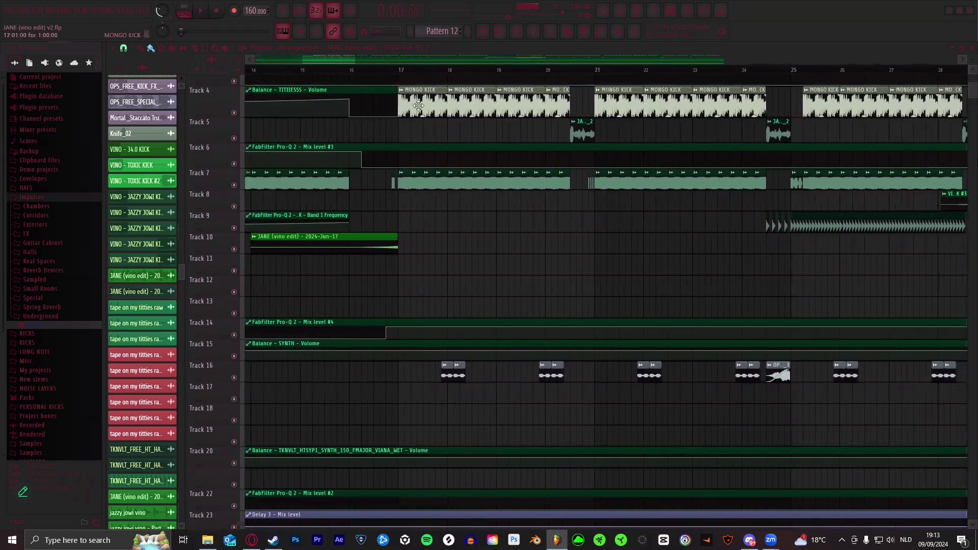
double_click(413, 107)
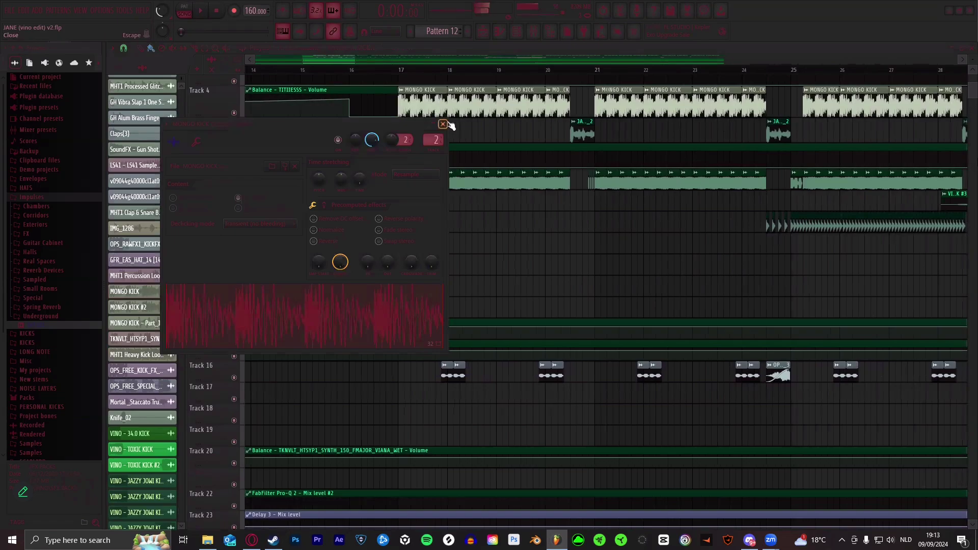
left_click(443, 124)
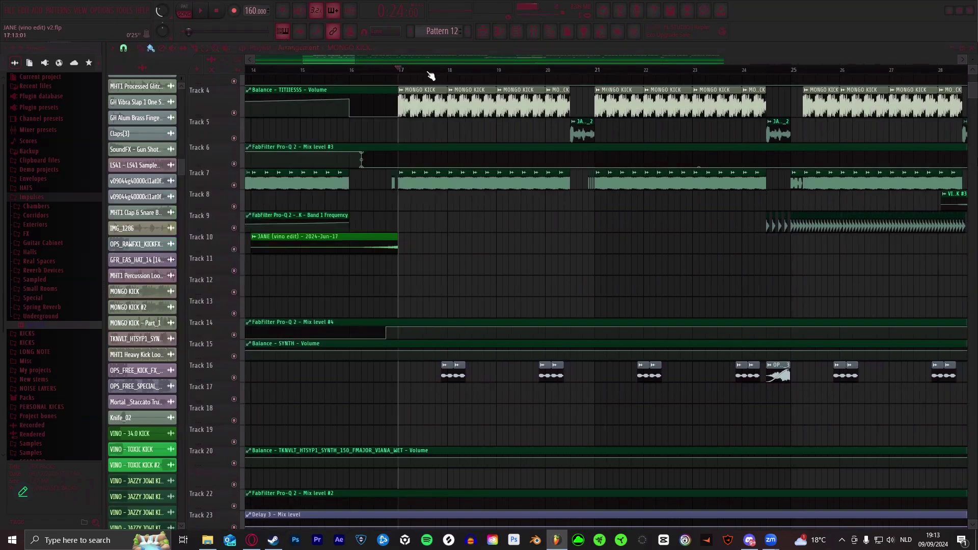
scroll(567, 193, "down", 3)
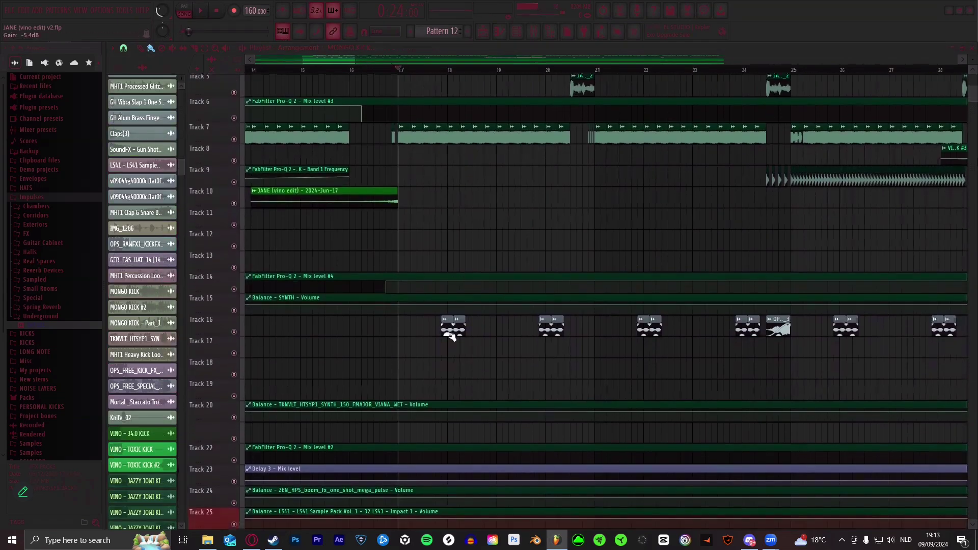
double_click(452, 336)
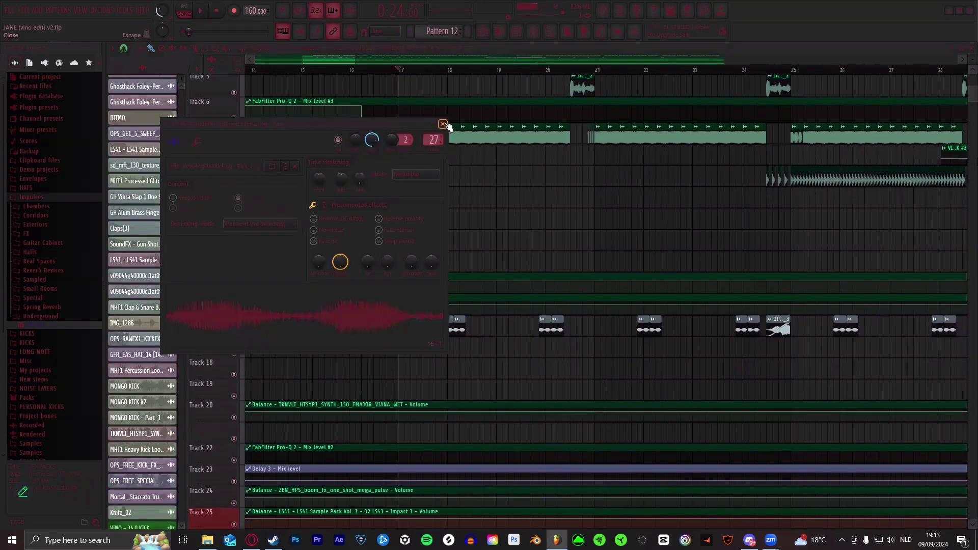
left_click(443, 125)
- Examine the collab audio stems on Tracks 27 to 37 alongside the drop, including the hats, percussion and kick FX
scroll(450, 77, "down", 3)
scroll(476, 219, "down", 5)
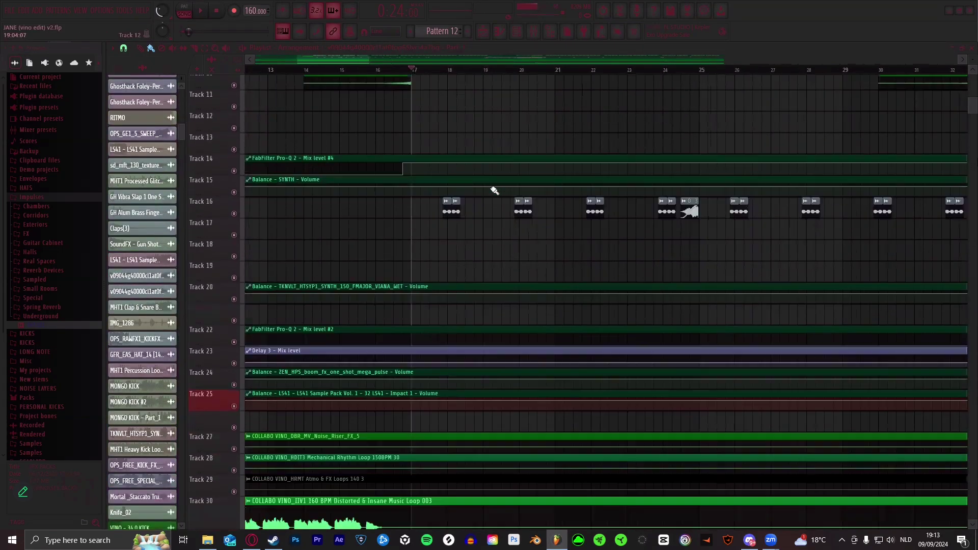
scroll(447, 77, "down", 3)
scroll(448, 260, "down", 6)
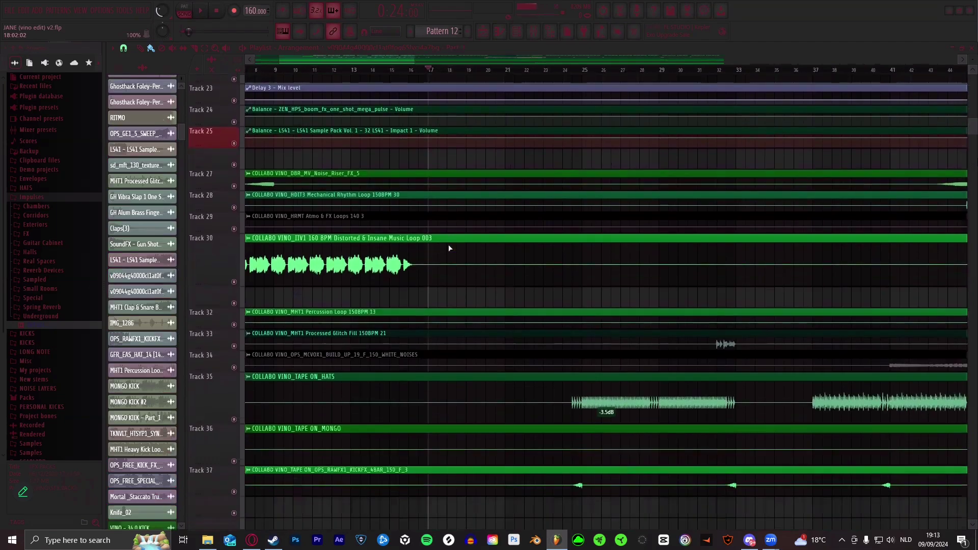
scroll(449, 248, "down", 3)
left_click_drag(409, 56, 444, 103)
scroll(435, 148, "up", 3)
scroll(467, 132, "up", 3)
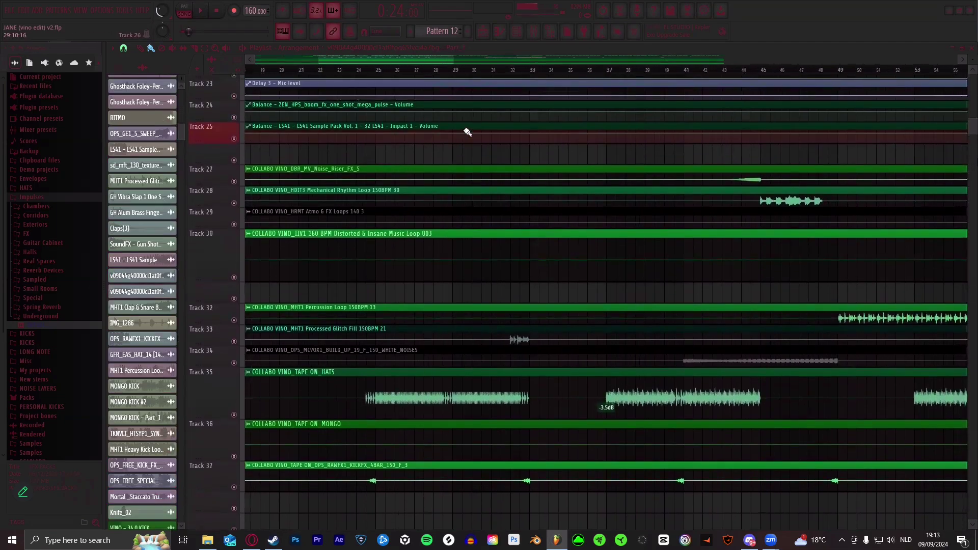
scroll(468, 133, "up", 8)
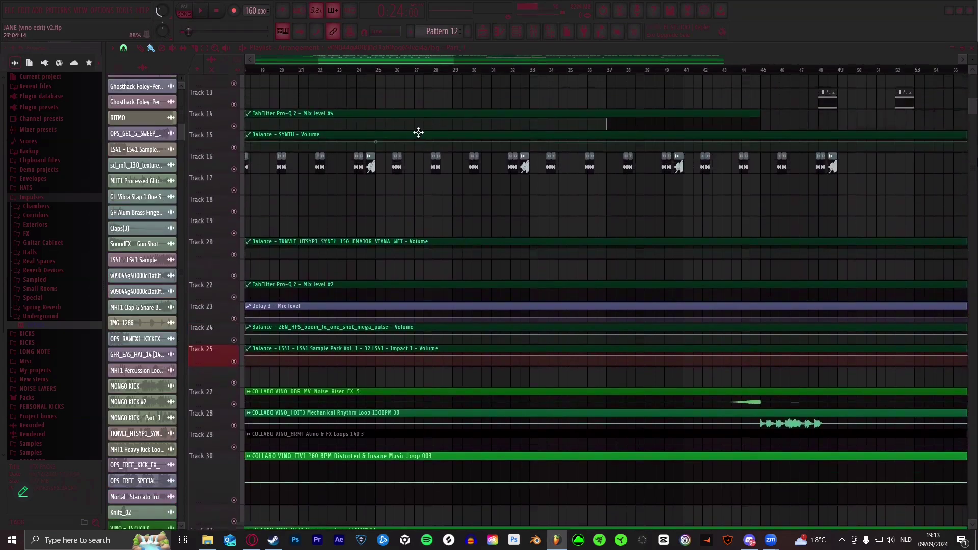
- Select the timeline range just before bar 25 that covers the OPS_RAWFX1_KICKFX_4BAR_150_F_3 clip on Track 16
scroll(418, 133, "up", 1)
mouse_move(408, 56)
left_mouse_down()
mouse_move(363, 75)
mouse_move(379, 76)
mouse_move(336, 74)
mouse_move(401, 72)
left_mouse_up()
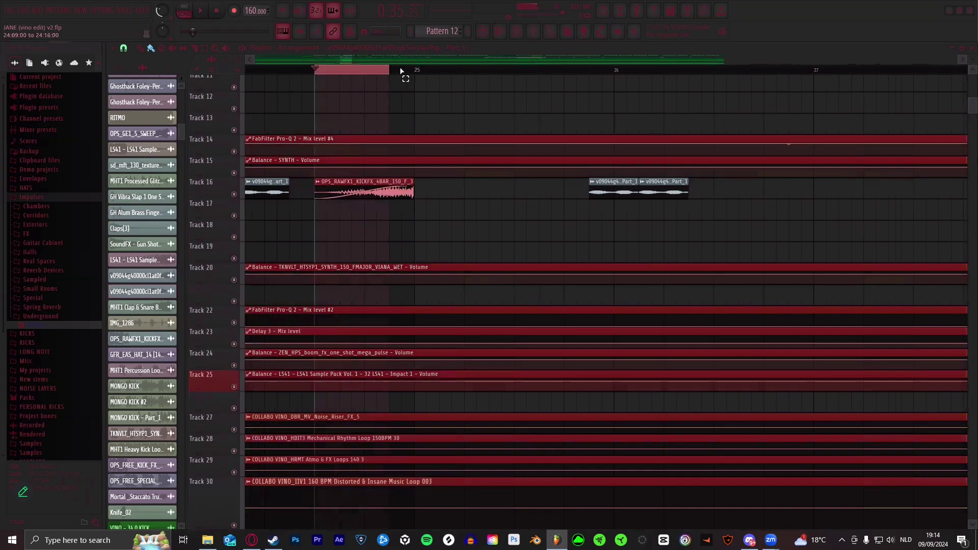
left_click(444, 89)
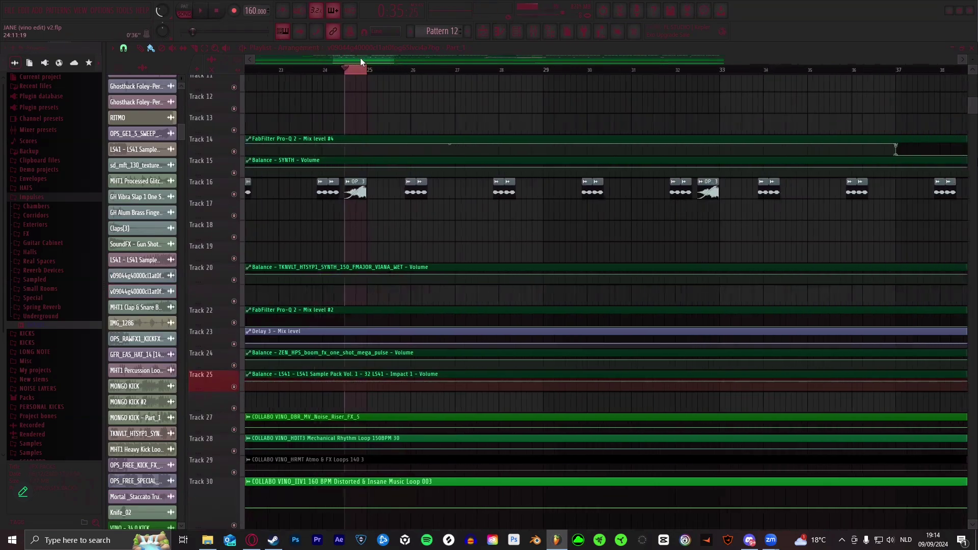
- Move the playhead to the start of the break at bar 65
left_click_drag(382, 60, 455, 74)
left_click(455, 74)
scroll(455, 74, "up", 5)
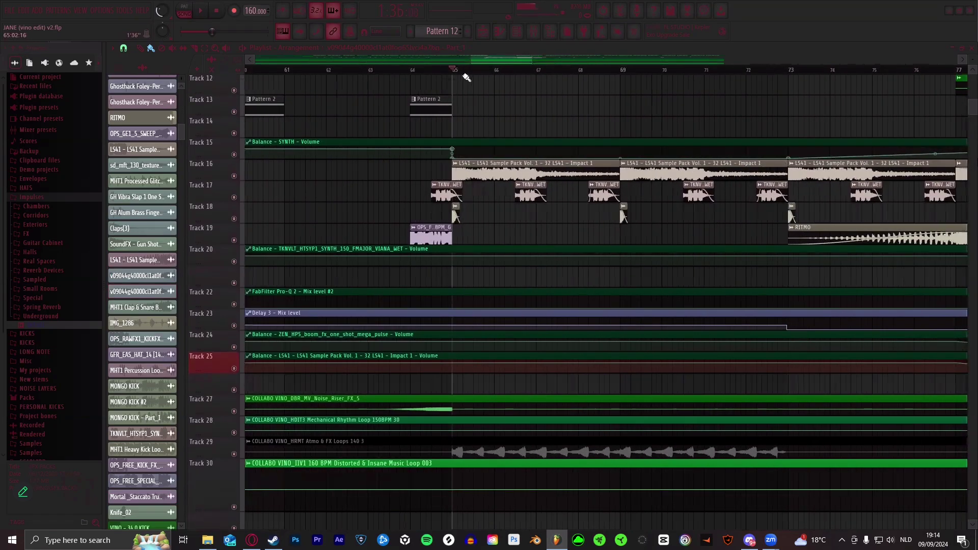
- Examine the break's effects, volume automation and collab stems from Track 15 down to the vocal stems on Tracks 50 to 56
scroll(468, 76, "down", 5)
scroll(528, 229, "down", 5)
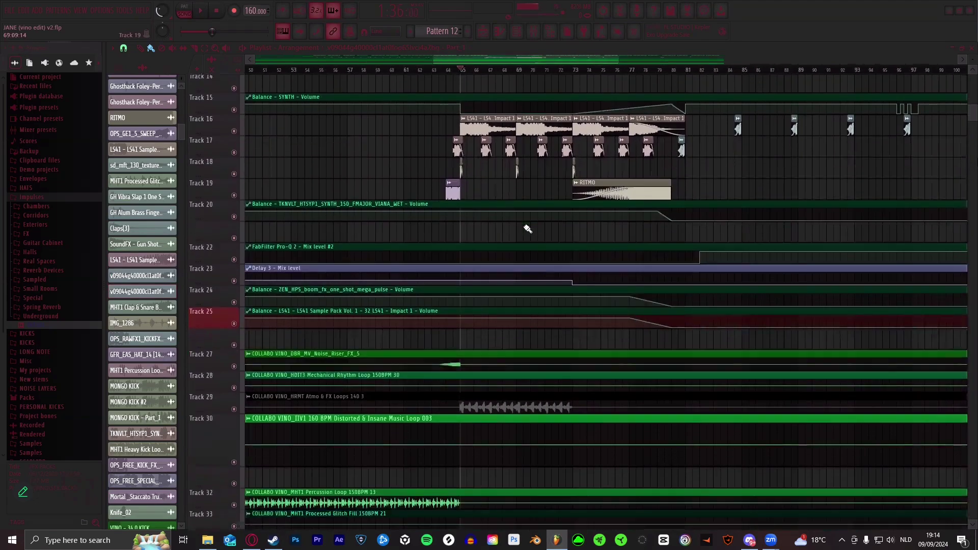
scroll(528, 230, "down", 10)
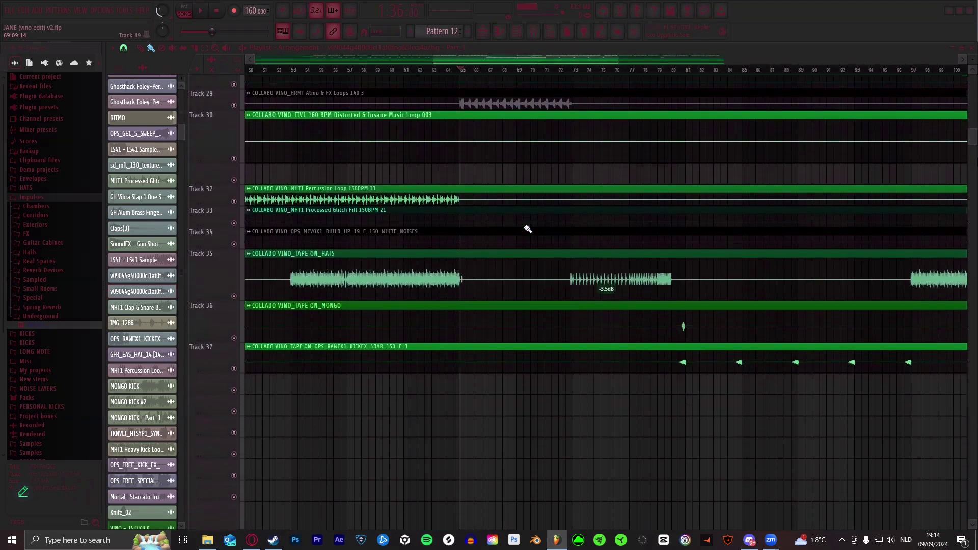
scroll(528, 229, "up", 3)
scroll(527, 229, "down", 4)
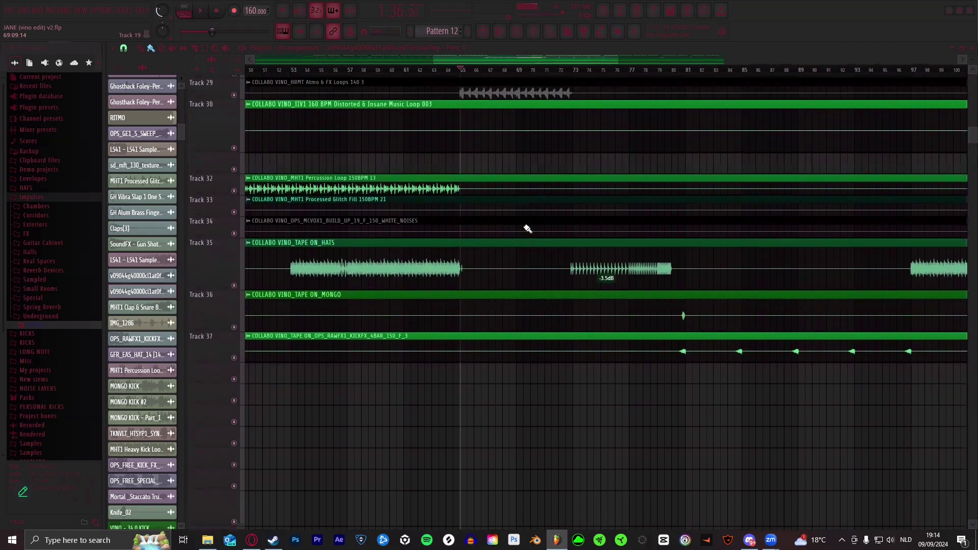
scroll(528, 230, "up", 3)
scroll(528, 230, "down", 5)
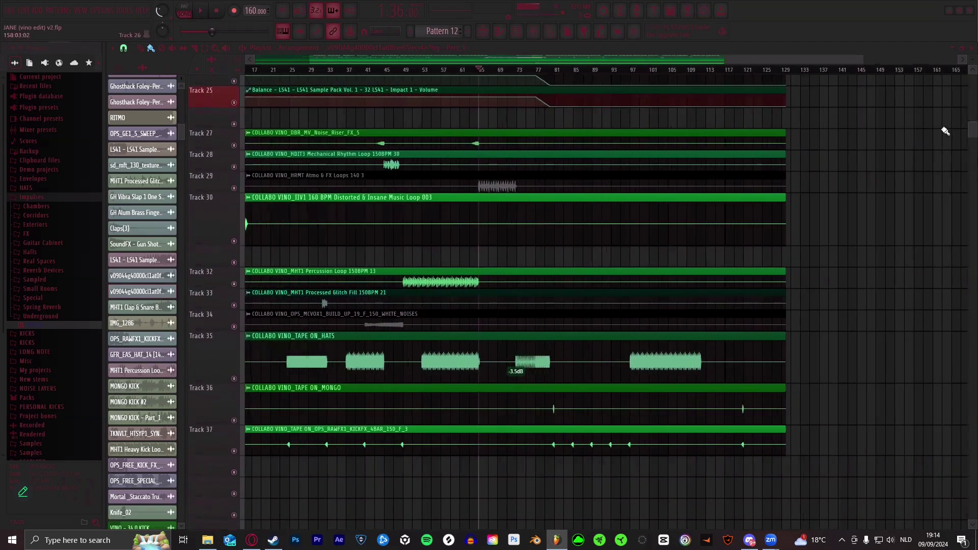
left_click_drag(974, 135, 975, 186)
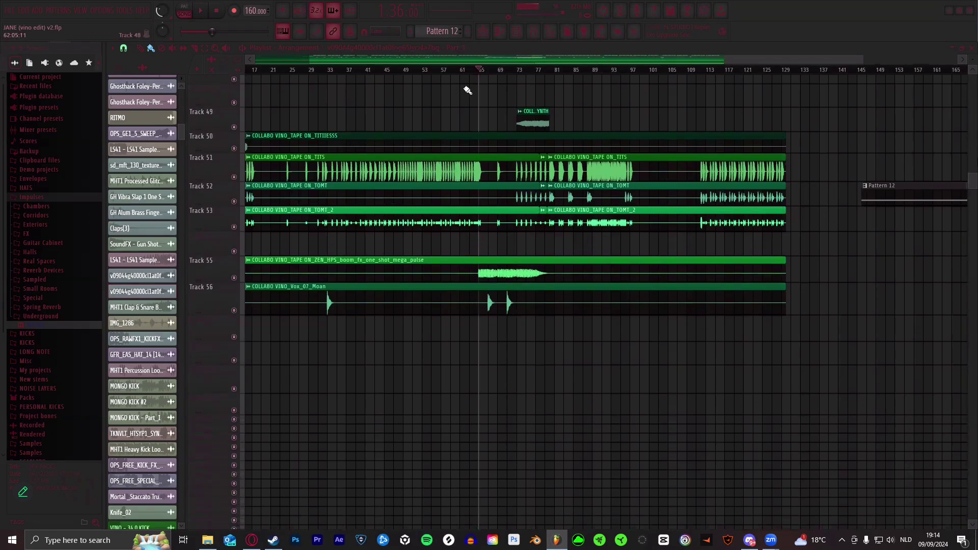
- Mute the vocal stems on Tracks 51, 52 and 53
scroll(482, 72, "up", 5)
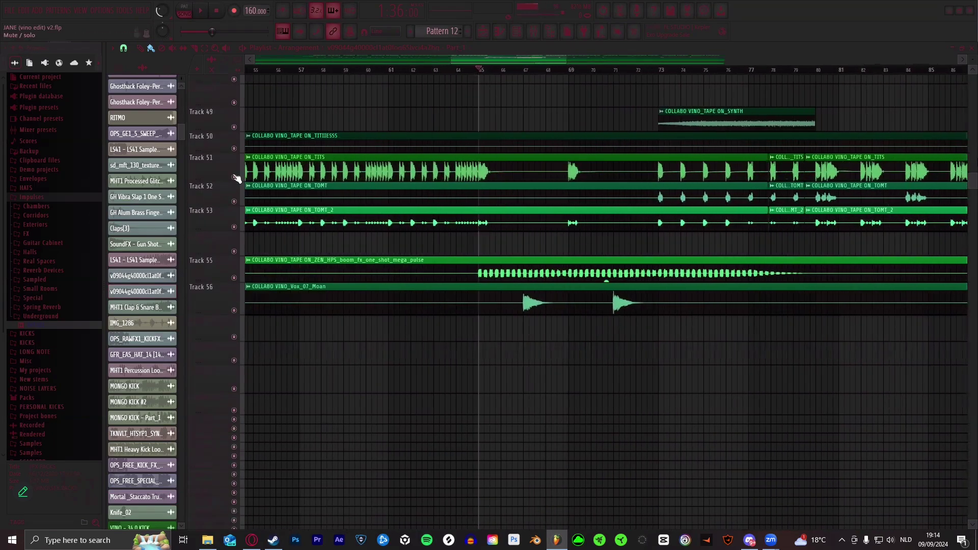
left_click_drag(237, 178, 236, 228)
scroll(848, 199, "up", 3)
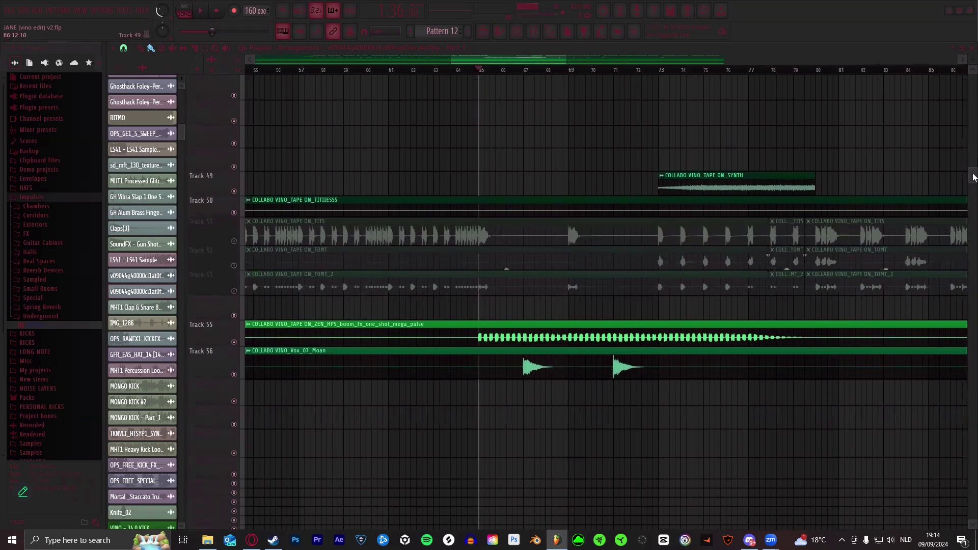
- Play the break from bar 65 up to the second impact at bar 69 with the upper tracks in view, and stop
left_click_drag(974, 176, 974, 82)
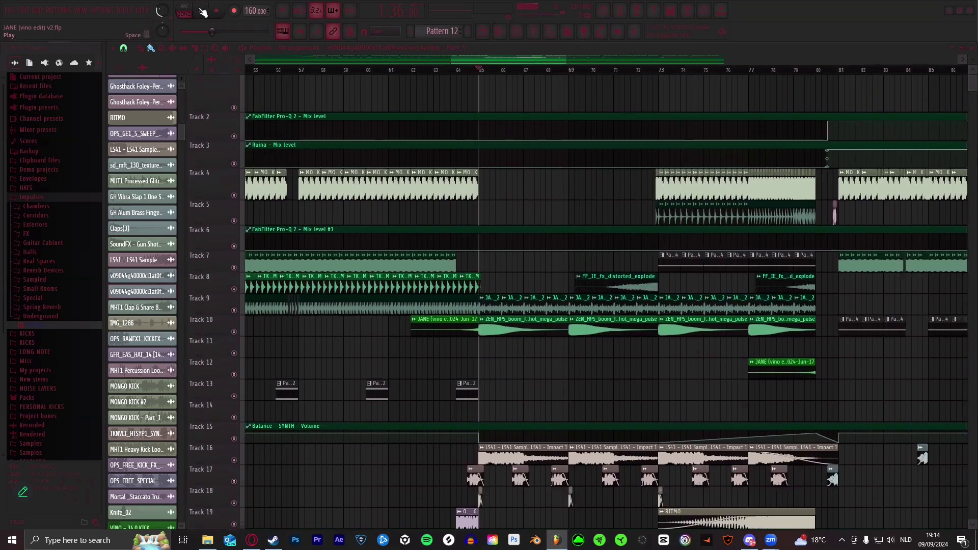
scroll(524, 105, "up", 2)
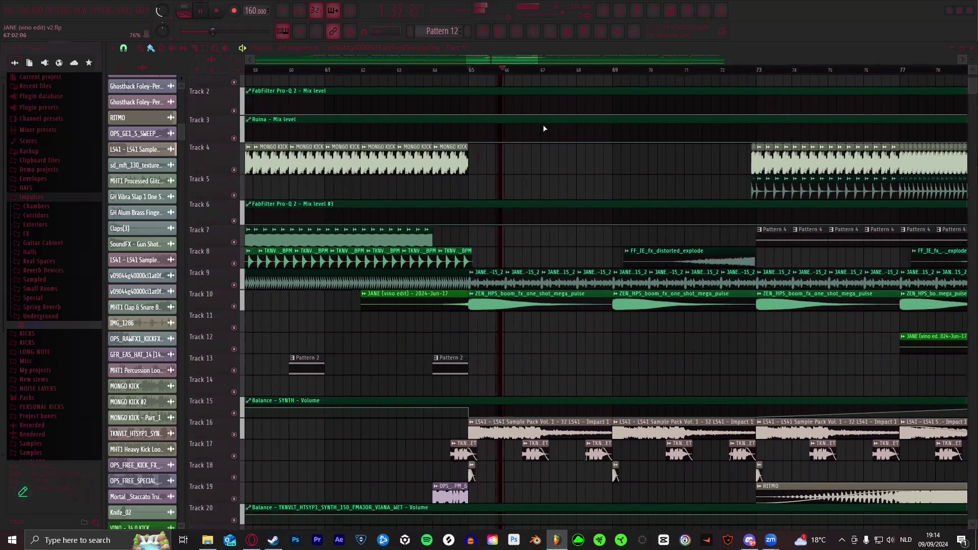
scroll(543, 126, "down", 3)
scroll(501, 62, "up", 5)
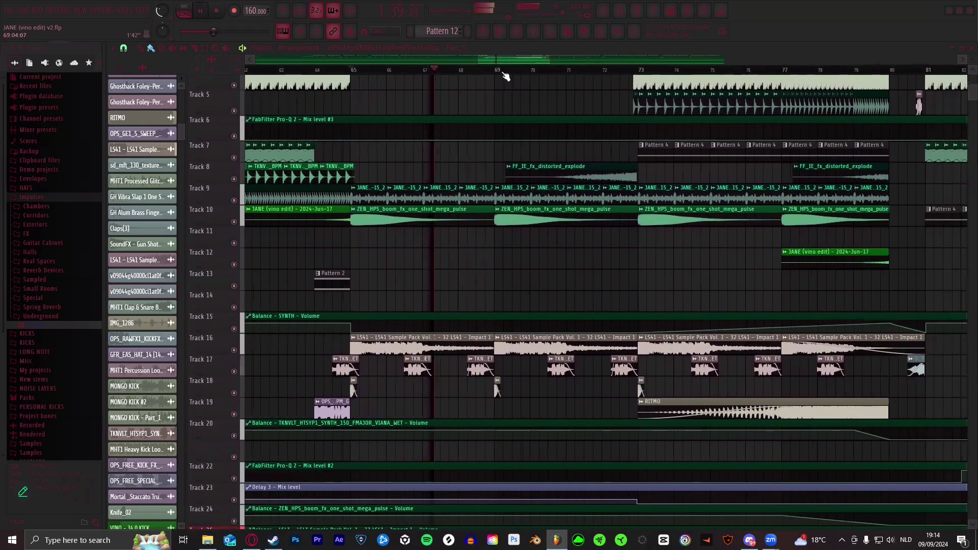
scroll(503, 77, "down", 1)
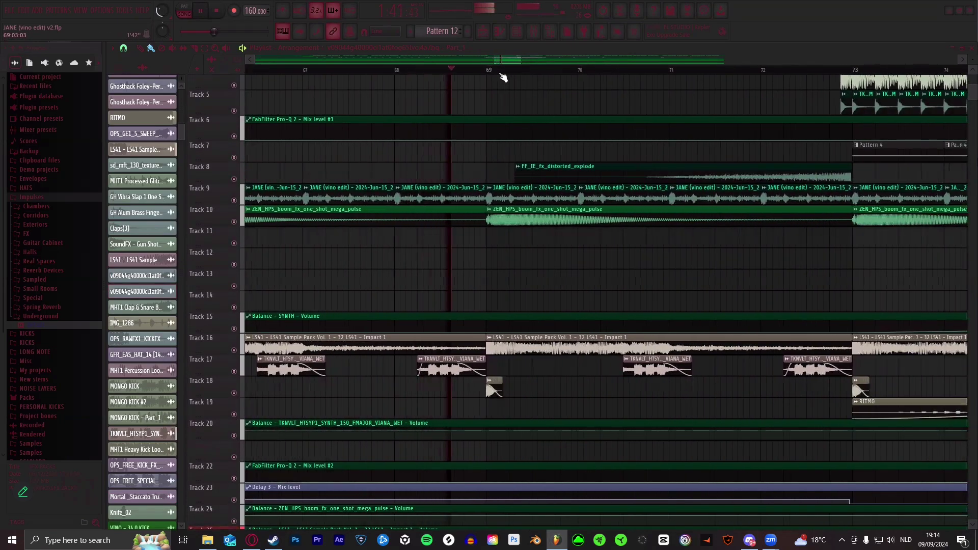
left_click(202, 11)
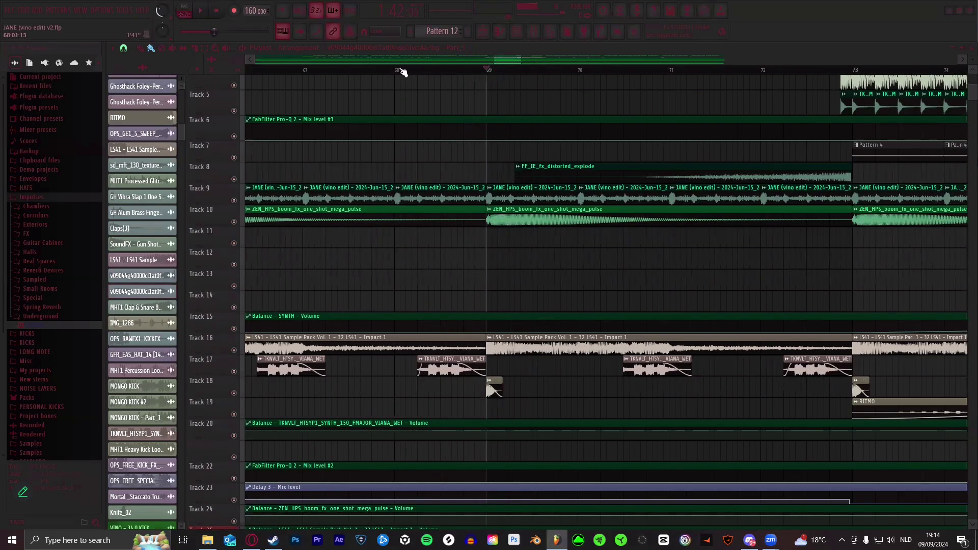
- Play the break from around bar 68 through the distorted explode riser into the kick build-up at bar 73
key("space")
scroll(489, 72, "up", 2)
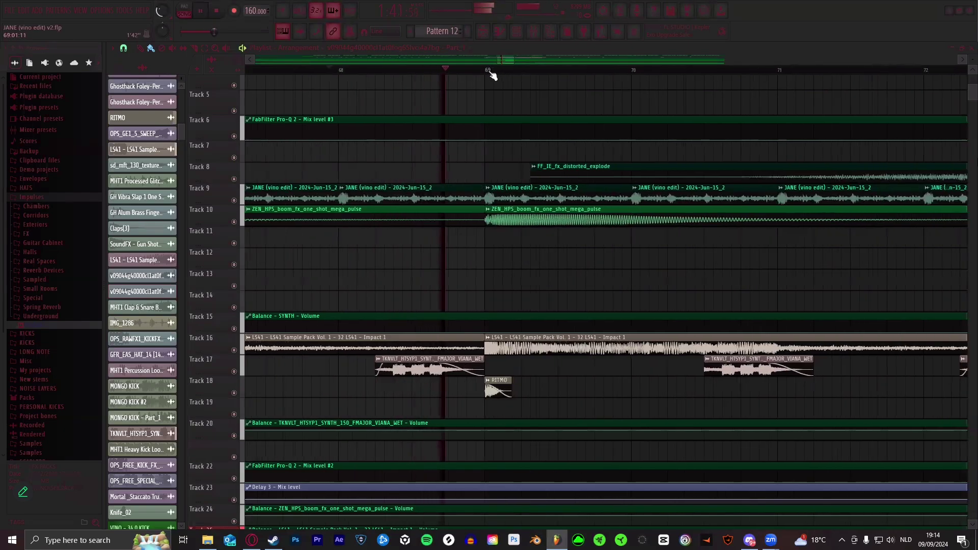
scroll(493, 75, "down", 1)
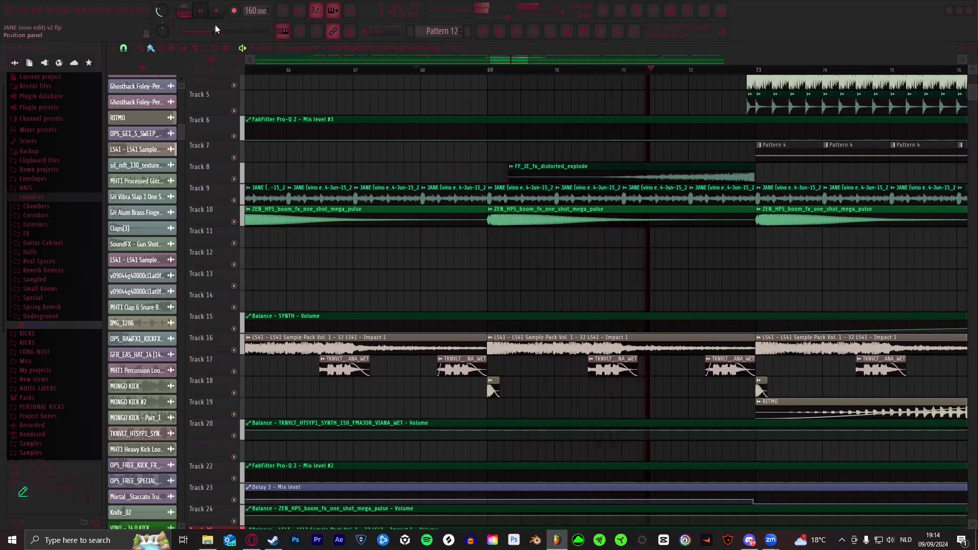
scroll(508, 57, "right", 4)
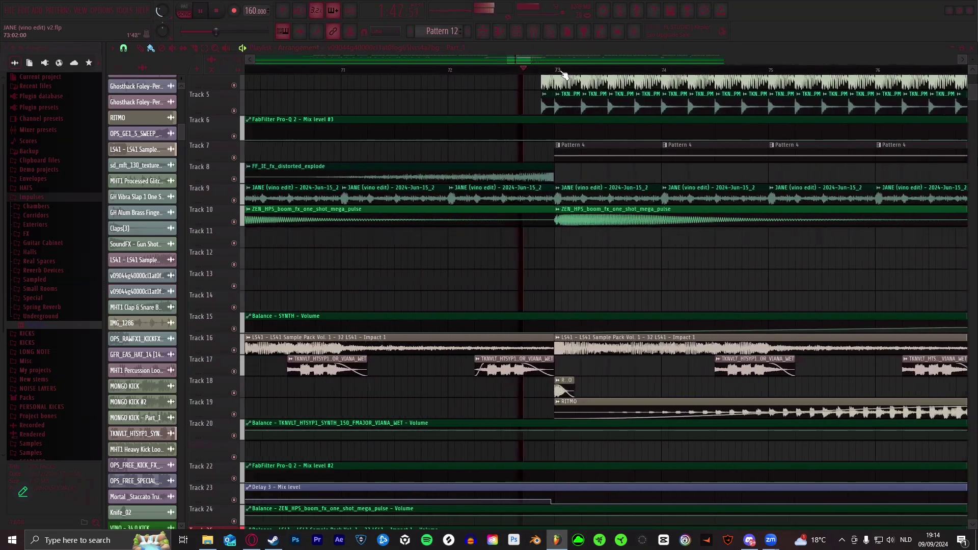
scroll(566, 75, "down", 1)
scroll(551, 58, "right", 4)
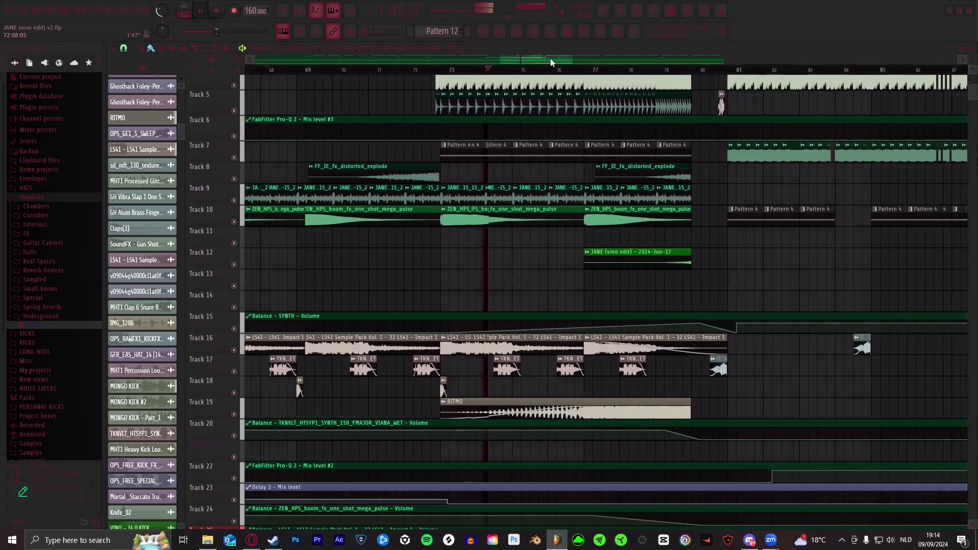
- Listen to the rest of the build-up through bar 77 to the gap at bar 80, and stop playback
scroll(528, 71, "up", 3)
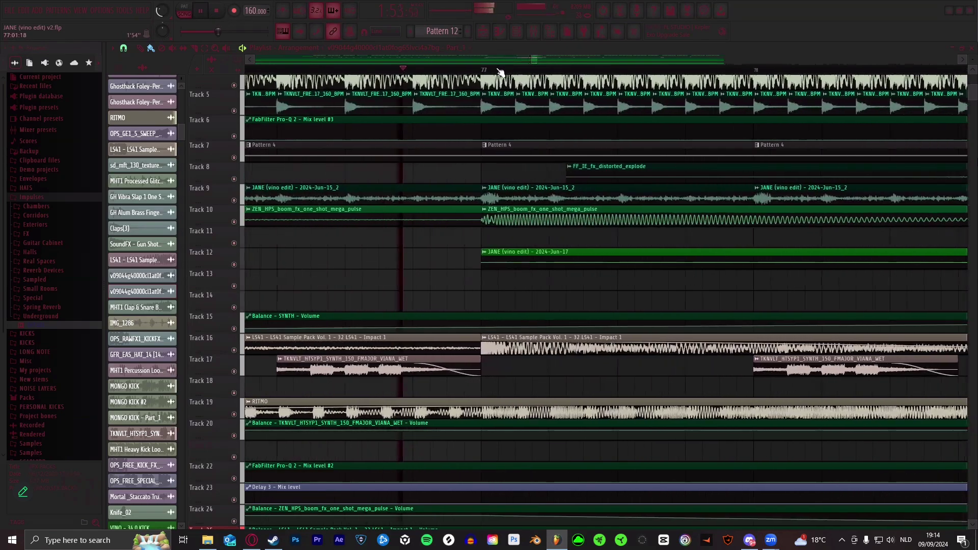
scroll(499, 71, "down", 2)
scroll(535, 57, "right", 1)
scroll(539, 72, "right", 2)
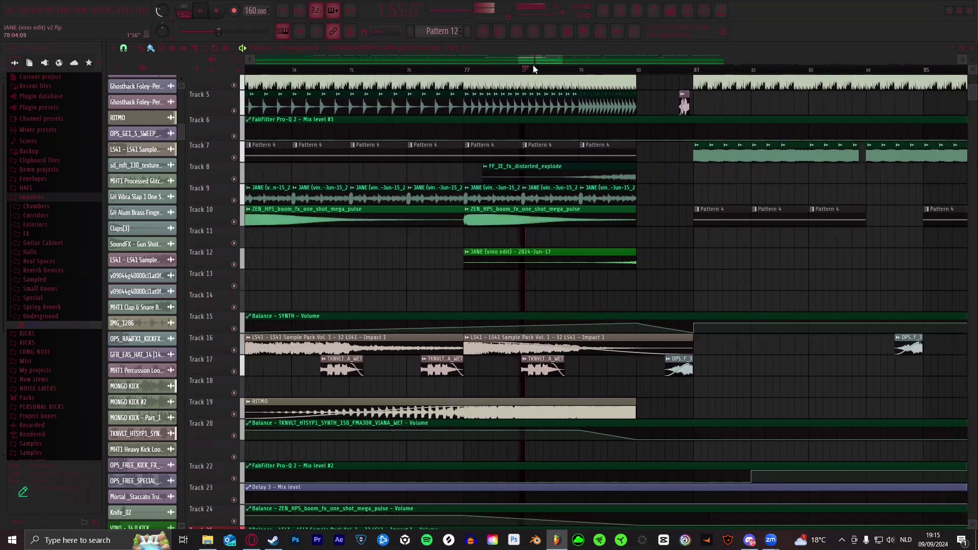
scroll(547, 73, "up", 1)
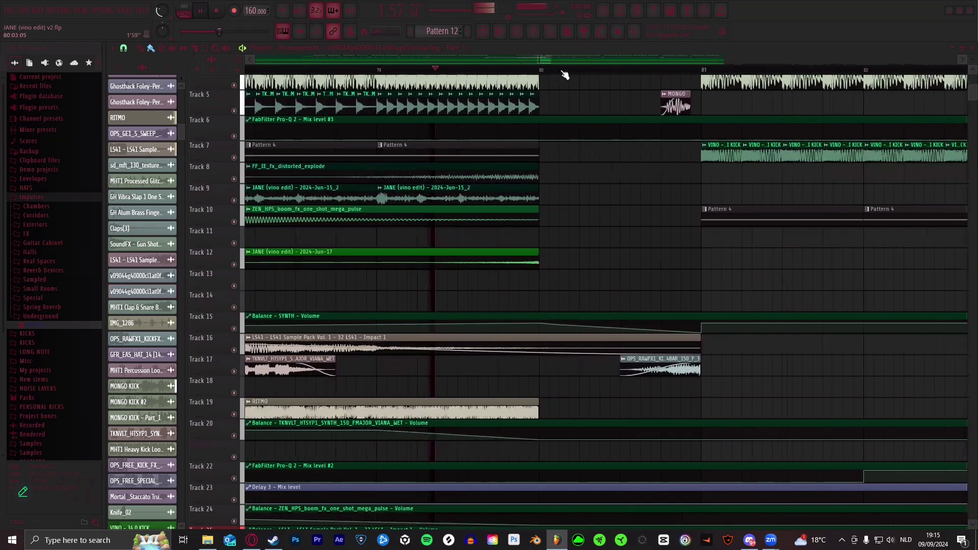
scroll(559, 74, "down", 1)
scroll(559, 74, "down", 4)
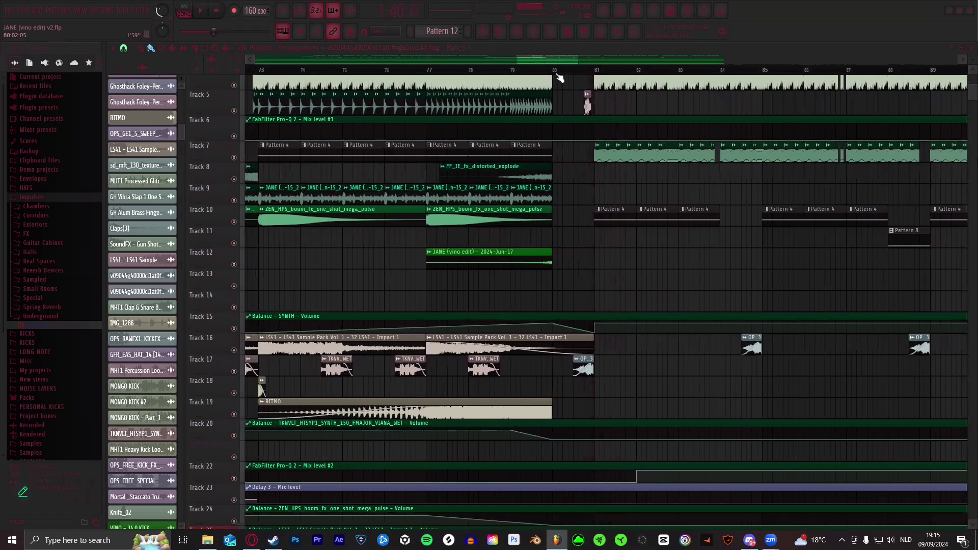
- Unmute the vocal stems on Tracks 51, 52 and 53
scroll(544, 175, "down", 1)
left_click_drag(972, 100, 972, 182)
scroll(550, 70, "down", 6)
scroll(548, 72, "down", 1)
left_click(234, 207)
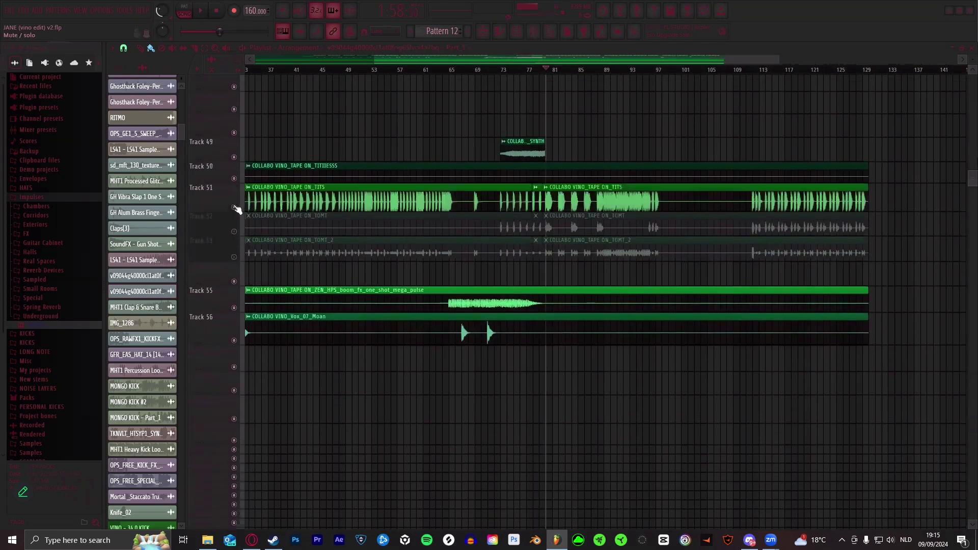
left_click(234, 231)
left_click(234, 257)
- Return the playhead to bar 65 with the upper tracks of the break in view
scroll(951, 167, "up", 15)
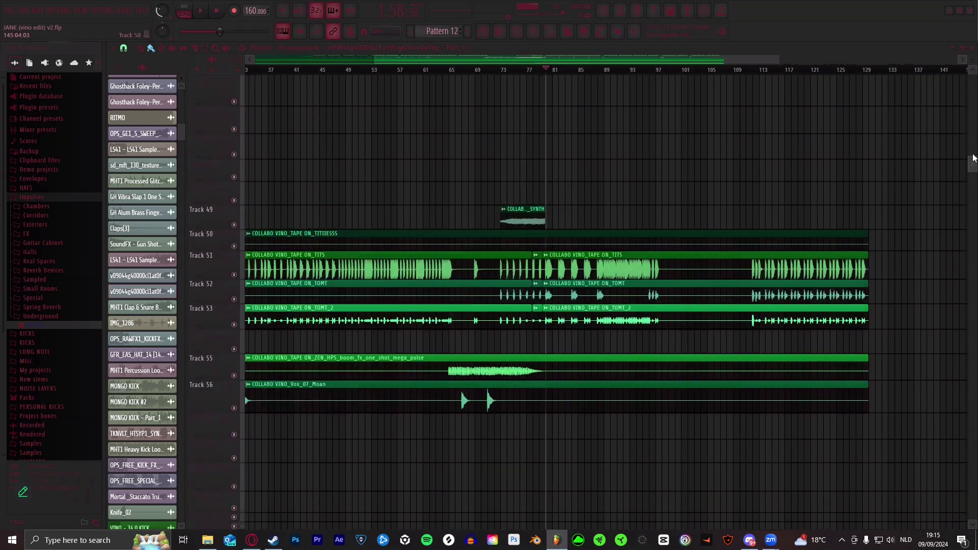
scroll(477, 74, "up", 5)
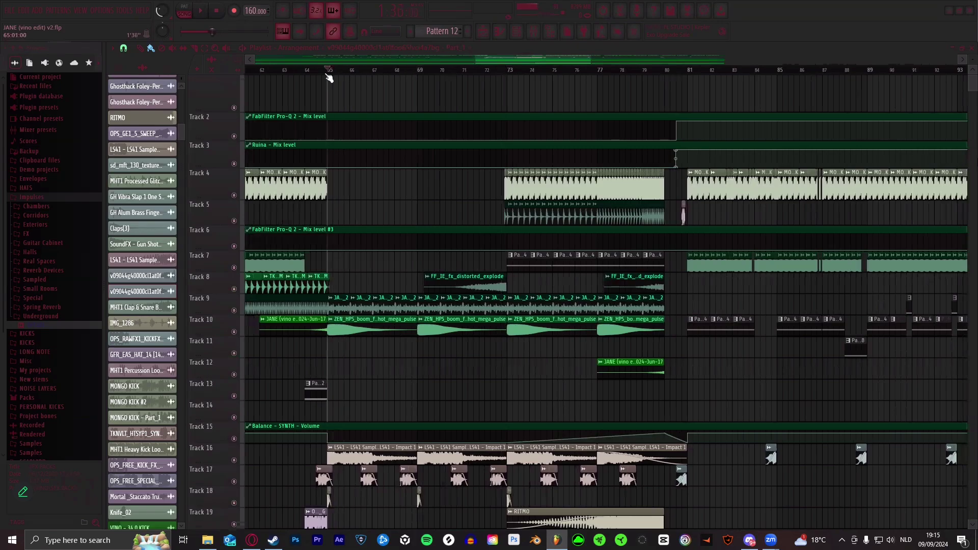
- Play the break from bar 65 with the vocals unmuted, following the kick build-up to around bar 77
key("space")
scroll(381, 76, "up", 3)
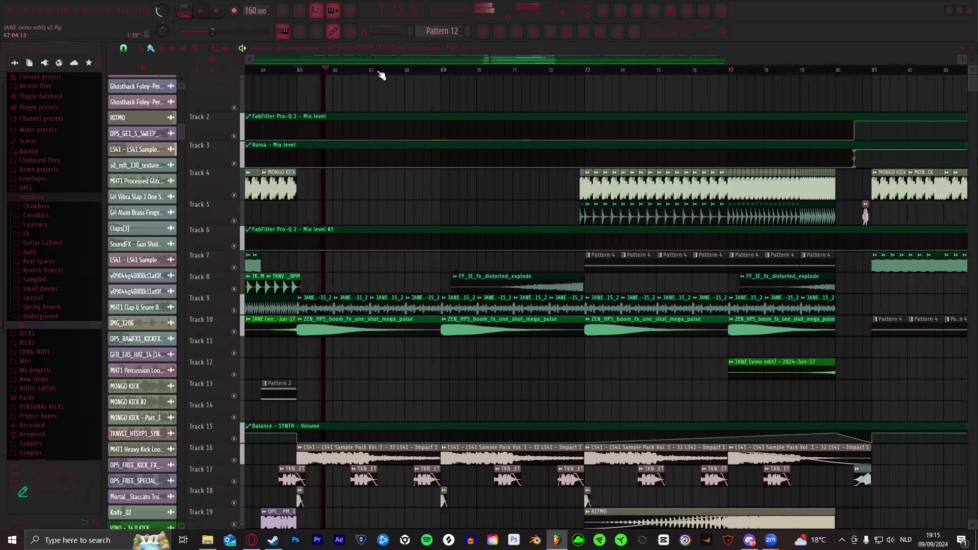
scroll(382, 75, "down", 2)
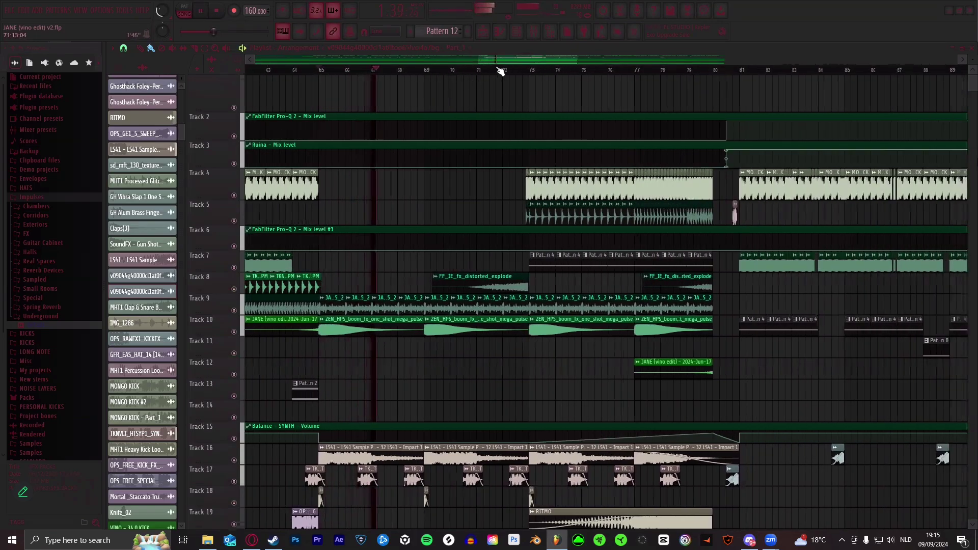
scroll(504, 77, "down", 1)
scroll(512, 83, "down", 2)
scroll(513, 83, "up", 2)
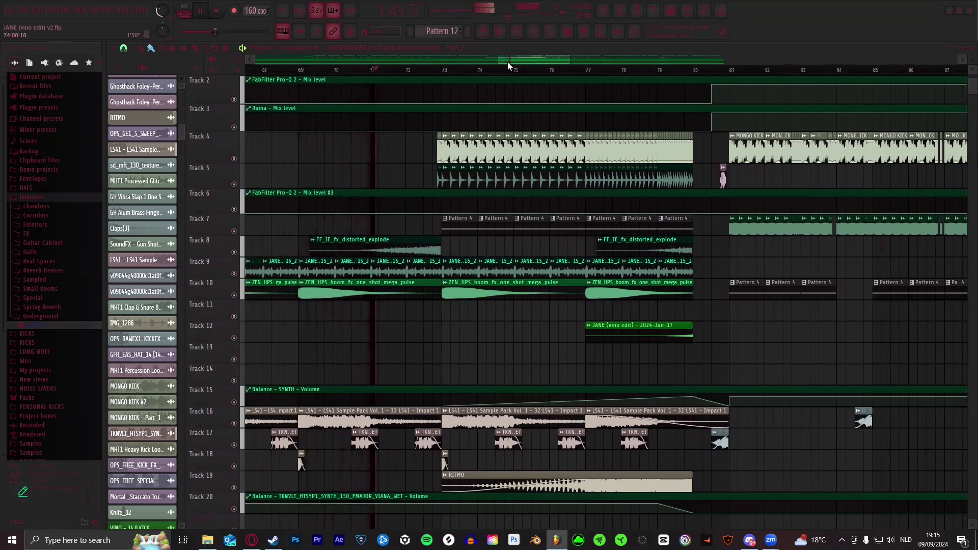
left_click_drag(517, 62, 521, 62)
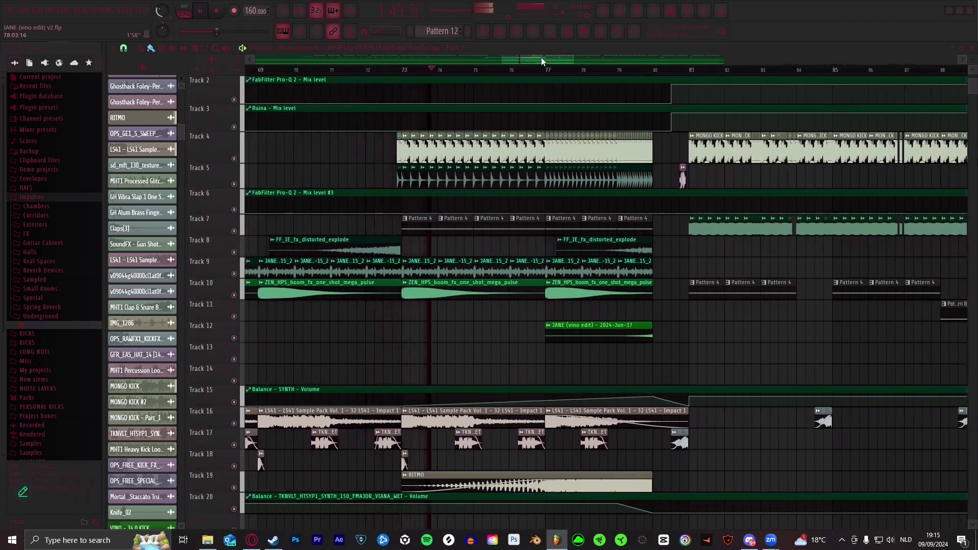
left_click_drag(541, 57, 558, 56)
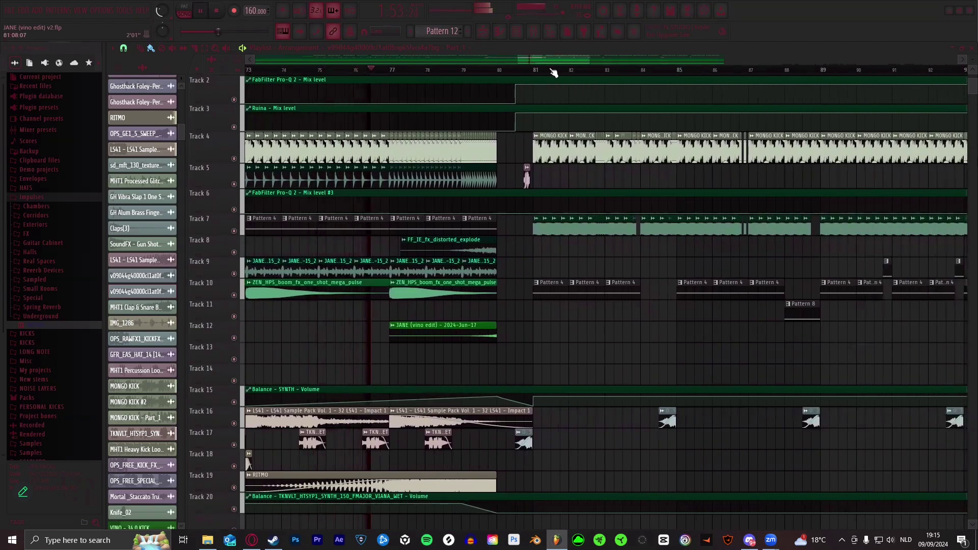
- Listen on through the drop at bar 81 and into the section at bar 97, and stop playback
scroll(554, 73, "up", 2)
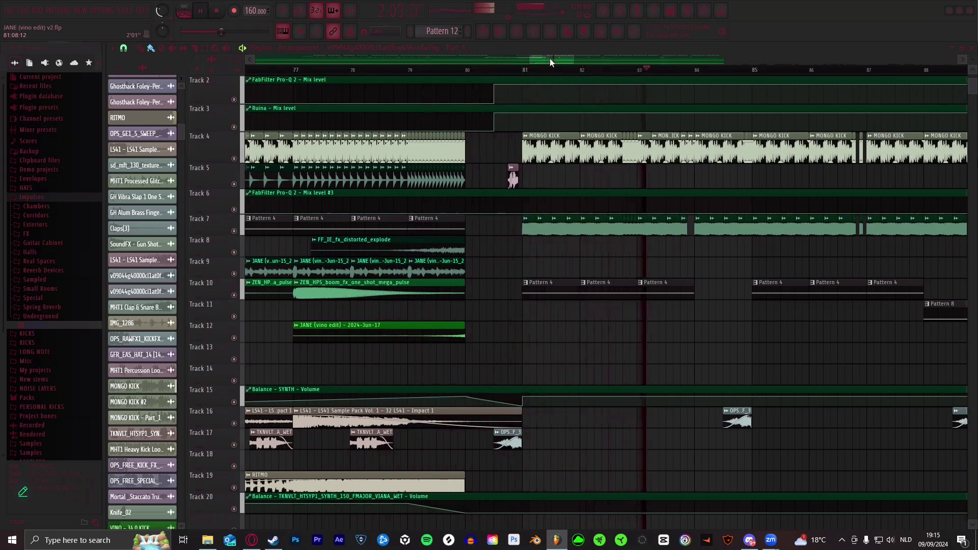
left_click_drag(549, 58, 565, 60)
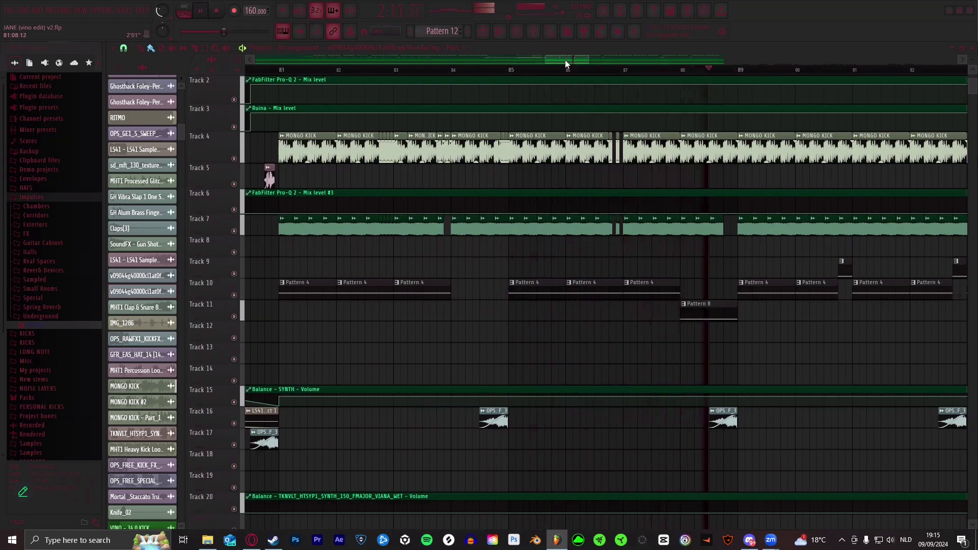
left_click_drag(564, 59, 598, 56)
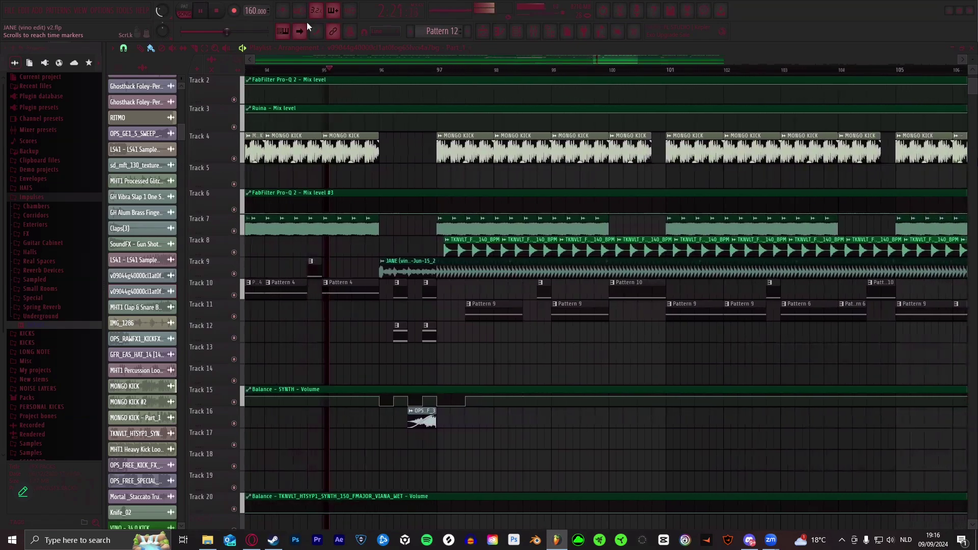
scroll(372, 70, "up", 3)
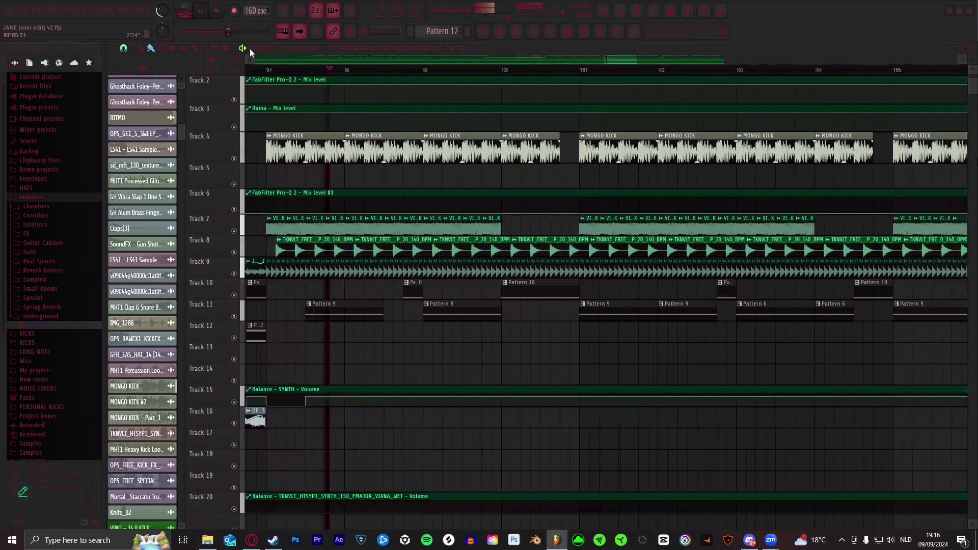
key("space")
- Place the playhead at bar 112, play the start of the kick-free fill before bar 113, and stop playback
scroll(369, 64, "down", 6)
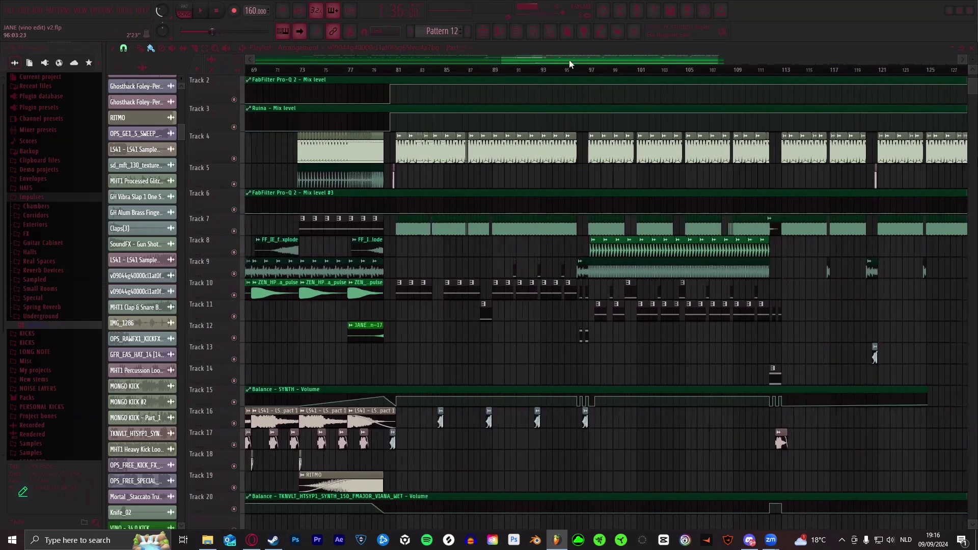
scroll(583, 60, "right", 4)
scroll(584, 62, "up", 5)
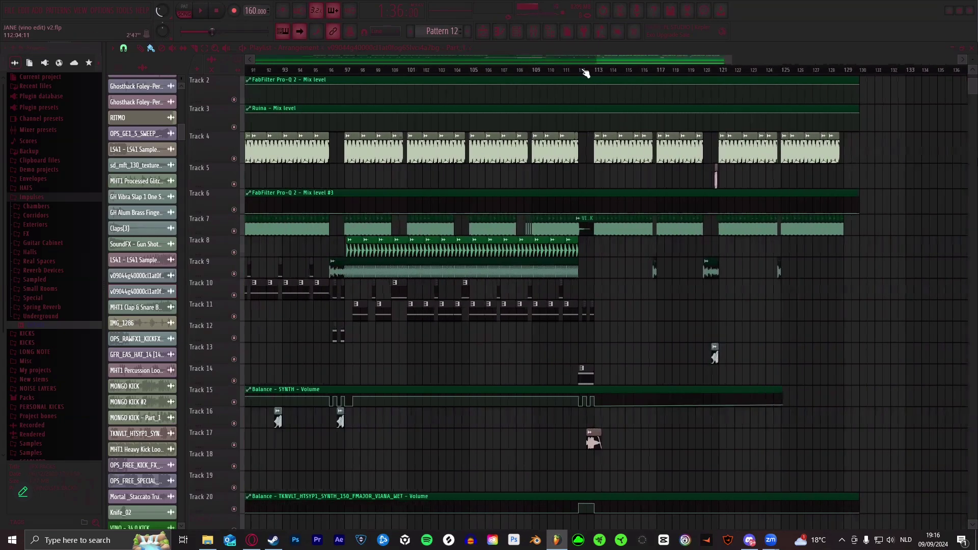
left_click(593, 70)
scroll(596, 75, "up", 2)
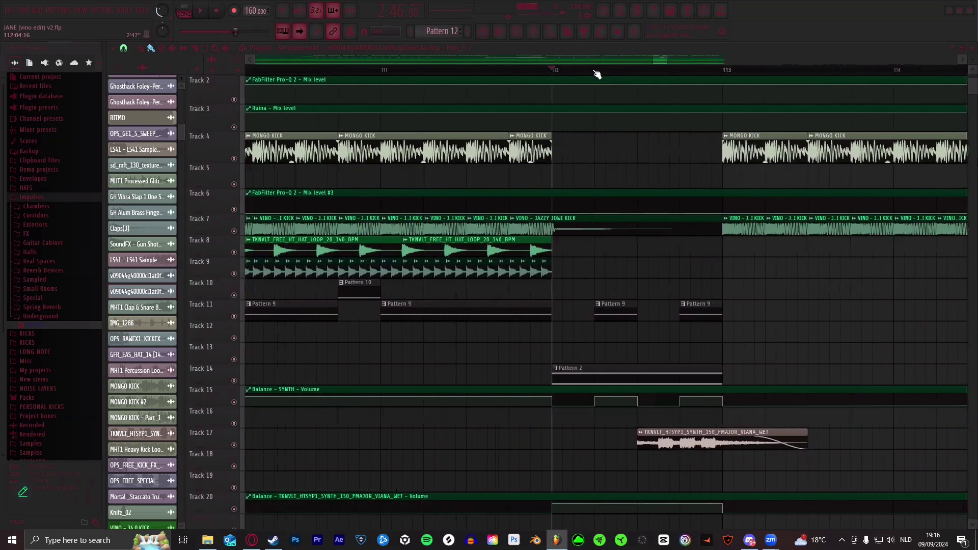
left_click(203, 12)
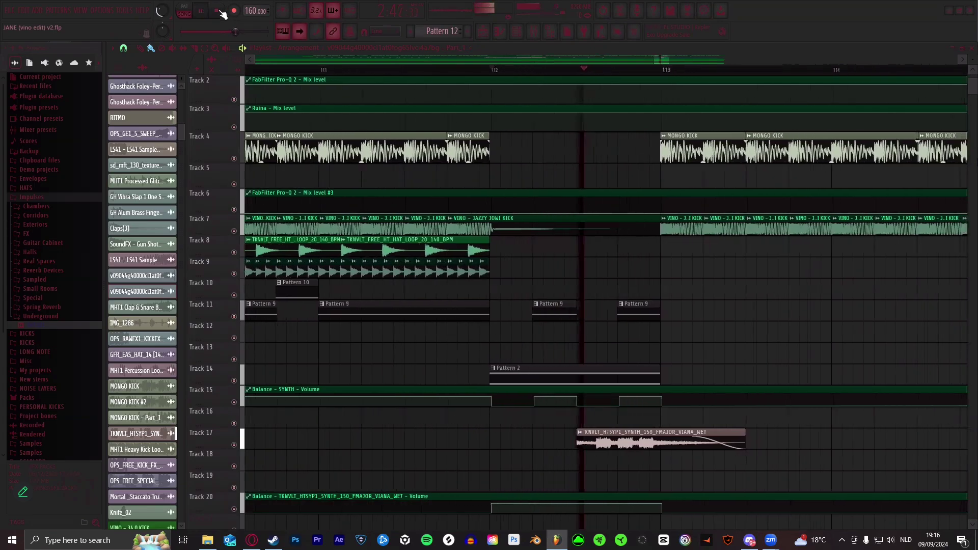
left_click(221, 12)
- Move the playhead back to bar 81 at the start of the drop, by way of bar 97
scroll(491, 72, "down", 5)
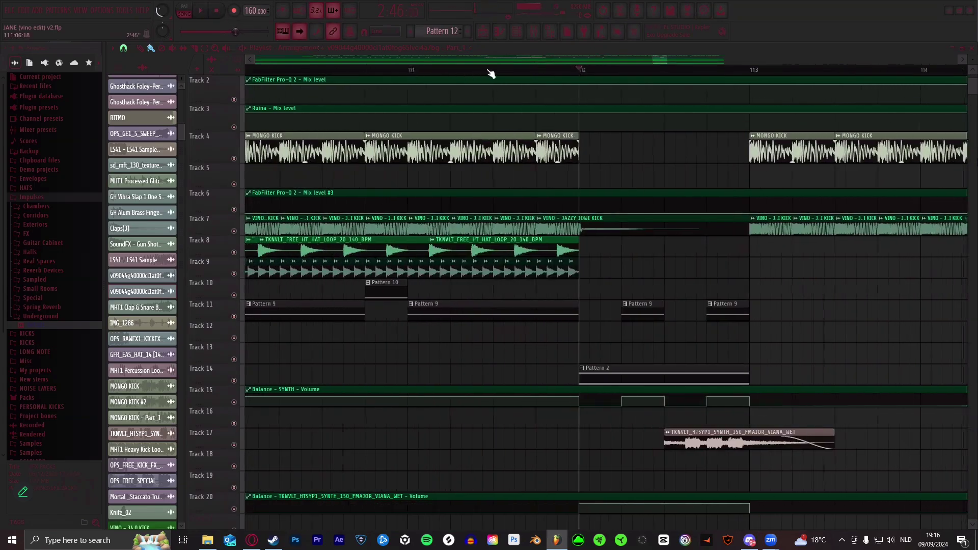
scroll(542, 73, "down", 6)
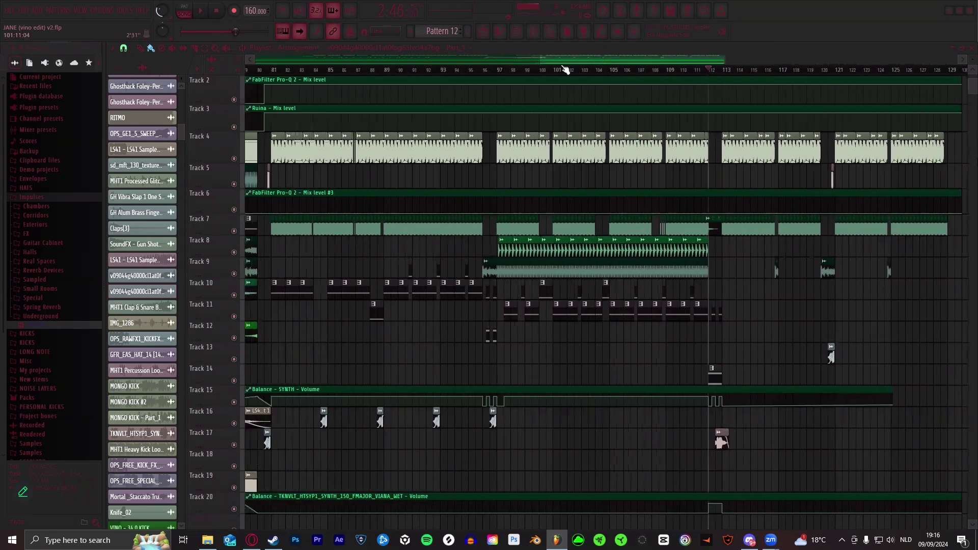
left_click(525, 73)
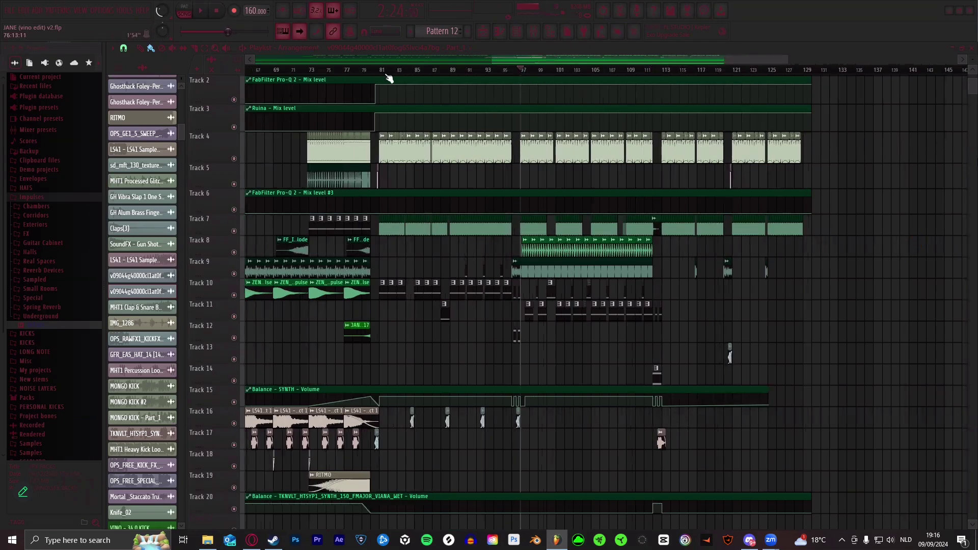
scroll(524, 72, "up", 8)
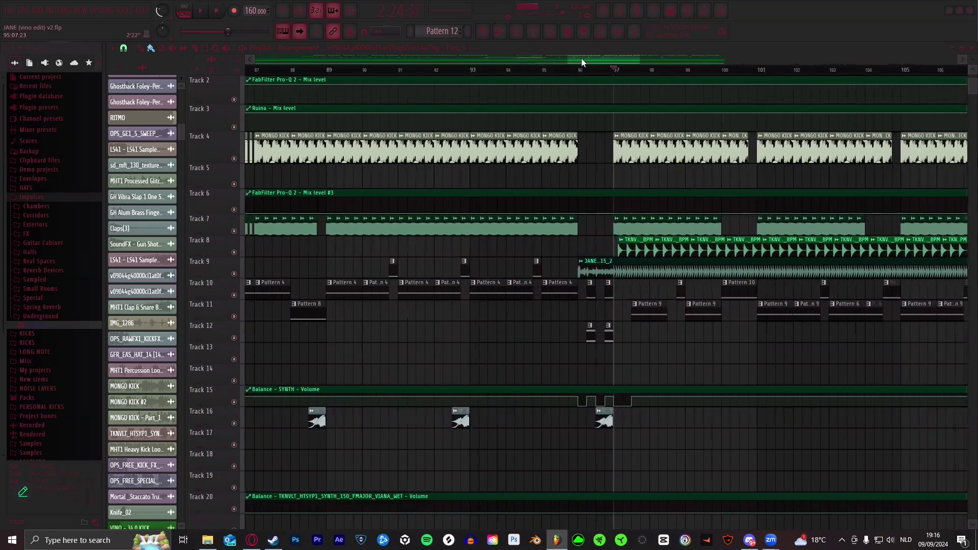
left_click(543, 56)
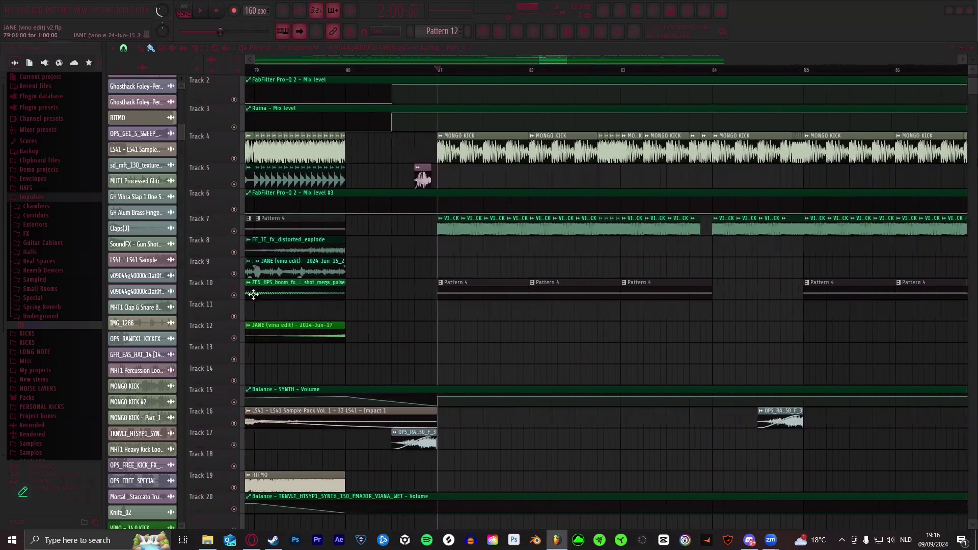
- Solo Track 10, select bars 81 to 82 on the timeline, and audition its Pattern 4 clip twice
right_click(234, 295)
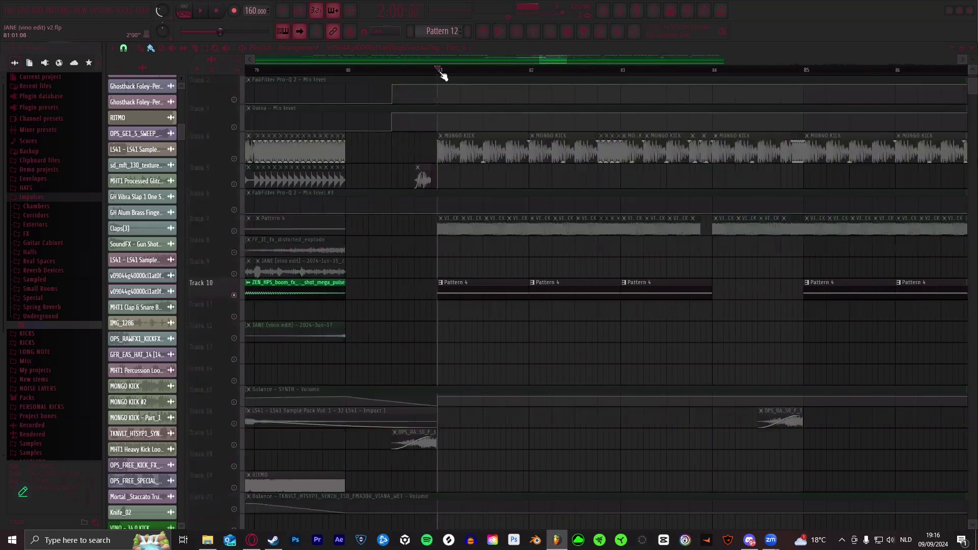
left_click_drag(441, 72, 533, 69)
left_click(201, 12)
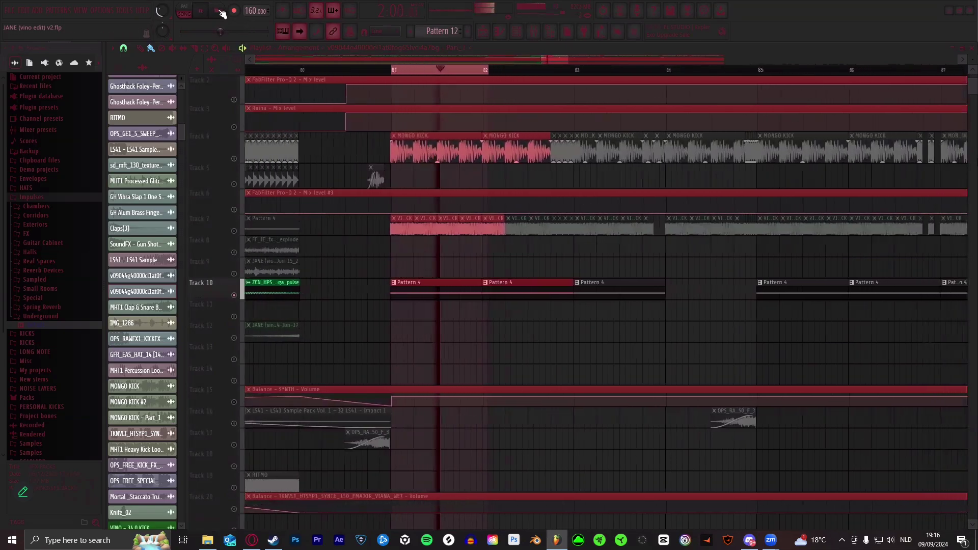
left_click(218, 11)
scroll(537, 71, "up", 2)
scroll(538, 70, "up", 1)
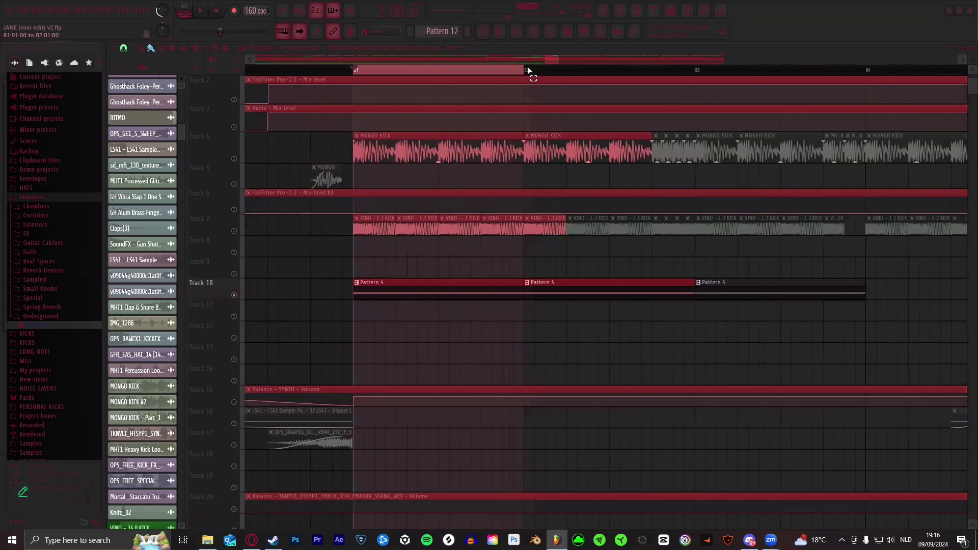
left_click(205, 15)
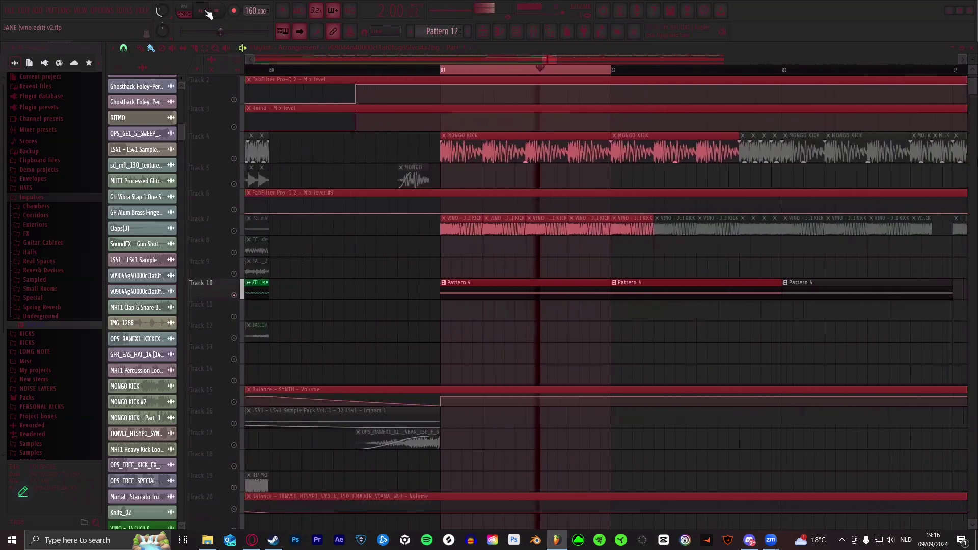
left_click(207, 14)
- Open the channel rack and change its display filter to include the Serum and automation channels
left_click(516, 31)
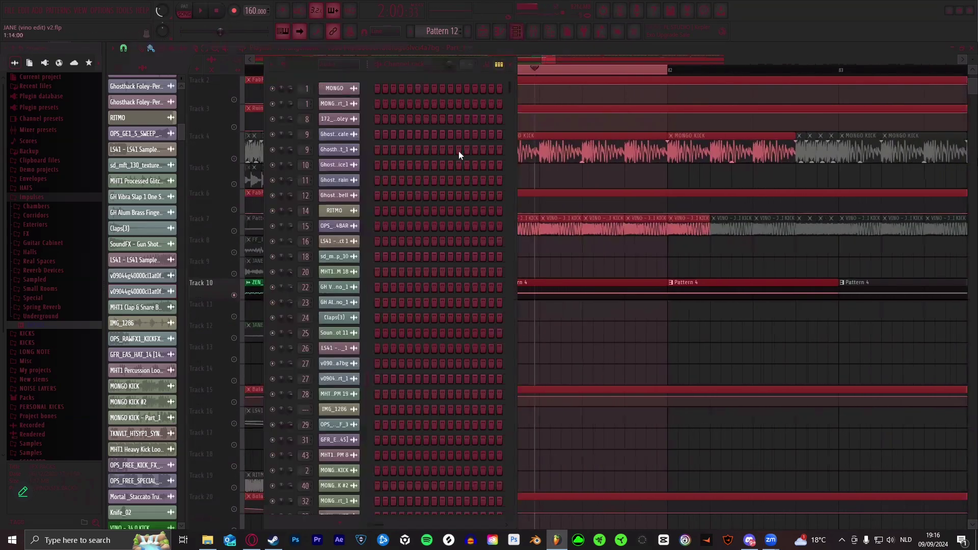
left_click_drag(319, 74, 306, 60)
scroll(396, 237, "down", 10)
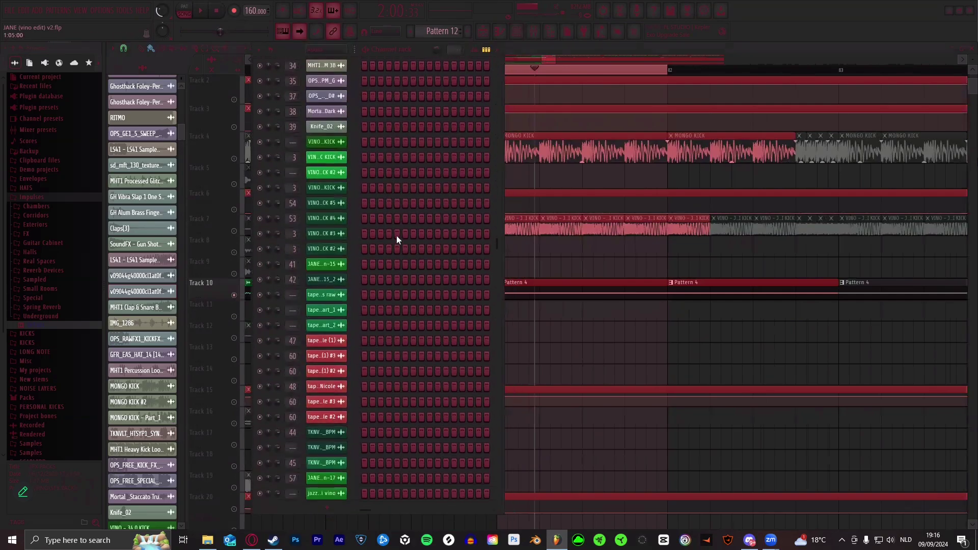
scroll(396, 236, "down", 8)
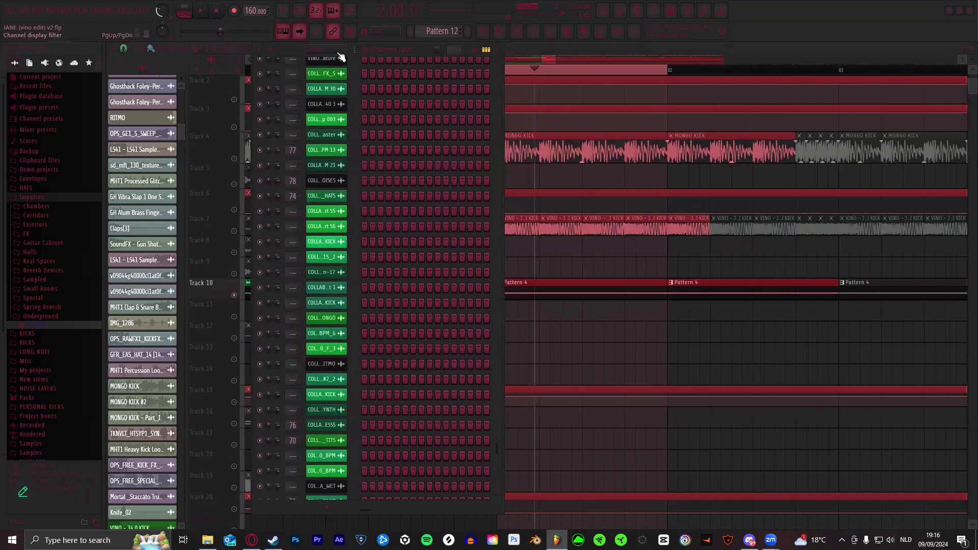
left_click(326, 49)
left_click(331, 62)
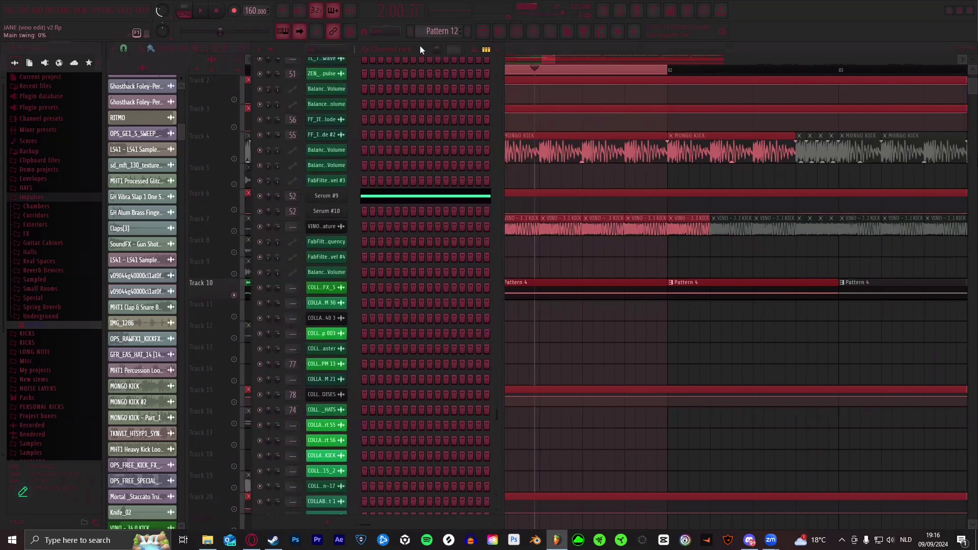
- Shift the channel rack aside, make Pattern 4 the active pattern, and bring its Serum channels into view
left_click_drag(429, 47, 376, 46)
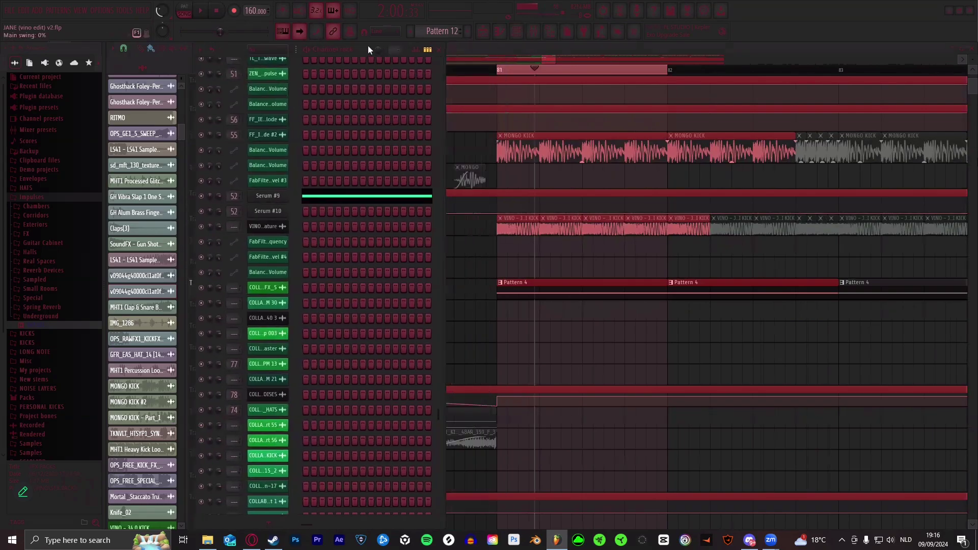
scroll(435, 31, "down", 2)
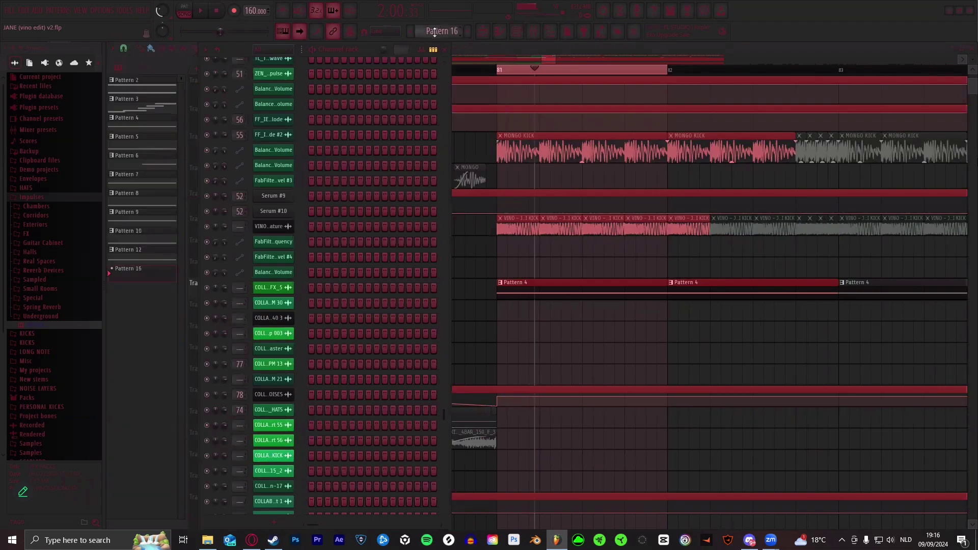
scroll(435, 31, "up", 9)
scroll(354, 256, "up", 7)
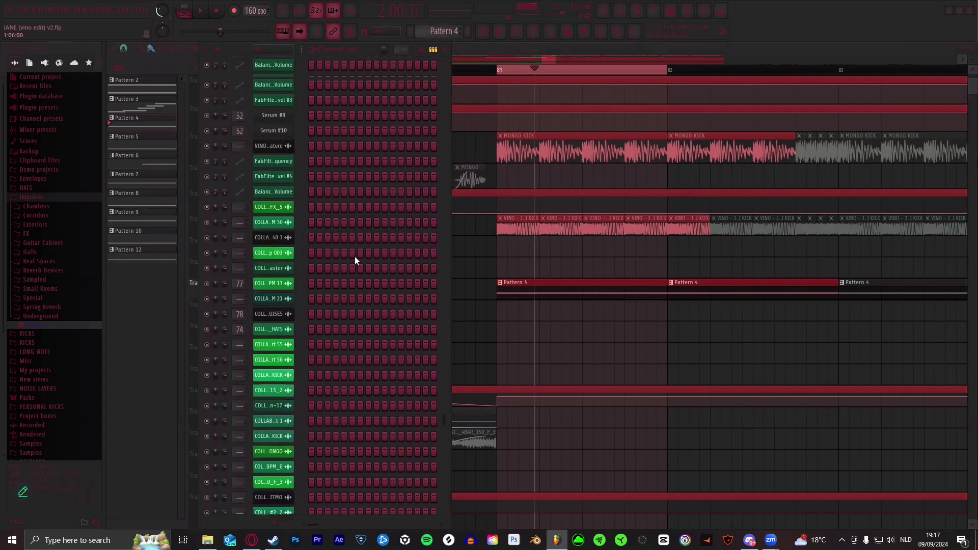
scroll(355, 261, "up", 2)
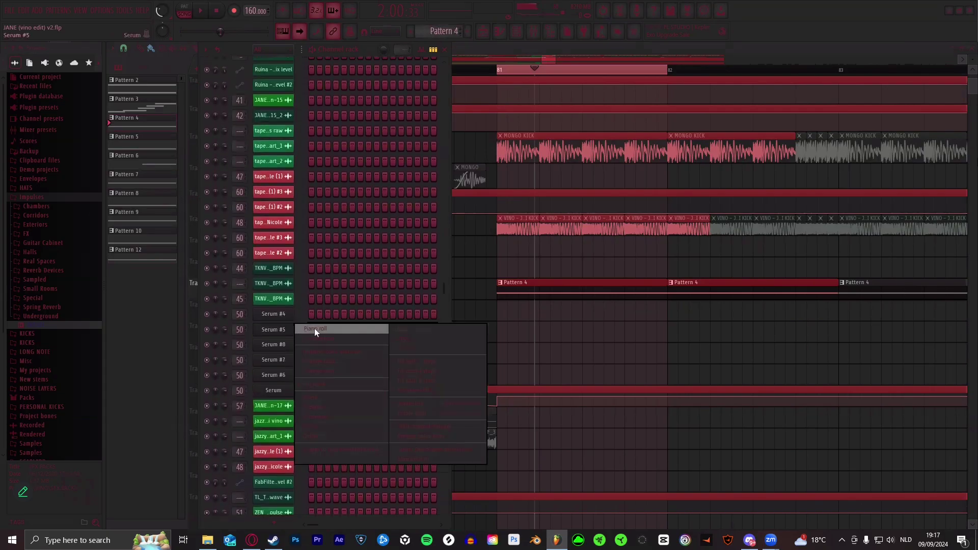
- Open Serum #5, audition its SC - Aim Your guns preset with a few notes, and return to the playlist
left_click(275, 329)
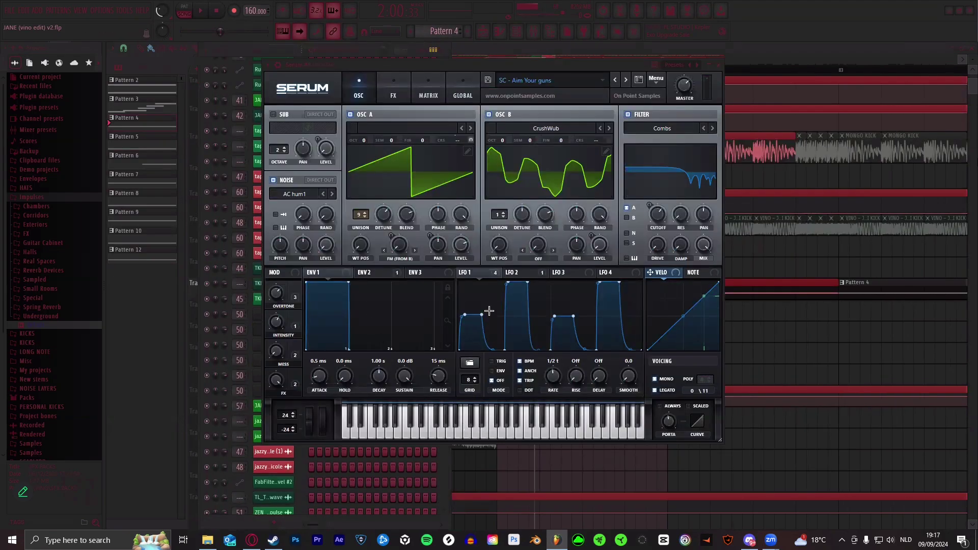
left_click(457, 425)
key("u")
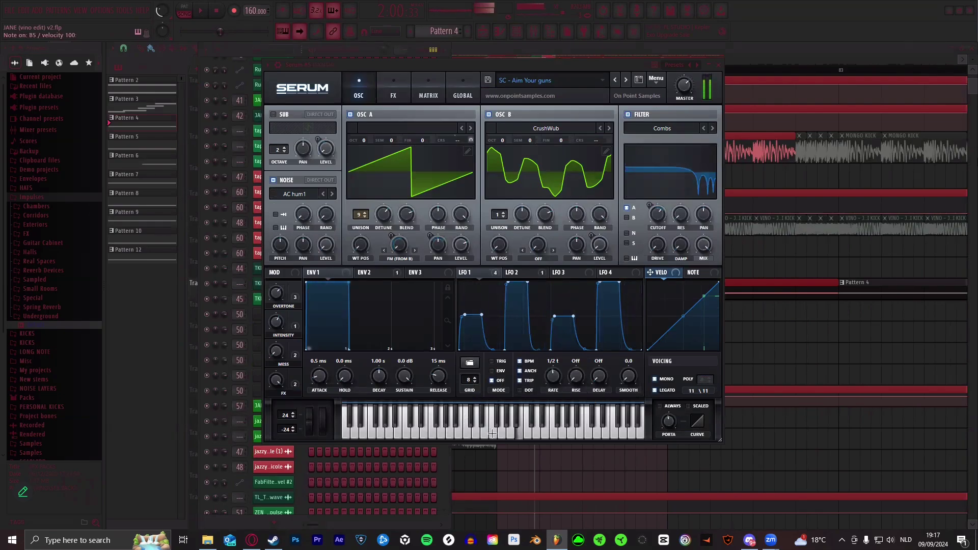
key("y")
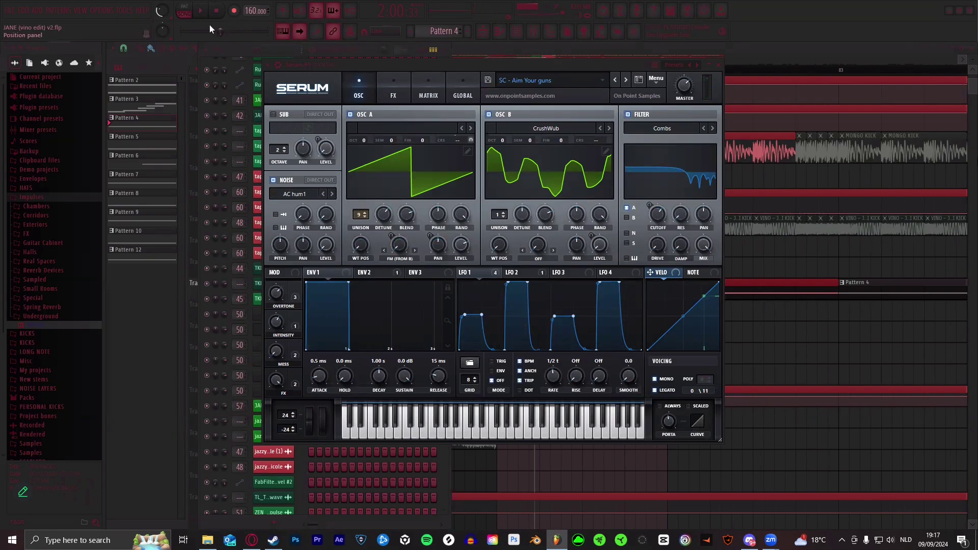
left_click_drag(360, 60, 340, 69)
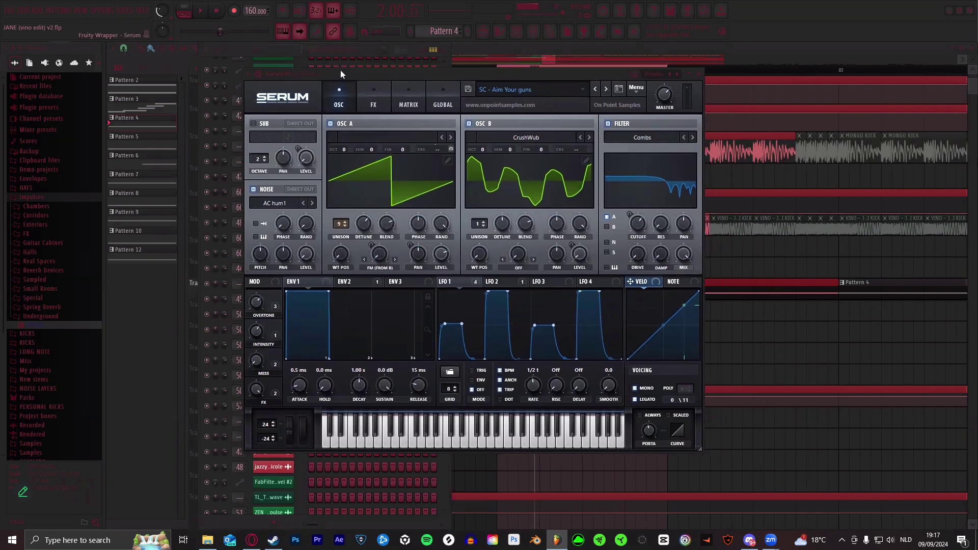
left_click(499, 51)
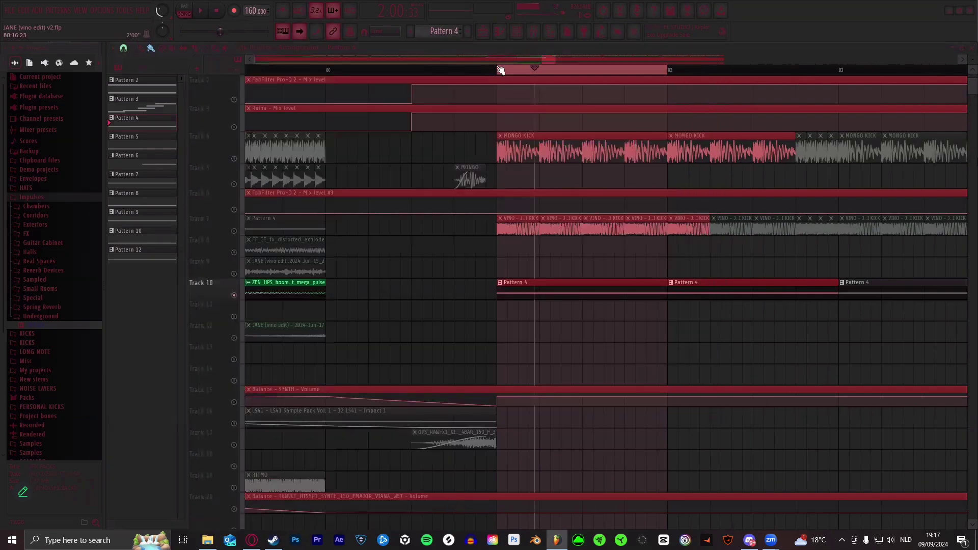
- Place the playhead at bar 80 and unsolo Track 10 to bring back all tracks around the second drop
scroll(497, 69, "down", 3)
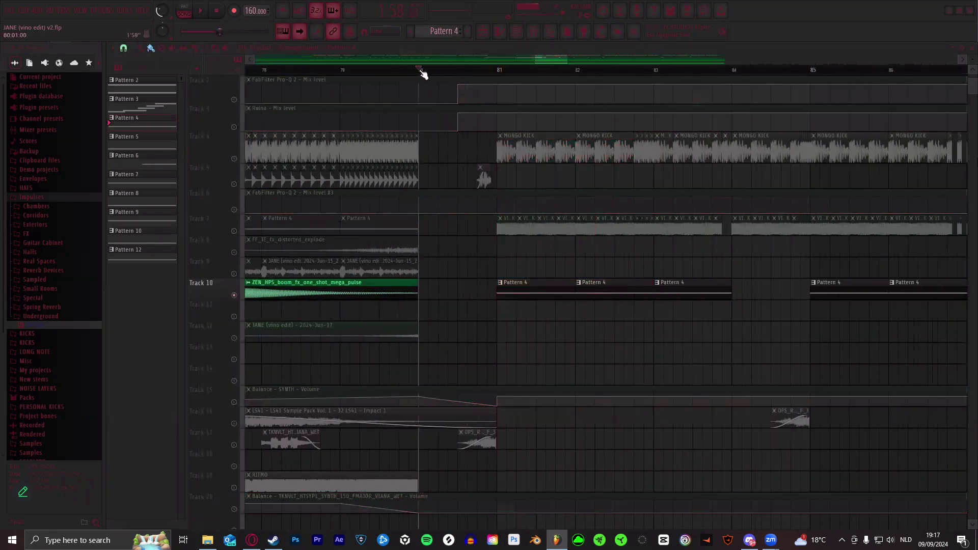
left_click(236, 161)
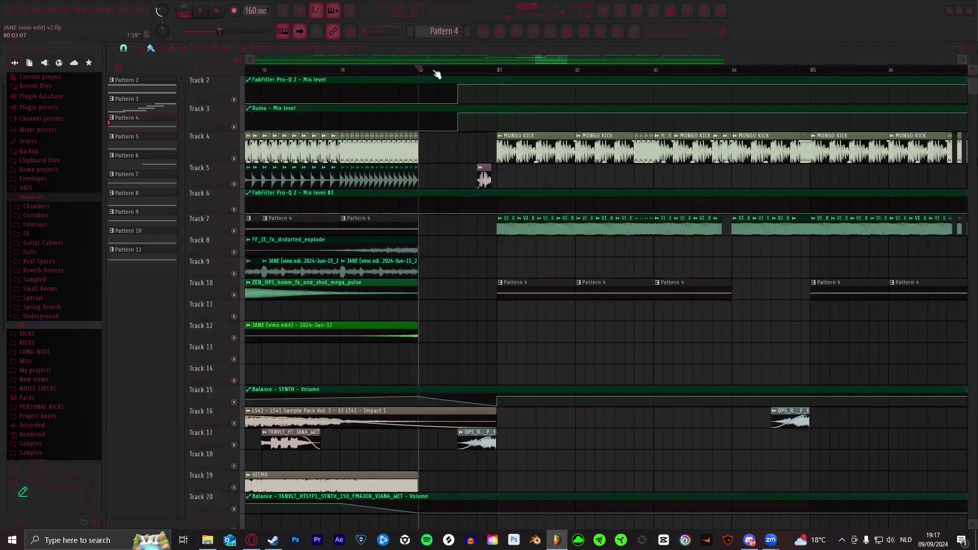
scroll(462, 72, "up", 2)
scroll(540, 72, "down", 4)
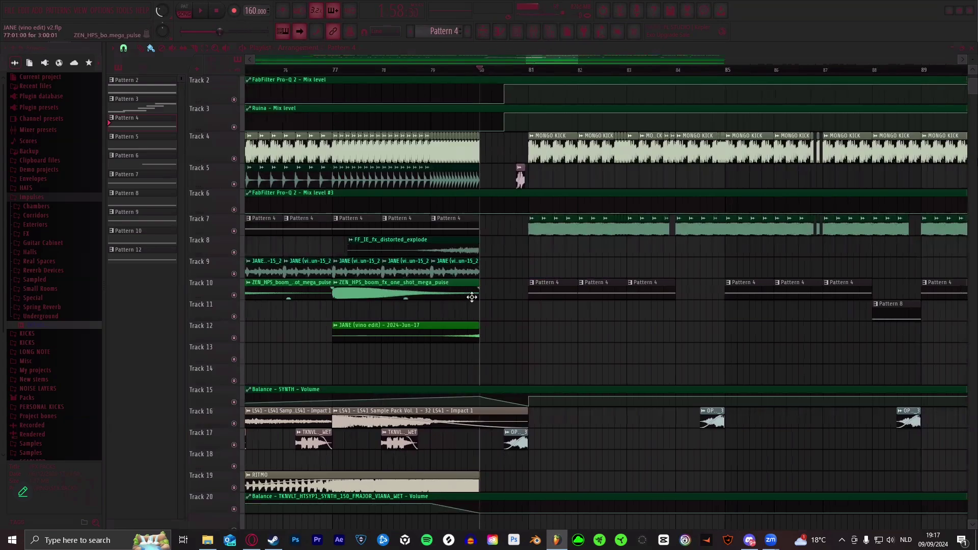
- Solo Track 10, select bars 81 to 82 on the timeline, and play the Pattern 4 synth in a loop
right_click(234, 296)
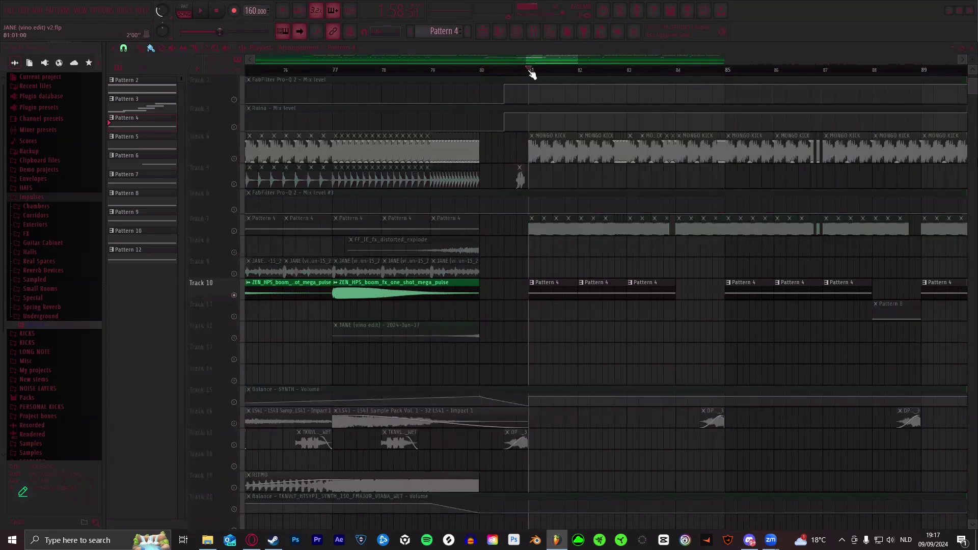
left_click_drag(530, 70, 569, 74)
key("space")
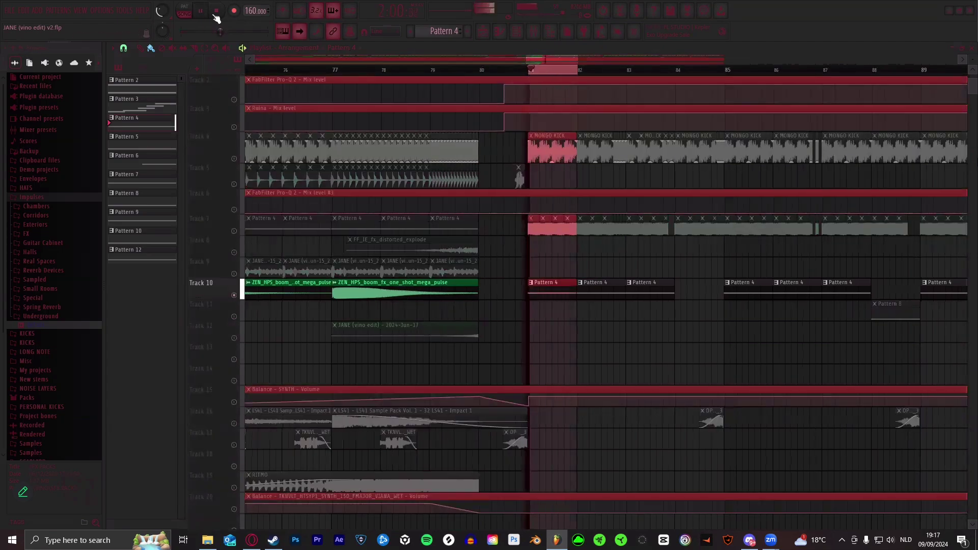
- Open Serum #5 during playback, review its effects from Hyper to Delay, stop the song, and close the synth
left_click(516, 31)
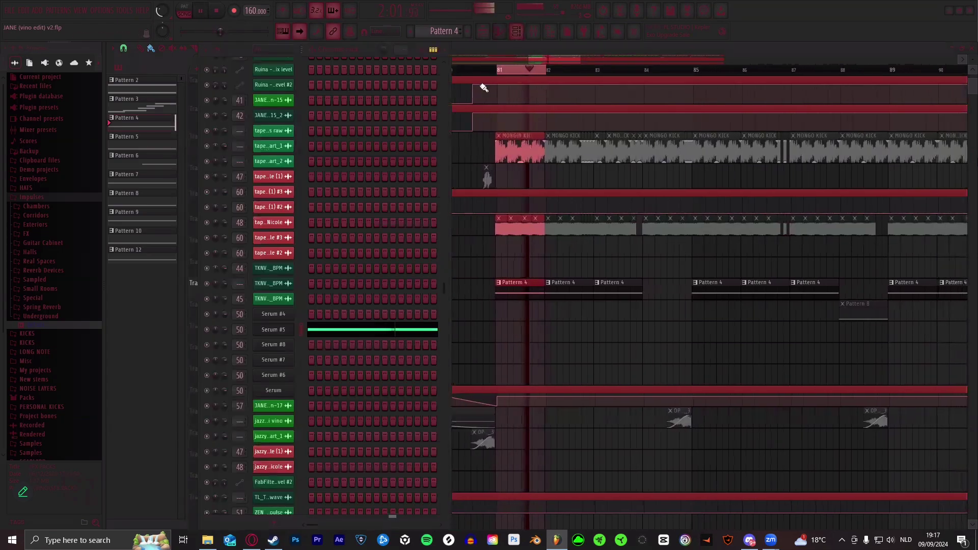
left_click(275, 330)
left_click(373, 100)
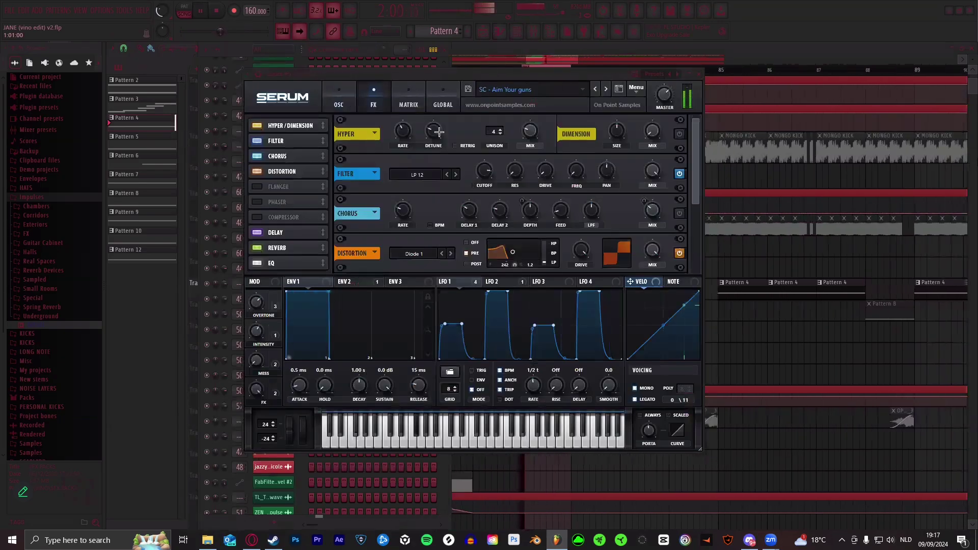
scroll(696, 181, "up", 1)
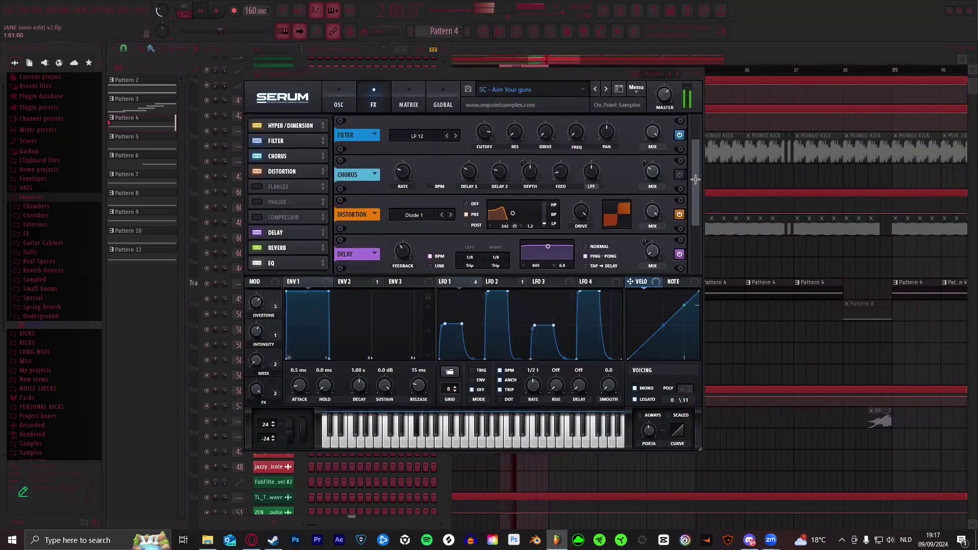
left_click(201, 14)
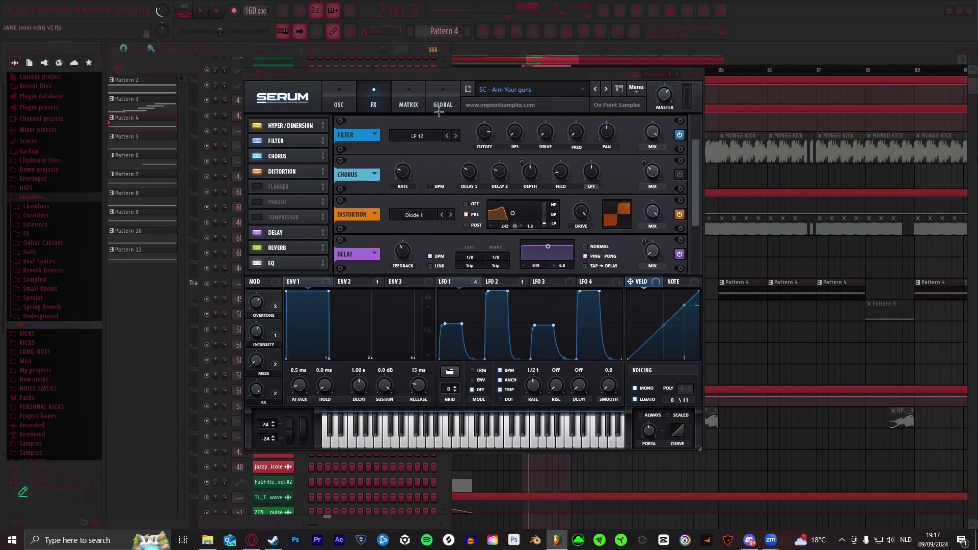
left_click(700, 75)
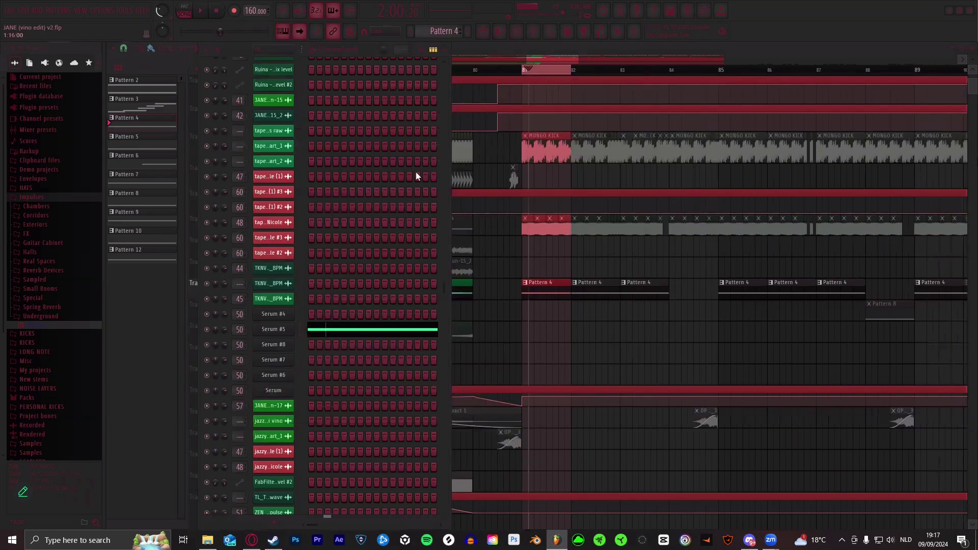
- Open the mixer and inspect the FabFilter Pro-Q 2 and Fruity soft clipper on the SYNTH track, returning to the playlist
left_click(532, 31)
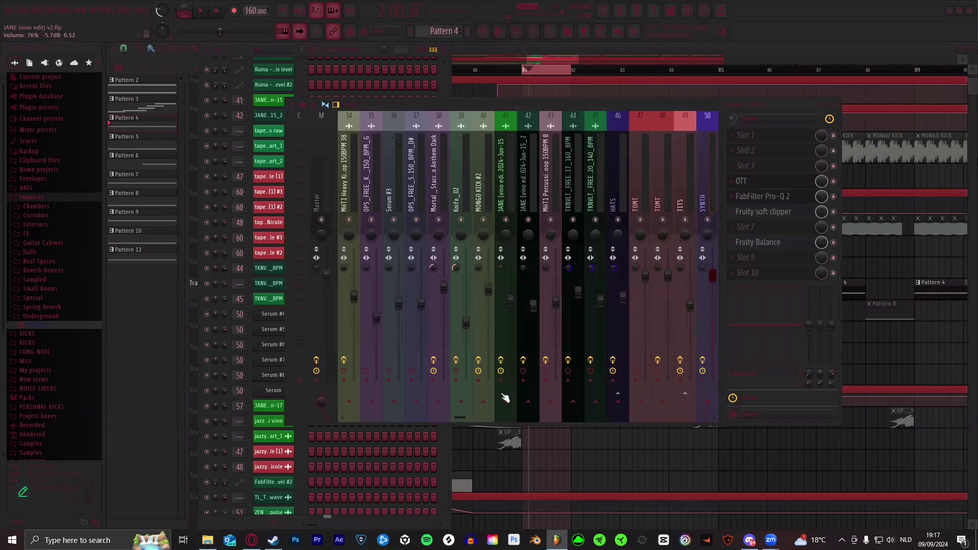
scroll(461, 417, "down", 5)
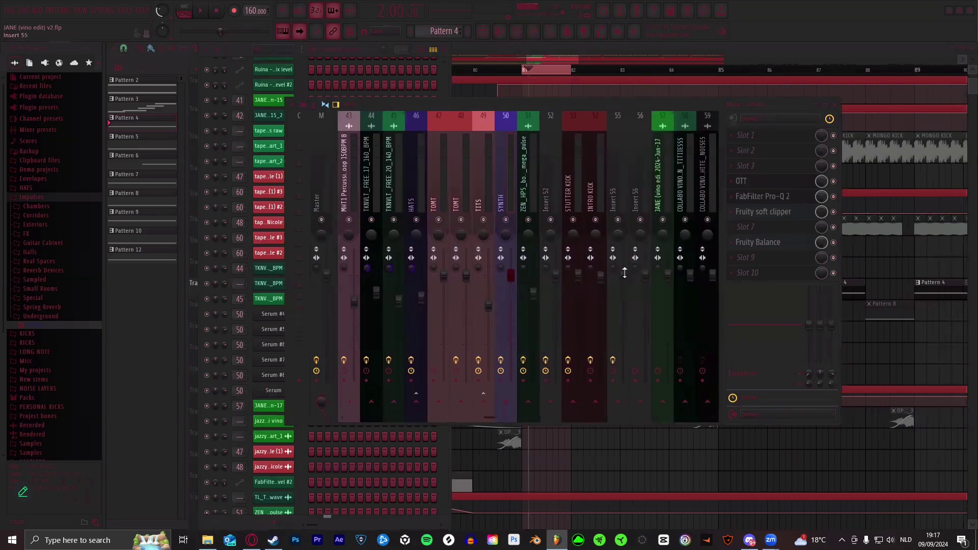
left_click(769, 197)
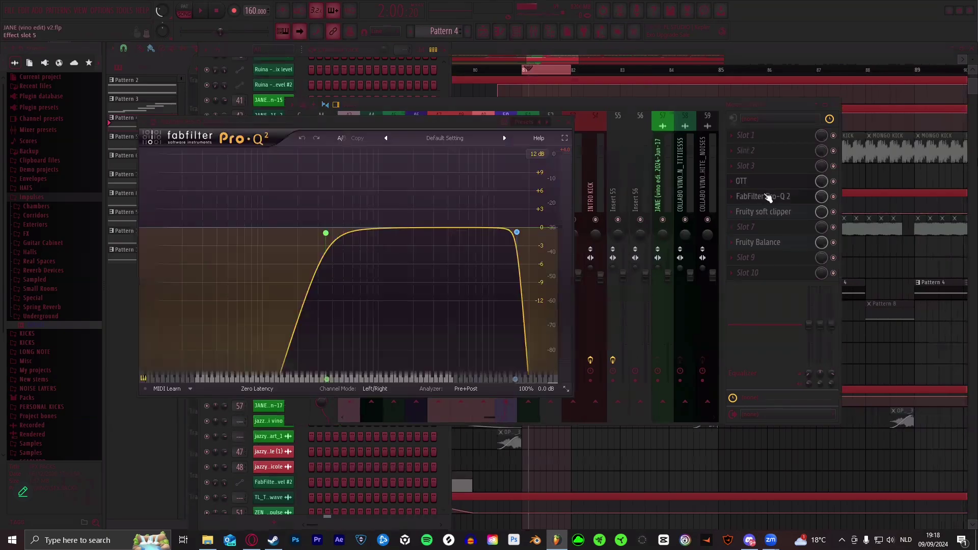
left_click(568, 123)
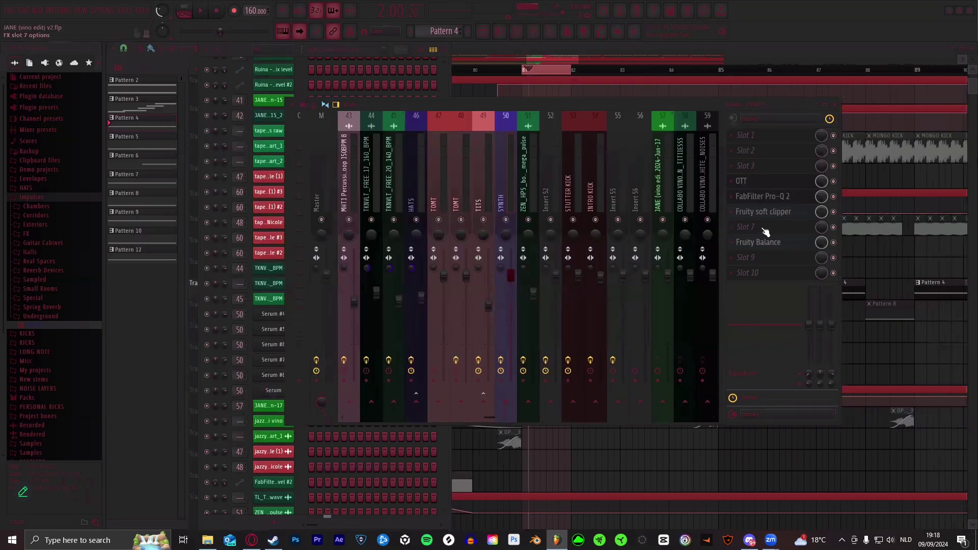
left_click(767, 197)
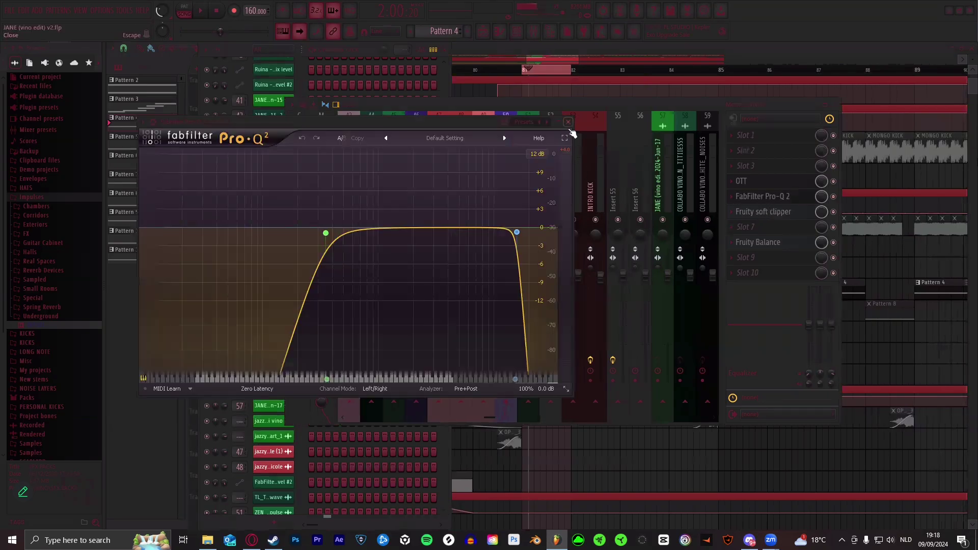
left_click(568, 123)
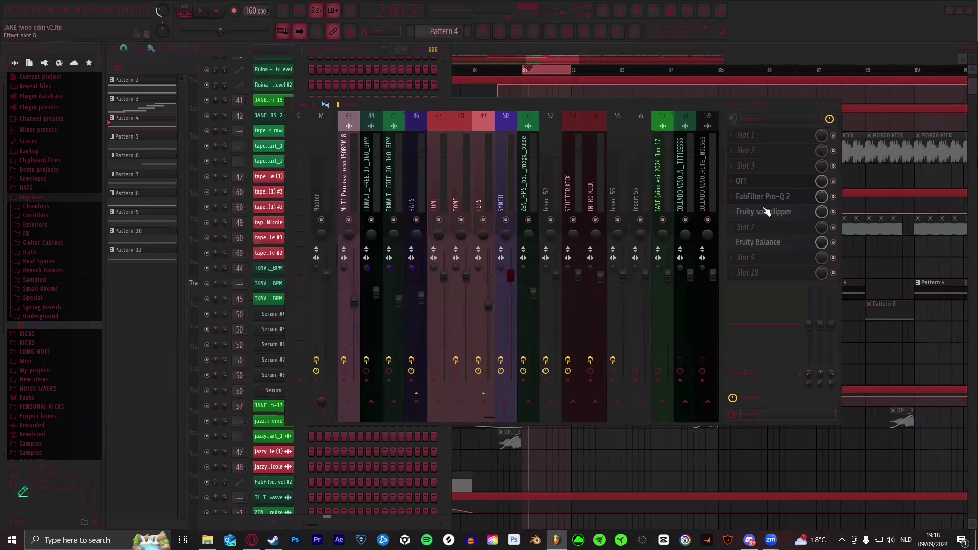
left_click(766, 212)
left_click(285, 135)
left_click(533, 58)
- Clear the time selection, unsolo Track 10, and move the playhead back past the break to bar 45
left_click_drag(530, 67, 505, 71)
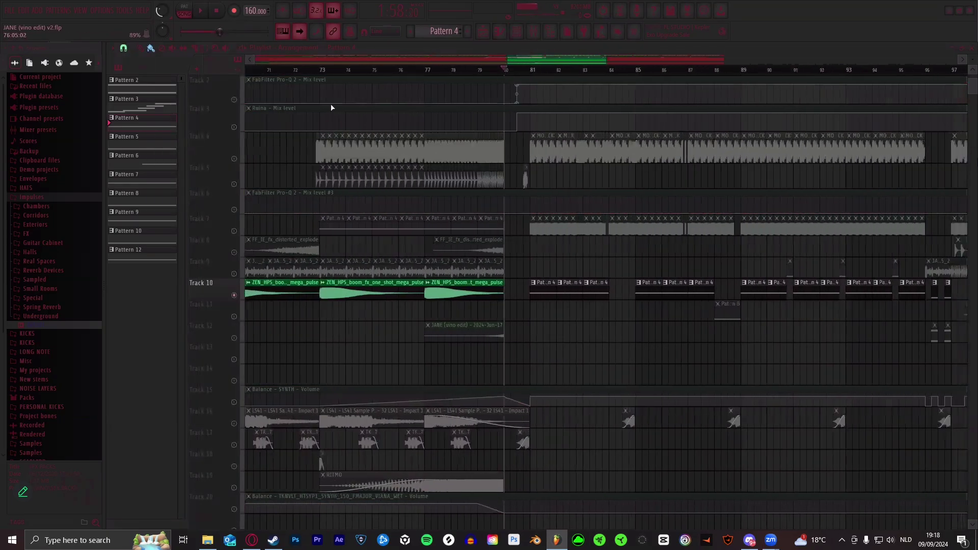
left_click(236, 159)
left_click_drag(319, 70, 318, 76)
left_click_drag(537, 78, 383, 76)
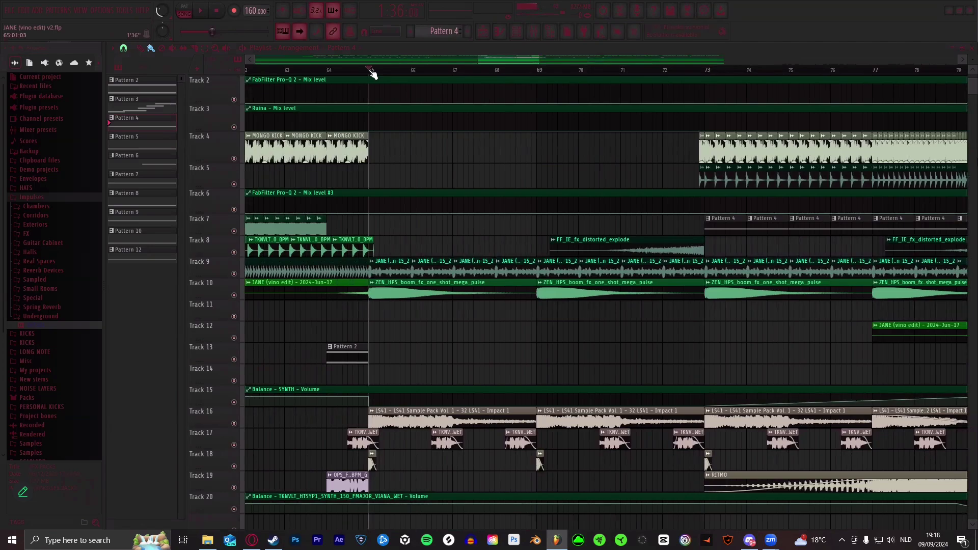
left_click_drag(372, 74, 438, 57)
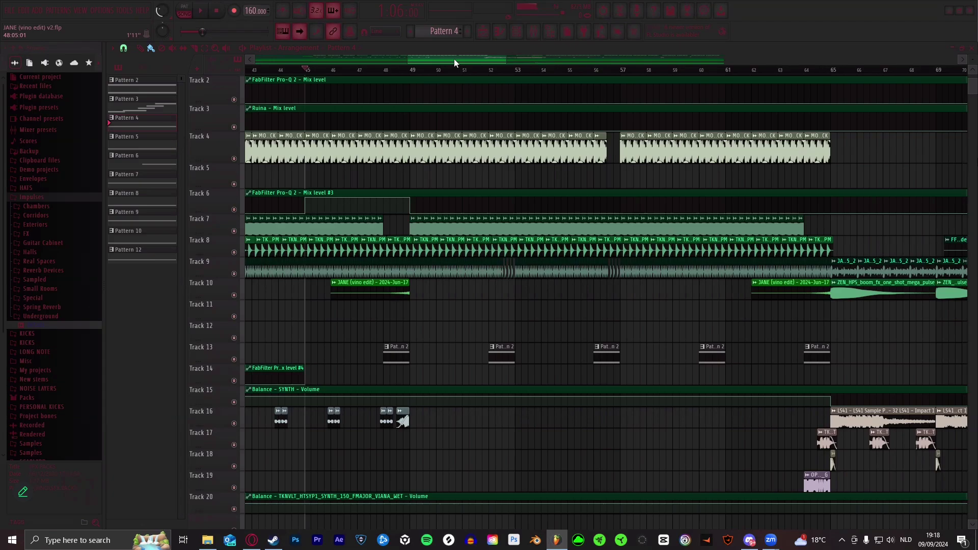
- Examine the lower tracks' effect clips and volume and mix-level automation from the first drop through the second drop
left_click_drag(454, 60, 463, 57)
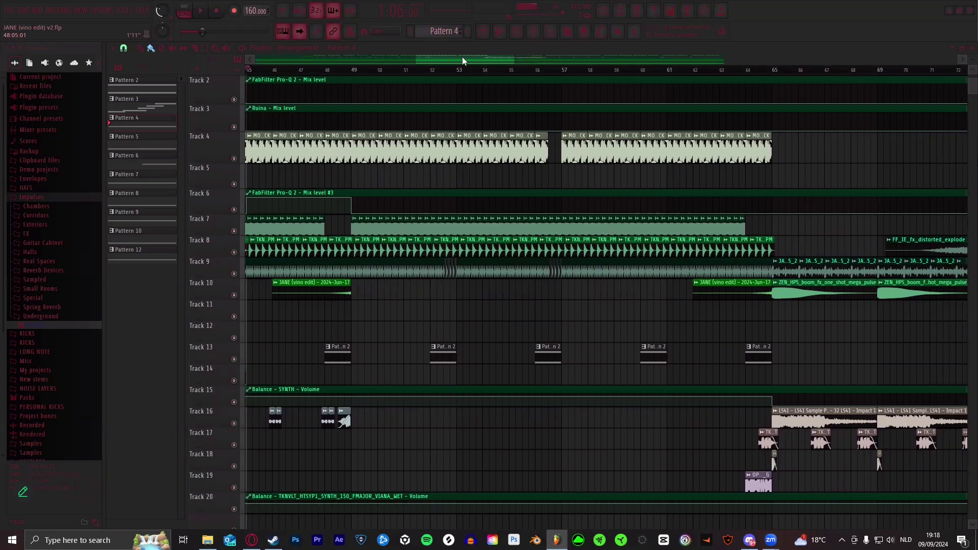
scroll(463, 56, "down", 6)
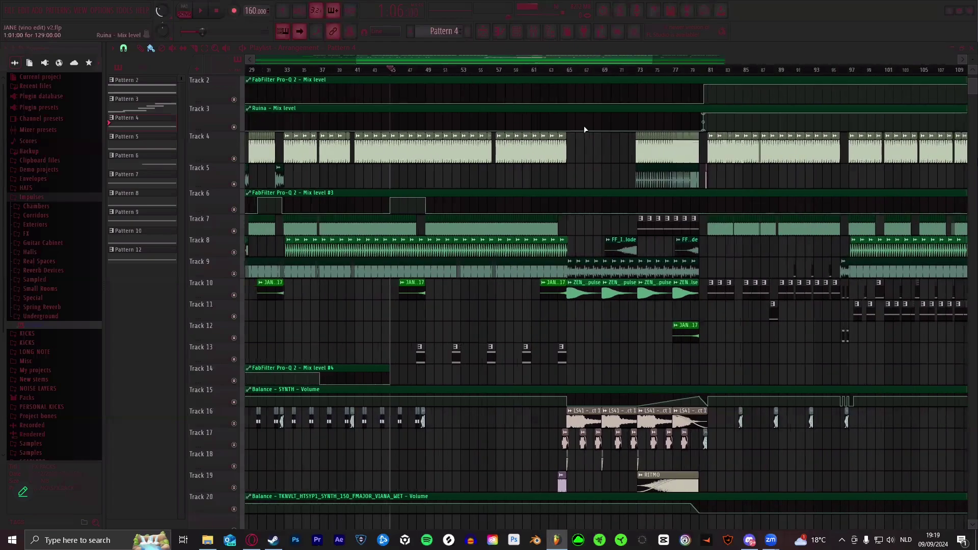
scroll(584, 129, "down", 6)
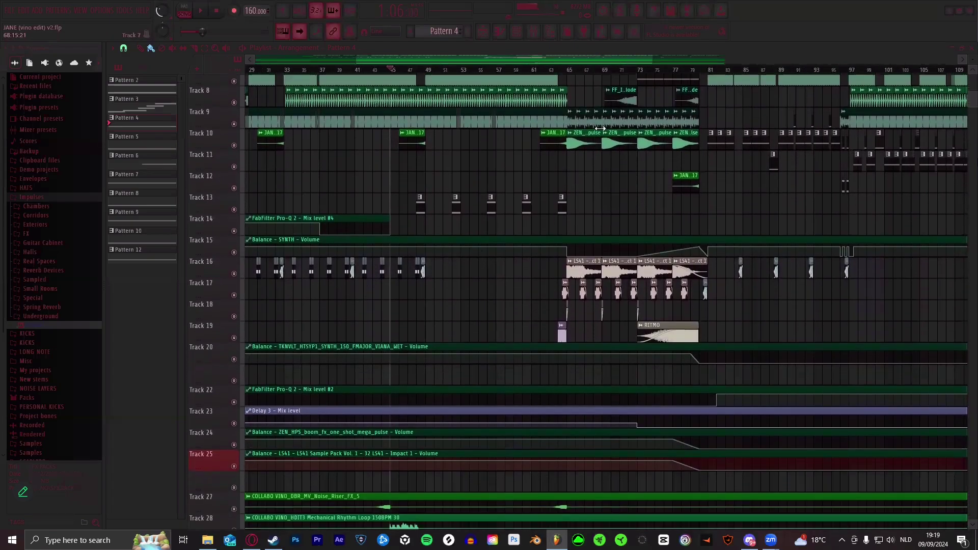
scroll(600, 128, "down", 1)
scroll(600, 144, "down", 1)
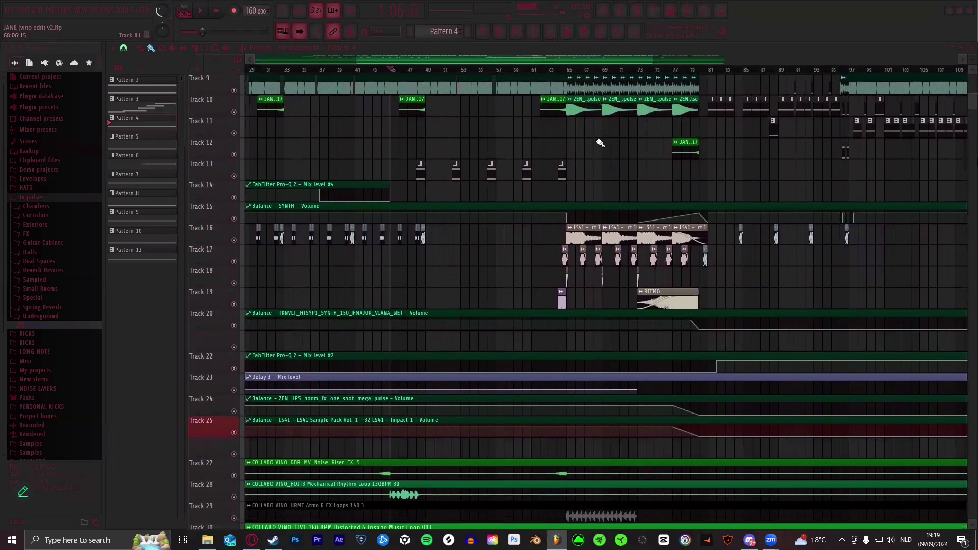
scroll(465, 75, "up", 5)
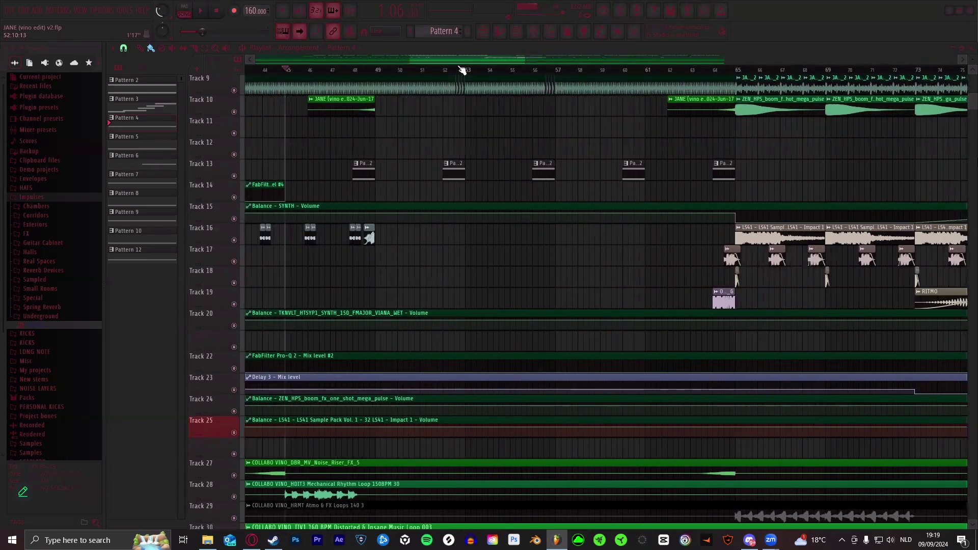
scroll(407, 61, "down", 5)
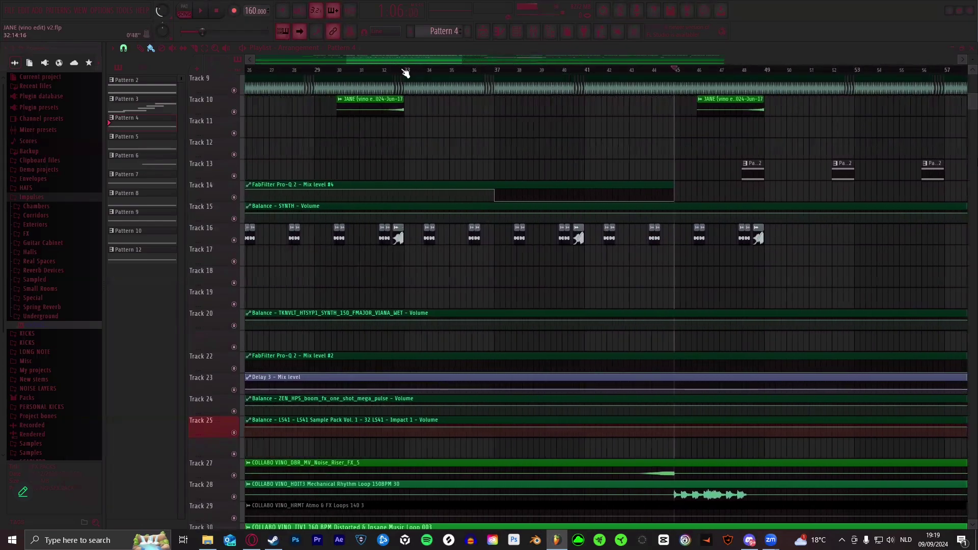
scroll(405, 73, "down", 2)
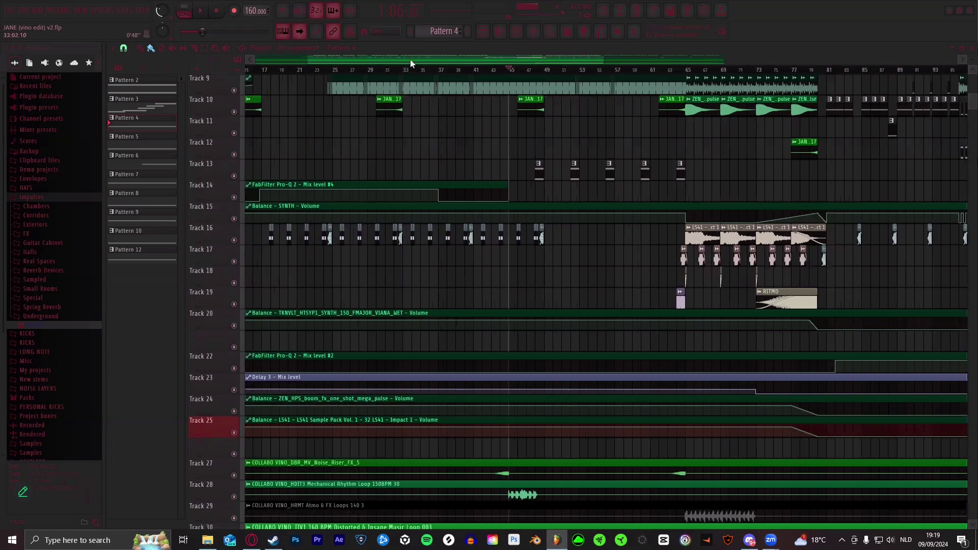
left_click_drag(411, 59, 417, 56)
mouse_move(408, 57)
left_mouse_down()
mouse_move(392, 58)
mouse_move(400, 56)
left_mouse_up()
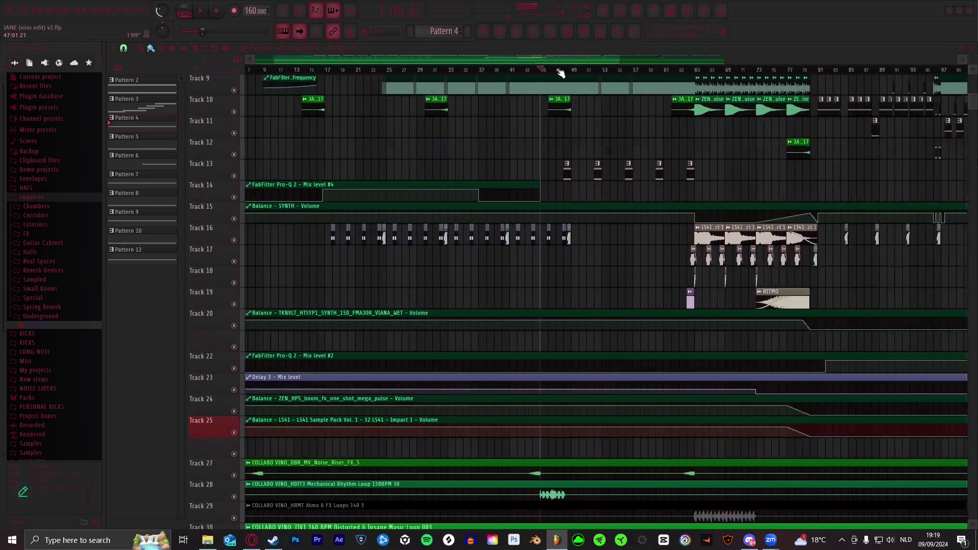
- Examine the overall arrangement from Track 4 down, focusing on the transition from the first drop into the break at bar 65
scroll(561, 72, "down", 3)
scroll(703, 157, "up", 2)
scroll(676, 211, "up", 1)
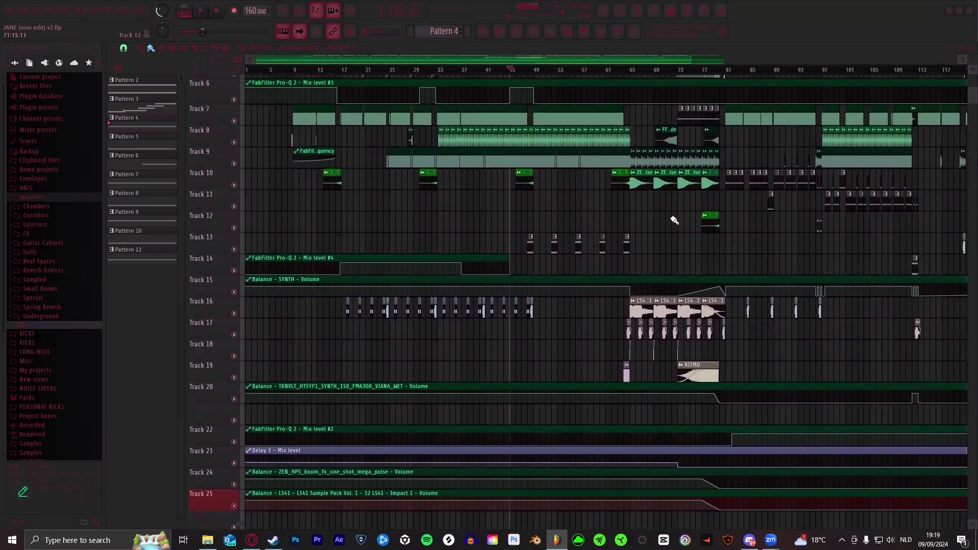
scroll(677, 219, "up", 2)
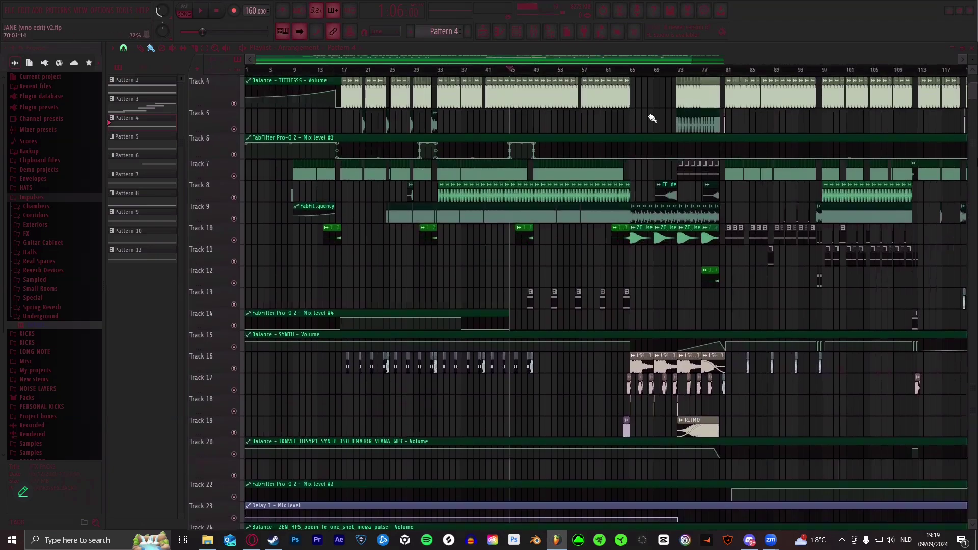
scroll(631, 73, "up", 2)
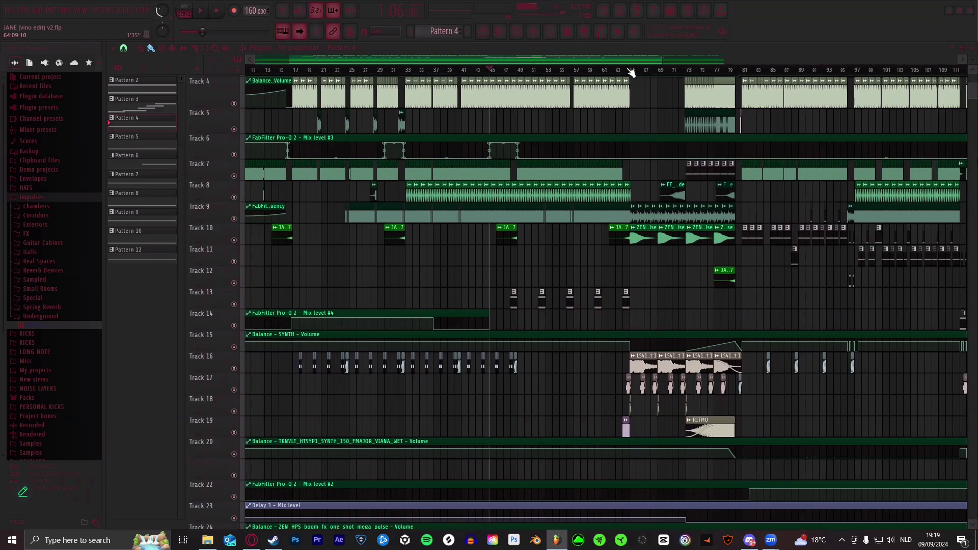
scroll(632, 73, "up", 5)
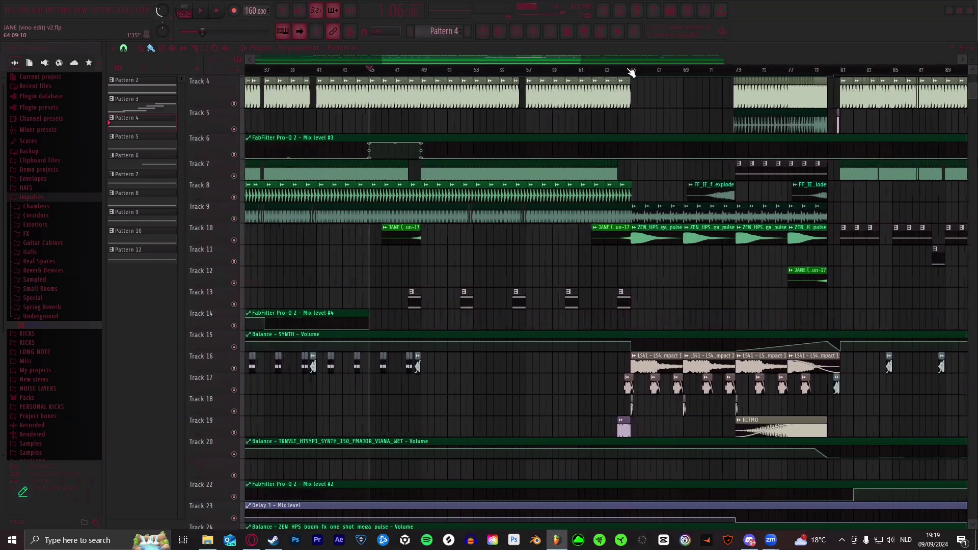
scroll(632, 73, "down", 5)
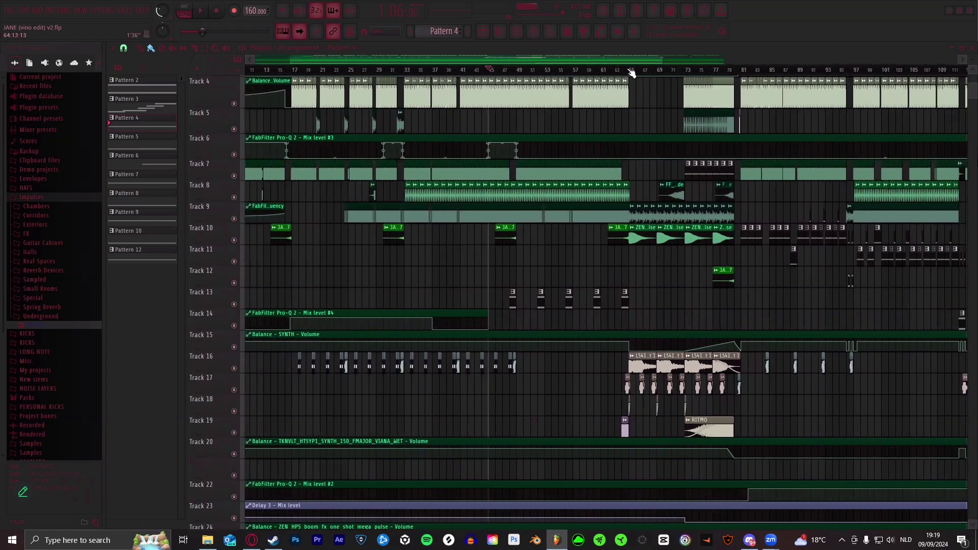
scroll(632, 73, "up", 3)
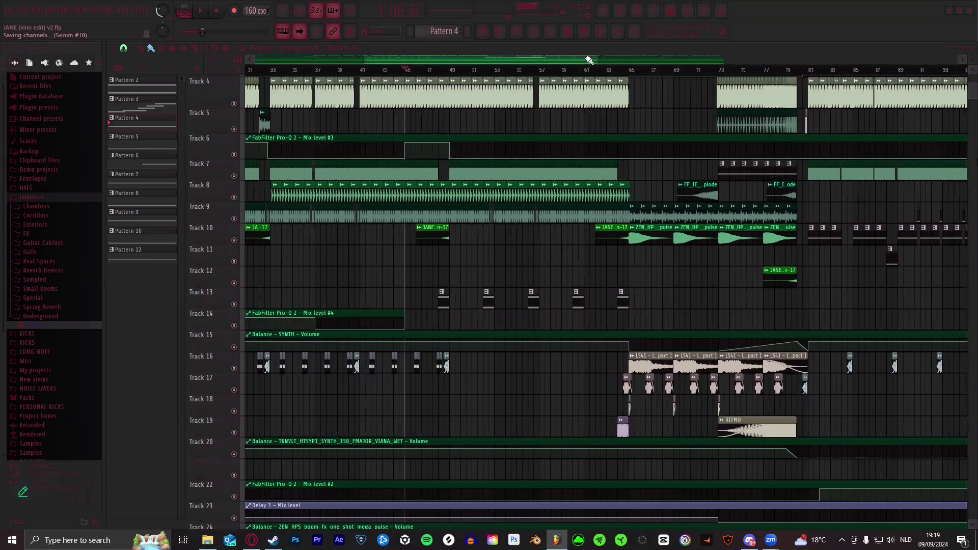
- Place the playhead at bar 32 and inspect the JANE audio clip on Track 5 that fills the kick gap
left_click_drag(540, 66, 488, 71)
left_click(396, 72)
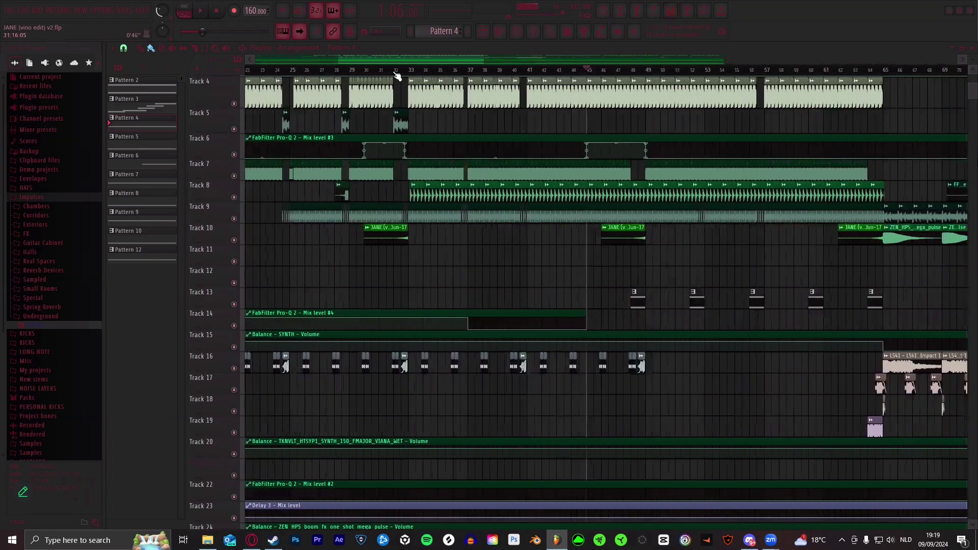
scroll(397, 74, "up", 6)
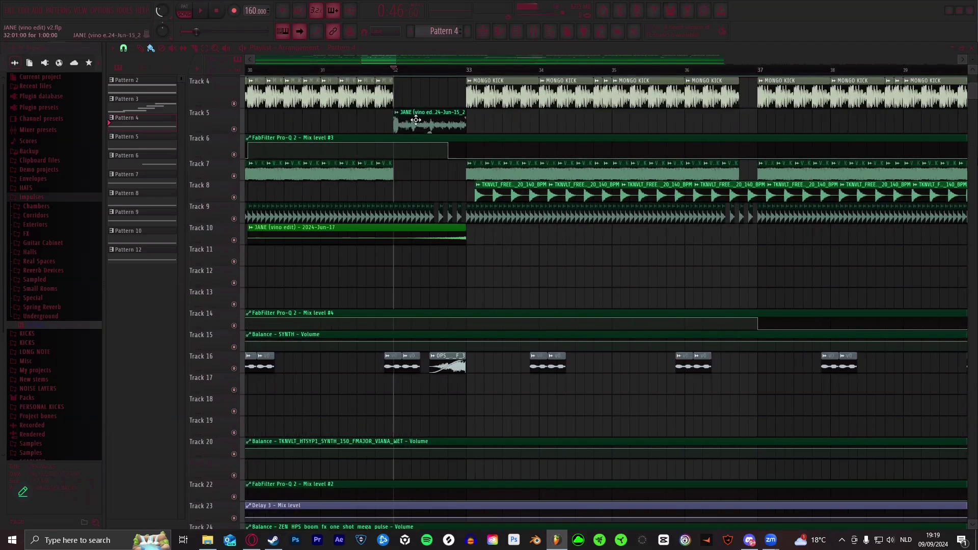
- Review the first drop around bar 32, then open and close the sampler settings of the JANE clip in Track 5's kick gap
scroll(419, 70, "down", 6)
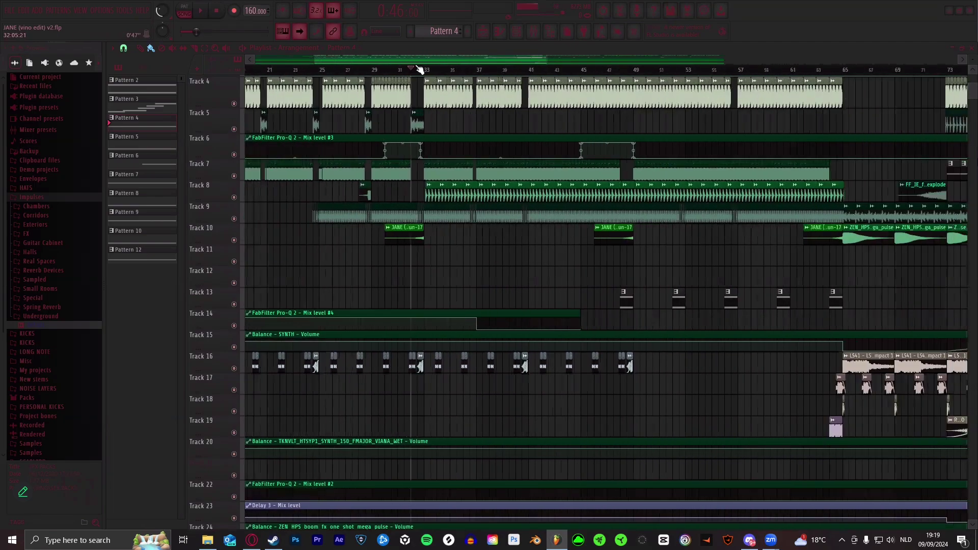
left_click_drag(378, 57, 411, 58)
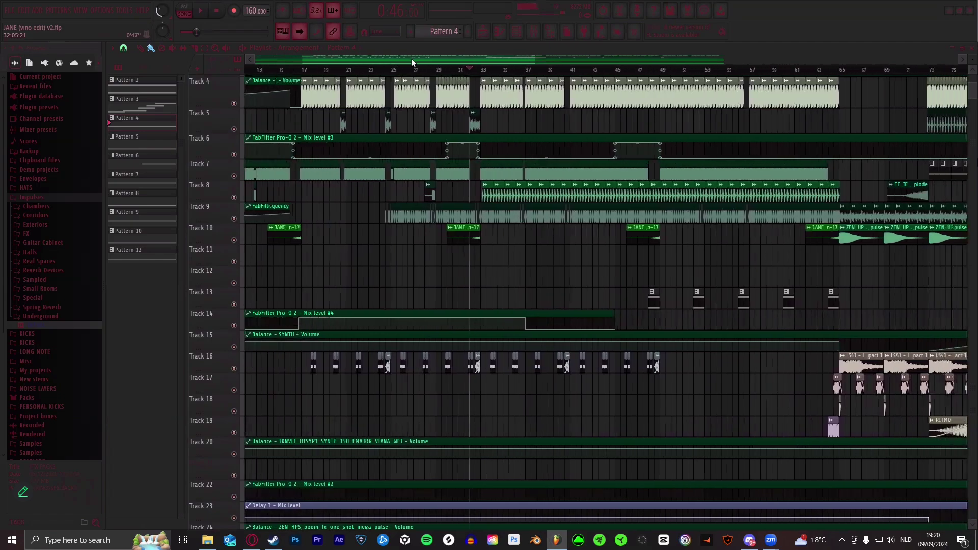
scroll(433, 69, "up", 2)
scroll(442, 69, "down", 4)
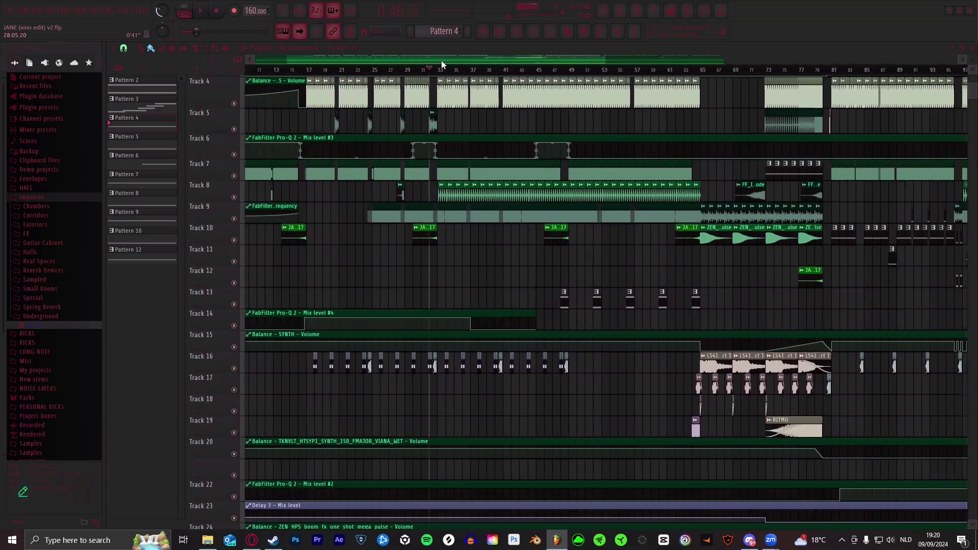
scroll(449, 71, "up", 7)
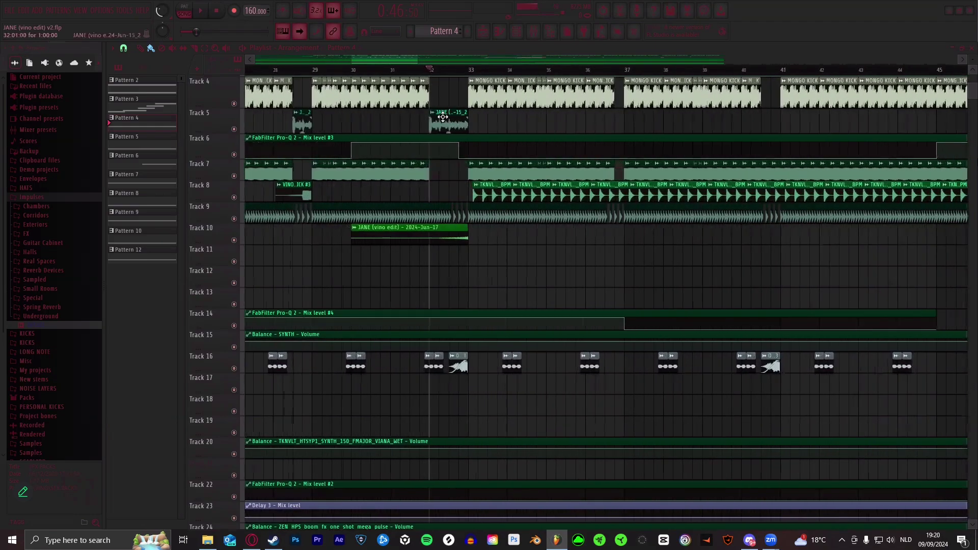
double_click(443, 117)
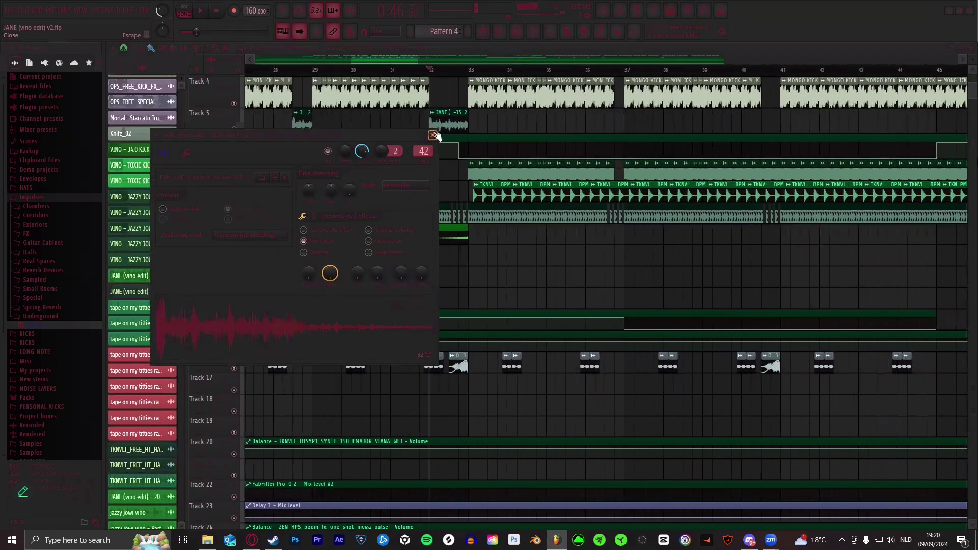
left_click(434, 135)
scroll(441, 74, "up", 3)
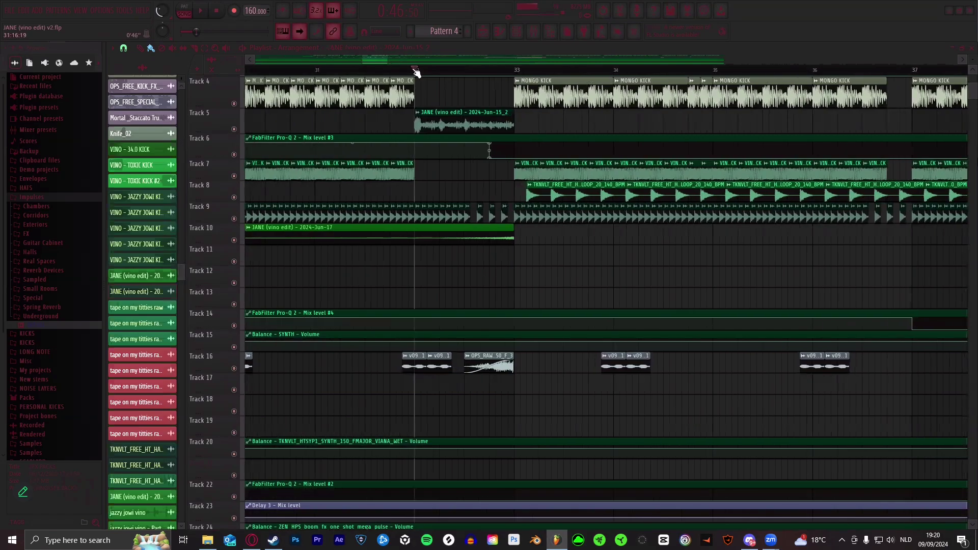
- Move the playhead through the kick gaps in bars 28 and 24, finishing at the gap in bar 32
scroll(408, 73, "down", 4)
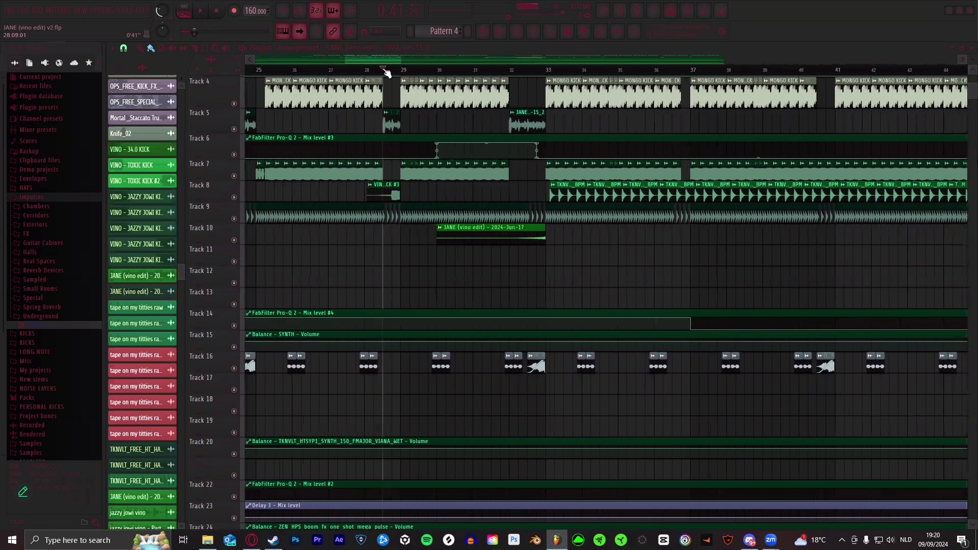
left_click(386, 72)
scroll(382, 71, "up", 2)
left_click(337, 73)
scroll(338, 74, "up", 2)
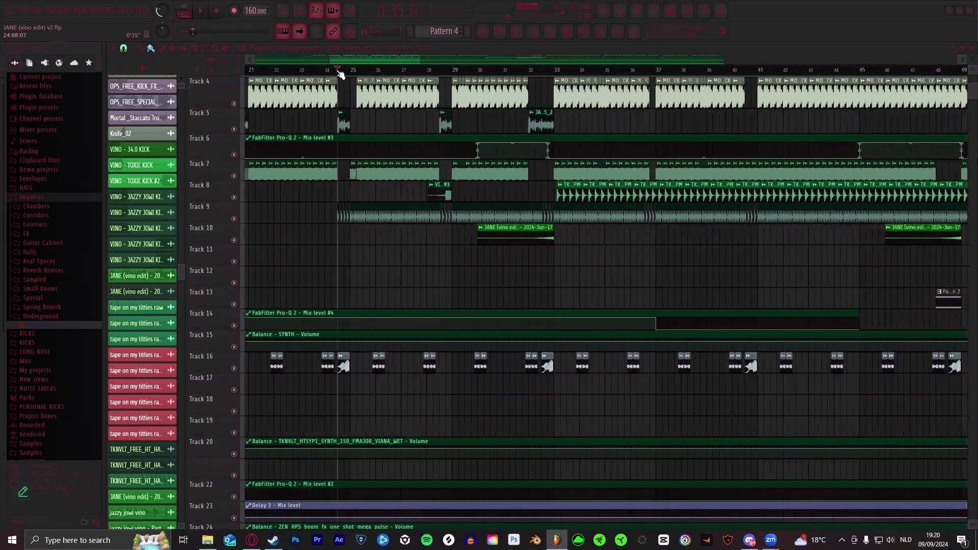
scroll(340, 76, "down", 5)
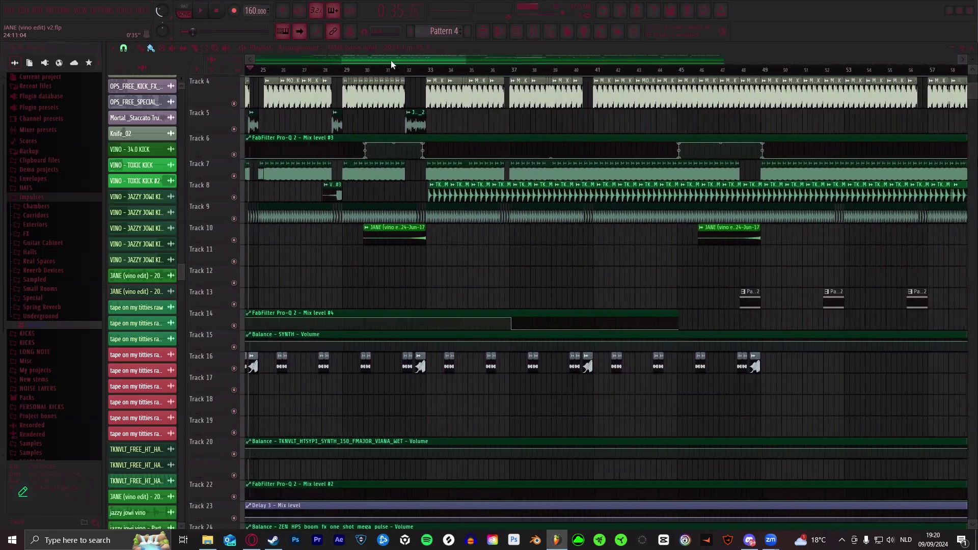
left_click(404, 72)
- Examine the whole arrangement from Track 4 down to Track 25, comparing the first drop with the break and second drop
scroll(404, 72, "down", 5)
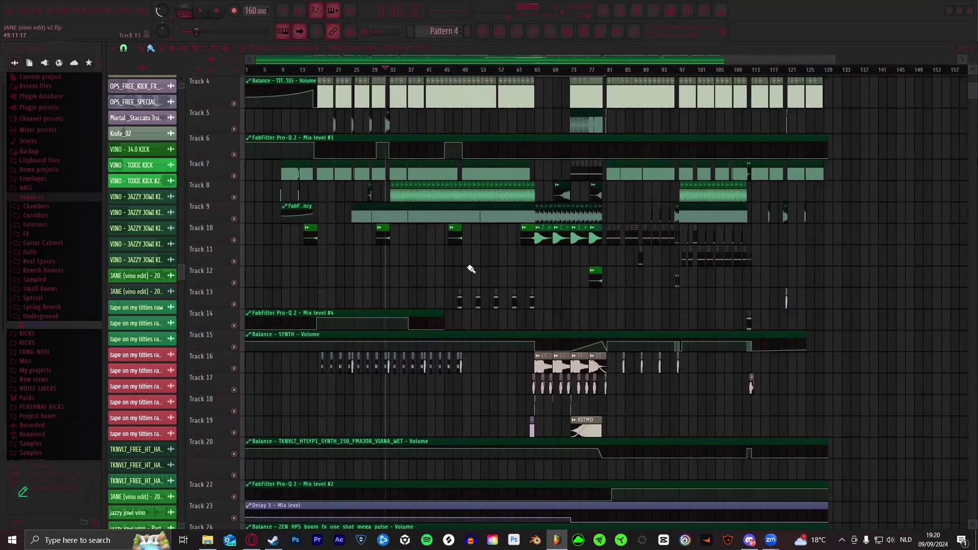
scroll(465, 267, "down", 1)
scroll(455, 71, "up", 3)
scroll(452, 59, "down", 1)
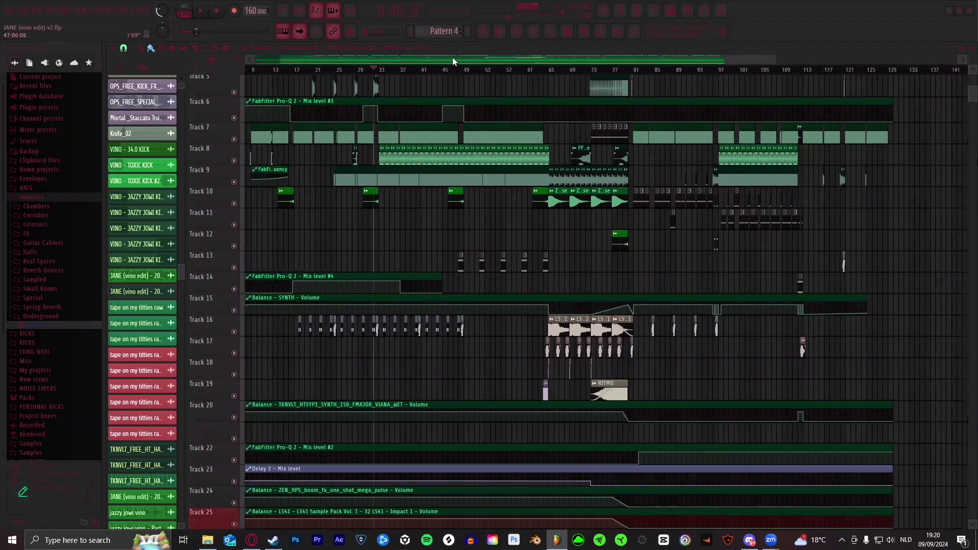
left_click_drag(436, 63, 413, 74)
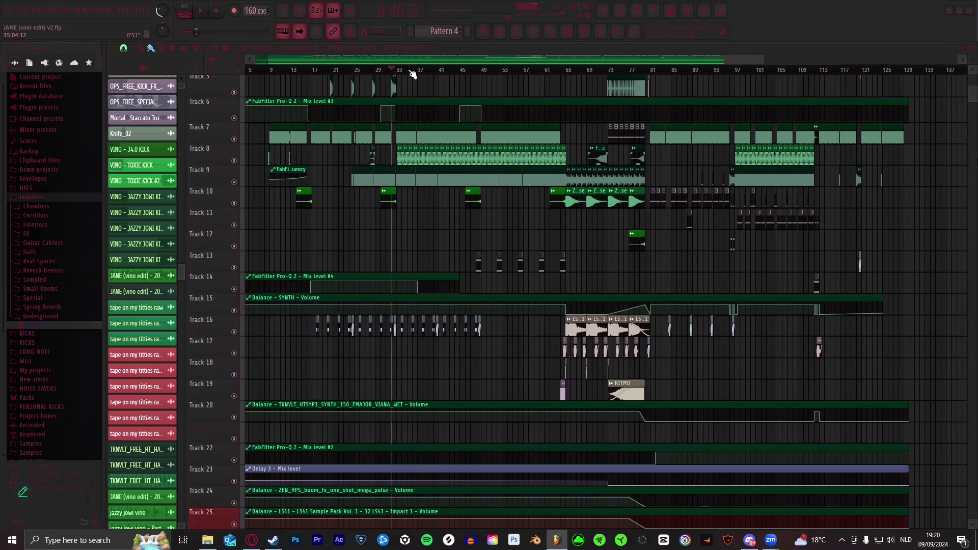
scroll(349, 73, "up", 3)
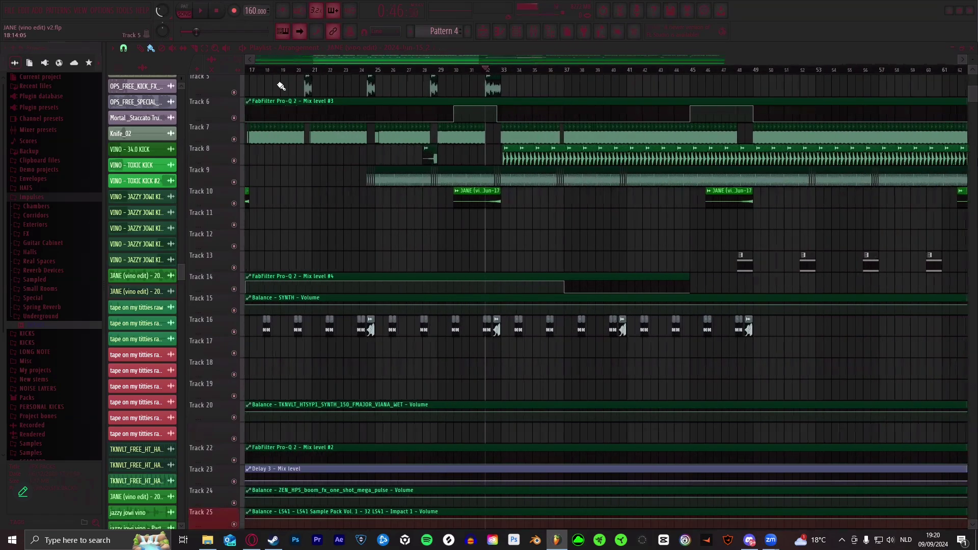
left_click_drag(338, 57, 395, 55)
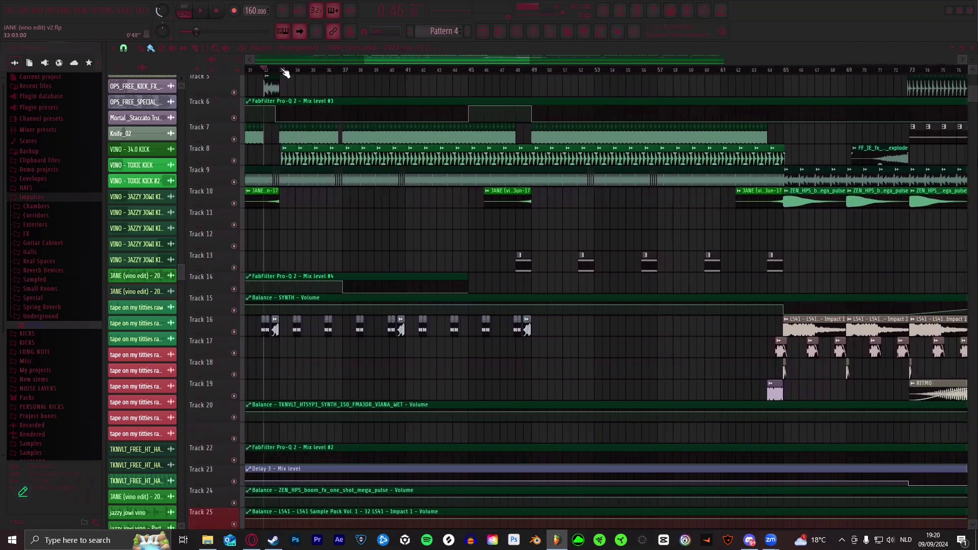
- Highlight the first drop from about bar 16 to bar 47 and compare it with the sections that follow
left_click_drag(284, 70, 387, 78)
left_click_drag(505, 57, 375, 75)
scroll(380, 76, "right", 3)
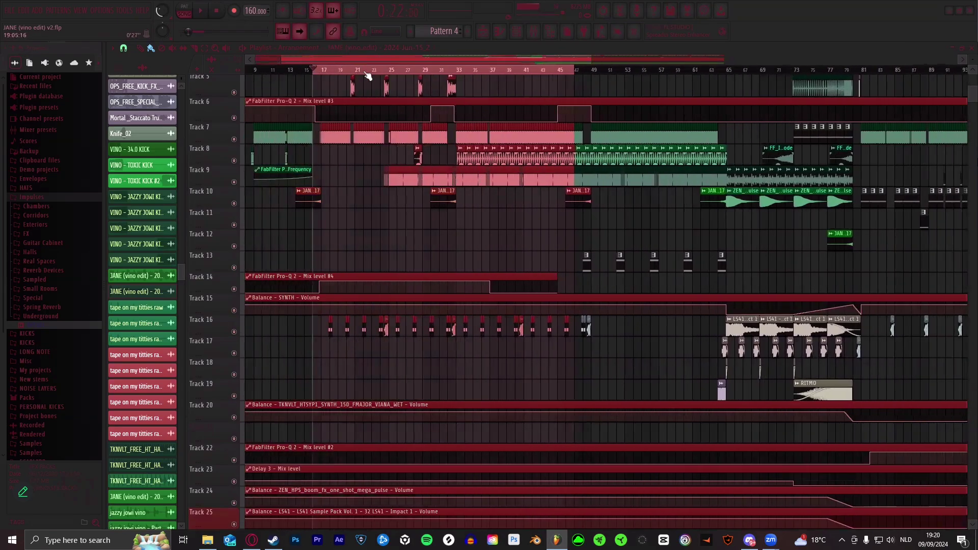
scroll(398, 76, "up", 3)
scroll(469, 71, "right", 4)
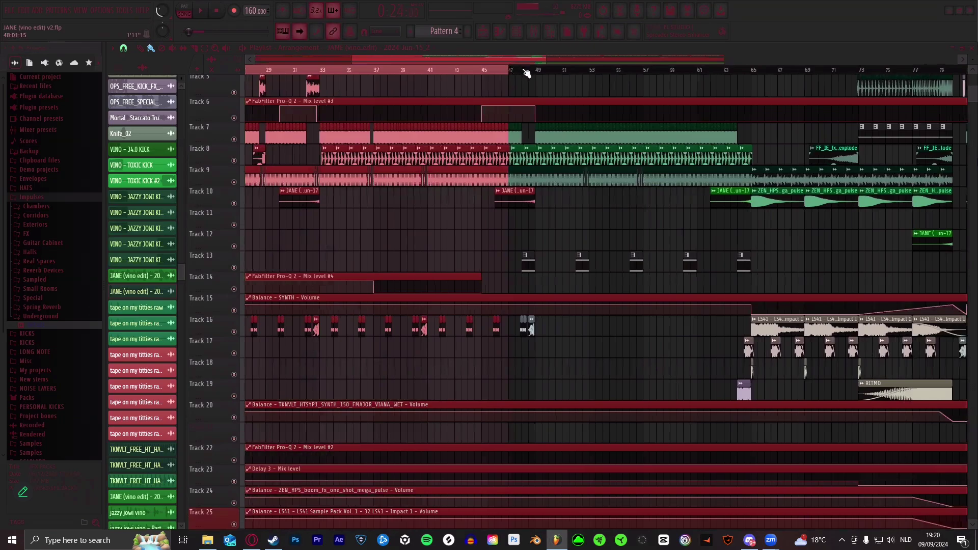
left_click_drag(512, 57, 552, 71)
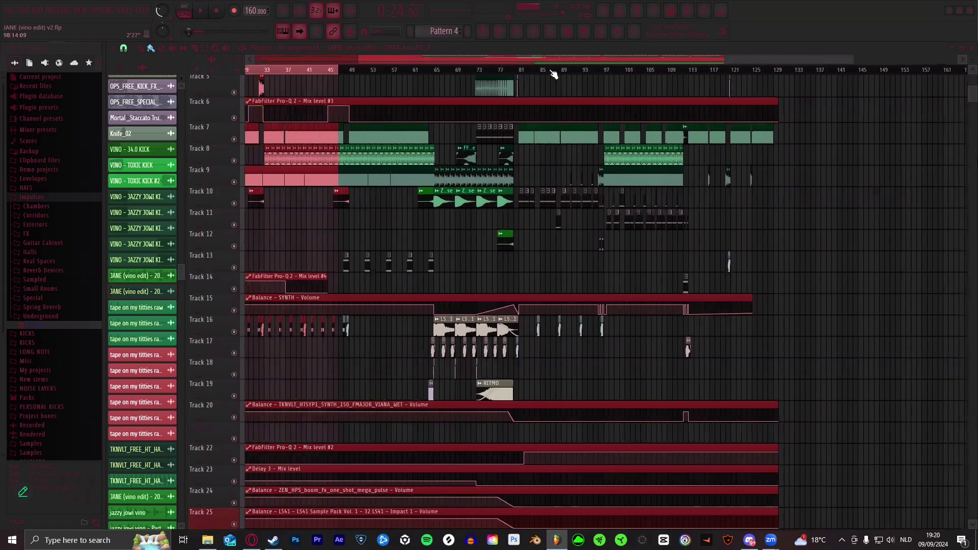
- Clear the time selection and place the playhead at bar 33, where the Track 8 loops begin
left_click(346, 72)
scroll(346, 72, "up", 5)
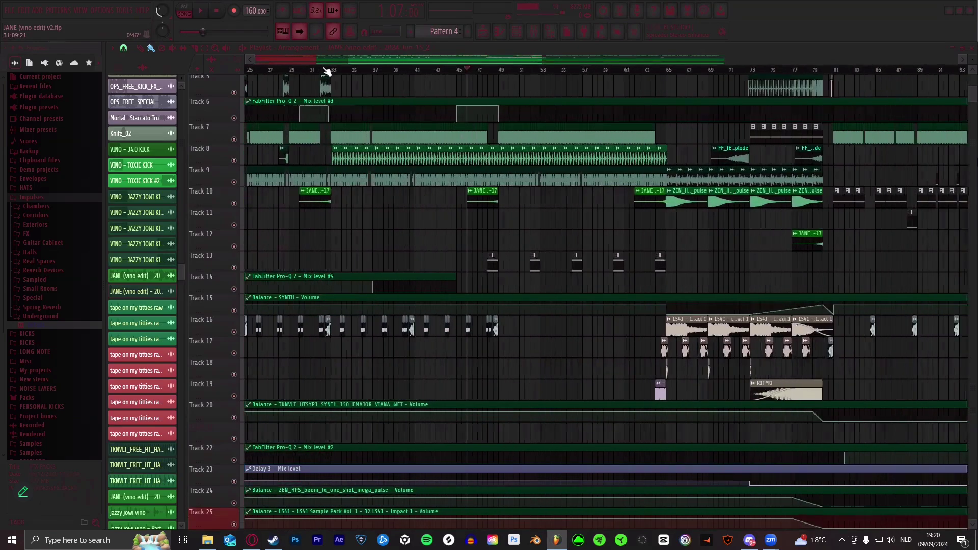
left_click(386, 72)
scroll(393, 70, "down", 3)
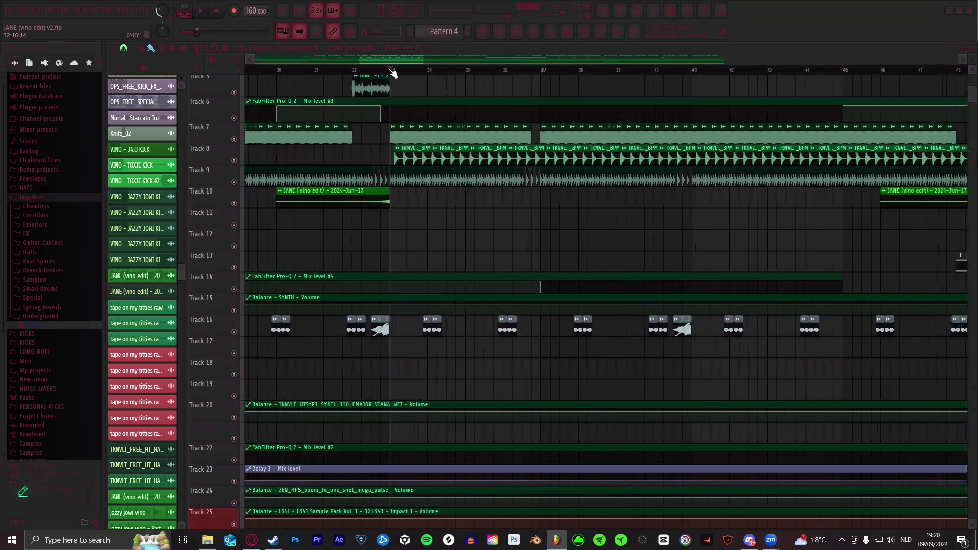
- Move the playhead to the start of the break at bar 65 and inspect the impact and boom clips there
scroll(446, 63, "down", 3)
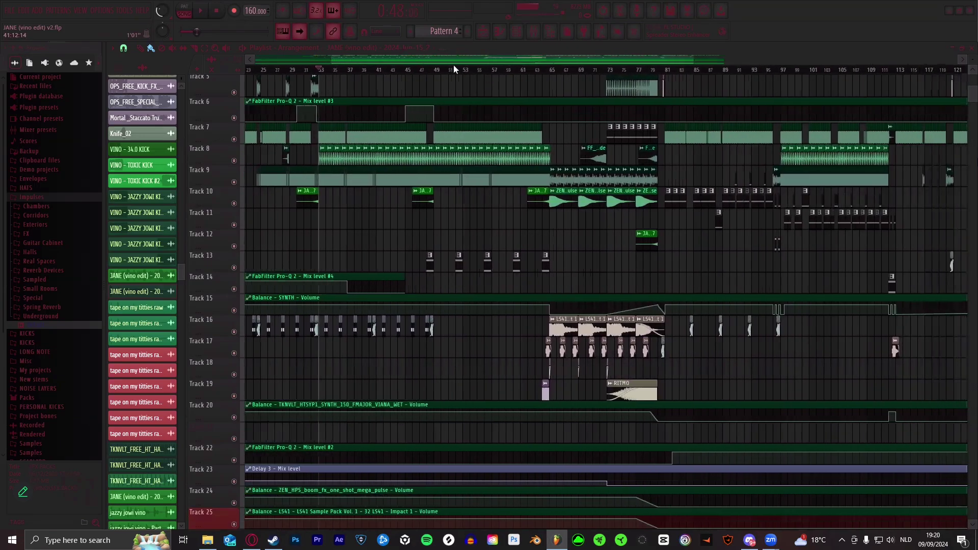
left_click(453, 65)
scroll(494, 62, "up", 4)
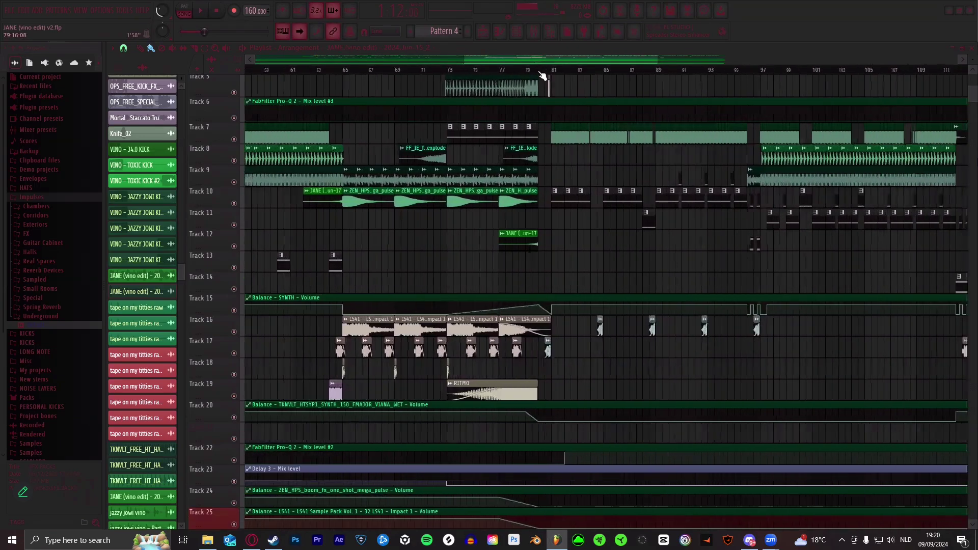
left_click(453, 69)
scroll(461, 72, "up", 2)
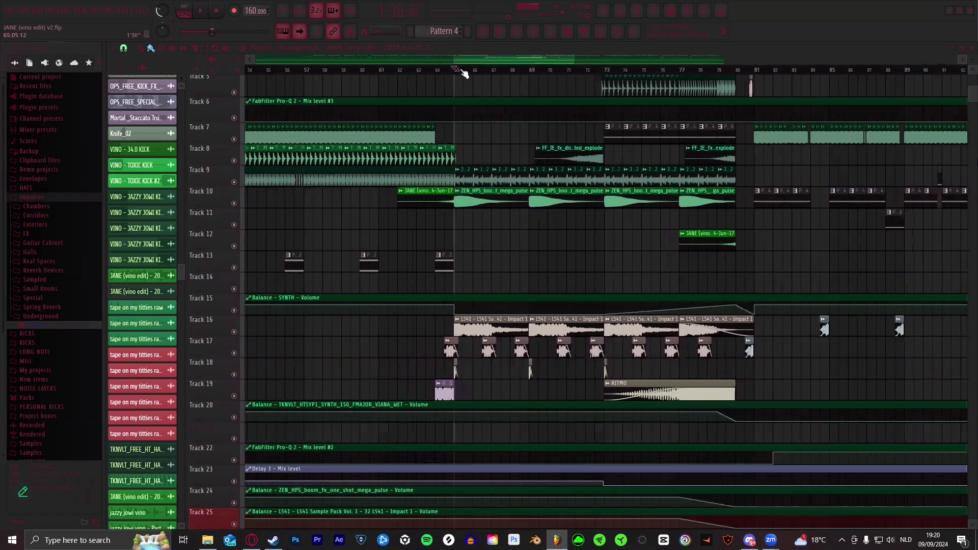
scroll(464, 74, "up", 2)
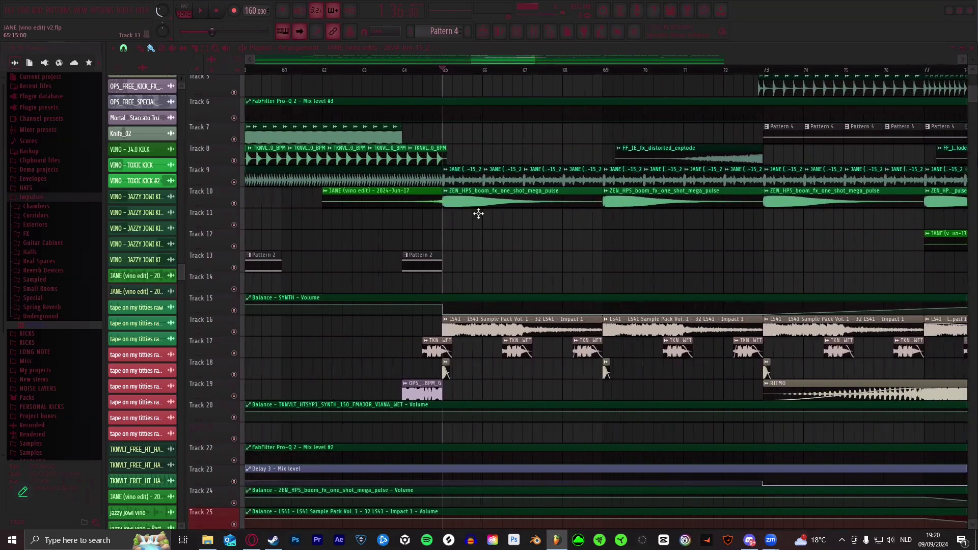
- Inspect the fills leading into bar 65, then open and close the sampler settings of the TKNVLT synth clip on Track 17
scroll(490, 65, "down", 4)
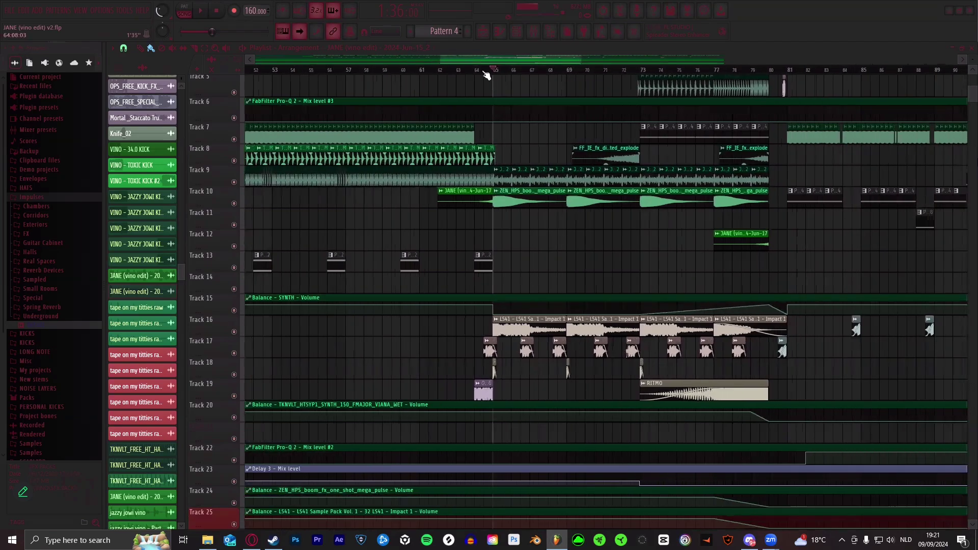
scroll(498, 155, "down", 4)
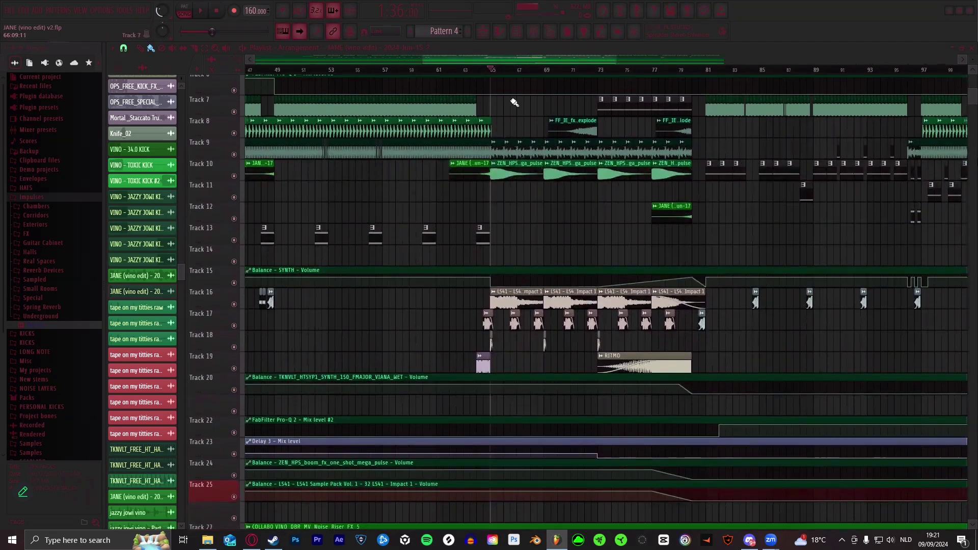
scroll(485, 65, "up", 2)
scroll(487, 67, "up", 4)
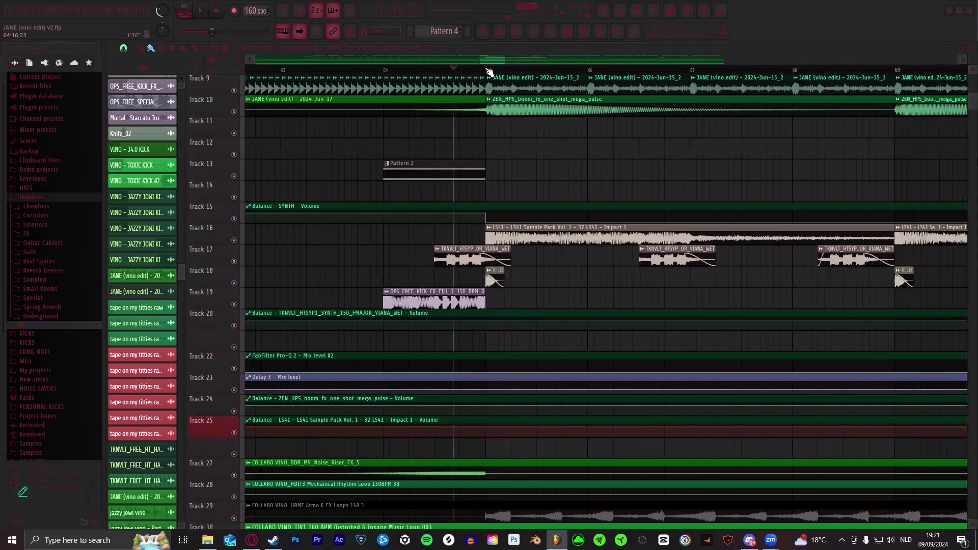
scroll(515, 76, "down", 2)
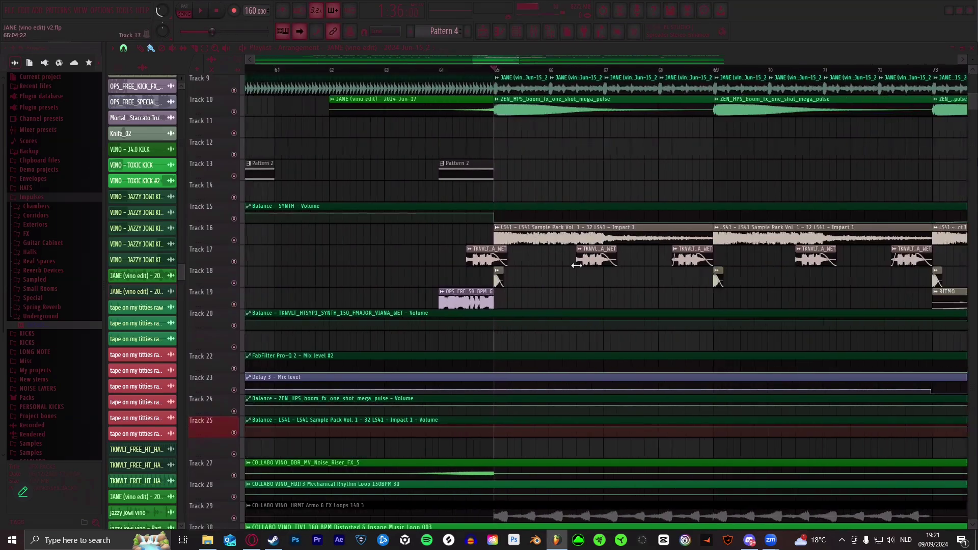
double_click(577, 261)
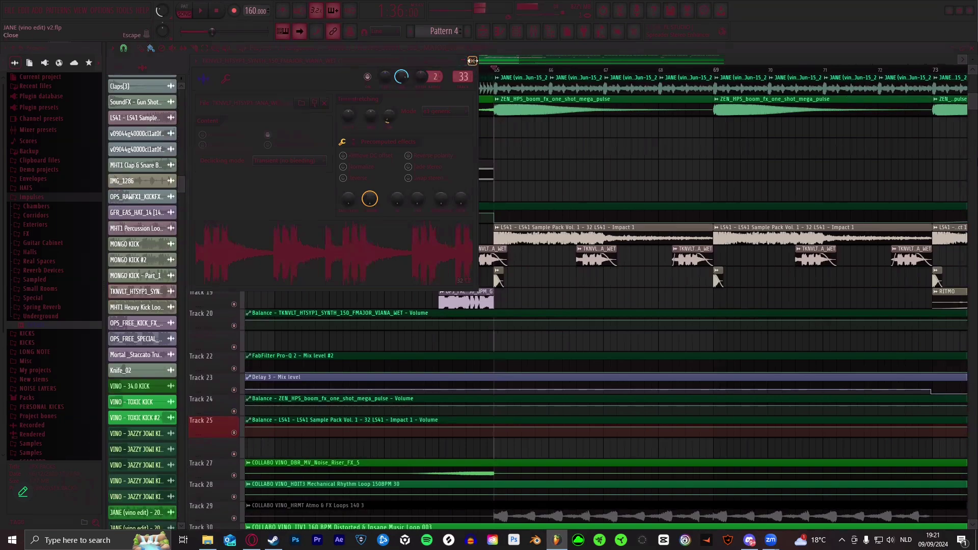
left_click(472, 60)
scroll(508, 60, "down", 2)
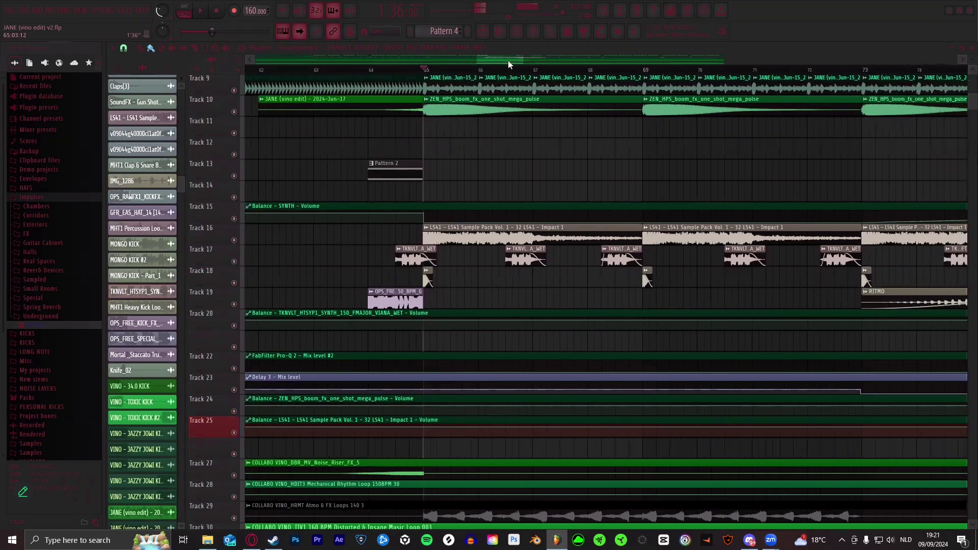
- Reset the playhead to the song start, then place it at the fill midway through bar 24
left_click(215, 15)
scroll(346, 74, "down", 3)
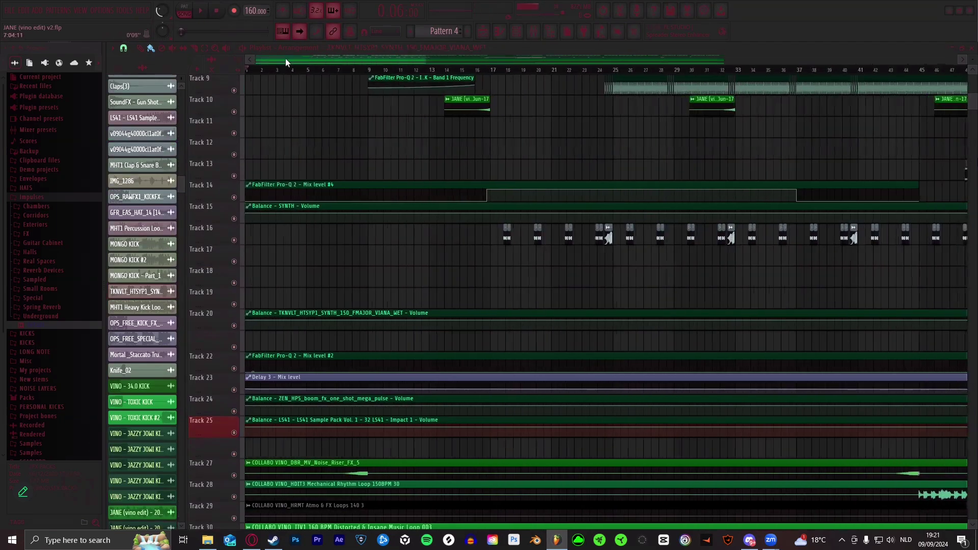
left_click_drag(284, 62, 463, 113)
scroll(463, 113, "up", 1)
left_click_drag(436, 62, 342, 56)
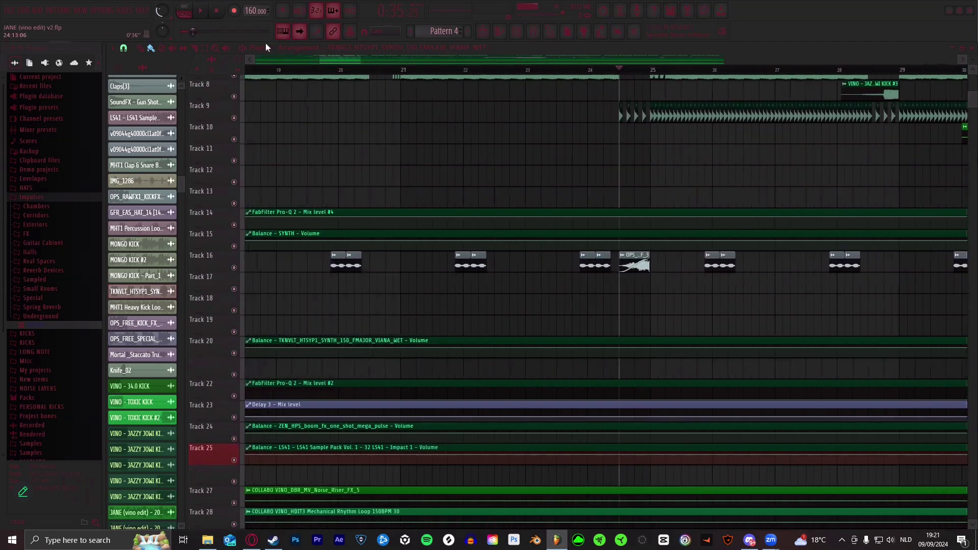
- Play the arrangement twice from the fill in bar 24, stopping playback after each pass
left_click(205, 13)
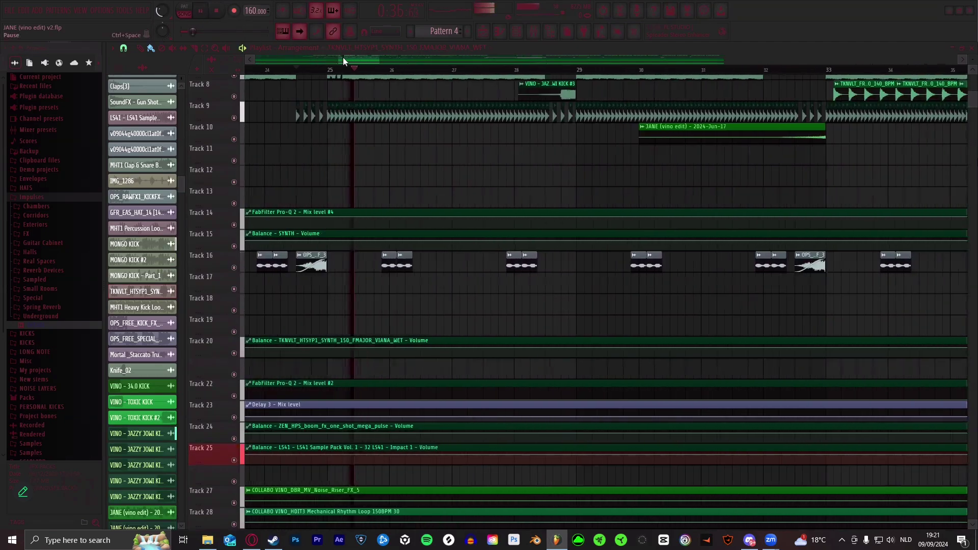
left_click(217, 13)
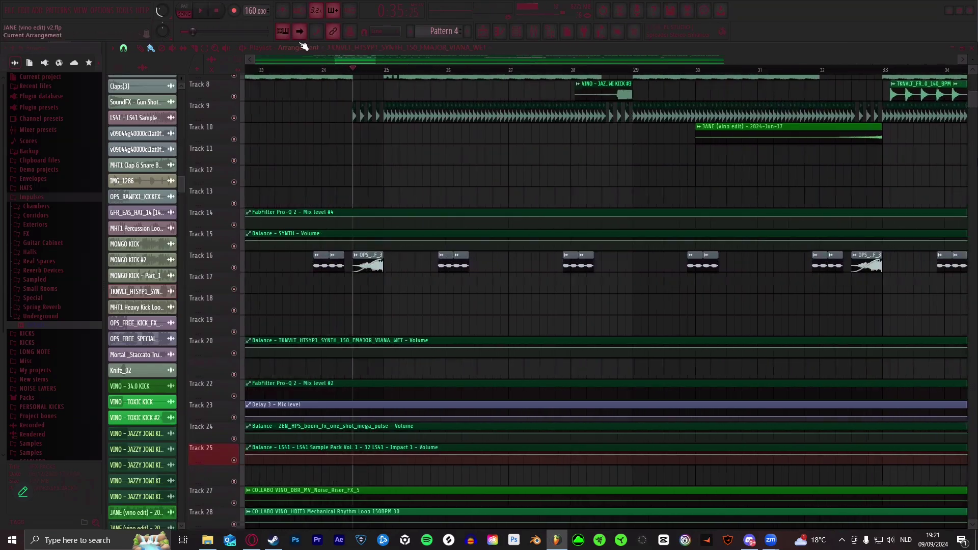
left_click(205, 13)
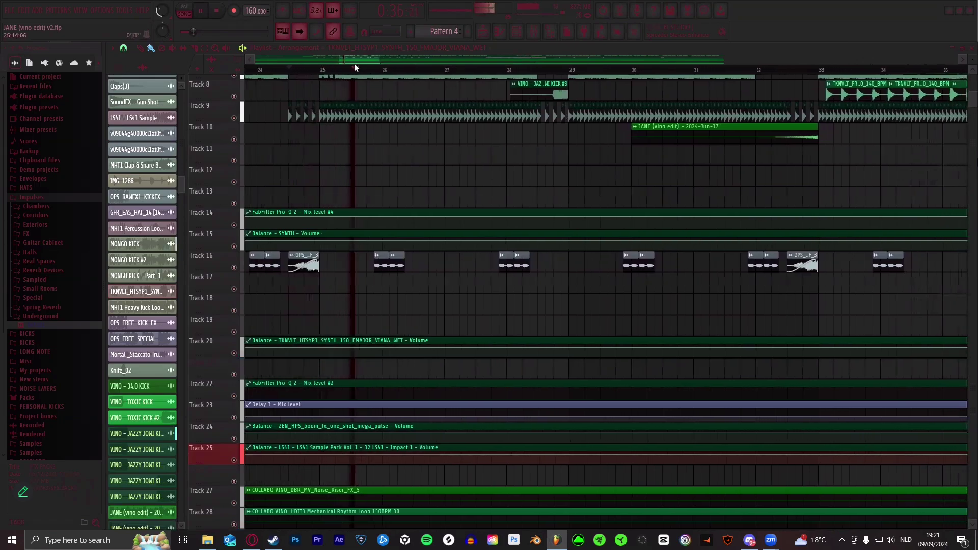
left_click(219, 12)
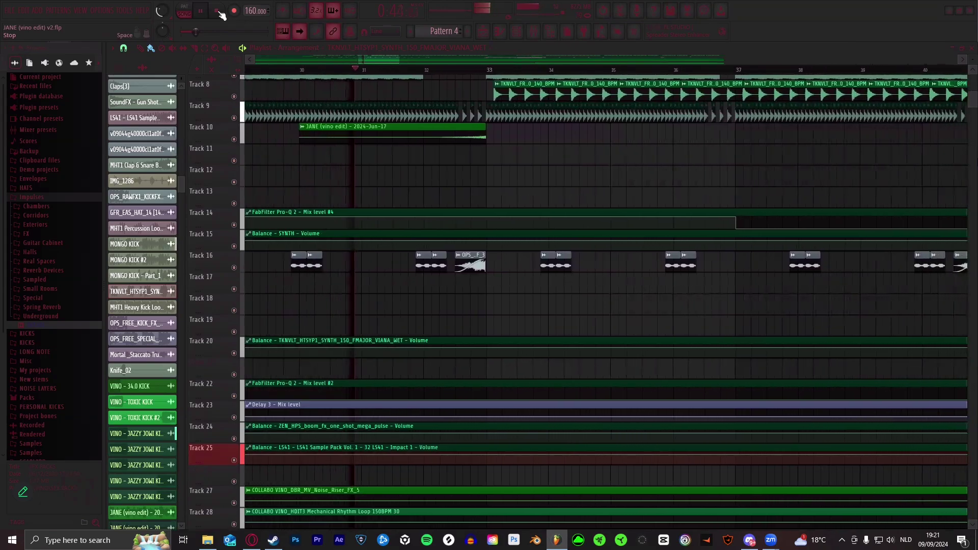
- Inspect the stretch from the bar 24 fill to bar 33, and play the arrangement up to about bar 30 before stopping
scroll(389, 142, "up", 2)
scroll(411, 69, "down", 3)
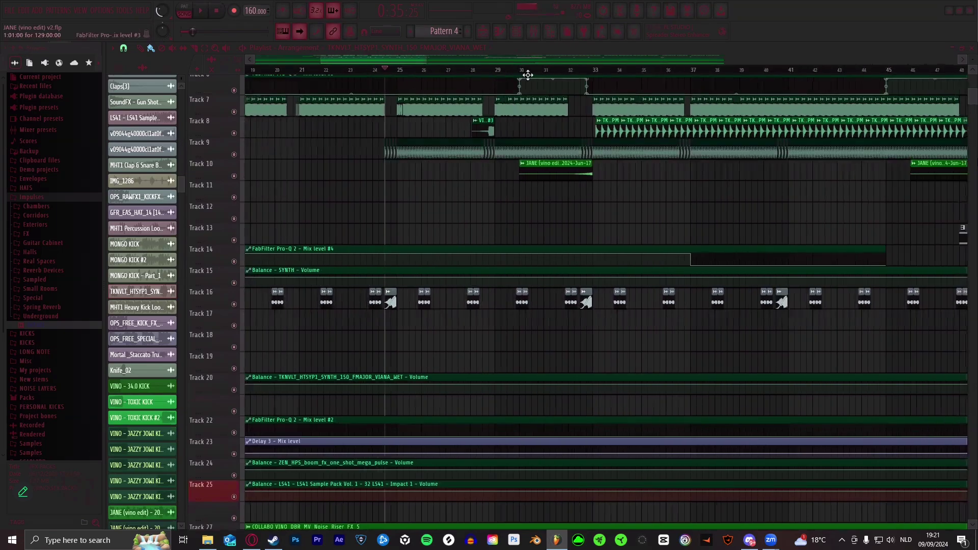
scroll(525, 74, "up", 3)
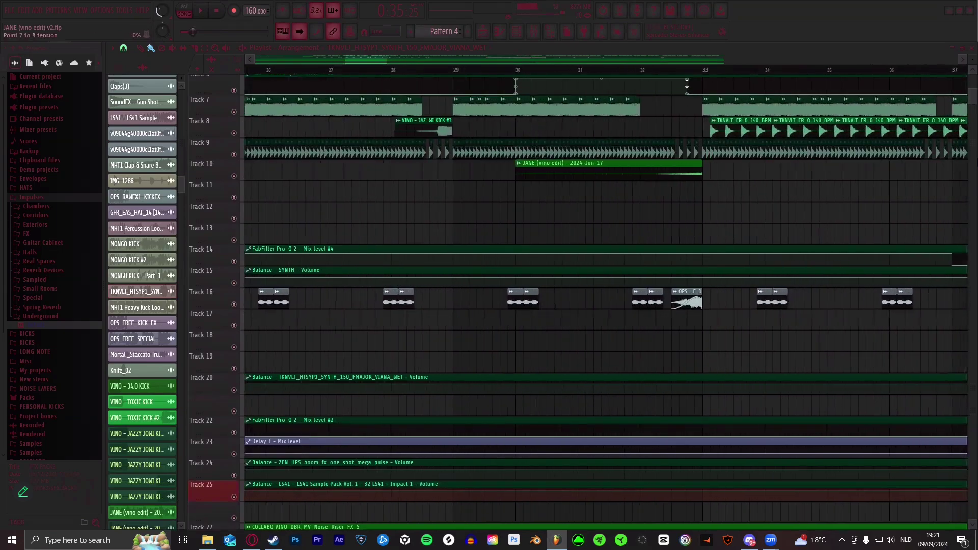
scroll(509, 70, "down", 5)
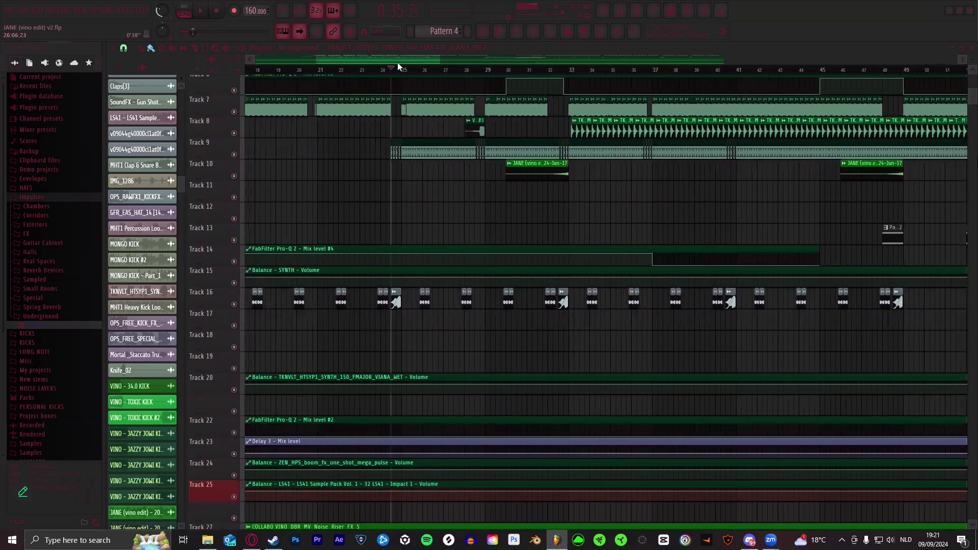
left_click(199, 12)
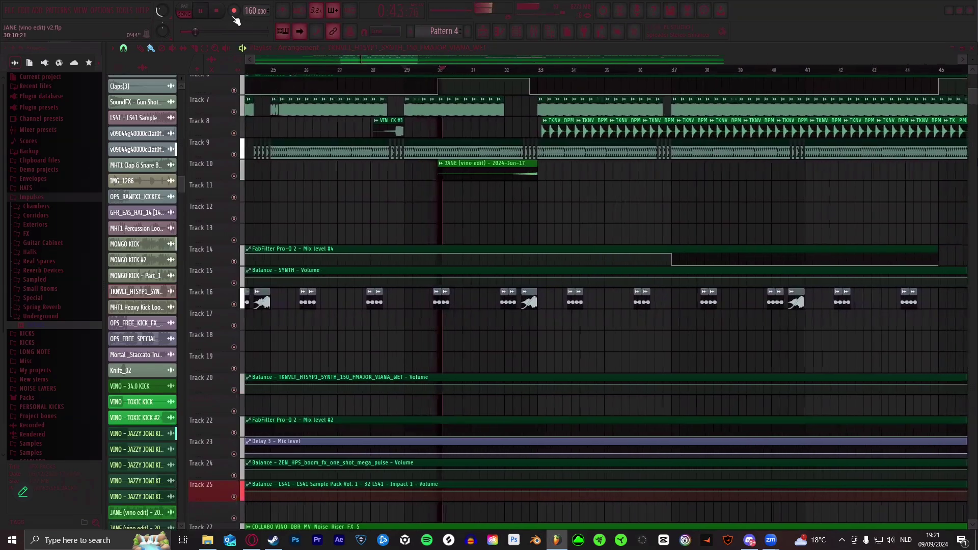
key("space")
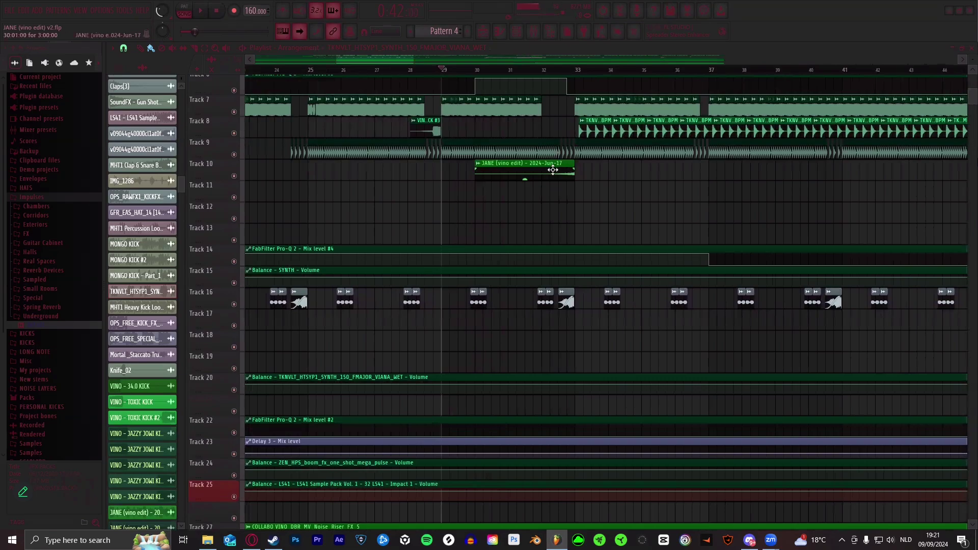
- Play the transition from the kick gap before bar 29 through the riser into bar 33, and stop playback
scroll(578, 74, "down", 5)
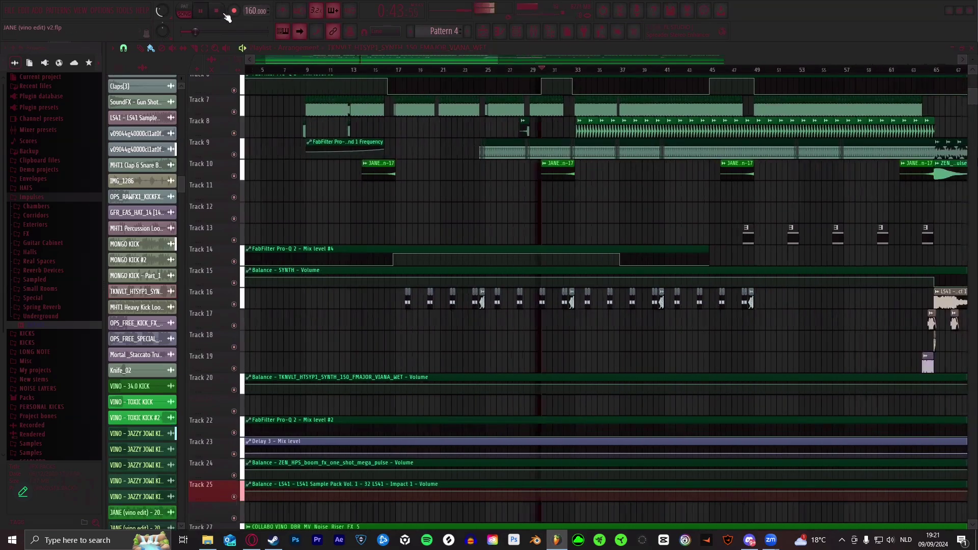
scroll(573, 72, "up", 5)
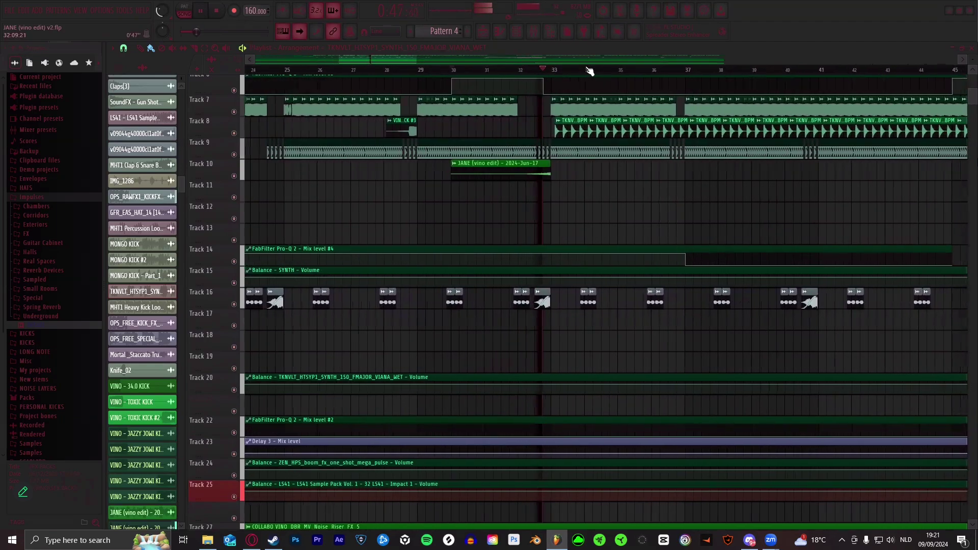
key("space")
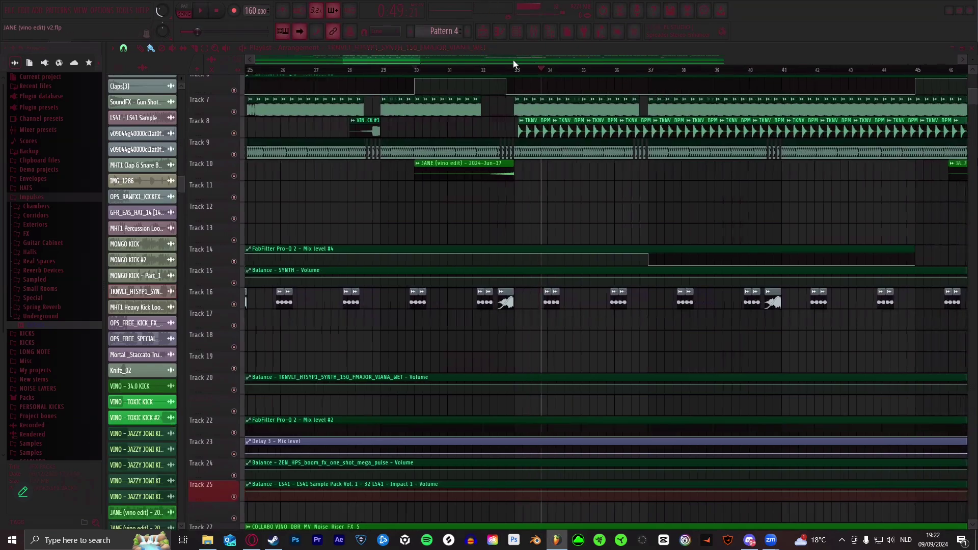
- Place the playhead at bar 65 and inspect the break up to bar 81 against the sections around it
left_click_drag(401, 56, 553, 72)
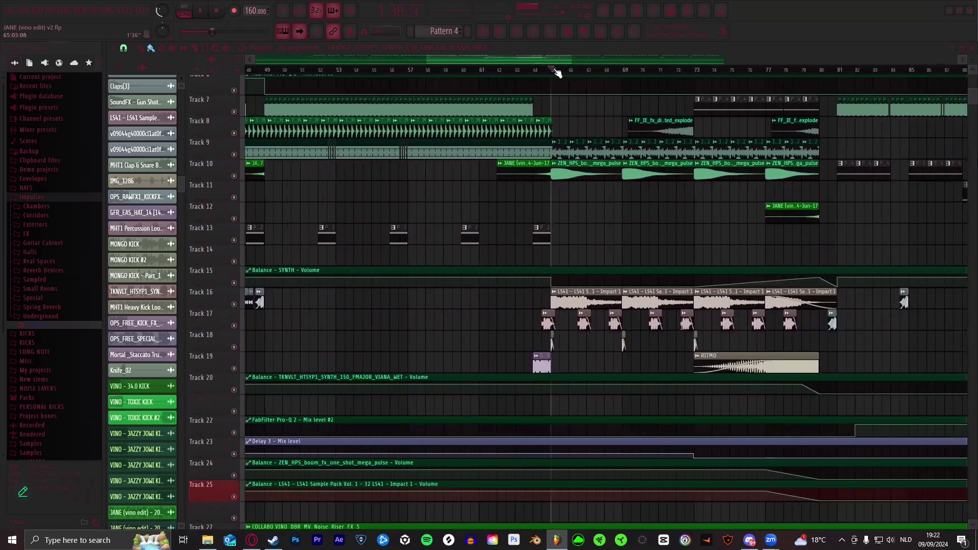
scroll(555, 73, "down", 3)
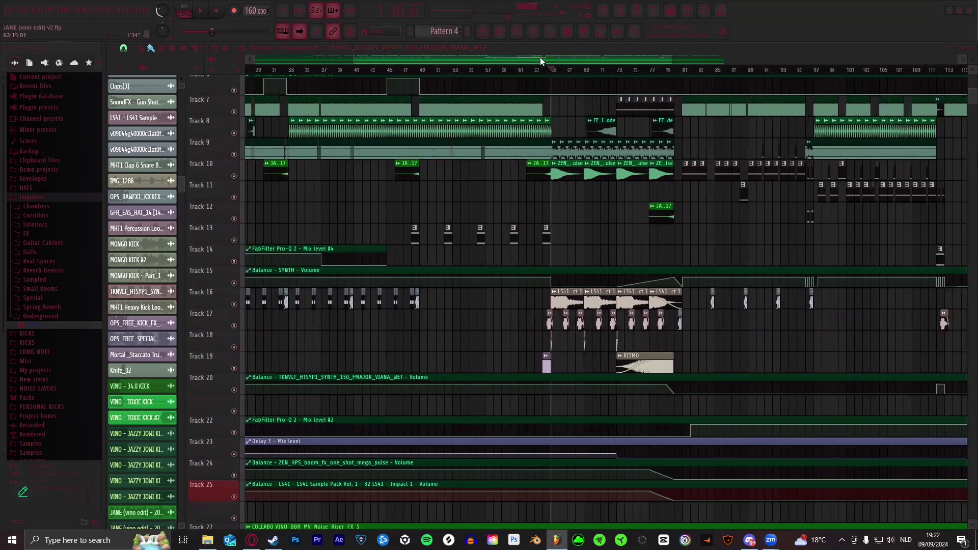
scroll(541, 59, "up", 2)
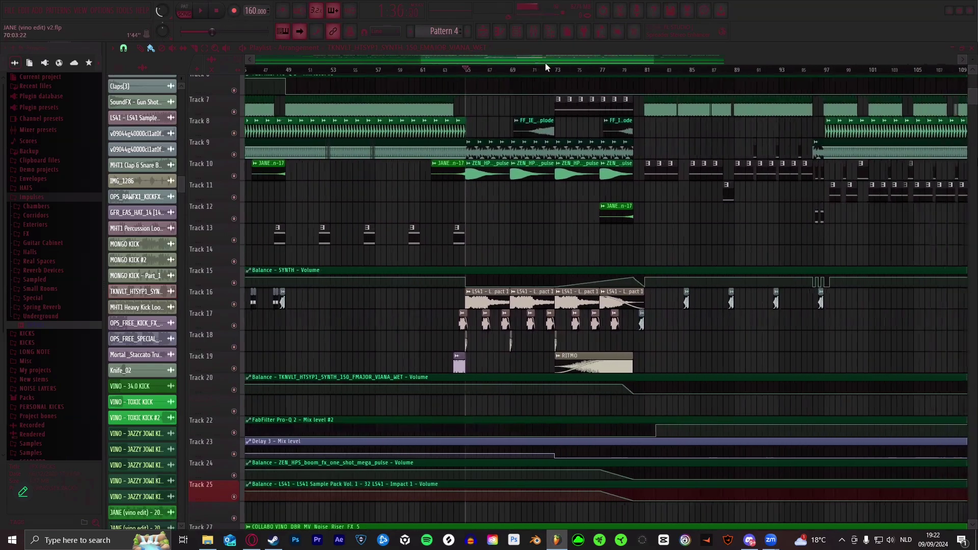
mouse_move(545, 66)
left_mouse_down()
mouse_move(558, 73)
mouse_move(526, 73)
mouse_move(552, 61)
mouse_move(515, 59)
mouse_move(355, 77)
left_mouse_up()
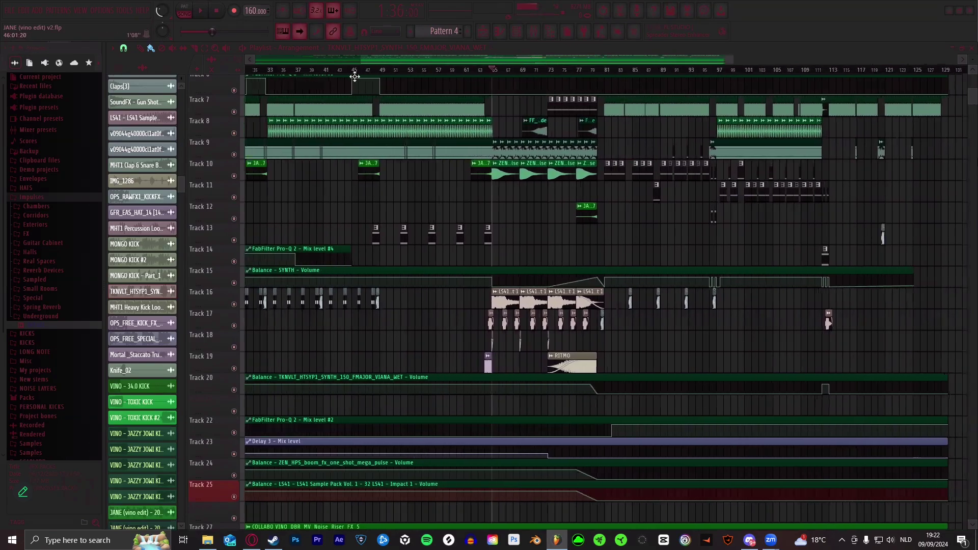
left_click_drag(471, 57, 422, 60)
mouse_move(635, 69)
left_mouse_down()
mouse_move(285, 68)
mouse_move(596, 82)
mouse_move(644, 70)
left_mouse_up()
left_click(632, 70)
scroll(634, 71, "up", 3)
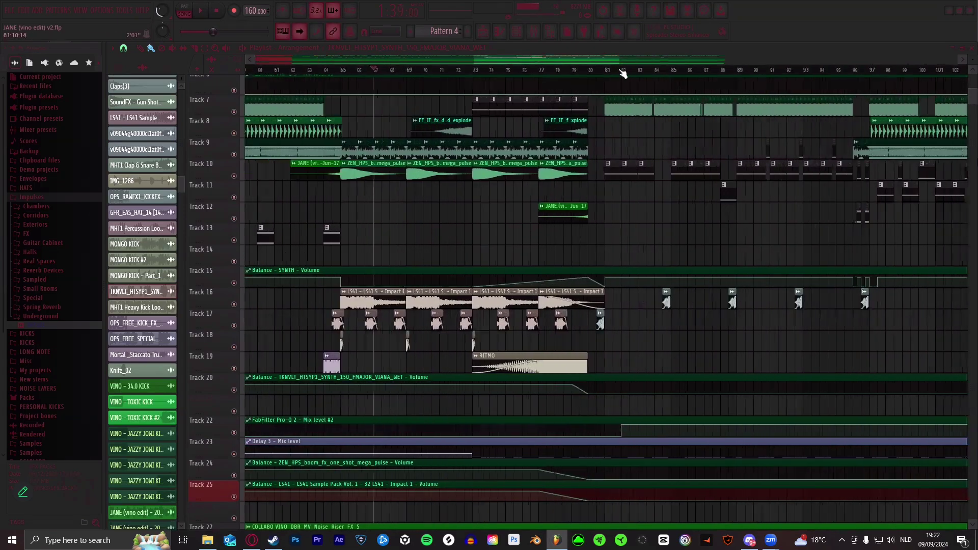
scroll(623, 74, "up", 1)
scroll(316, 71, "up", 2)
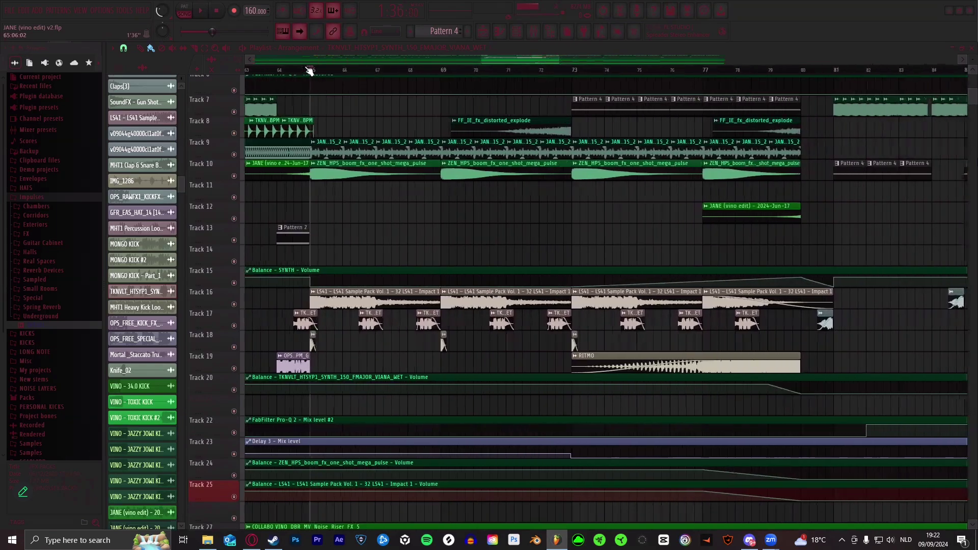
- Inspect the section after the break, place the playhead at the bar 96 fill, and return the view to bar 65
scroll(387, 66, "down", 5)
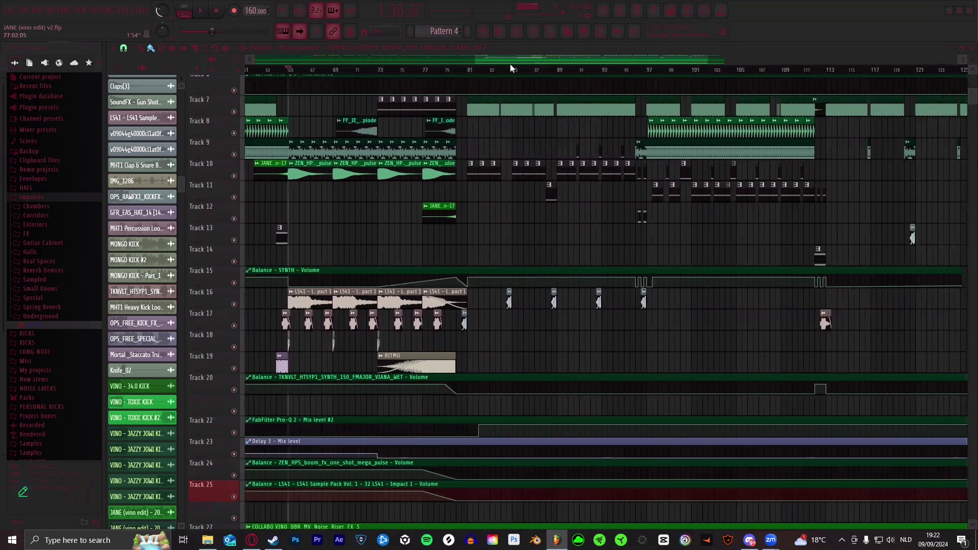
scroll(589, 75, "up", 9)
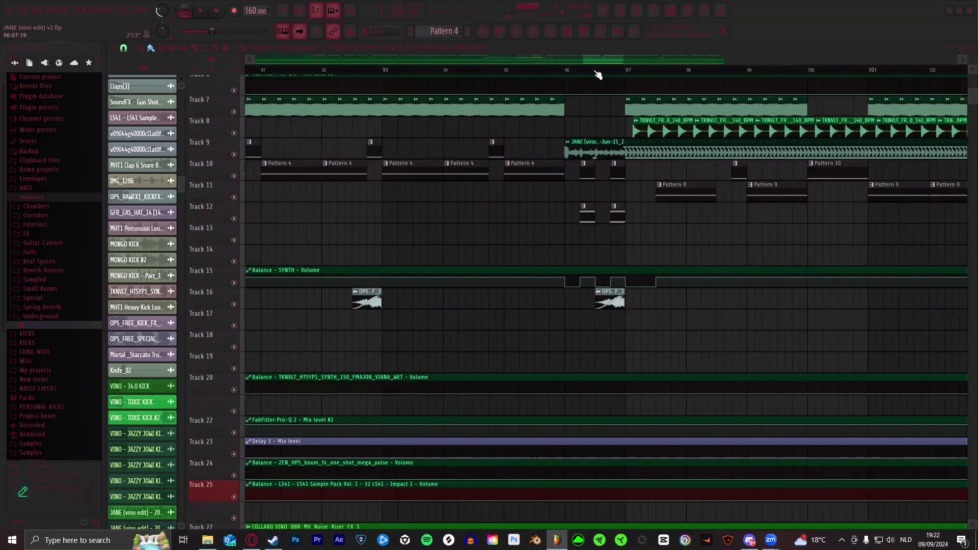
scroll(542, 74, "down", 8)
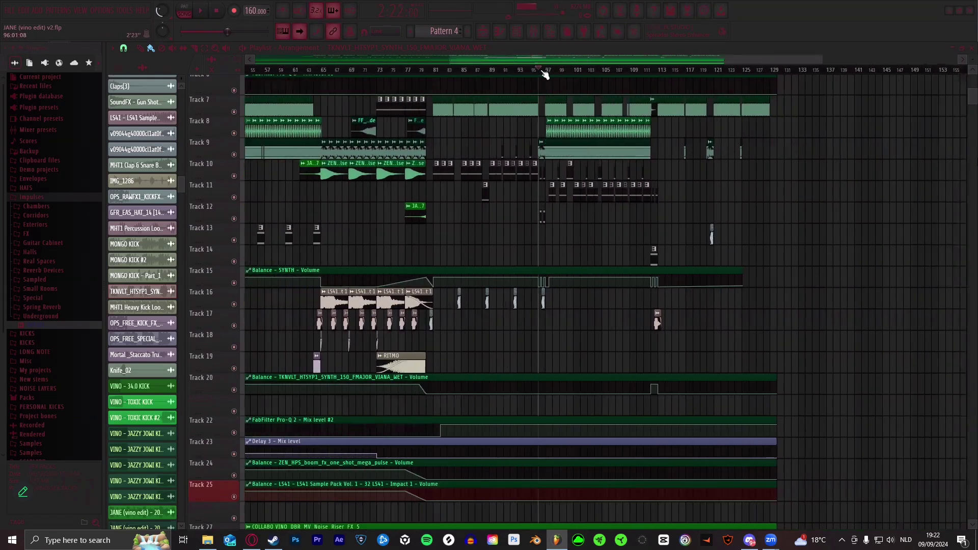
scroll(548, 66, "up", 2)
left_click_drag(552, 60, 479, 63)
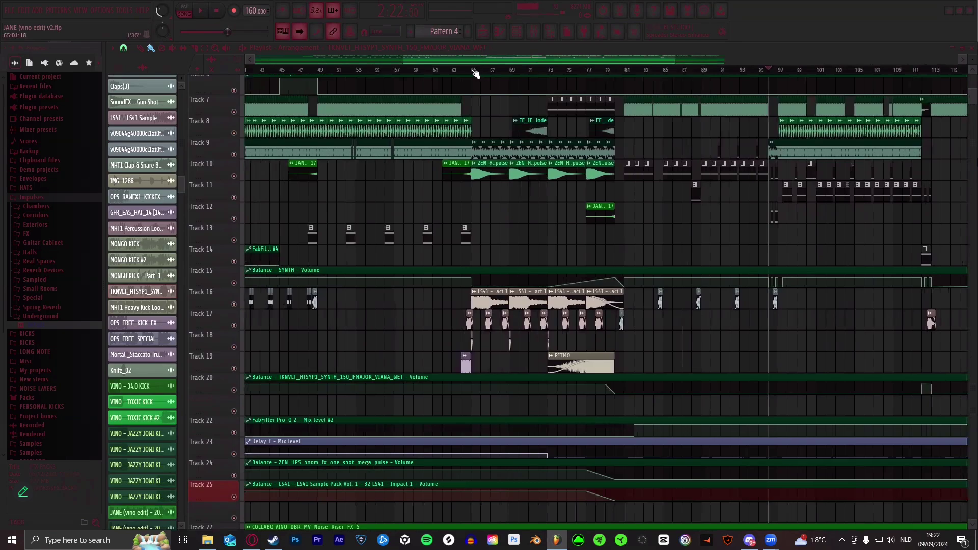
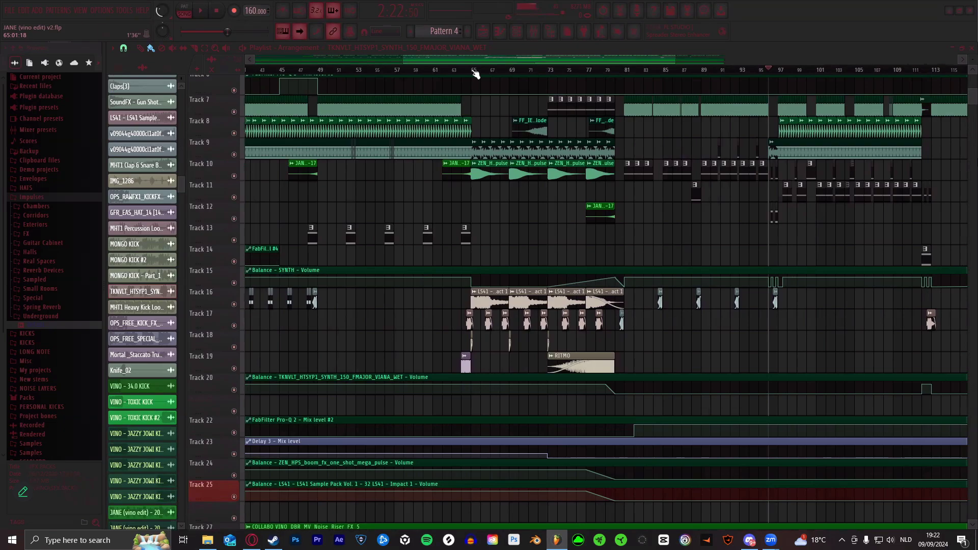
- Mark bars 17 to 33 as a time selection, review the first drop inside it, and clear the selection
left_click_drag(476, 71, 527, 69)
left_click(375, 71)
left_click(564, 190)
right_click(560, 191)
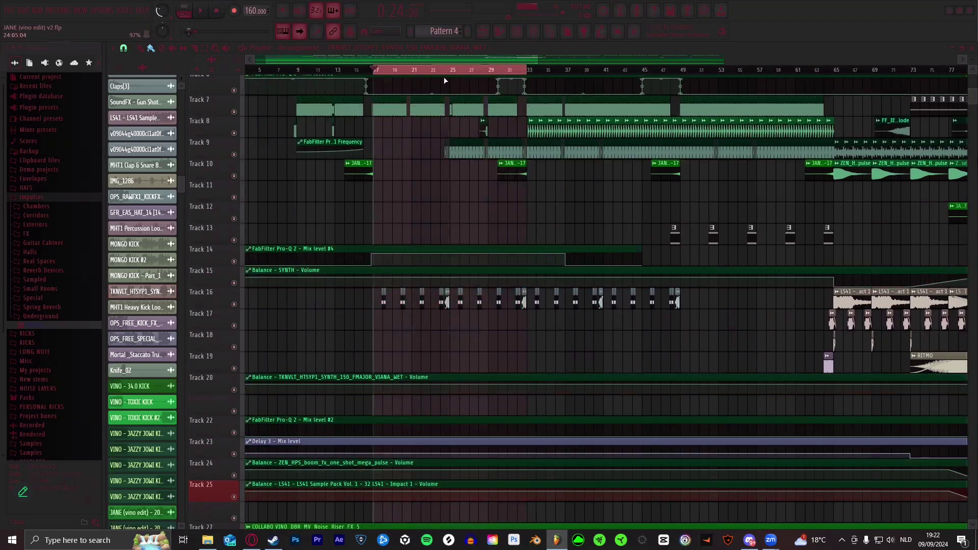
scroll(444, 77, "up", 4)
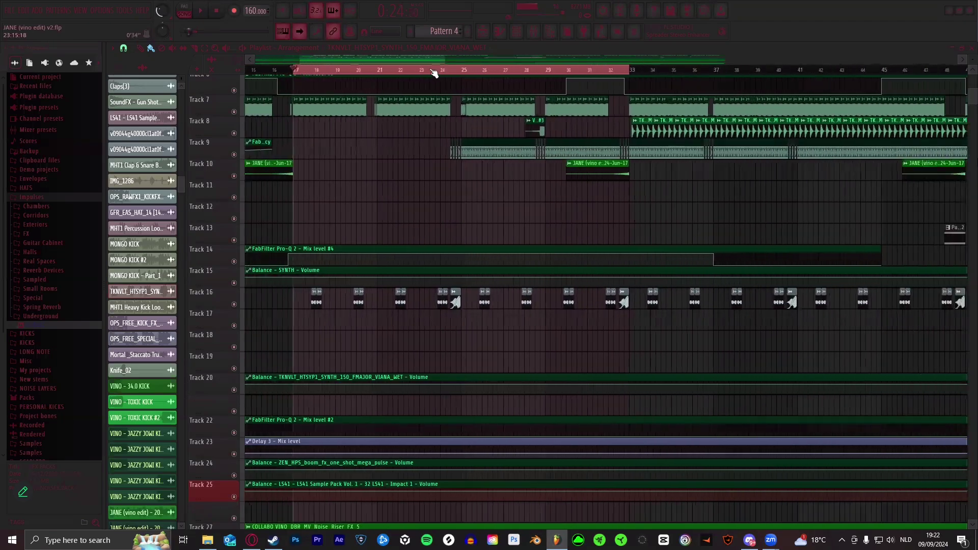
scroll(394, 71, "down", 4)
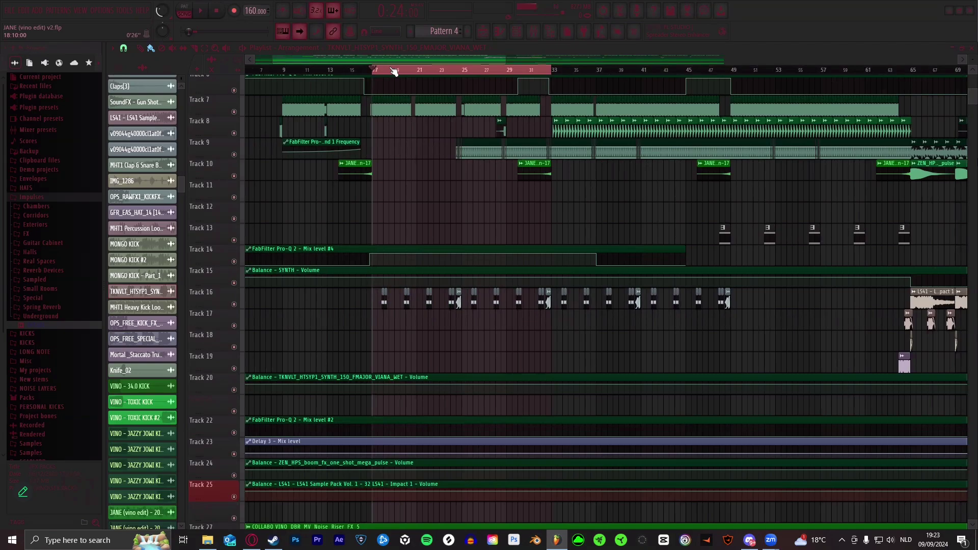
scroll(394, 71, "down", 4)
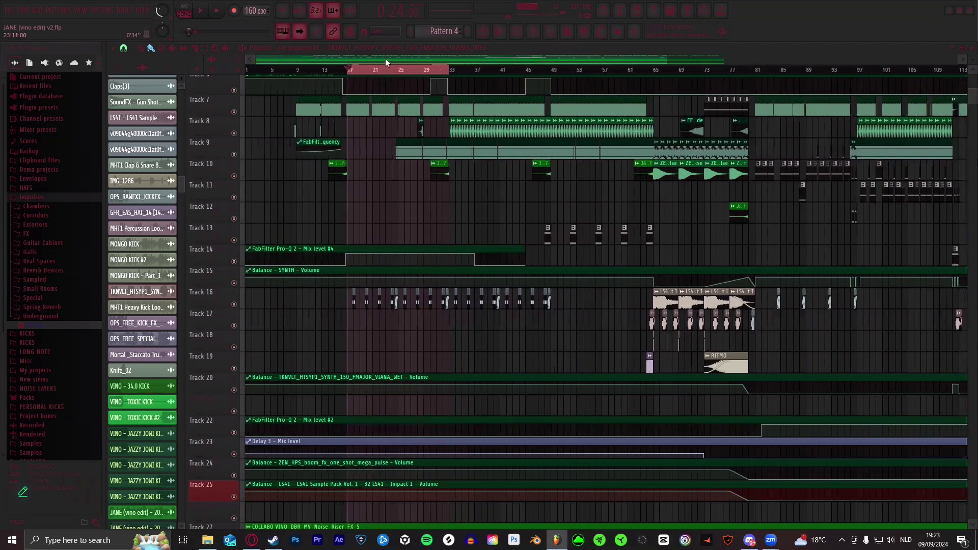
left_click(352, 73)
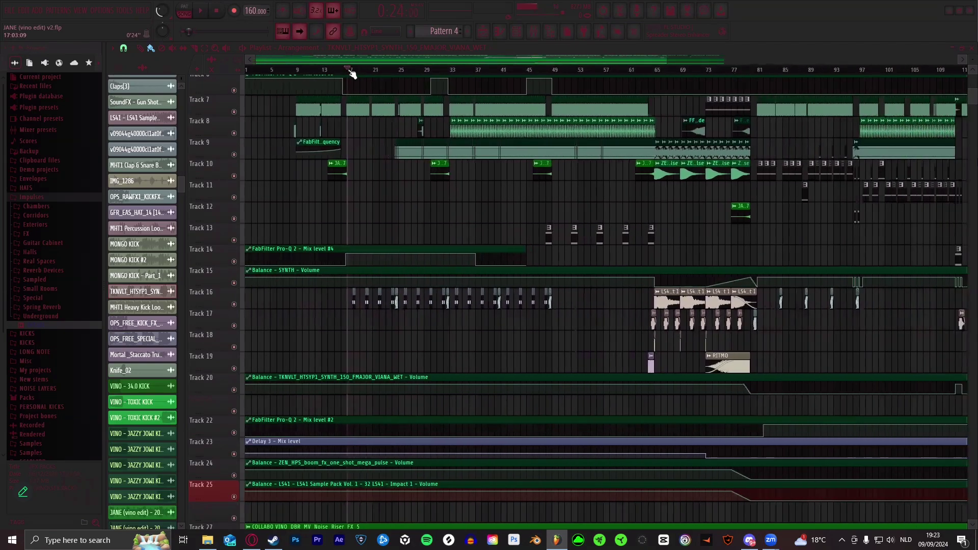
- Review the arrangement up to the second drop, placing the playhead at bar 81 and at the gap in bar 80
scroll(352, 72, "up", 2)
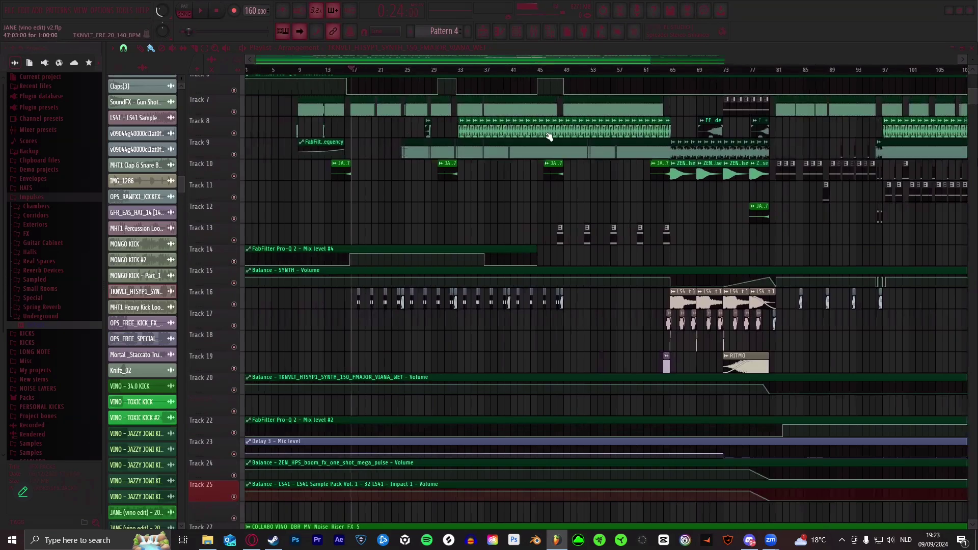
scroll(614, 64, "right", 6)
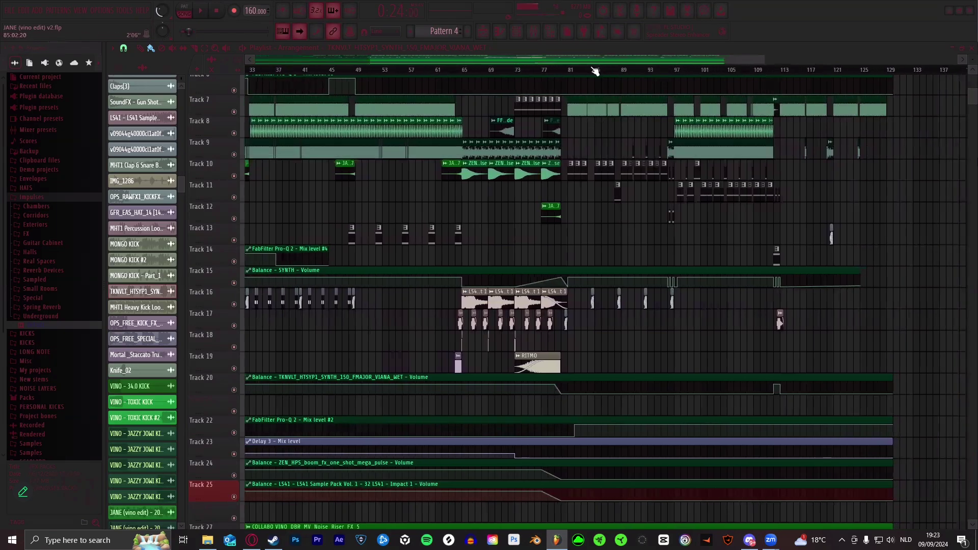
scroll(595, 72, "up", 4)
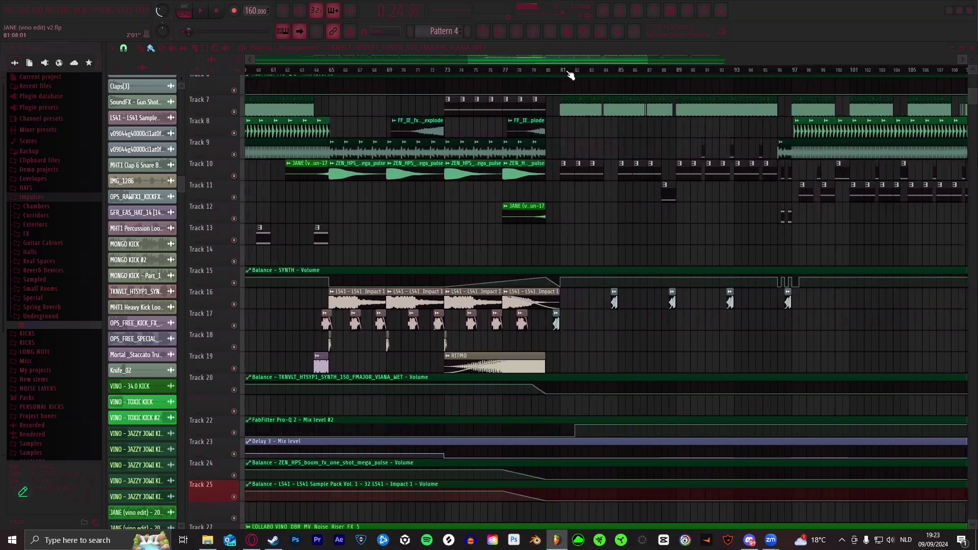
left_click(567, 72)
scroll(591, 72, "up", 4)
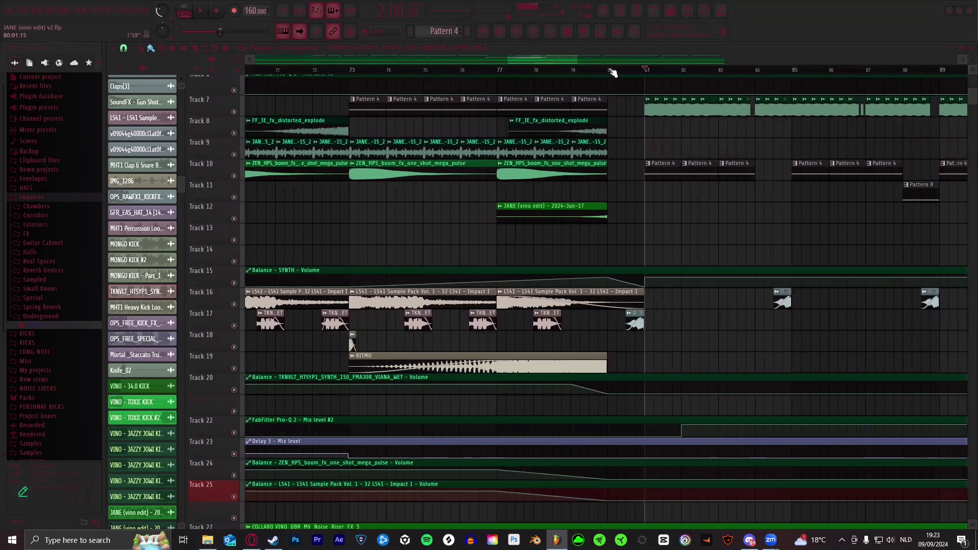
scroll(609, 74, "down", 5)
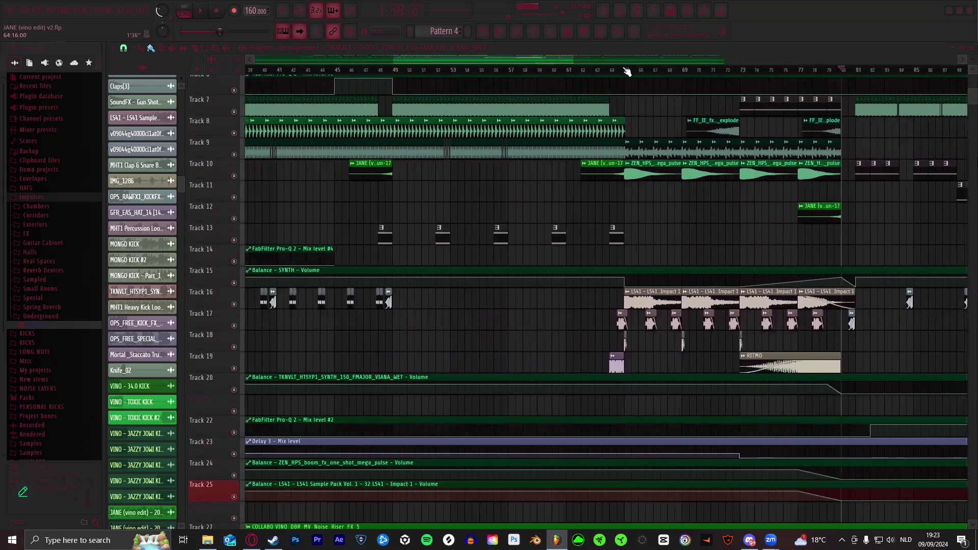
- Move the playhead through the break from bar 65 to bar 69, review the preceding drop, and return the playhead to bar 65
left_click(626, 72)
scroll(592, 64, "down", 2)
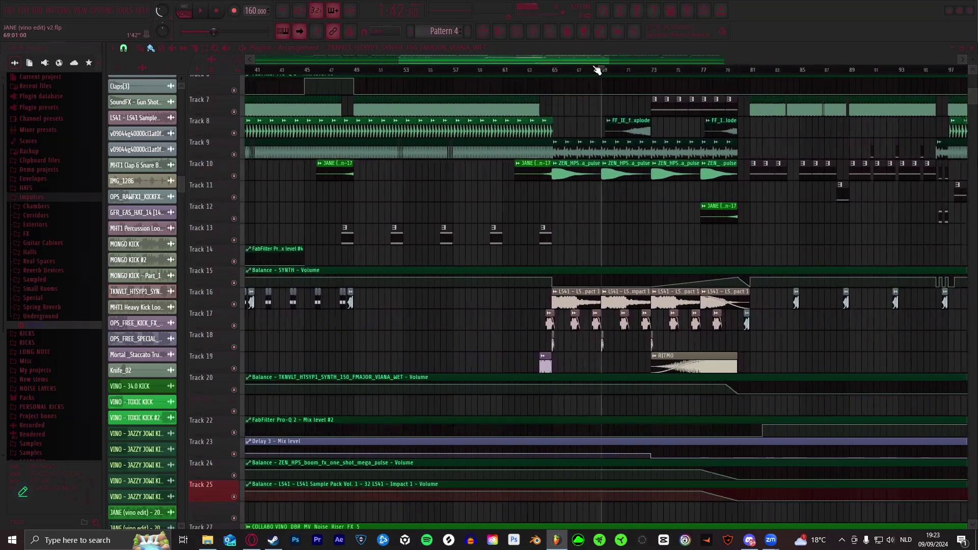
left_click_drag(556, 58, 461, 84)
scroll(512, 75, "down", 3)
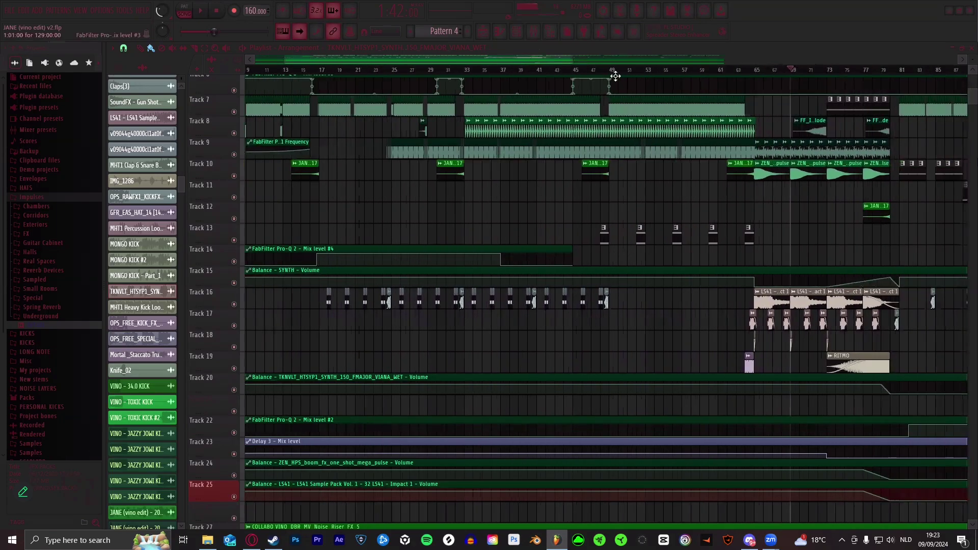
scroll(609, 81, "up", 1)
left_click_drag(567, 62, 557, 74)
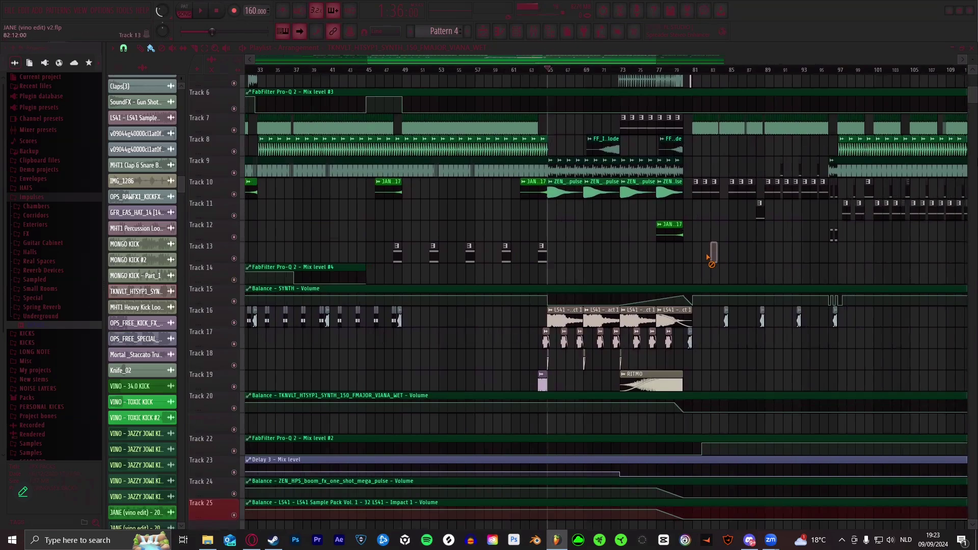
- Examine the kick, impact, boom and riser layers on Tracks 4 to 19 between bars 65 and 81
scroll(567, 59, "up", 2)
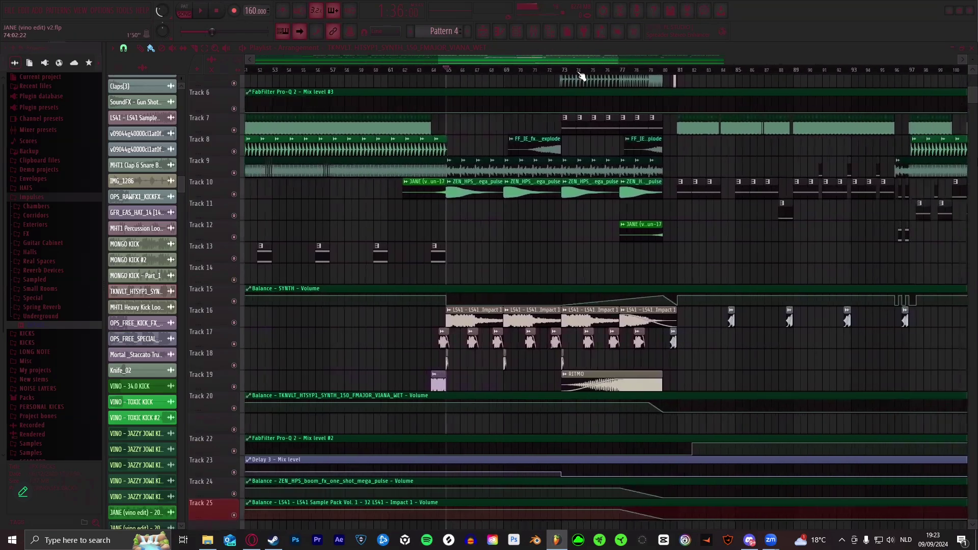
scroll(552, 82, "up", 1)
scroll(546, 69, "up", 2)
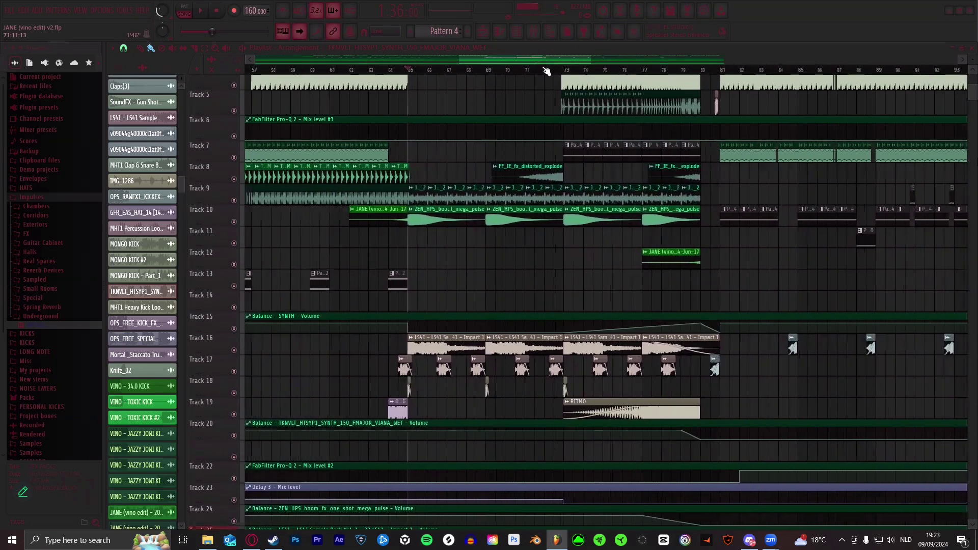
scroll(550, 127, "up", 1)
scroll(534, 63, "down", 4)
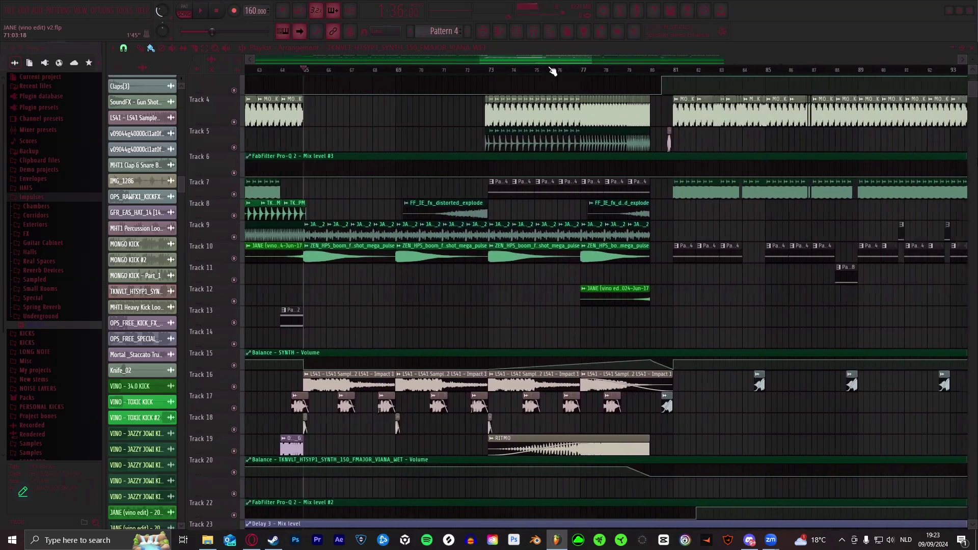
- Return from the break to the intro and place the playhead at bar 9, followed by bar 16
left_click_drag(547, 62, 350, 74)
left_click(334, 70)
scroll(334, 70, "up", 3)
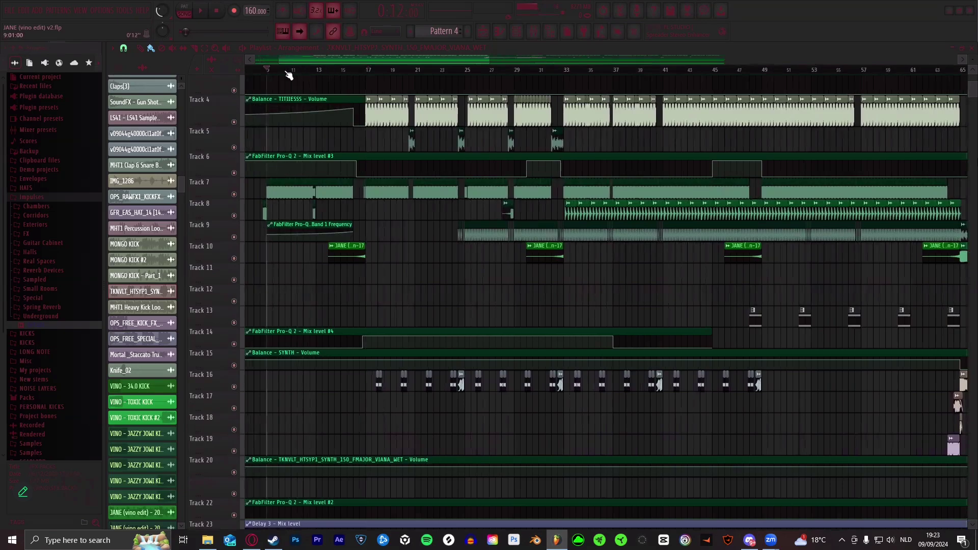
left_click_drag(289, 75, 285, 78)
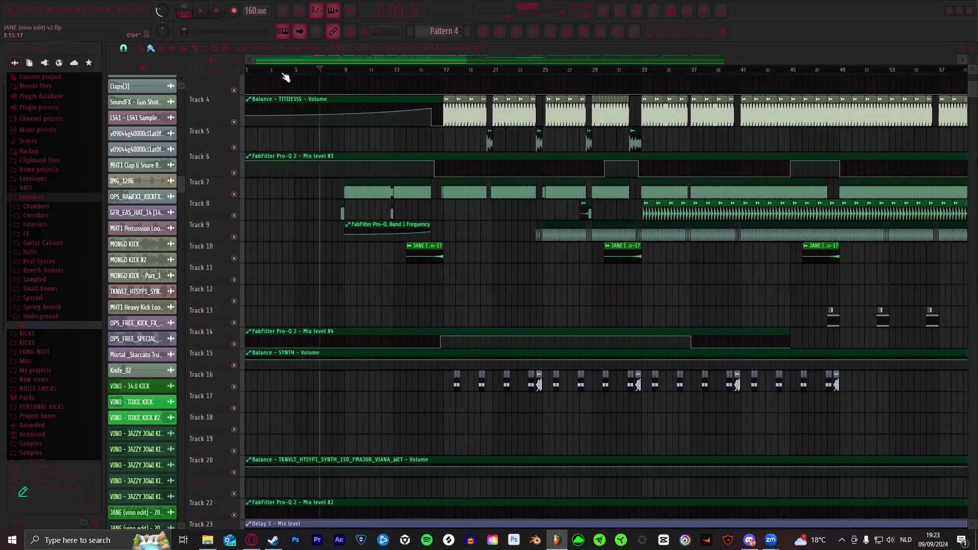
left_click(430, 72)
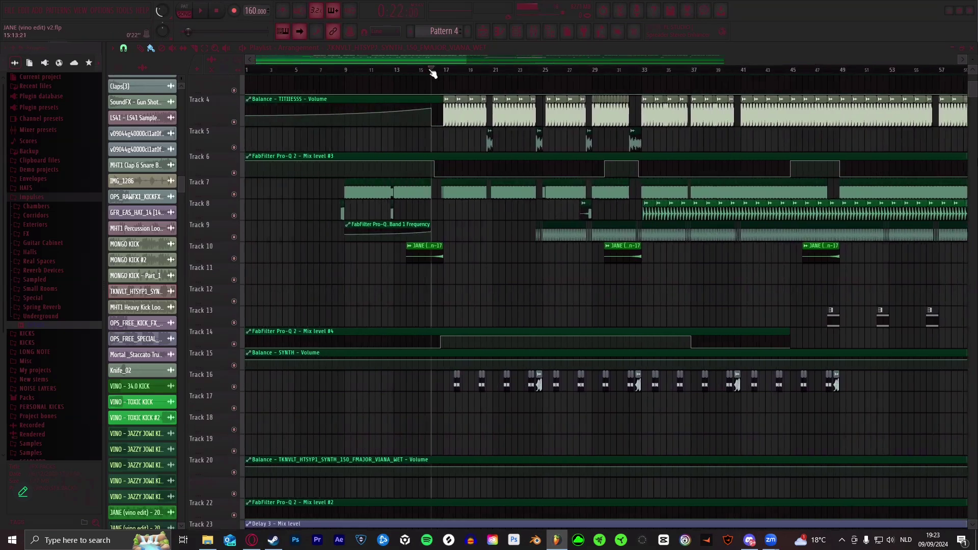
- Examine the first drop's kick phrases, gaps, fills and added layers from bar 17 up to the break at bar 65
left_click_drag(436, 58, 335, 340)
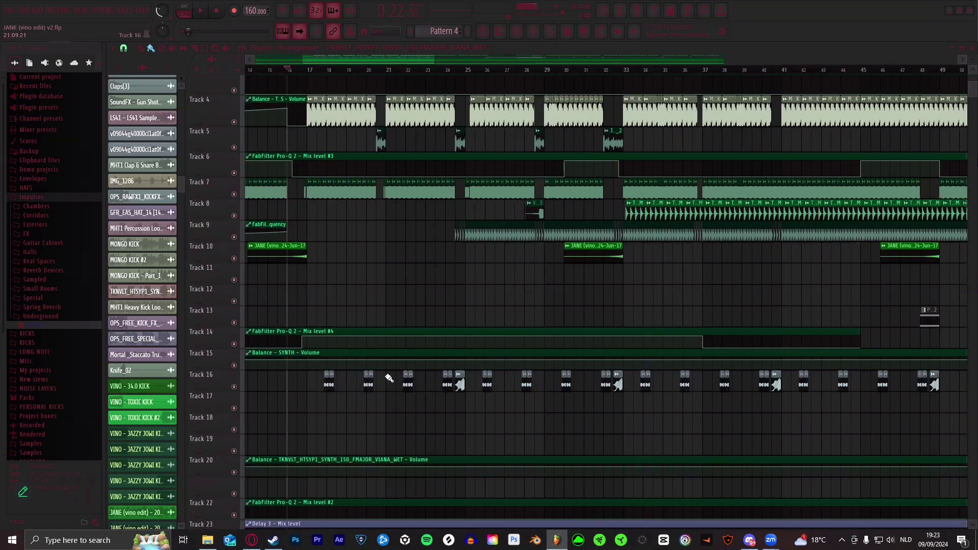
scroll(468, 69, "up", 2)
scroll(466, 67, "down", 1)
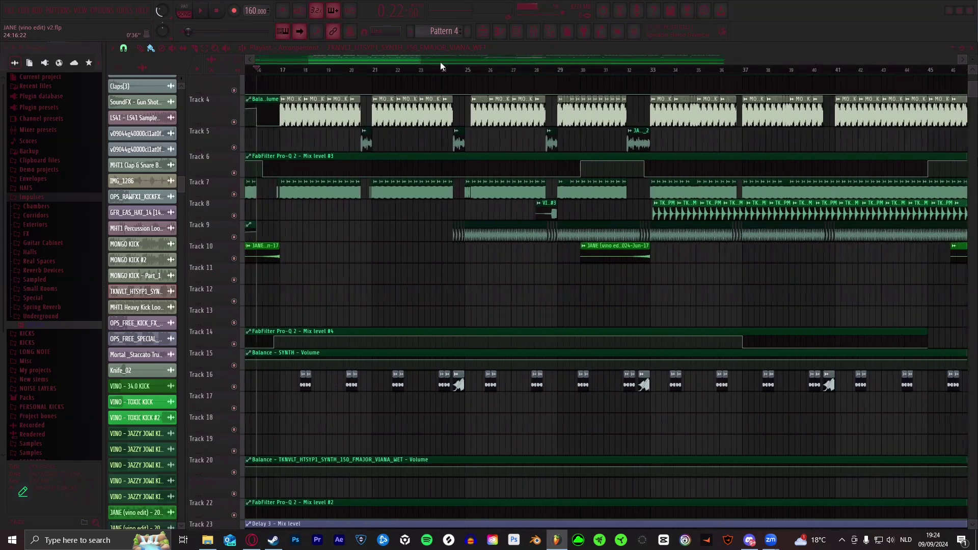
left_click_drag(410, 60, 414, 59)
scroll(413, 59, "down", 2)
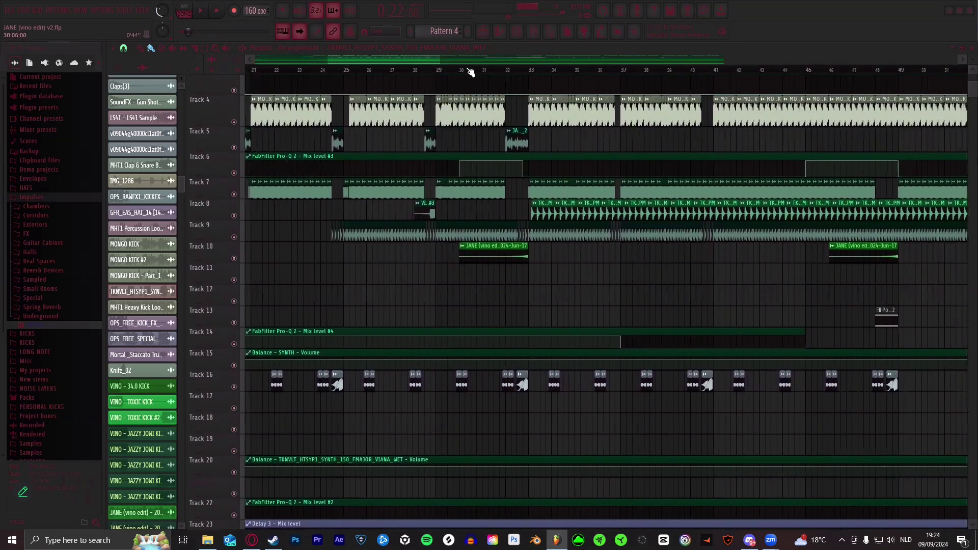
scroll(431, 58, "down", 3)
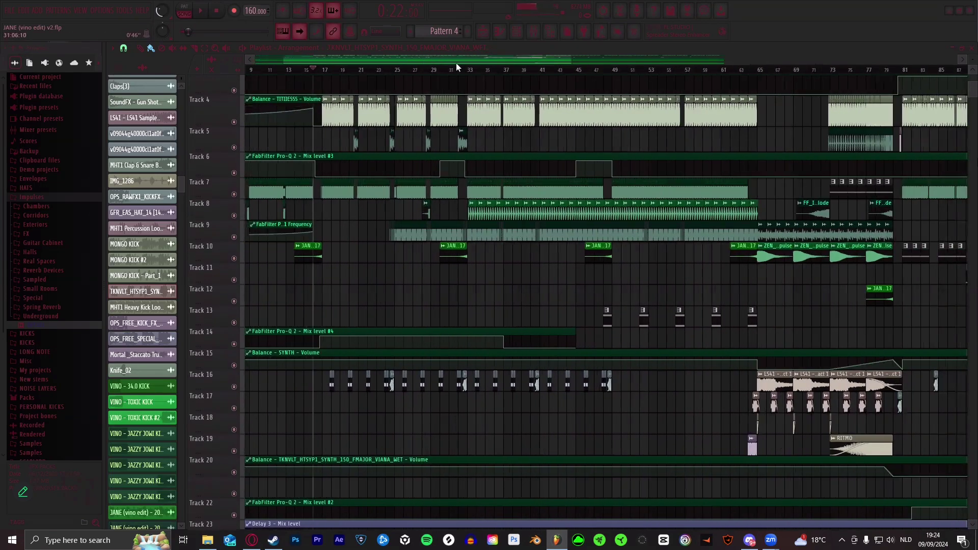
scroll(457, 62, "up", 3)
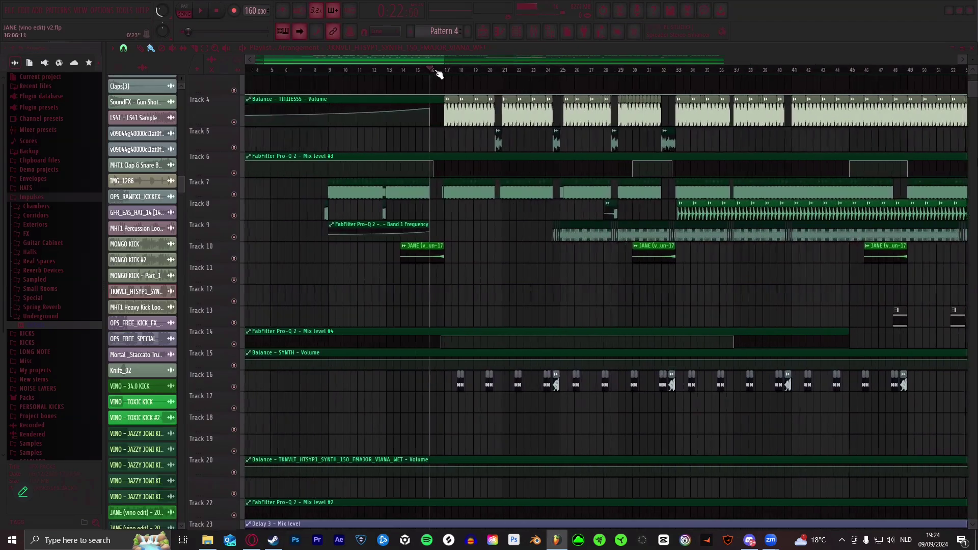
scroll(438, 74, "up", 4)
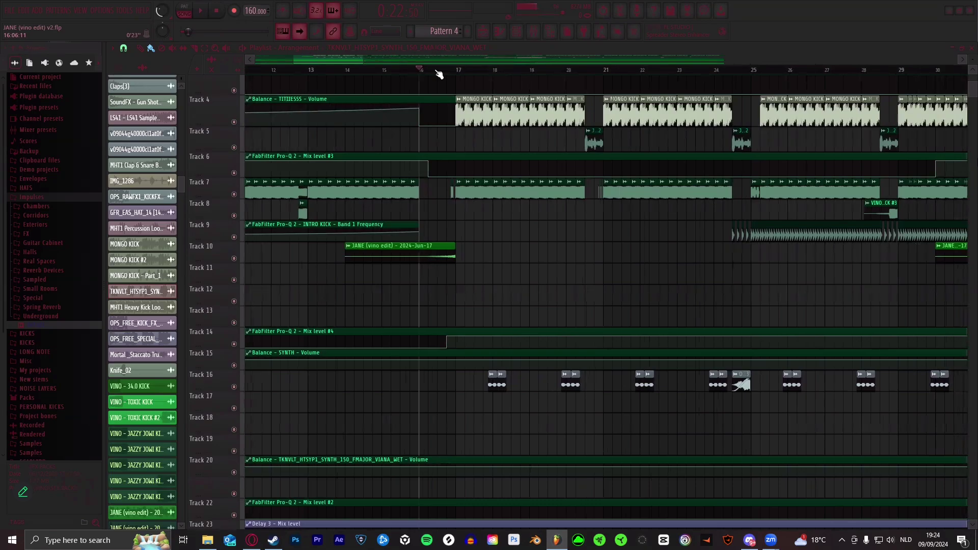
scroll(439, 74, "down", 5)
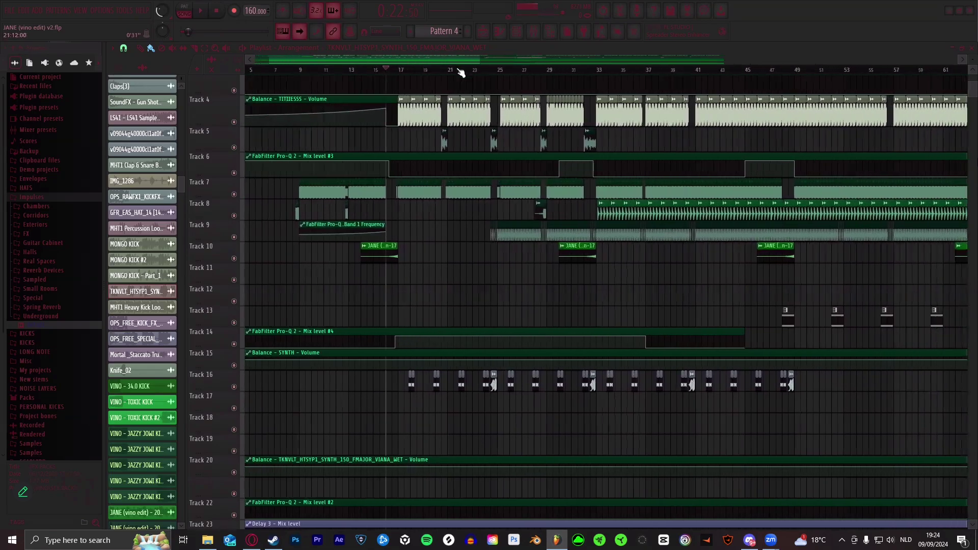
scroll(452, 71, "up", 3)
scroll(443, 69, "down", 5)
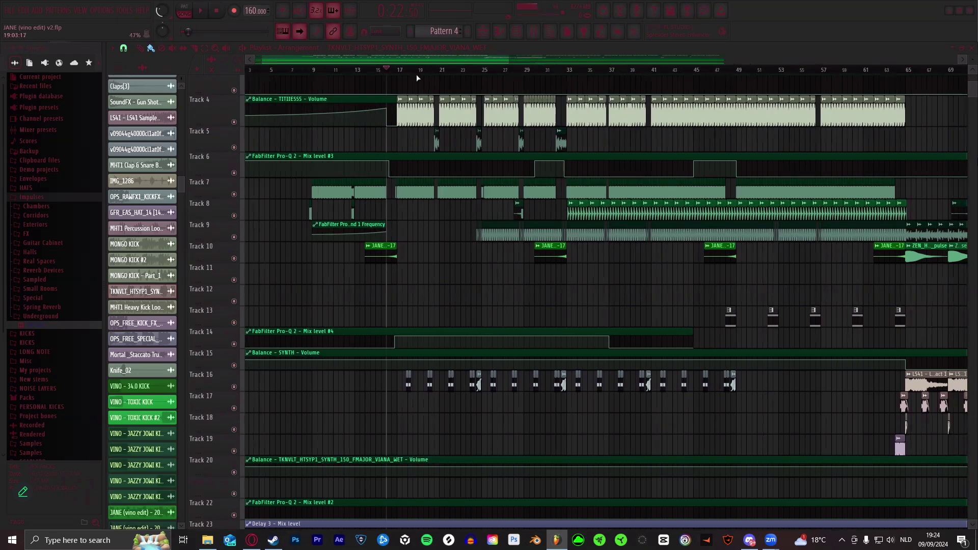
scroll(464, 74, "down", 5)
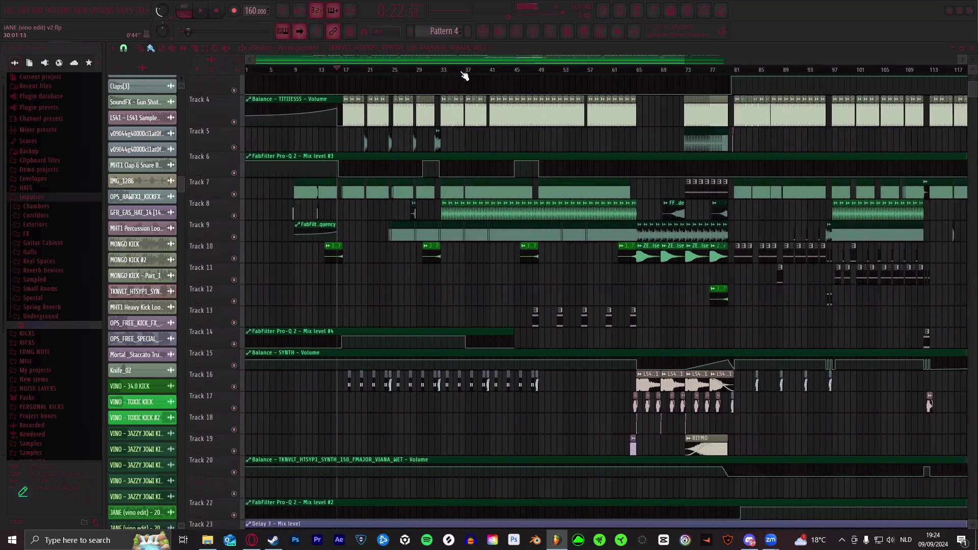
scroll(524, 72, "up", 5)
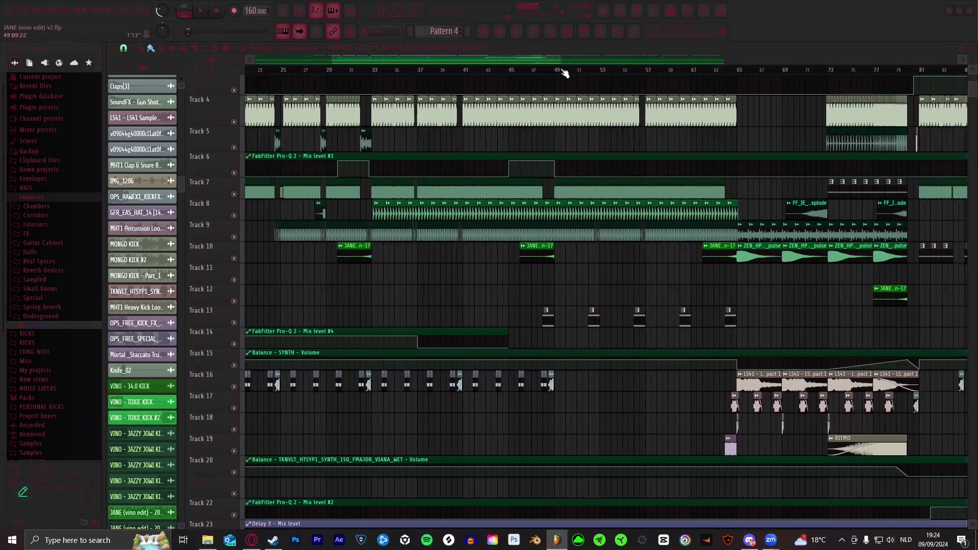
- Place the playhead at bar 48 and play the transition through bar 49 up to about bar 52
scroll(564, 73, "up", 8)
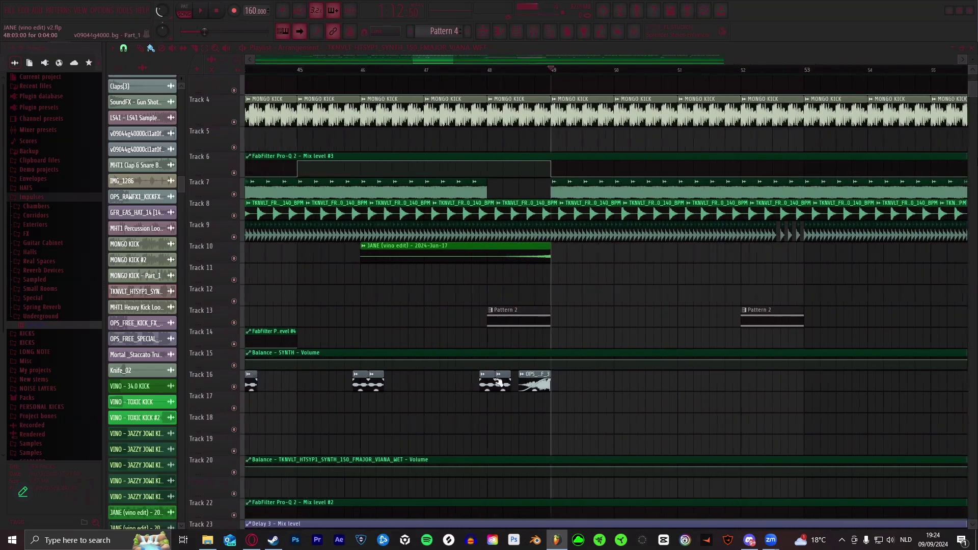
left_click(480, 76)
scroll(502, 75, "down", 3)
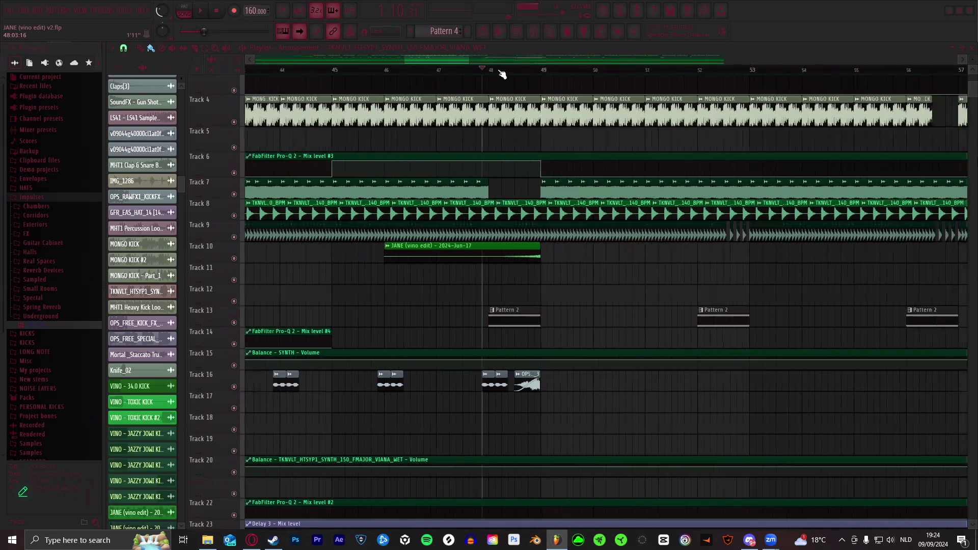
scroll(502, 75, "up", 3)
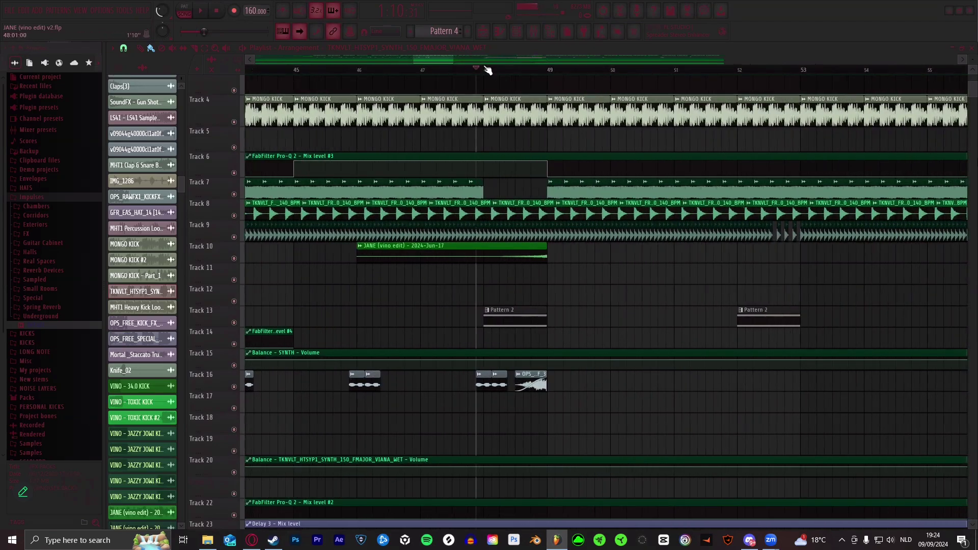
scroll(487, 70, "up", 5)
left_click(203, 13)
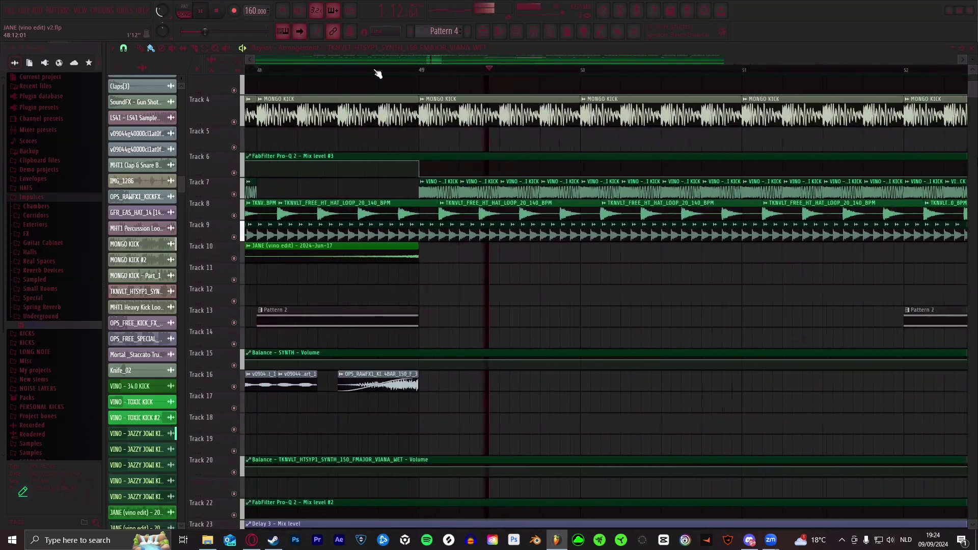
scroll(387, 76, "down", 6)
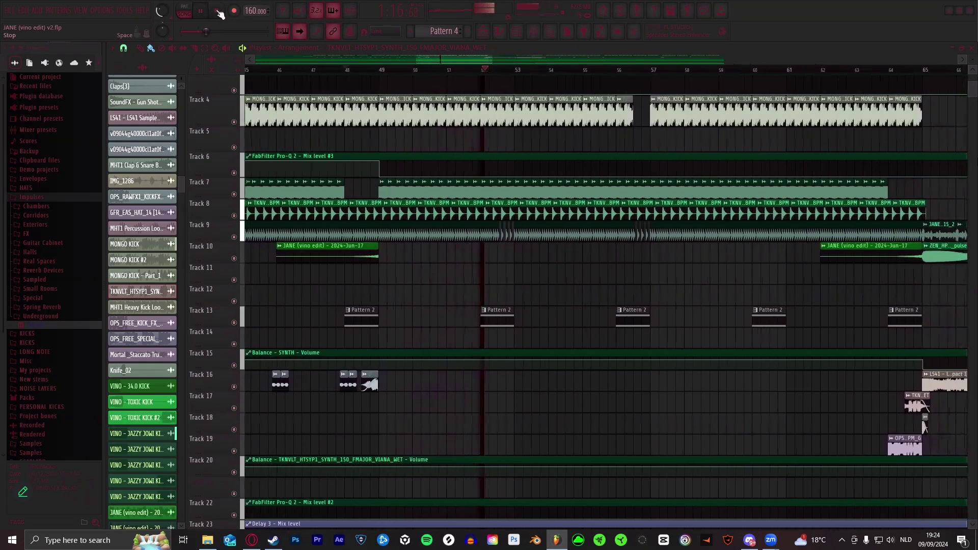
key("space")
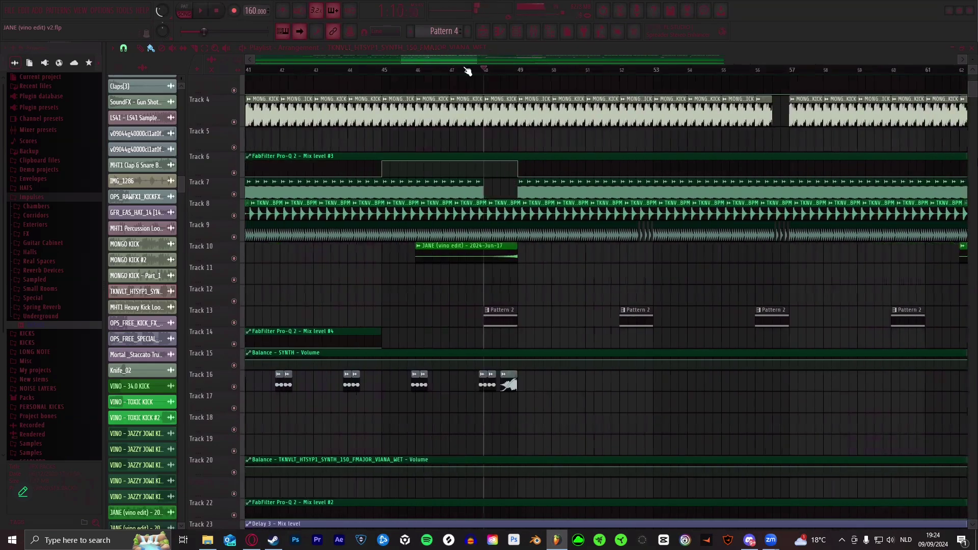
- Open the Pattern 2 clip at bar 48 on Track 13, inspect its notes in the piano roll, and close it
scroll(498, 71, "up", 6)
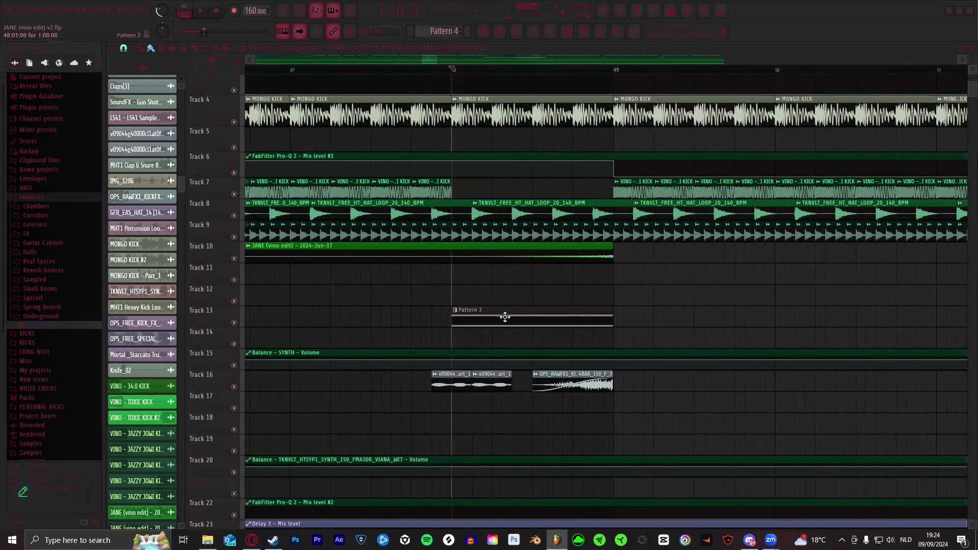
double_click(505, 315)
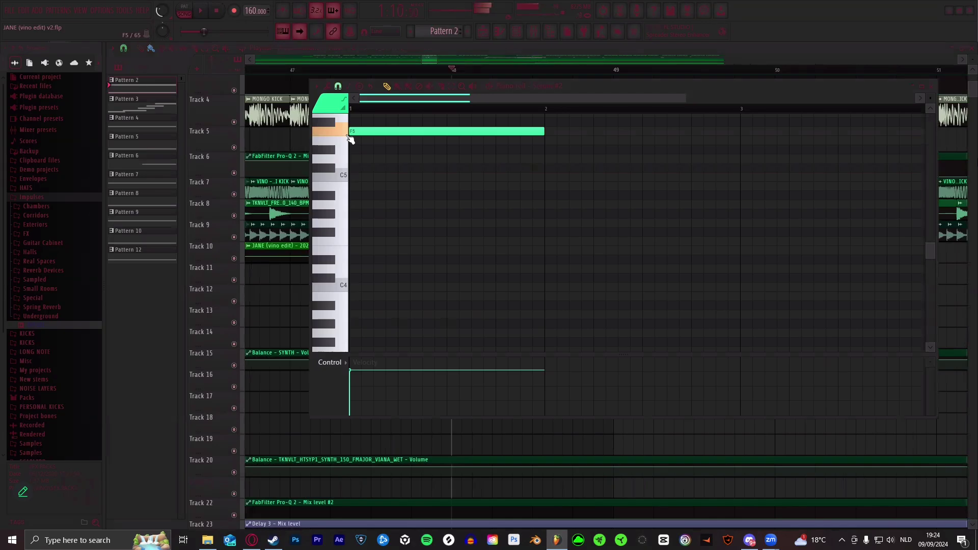
scroll(351, 163, "up", 2)
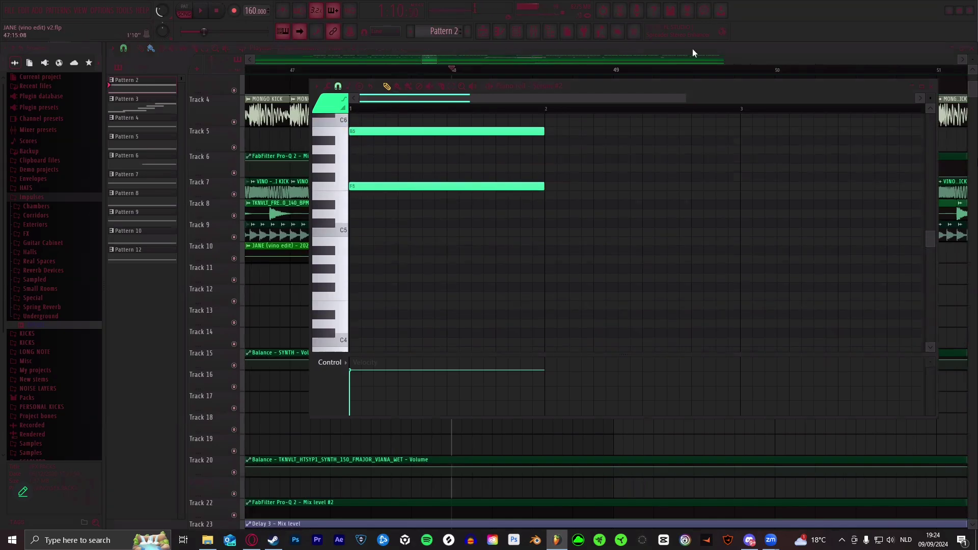
key("F7")
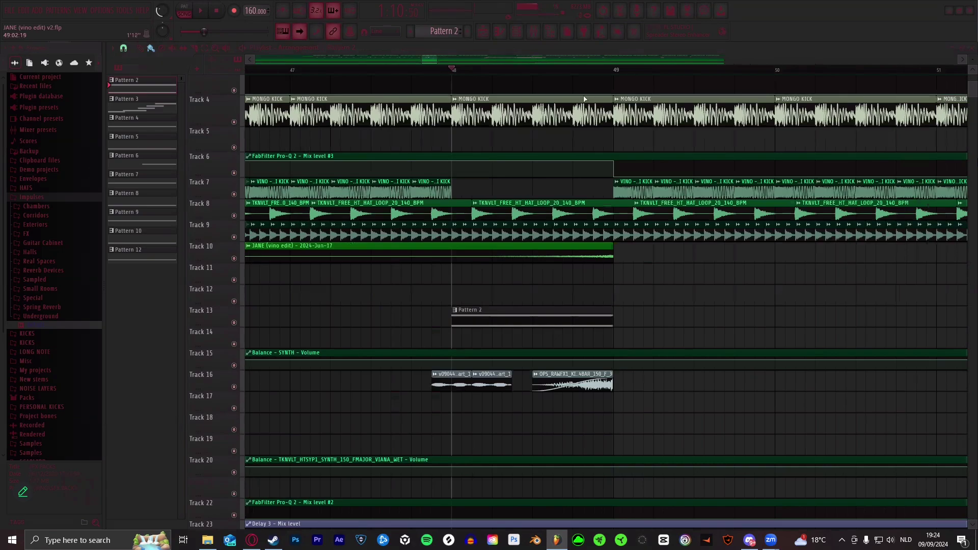
- Solo Track 13, play its Pattern 2 clip from bar 48, stop playback, and restore all tracks
right_click(234, 323)
left_click(200, 10)
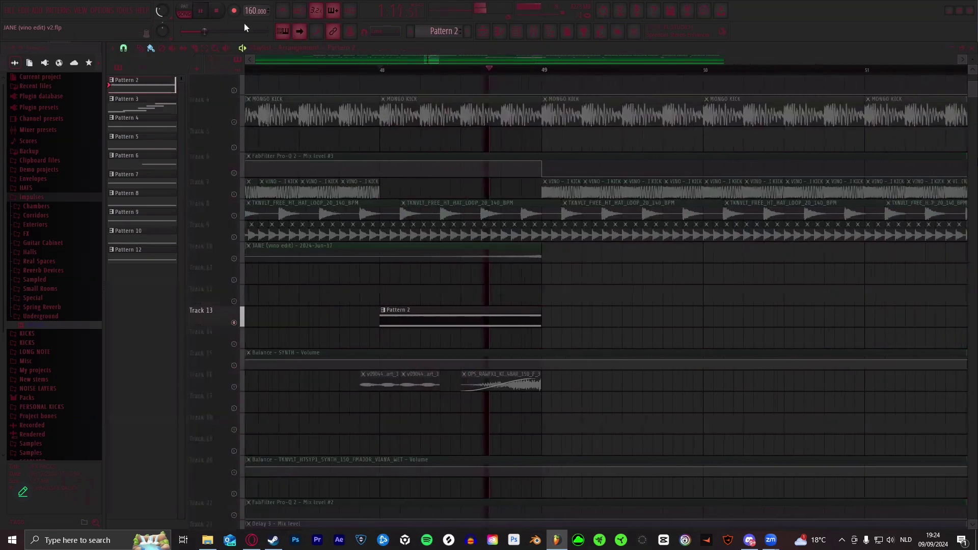
left_click(218, 11)
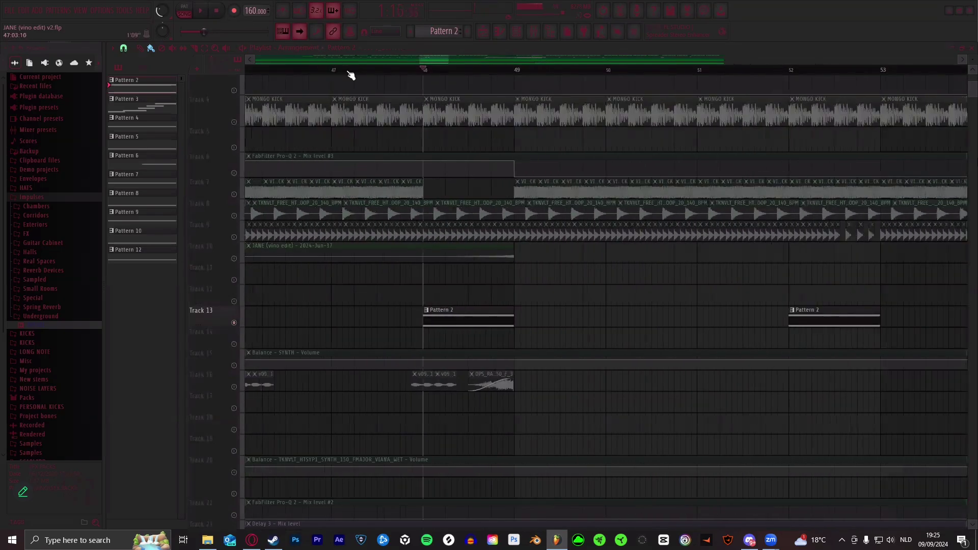
scroll(351, 76, "down", 6)
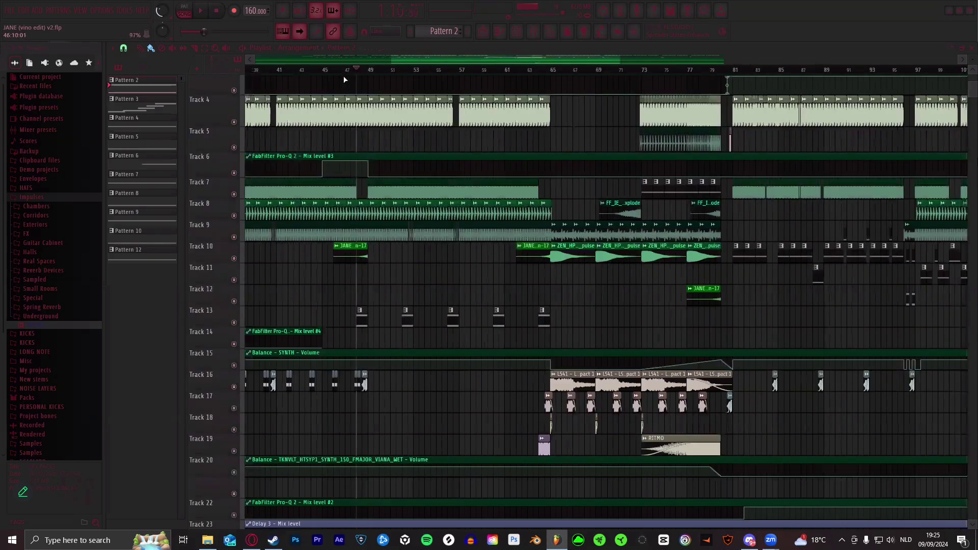
- Go back to the beginning of the arrangement and place the playhead at the gap in bar 16
scroll(356, 75, "down", 8)
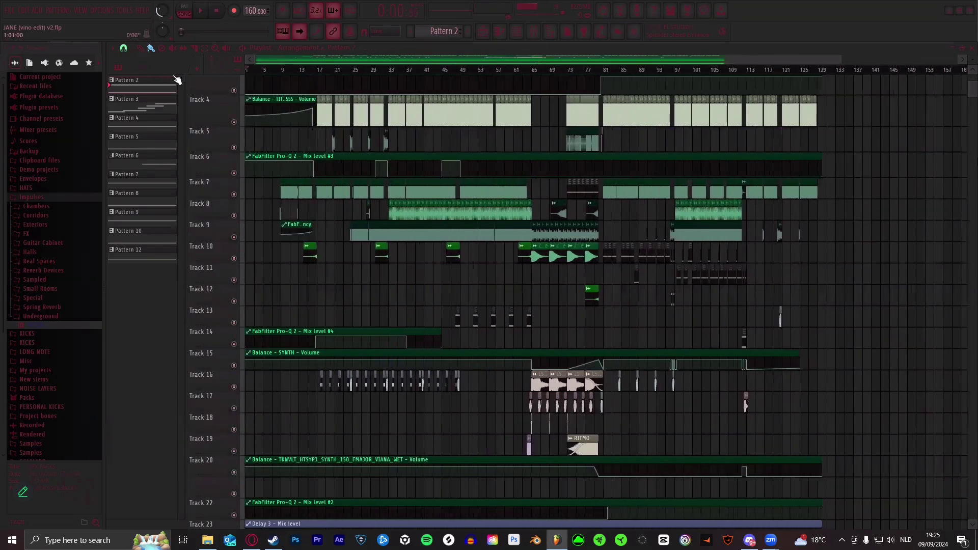
left_click_drag(298, 70, 314, 69)
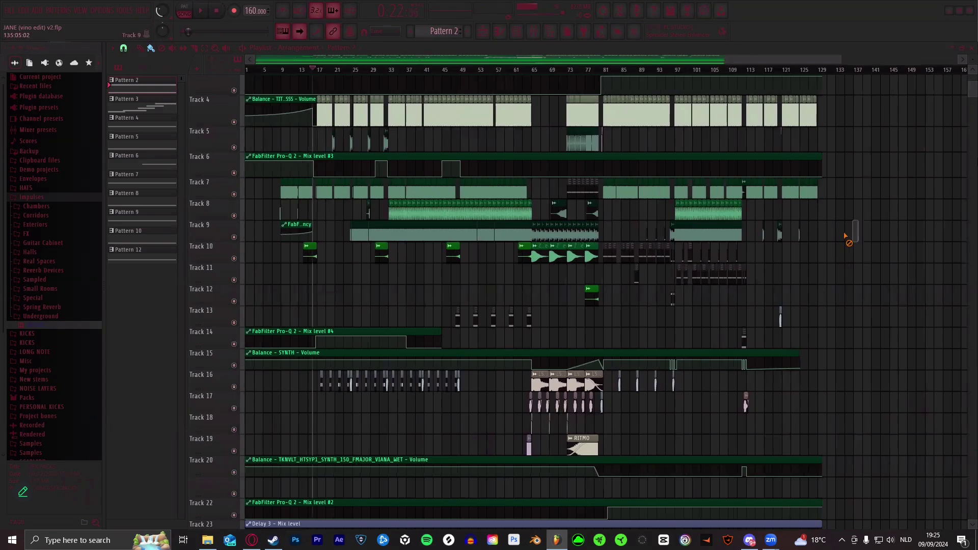
scroll(334, 75, "up", 10)
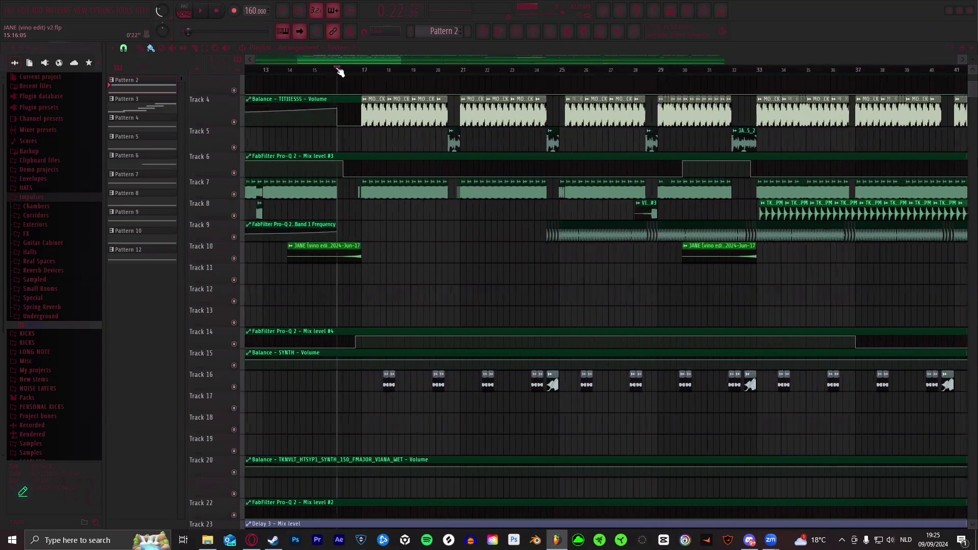
- Examine how the intro leads through the gap in bar 16 into the first drop at bar 17 and its following phrases
scroll(363, 73, "down", 1)
scroll(363, 73, "up", 3)
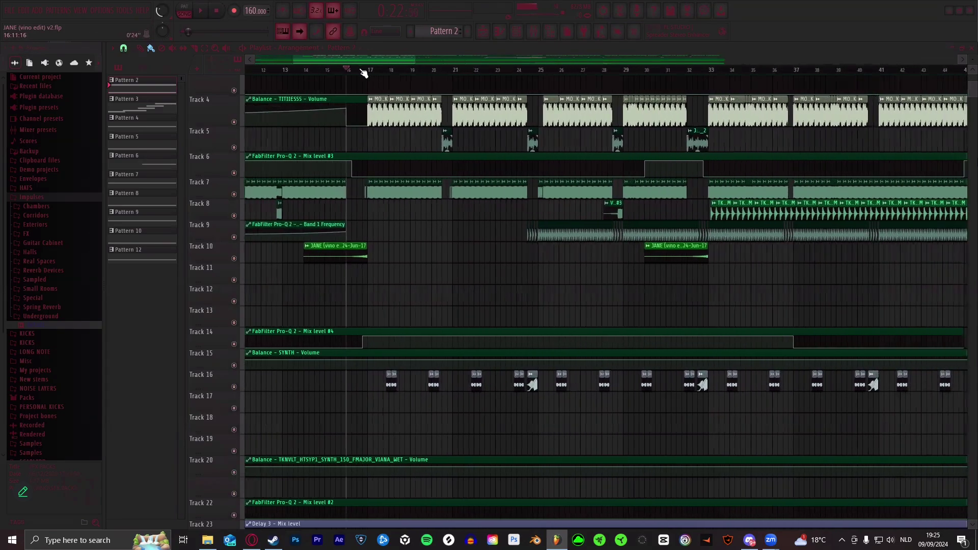
scroll(363, 73, "down", 2)
scroll(363, 73, "down", 1)
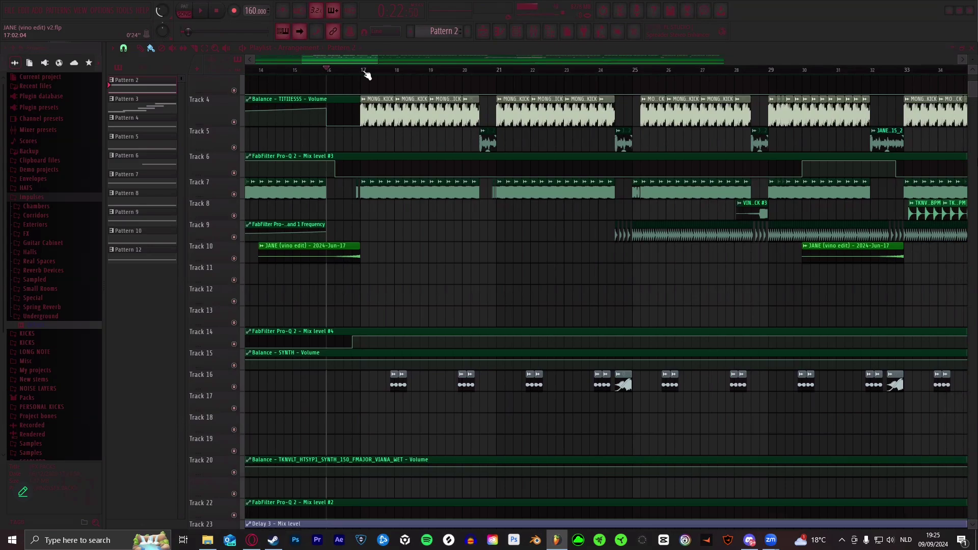
scroll(367, 75, "down", 3)
scroll(367, 67, "up", 3)
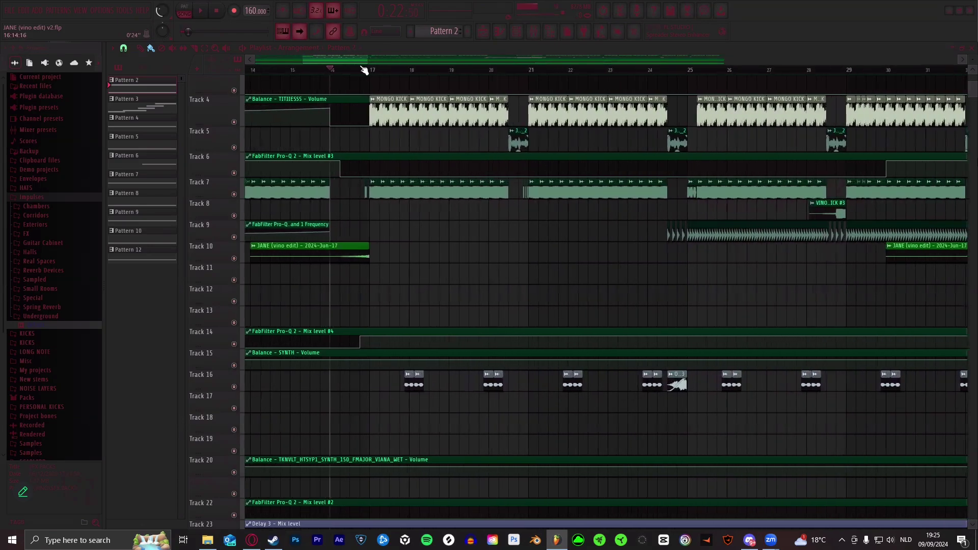
scroll(372, 73, "down", 4)
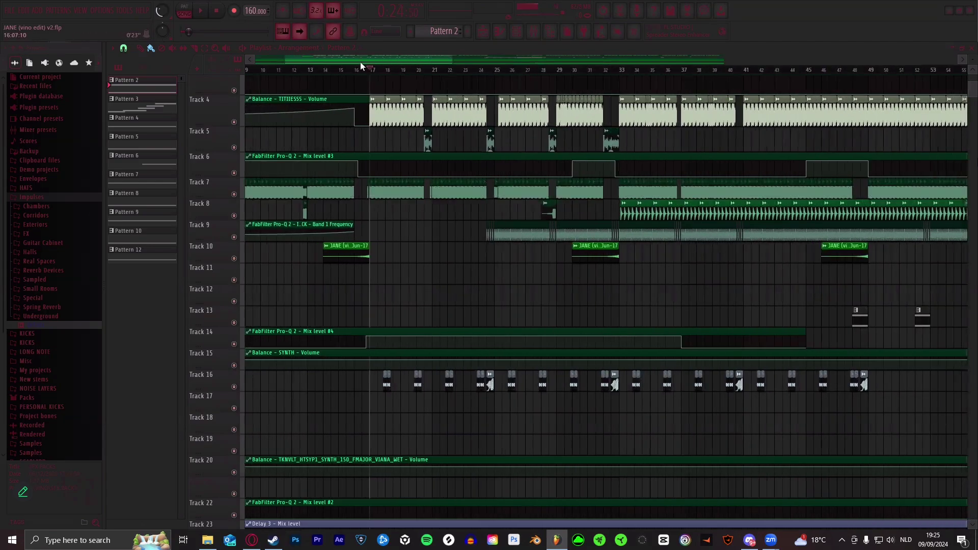
scroll(372, 63, "up", 3)
scroll(390, 61, "down", 4)
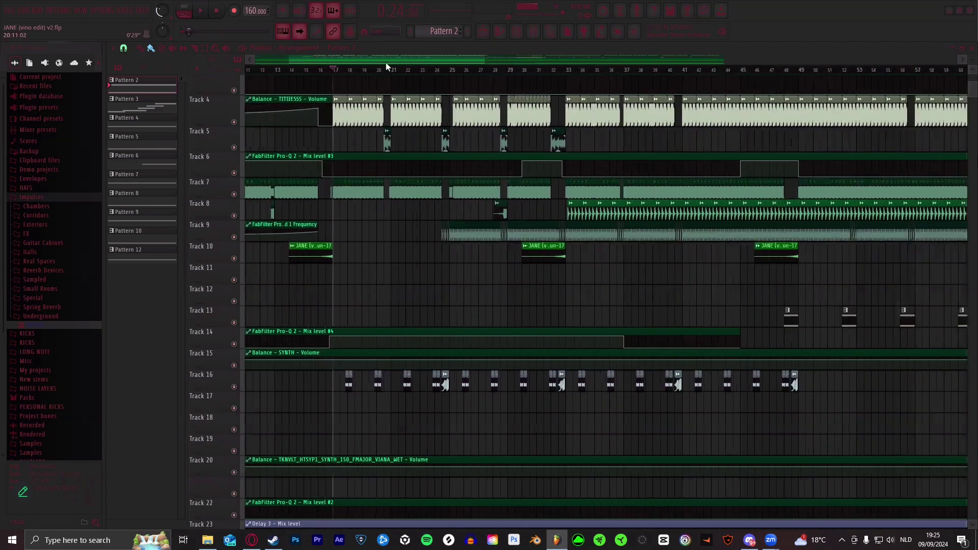
scroll(377, 61, "up", 2)
scroll(364, 60, "up", 2)
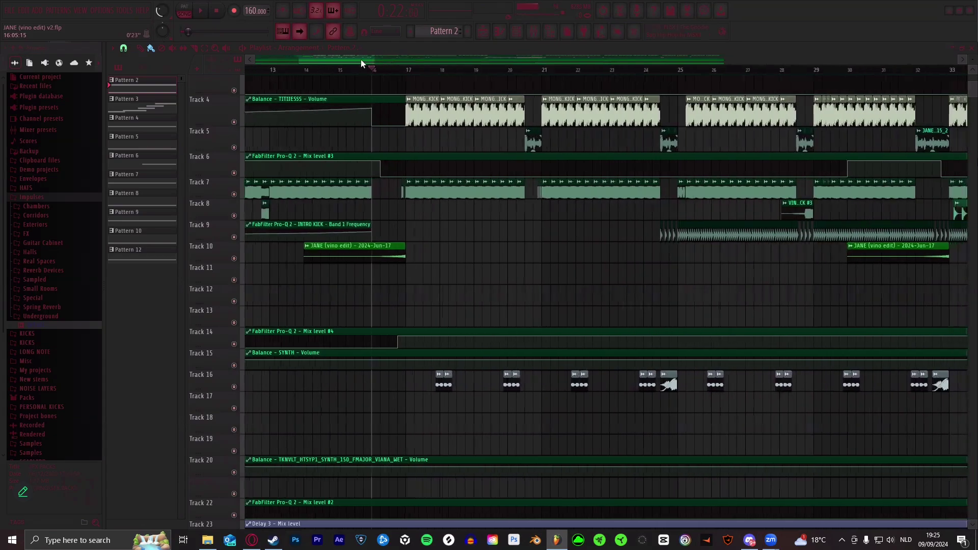
- Place the playhead at bar 32 and examine how the first drop's phrases lead into the break at bar 65
scroll(377, 64, "down", 5)
left_click(429, 71)
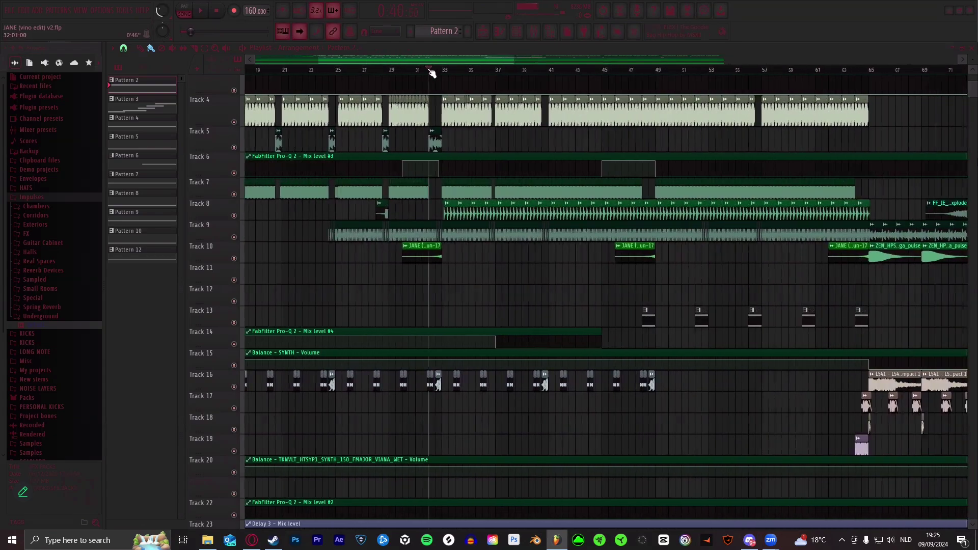
scroll(432, 73, "down", 2)
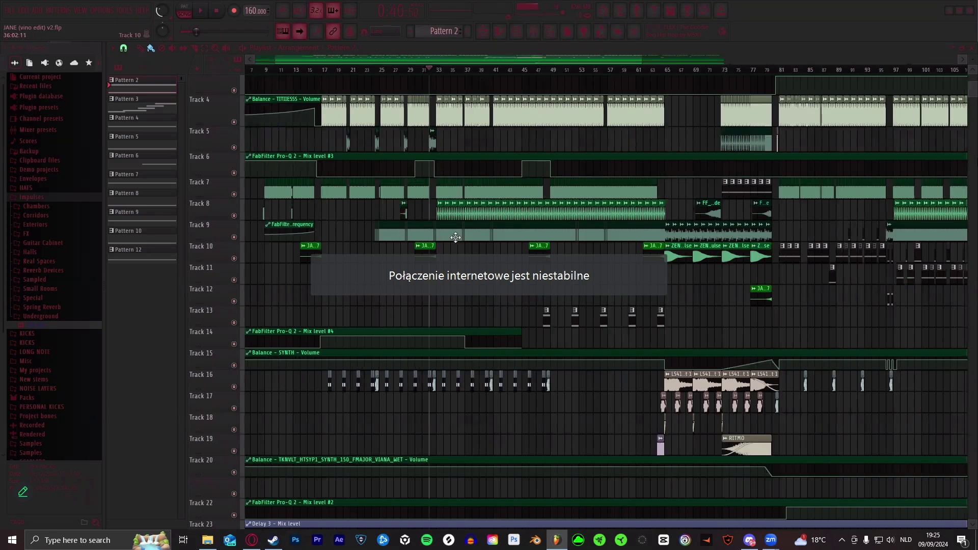
scroll(418, 58, "up", 3)
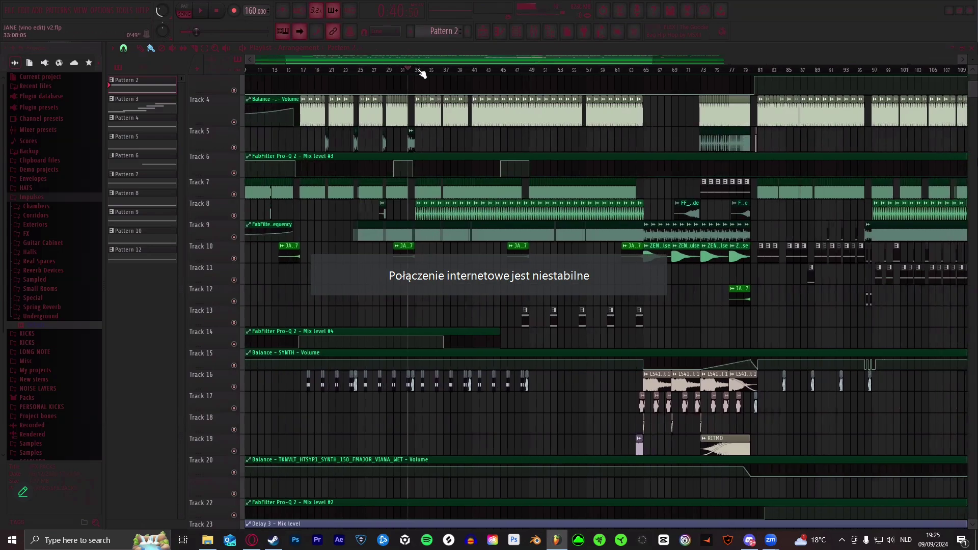
scroll(423, 71, "down", 2)
left_click_drag(426, 60, 356, 58)
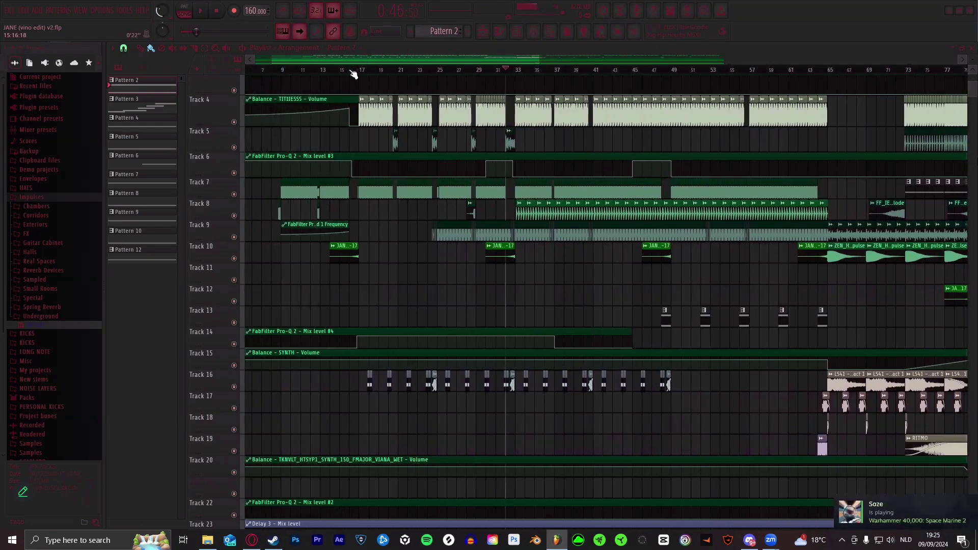
left_click_drag(362, 60, 501, 60)
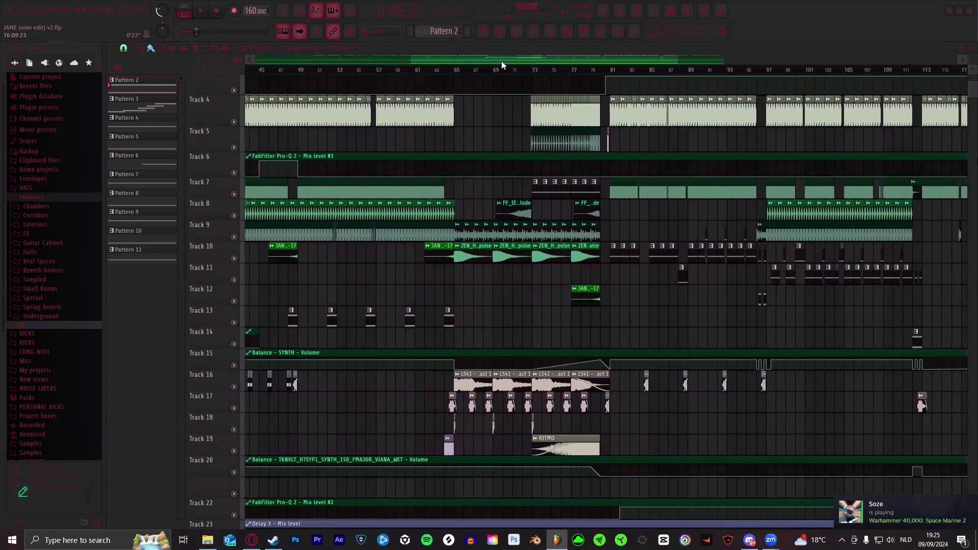
left_click_drag(502, 61, 491, 57)
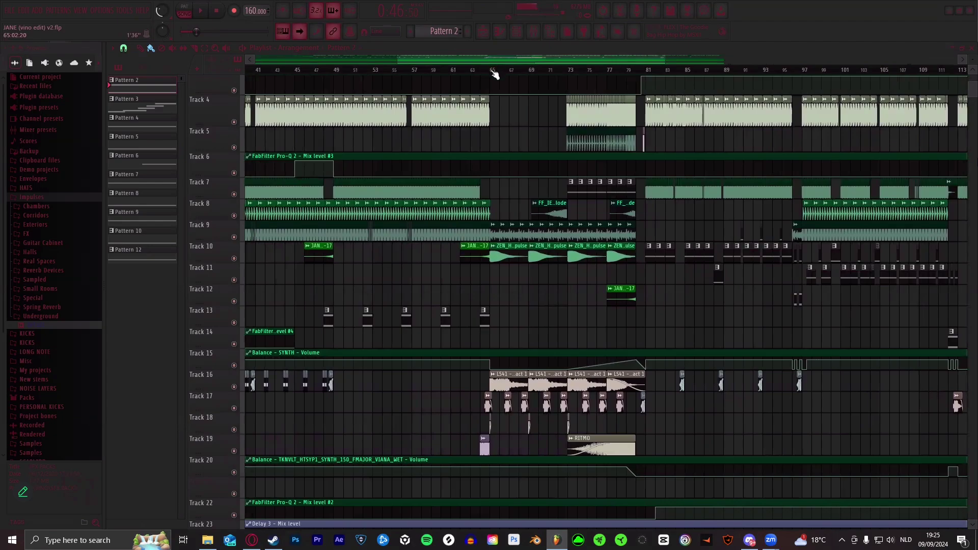
- Move the playhead through the transition points at bars 16, 40 and 48 to review the phrase structure
left_click_drag(498, 65, 376, 76)
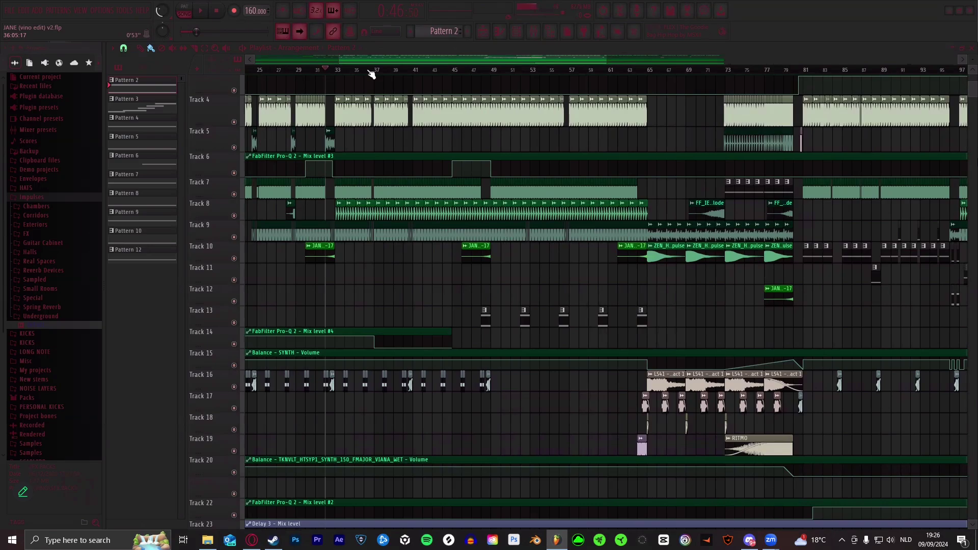
left_click_drag(371, 74, 331, 73)
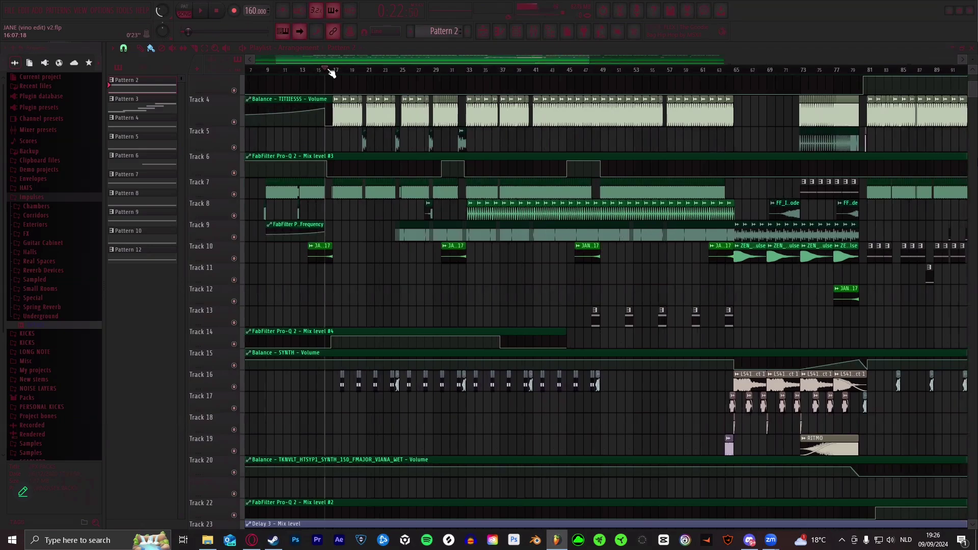
left_click_drag(360, 61, 508, 207)
left_click(561, 274)
right_click(562, 275)
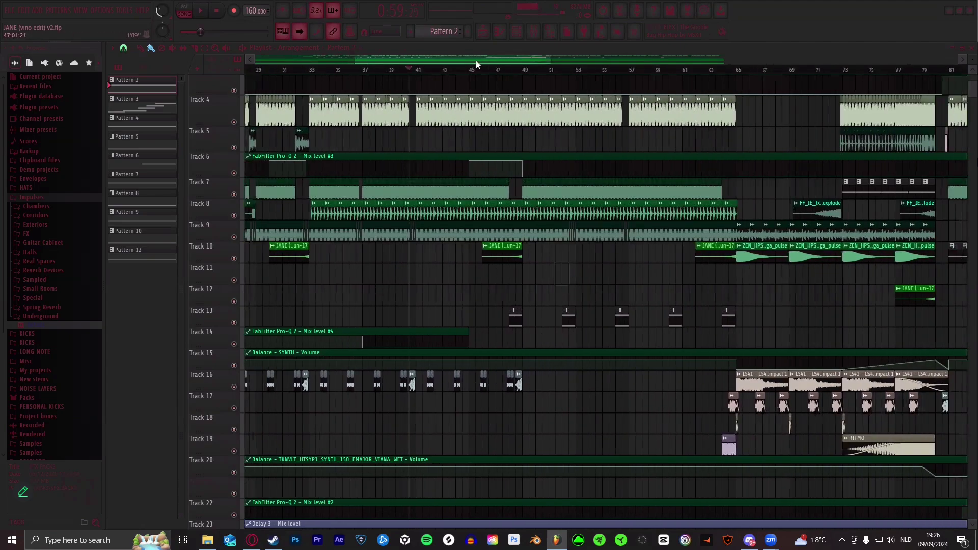
left_click_drag(469, 74, 541, 69)
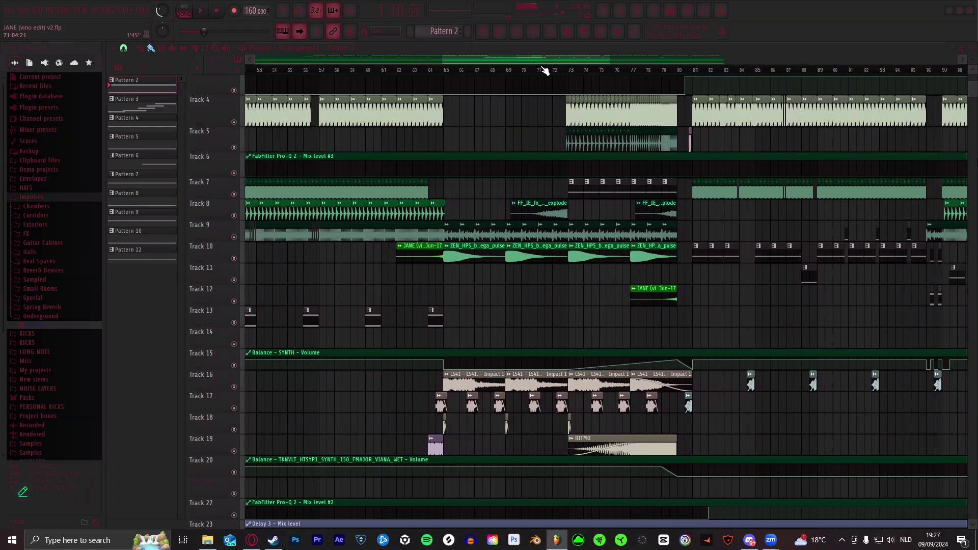
- Review the break from bar 65 and place the playhead at the gap in bar 80
mouse_move(543, 59)
left_mouse_down()
mouse_move(575, 60)
mouse_move(561, 59)
mouse_move(559, 76)
mouse_move(552, 59)
mouse_move(551, 72)
left_mouse_up()
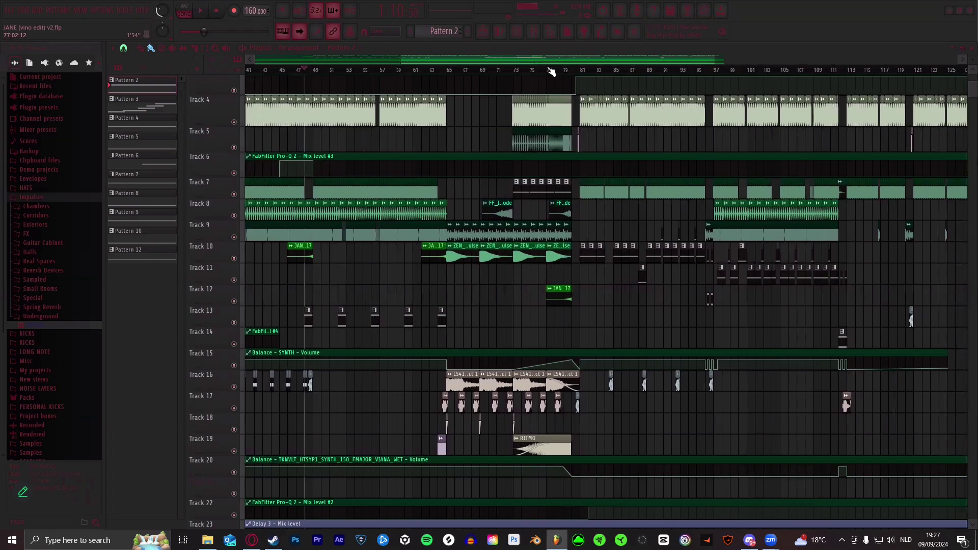
left_click_drag(469, 60, 499, 62)
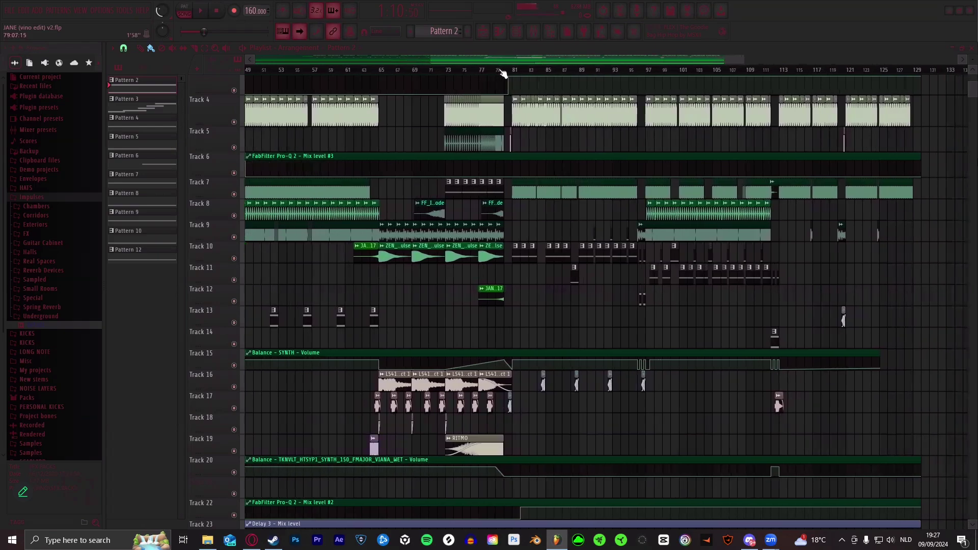
scroll(507, 74, "up", 8)
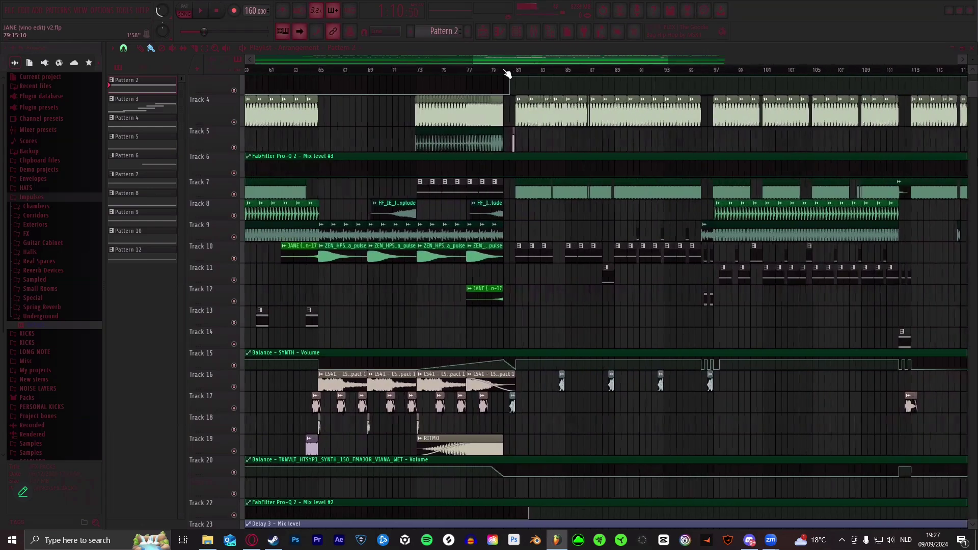
scroll(507, 73, "up", 5)
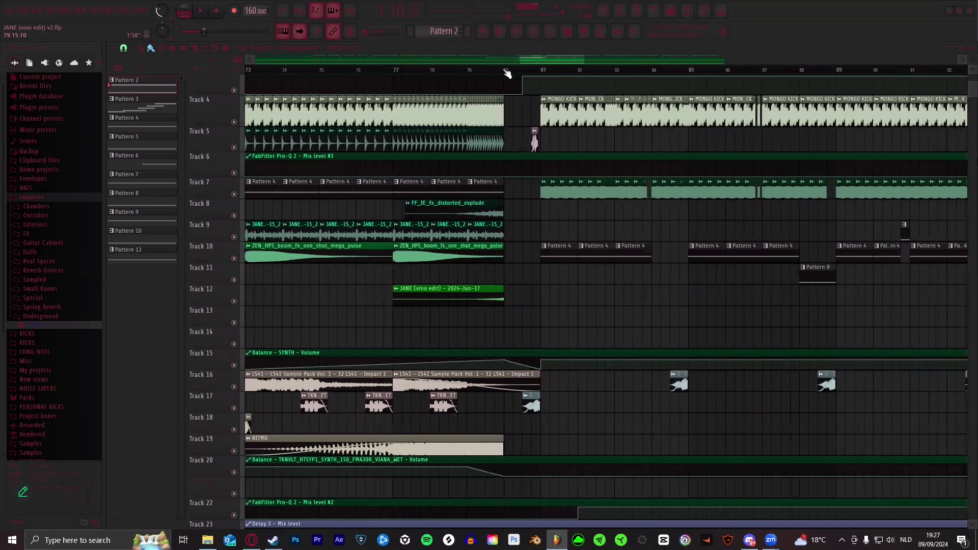
scroll(507, 75, "down", 2)
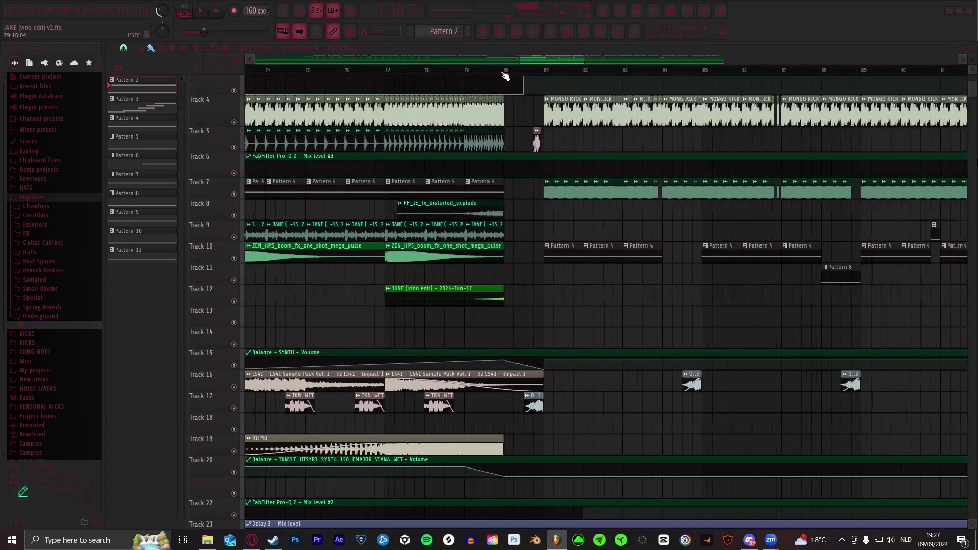
scroll(507, 72, "down", 4)
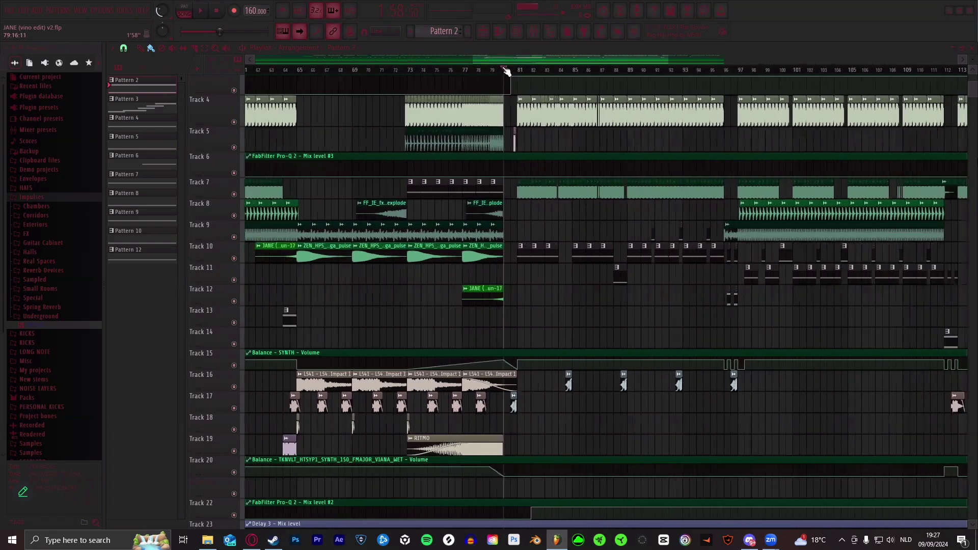
- Examine the gap in bar 80 between the end of the build-up and the second drop at bar 81
scroll(507, 71, "up", 4)
scroll(507, 71, "down", 1)
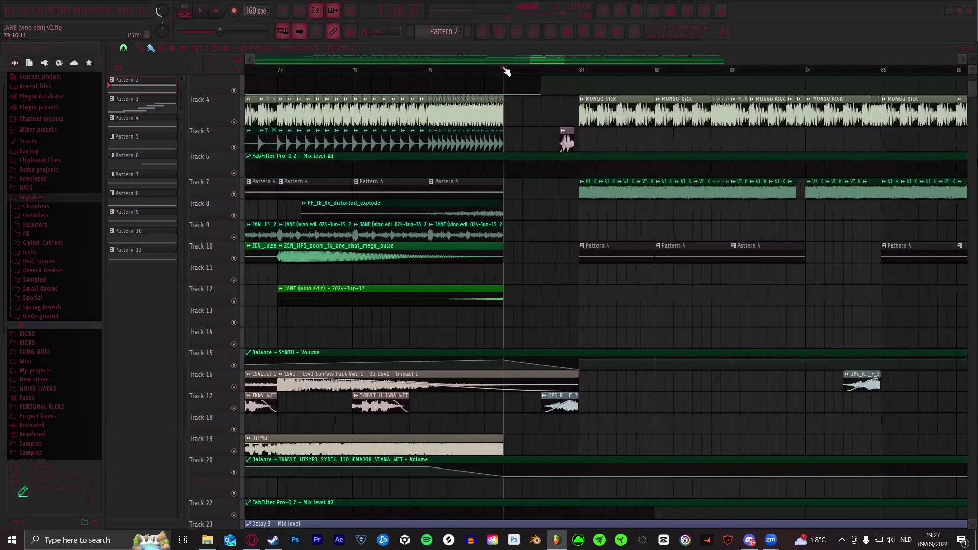
scroll(507, 72, "up", 1)
scroll(507, 71, "down", 3)
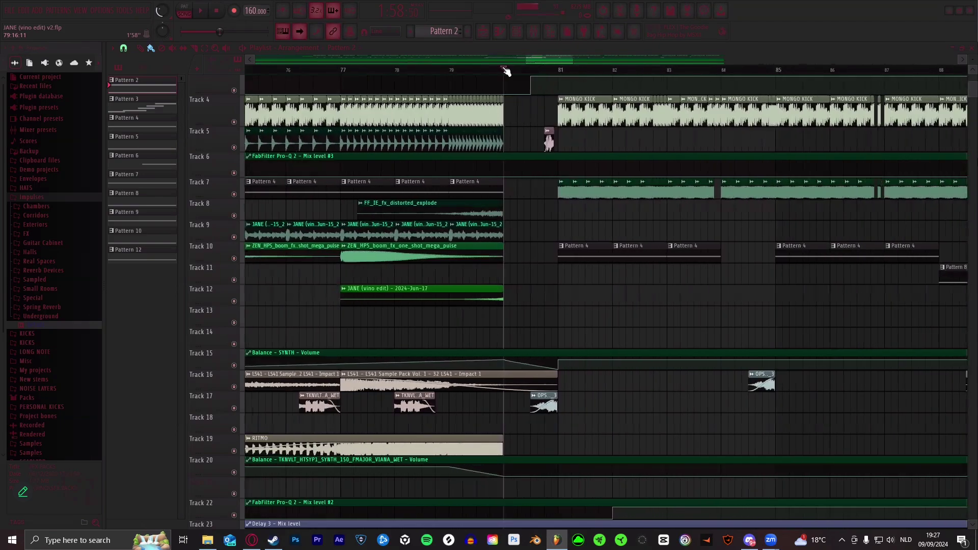
scroll(507, 71, "up", 3)
scroll(507, 72, "down", 5)
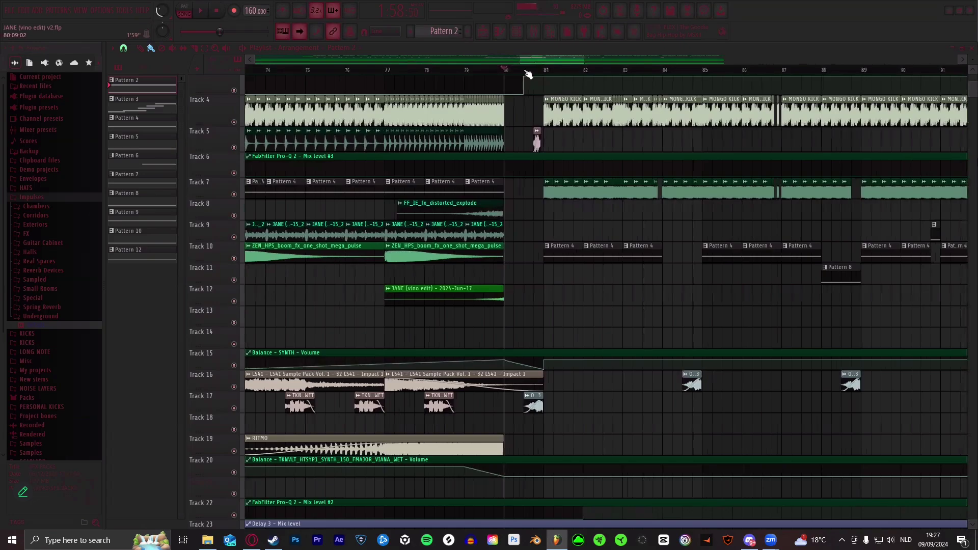
mouse_move(528, 74)
left_mouse_down()
mouse_move(548, 73)
mouse_move(510, 72)
mouse_move(546, 72)
mouse_move(536, 59)
mouse_move(573, 60)
mouse_move(586, 73)
mouse_move(561, 56)
mouse_move(577, 74)
mouse_move(570, 60)
mouse_move(605, 70)
mouse_move(616, 59)
mouse_move(628, 74)
mouse_move(612, 58)
mouse_move(509, 74)
mouse_move(531, 270)
left_mouse_up()
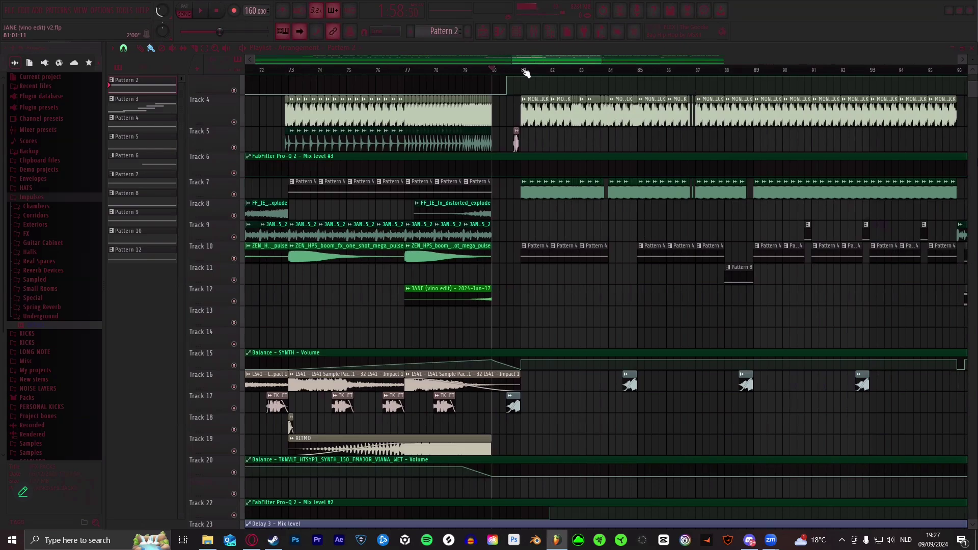
- Return the playhead to the first drop at bar 17 and examine the automation and COLLABO VINO stem clips on the lower tracks
left_click_drag(526, 73, 340, 94)
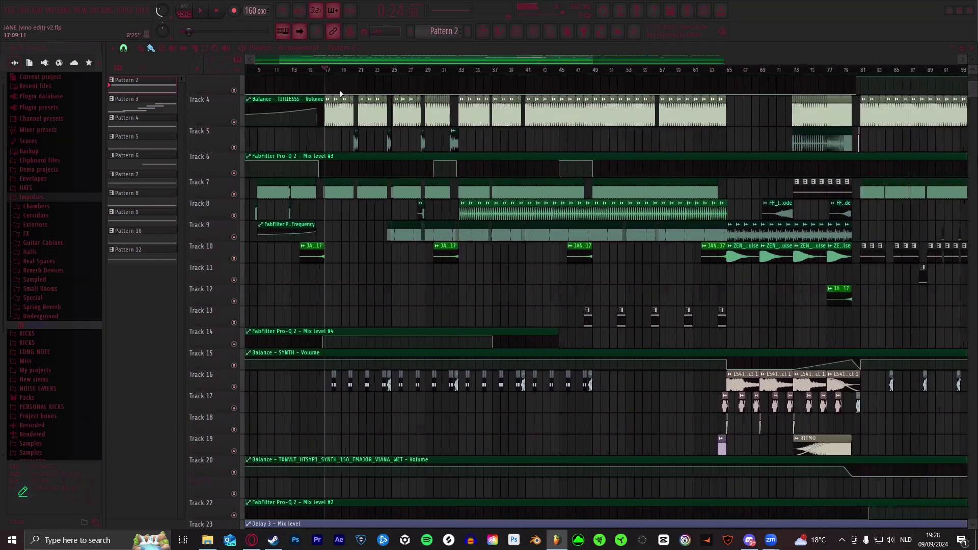
scroll(589, 367, "down", 10)
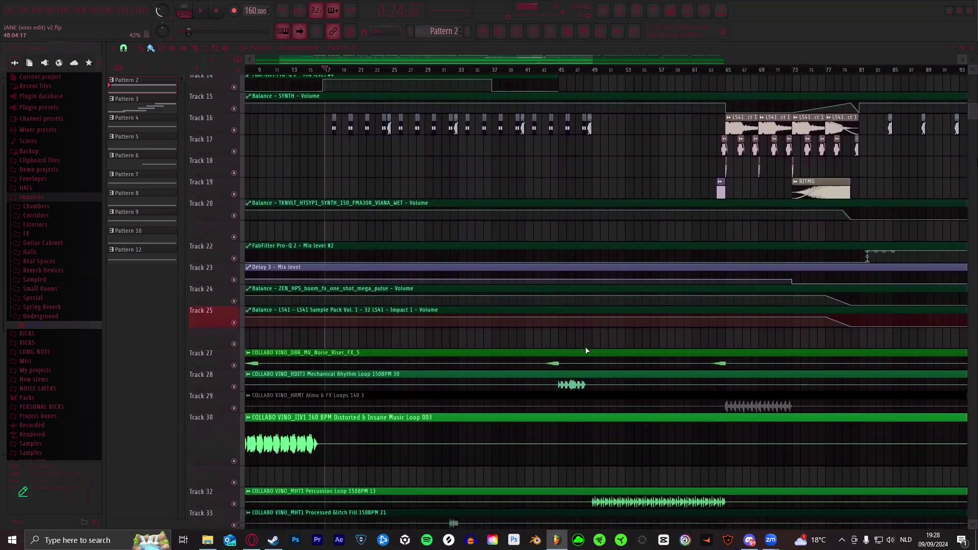
scroll(586, 351, "down", 10)
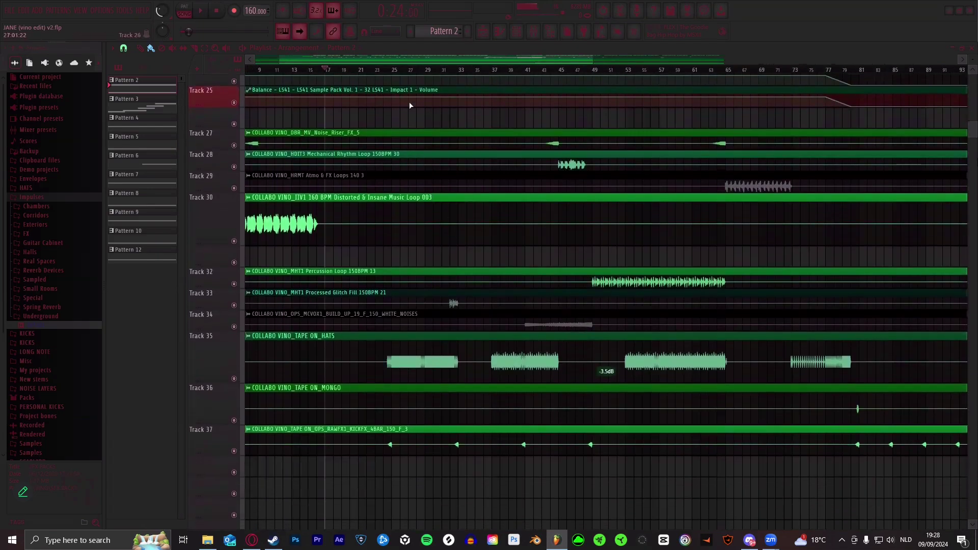
scroll(404, 71, "up", 4)
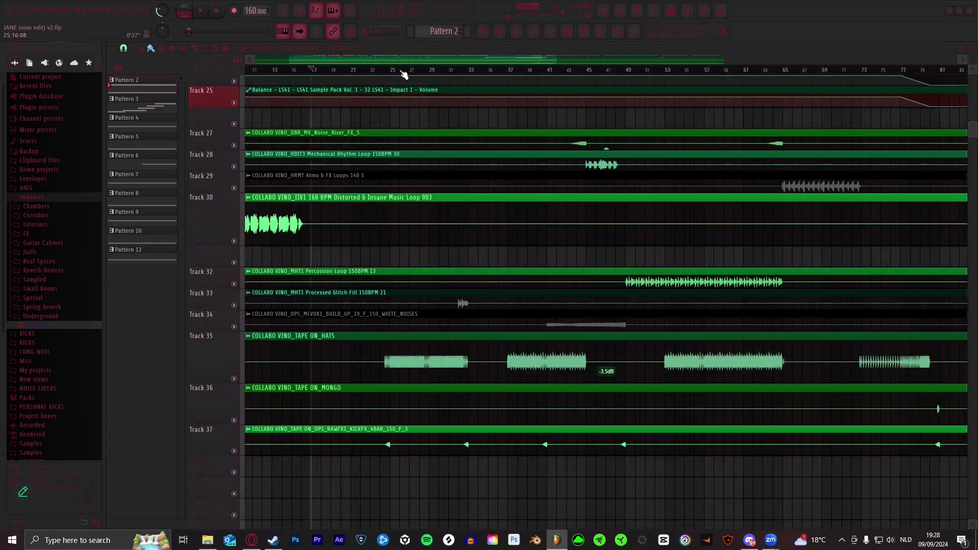
scroll(510, 72, "down", 6)
scroll(489, 168, "up", 2)
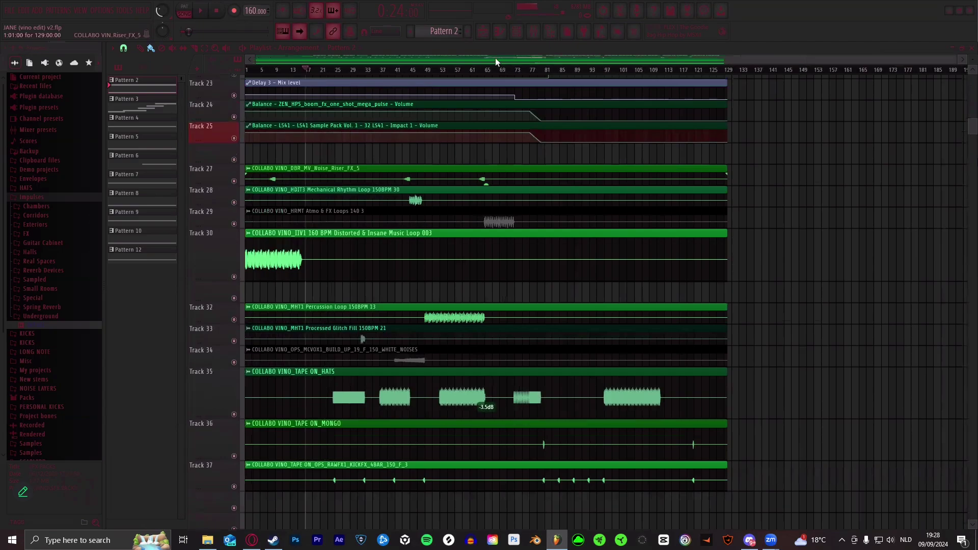
scroll(576, 129, "up", 6)
scroll(523, 74, "up", 3)
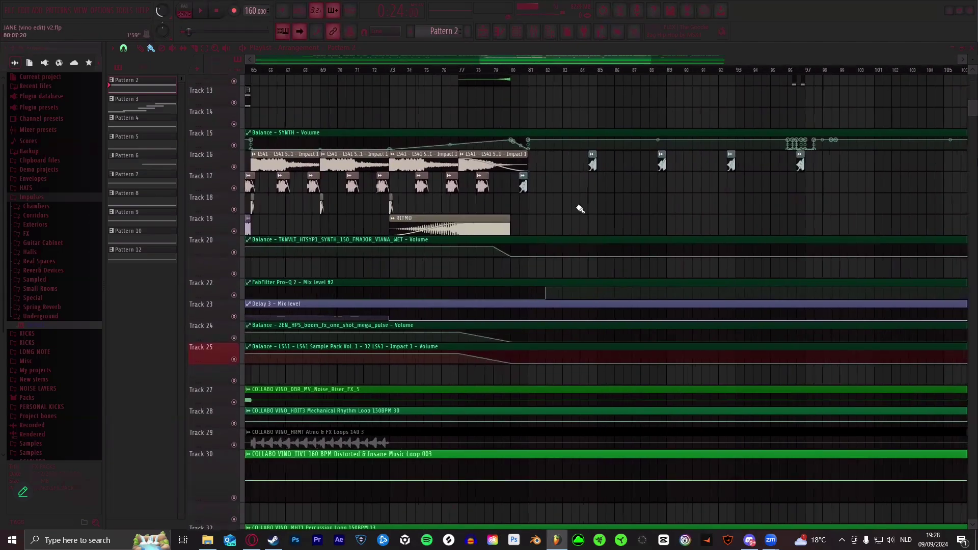
scroll(571, 192, "up", 1)
scroll(519, 73, "down", 1)
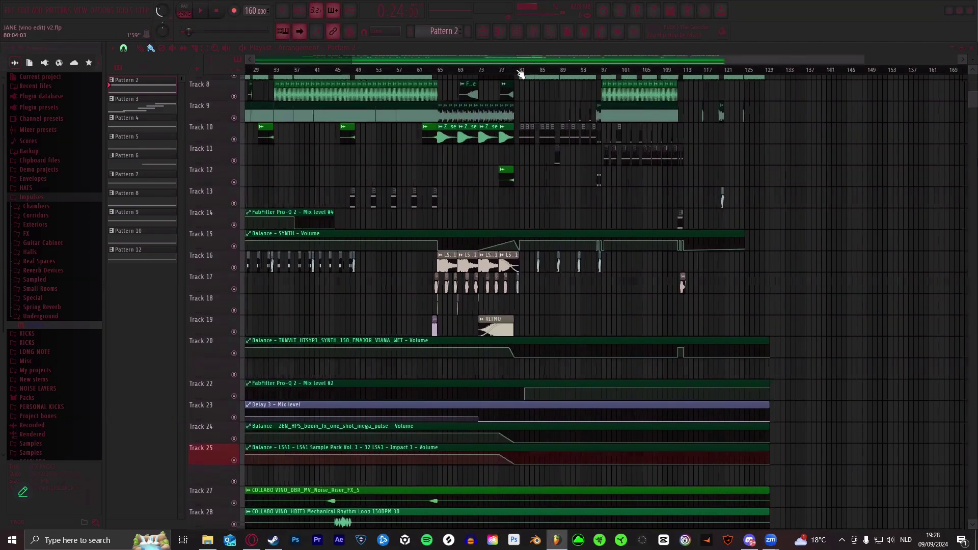
- Revisit the gap in bar 80, then place the playhead at bar 73 to examine where the build-up's kicks begin
scroll(520, 73, "up", 4)
scroll(530, 92, "up", 3)
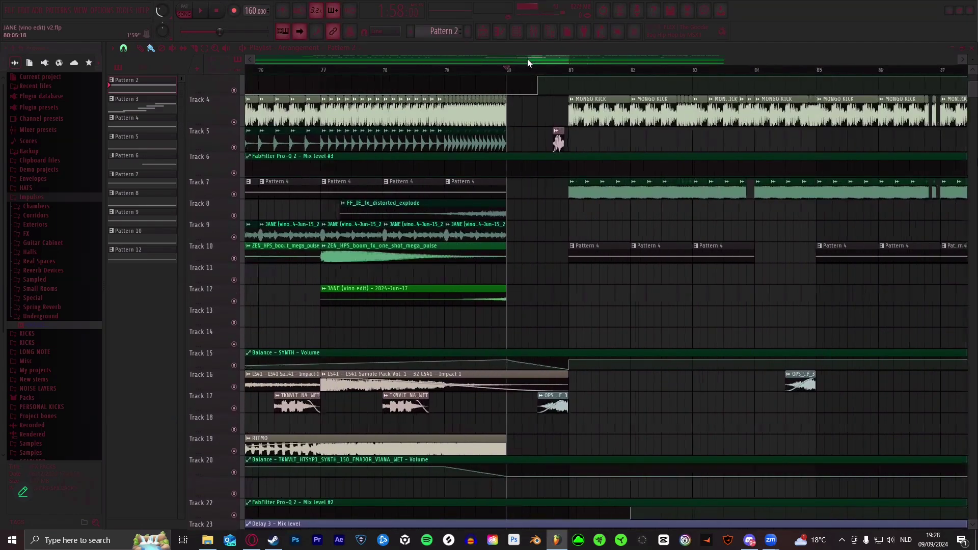
scroll(527, 59, "up", 2)
scroll(515, 60, "down", 1)
scroll(513, 61, "down", 1)
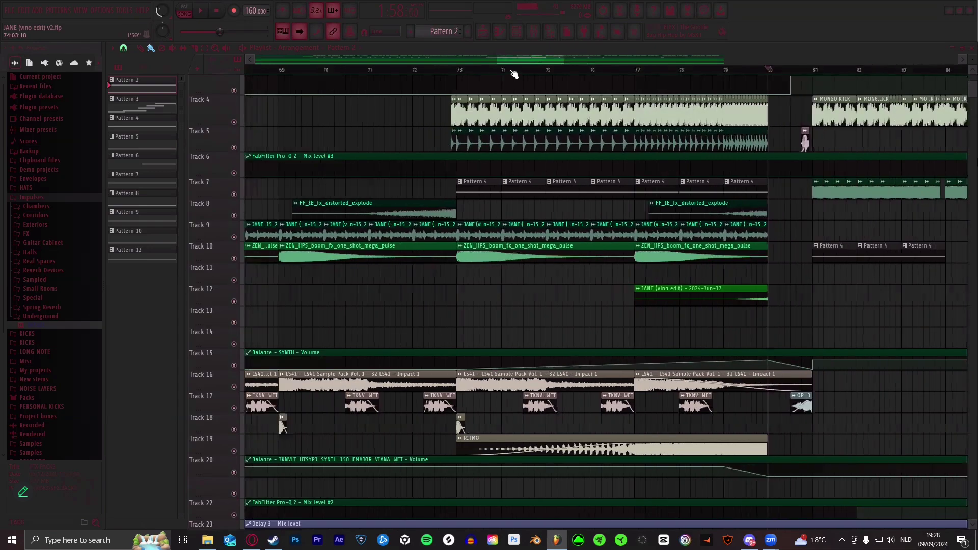
scroll(512, 62, "down", 2)
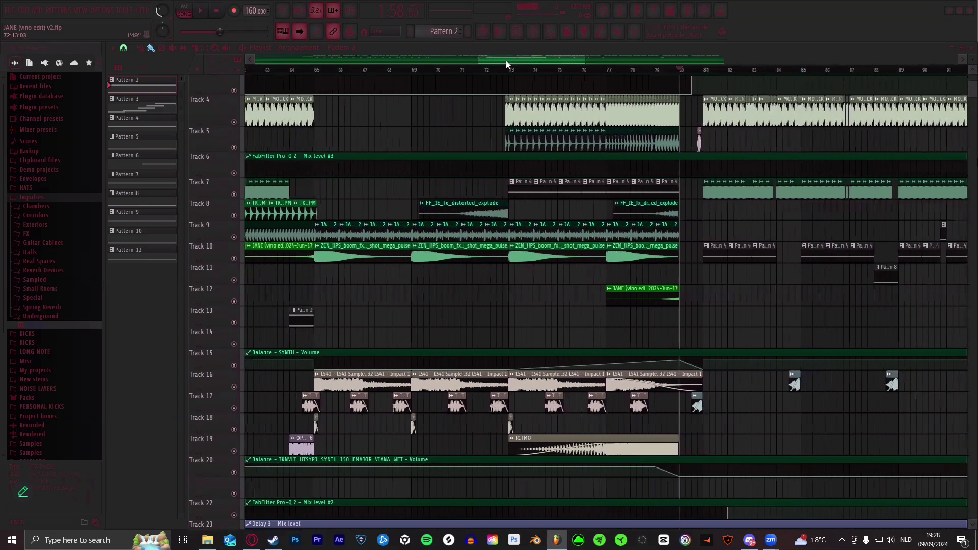
scroll(512, 72, "up", 2)
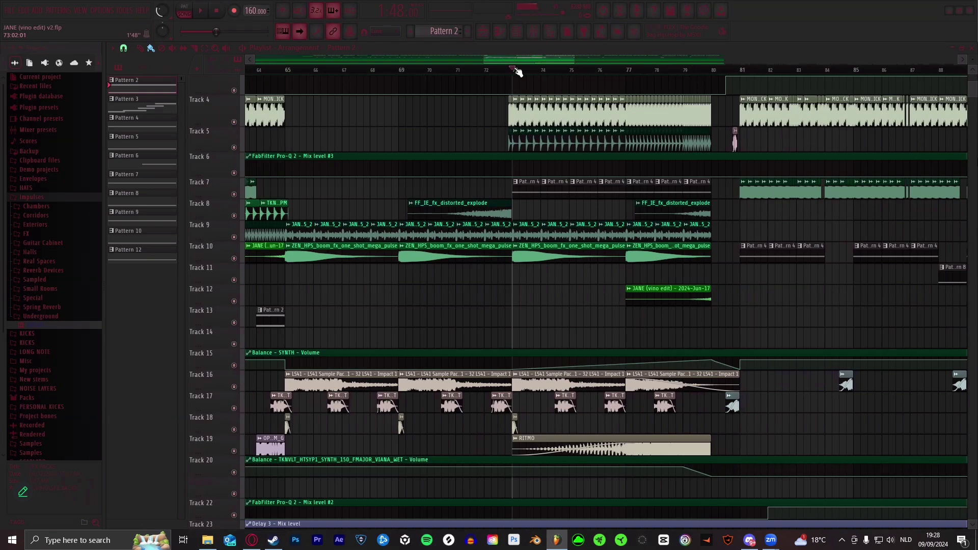
- Switch to File Explorer and open the She Sleeps In My Castle folder inside VINO > New song
left_click(208, 540)
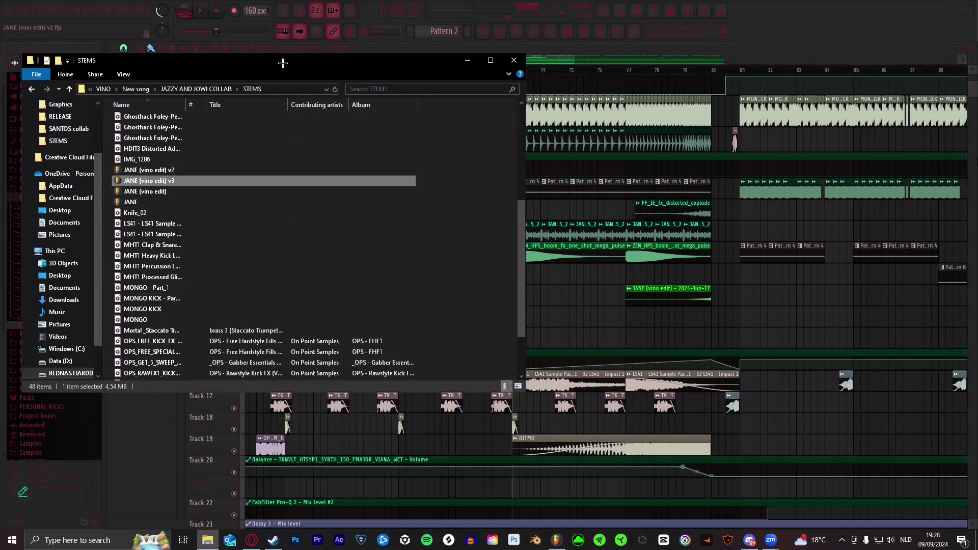
left_click_drag(122, 44, 347, 105)
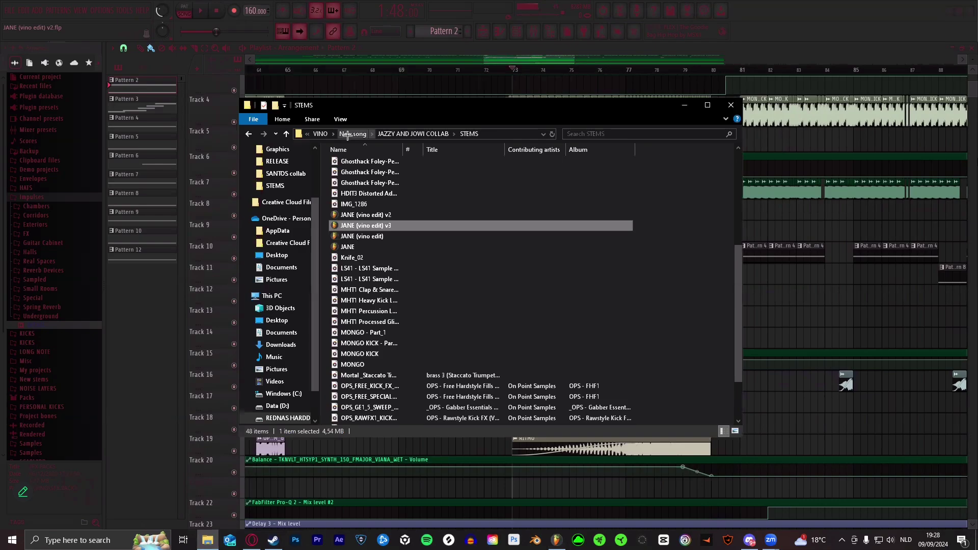
left_click(320, 134)
double_click(375, 259)
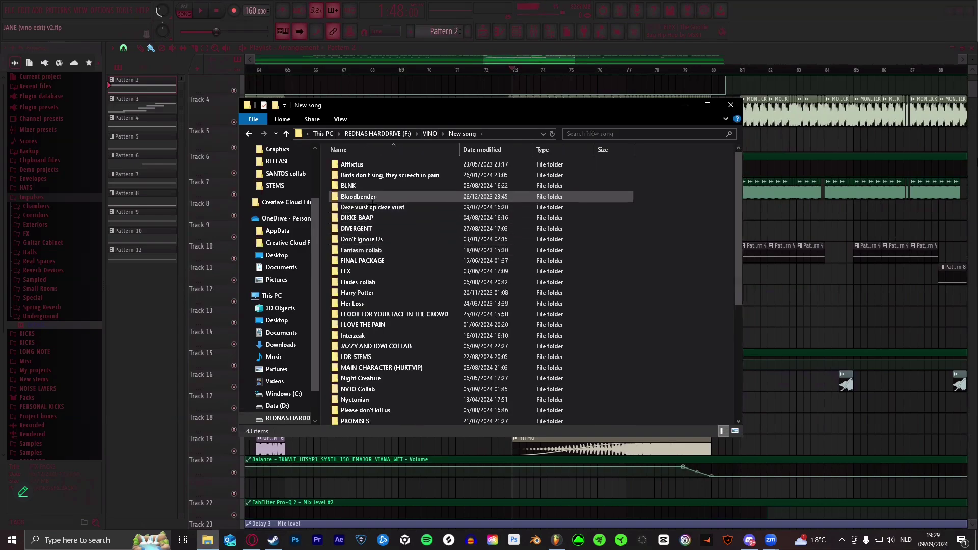
scroll(377, 228, "down", 6)
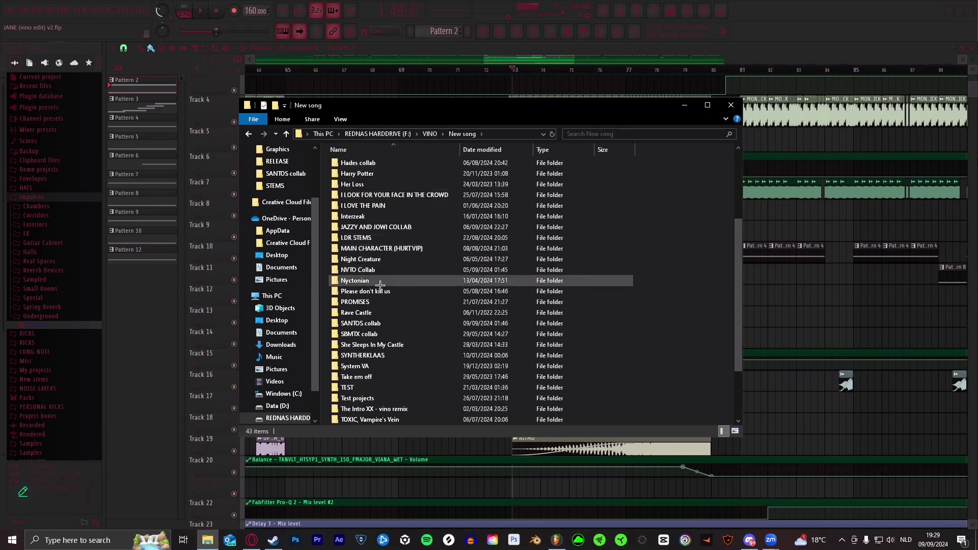
double_click(386, 281)
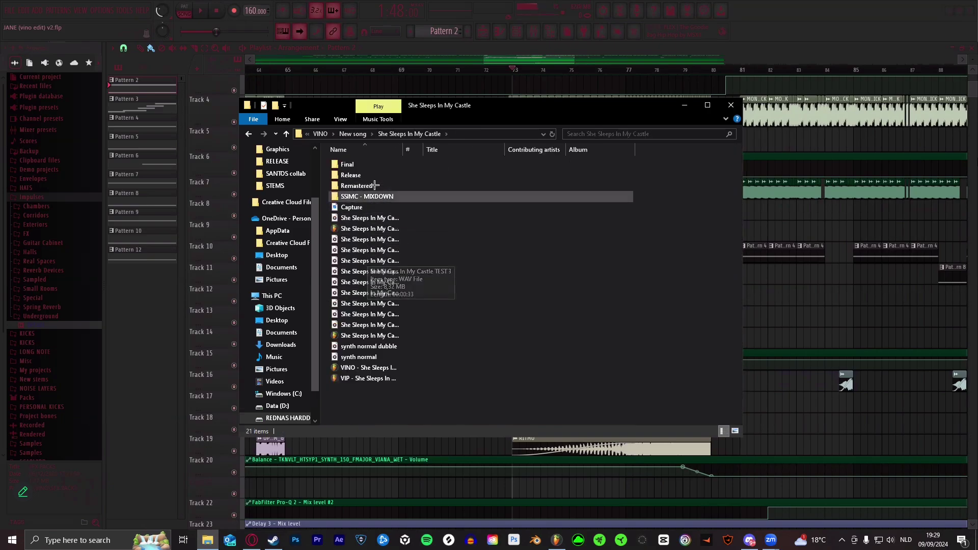
- Show the folder's files as small icons and open the She Sleeps In My Castle (ready for mix down) project without saving JANE
left_click(341, 120)
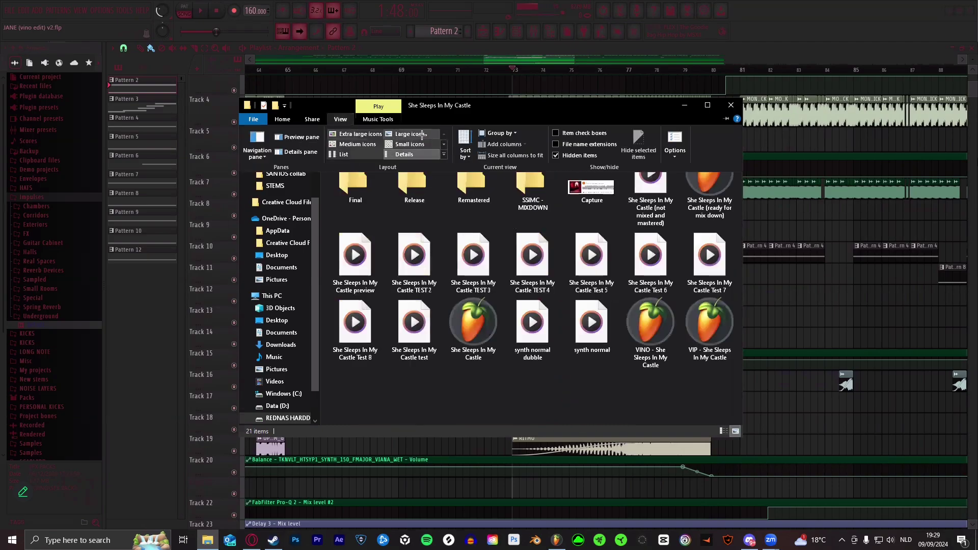
left_click(415, 145)
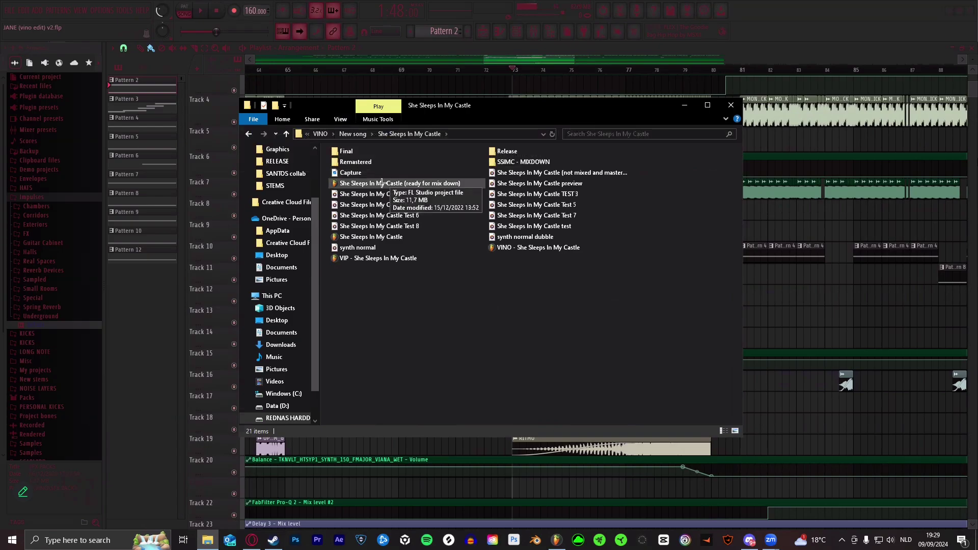
left_click(382, 183)
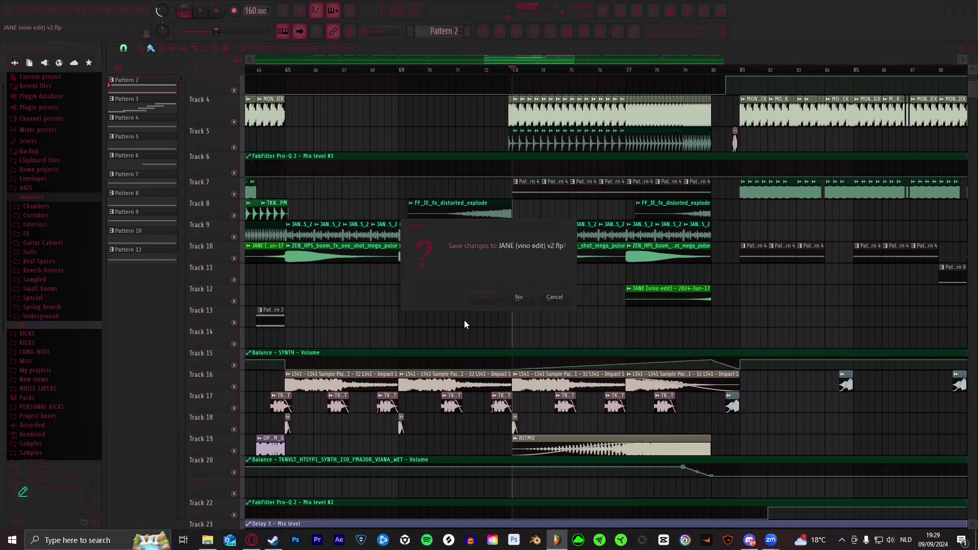
left_click(519, 298)
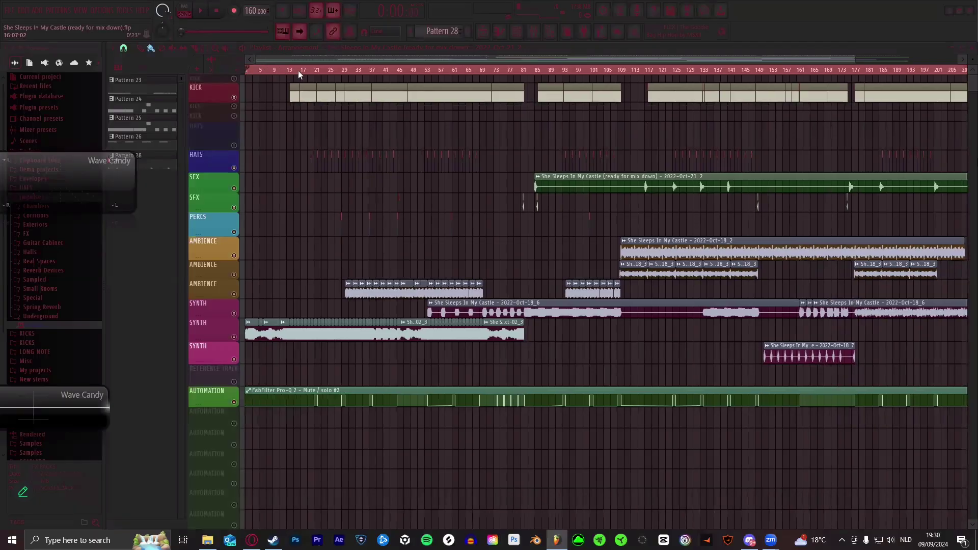
- Review the whole arrangement and place the playhead at bar 14 to examine where the intro ends and the kicks begin
scroll(299, 70, "up", 5)
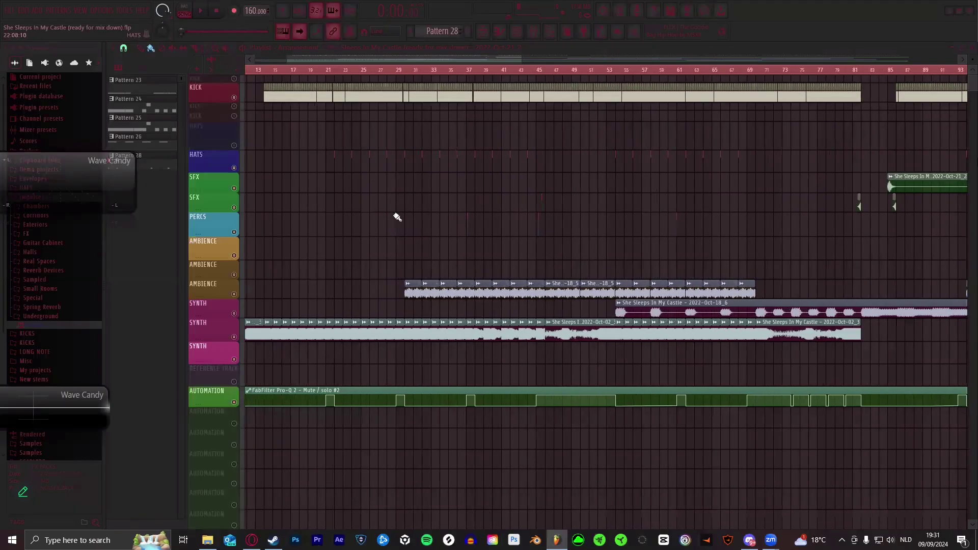
scroll(422, 70, "down", 6)
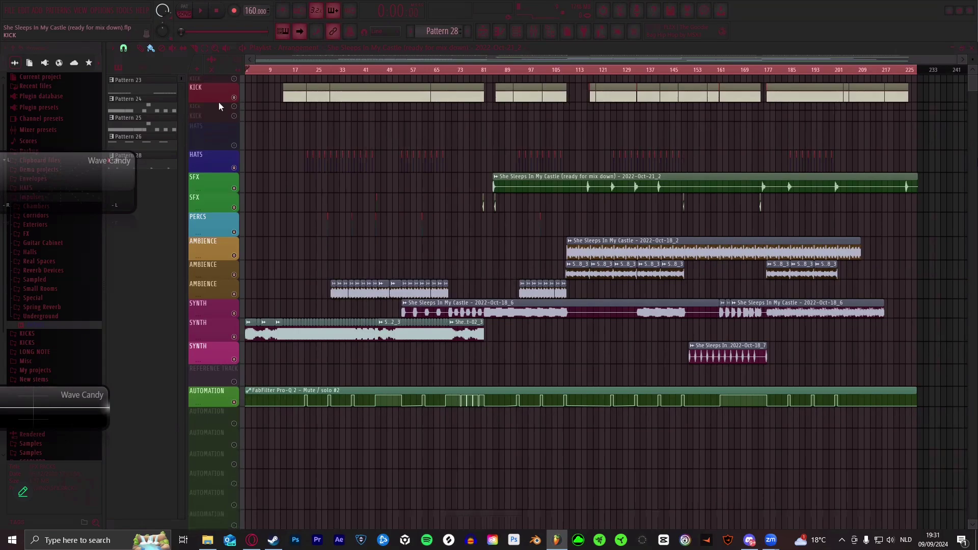
scroll(336, 65, "up", 4)
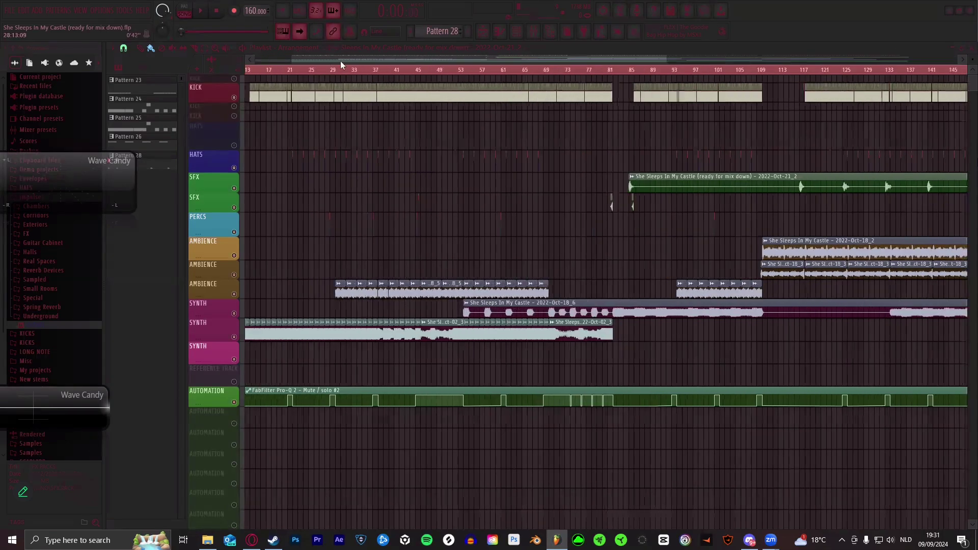
scroll(272, 71, "up", 8)
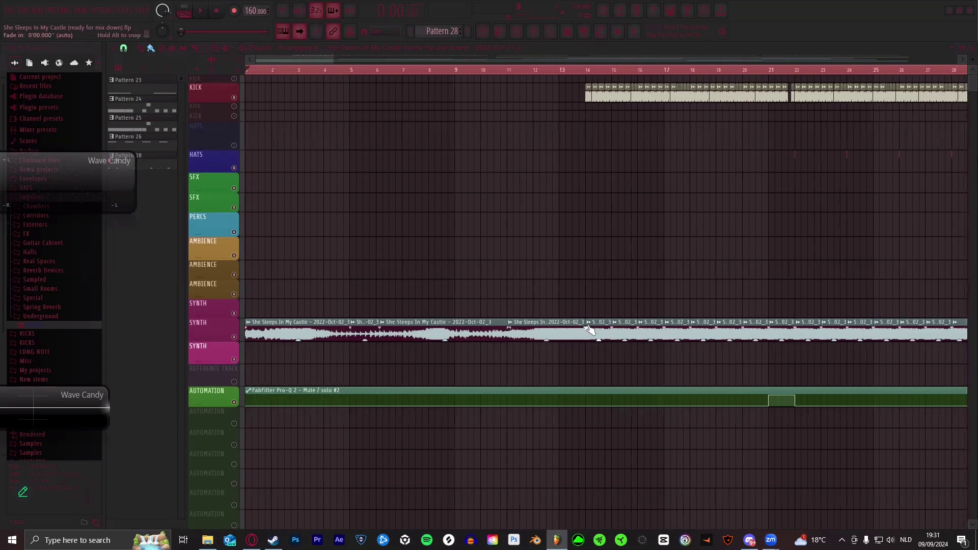
scroll(586, 72, "up", 3)
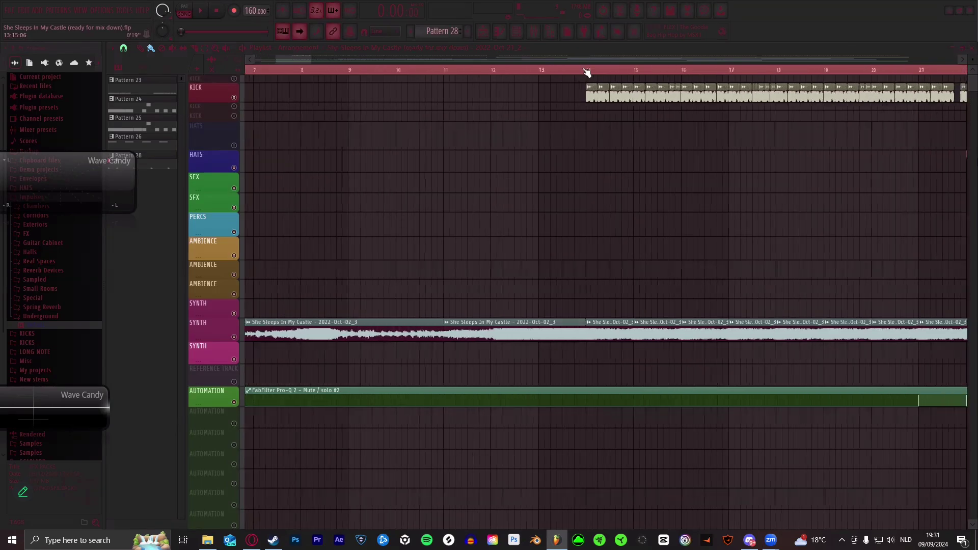
left_click(590, 72)
scroll(596, 75, "up", 4)
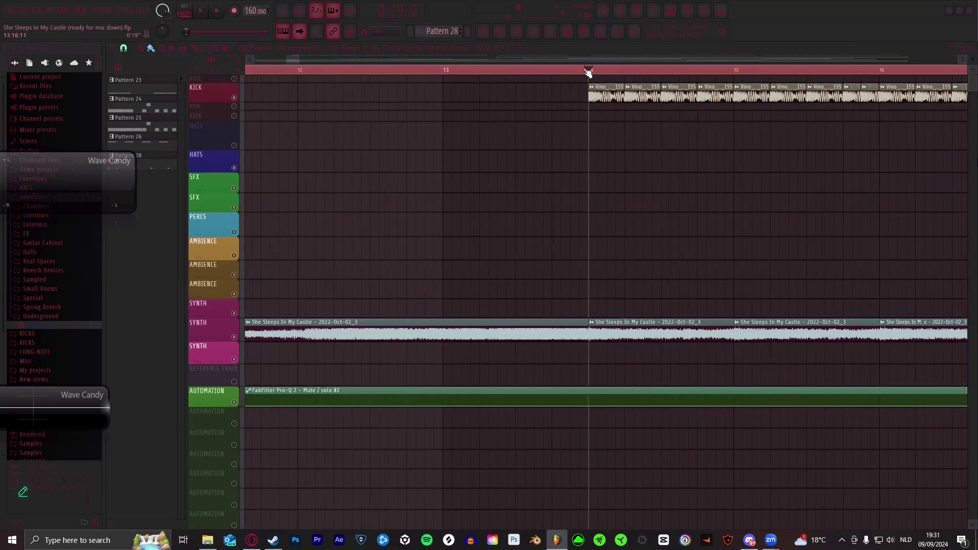
scroll(589, 72, "down", 6)
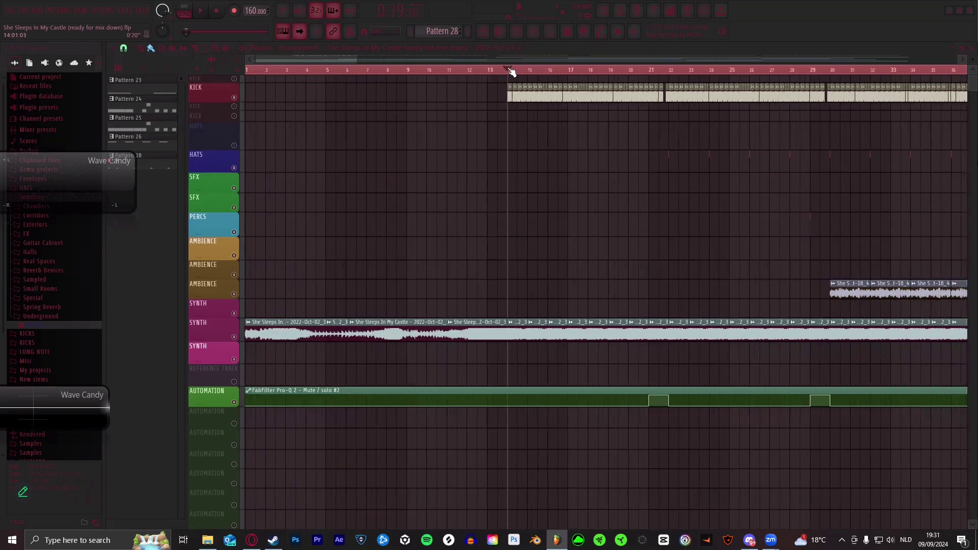
scroll(511, 72, "down", 3)
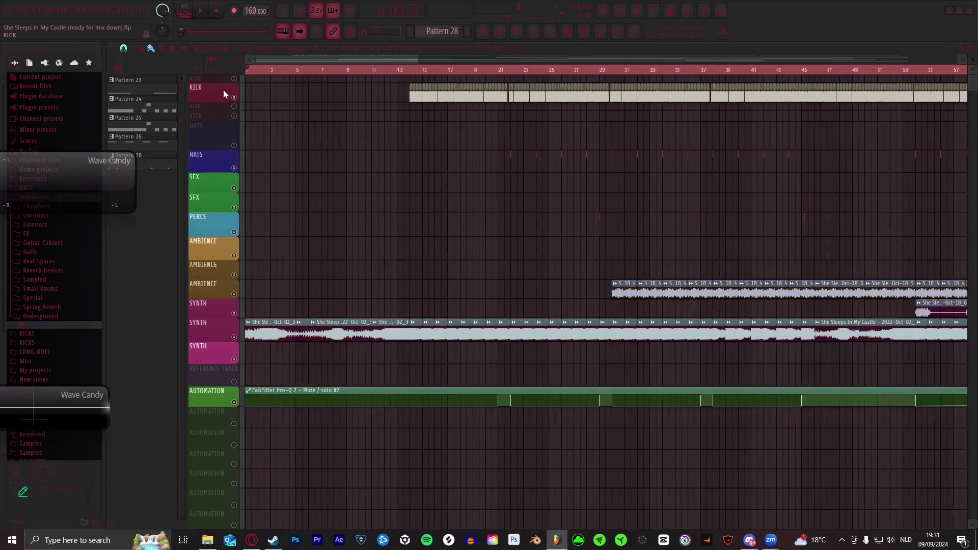
- Inspect the sample settings of the intro synth clips at the start of the arrangement, then close them
double_click(273, 329)
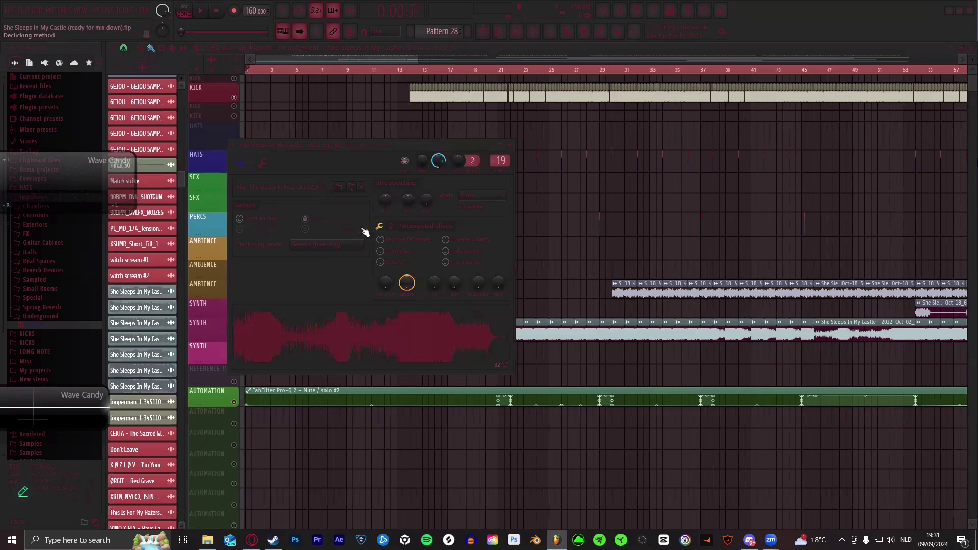
left_click(507, 144)
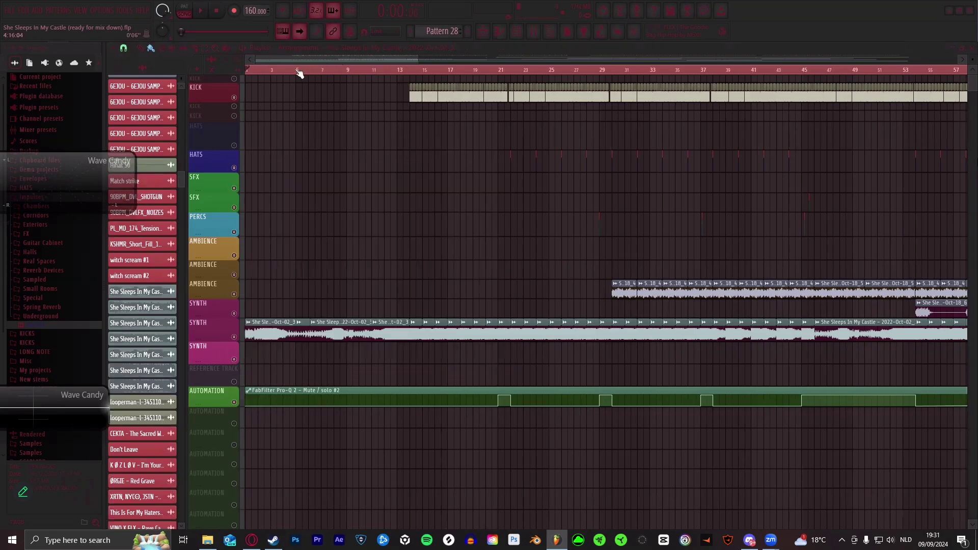
scroll(299, 73, "up", 3)
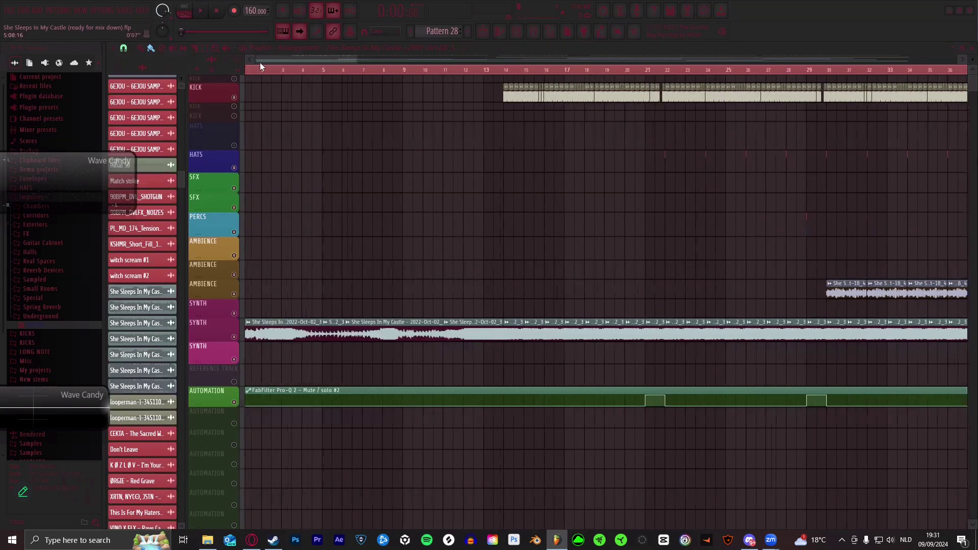
double_click(277, 322)
left_click(506, 154)
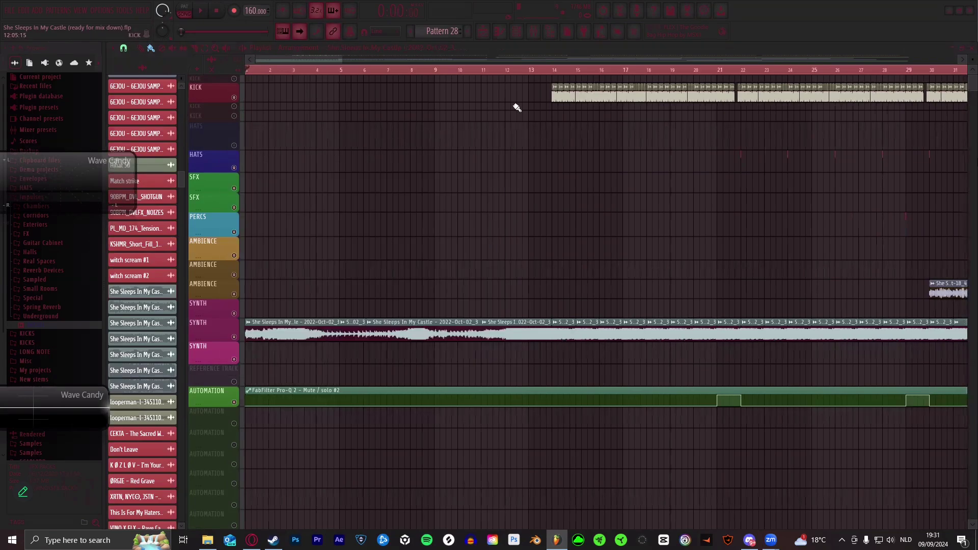
- Bring up the channel rack over the playlist and create a new empty pattern
left_click(517, 32)
left_click_drag(353, 47, 393, 38)
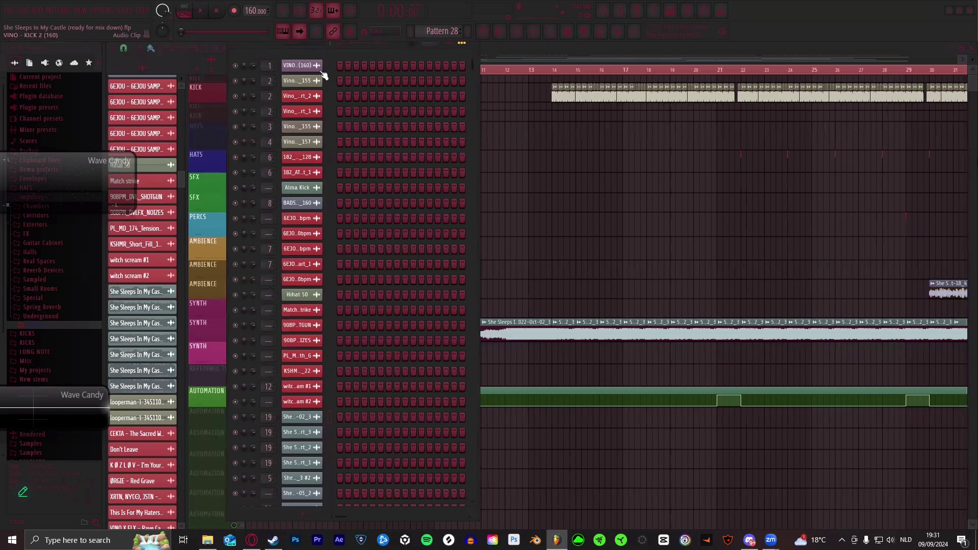
key("F4")
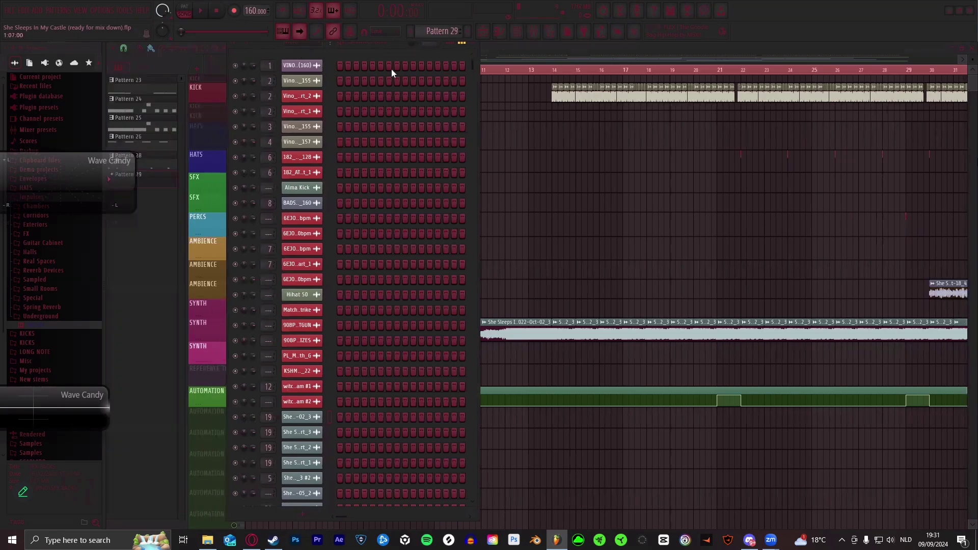
- Set the channel rack filter to All and look through the project's channels
left_click(315, 43)
left_click(306, 51)
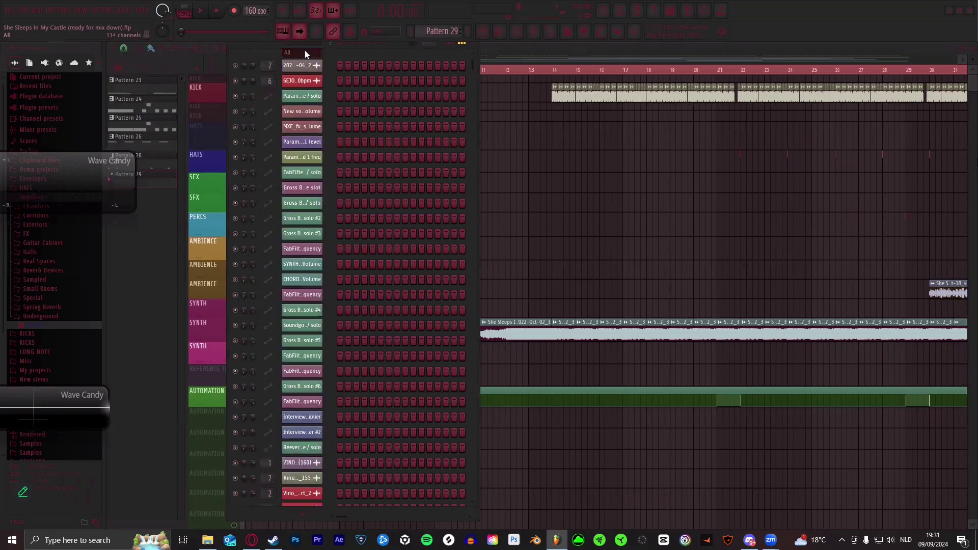
scroll(332, 68, "down", 13)
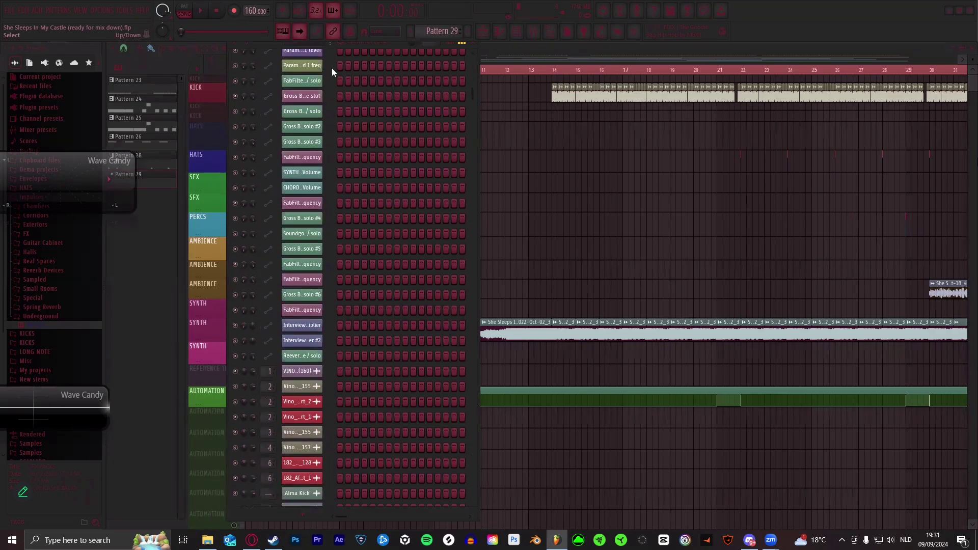
scroll(331, 68, "up", 13)
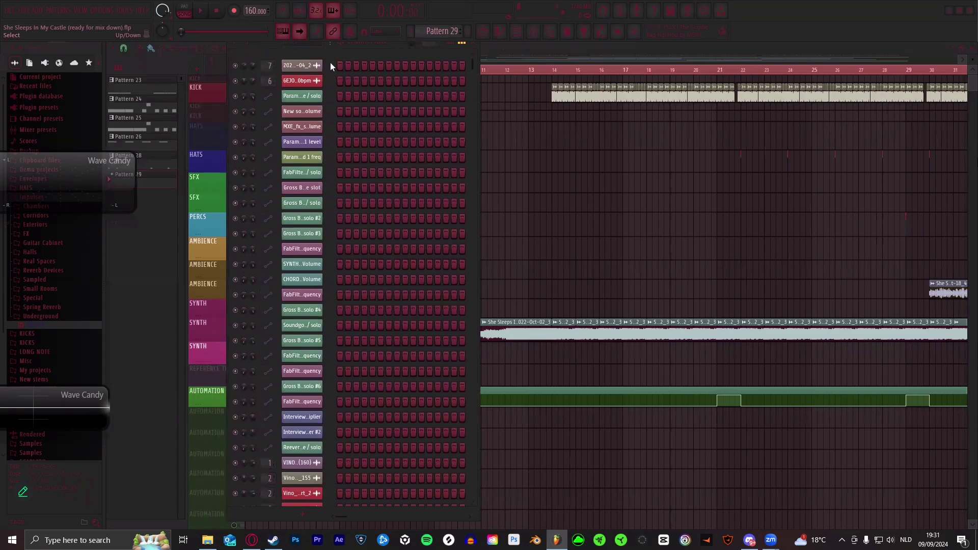
- Shift the channel rack slightly lower and add a new G-Sonique Technol HN1 instrument channel
left_click_drag(271, 46, 271, 53)
left_click(474, 49)
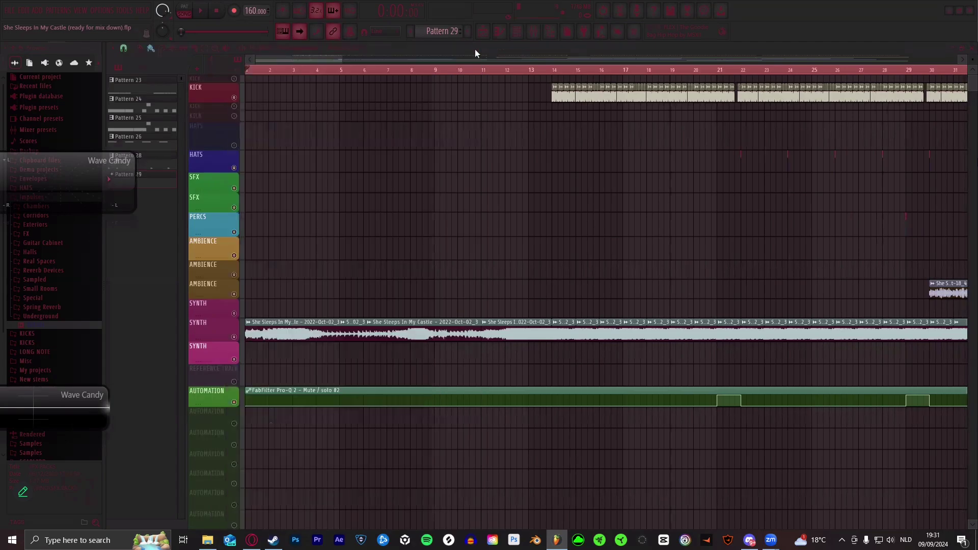
left_click(518, 32)
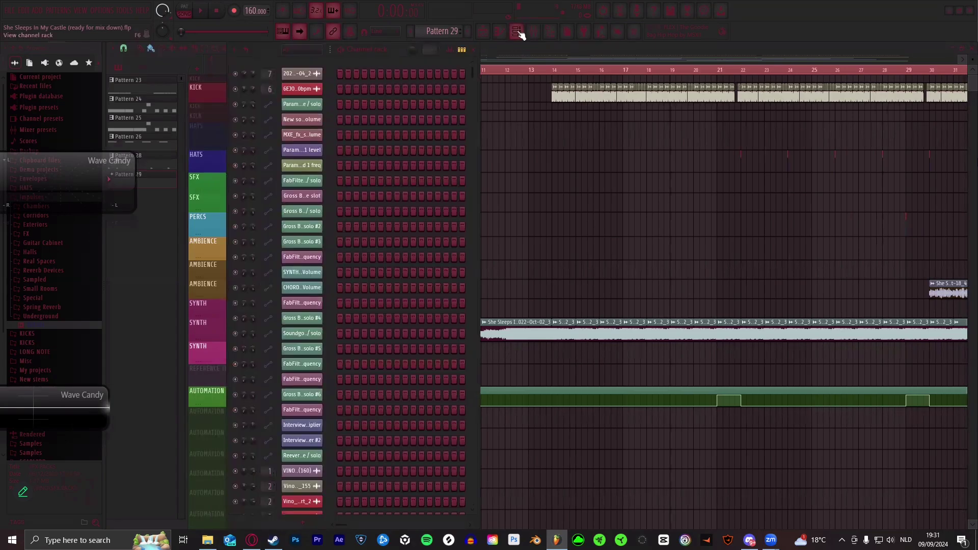
left_click(302, 524)
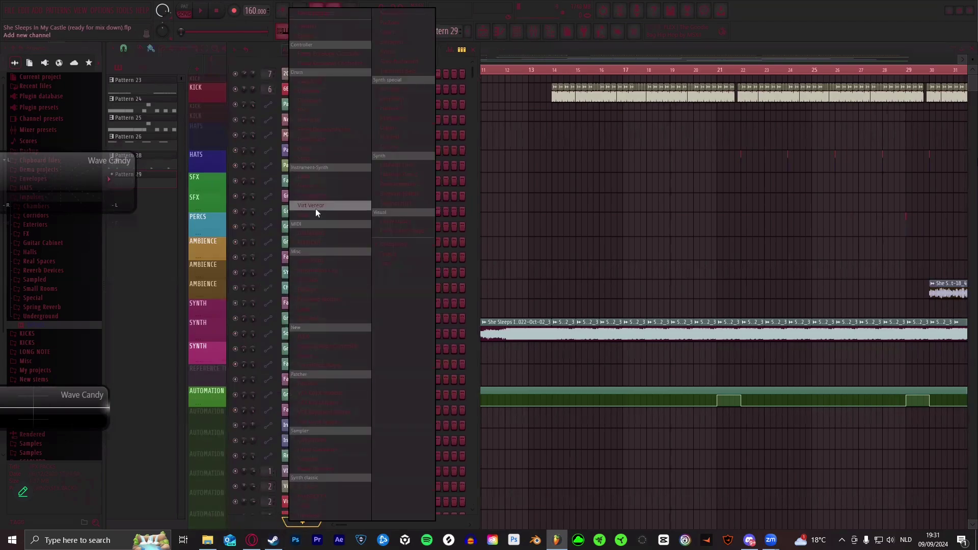
left_click(399, 203)
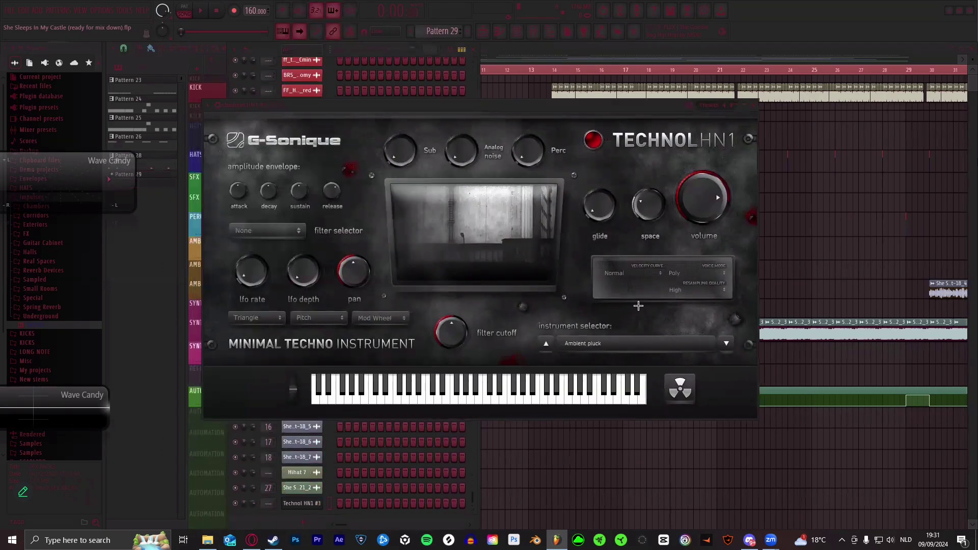
- Load the Amoniak kit instrument in the Technol HN1 synth and reposition its window
left_click(584, 339)
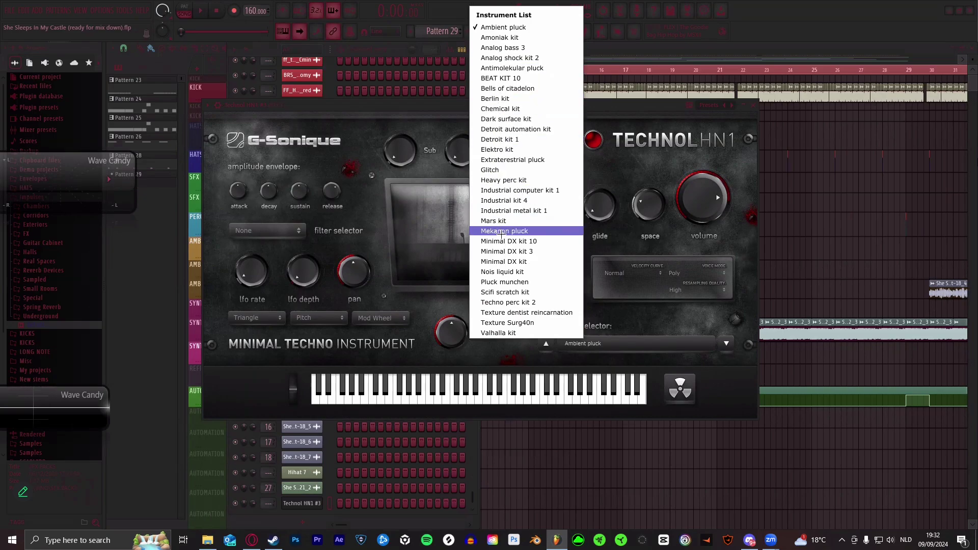
left_click(501, 37)
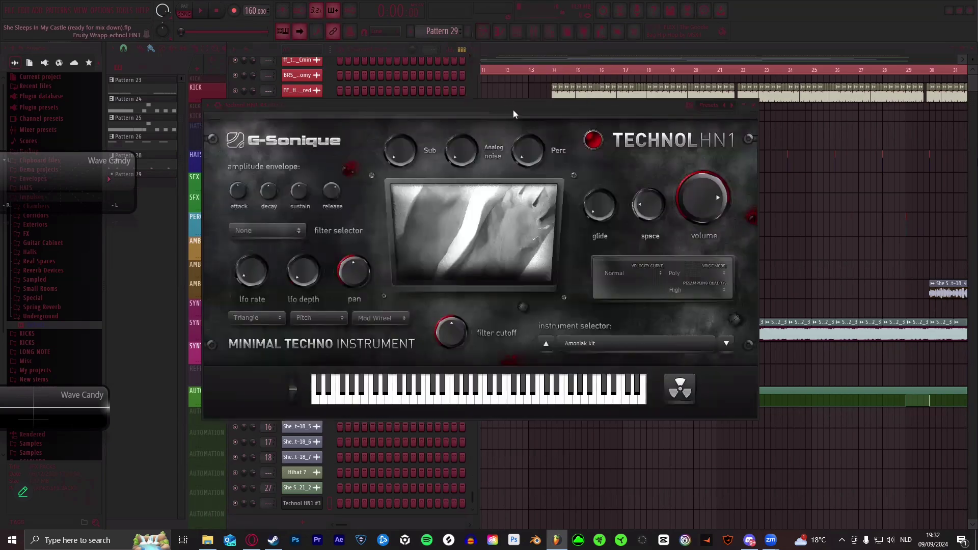
left_click_drag(513, 109, 507, 81)
- Audition the Amoniak kit sounds by playing low, middle and high notes across the synth's keyboard
left_click(419, 369)
left_click(397, 372)
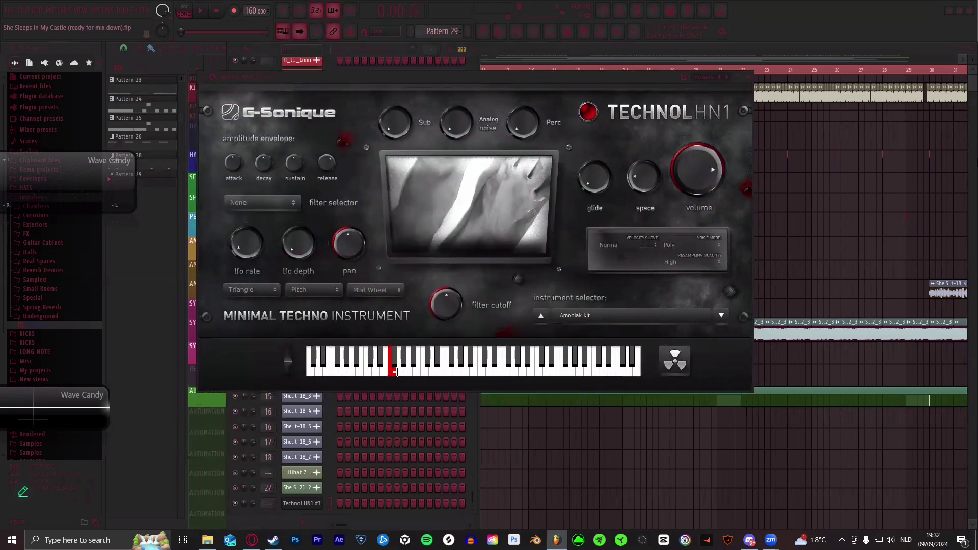
left_click(442, 369)
left_click(458, 370)
left_click(515, 369)
left_click(531, 371)
left_click(555, 369)
left_click(564, 369)
left_click(506, 370)
left_click(359, 369)
- Open Edison from the master mixer track's effect slot 6 and arm it to record on input
left_click(533, 32)
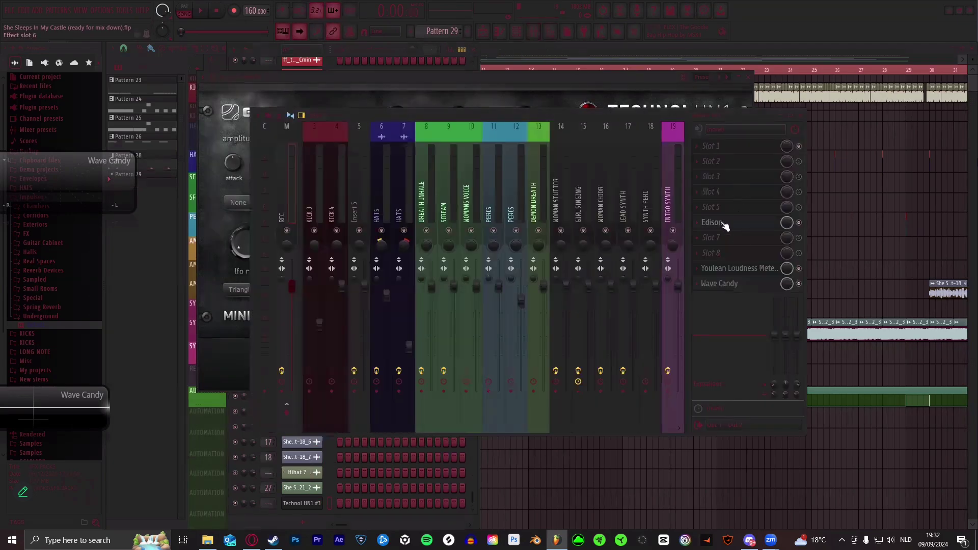
left_click(722, 224)
left_click_drag(357, 224, 428, 158)
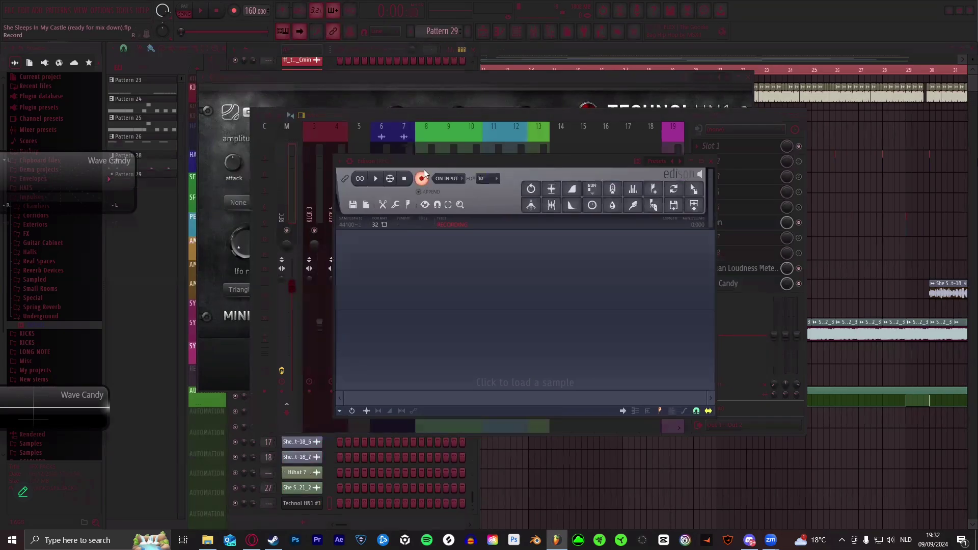
- Record a sweep of Amoniak kit notes from the Technol HN1 keyboard into Edison and stop the recording
left_click_drag(344, 81, 312, 75)
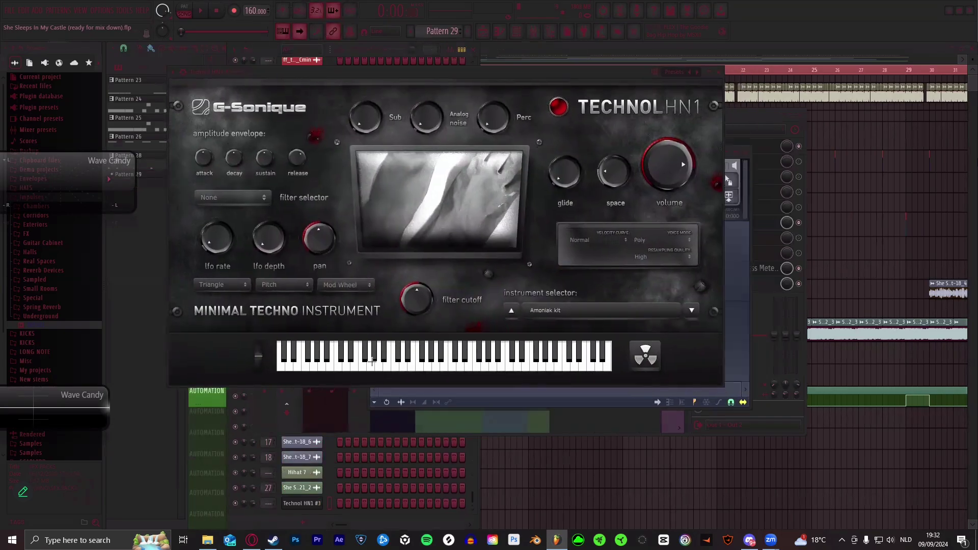
mouse_move(372, 362)
left_mouse_down()
mouse_move(493, 367)
mouse_move(338, 362)
mouse_move(572, 363)
mouse_move(322, 353)
mouse_move(376, 363)
mouse_move(458, 328)
left_mouse_up()
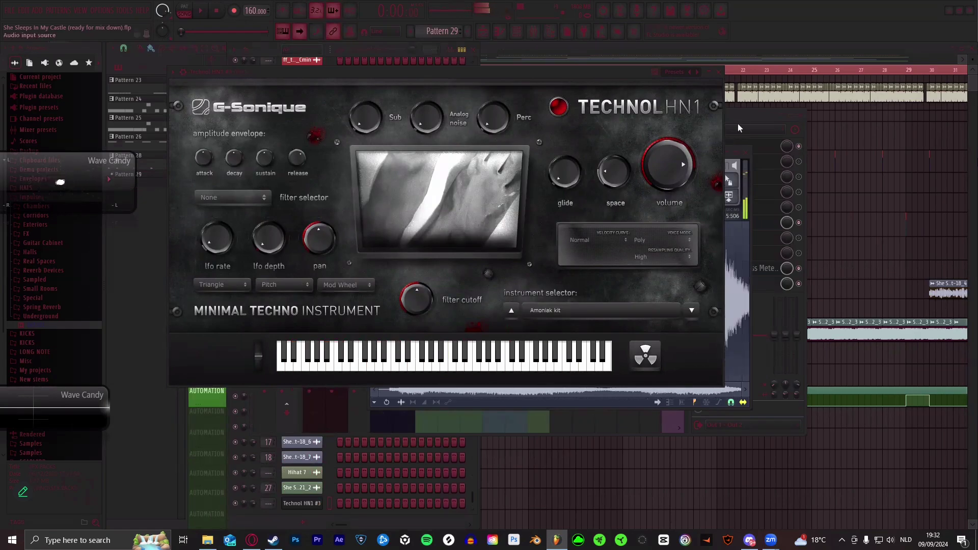
left_click(747, 160)
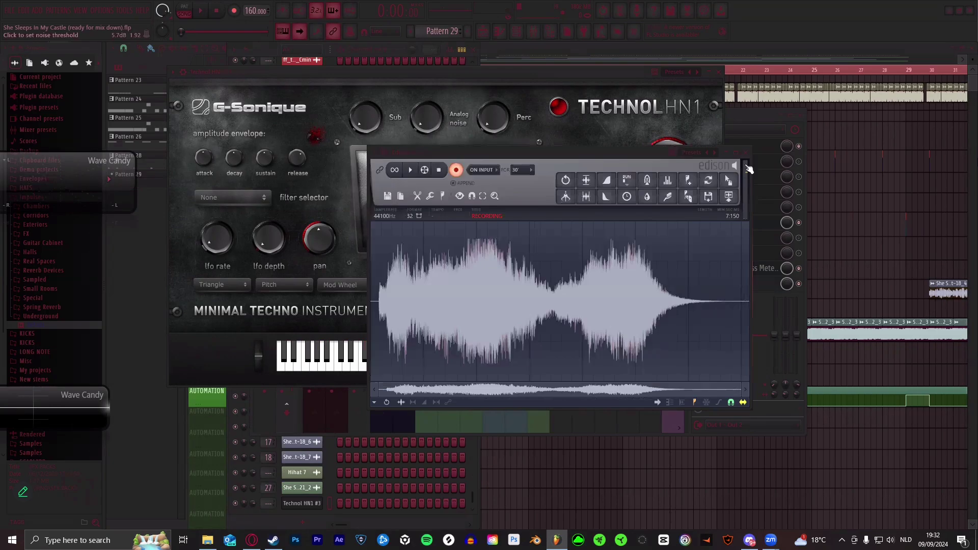
left_click(457, 171)
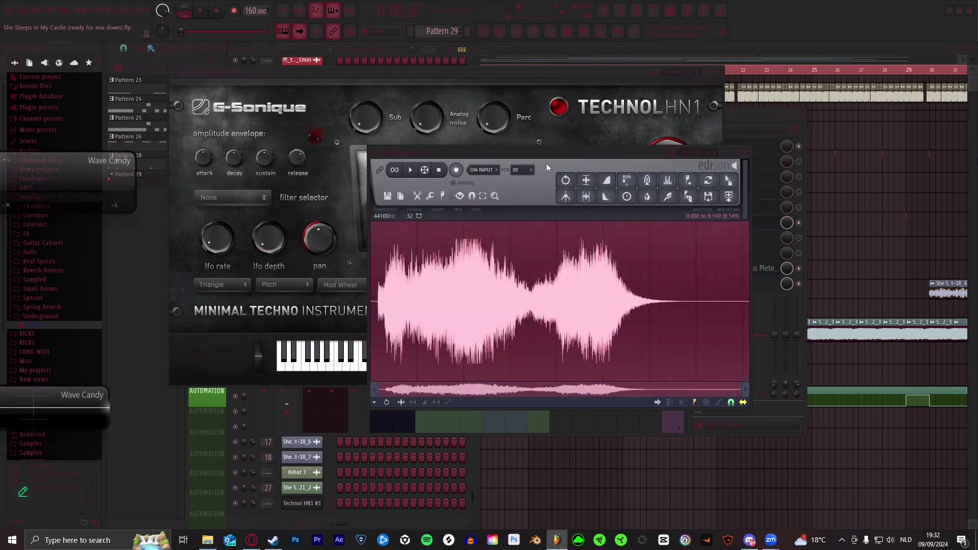
- Return to the playlist and play back the opening section of the arrangement where the kick enters over the synth
left_click(650, 49)
scroll(280, 73, "up", 2)
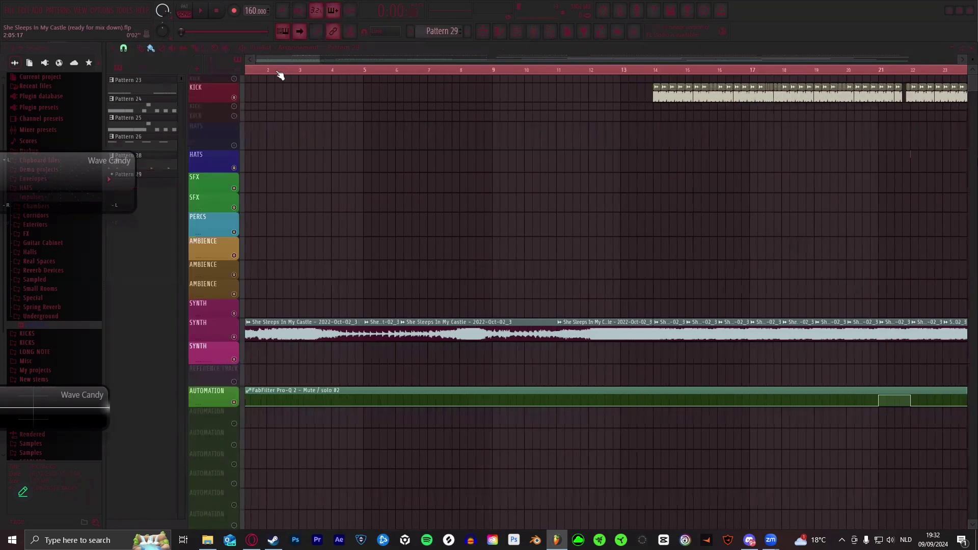
scroll(279, 64, "down", 3)
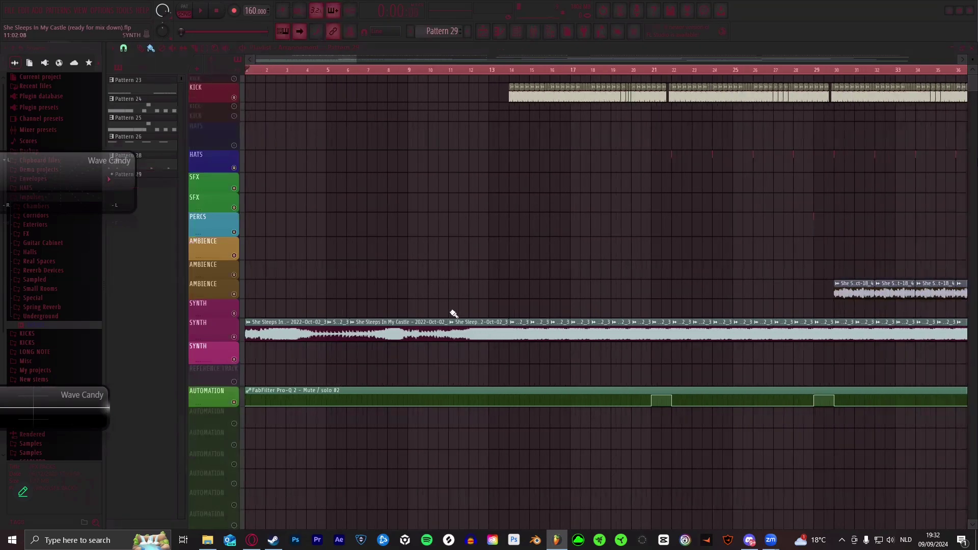
scroll(506, 76, "up", 3)
scroll(505, 76, "down", 4)
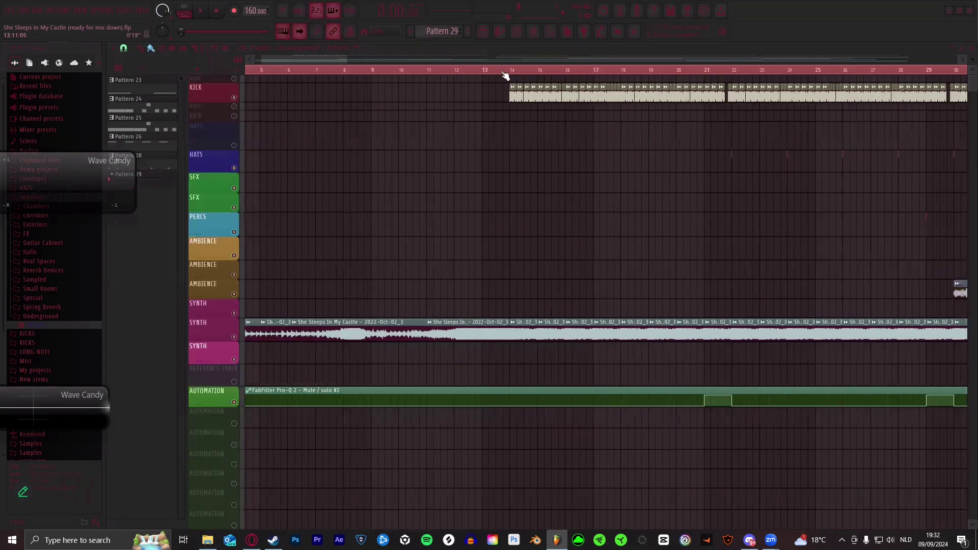
left_click(202, 12)
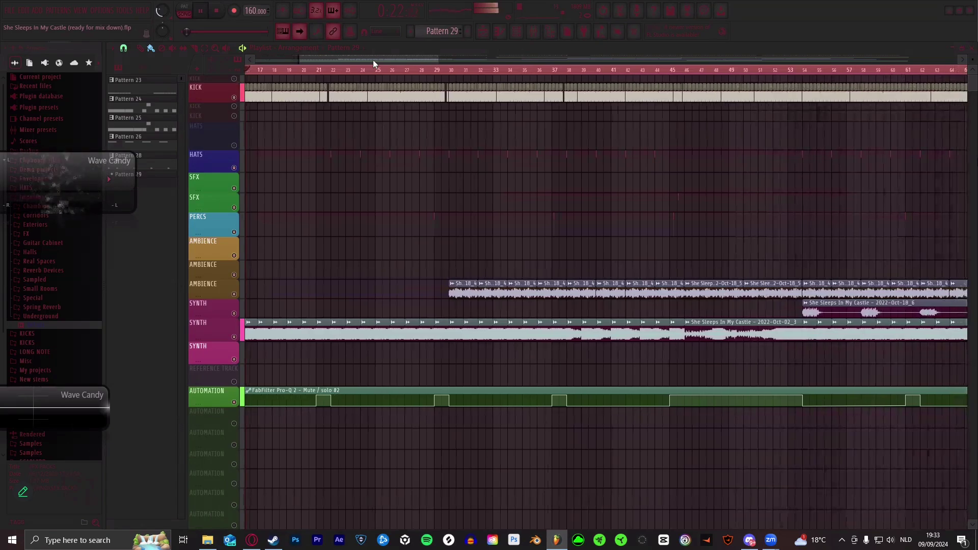
key("space")
- Preview the synth clip at bar 14 in its channel window and close it
scroll(414, 74, "up", 6)
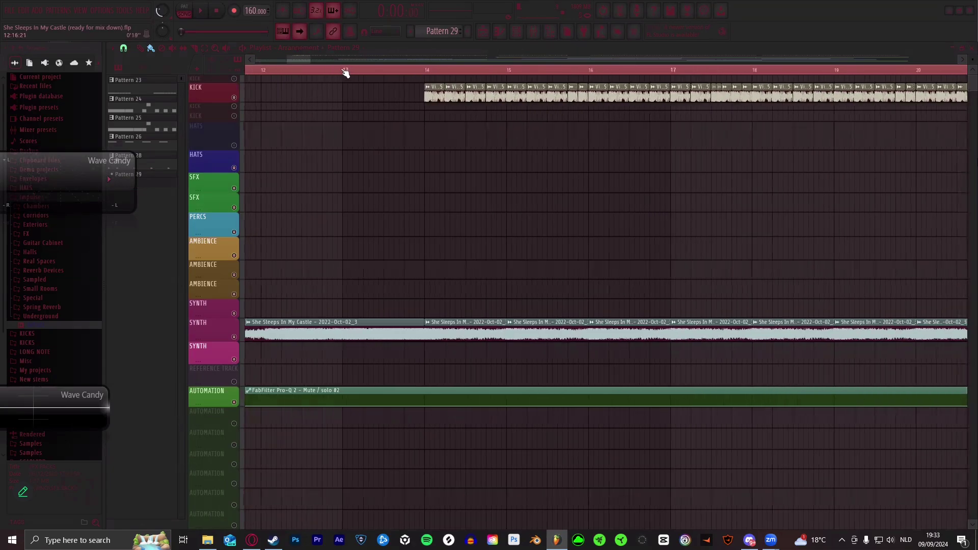
scroll(325, 66, "left", 2)
scroll(512, 72, "up", 4)
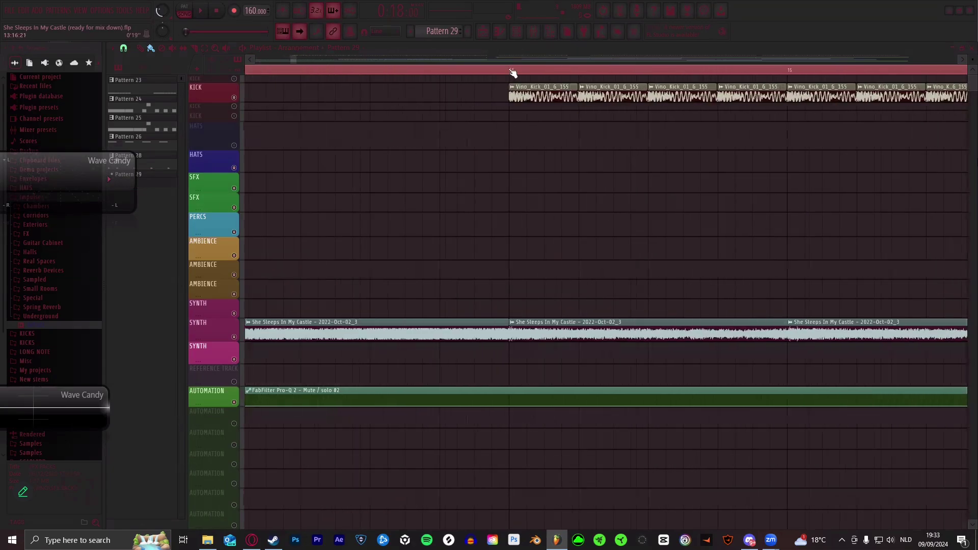
scroll(512, 72, "down", 3)
scroll(323, 56, "down", 3)
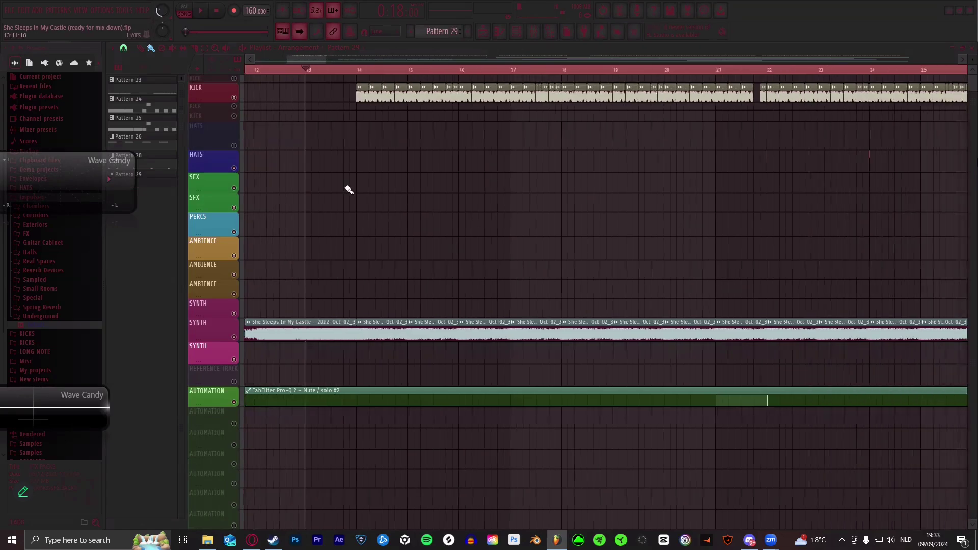
double_click(390, 330)
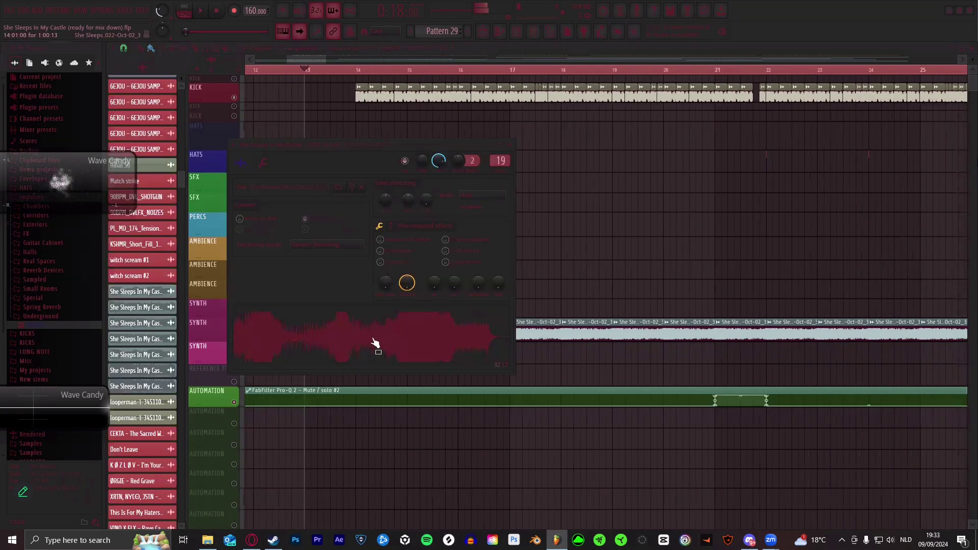
left_click(510, 145)
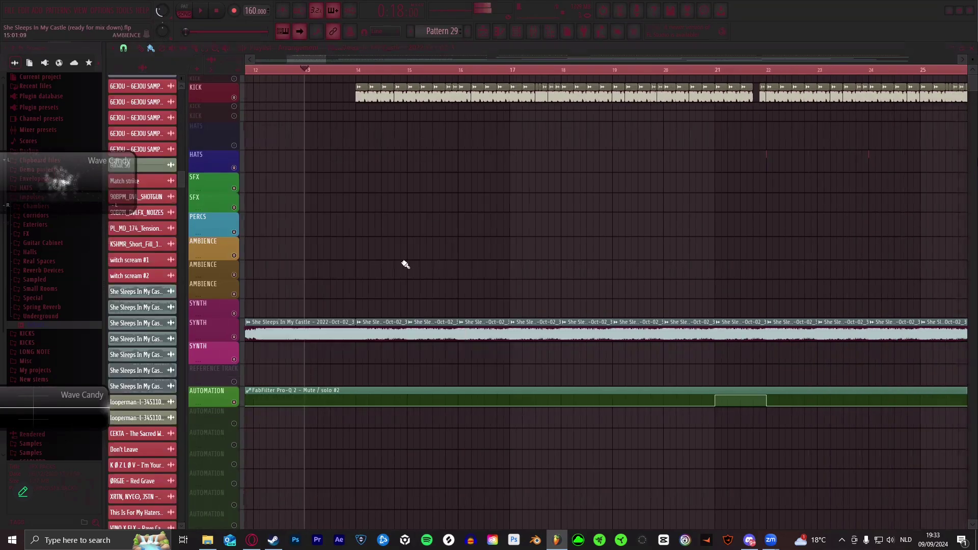
left_click(218, 17)
- Place the playhead near bar 29 and preview the first clip on the lowest Ambience track
scroll(371, 70, "down", 6)
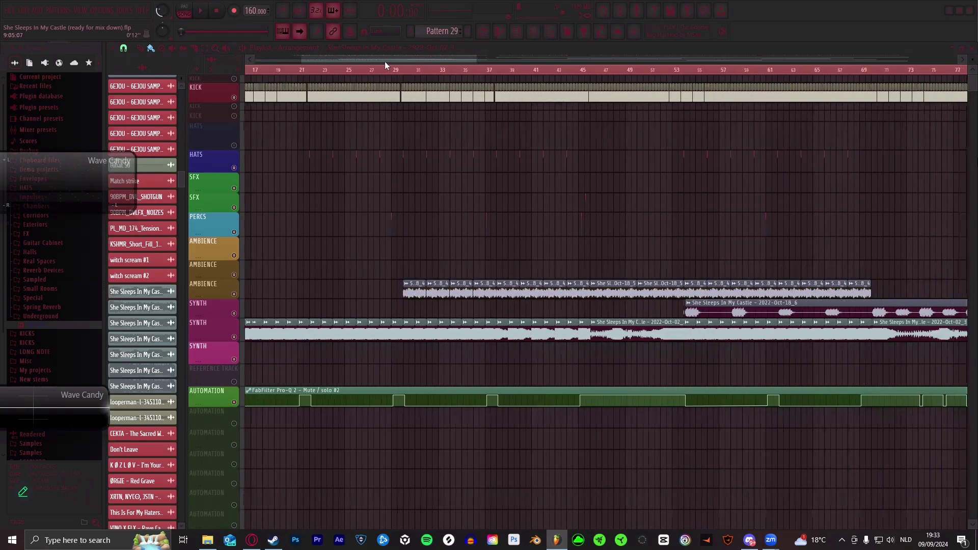
left_click(395, 72)
scroll(396, 72, "up", 3)
double_click(415, 287)
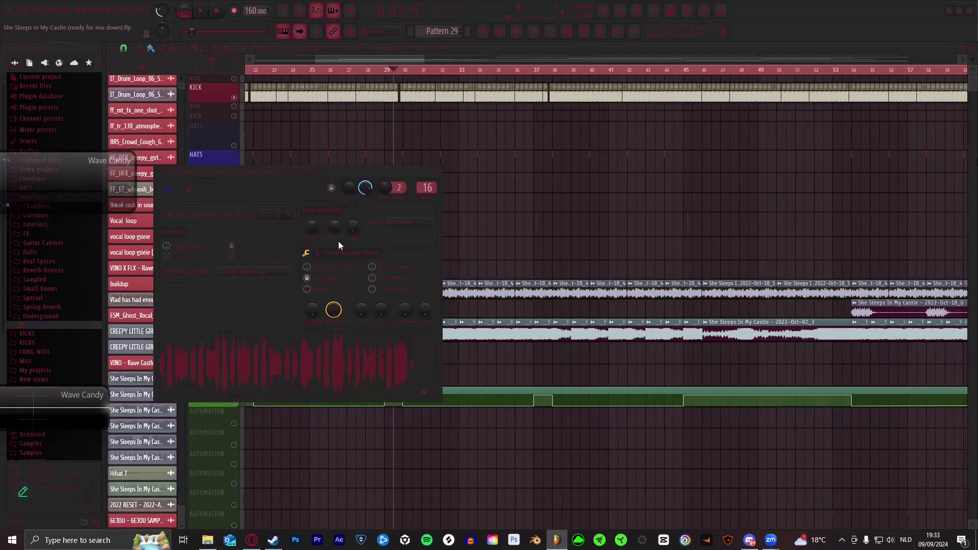
left_click(432, 172)
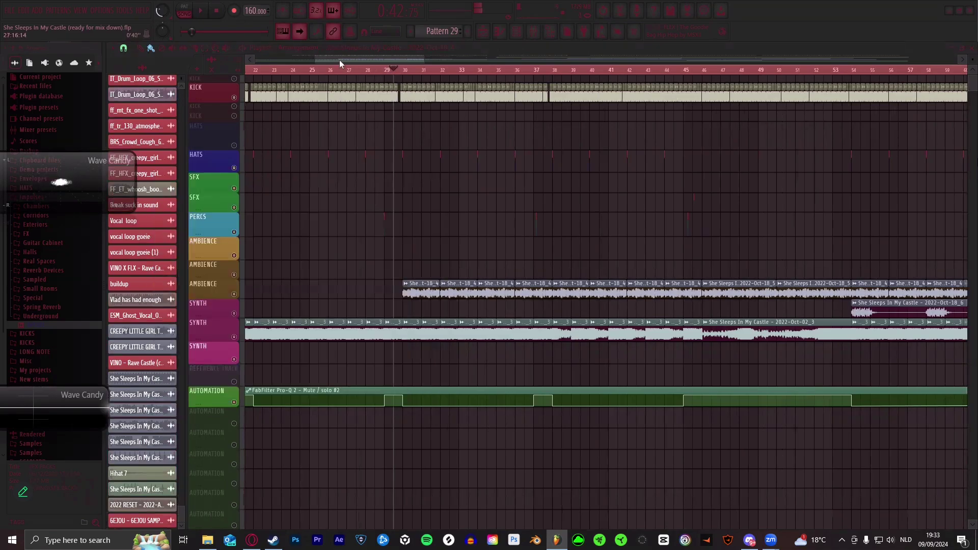
left_click(216, 17)
- Preview the lead synth clip that starts at bar 54 in its channel window and close it
scroll(384, 69, "down", 4)
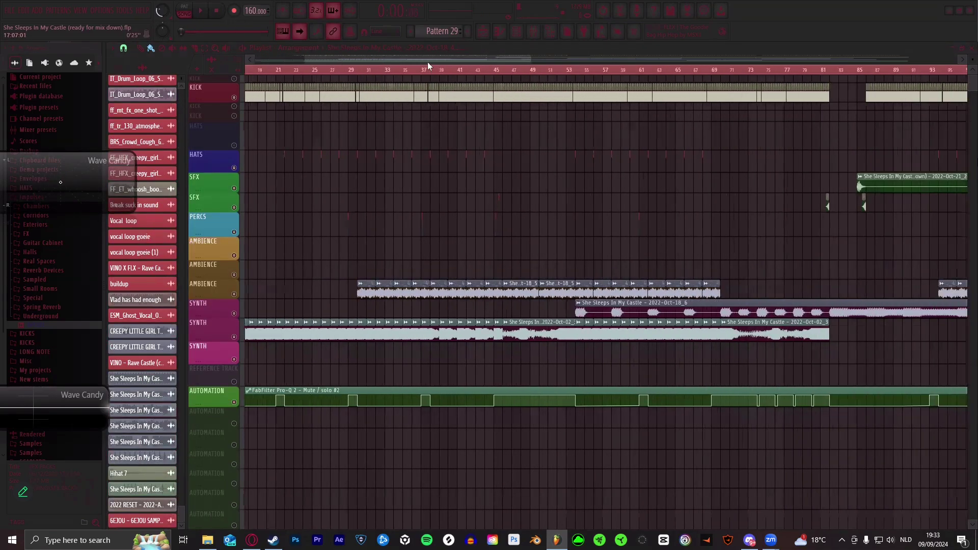
left_click(358, 71)
scroll(359, 72, "up", 3)
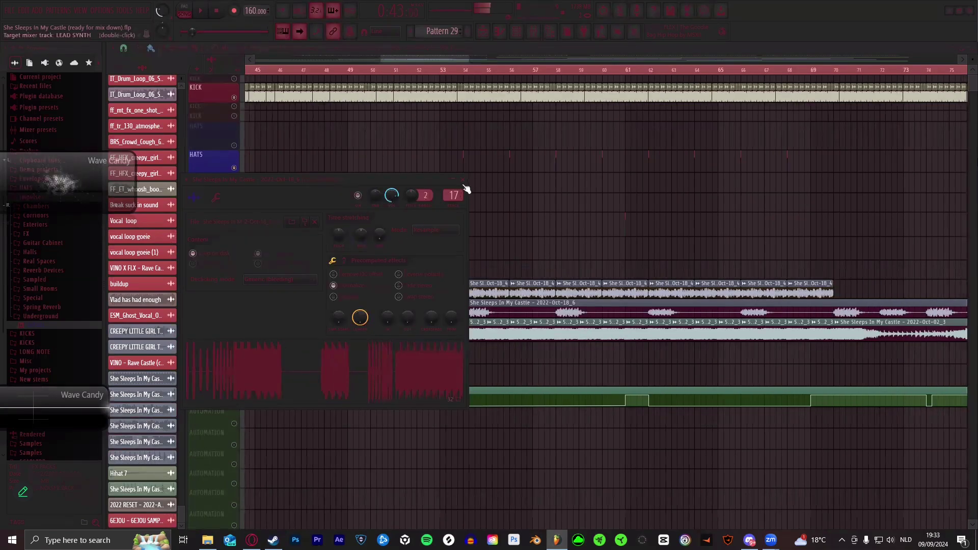
left_click(462, 180)
left_click(216, 10)
- Preview the lowest Ambience track's clip near bar 94 and stop playback
scroll(404, 71, "down", 4)
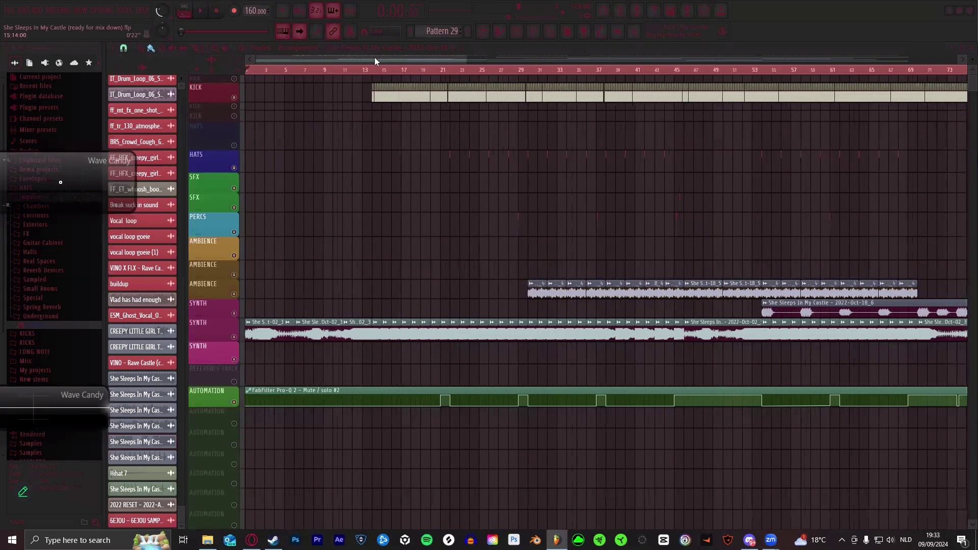
left_click_drag(417, 59, 484, 60)
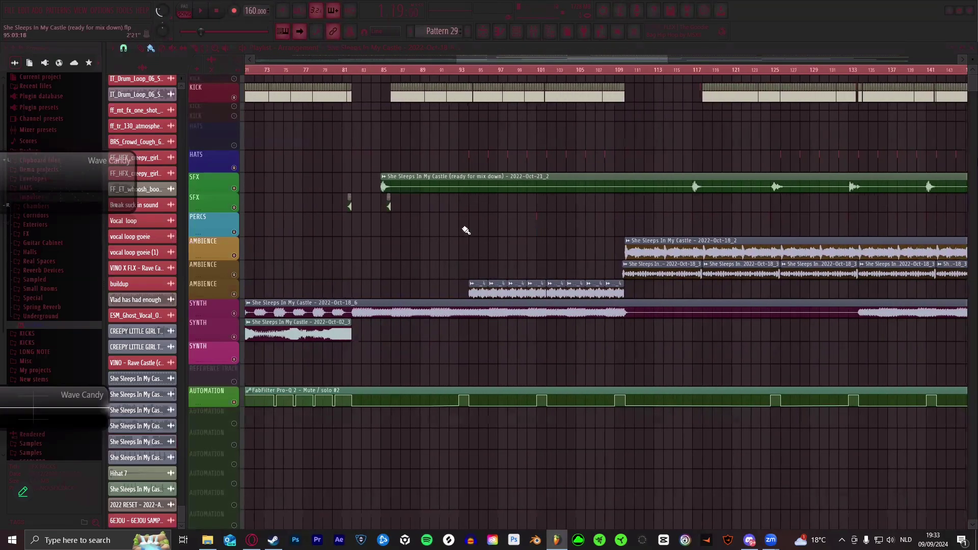
double_click(481, 290)
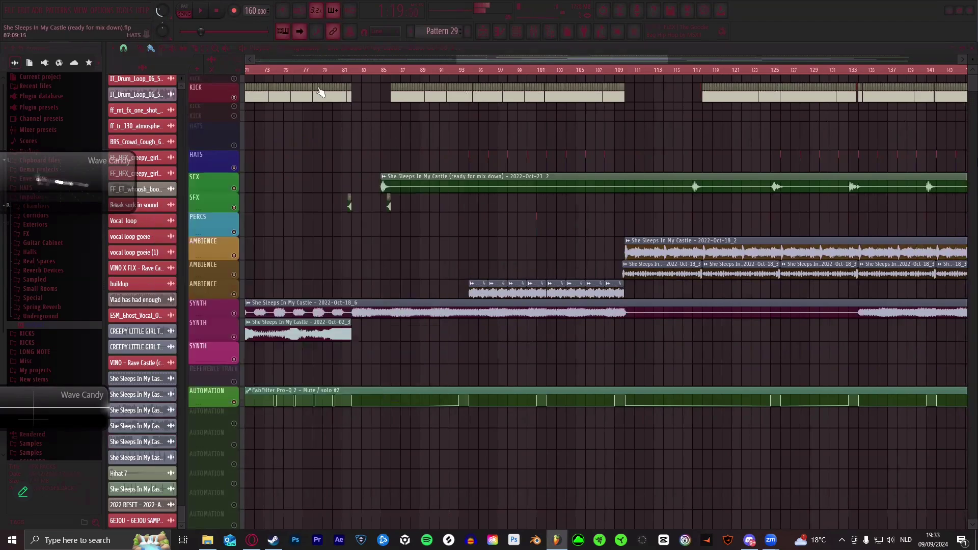
left_click(218, 11)
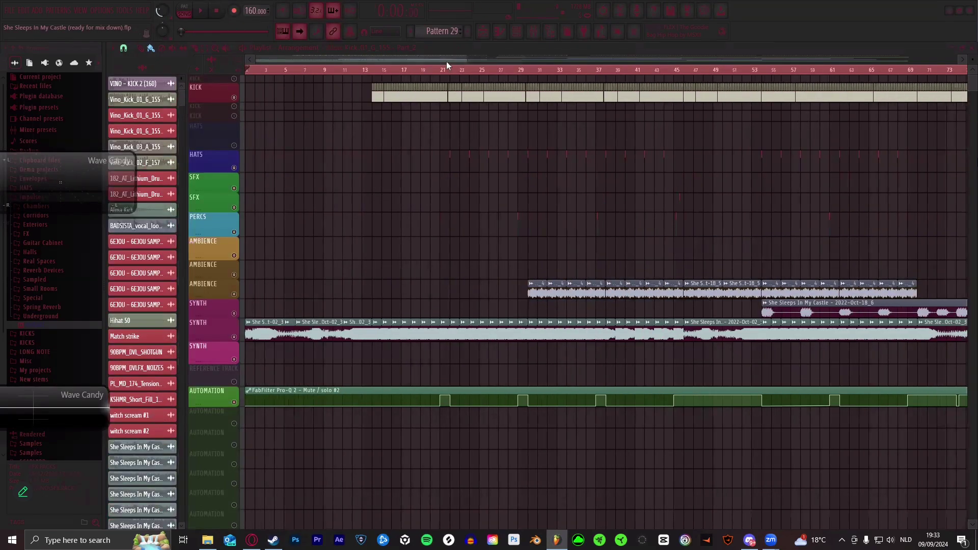
- Preview the clips starting around bar 110 on the upper two Ambience tracks, closing each channel window
left_click_drag(429, 58, 699, 75)
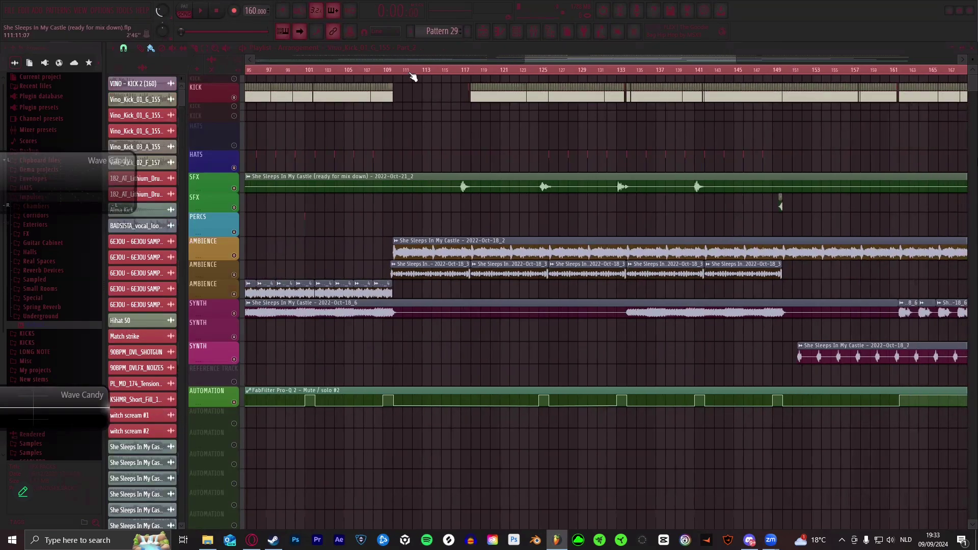
scroll(413, 76, "up", 5)
left_click(371, 264)
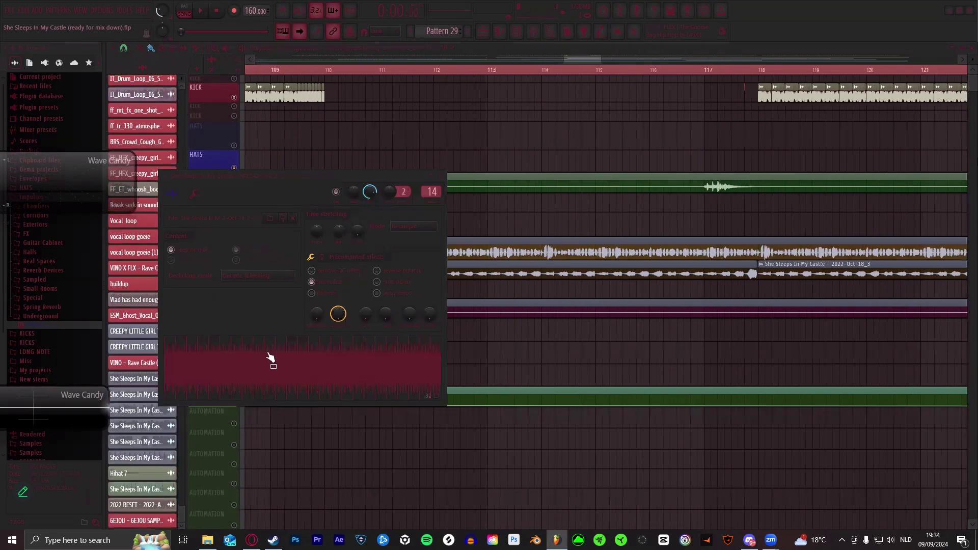
left_click(441, 178)
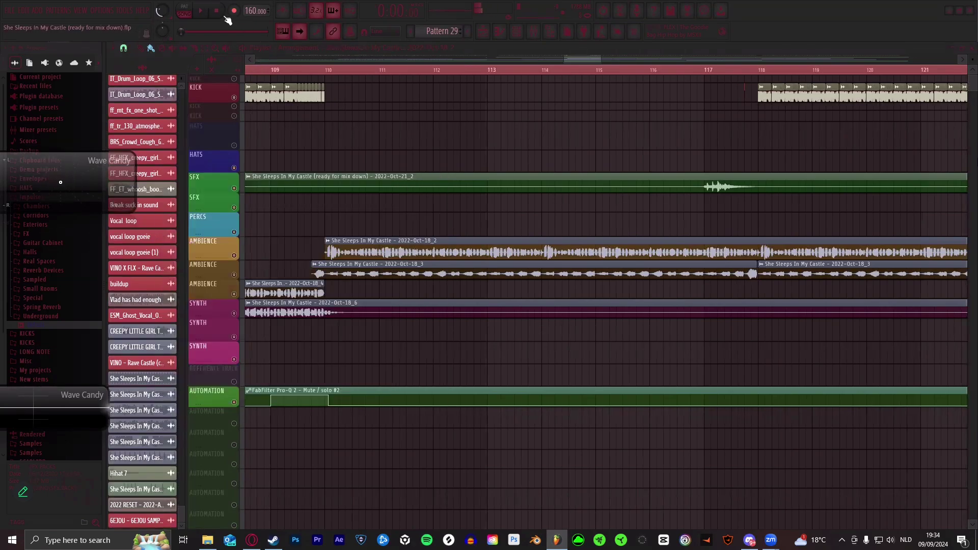
double_click(361, 271)
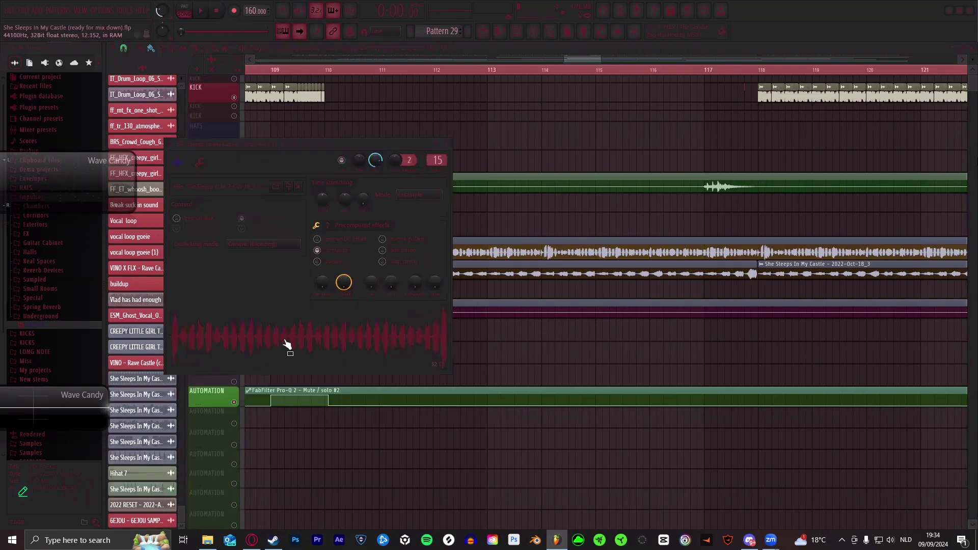
left_click(435, 144)
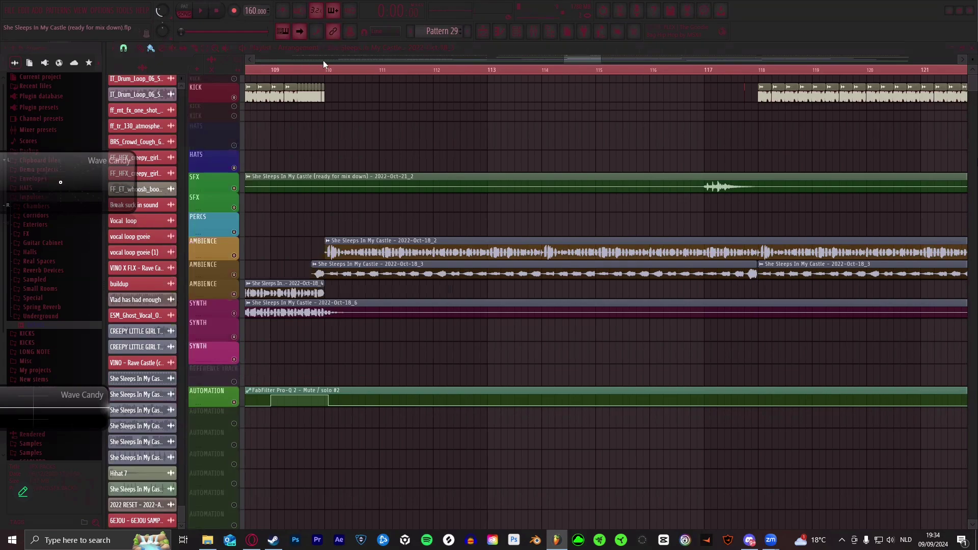
- Place the playhead at bar 110, where the clip on the upper Ambience track begins
scroll(367, 74, "down", 8)
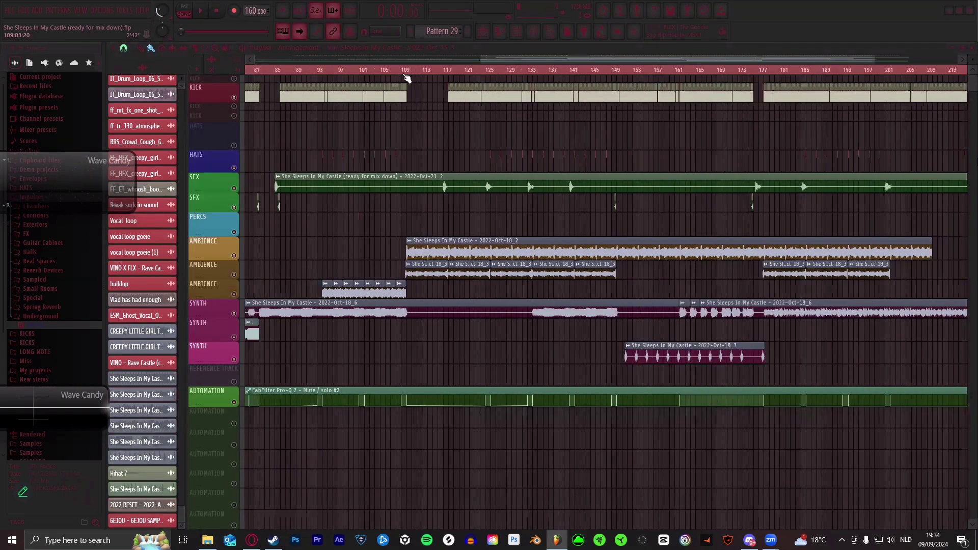
scroll(407, 74, "down", 4)
left_click(433, 72)
scroll(489, 75, "up", 6)
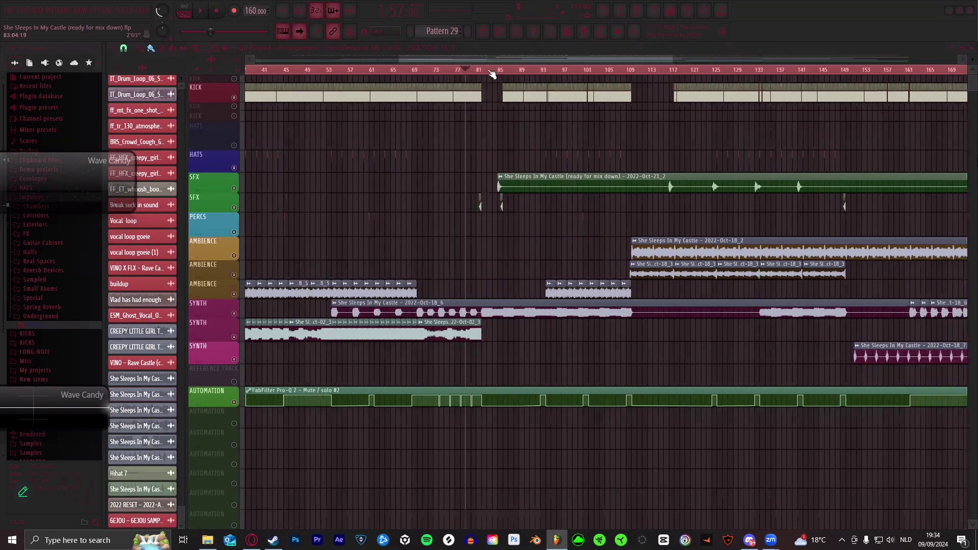
left_click_drag(425, 59, 469, 63)
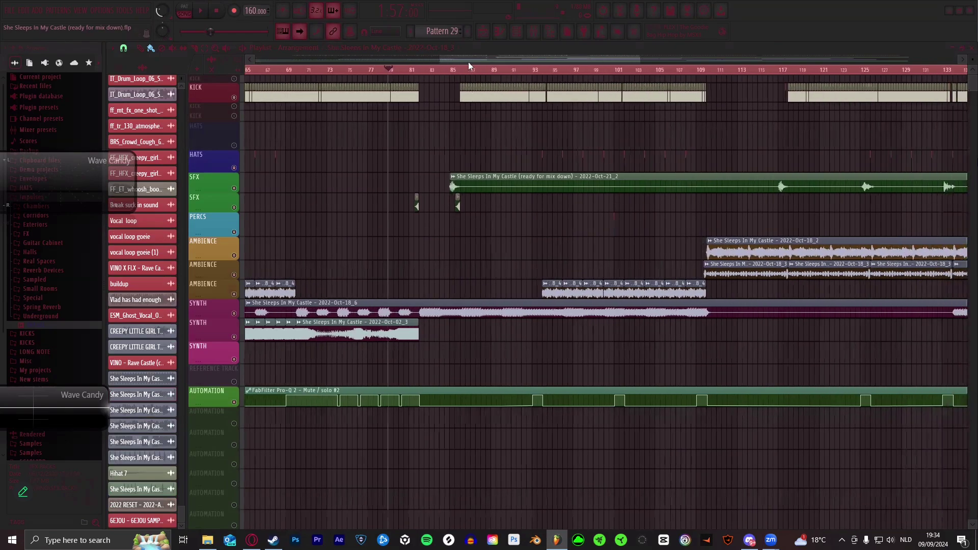
scroll(518, 70, "up", 10)
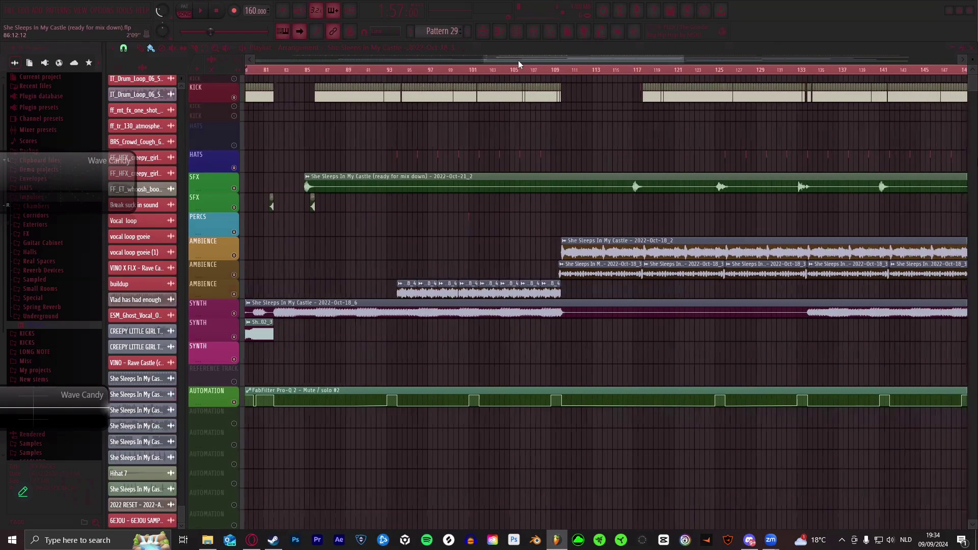
scroll(450, 75, "down", 3)
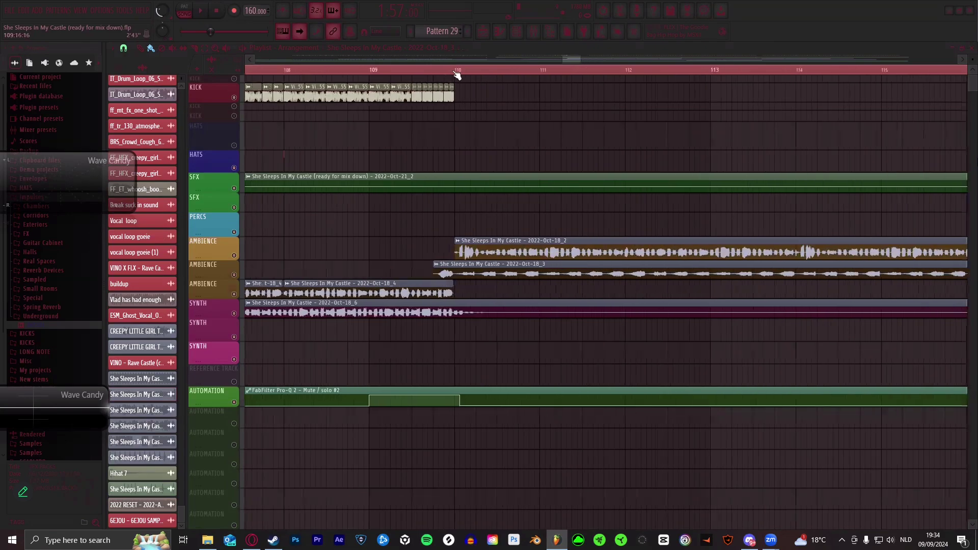
left_click(458, 75)
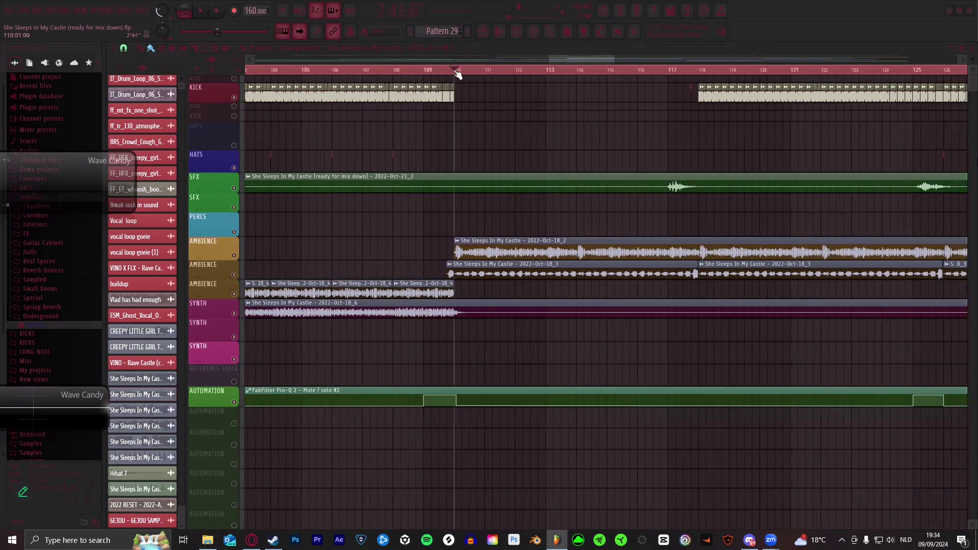
- Examine the break without kicks between bars 110 and 118 and how the Ambience and Synth clips continue around it
scroll(522, 75, "down", 1)
scroll(524, 72, "up", 2)
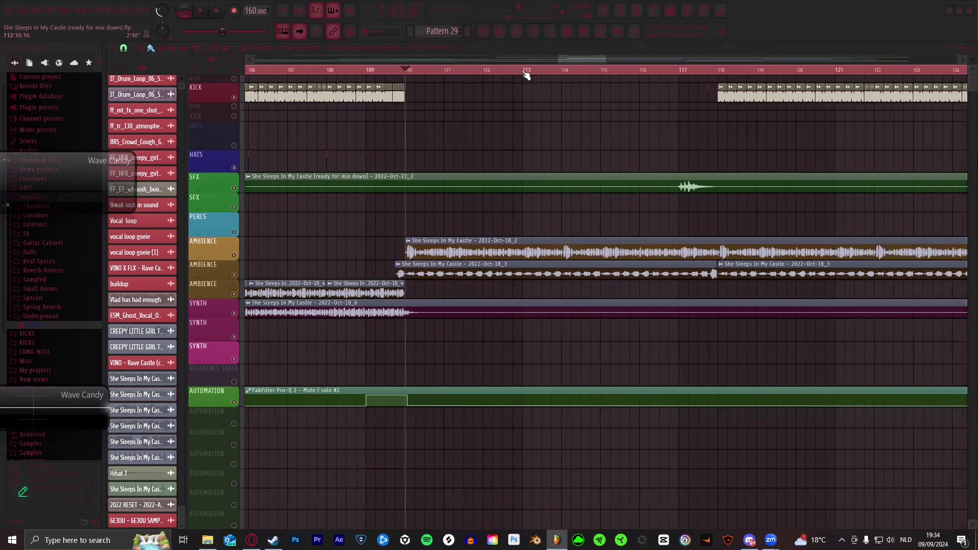
scroll(464, 72, "down", 3)
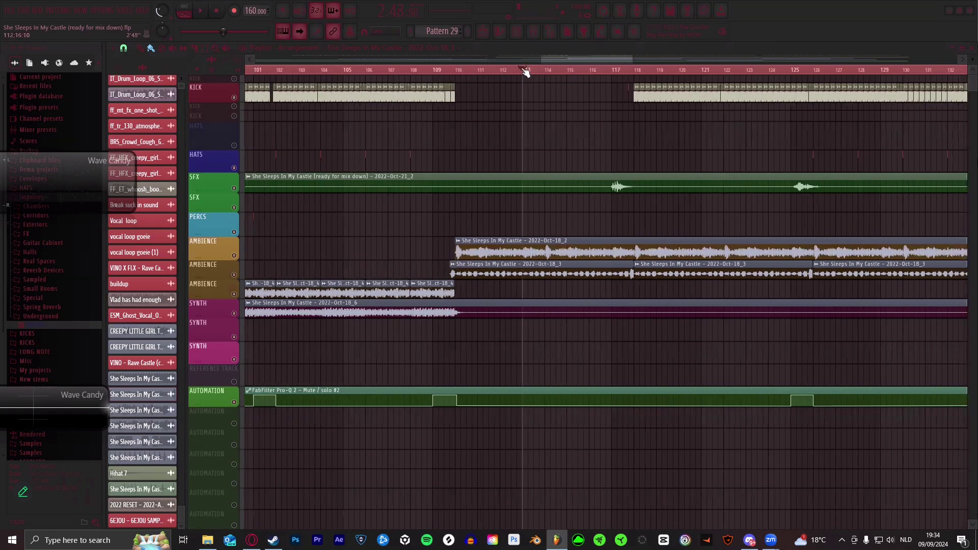
scroll(495, 72, "up", 2)
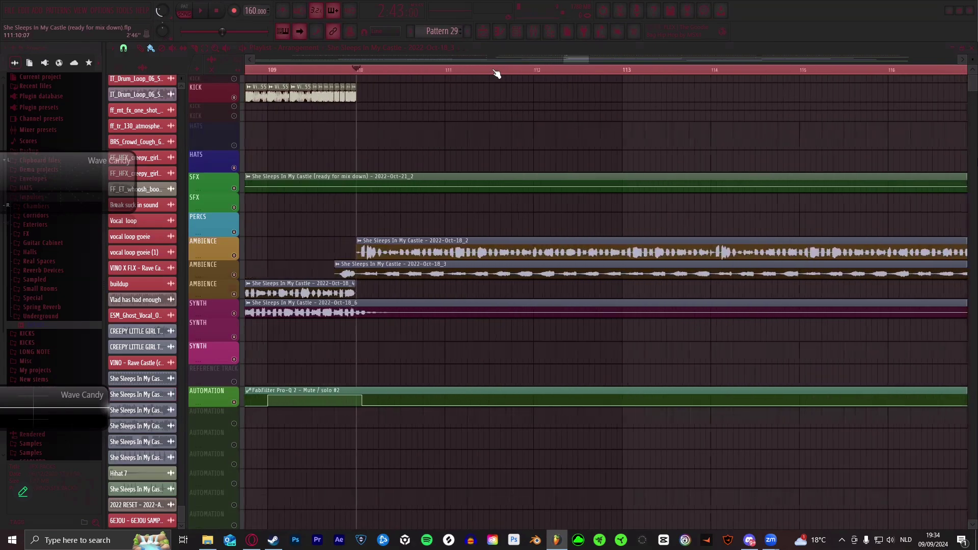
scroll(496, 72, "down", 3)
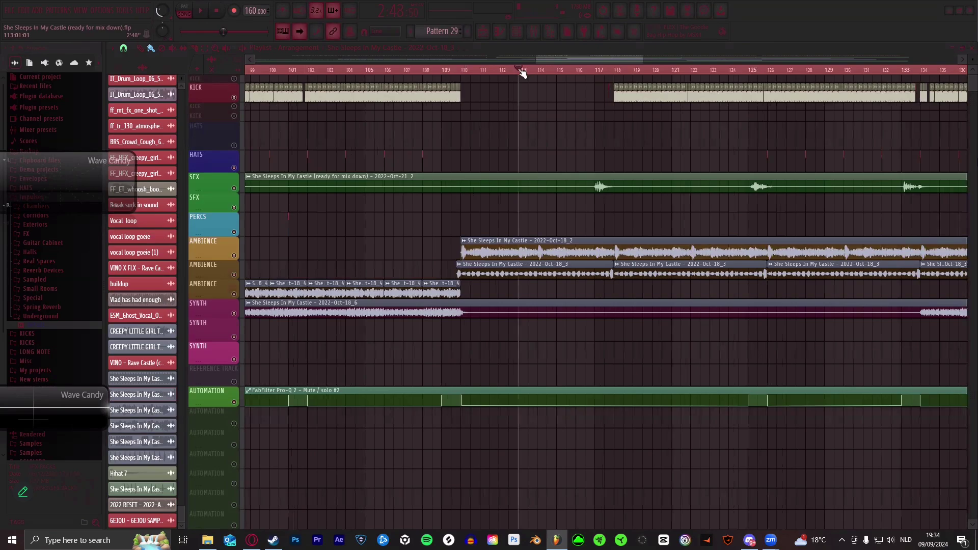
scroll(563, 72, "down", 4)
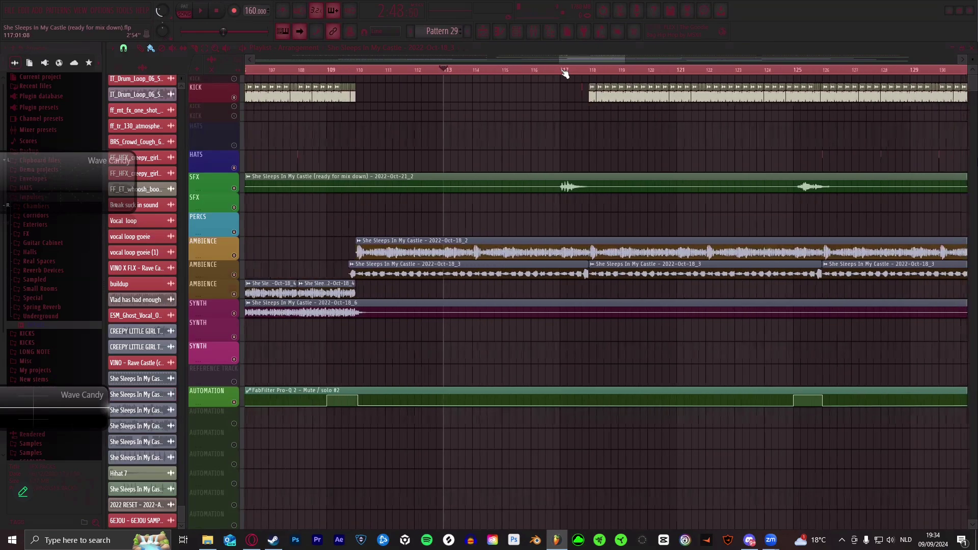
scroll(565, 73, "down", 5)
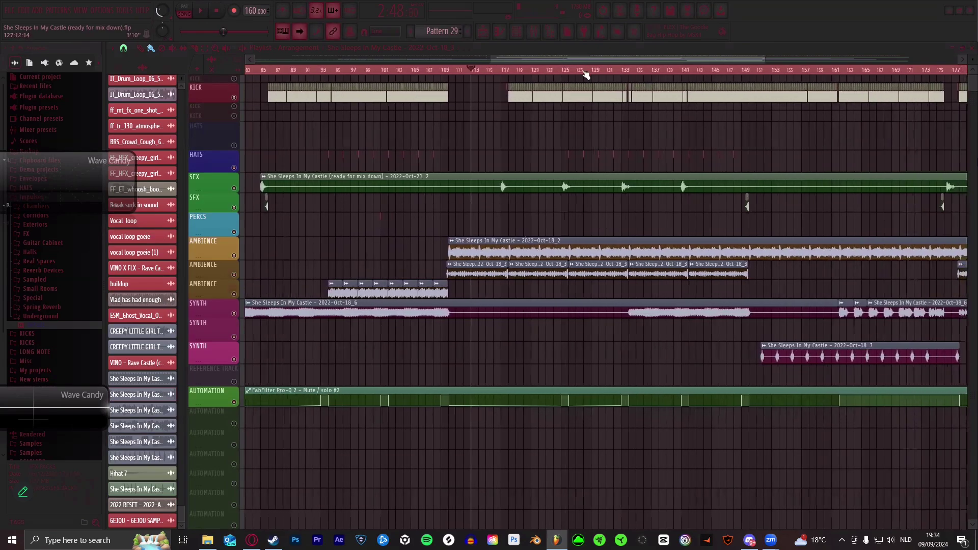
scroll(563, 73, "up", 6)
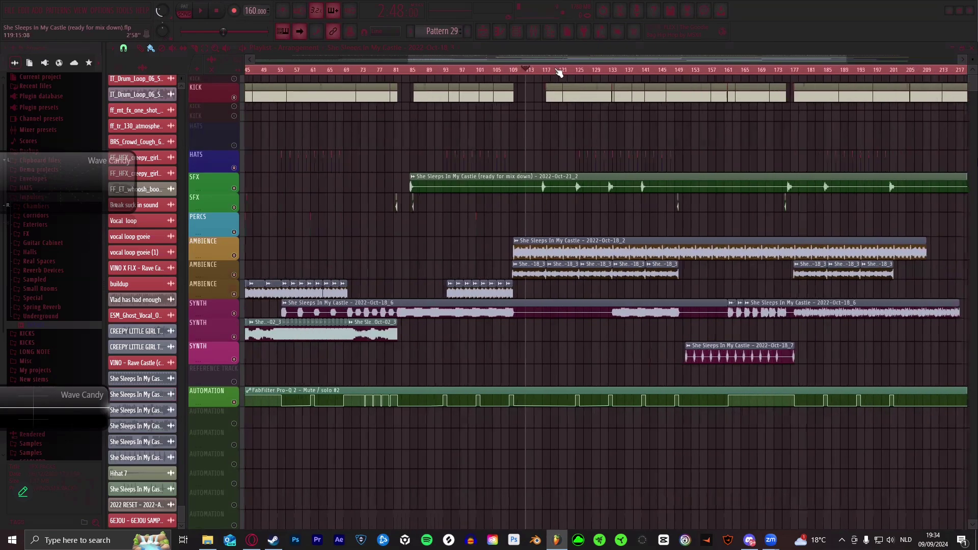
scroll(531, 71, "up", 3)
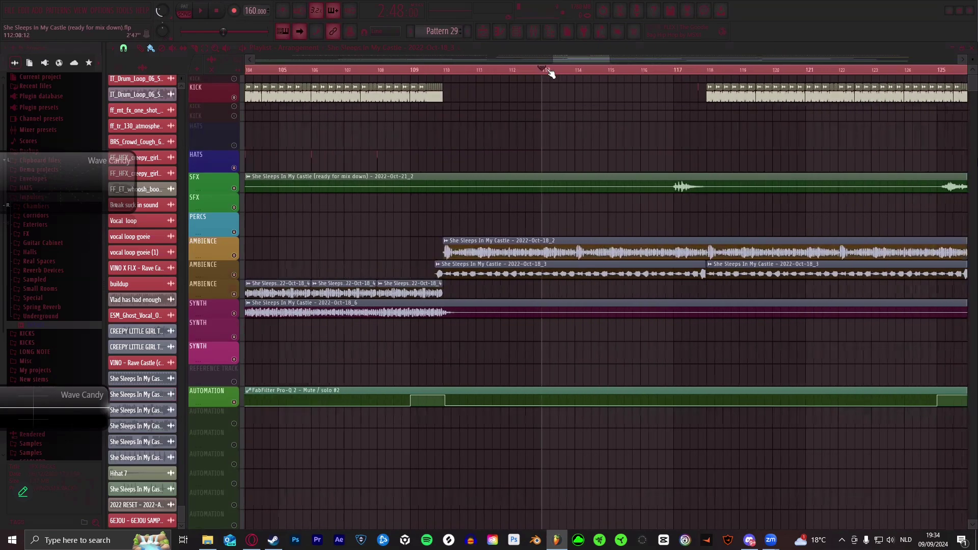
- Enlarge the main KICK track, preview the Vino_Kick_01_G_155 clip just before bar 109, and close its channel window
left_click_drag(221, 102, 221, 162)
scroll(398, 76, "up", 8)
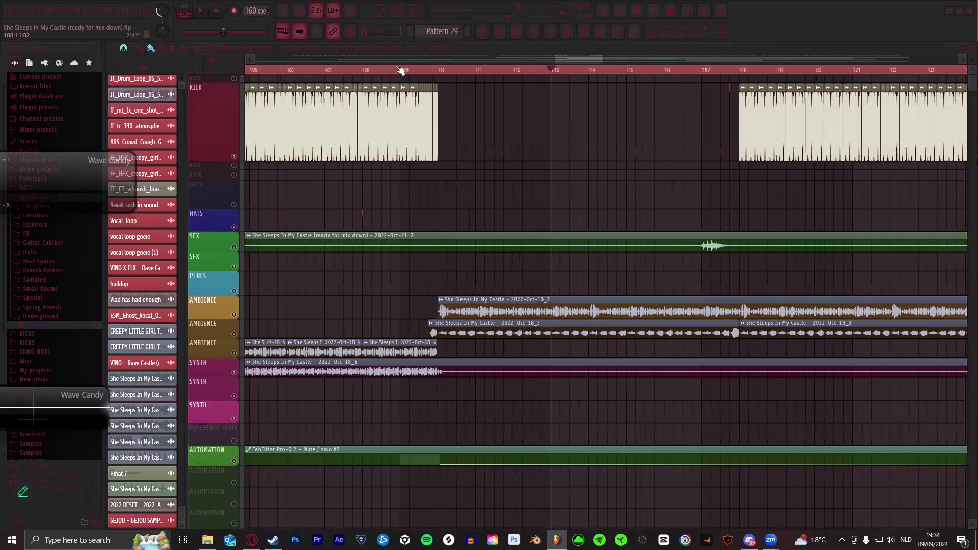
double_click(374, 135)
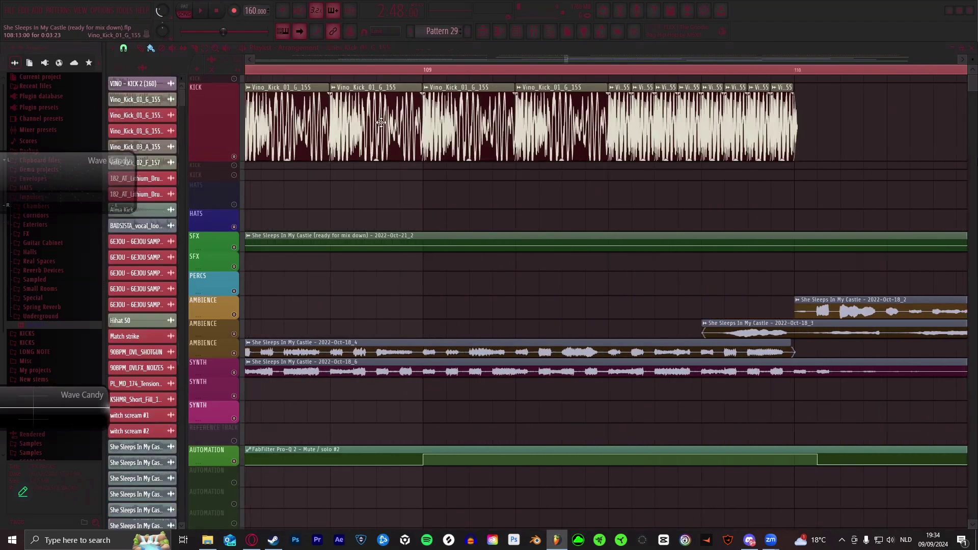
key("Escape")
scroll(411, 73, "down", 2)
double_click(380, 114)
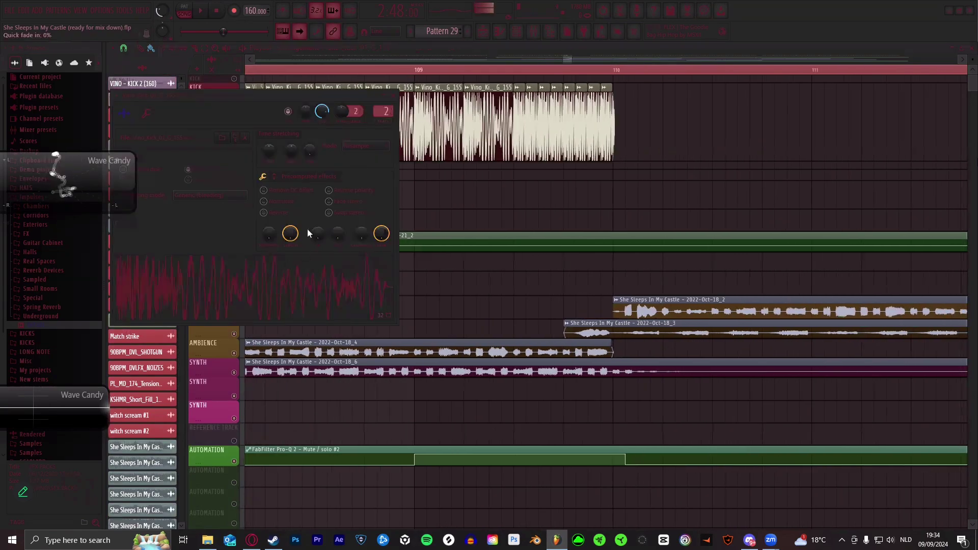
left_click(394, 97)
- Preview the first kick clip after the break, at bar 118, and close its channel window
scroll(404, 72, "down", 6)
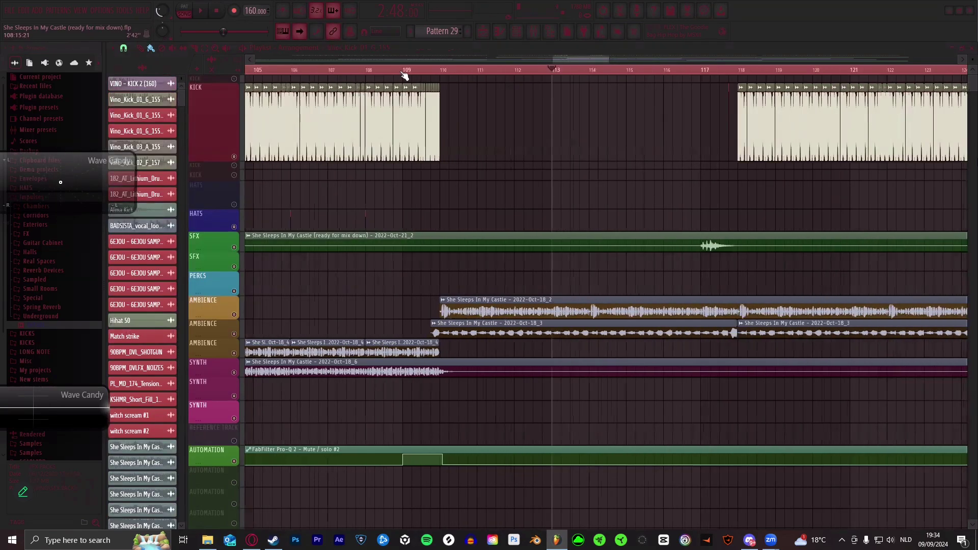
scroll(603, 71, "up", 6)
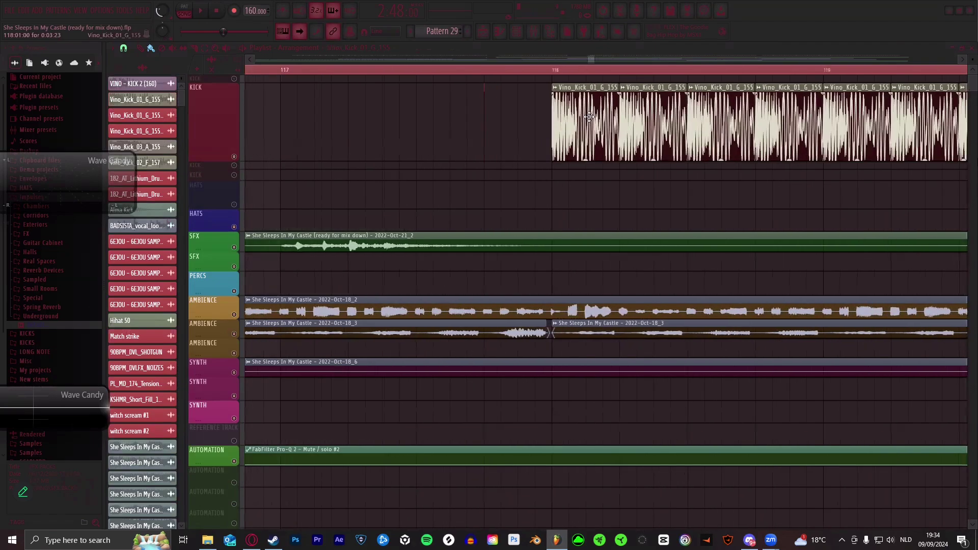
double_click(579, 120)
left_click(393, 96)
- Examine where the kick pattern drops out and returns, comparing the break at bar 110 with the kick's start at bar 14
scroll(502, 72, "down", 7)
scroll(502, 72, "up", 4)
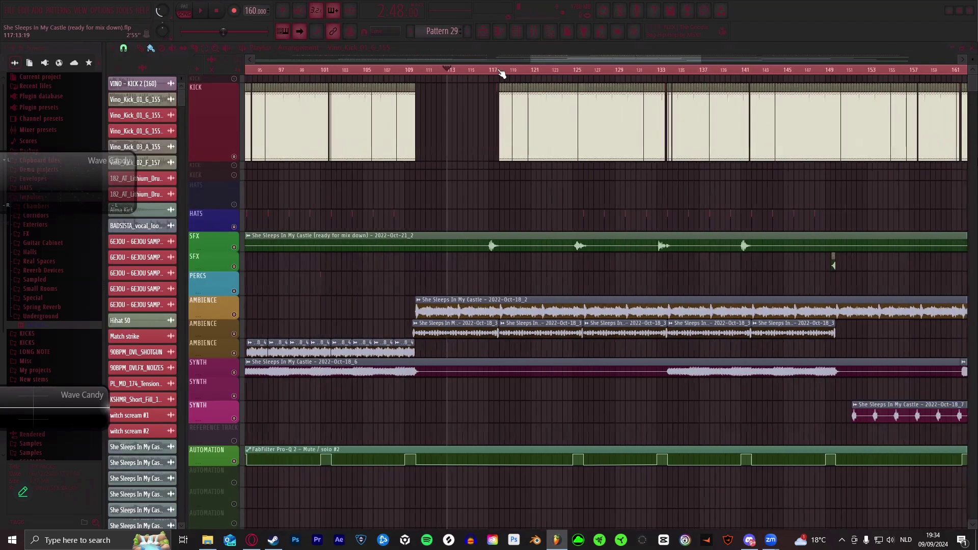
scroll(508, 73, "down", 6)
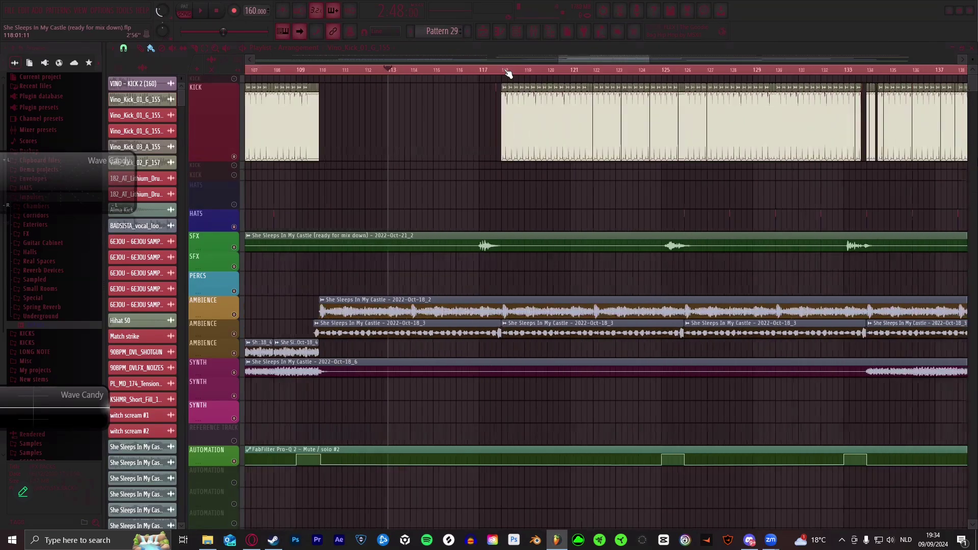
scroll(435, 71, "up", 3)
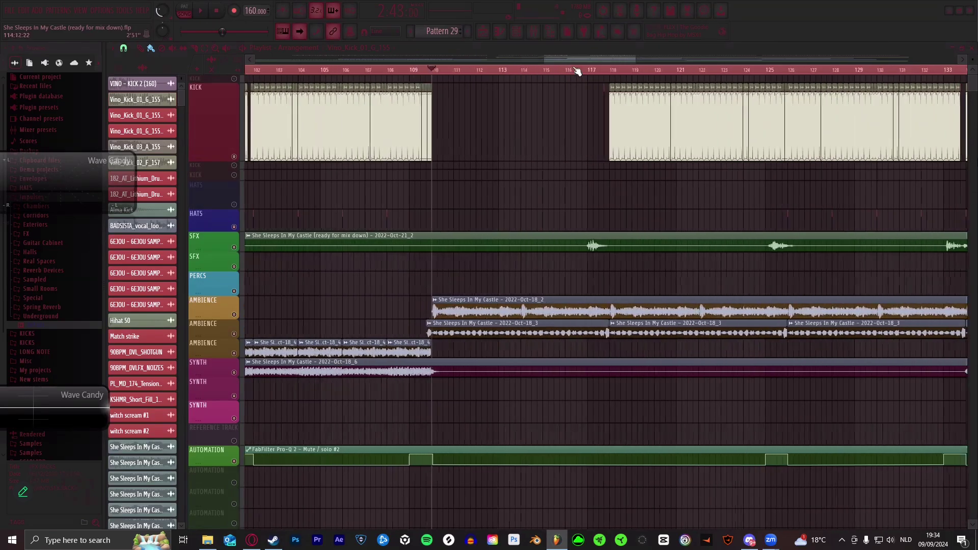
left_click_drag(576, 60, 396, 60)
scroll(390, 60, "down", 3)
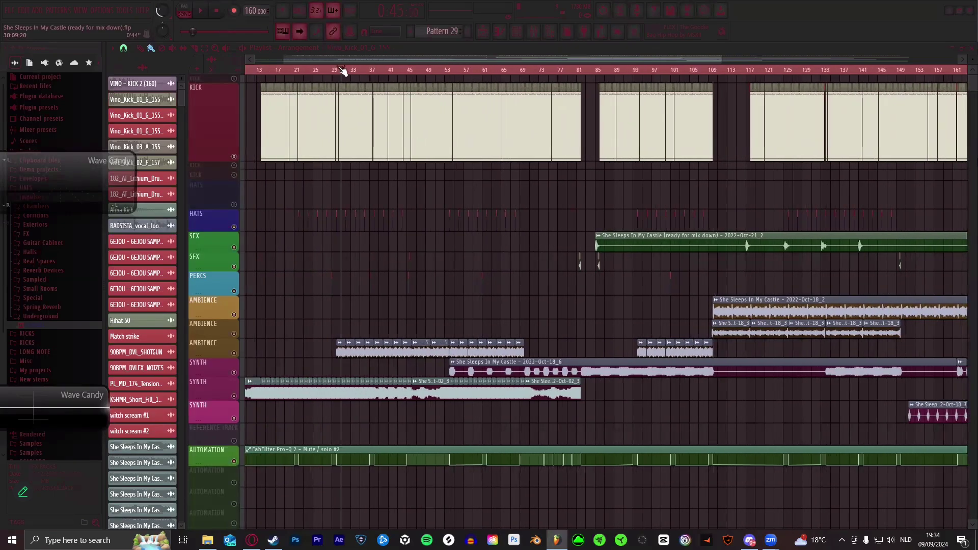
scroll(343, 71, "up", 5)
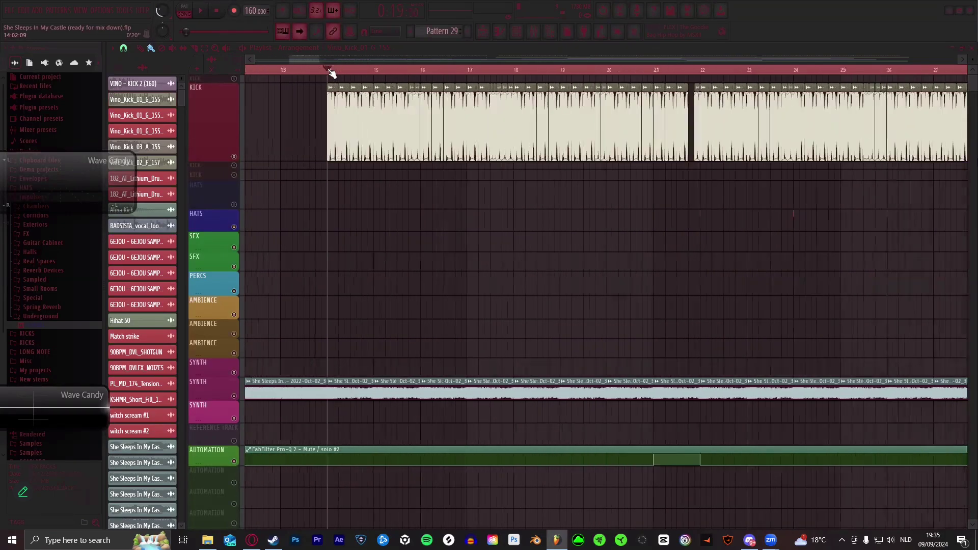
scroll(330, 72, "down", 5)
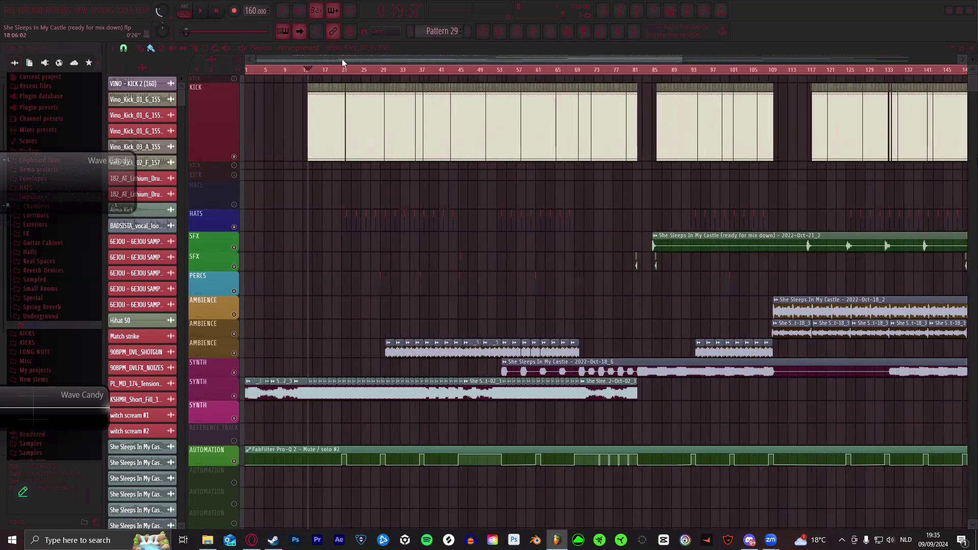
- Place the playhead at bar 82, where the kicks stop, and enlarge the two empty KICK tracks below the main one
left_click_drag(342, 59, 464, 74)
scroll(463, 72, "up", 5)
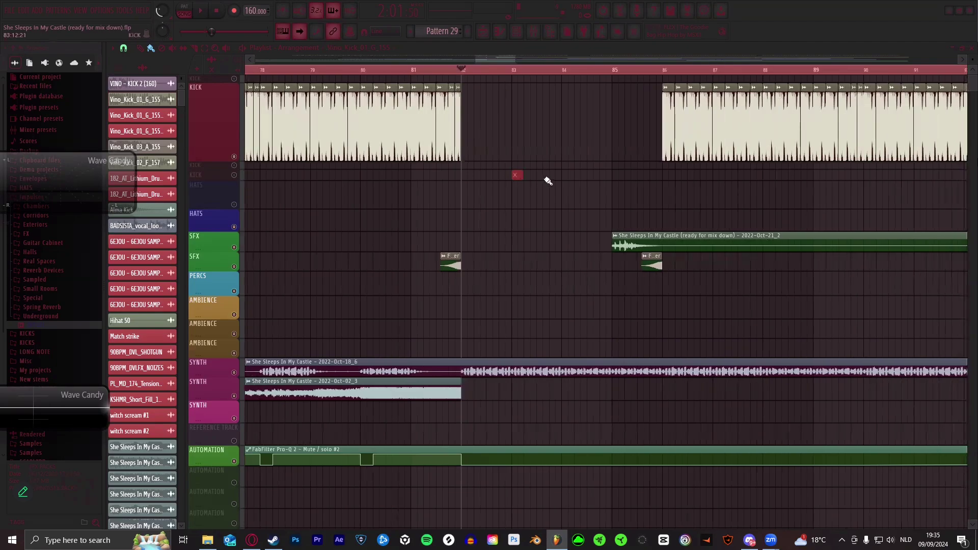
left_click_drag(218, 168, 212, 230)
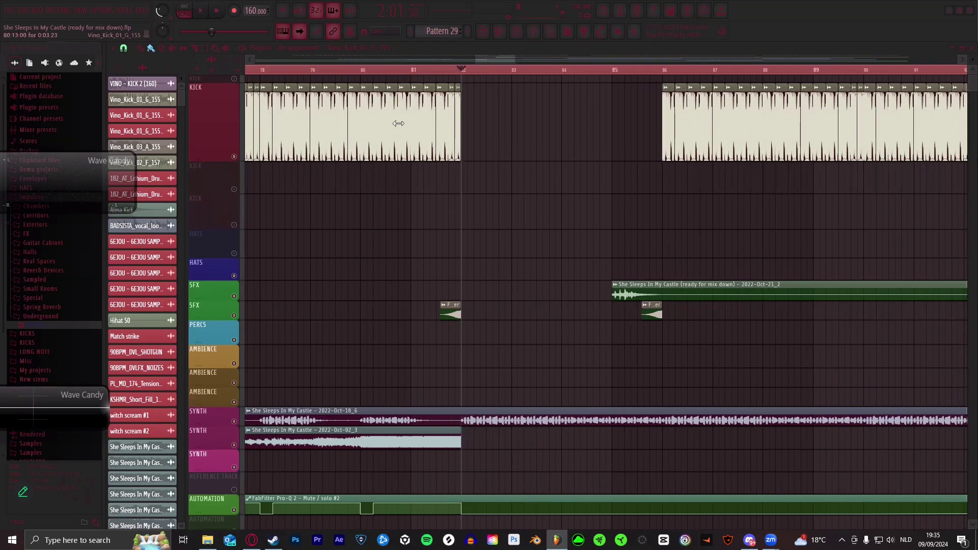
- Place the playhead at bar 14 and mute the main KICK track
scroll(481, 72, "down", 4)
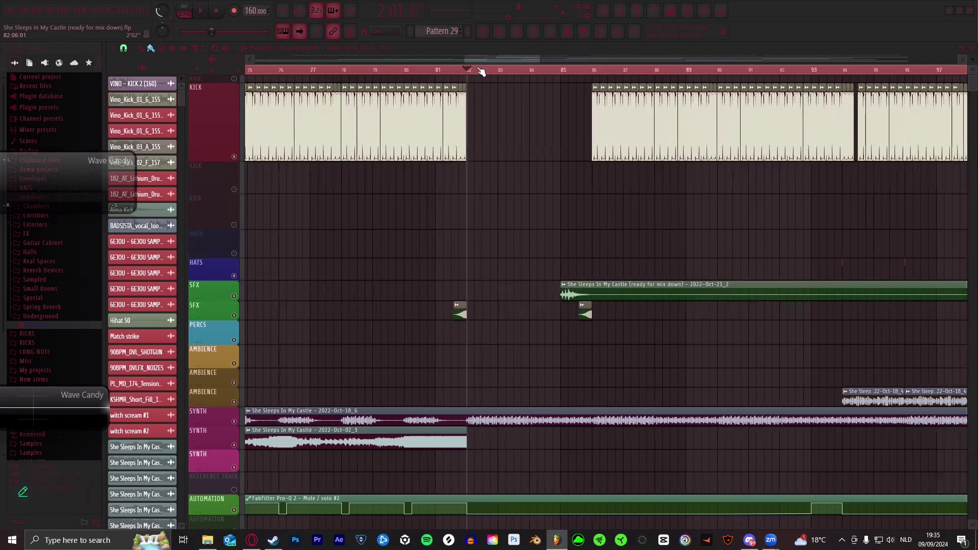
left_click_drag(492, 63, 310, 70)
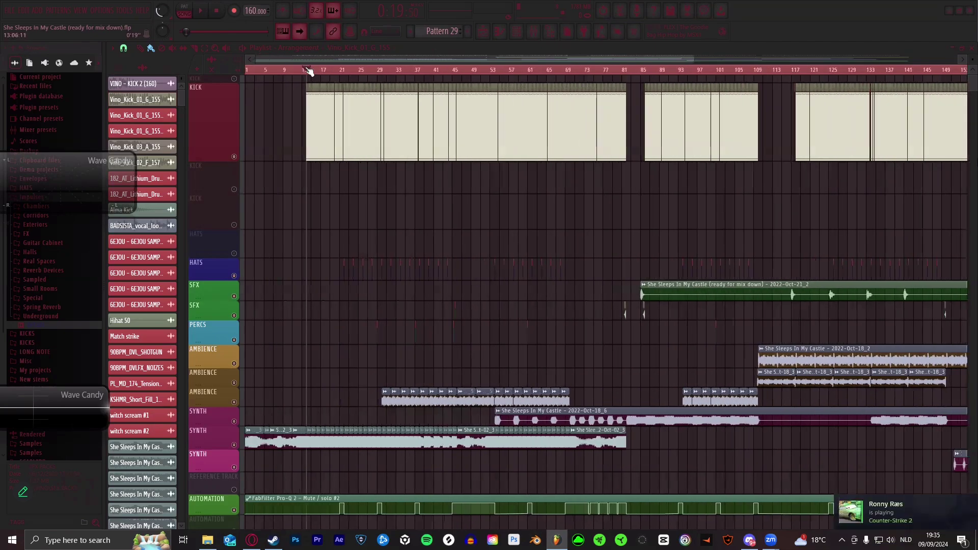
left_click(234, 157)
- Listen to the arrangement from around bar 14 through the entry of the lowest Ambience track and stop playback
scroll(312, 74, "up", 5)
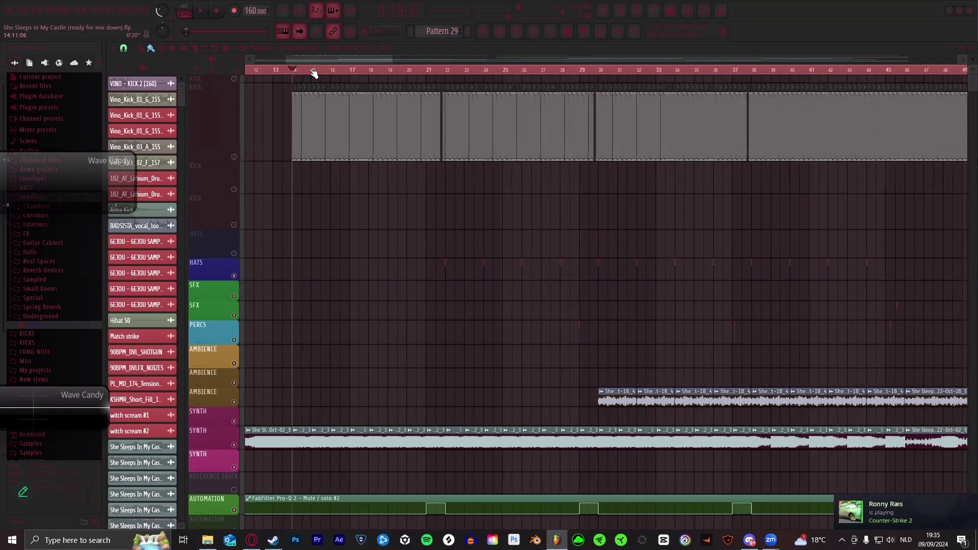
mouse_move(312, 74)
left_mouse_down()
mouse_move(335, 58)
mouse_move(432, 76)
mouse_move(380, 71)
mouse_move(419, 58)
mouse_move(319, 76)
left_mouse_up()
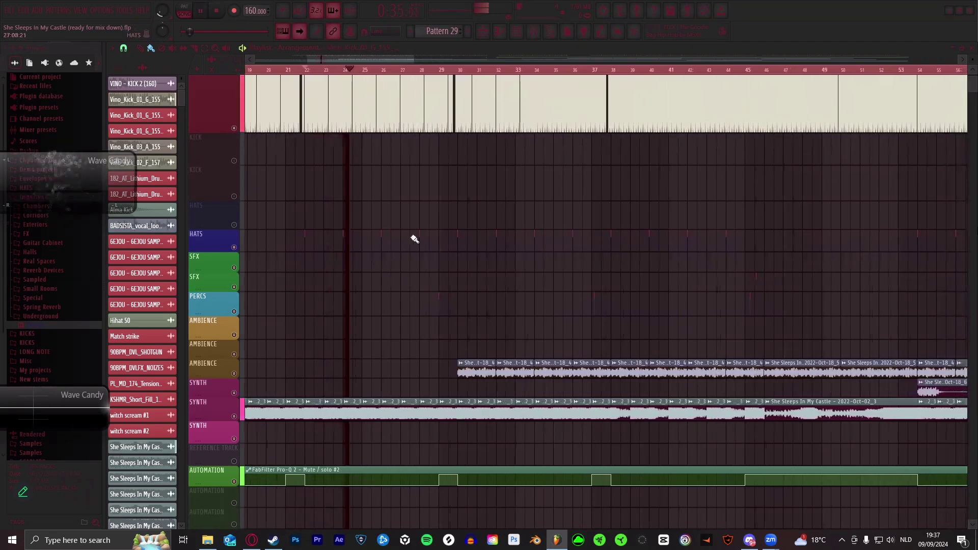
scroll(476, 257, "up", 2)
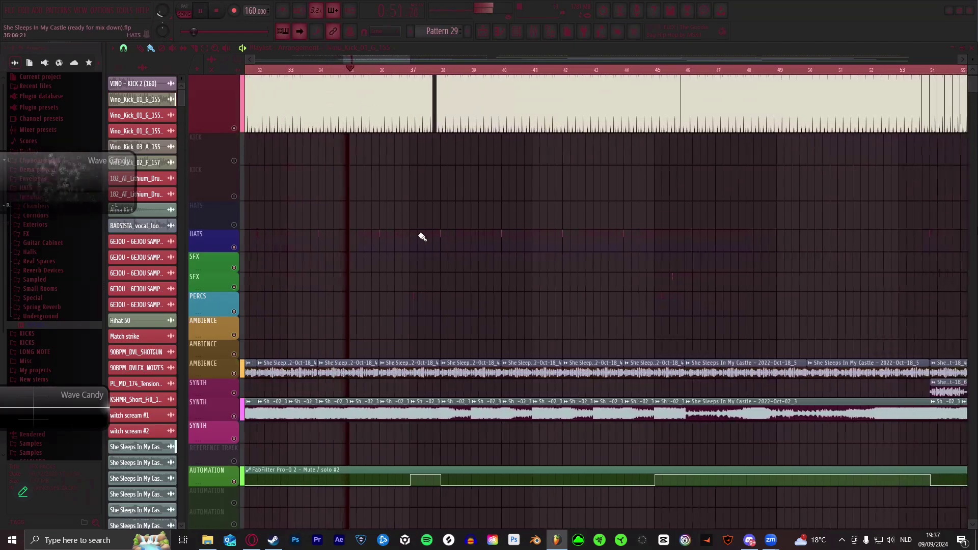
left_click(216, 10)
- Place the playhead near bar 38, play the arrangement through the kick break after bar 82, and stop playback
left_click_drag(369, 57, 407, 57)
left_click(442, 71)
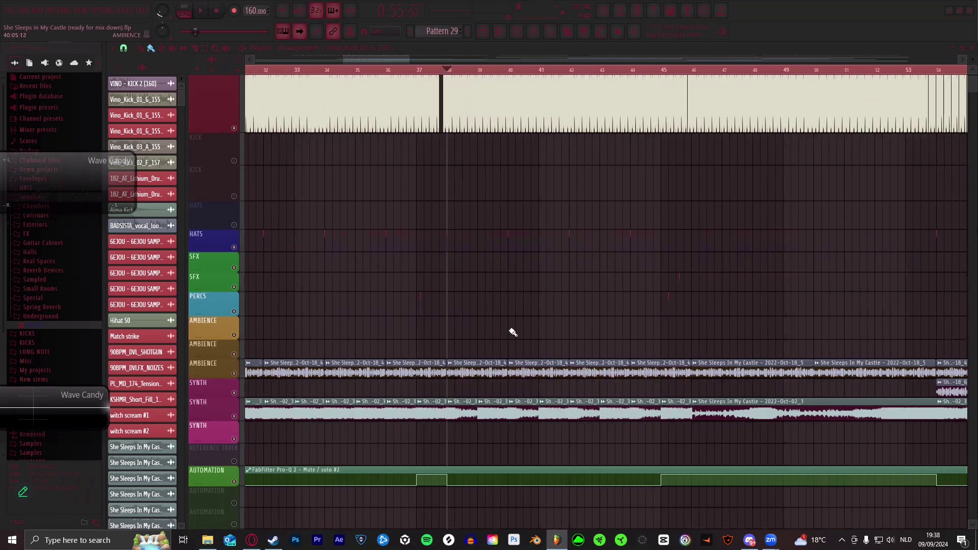
left_click(202, 12)
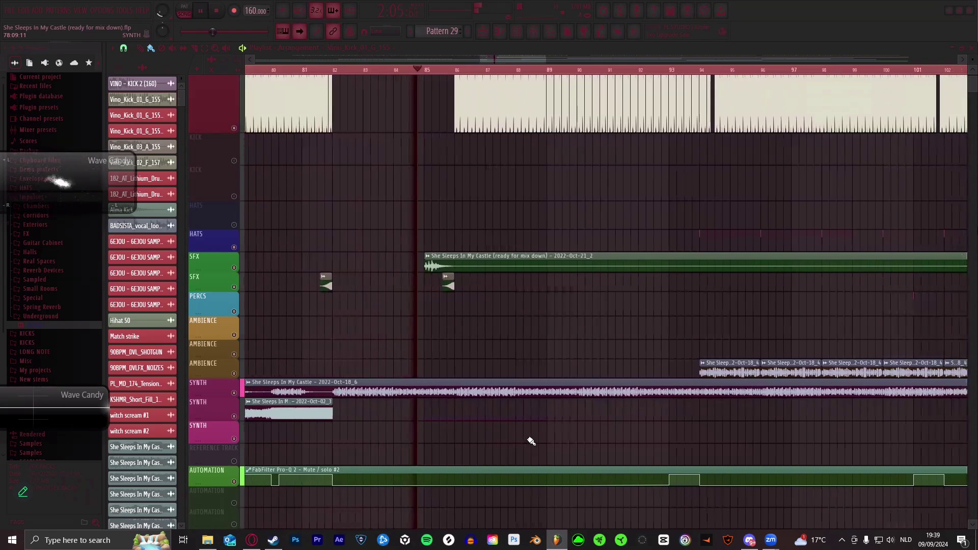
key("space")
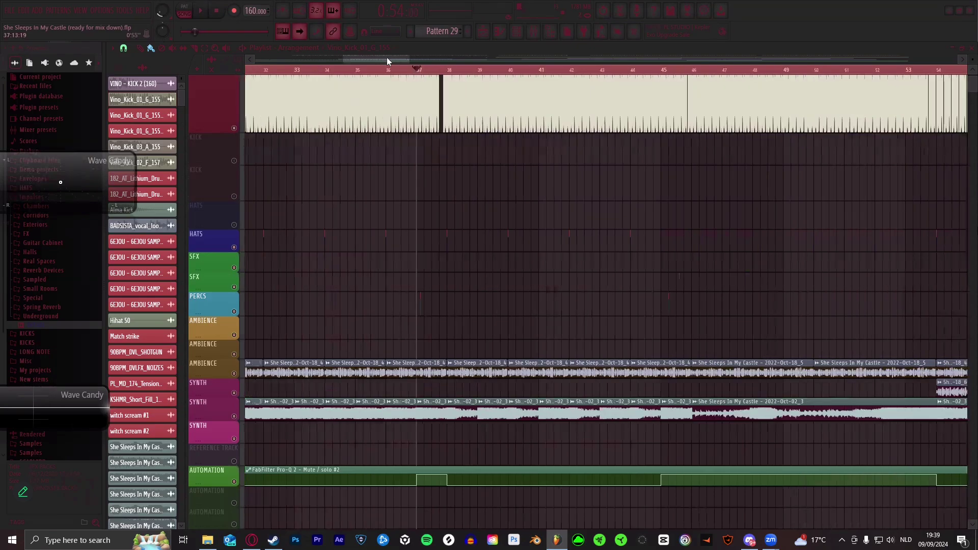
- Select bars 82 to 86 where the kicks pause, listen to that section, stop playback and clear the selection with the playhead at bar 82
left_click_drag(387, 57, 513, 69)
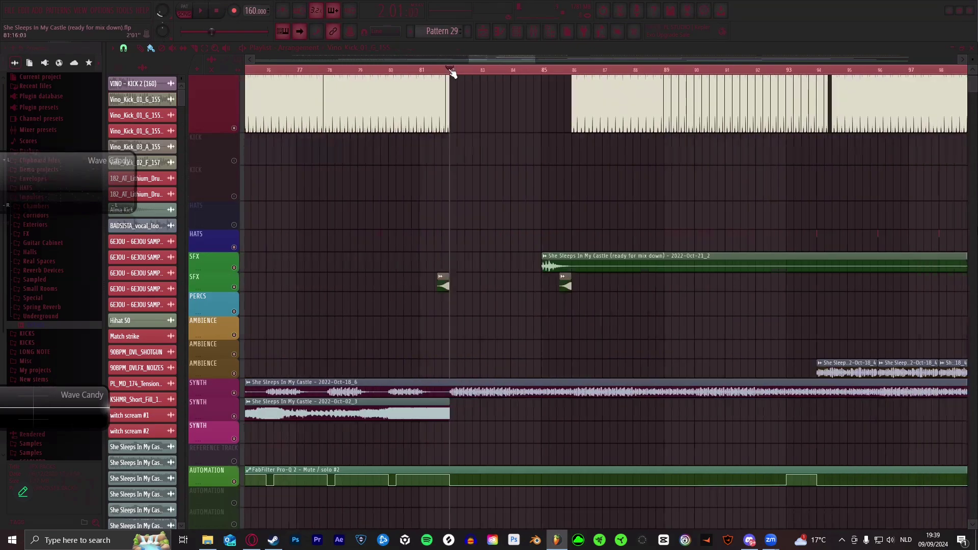
left_click_drag(450, 72, 572, 75)
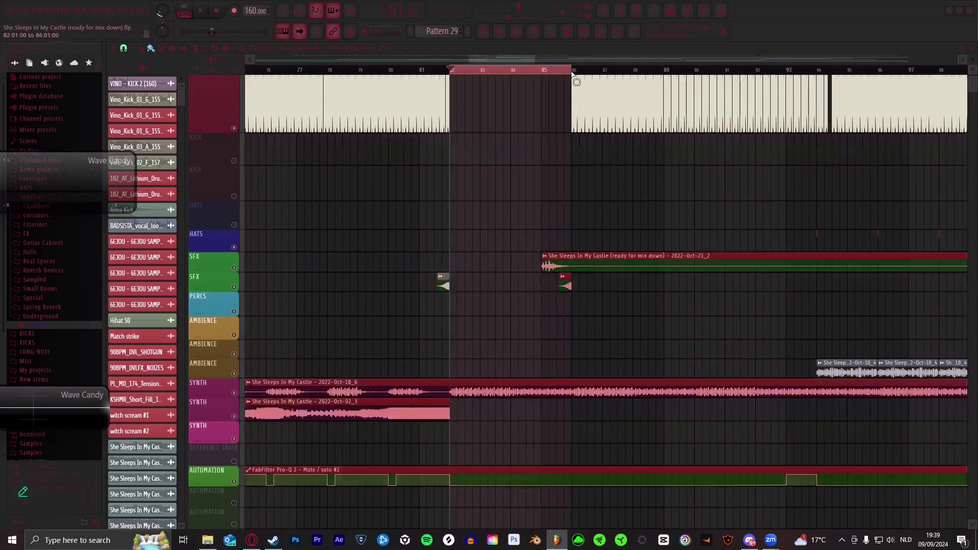
scroll(568, 74, "up", 2)
scroll(568, 73, "down", 1)
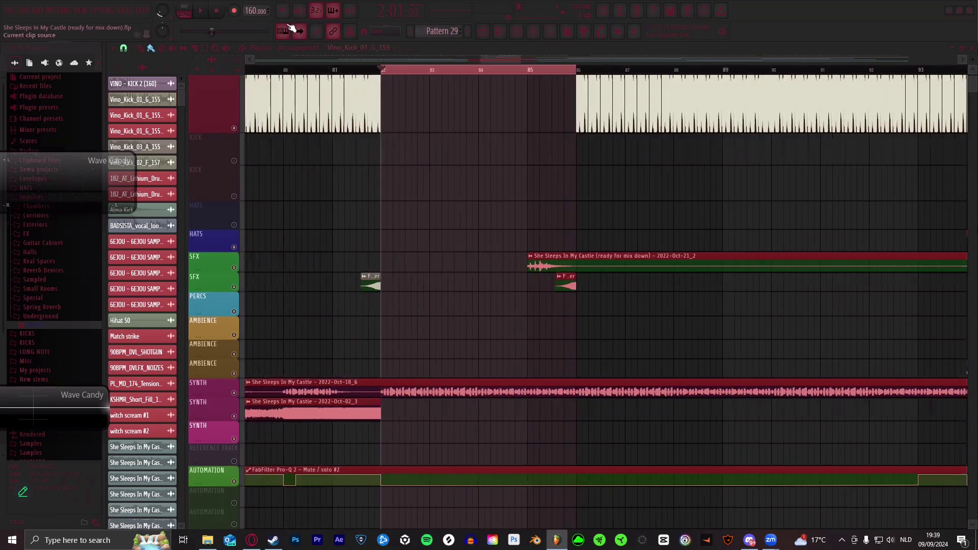
left_click(202, 12)
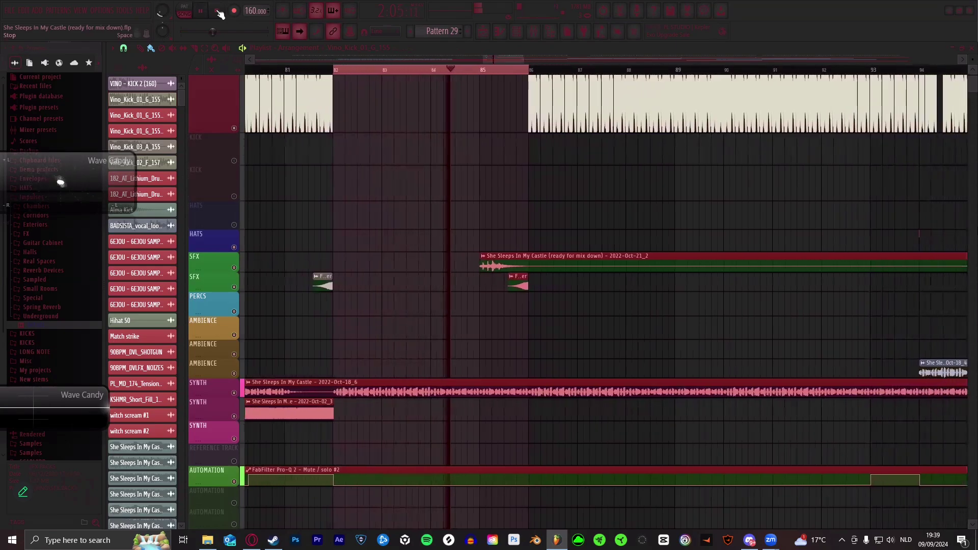
left_click(221, 14)
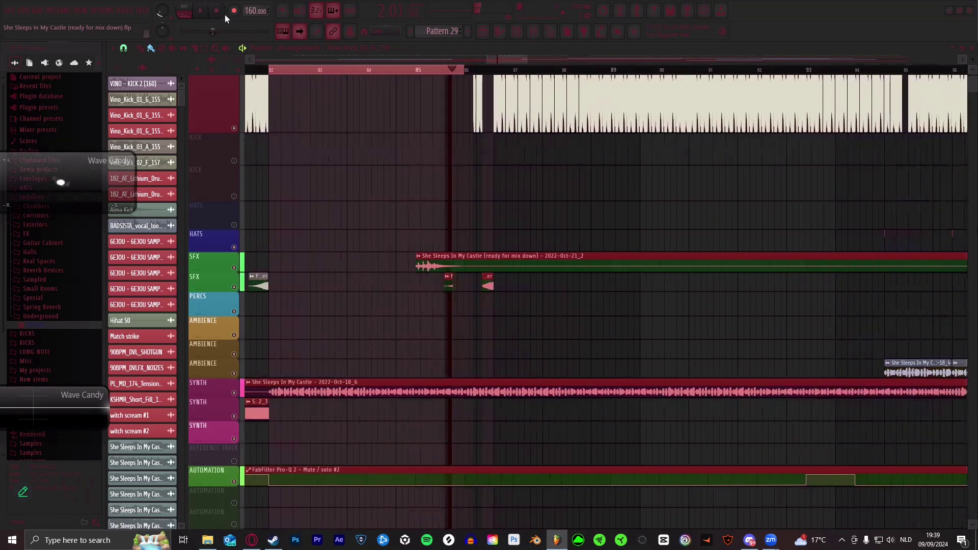
left_click(452, 70)
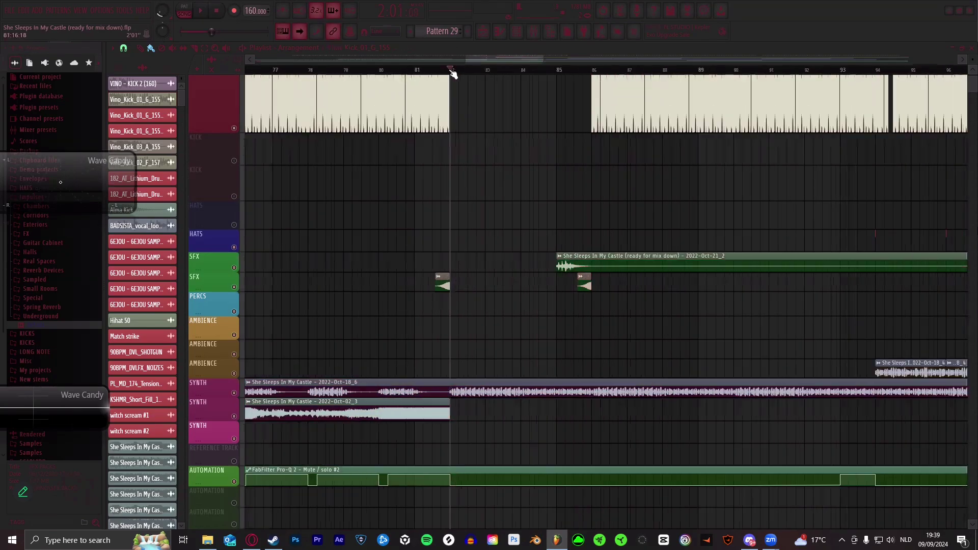
- Examine the arrangement from the opening synth clips through the kick breaks starting at bars 82 and 110
left_click_drag(451, 71, 305, 47)
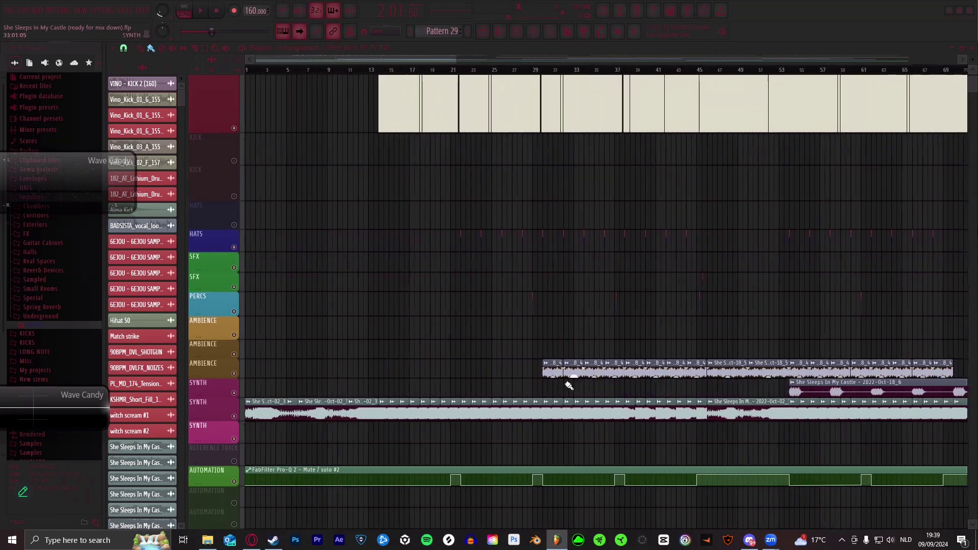
left_click_drag(424, 61, 649, 72)
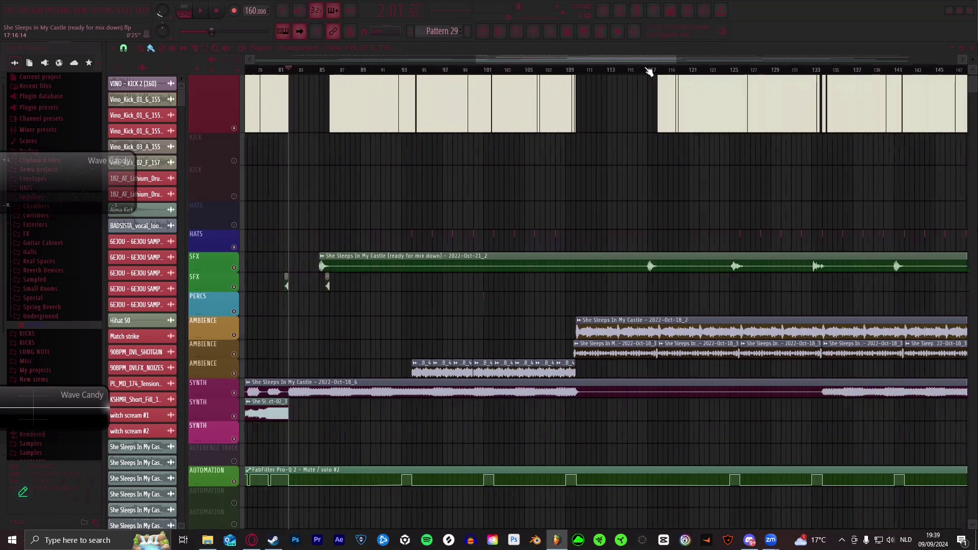
left_click(575, 71)
scroll(575, 67, "up", 3)
left_click_drag(576, 59, 322, 60)
scroll(461, 72, "up", 2)
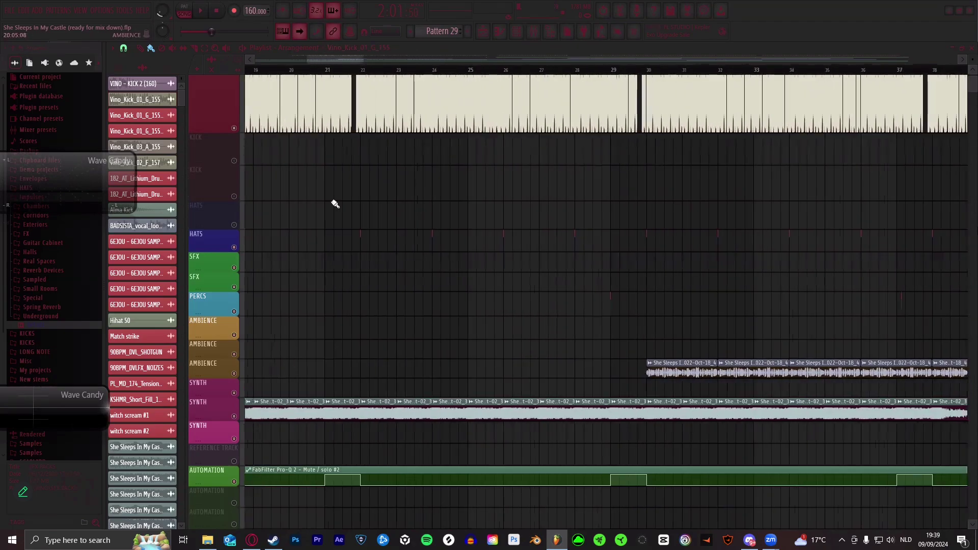
scroll(343, 77, "left", 6)
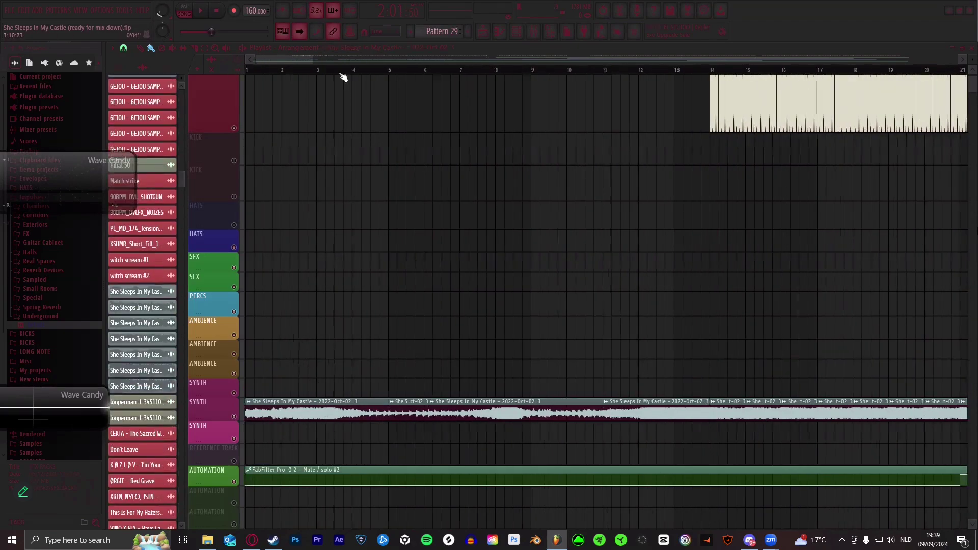
scroll(343, 77, "down", 3)
scroll(338, 72, "right", 10)
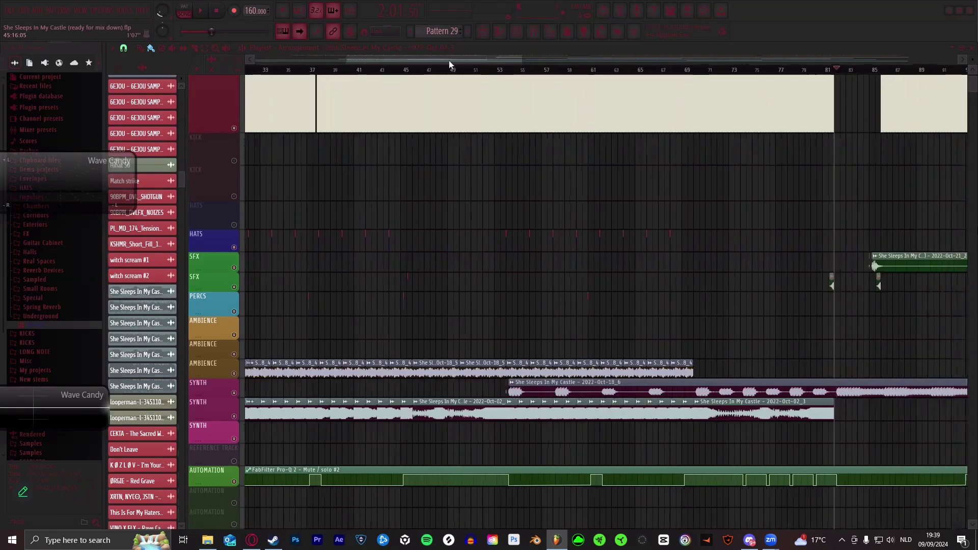
left_click_drag(448, 60, 503, 72)
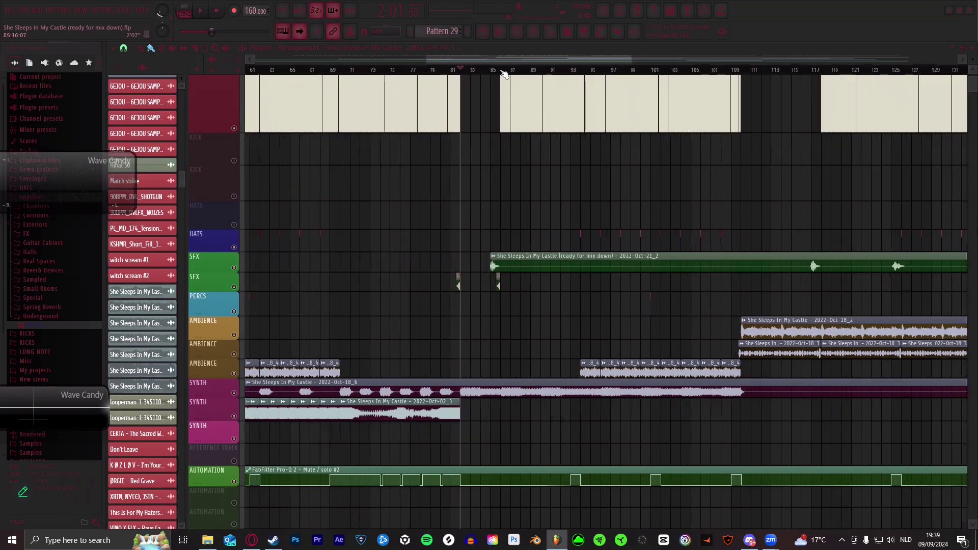
- Mark the section changes with the playhead, going through bars 86, 82 and 85 to bar 110
scroll(503, 73, "up", 5)
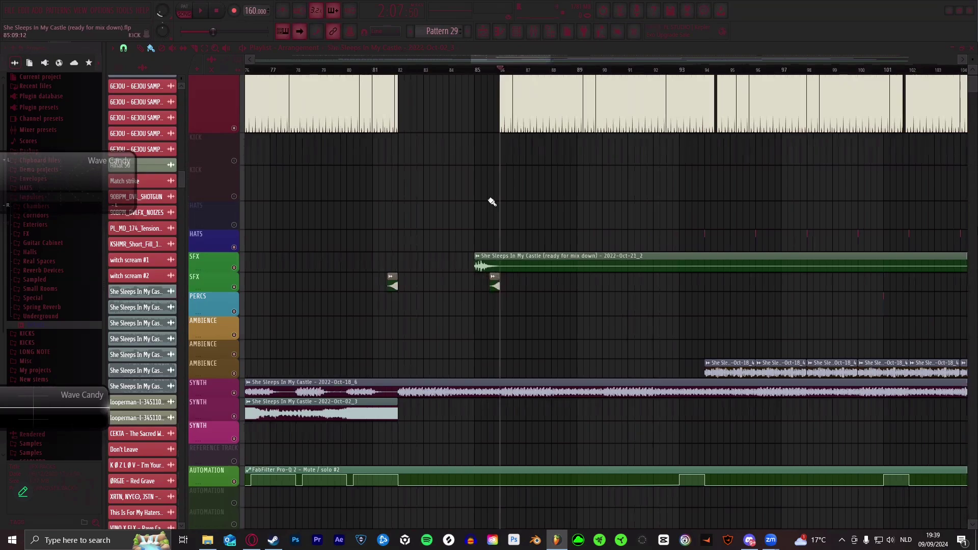
scroll(476, 70, "up", 3)
left_click(372, 71)
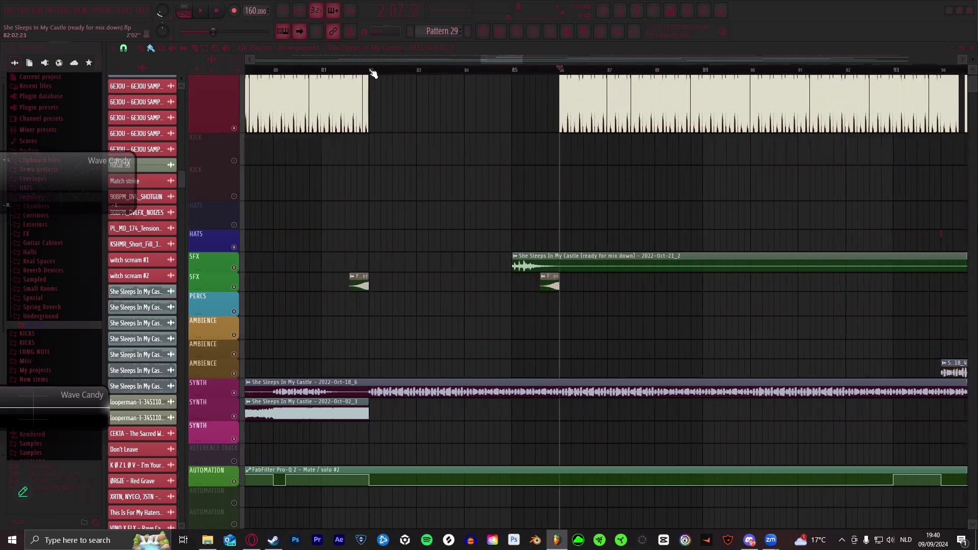
left_click(521, 72)
scroll(521, 72, "up", 1)
scroll(521, 72, "down", 3)
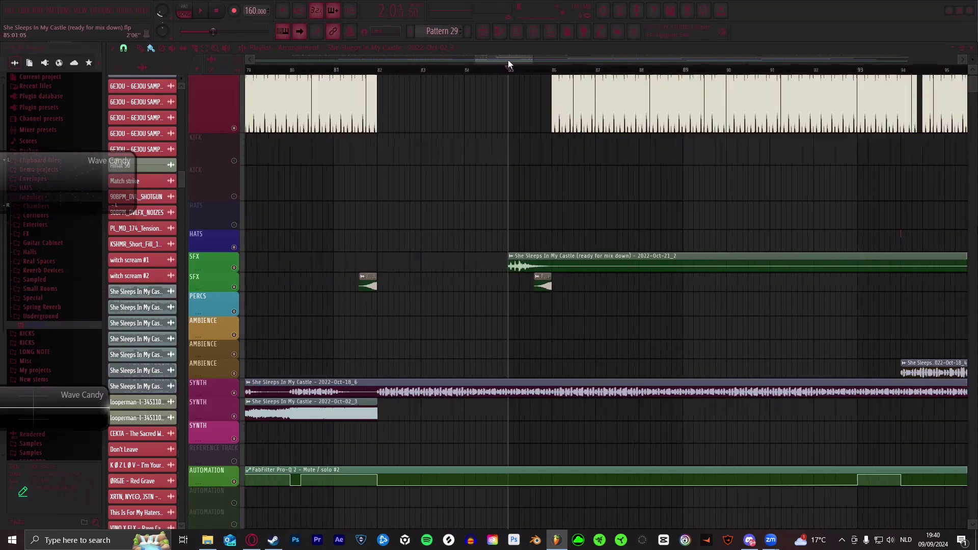
scroll(521, 70, "down", 5)
left_click(522, 71)
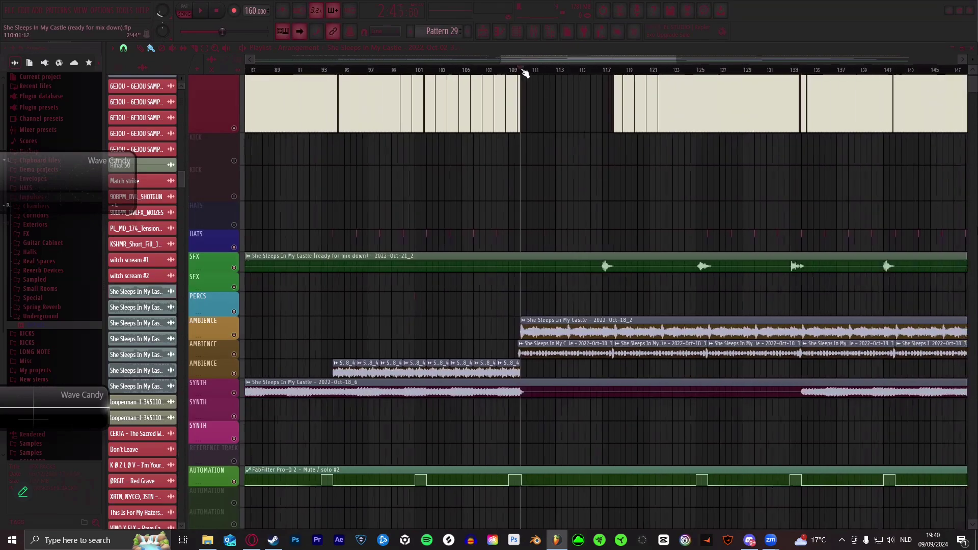
- Return the playhead to bar 1 and save the project
scroll(525, 71, "down", 2)
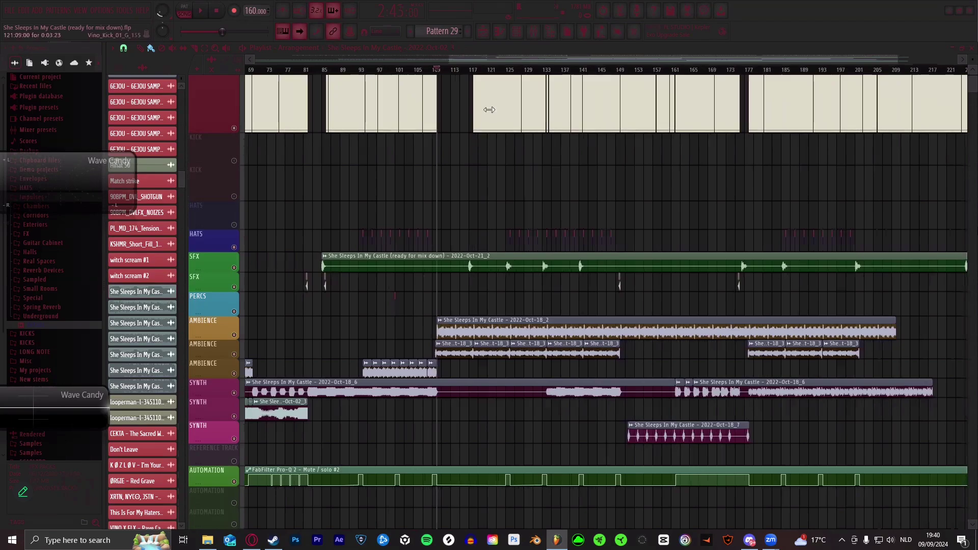
scroll(494, 71, "up", 2)
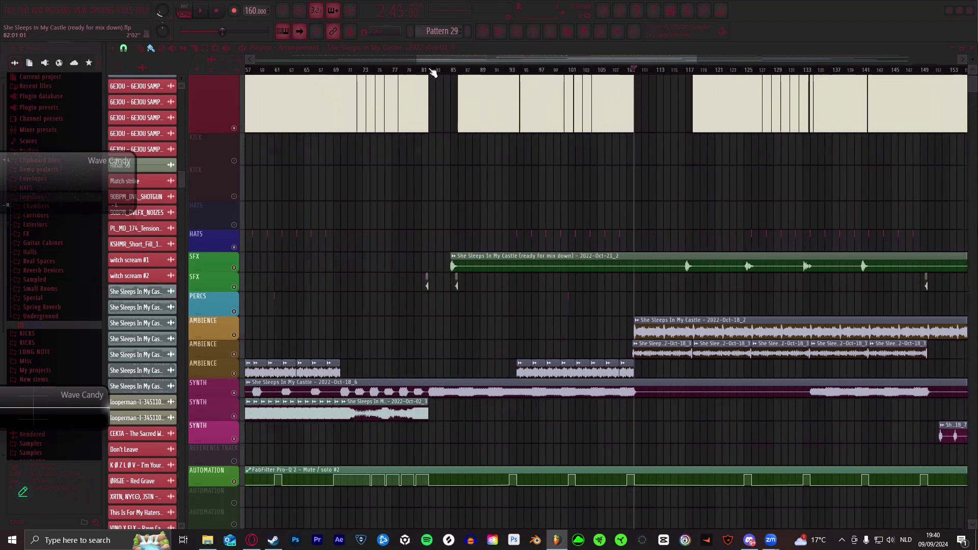
left_click_drag(423, 60, 291, 60)
scroll(277, 74, "up", 3)
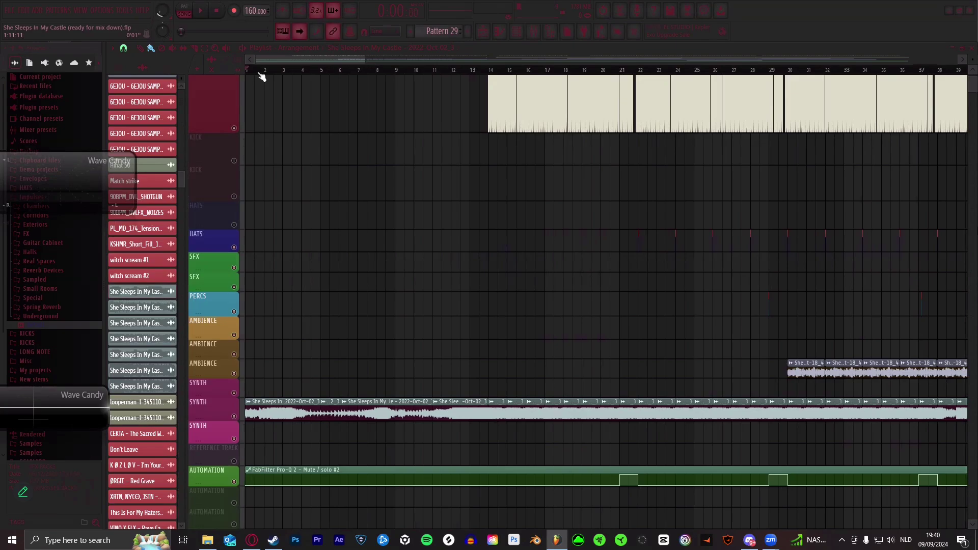
scroll(261, 76, "down", 2)
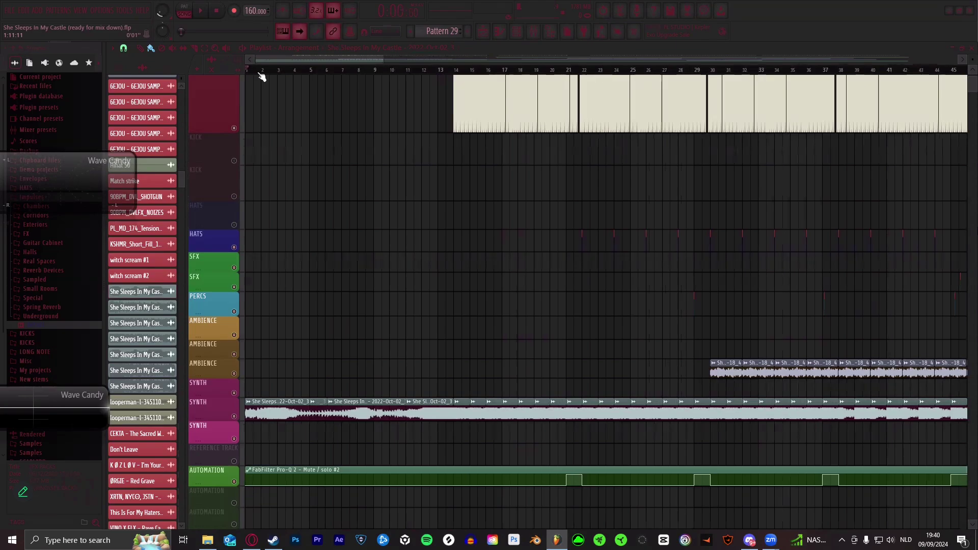
key("ctrl+s")
scroll(305, 72, "up", 5)
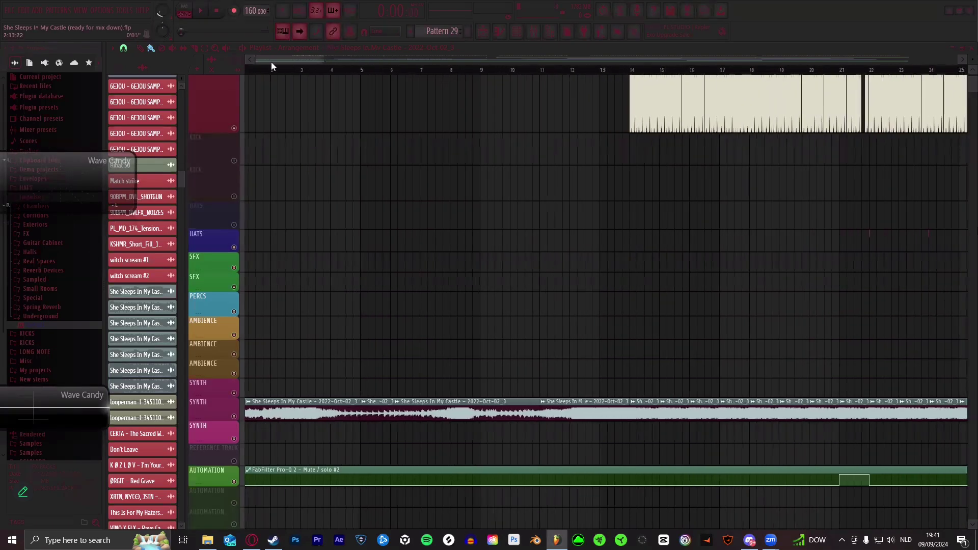
scroll(275, 72, "up", 1)
scroll(275, 72, "down", 1)
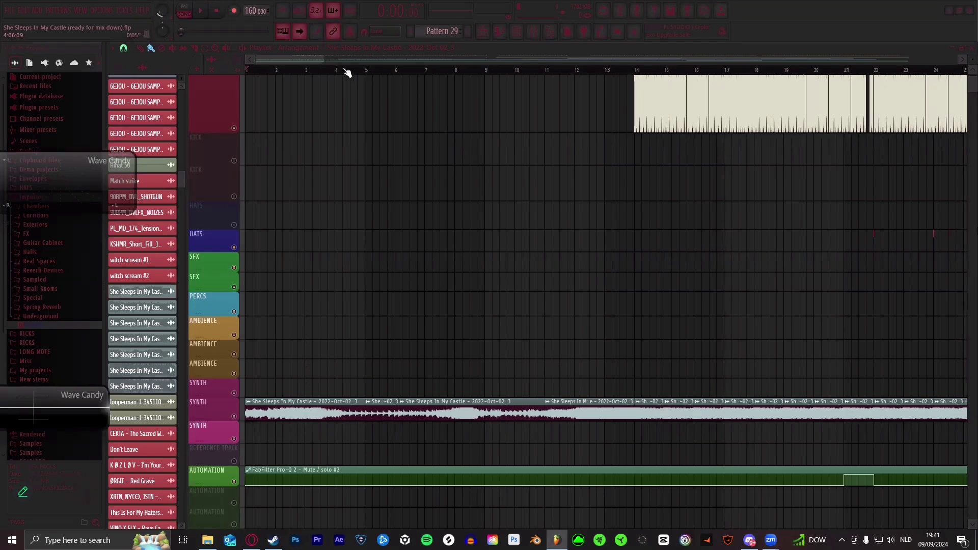
scroll(300, 72, "up", 1)
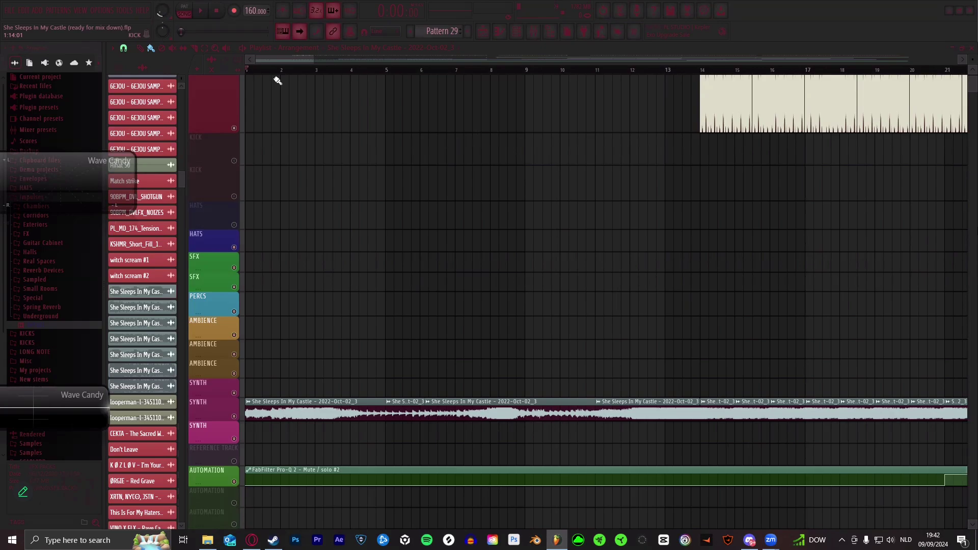
scroll(286, 61, "down", 2)
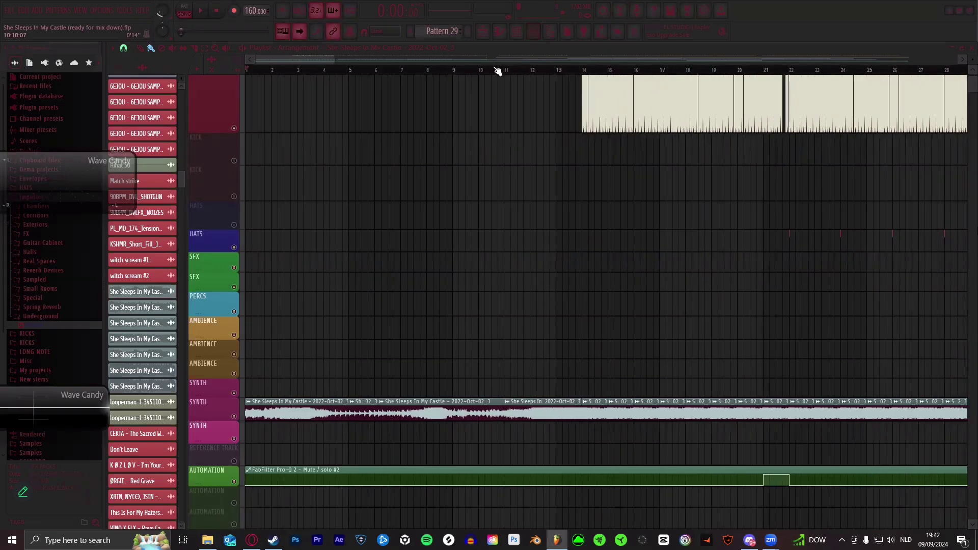
scroll(436, 74, "down", 1)
scroll(315, 67, "up", 1)
scroll(315, 71, "up", 1)
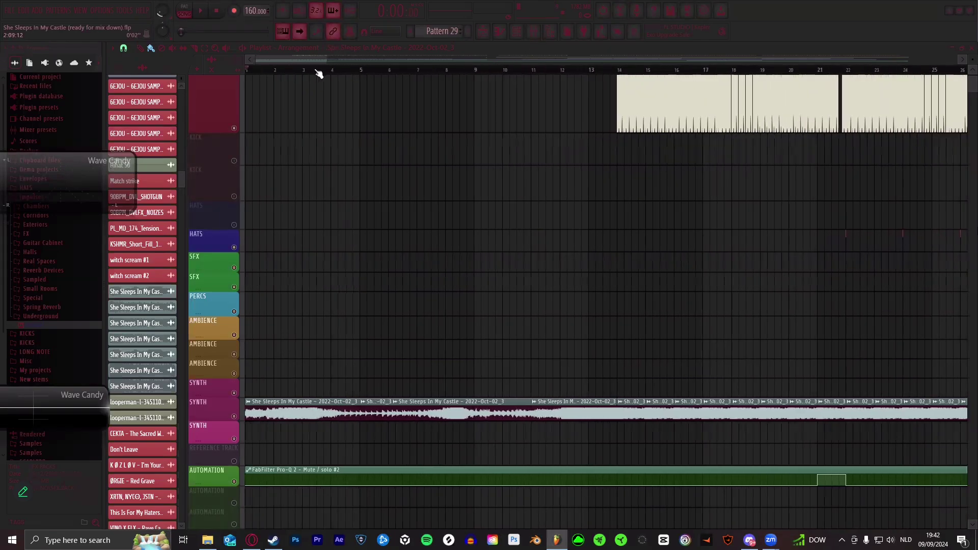
- Move the playhead between bars 1, 5 and 9 to point out the intro's four-bar sections, finishing at bar 1
left_click(362, 72)
left_click(478, 72)
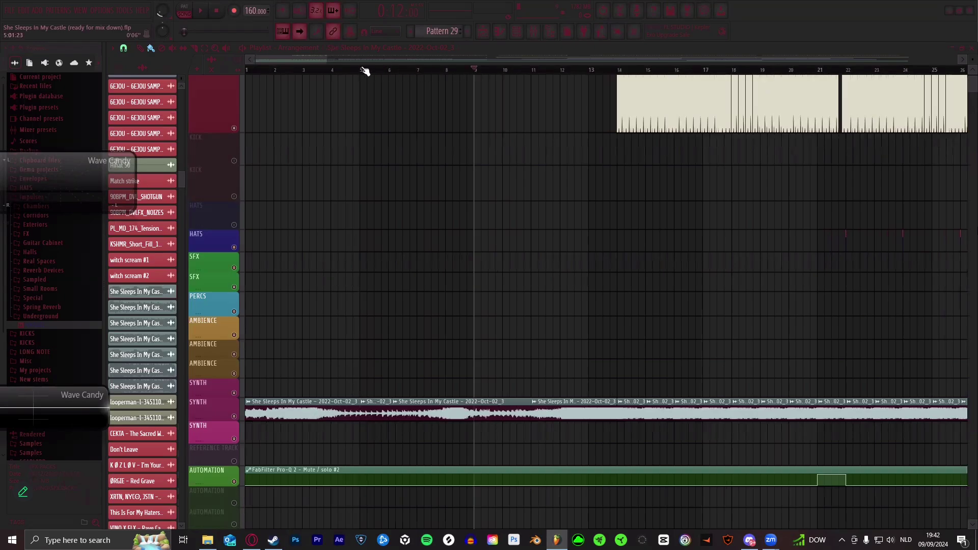
left_click(361, 71)
left_click(275, 72)
left_click(258, 72)
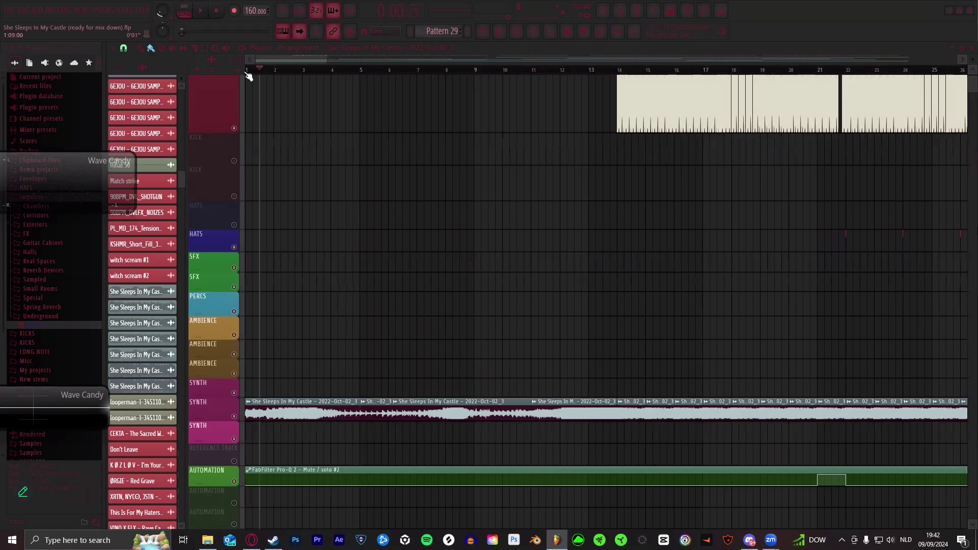
left_click(247, 72)
left_click(362, 71)
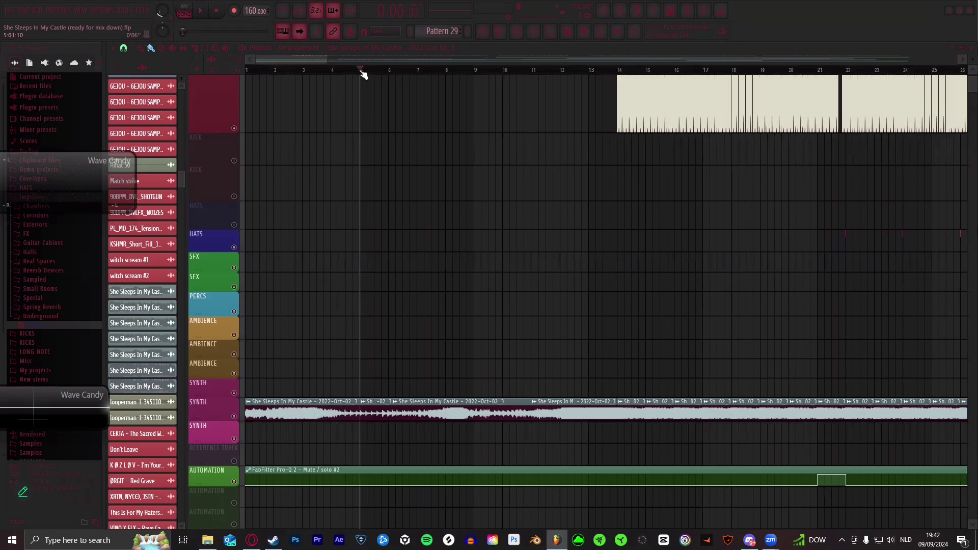
left_click(279, 72)
left_click(266, 72)
left_click(246, 72)
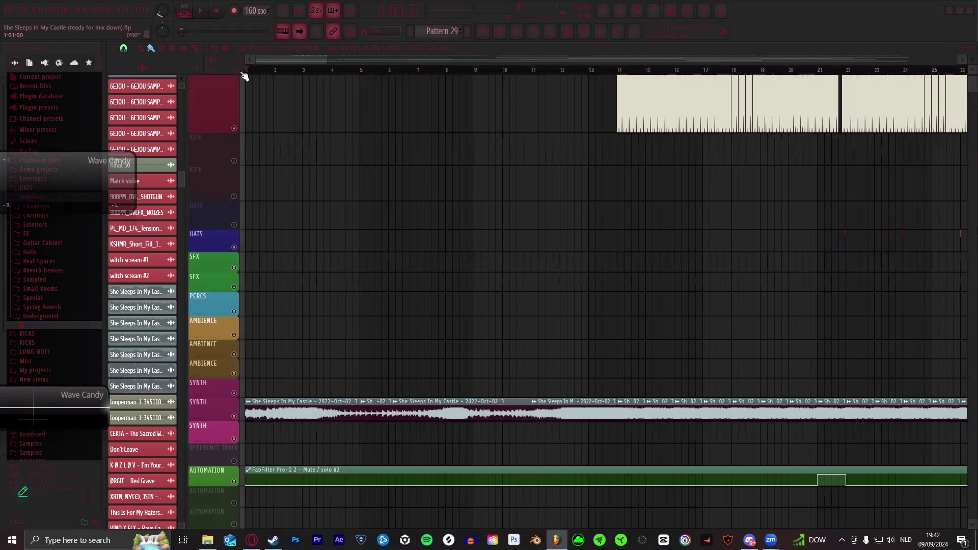
- Open the Technol HN1 #3 instrument to view its controls, then return to the arrangement
left_click(534, 31)
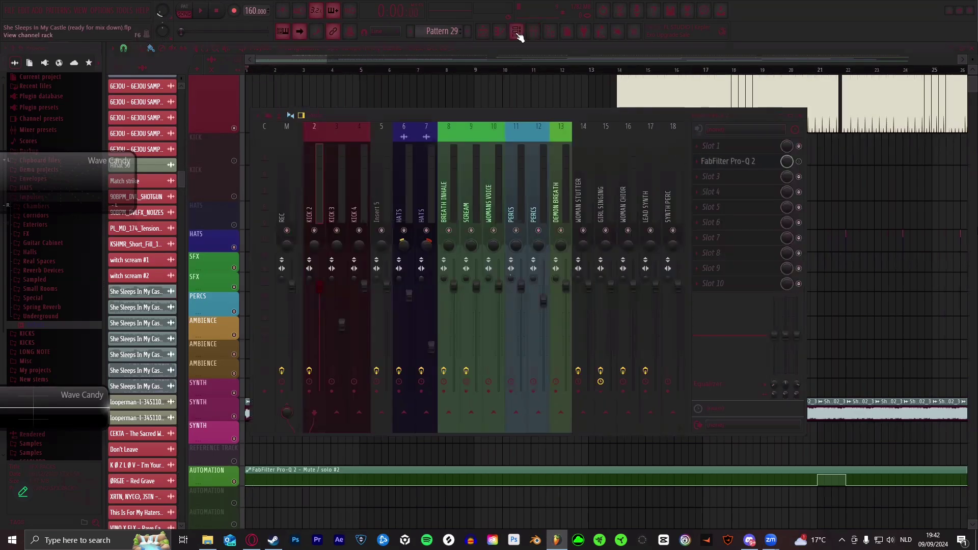
left_click(516, 31)
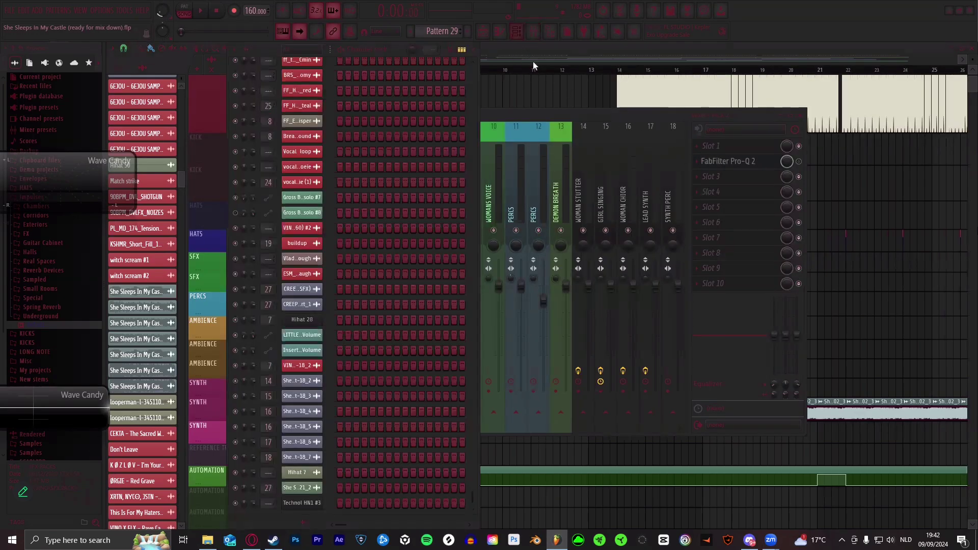
left_click(307, 503)
left_click(309, 504)
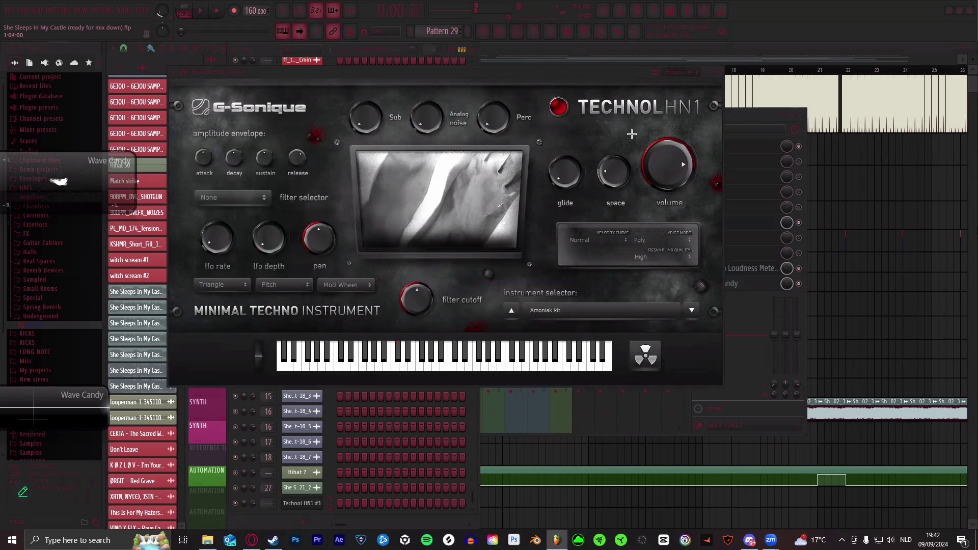
left_click(639, 49)
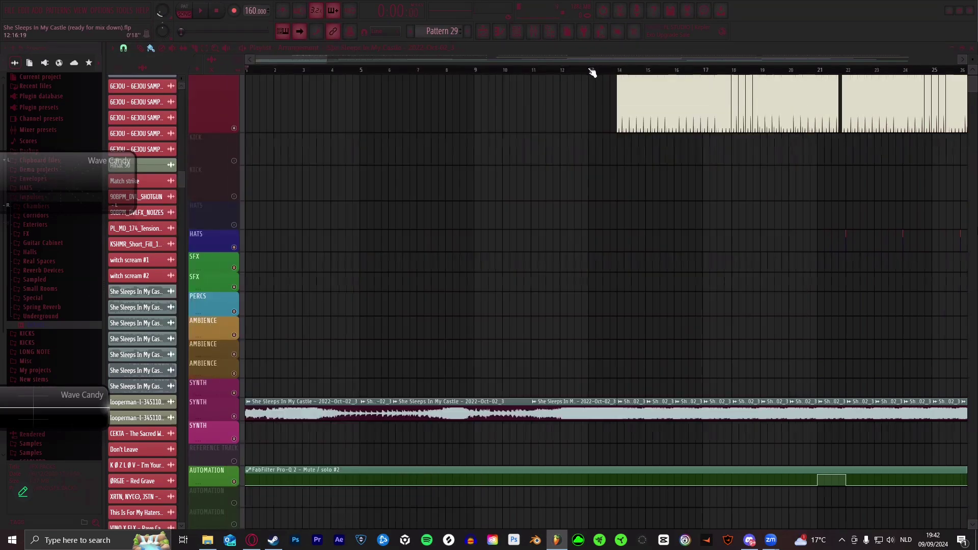
- Place the playhead at bar 13, one bar before the kicks enter
left_click_drag(591, 72, 563, 72)
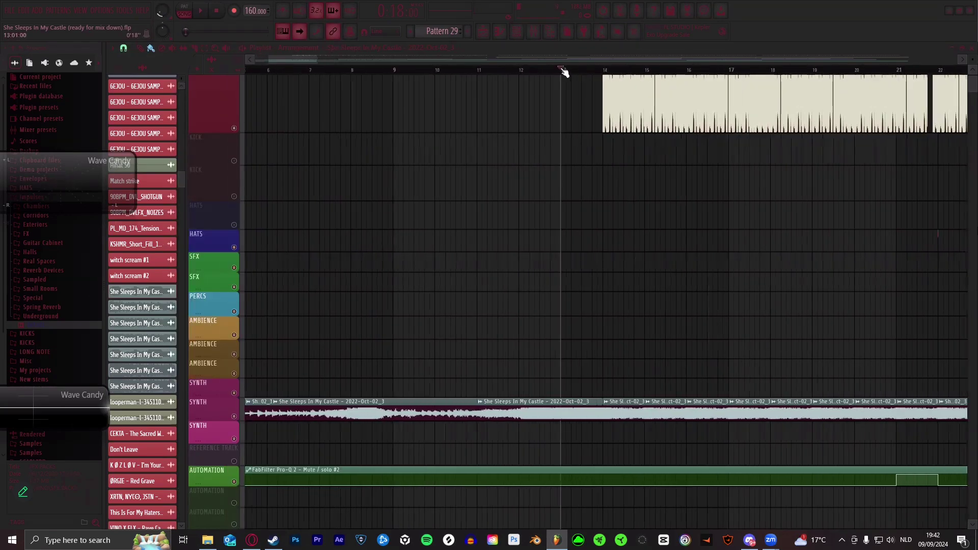
scroll(564, 72, "down", 4)
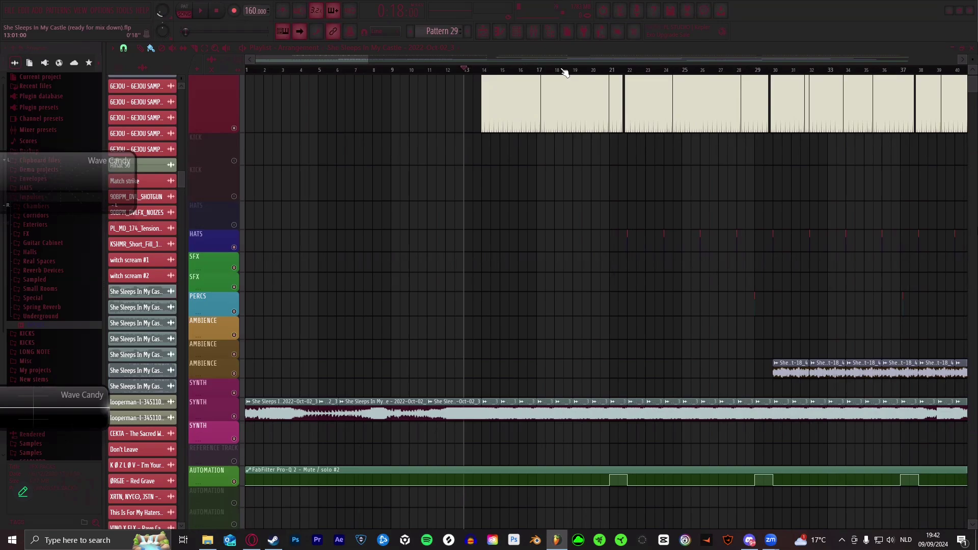
- Place the playhead at the kick break near the end of bar 29
scroll(476, 69, "down", 4)
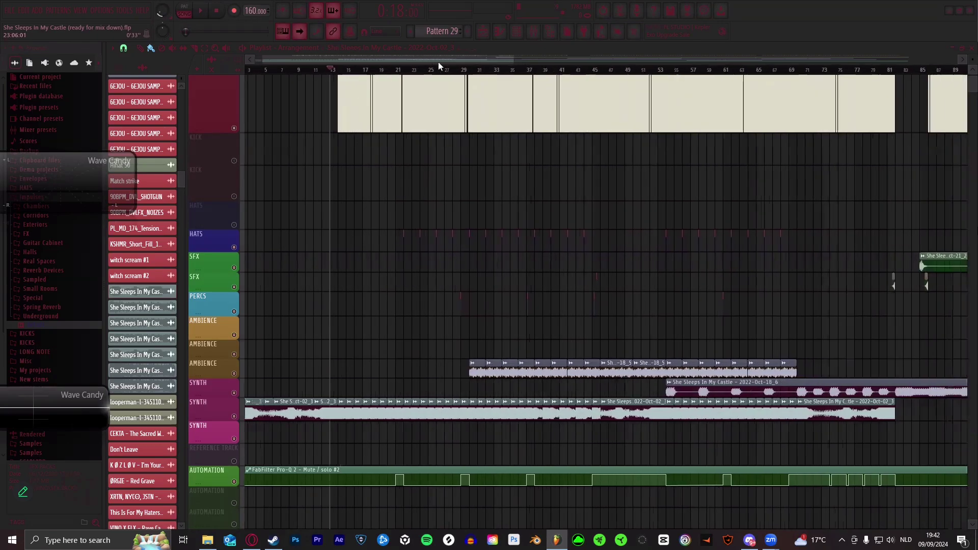
scroll(459, 68, "up", 6)
left_click(469, 71)
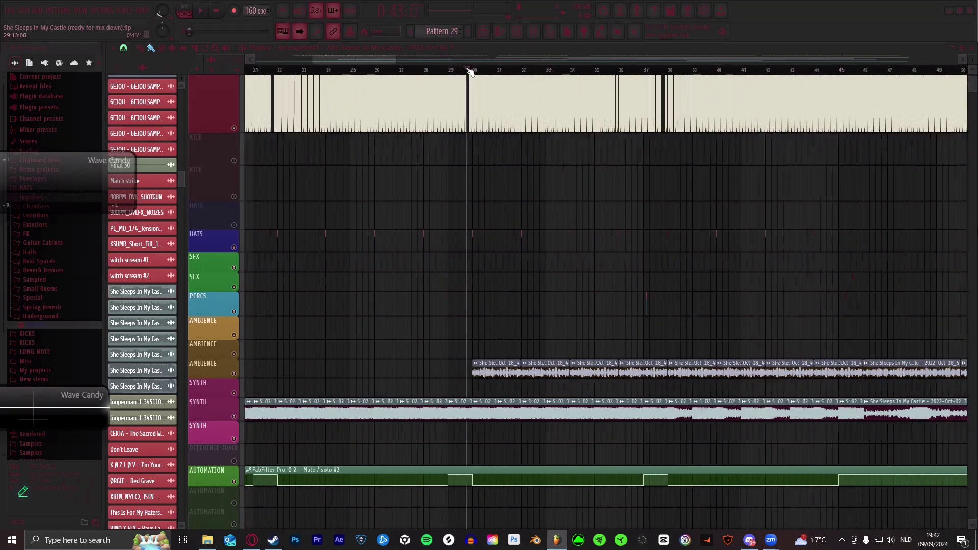
scroll(469, 71, "up", 6)
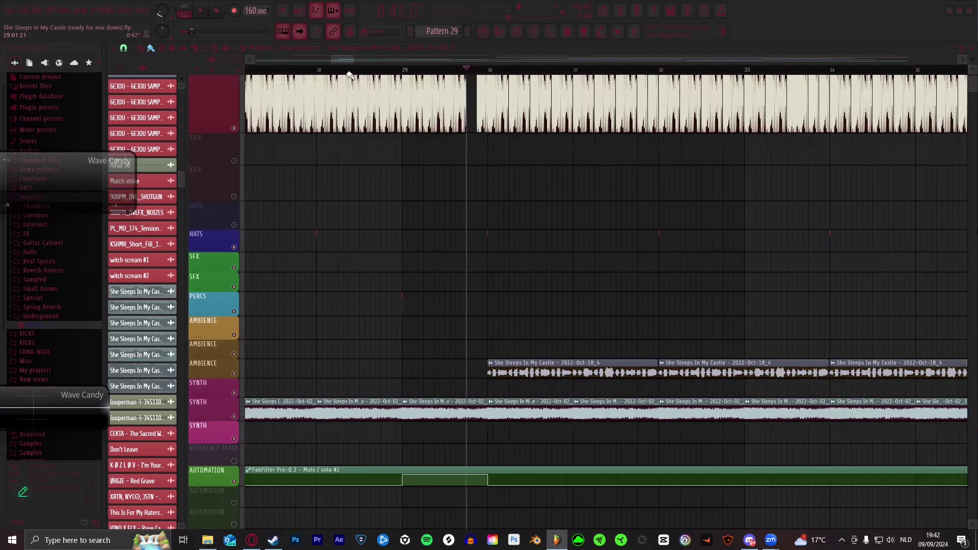
- Open the recent project JANE (vino edit), discarding the changes to the current project
left_click(30, 29)
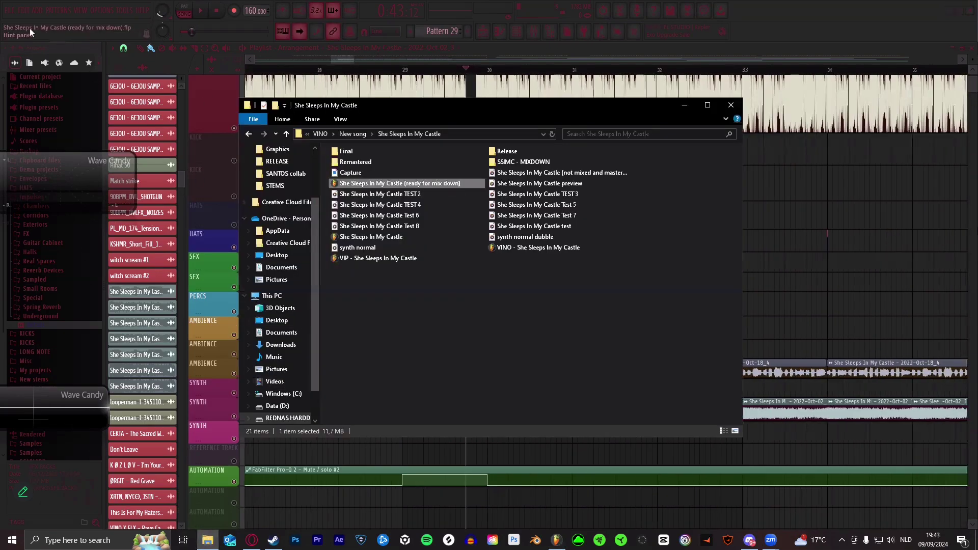
left_click(9, 10)
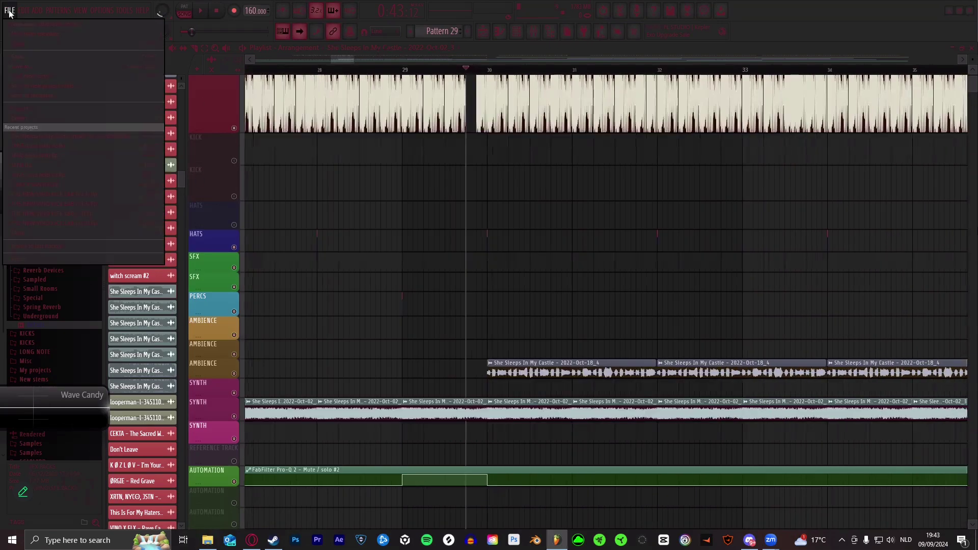
left_click(35, 165)
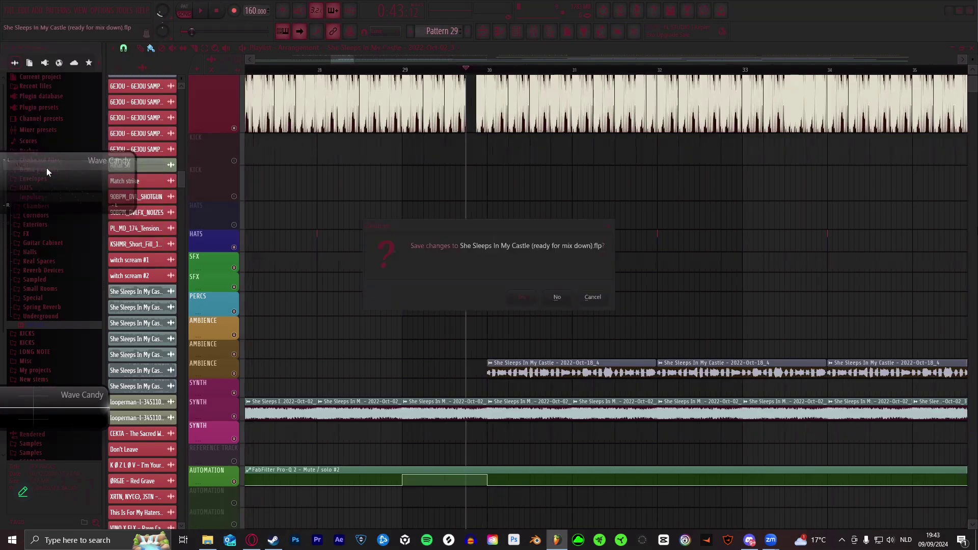
left_click(557, 299)
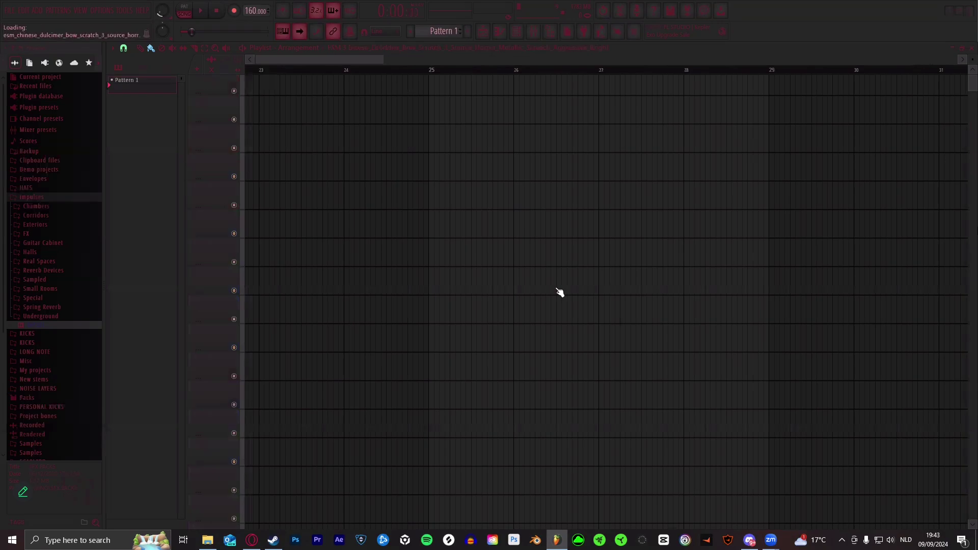
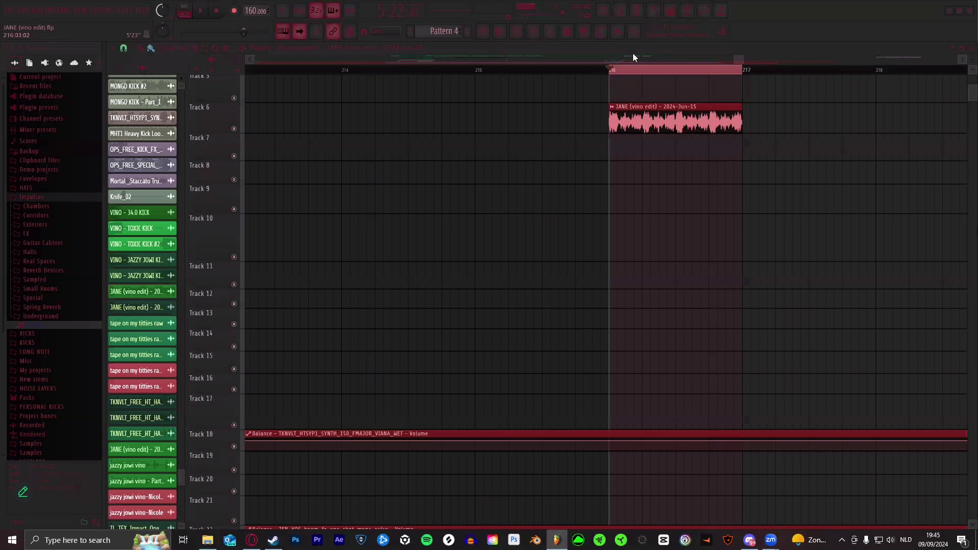
- Play the recorded JANE (vino edit) clip on Track 6 at bar 216 and view its effect chain in the mixer
scroll(626, 72, "up", 5)
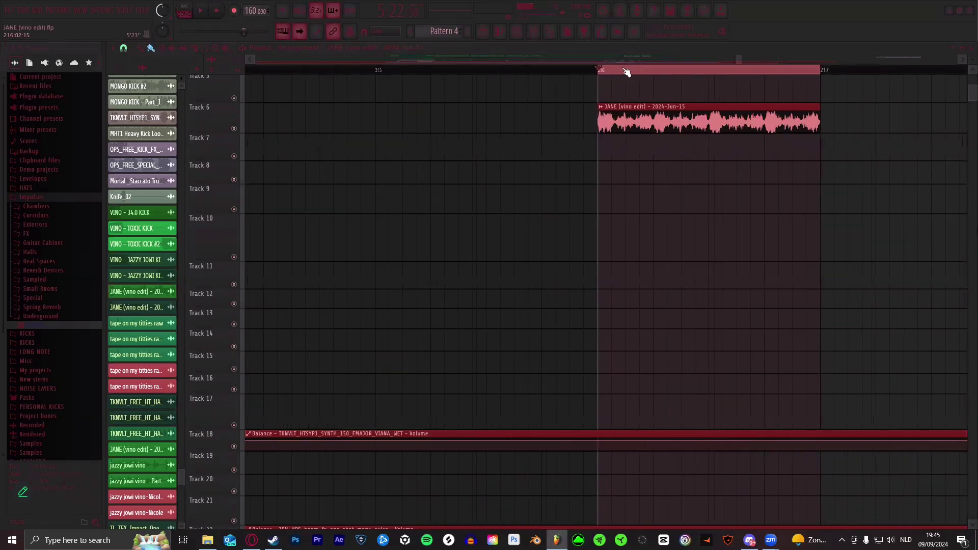
left_click(200, 11)
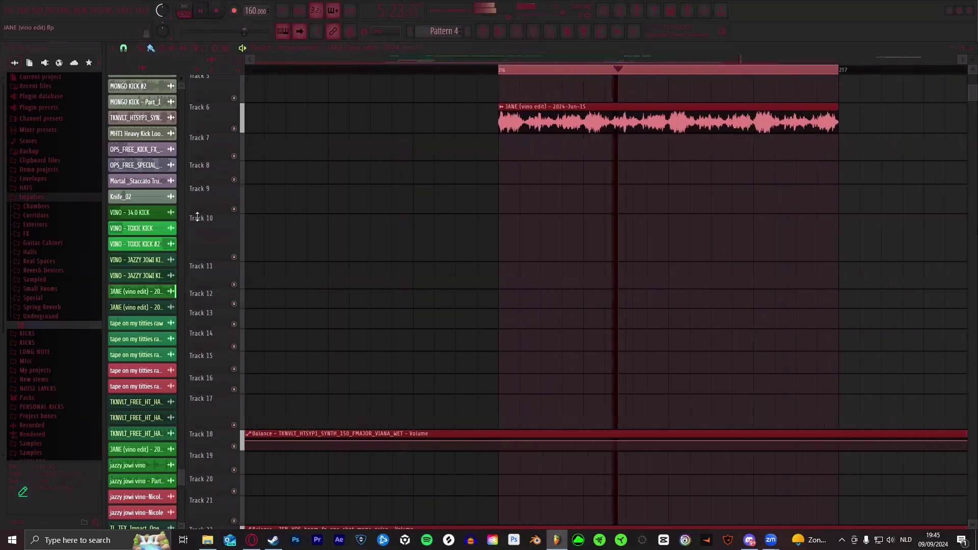
key("space")
scroll(625, 59, "right", 2)
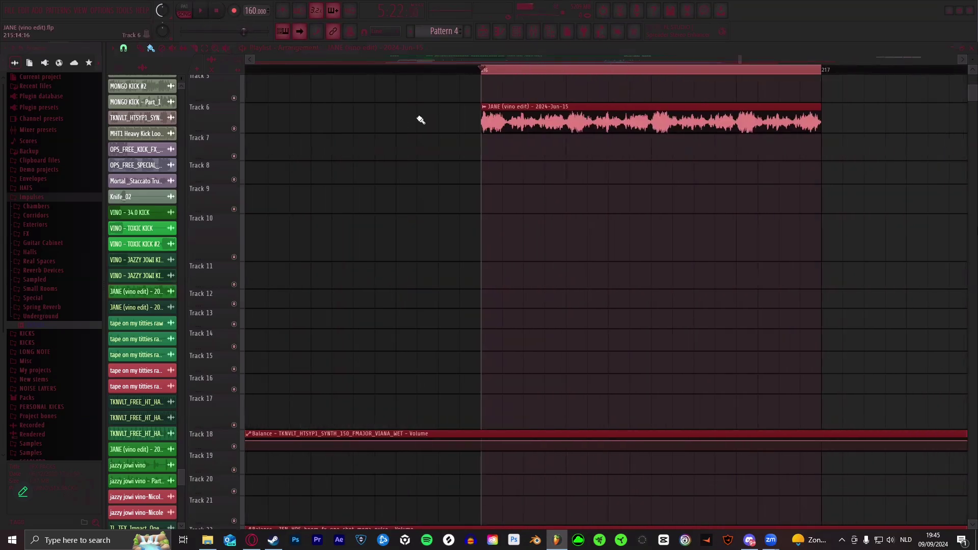
left_click(533, 31)
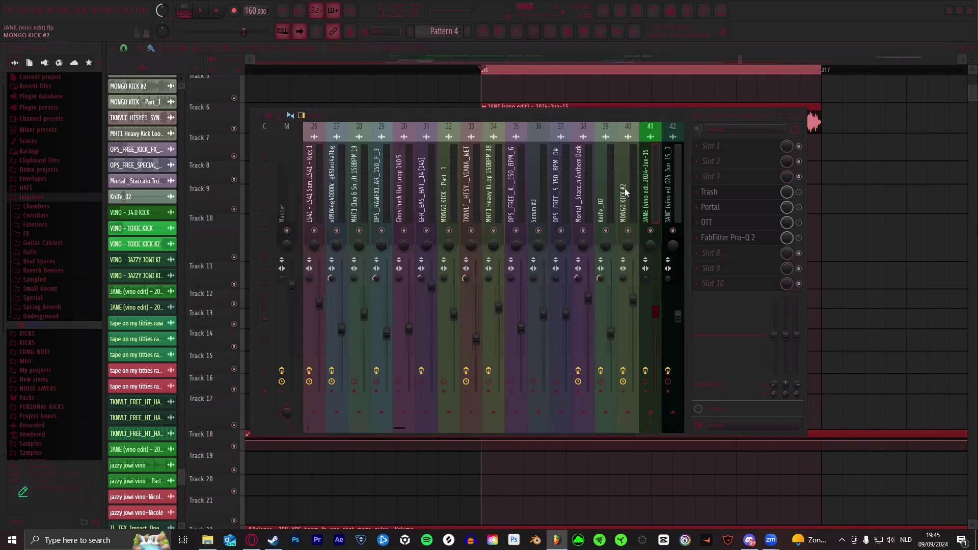
left_click(641, 49)
- Listen to the looped one-bar JANE (vino edit) clip once more and stop playback
scroll(619, 72, "up", 2)
scroll(618, 73, "up", 1)
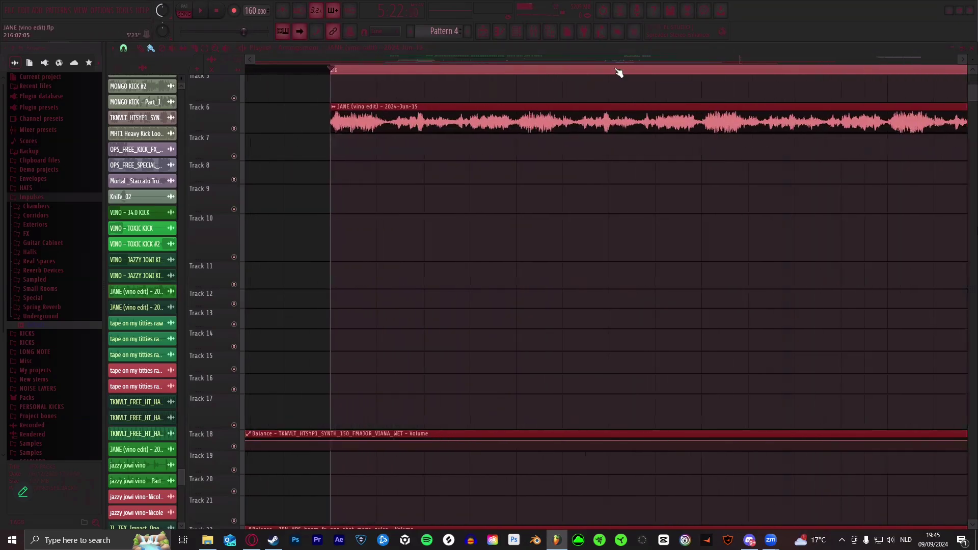
scroll(619, 72, "down", 1)
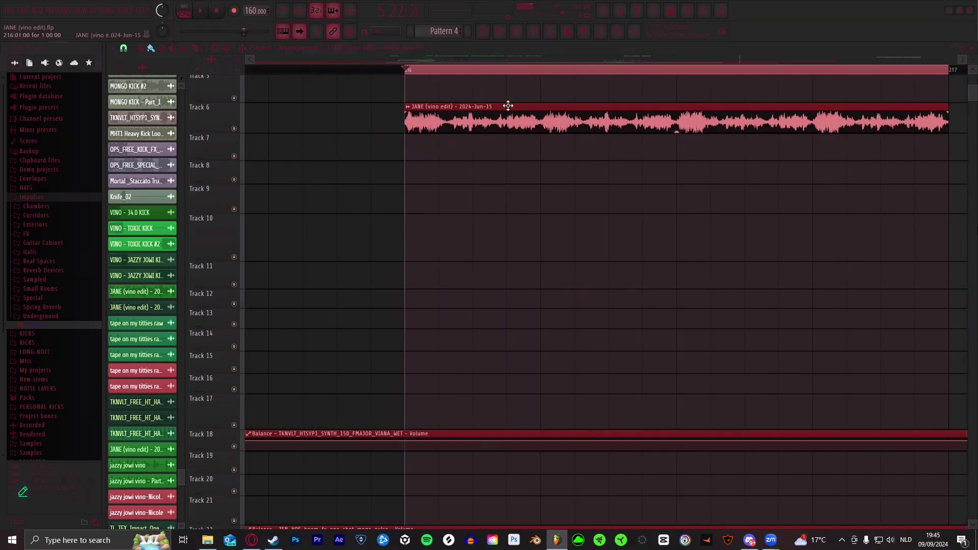
key("space")
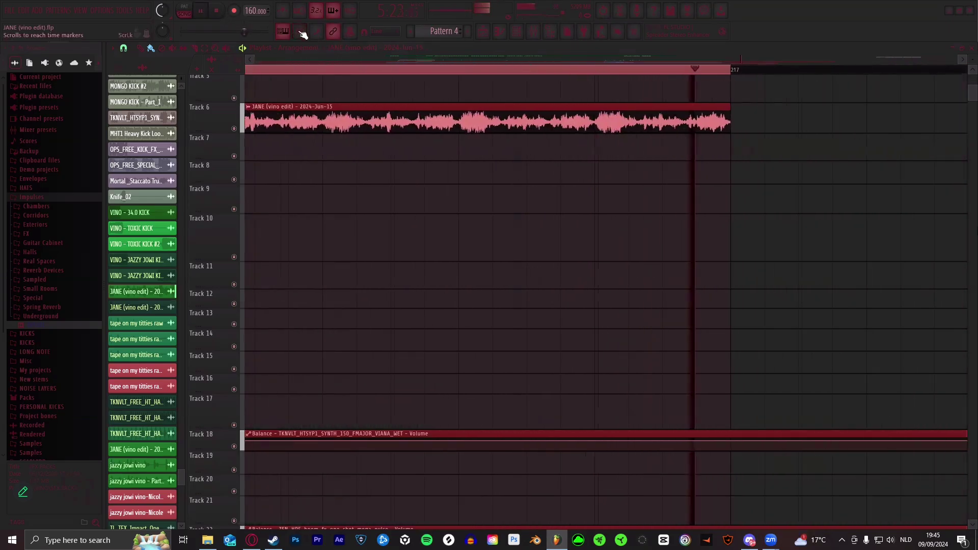
scroll(500, 62, "up", 3)
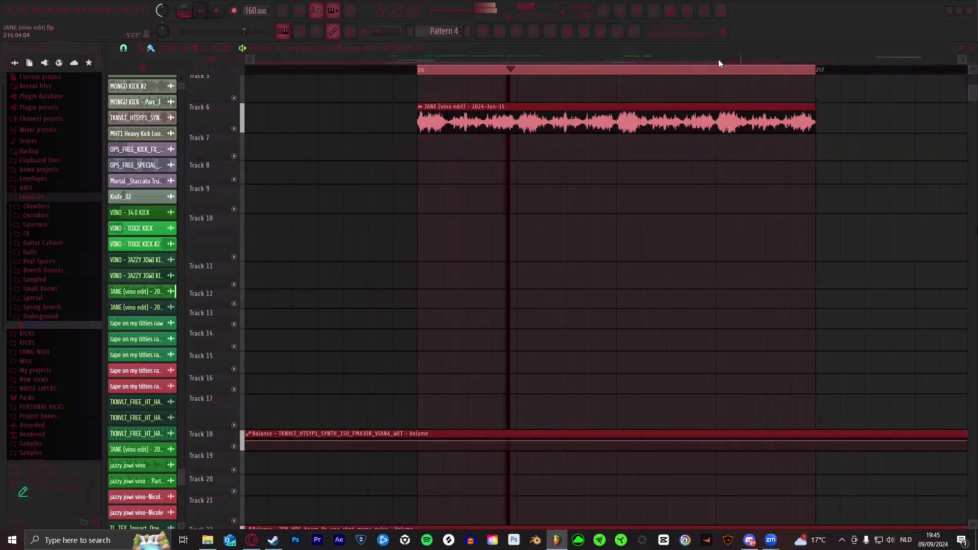
left_click(202, 16)
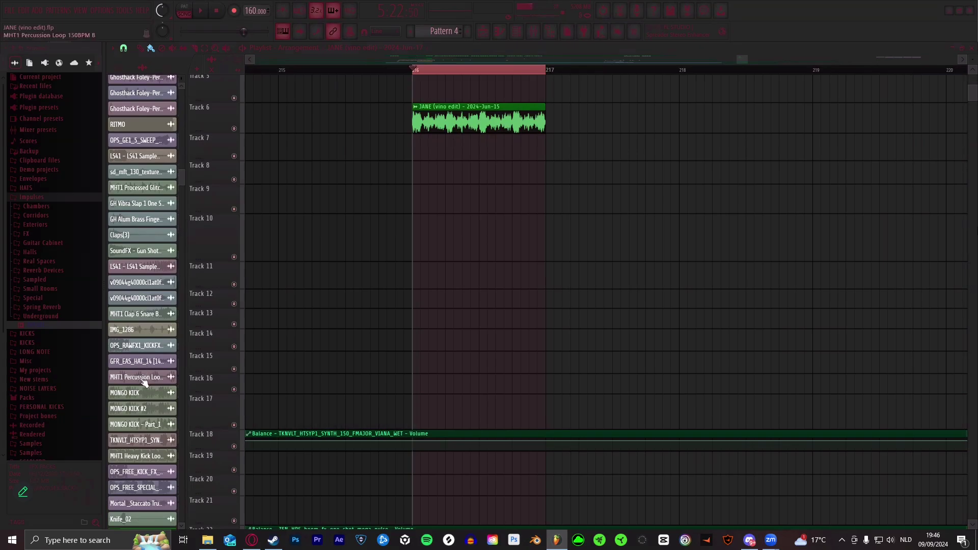
- Try the GFR_EAS_HAT_14 sample on Track 12 at bar 216 and review the mixer tracks
left_click_drag(154, 361, 433, 299)
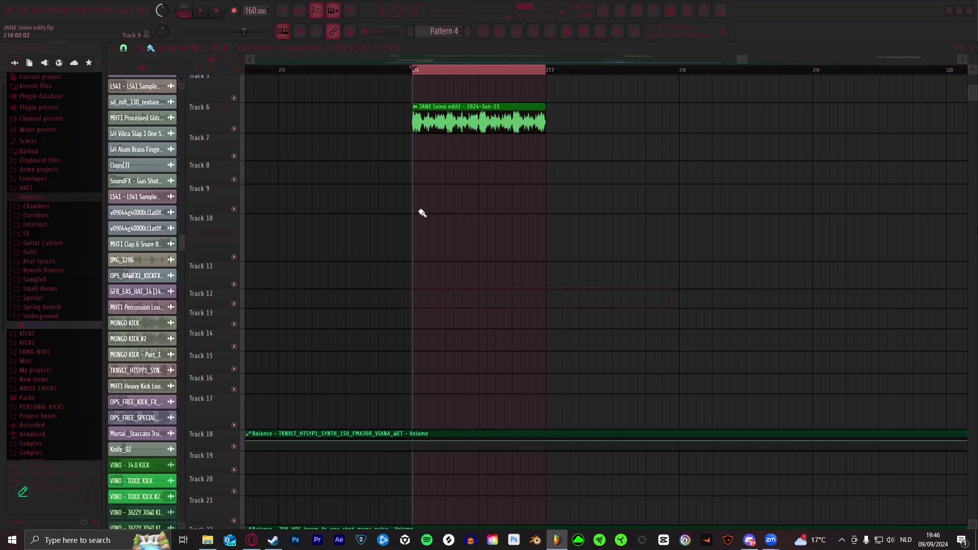
left_click(533, 32)
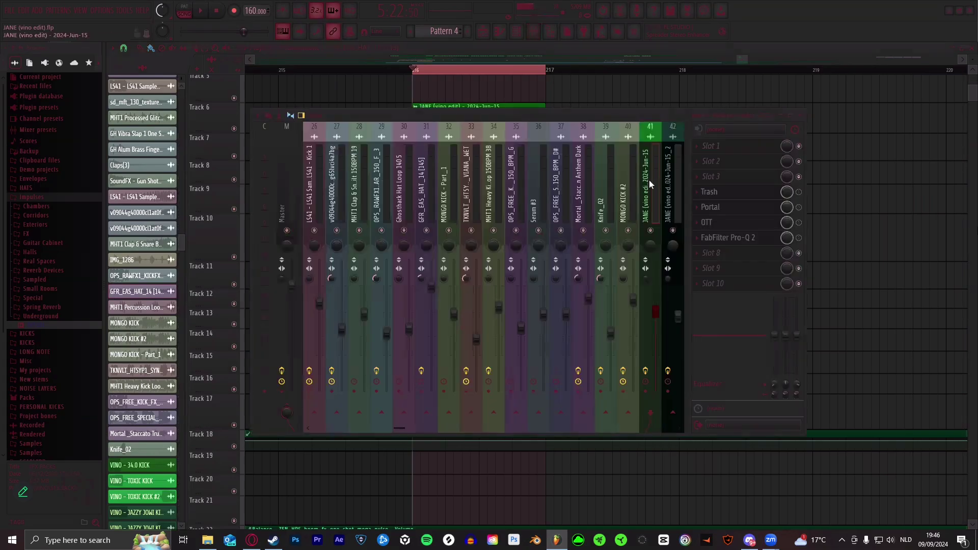
left_click(533, 32)
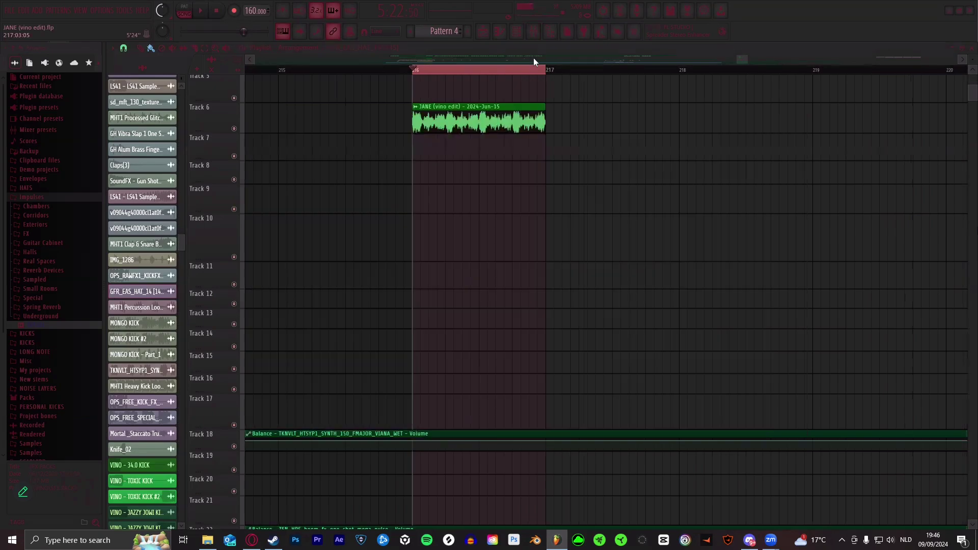
- Check the Claps(3) sample's channel settings and place the sample on Track 7 at the start of bar 216
scroll(418, 70, "up", 1)
scroll(418, 70, "up", 1)
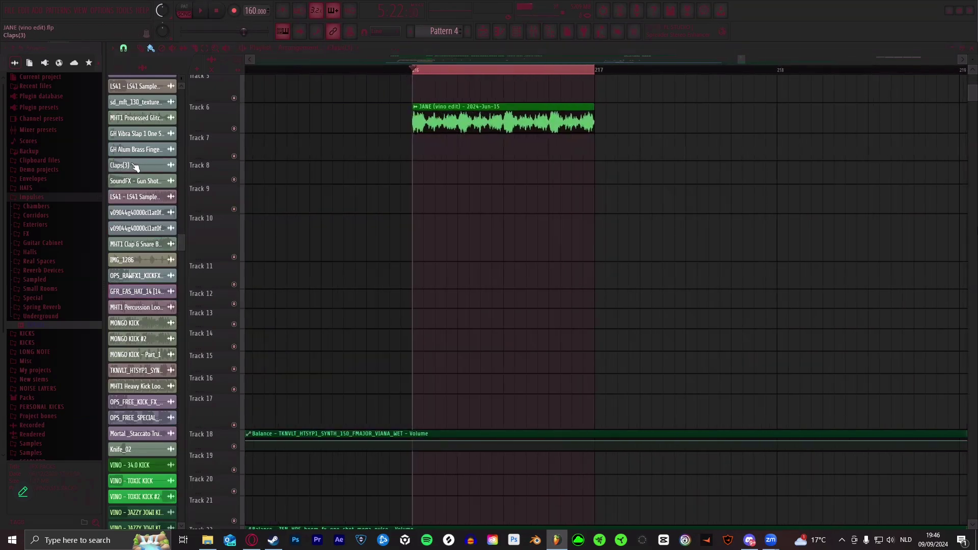
left_click(135, 166)
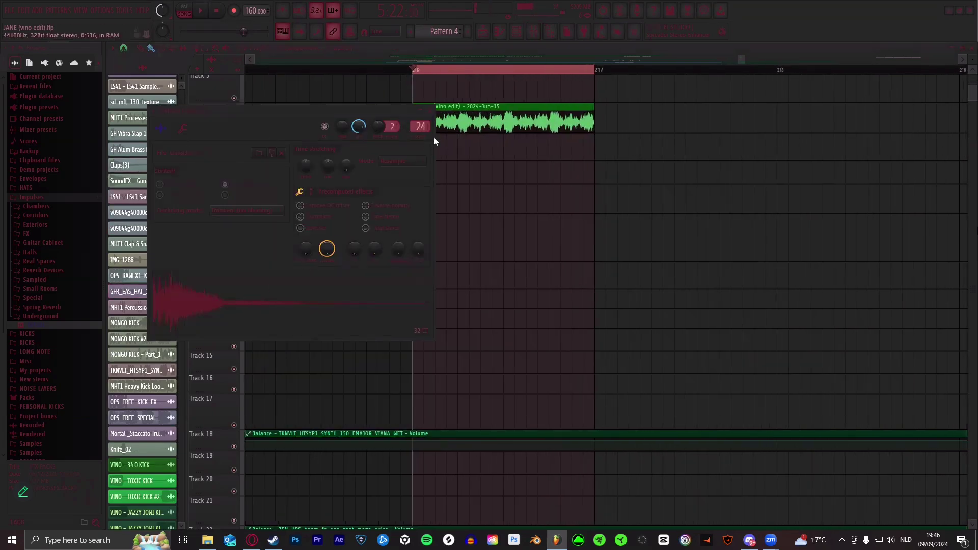
left_click(431, 111)
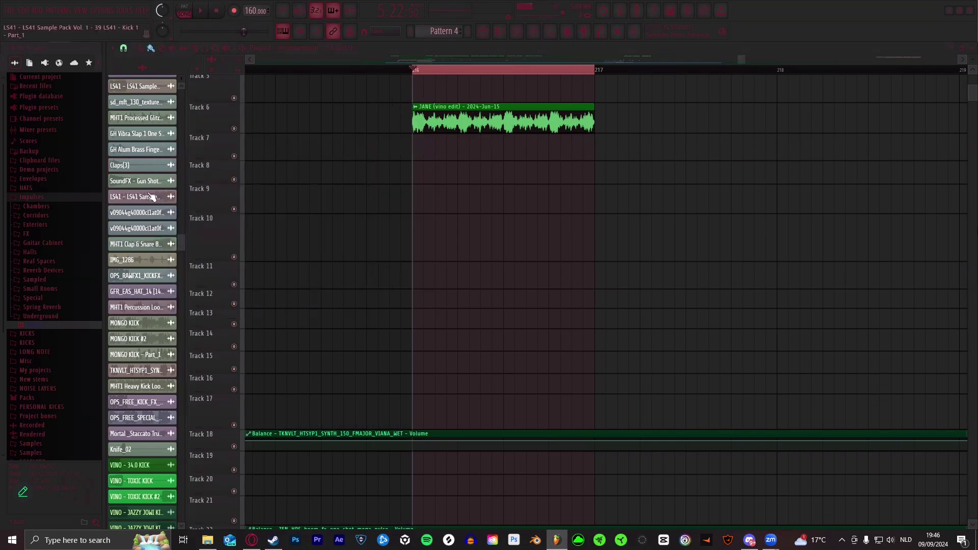
left_click_drag(134, 166, 459, 138)
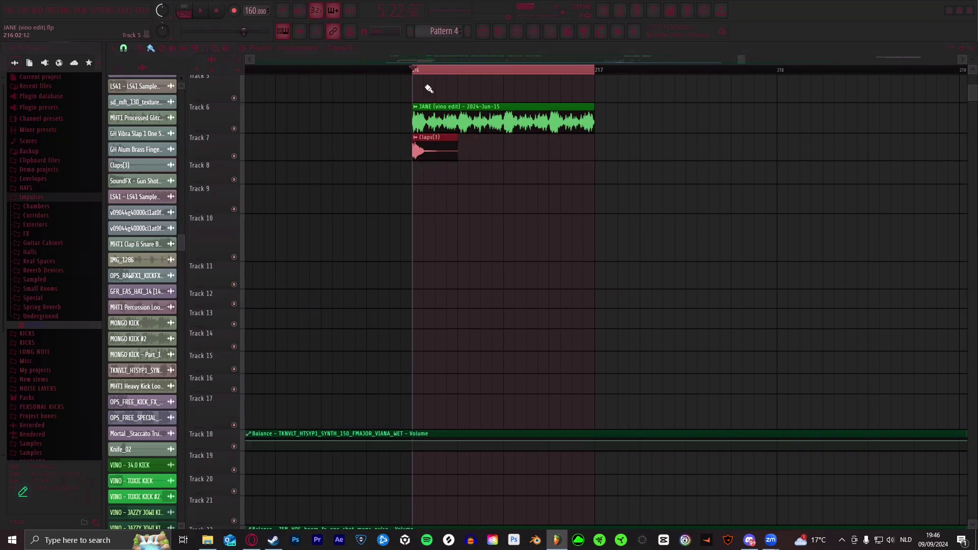
- Mute Track 6 and route the Claps(3) sample to mixer track 41, the one used by the JANE clip
scroll(427, 74, "up", 2)
scroll(426, 74, "down", 1)
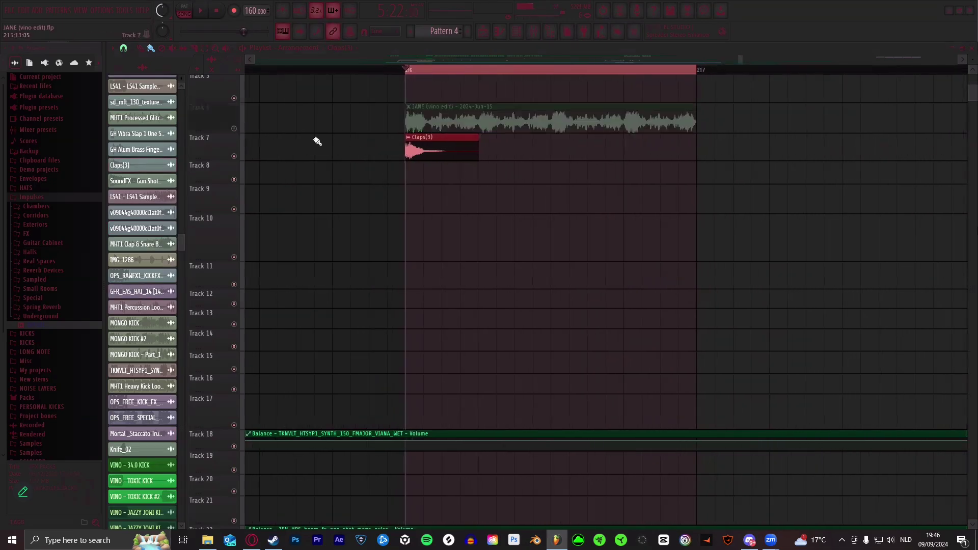
double_click(413, 145)
double_click(441, 116)
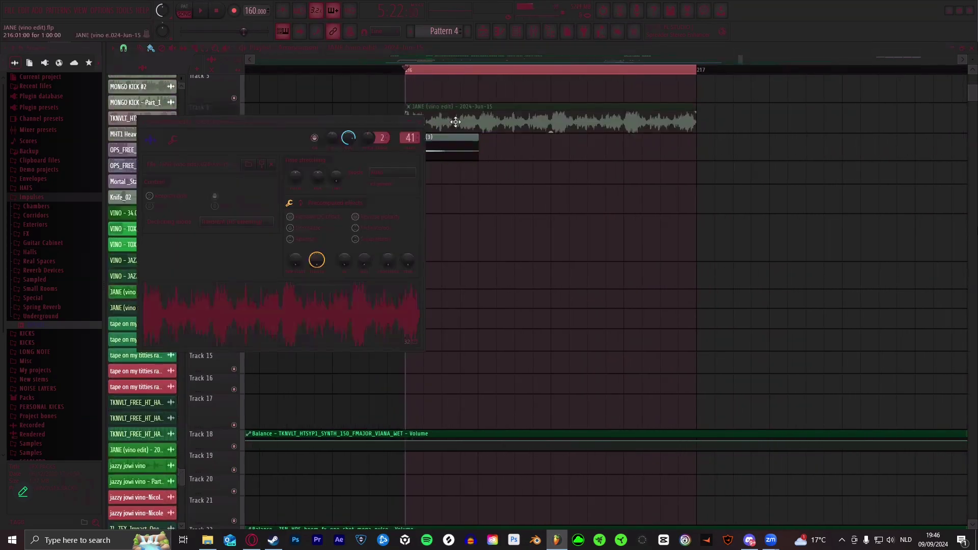
double_click(430, 145)
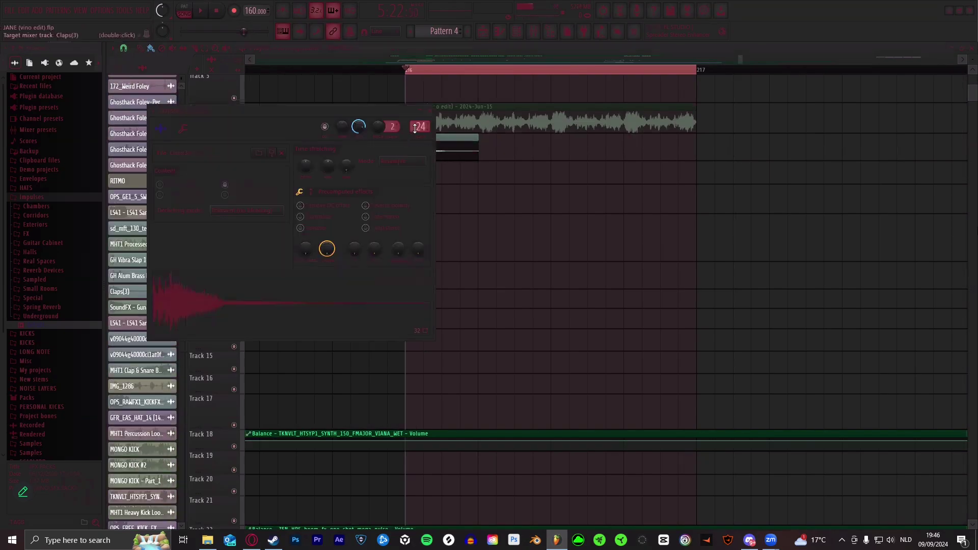
scroll(416, 128, "down", 11)
left_click(376, 96)
- Play the clap and toggle Trash, Portal, OTT and FabFilter Pro-Q 2 one by one on mixer track 41
key("space")
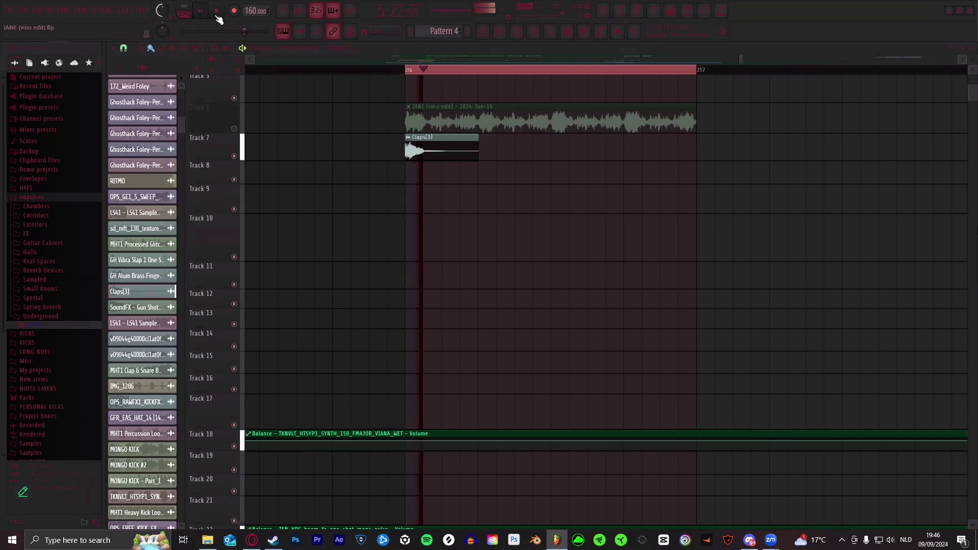
left_click(536, 34)
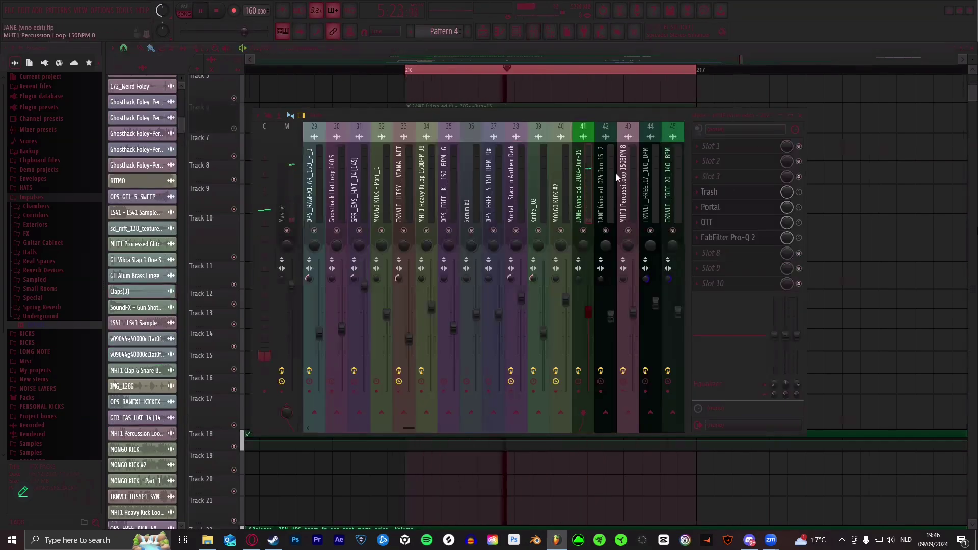
left_click(799, 192)
left_click(799, 208)
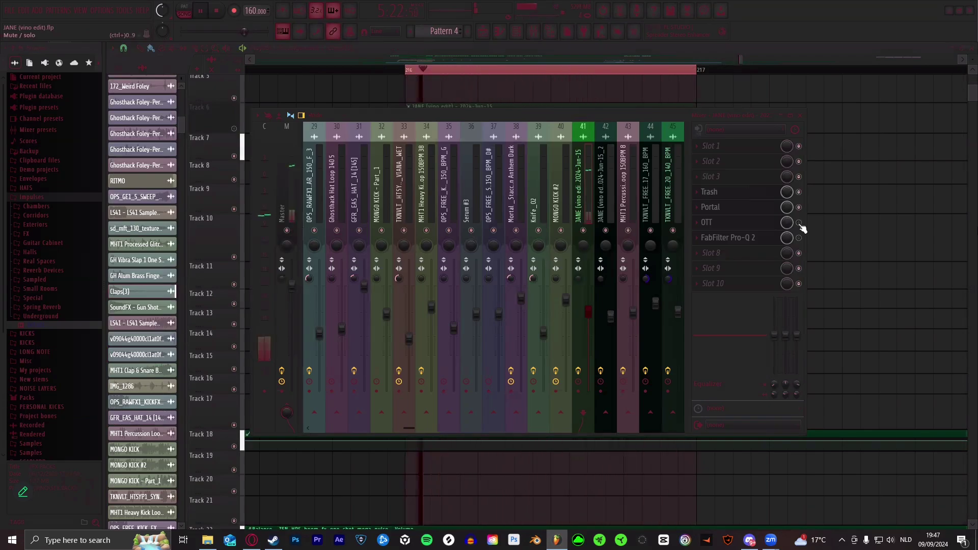
left_click(798, 222)
left_click(799, 237)
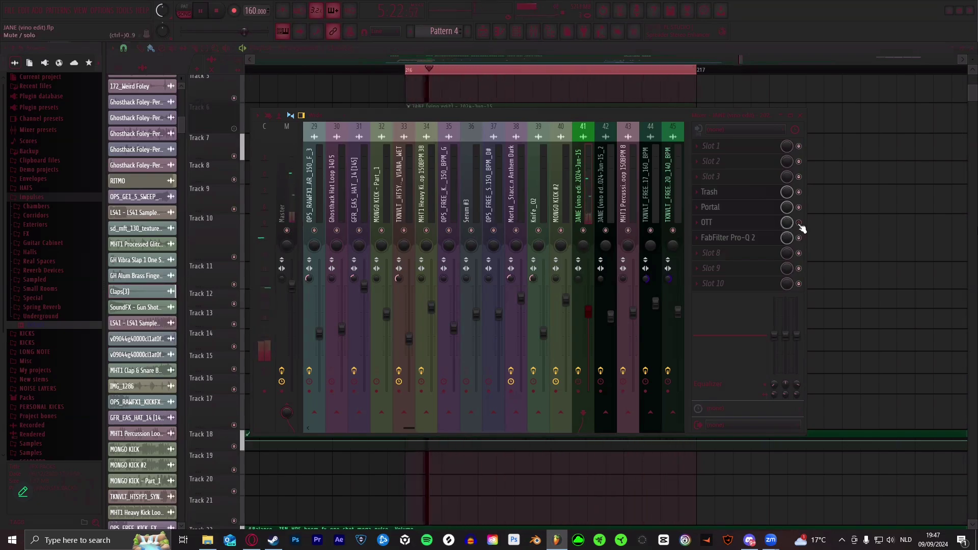
- View the Portal effect with its Beneath the Foof preset on mixer track 41, and return to the mixer
key("F9")
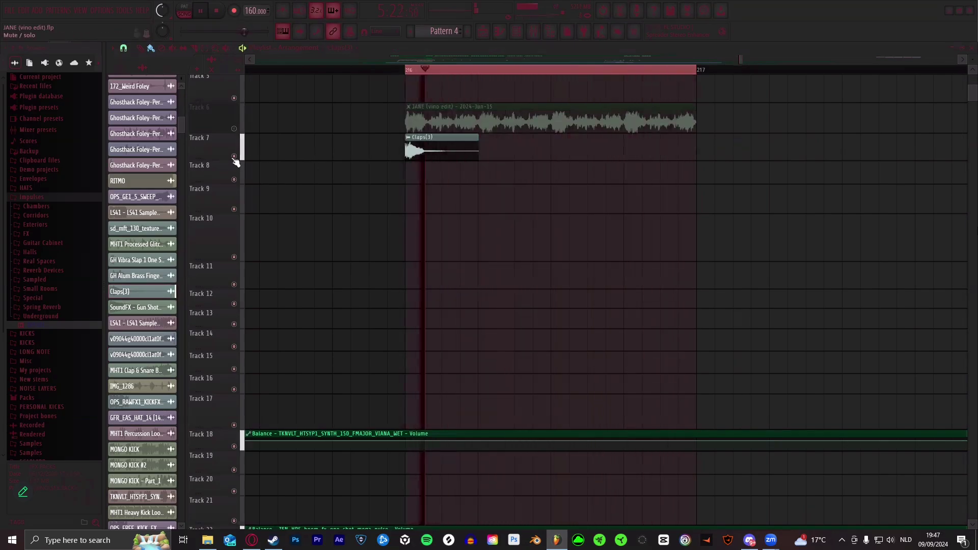
key("F9")
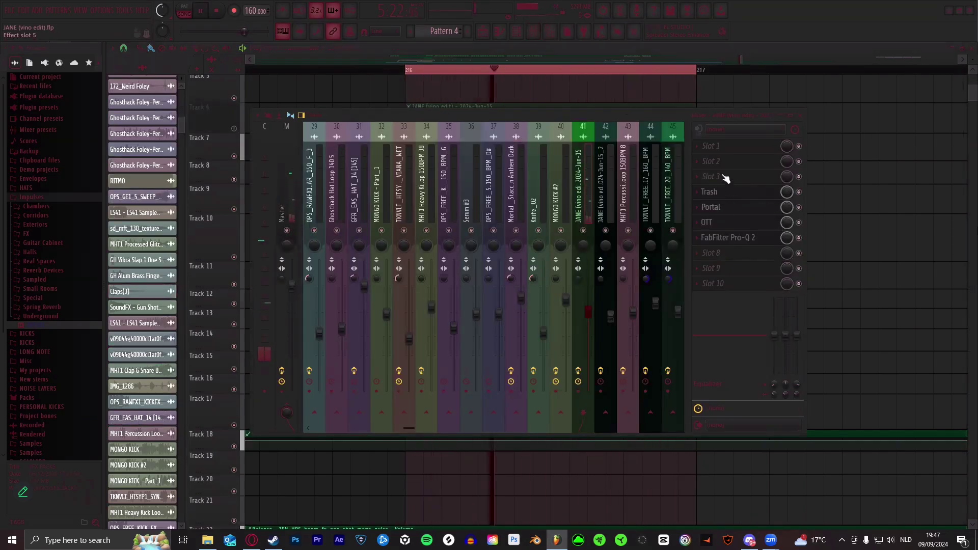
left_click(724, 207)
left_click_drag(596, 153, 591, 89)
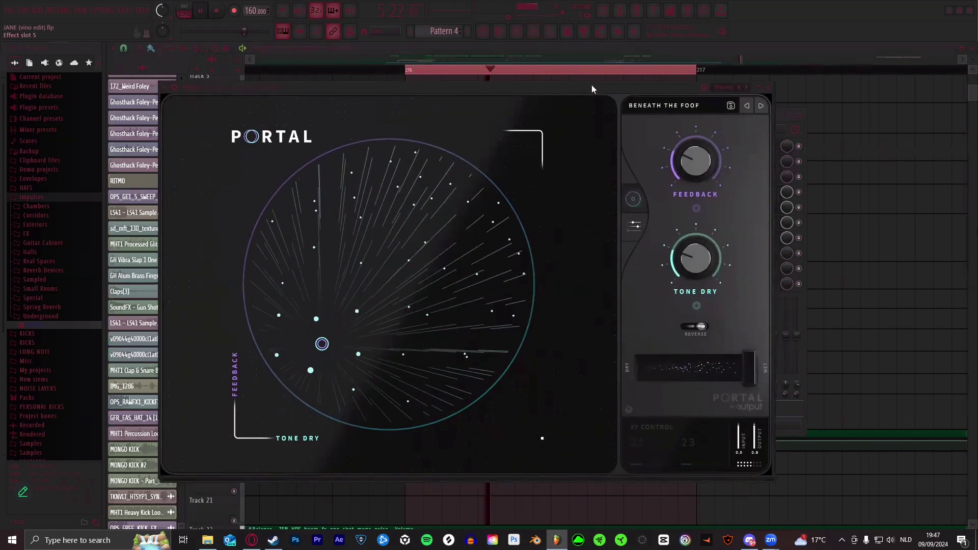
left_click(768, 87)
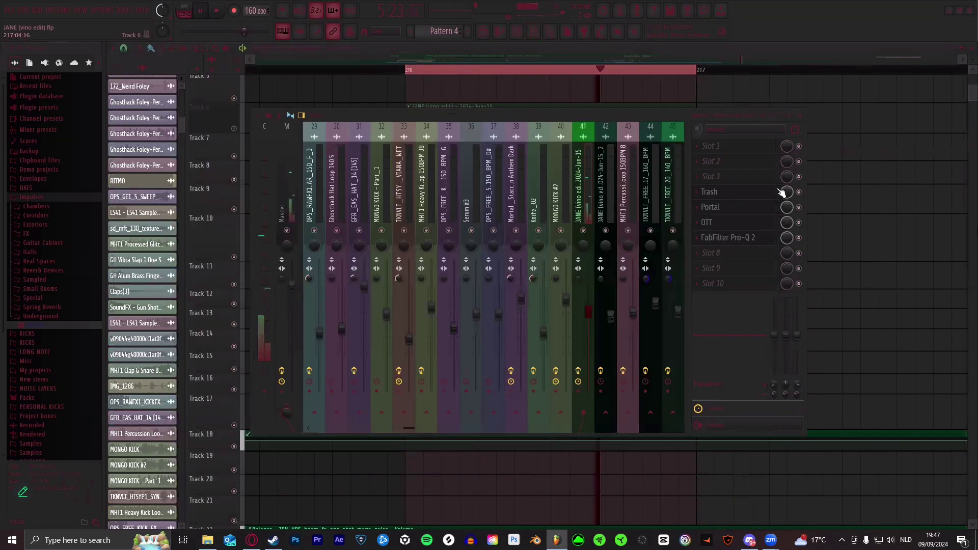
- Bypass Portal and Trash on mixer track 41 while the clap plays, to compare the sound
left_click(799, 207)
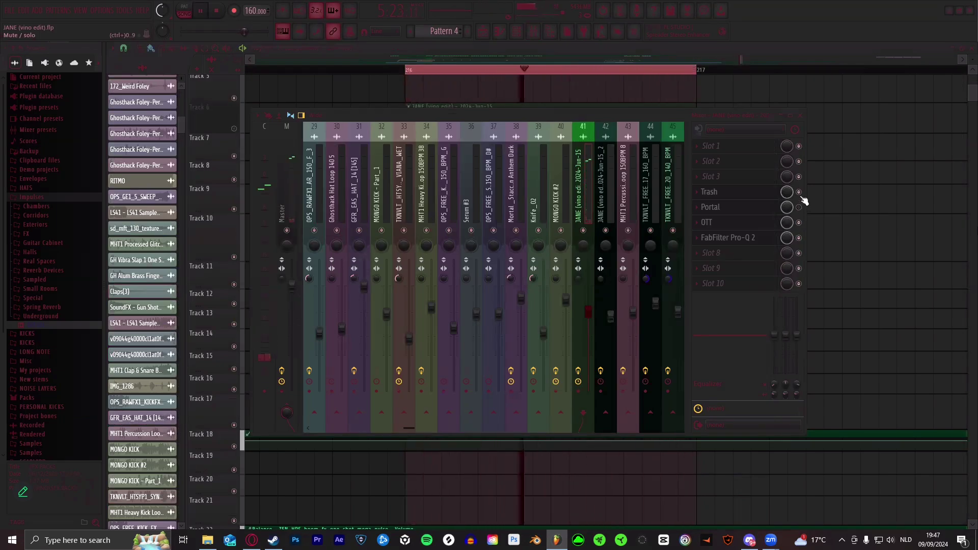
left_click(799, 193)
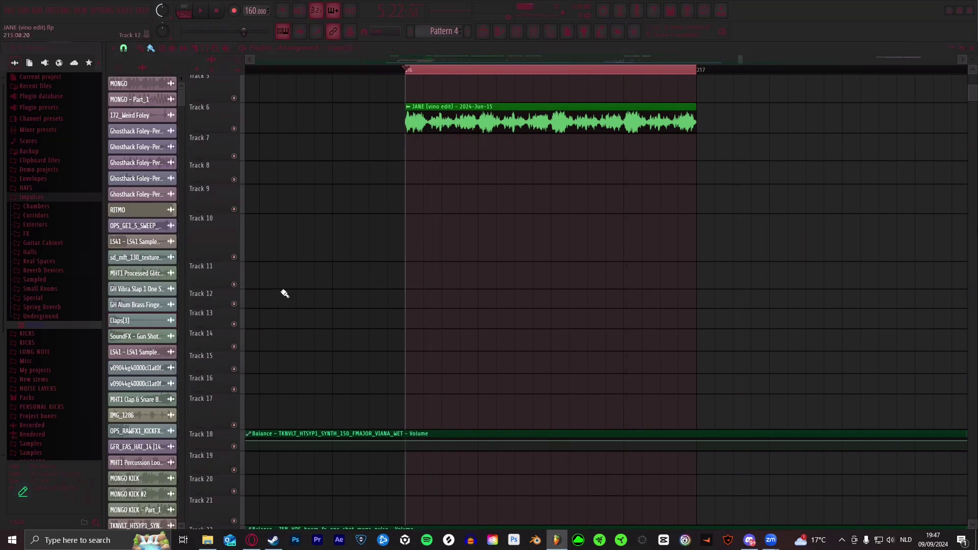
- Place the VINO - JAZZY JOWI KICK sample on Track 7 at the start of bar 216 and make the clip unique
scroll(443, 131, "up", 2)
scroll(454, 72, "down", 4)
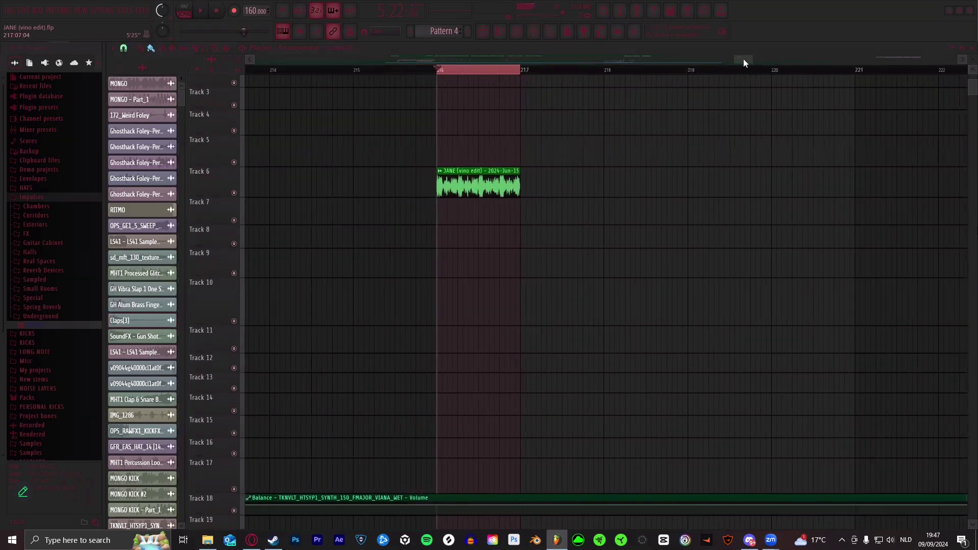
mouse_move(744, 59)
left_mouse_down()
mouse_move(635, 60)
mouse_move(751, 56)
left_mouse_up()
left_click(670, 148)
left_click_drag(600, 70, 672, 70)
scroll(618, 70, "up", 2)
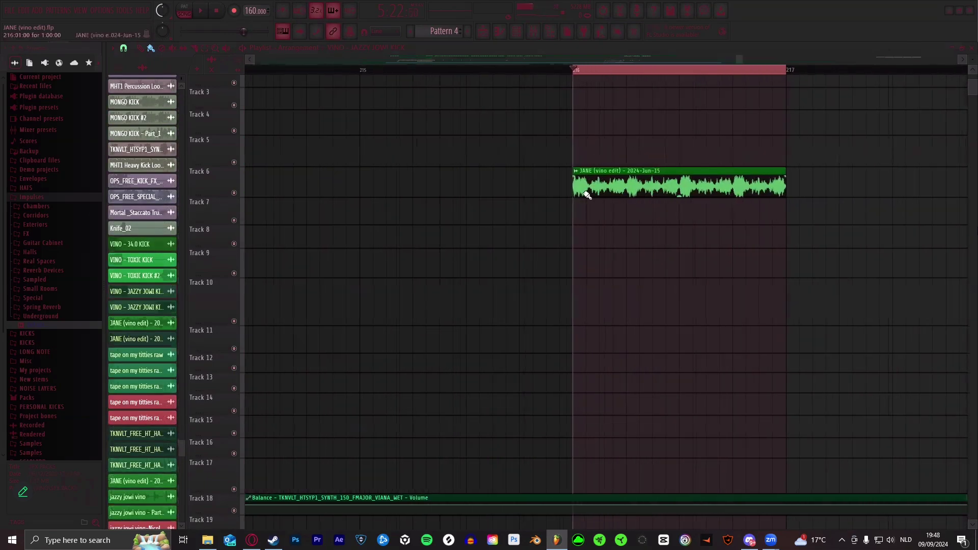
left_click(589, 203)
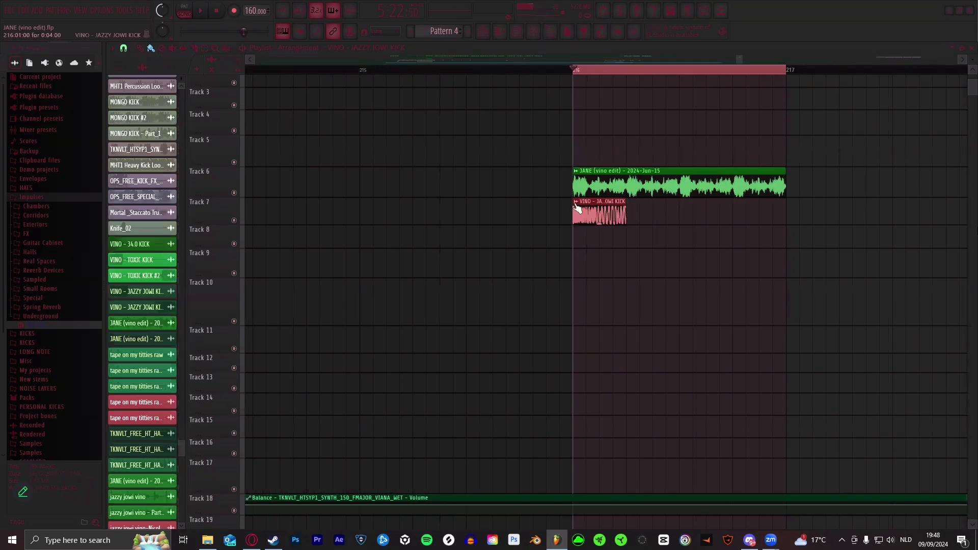
right_click(576, 206)
left_click(597, 298)
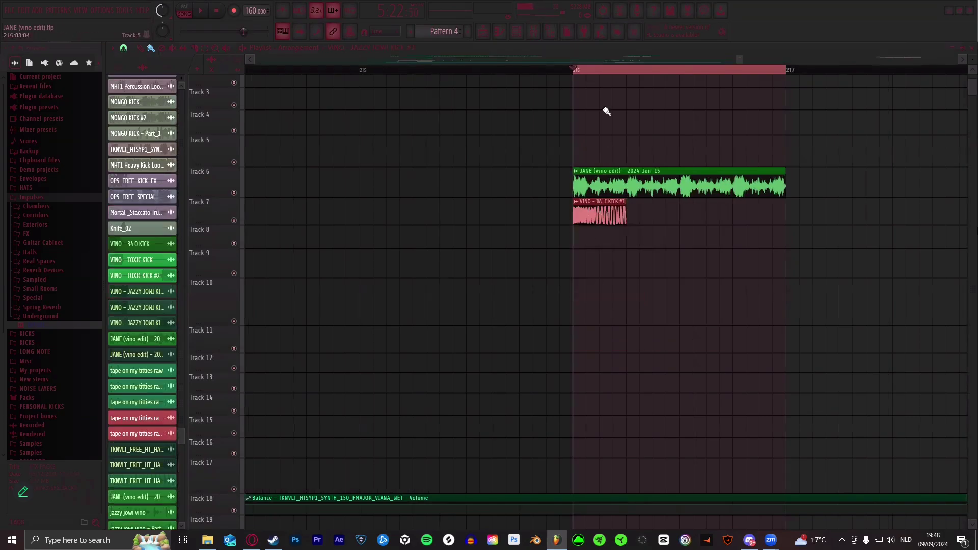
- Shorten the kick clip to an eighth of a bar and repeat it back to back on Track 7 up to bar 217
scroll(655, 64, "right", 2)
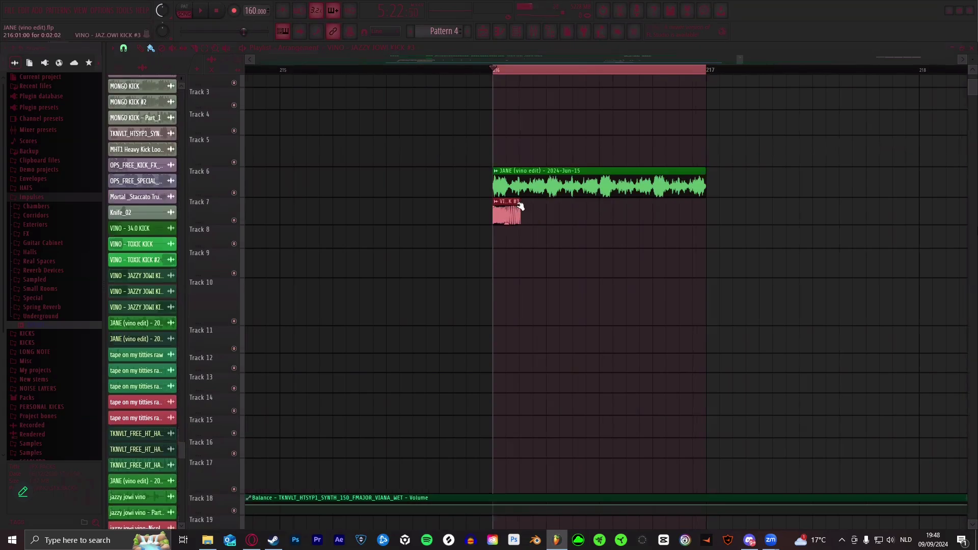
scroll(517, 74, "up", 3)
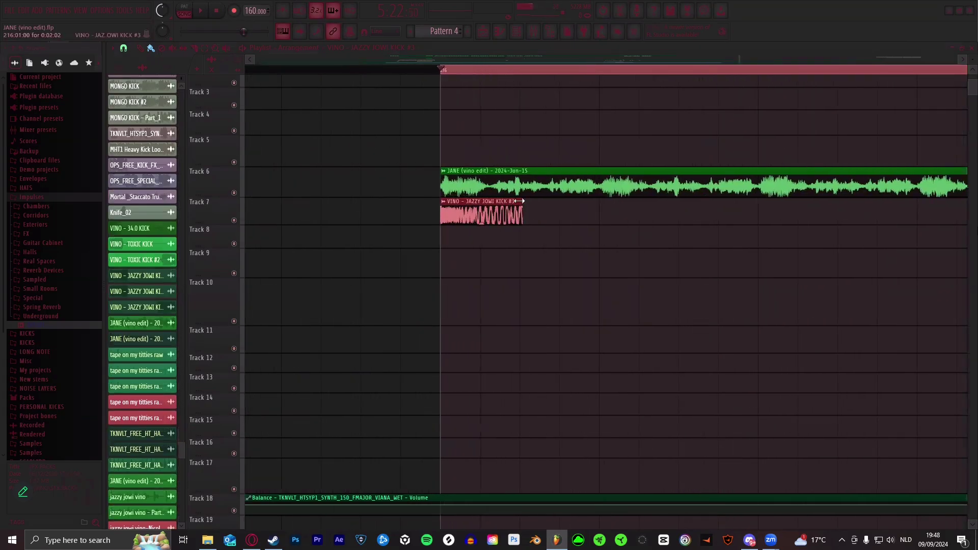
left_click(532, 213)
left_click(612, 214)
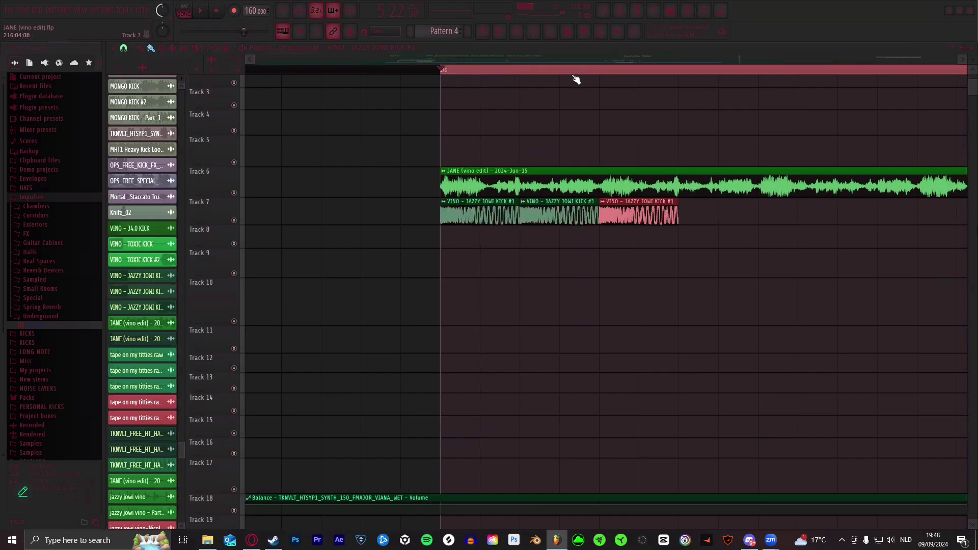
scroll(575, 77, "down", 3)
left_click(631, 213)
left_click(673, 211)
left_click(717, 212)
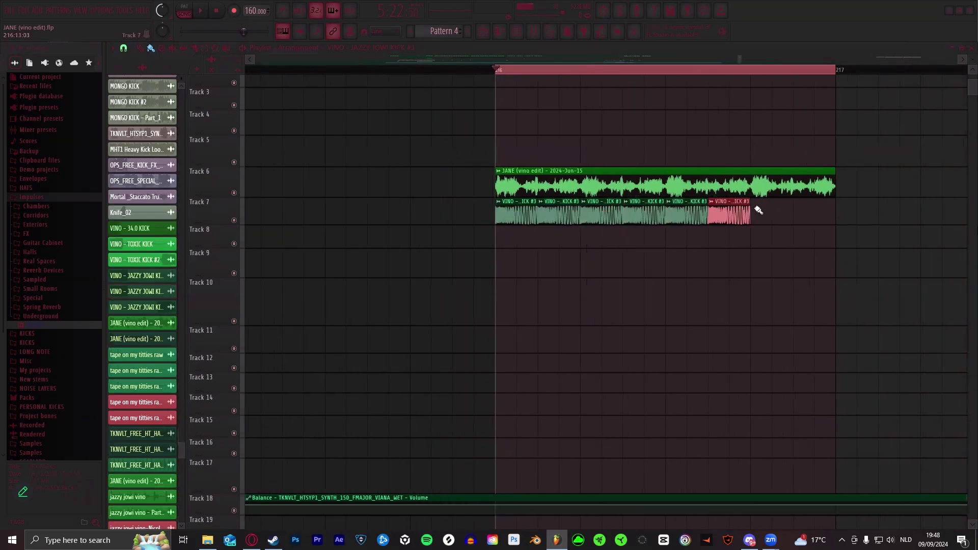
left_click(755, 212)
left_click(803, 212)
- Mute Track 6 and check the channel settings of the kick on Track 7
left_click(235, 193)
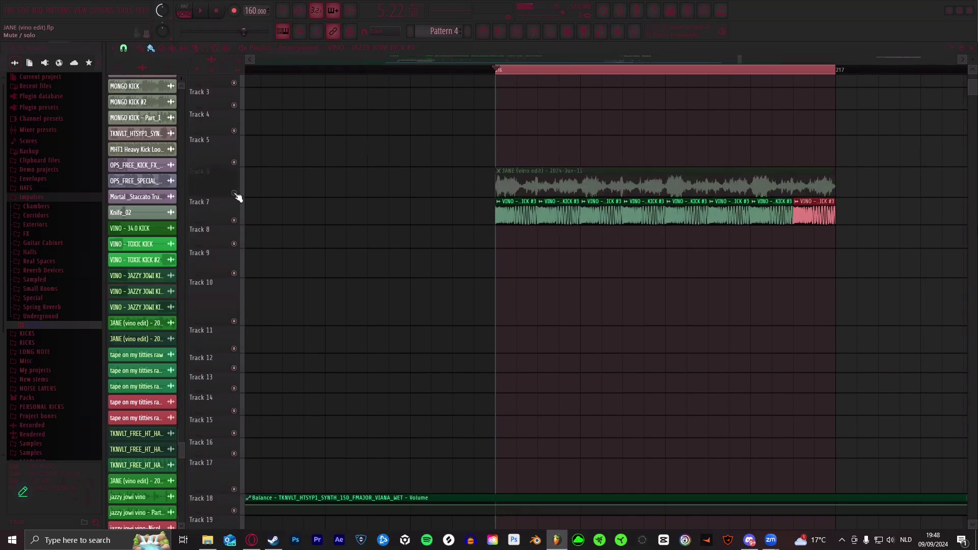
double_click(510, 212)
left_click(392, 97)
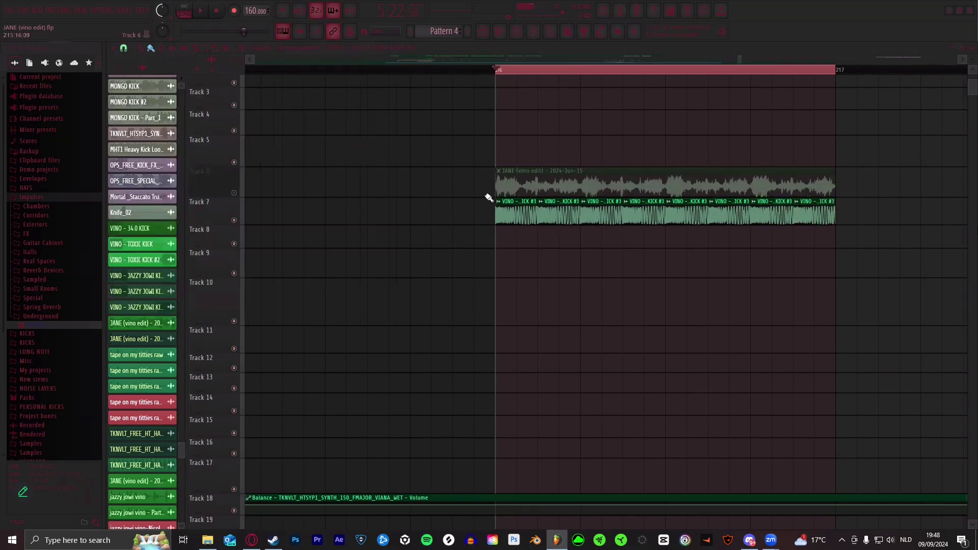
- Make the first kick clip unique again and replace the following kicks on Track 7 with the new copy
right_click(501, 201)
left_click(522, 298)
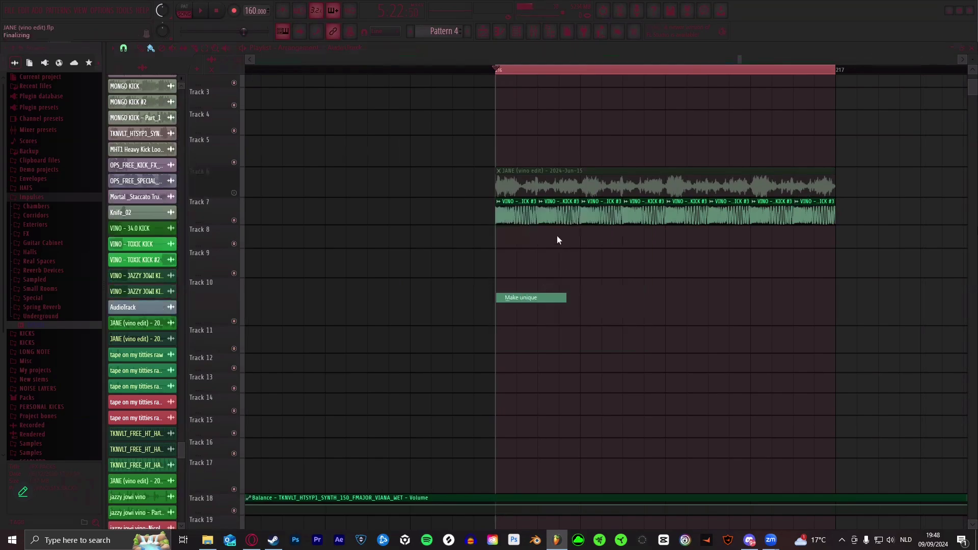
right_click(558, 214)
left_click_drag(552, 215, 762, 214)
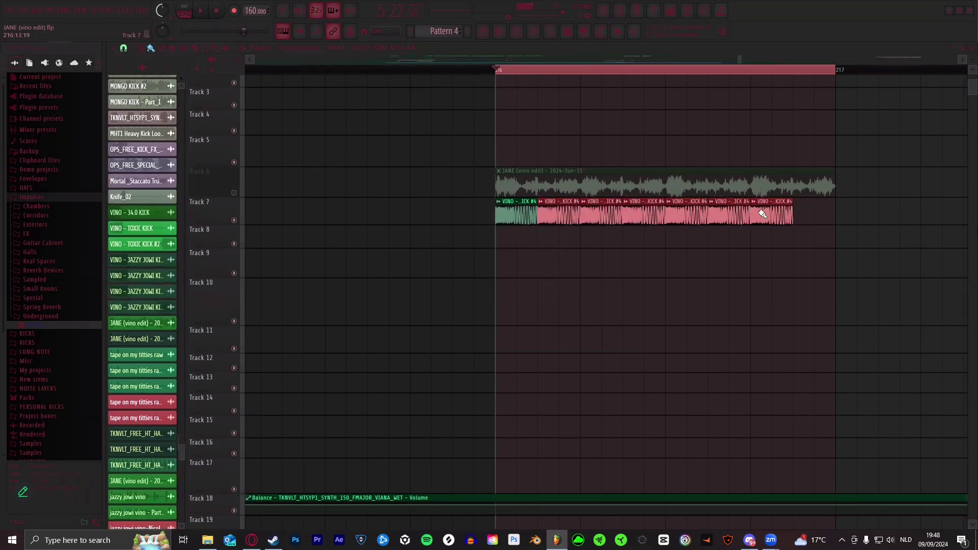
- Find an unused mixer track and route the new kick channel to Insert 70
key("F9")
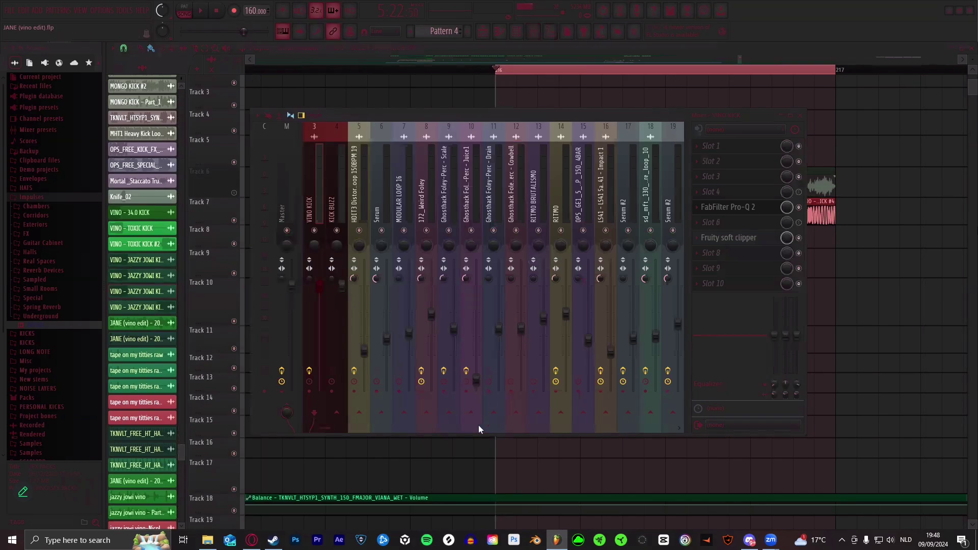
scroll(479, 424, "down", 10)
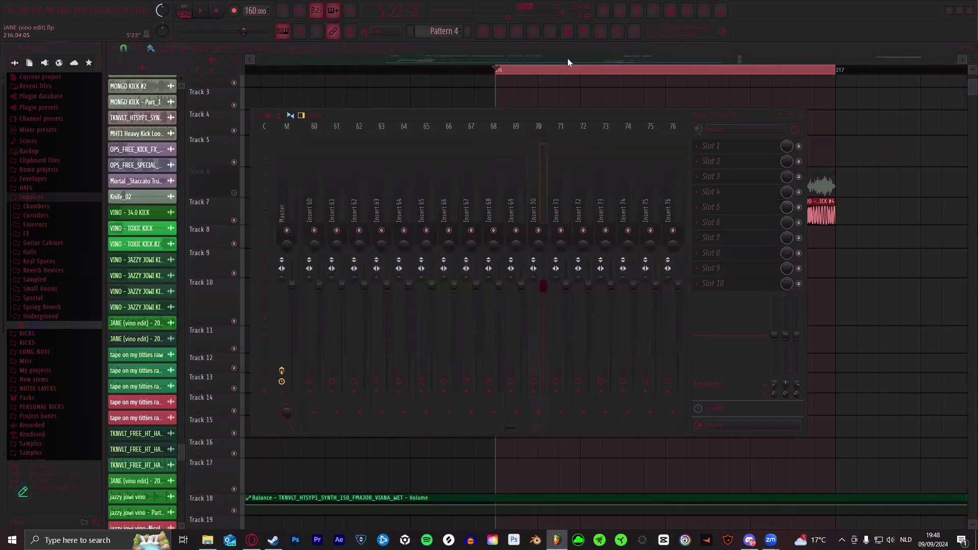
key("F9")
left_click(498, 201)
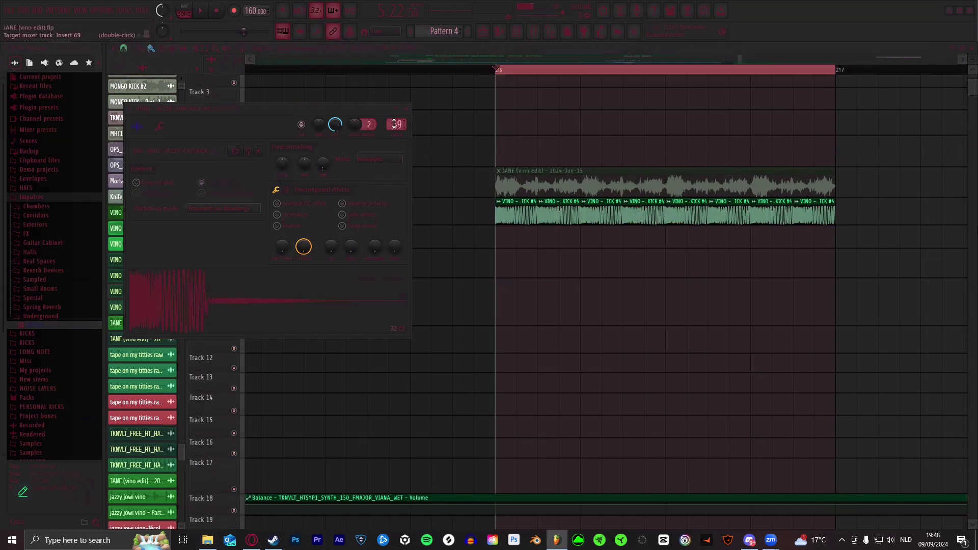
left_click(407, 109)
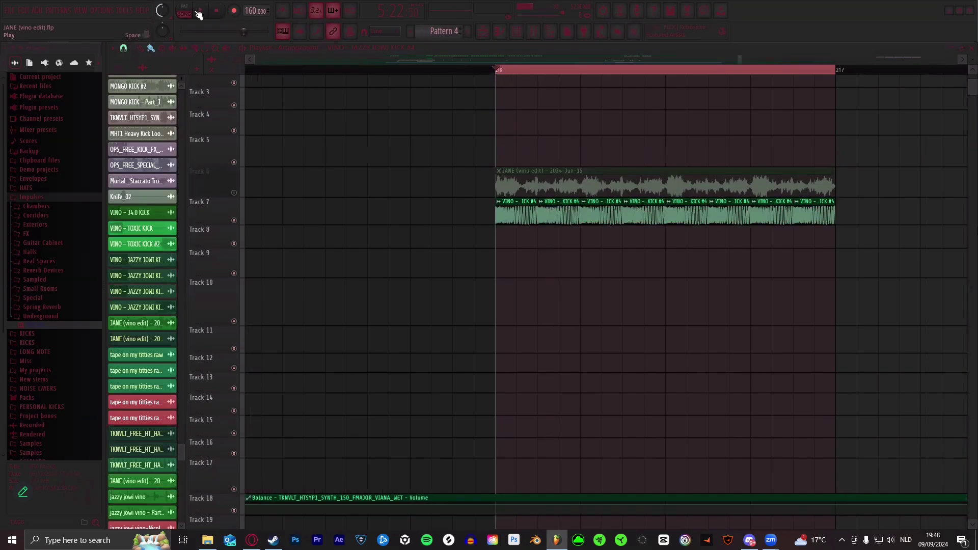
- Load FabFilter Pro-Q 2 into effect slot 4 of Insert 70
left_click(532, 32)
left_click(701, 196)
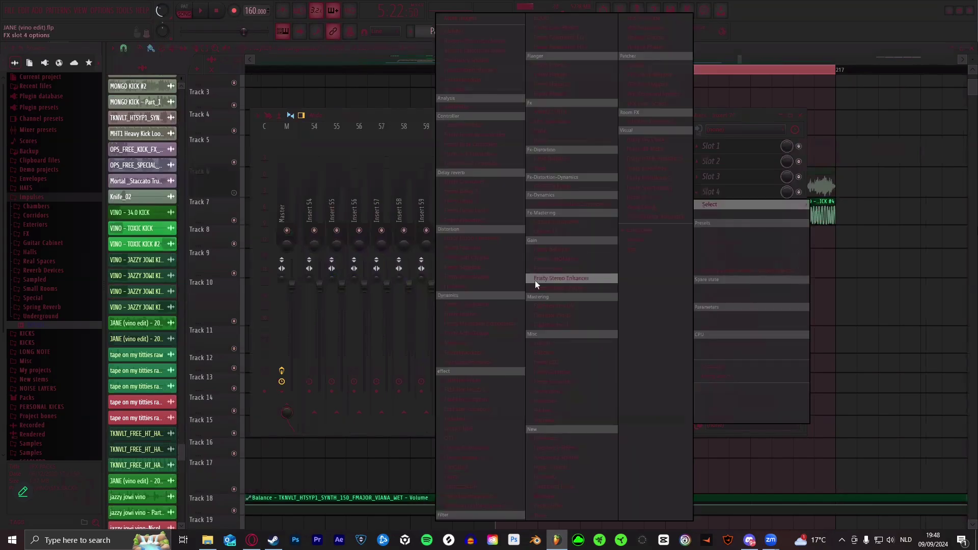
left_click(464, 388)
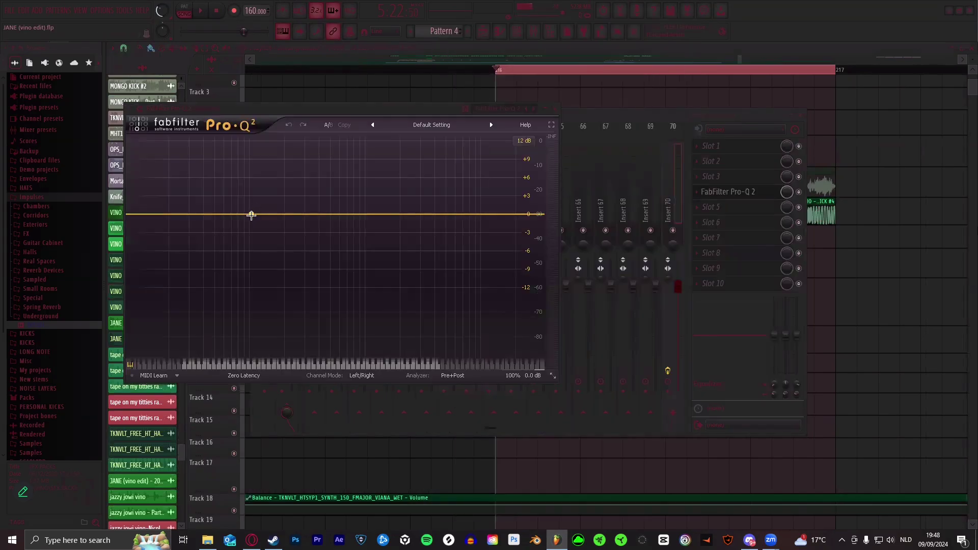
- Add a Low Cut band in Pro-Q 2 and raise its cutoff well above 100 Hz to remove the kick's low end
left_click(251, 215)
right_click(251, 215)
mouse_move(285, 234)
left_click(360, 257)
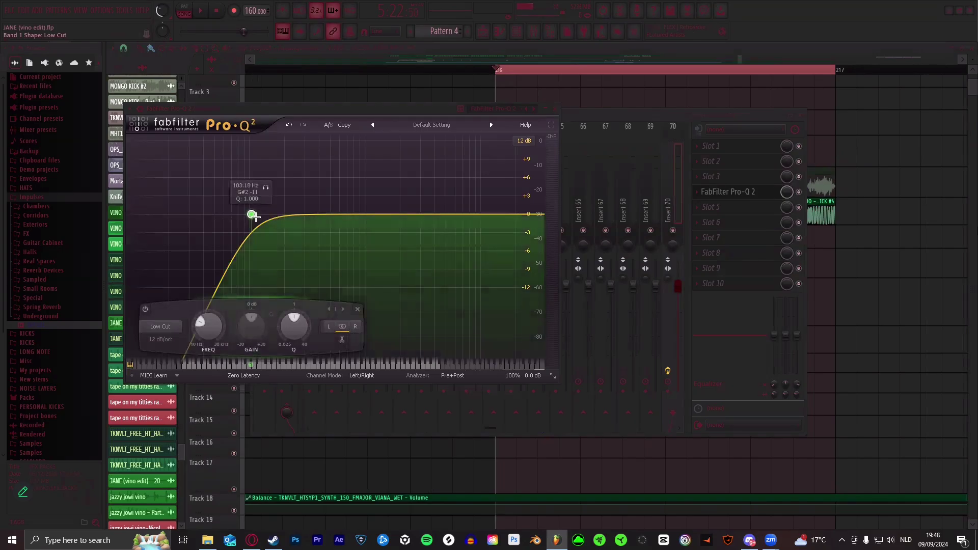
left_click_drag(252, 214, 334, 226)
left_click(541, 50)
- Play the filtered kick loop and lower the volume fader of Insert 70
key("space")
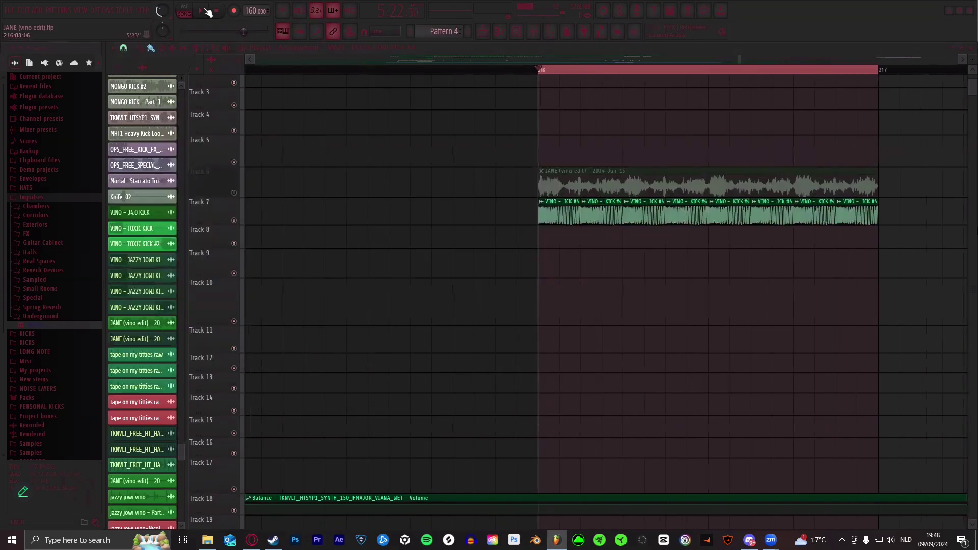
scroll(555, 74, "down", 1)
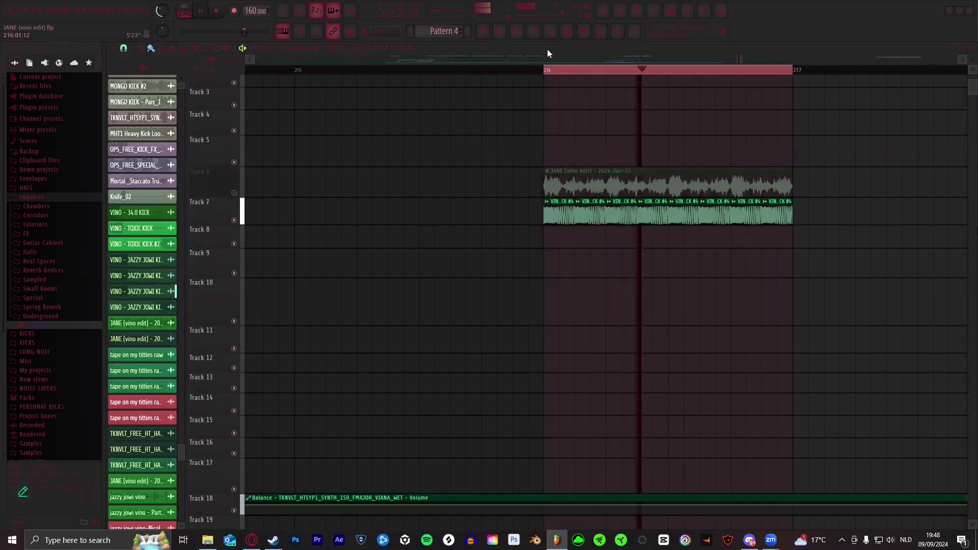
key("F5")
left_click(491, 36)
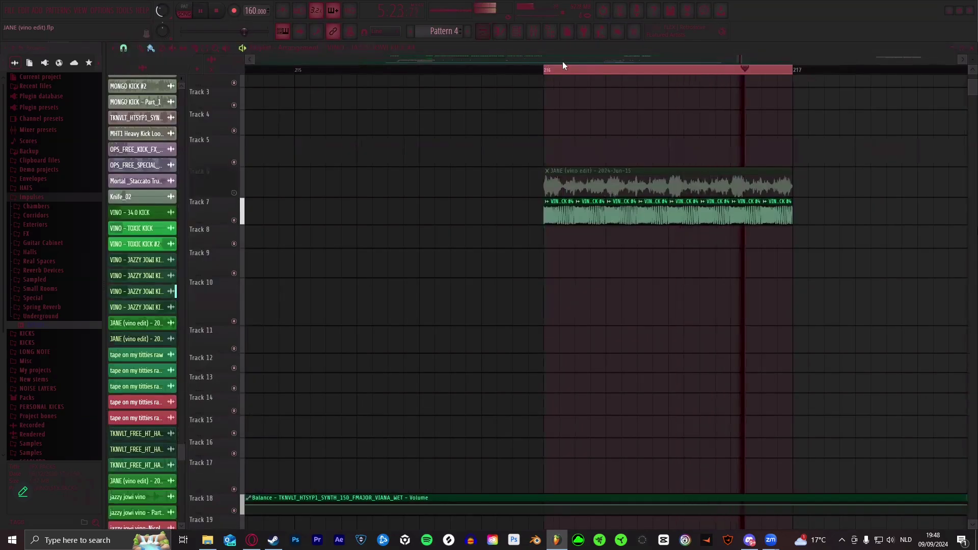
key("F9")
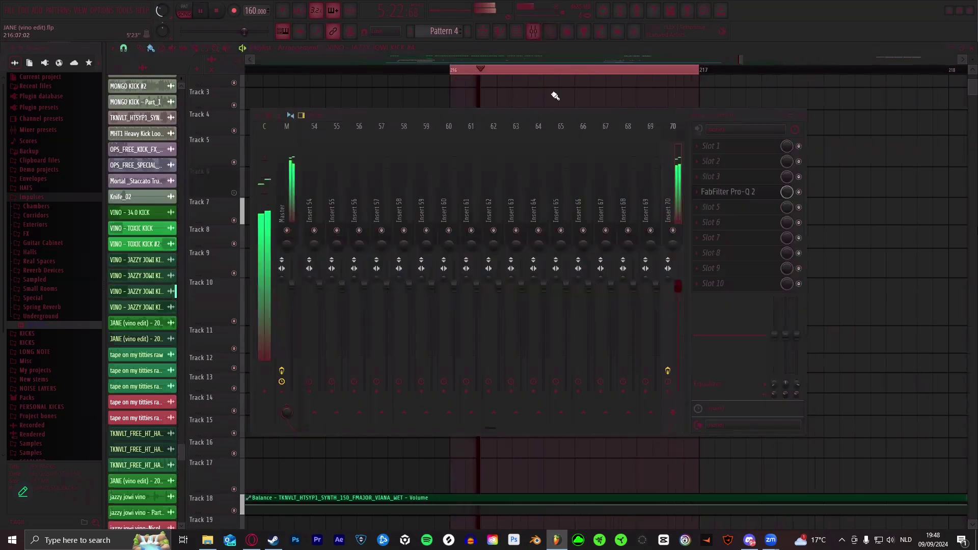
left_click_drag(686, 292, 682, 324)
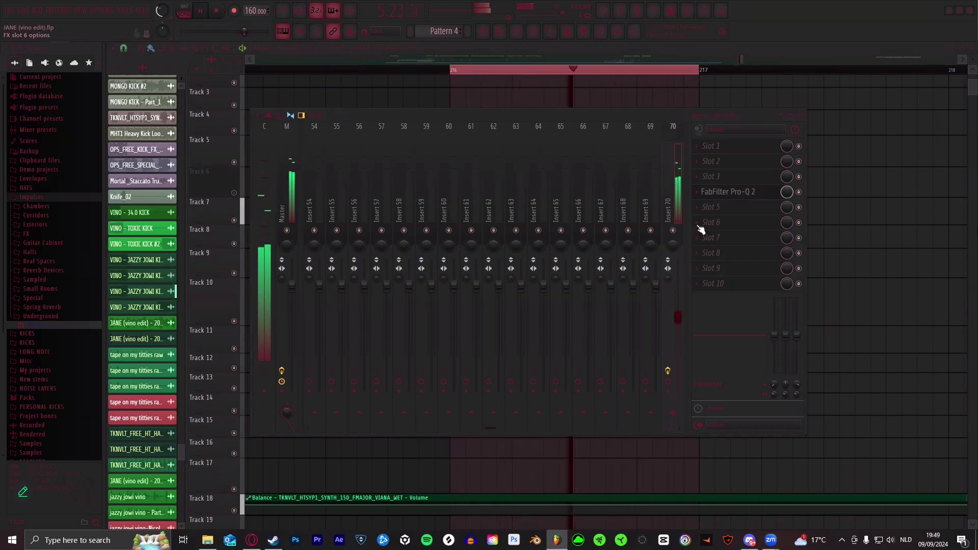
- Restart playback of the kick loop and load Trash into effect slot 4 of Insert 70
left_click(700, 228)
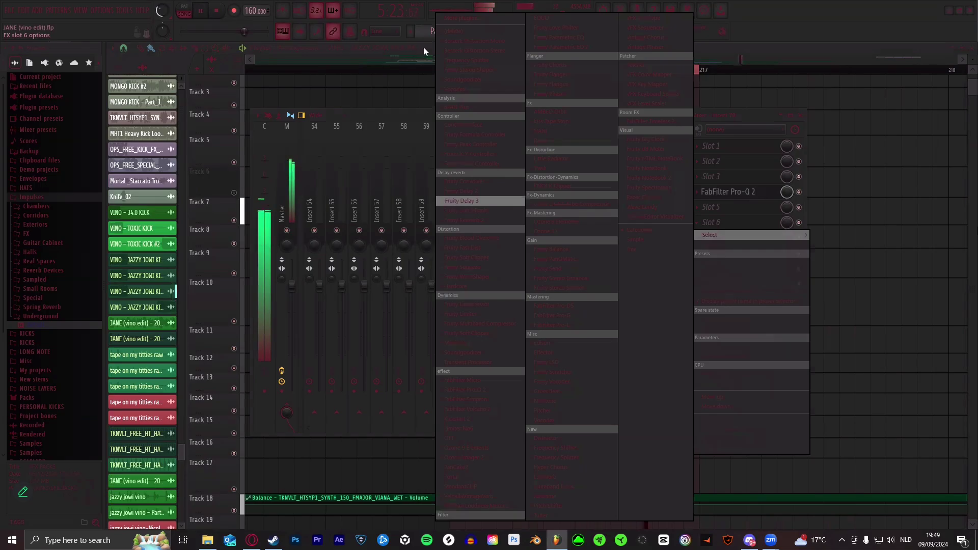
left_click(201, 11)
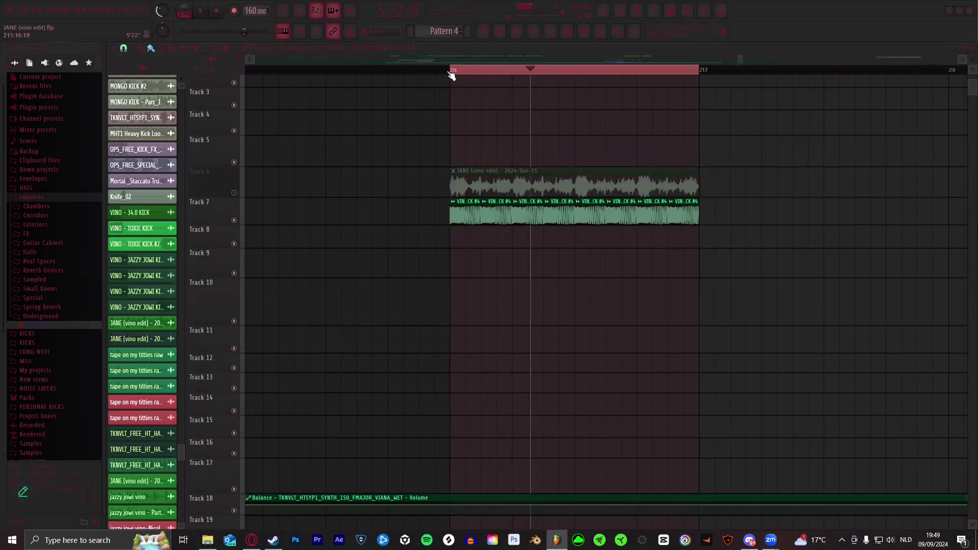
left_click(200, 11)
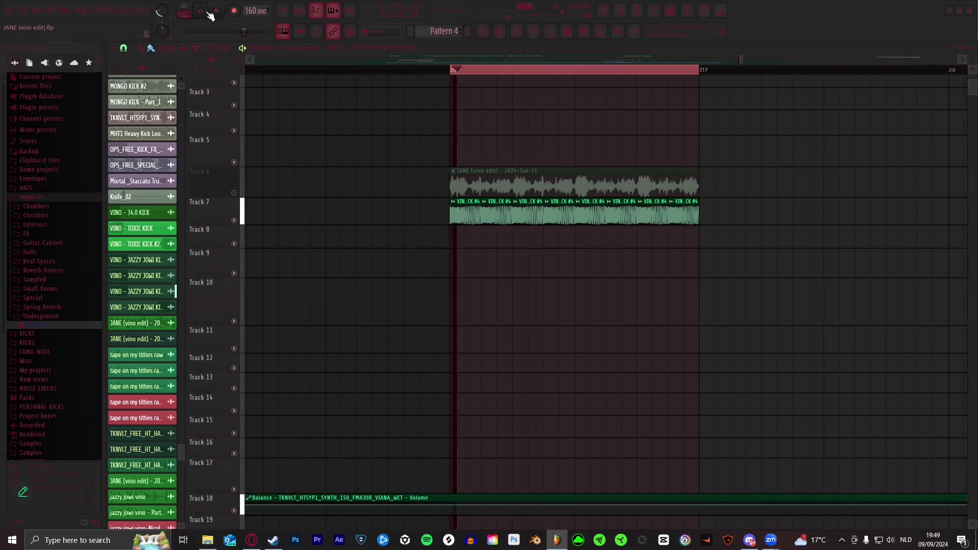
left_click(533, 31)
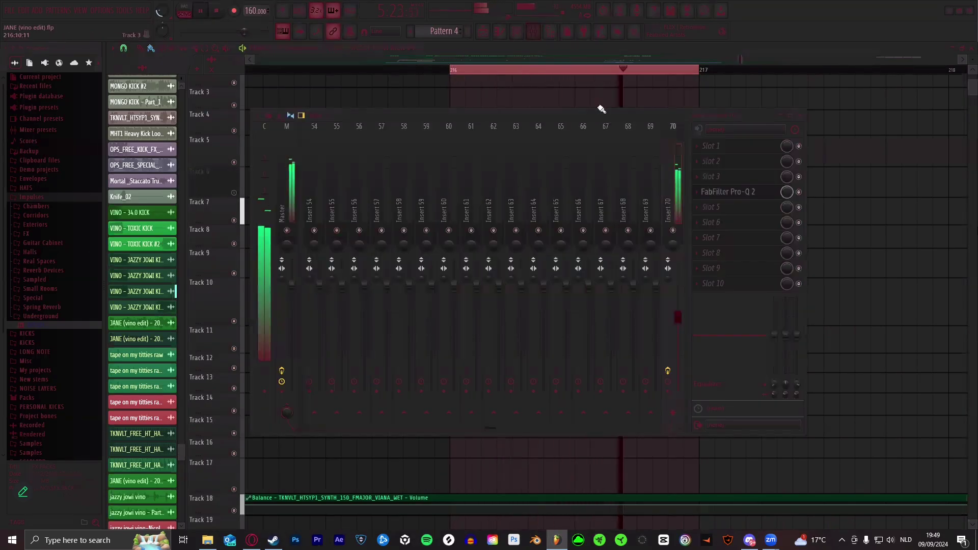
left_click(696, 194)
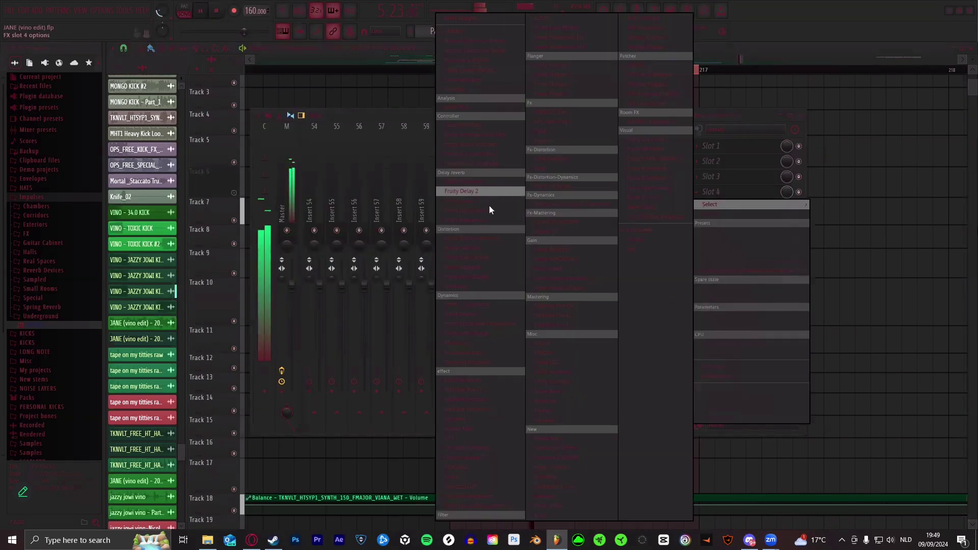
left_click(551, 168)
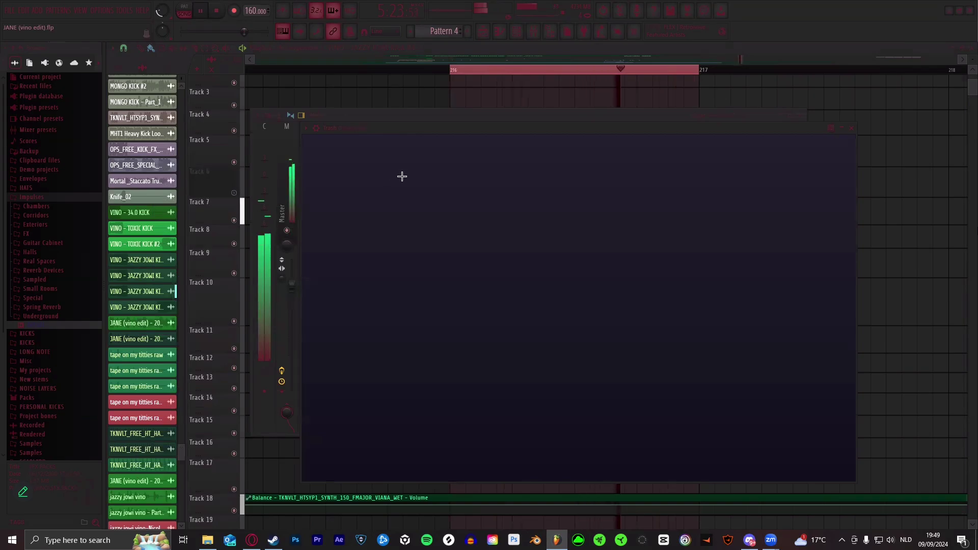
- Audition successive Trash presets on the kick loop, from Agressive Method through Auto Filter Bass to Broken Speaker
left_click(567, 146)
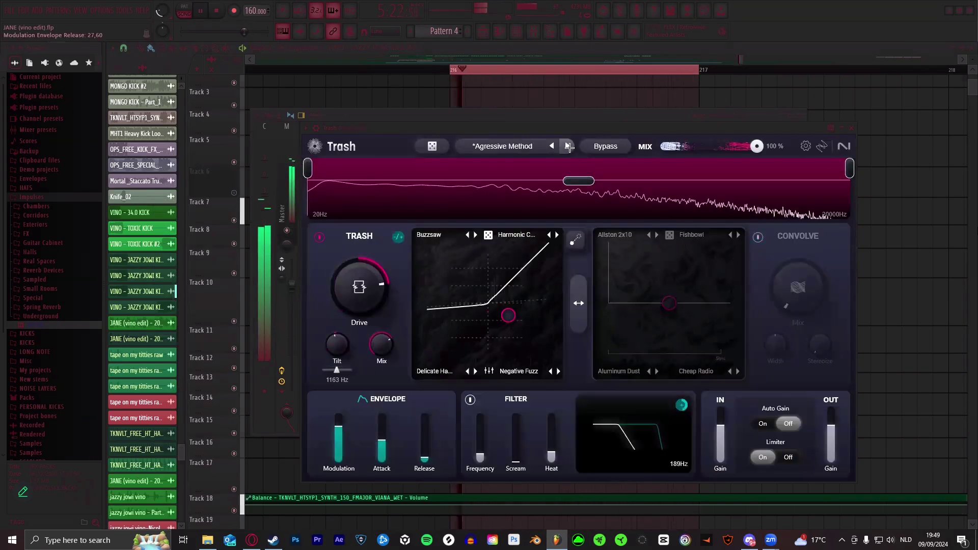
left_click(568, 146)
left_click(567, 146)
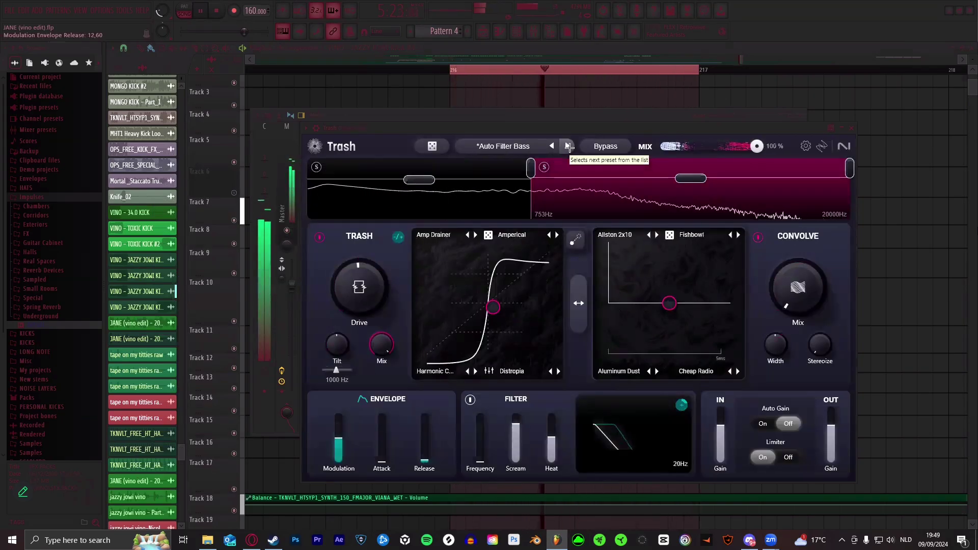
left_click(568, 146)
left_click(568, 147)
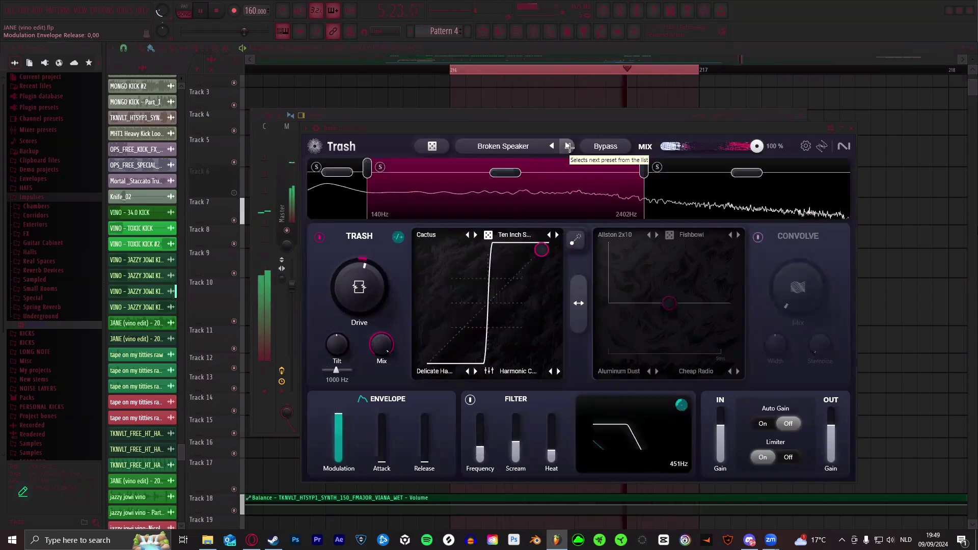
- Audition the Trash presets Convoluted Ambience and Darken My Day on the kick loop, and return to the playlist
left_click(569, 146)
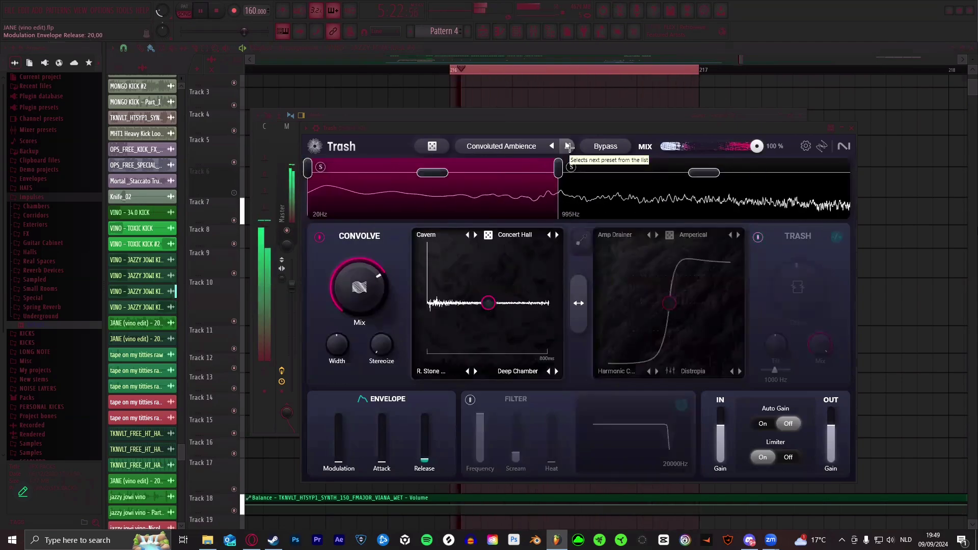
left_click(568, 146)
left_click(588, 45)
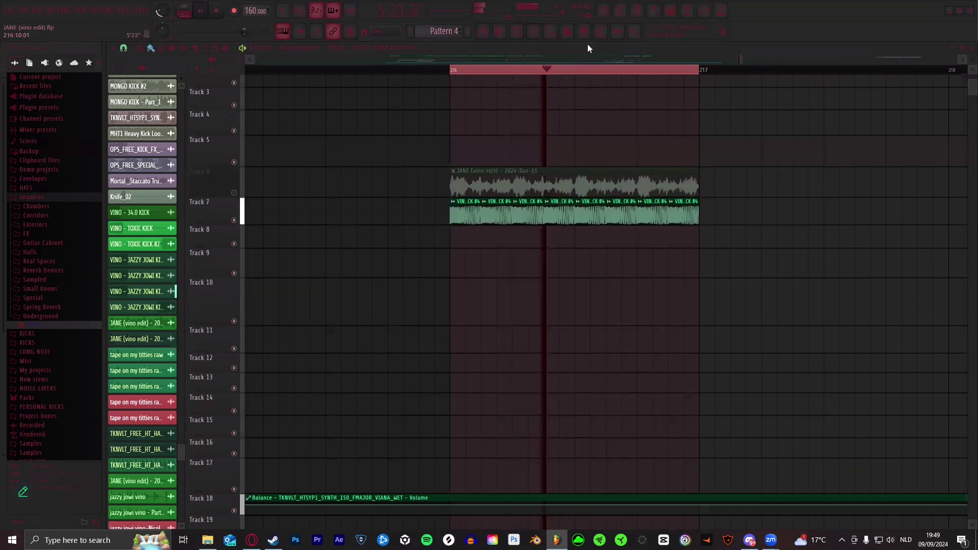
- Thin out the kick pattern on Track 7 by deleting every second kick clip in the looped bar
right_click(497, 214)
right_click(558, 214)
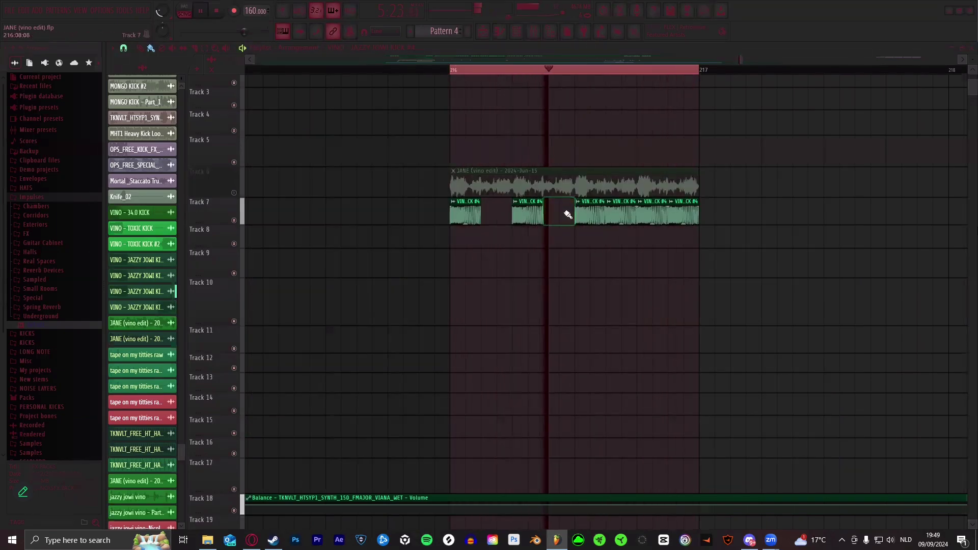
right_click(623, 214)
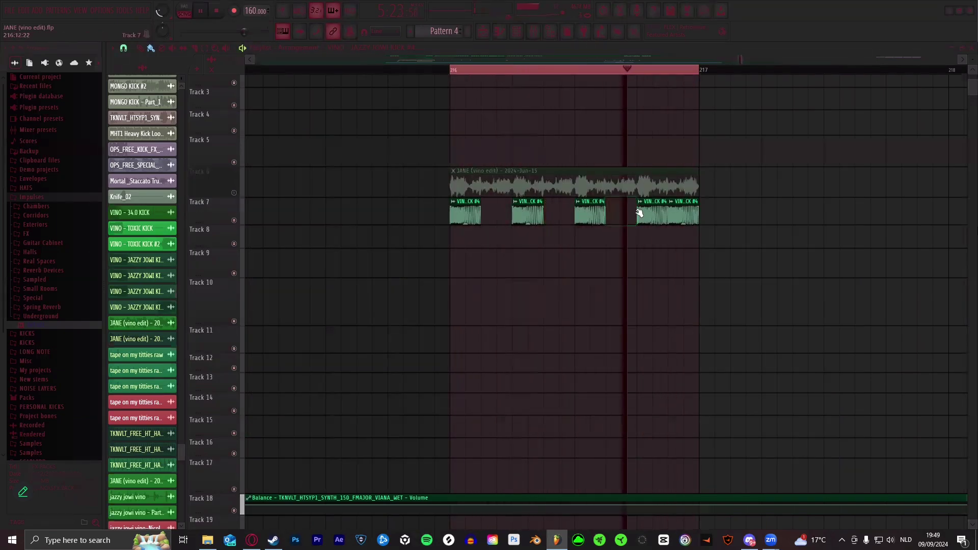
right_click(671, 213)
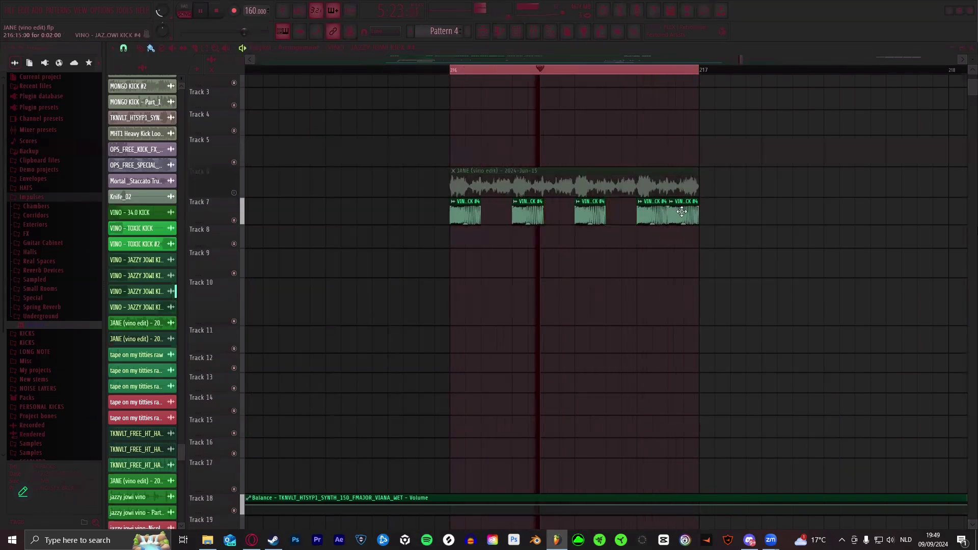
- Load Fruity Delay 3 into effect slot 3 of Insert 70, listen to the delayed kick and close the plugin window
left_click(534, 33)
left_click(699, 179)
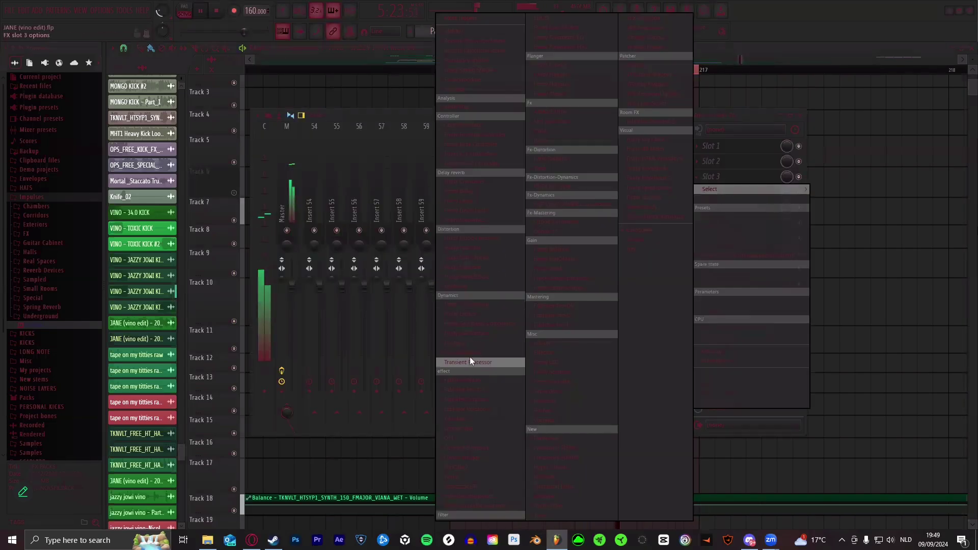
left_click(463, 199)
left_click_drag(367, 96, 476, 108)
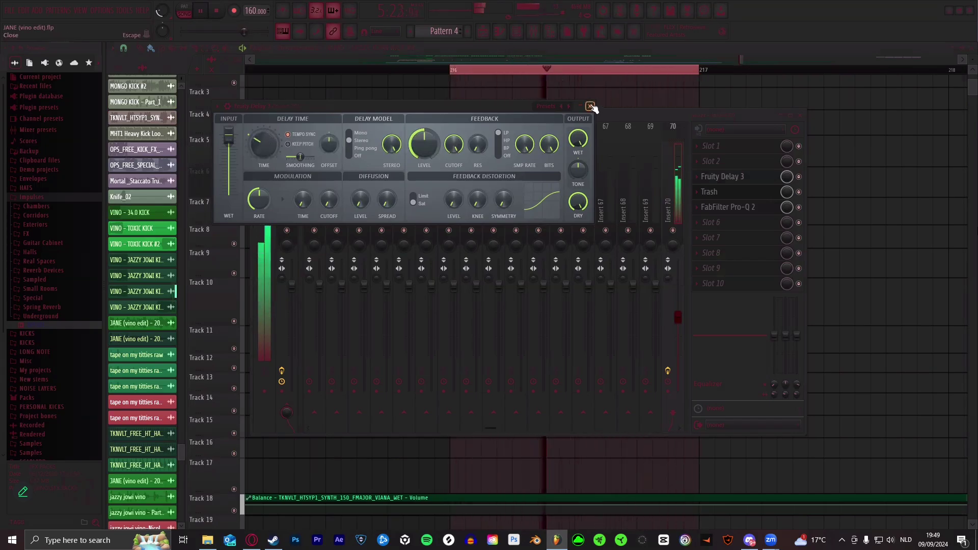
left_click(590, 106)
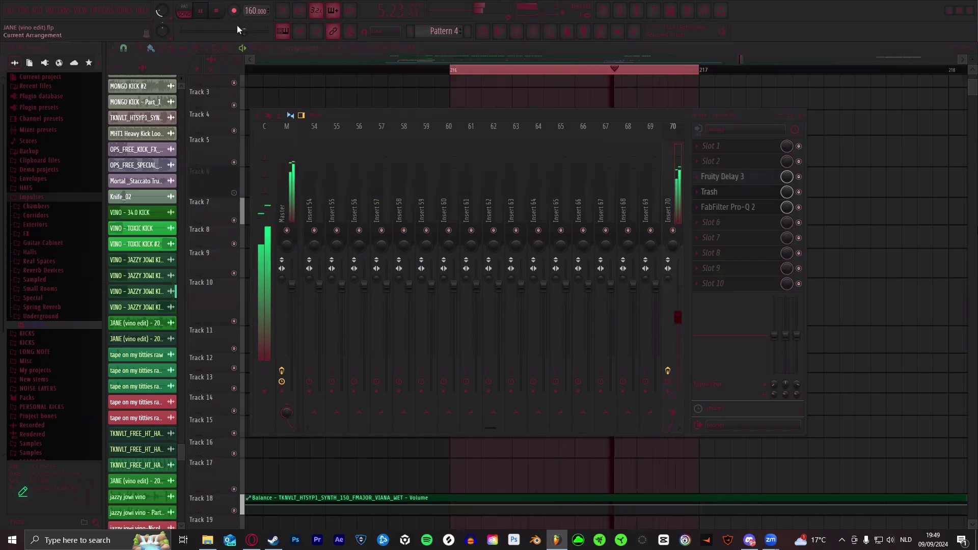
- Reopen Trash on Insert 70 and audition its presets from Darken My Day through Graffiti Alley and Piano Wire to Whipper
left_click(705, 193)
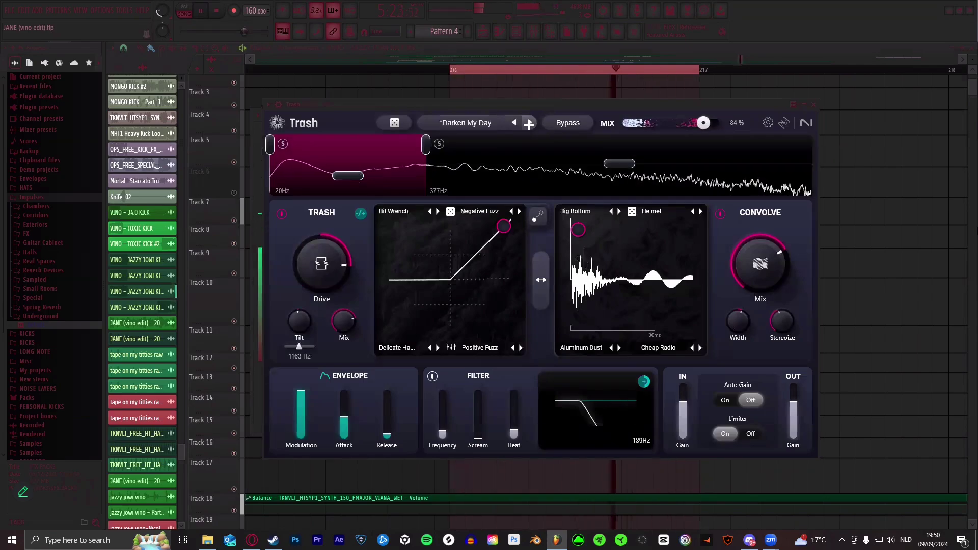
left_click(529, 124)
left_click(530, 123)
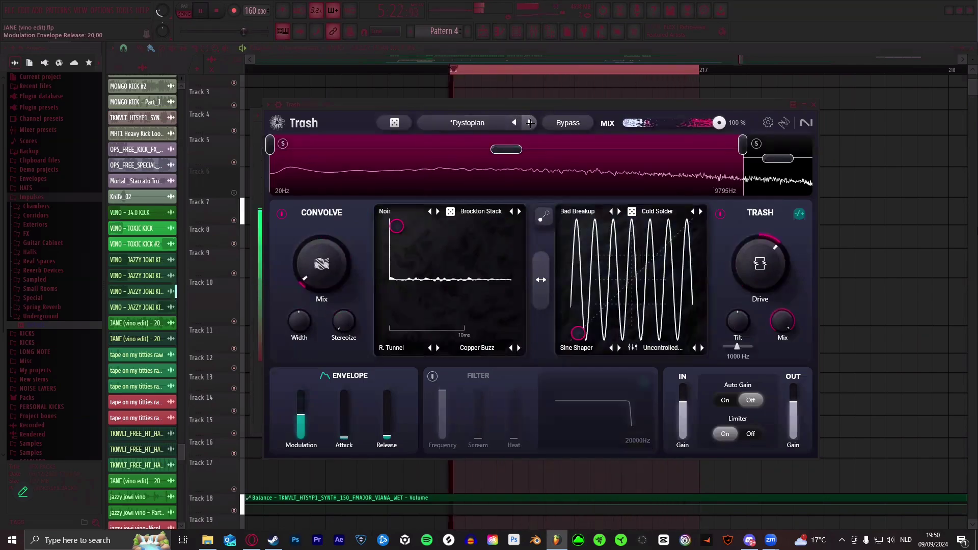
left_click(530, 123)
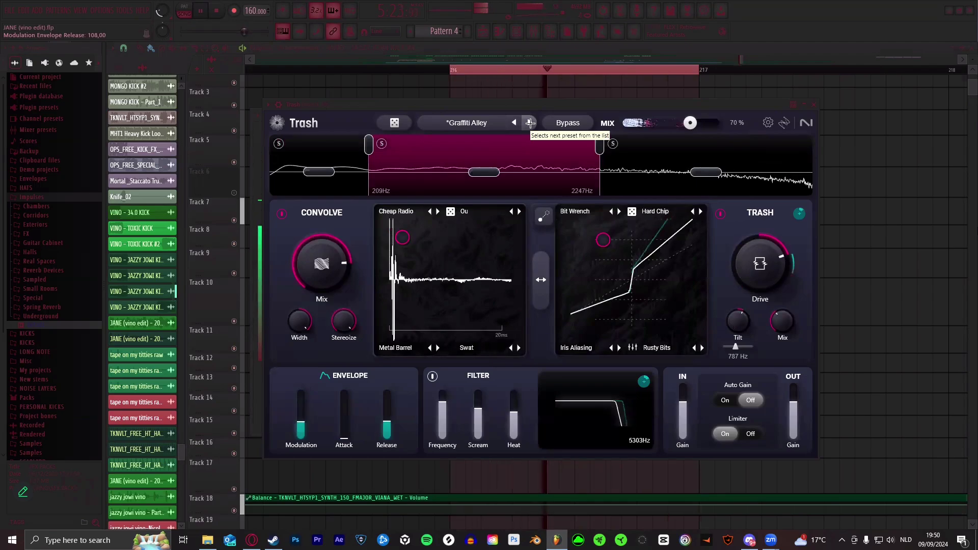
left_click(530, 123)
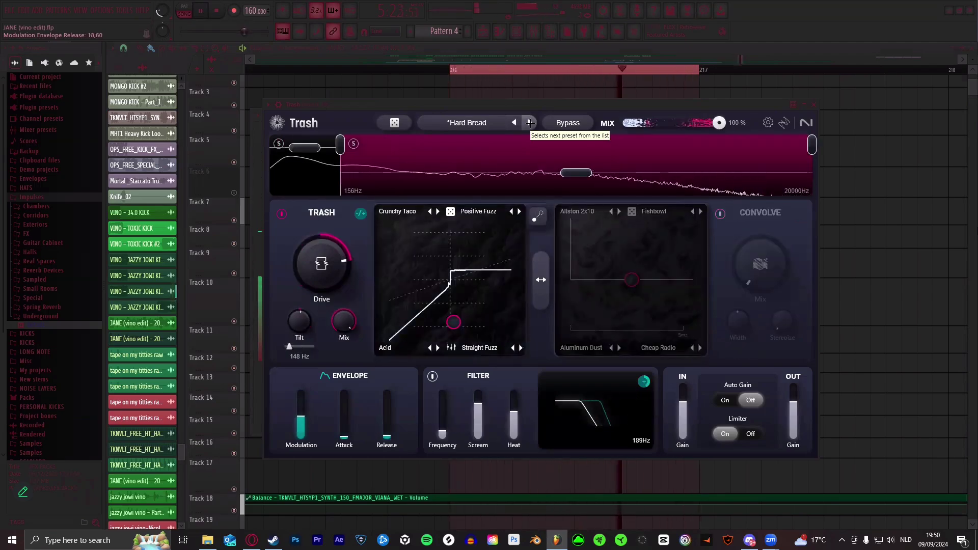
left_click(530, 123)
left_click(530, 122)
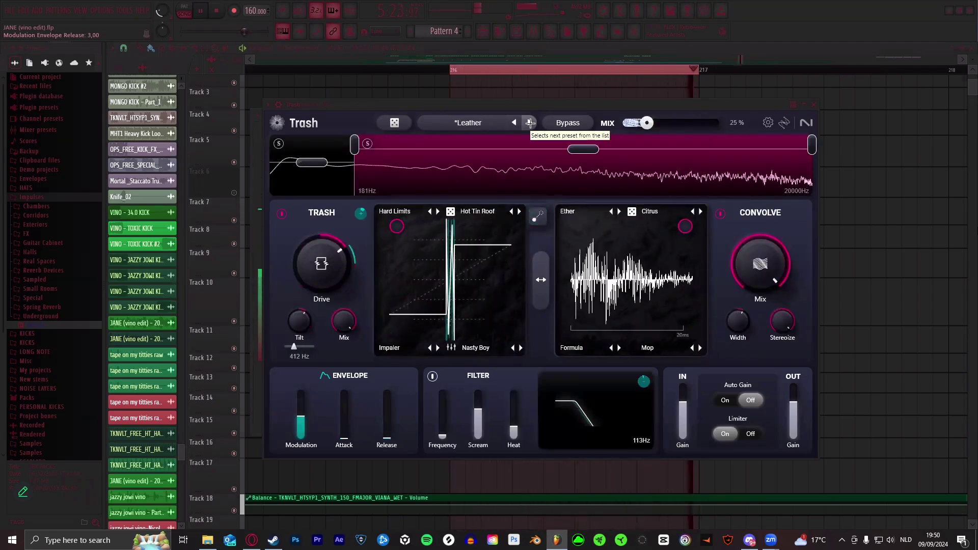
left_click(530, 123)
left_click(530, 122)
left_click(530, 123)
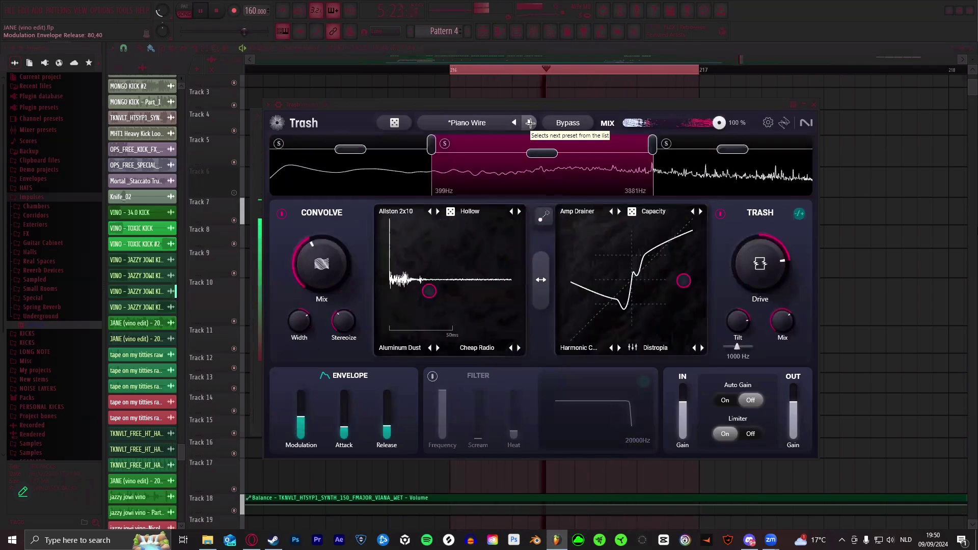
left_click(530, 122)
left_click(529, 123)
left_click(530, 123)
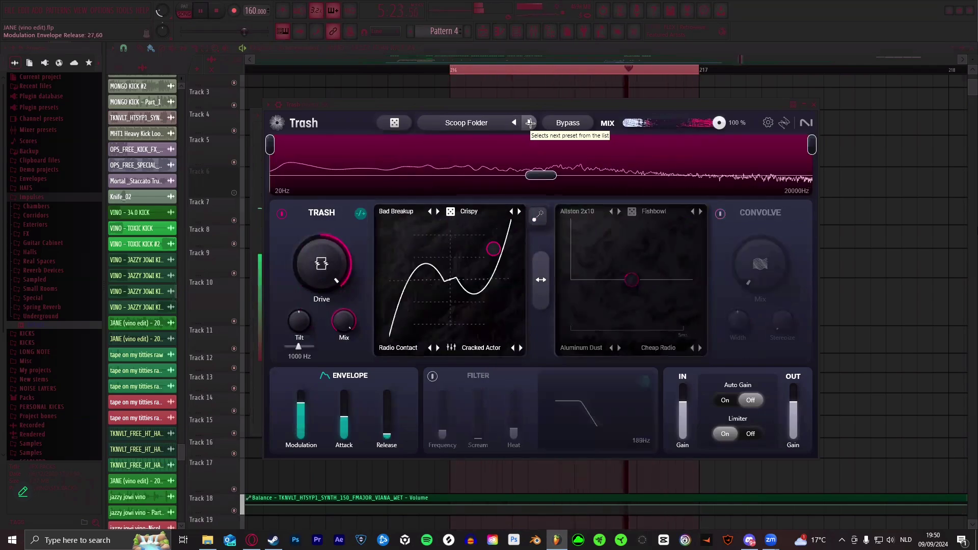
left_click(530, 123)
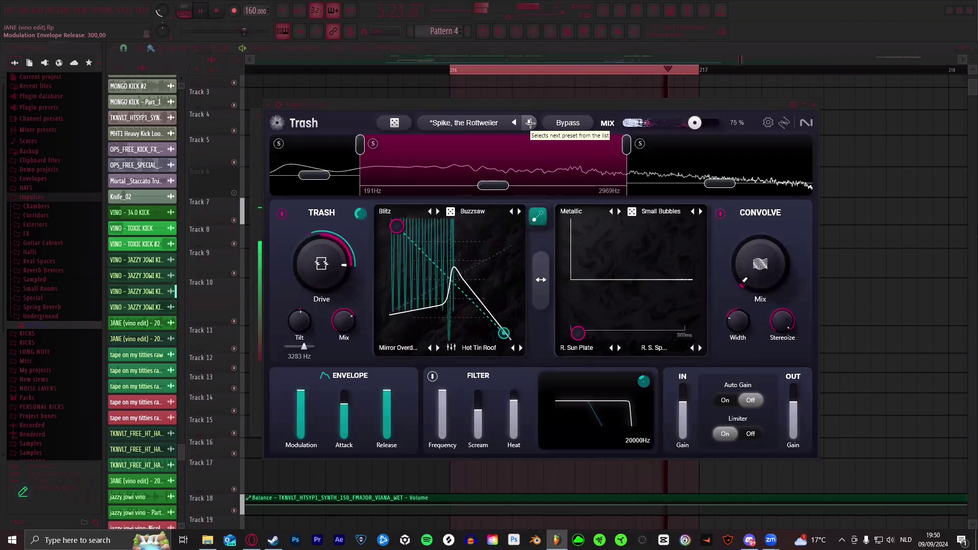
left_click(530, 122)
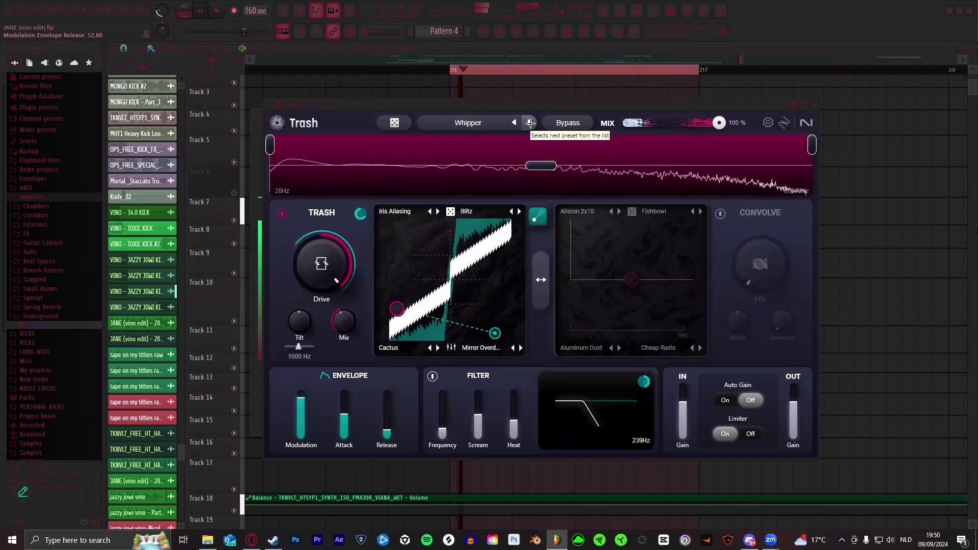
- Audition the Trash bass presets on the delayed kick, from Atari Bass through Subbier Bass Enhancer to Bigga Buz Convo 01
left_click(530, 123)
left_click(530, 123)
left_click(530, 123)
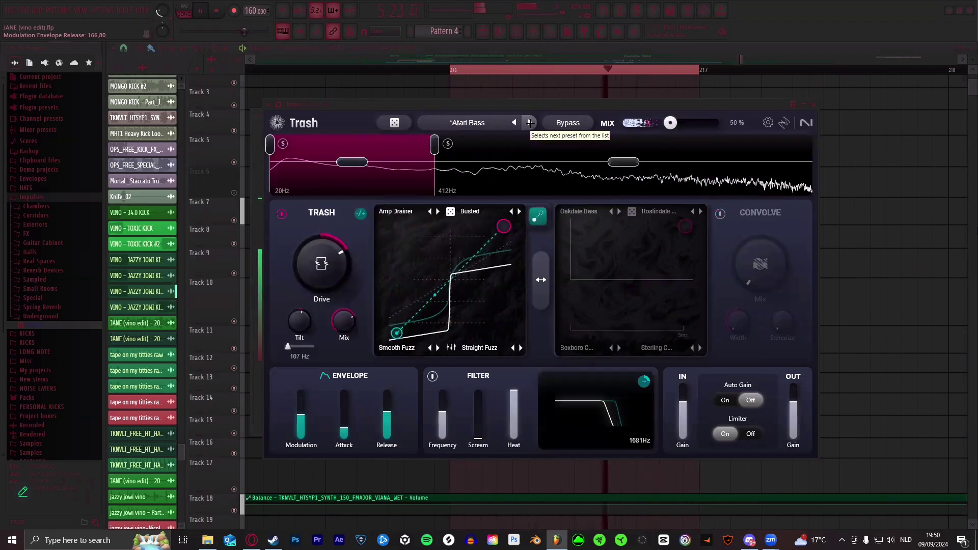
left_click(530, 123)
left_click(530, 122)
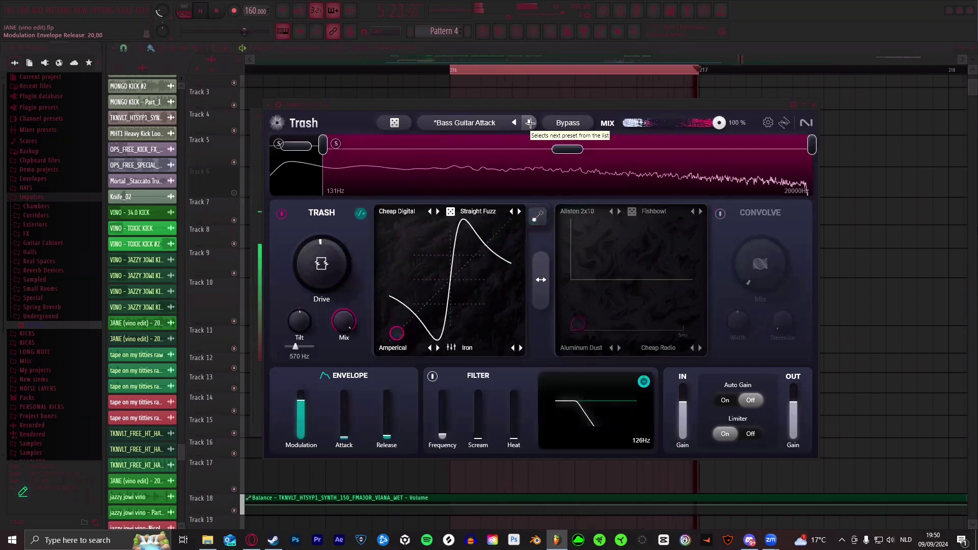
left_click(530, 122)
left_click(530, 123)
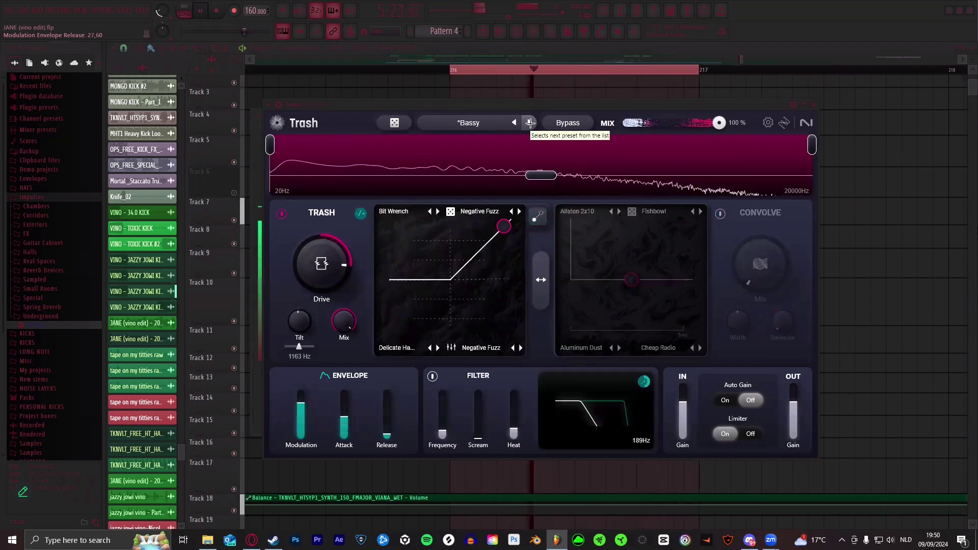
left_click(529, 123)
left_click(530, 123)
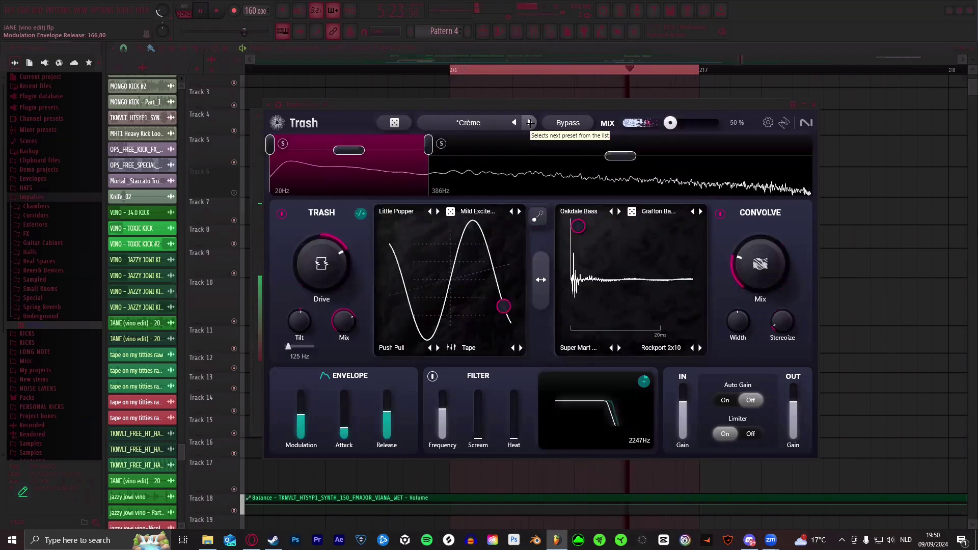
left_click(530, 123)
left_click(530, 123)
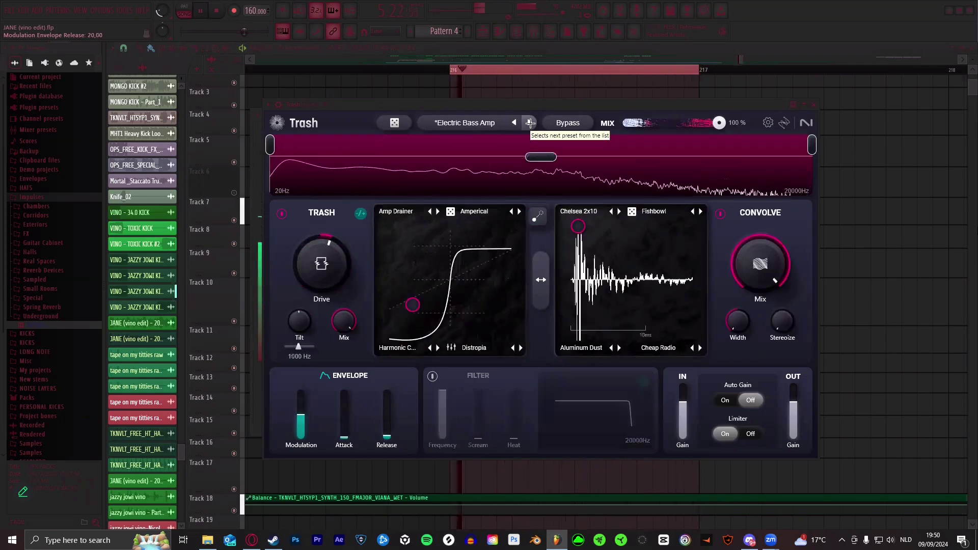
left_click(530, 123)
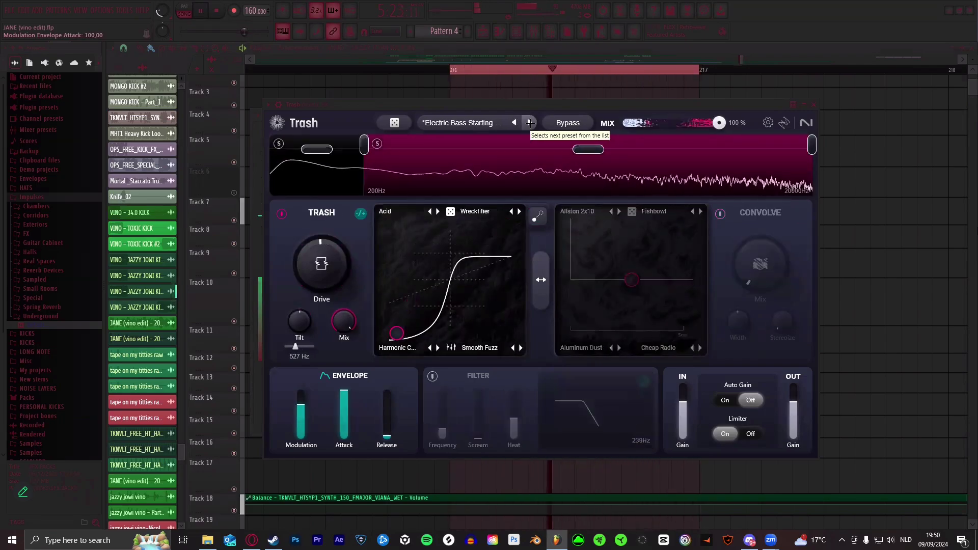
left_click(530, 123)
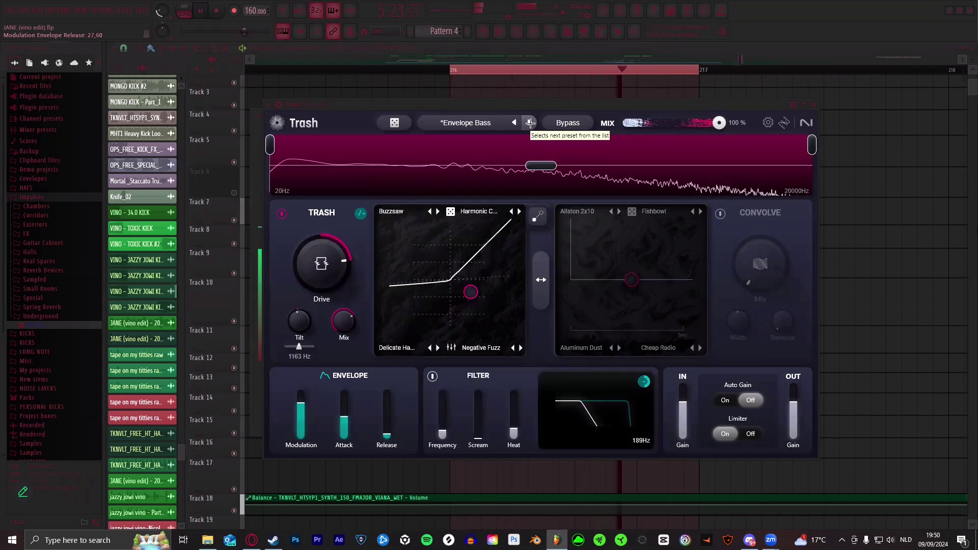
left_click(530, 123)
left_click(530, 123)
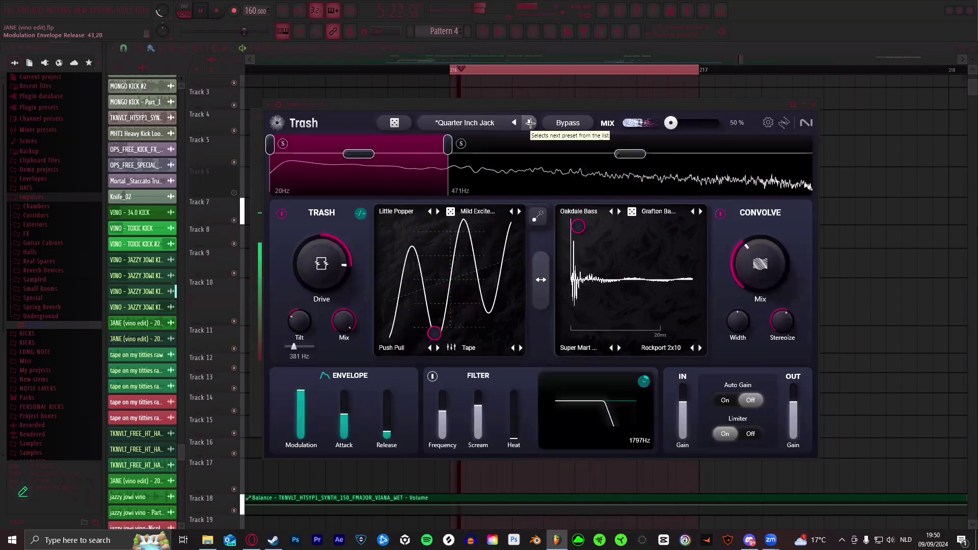
left_click(529, 123)
left_click(530, 123)
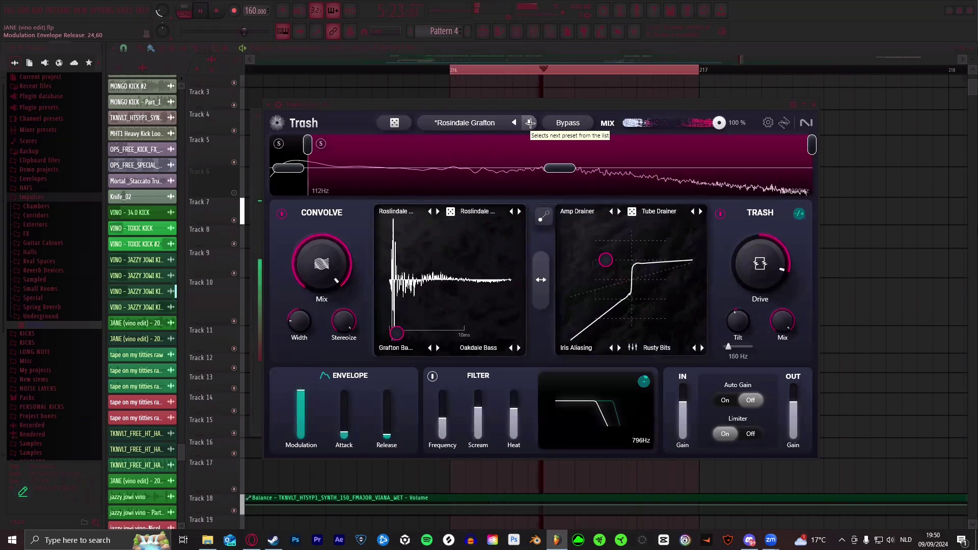
left_click(530, 123)
left_click(530, 123)
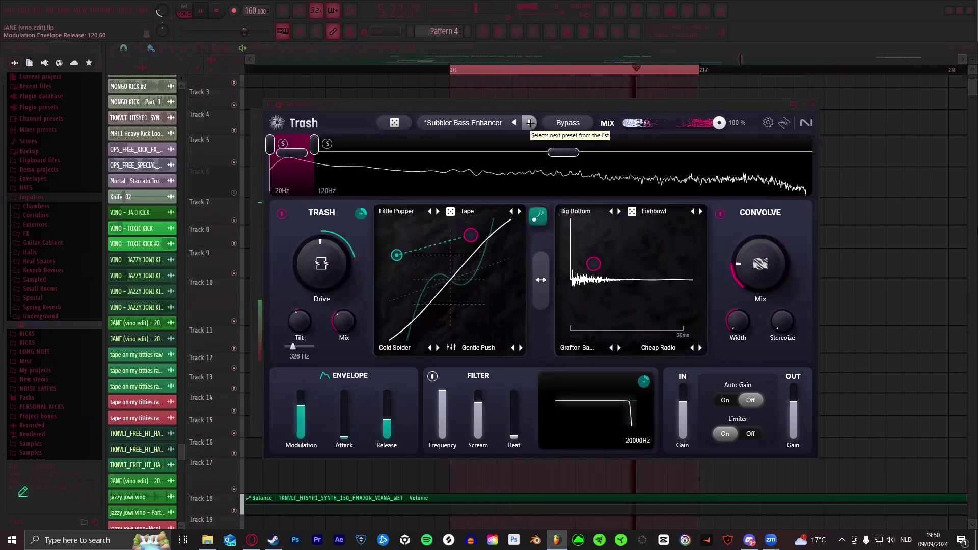
left_click(529, 122)
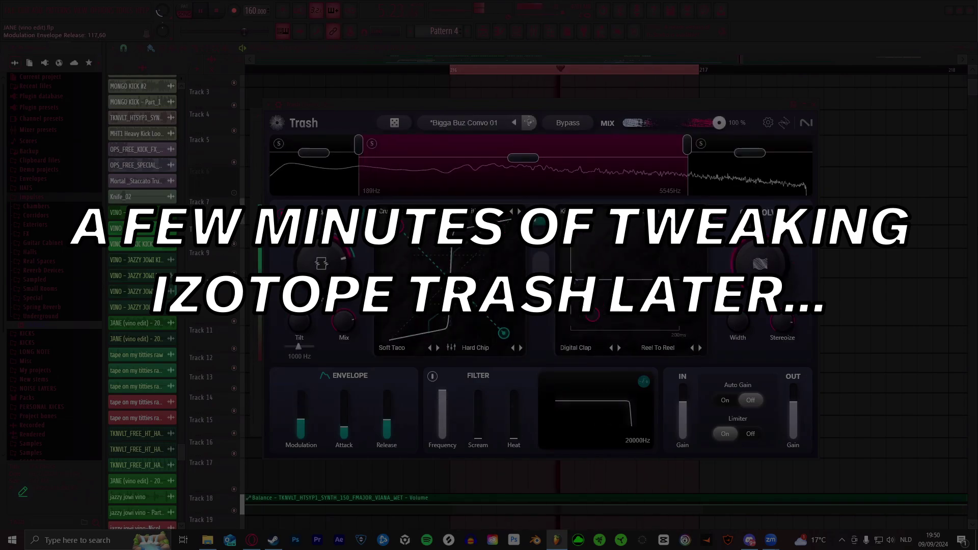
left_click(530, 123)
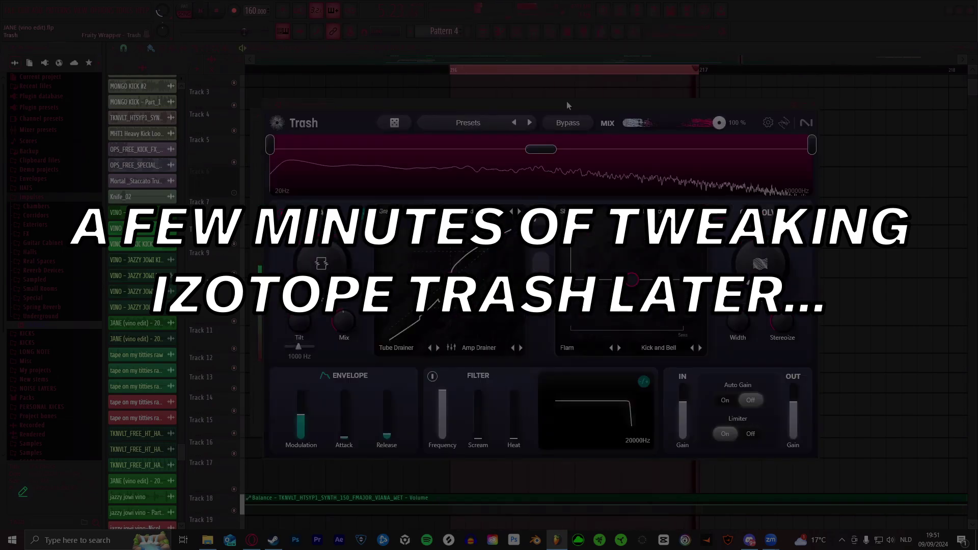
- Try further Trash presets on the kick loop, including Convoluted Ambience, Darken My Day and massive mid support
left_click(530, 123)
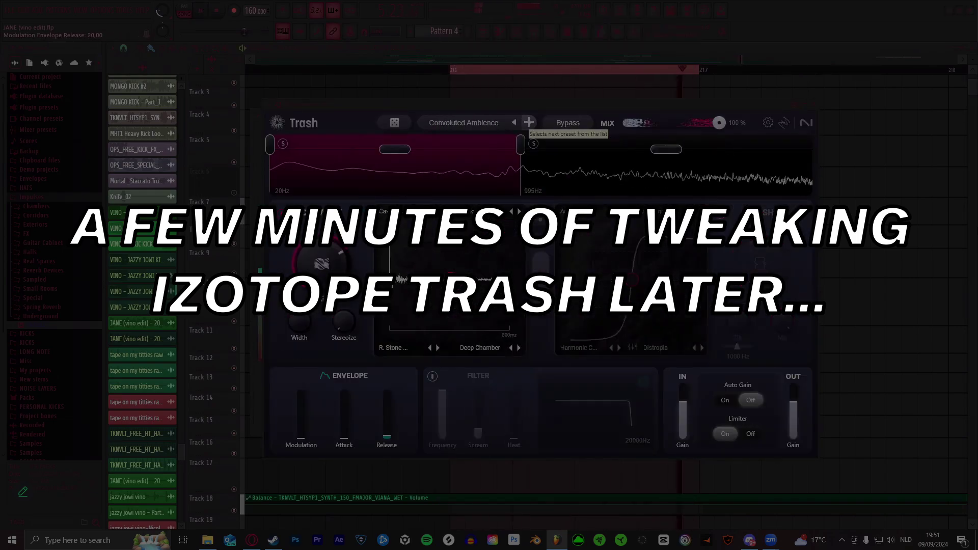
left_click(529, 122)
left_click(528, 122)
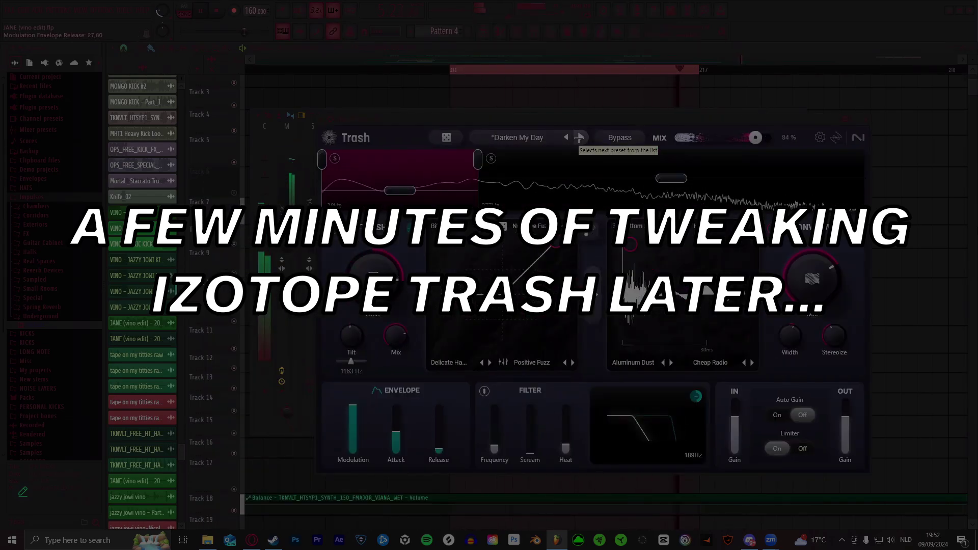
left_click(579, 137)
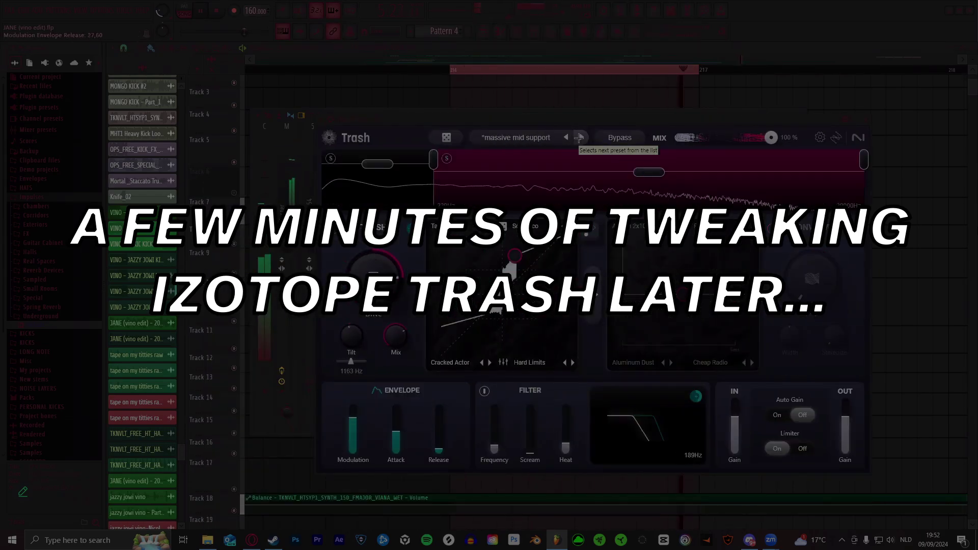
left_click(579, 137)
left_click(579, 137)
left_click(579, 137)
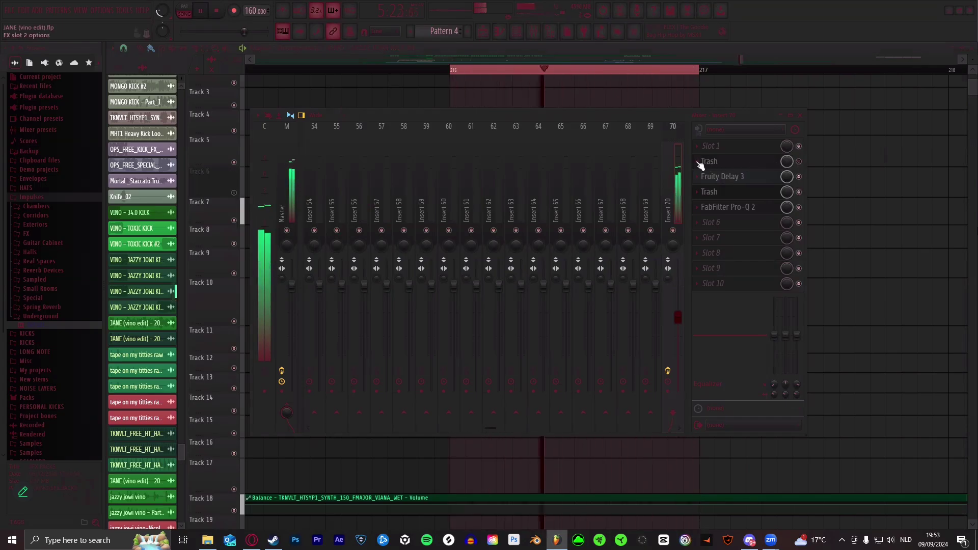
- Remove Trash from effect slot 2 of Insert 70 and shift Fruity Delay 3, Trash and Pro-Q 2 down one slot
left_click(700, 164)
key("Escape")
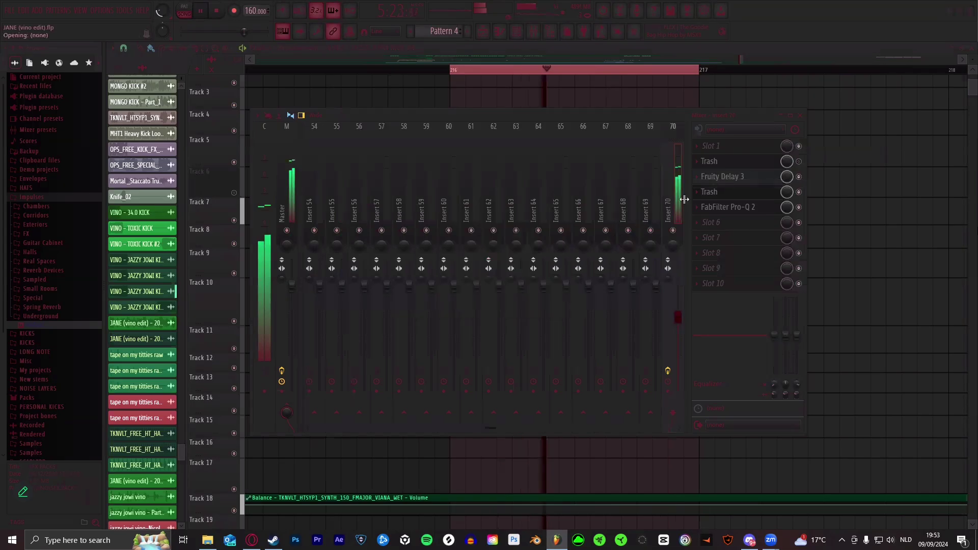
scroll(711, 205, "down", 1)
scroll(715, 192, "down", 1)
scroll(716, 180, "down", 1)
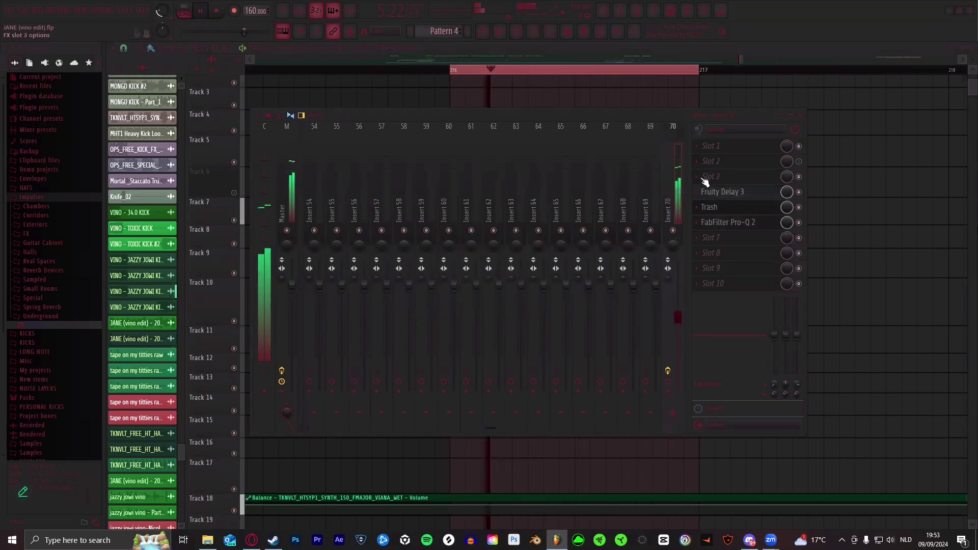
- Load OTT into effect slot 3 of Insert 70 and set its depth to 28% and downward compression to 60%
left_click(696, 176)
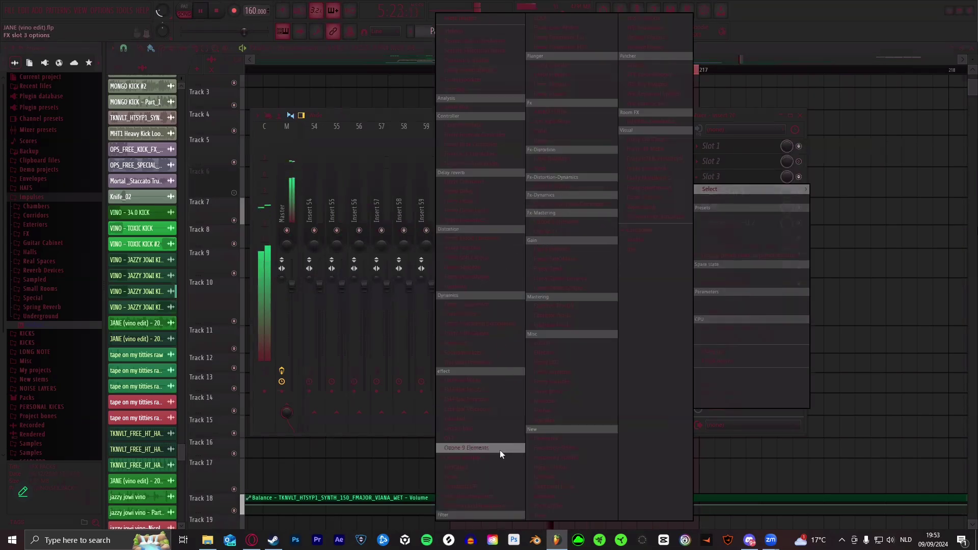
left_click(456, 437)
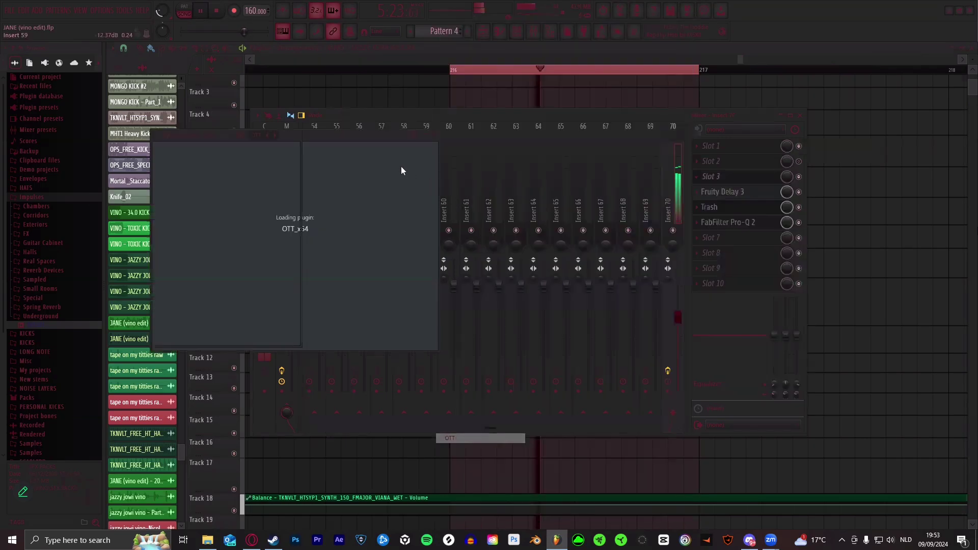
left_click_drag(248, 140, 527, 138)
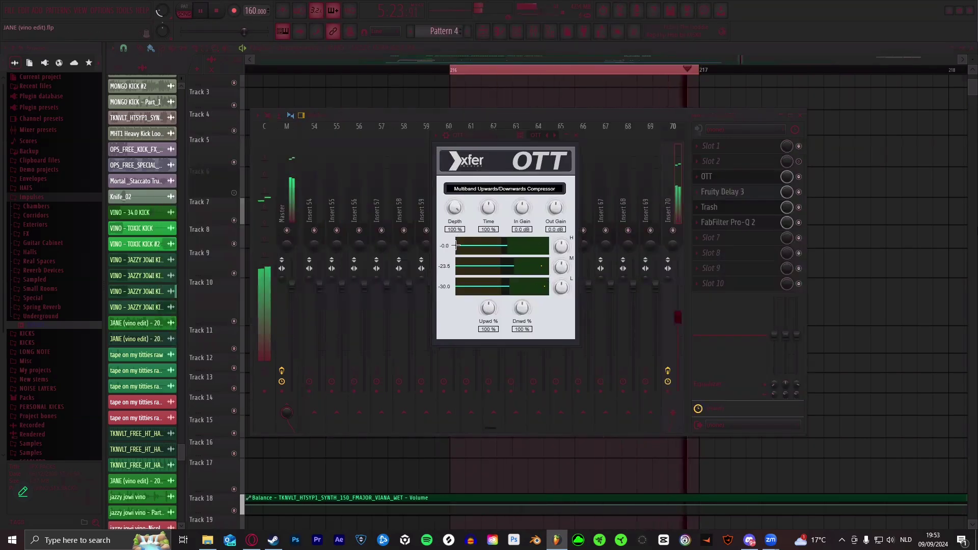
left_click_drag(454, 208, 455, 255)
left_click_drag(521, 307, 520, 313)
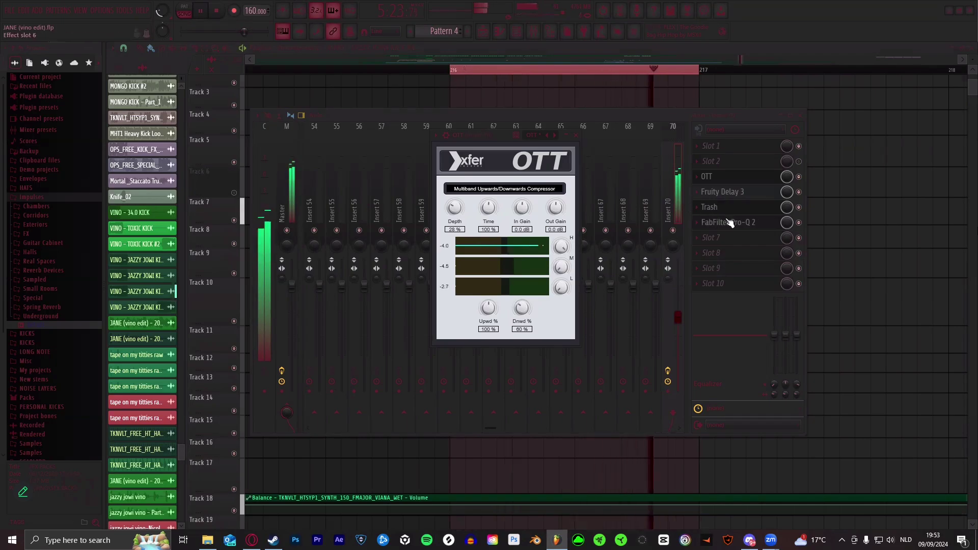
- Pull down the low-cut band in Insert 70's FabFilter Pro-Q 2 and close the EQ
left_click(730, 224)
mouse_move(332, 225)
left_mouse_down()
mouse_move(385, 232)
mouse_move(285, 240)
mouse_move(334, 240)
left_mouse_up()
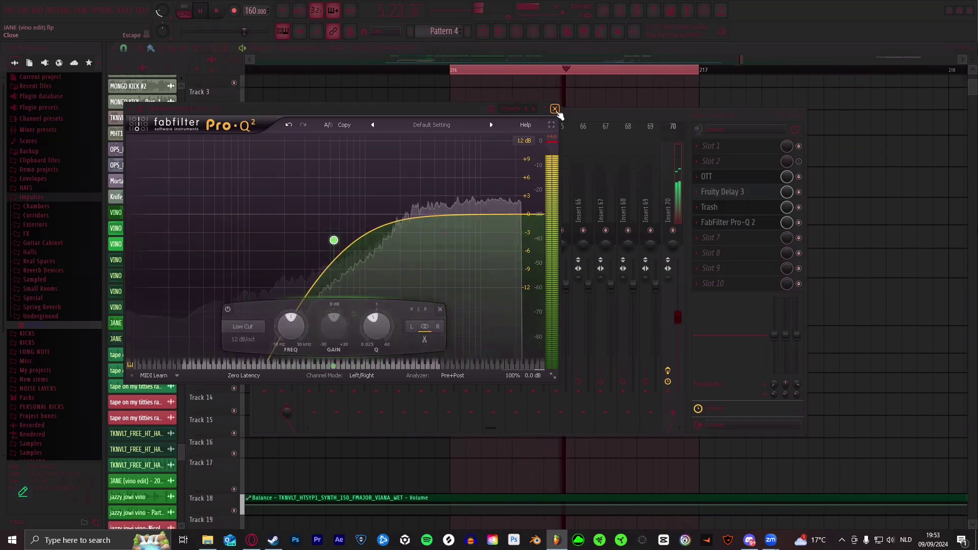
left_click(555, 109)
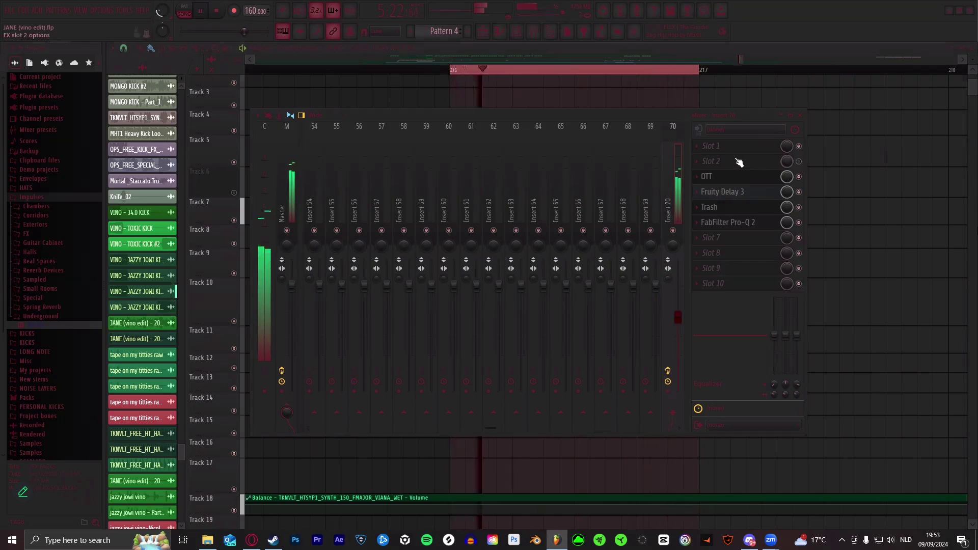
- Load ValhallaVintageVerb into effect slot 2 of Insert 70
left_click(697, 164)
left_click(750, 115)
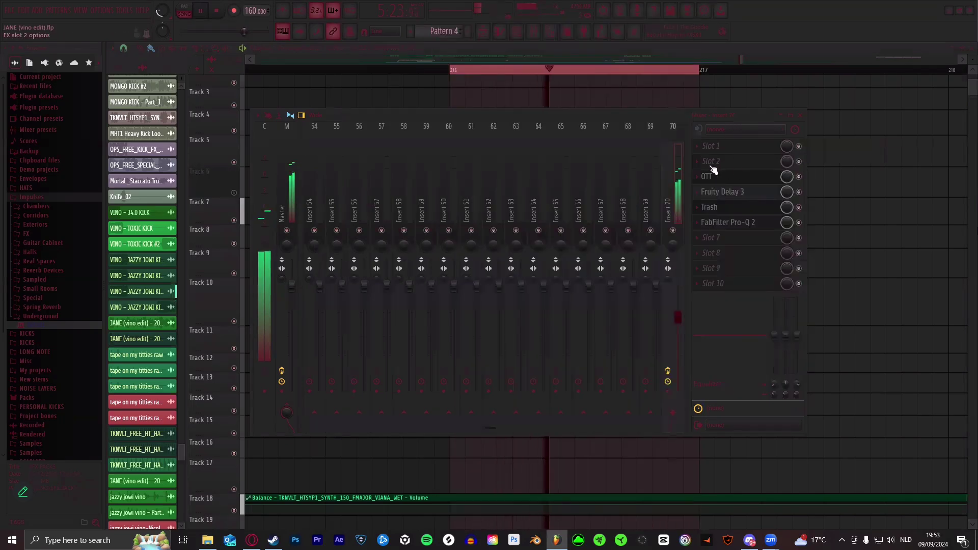
left_click(700, 163)
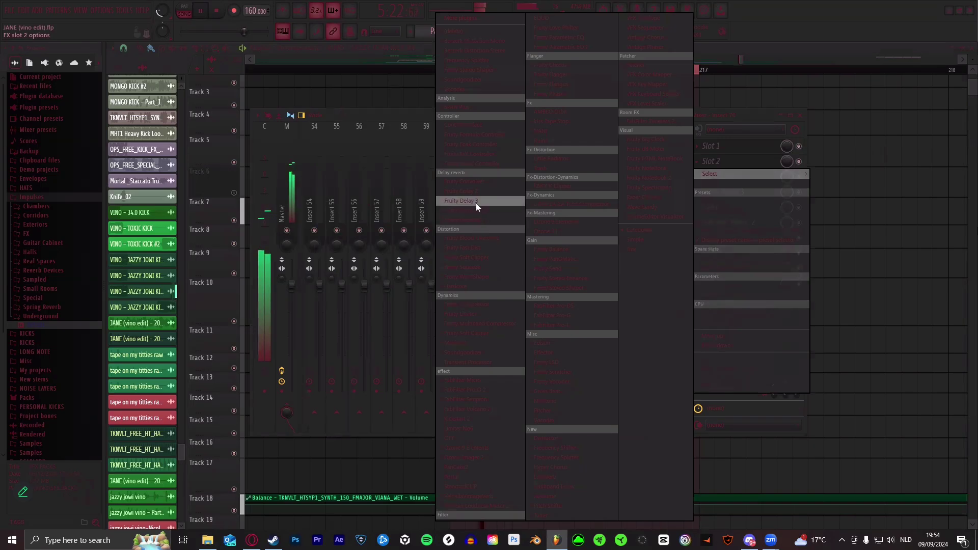
left_click(469, 497)
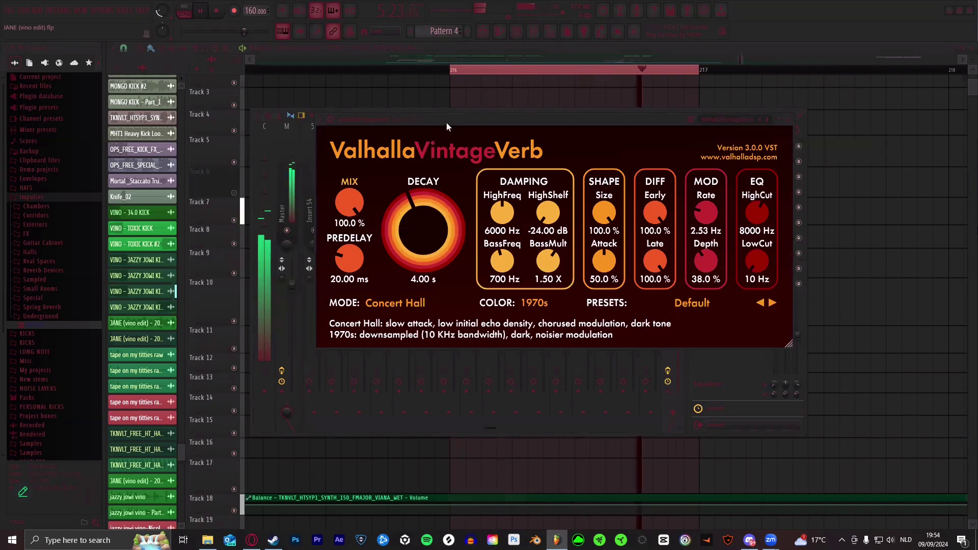
- Audition the ValhallaVintageVerb modes Bright Hall, Plate, Room, Chamber and Random Space on the kick loop
left_click(348, 290)
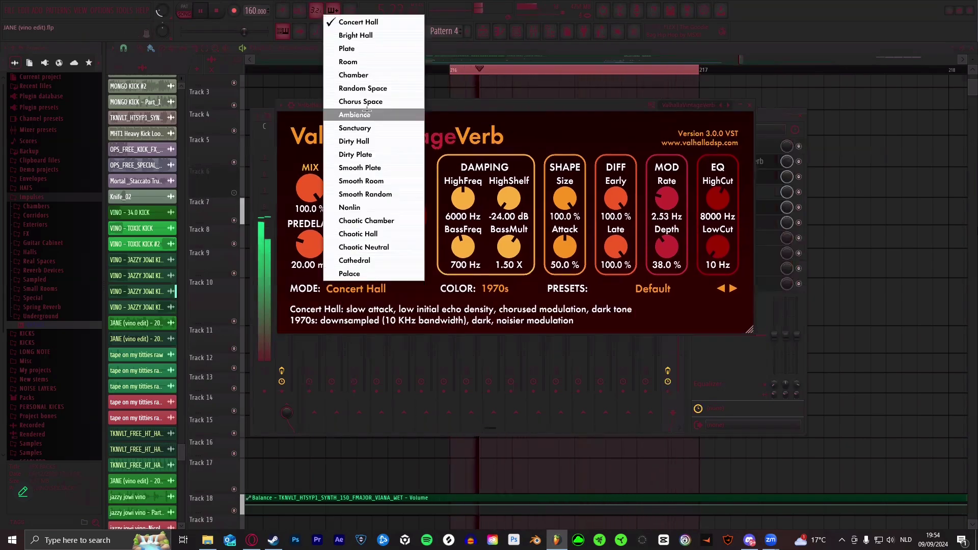
left_click(352, 35)
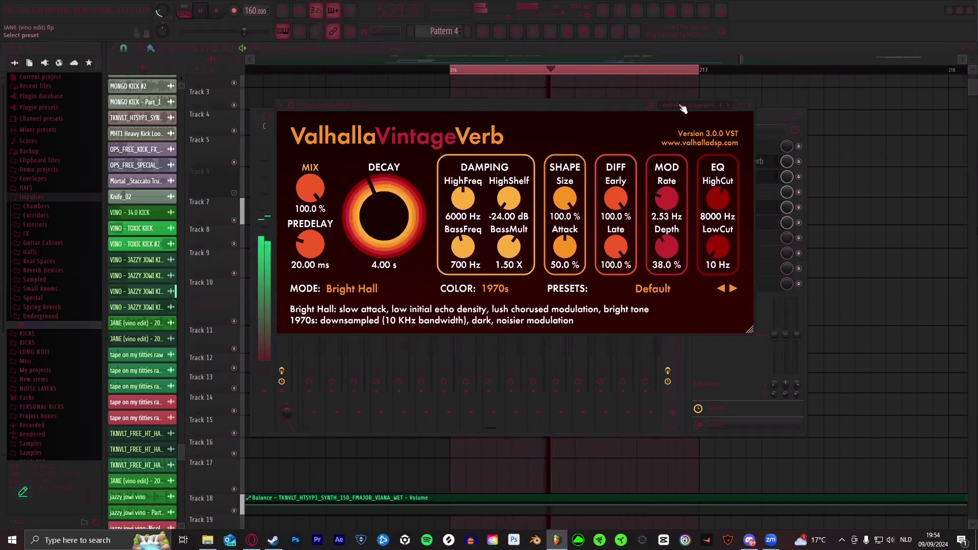
left_click(349, 289)
left_click(351, 48)
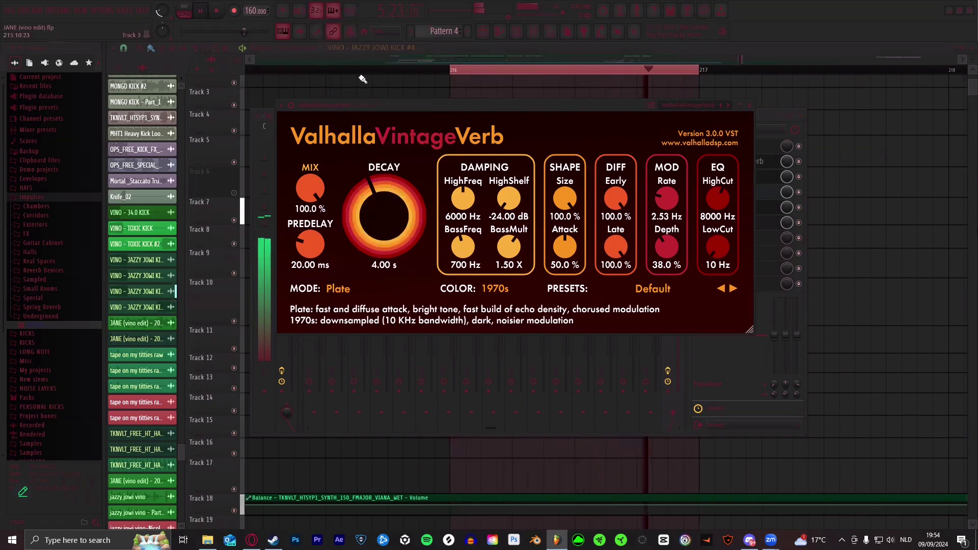
left_click(331, 288)
left_click(348, 62)
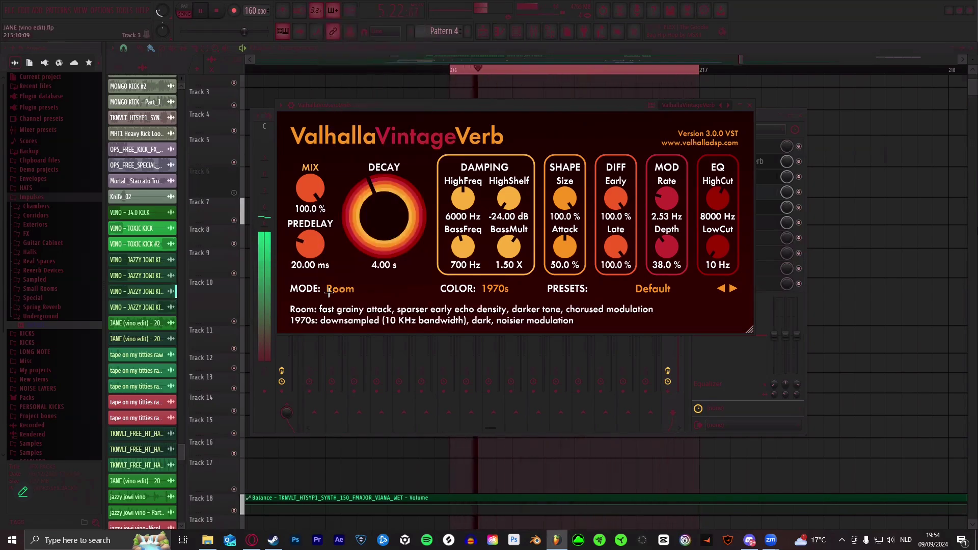
left_click(340, 289)
left_click(353, 74)
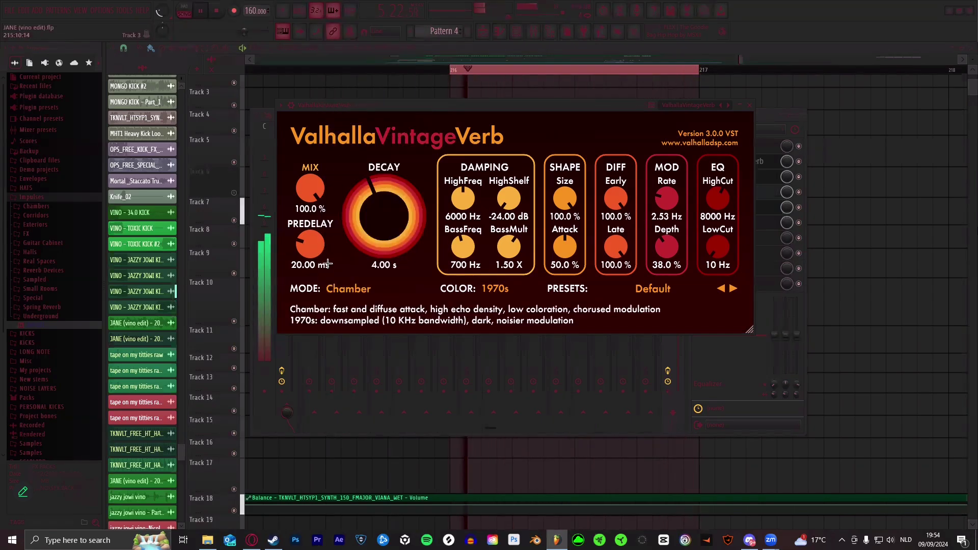
left_click(334, 292)
left_click(346, 89)
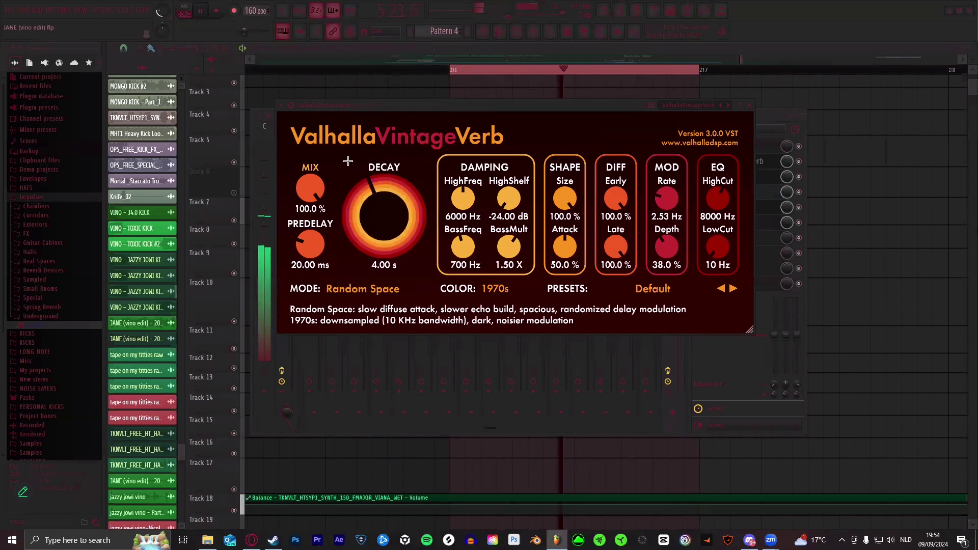
- Try the reverb modes Chorus Space, Ambience, Sanctuary, Dirty Plate and Nonlin on the kick loop
left_click(340, 289)
left_click(347, 102)
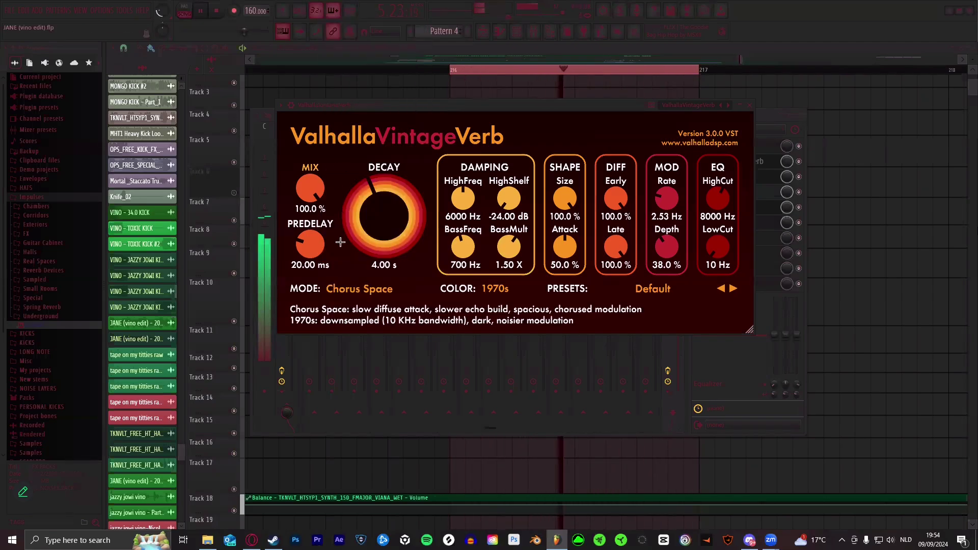
left_click(337, 290)
left_click(346, 116)
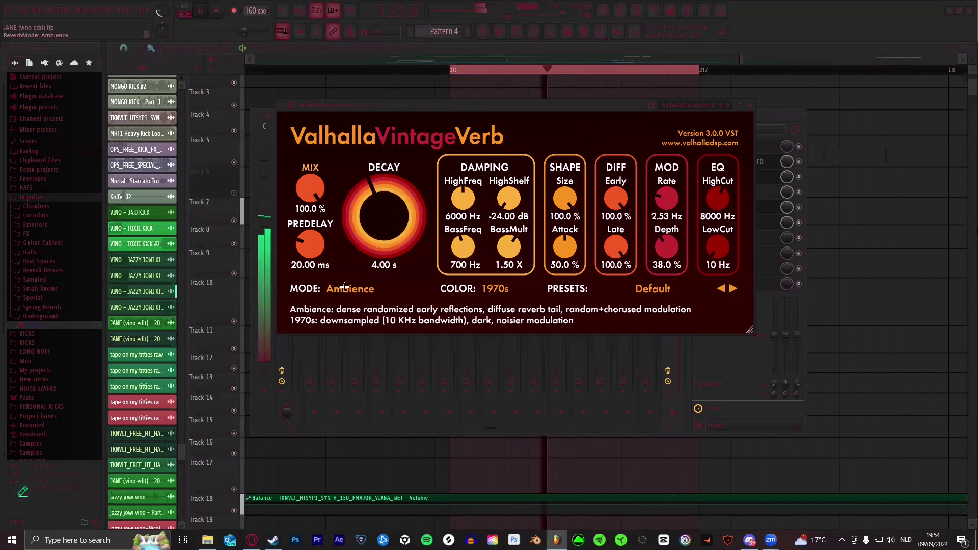
left_click(345, 288)
left_click(346, 128)
left_click(345, 289)
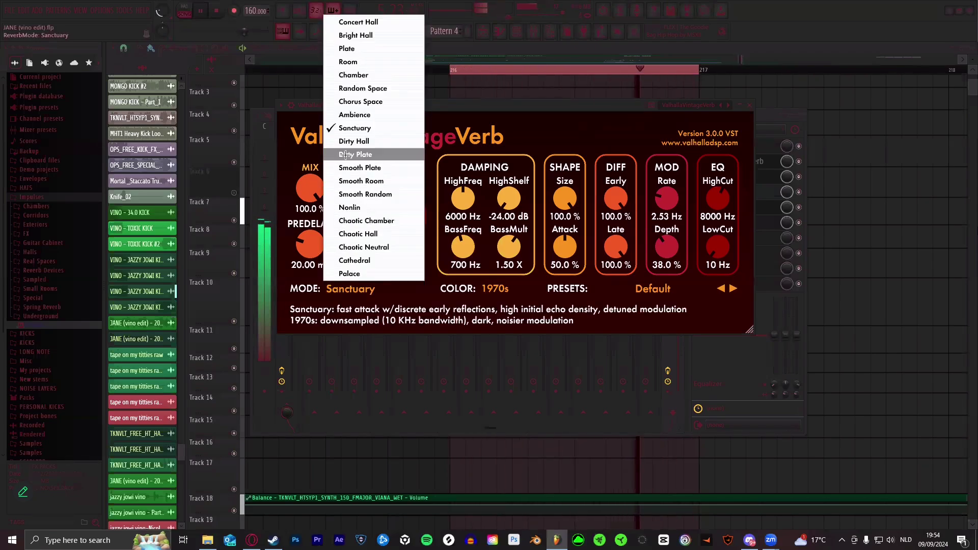
left_click(346, 154)
left_click(341, 290)
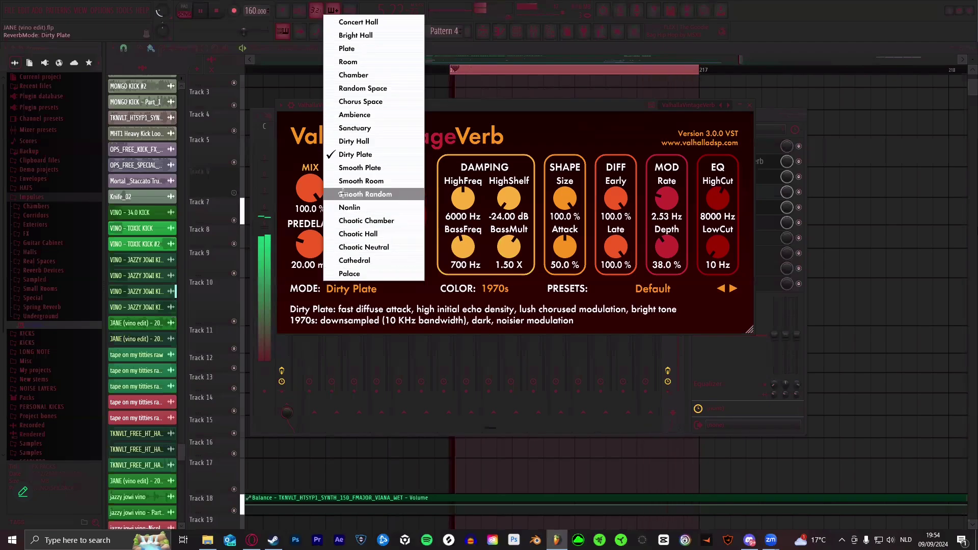
left_click(346, 207)
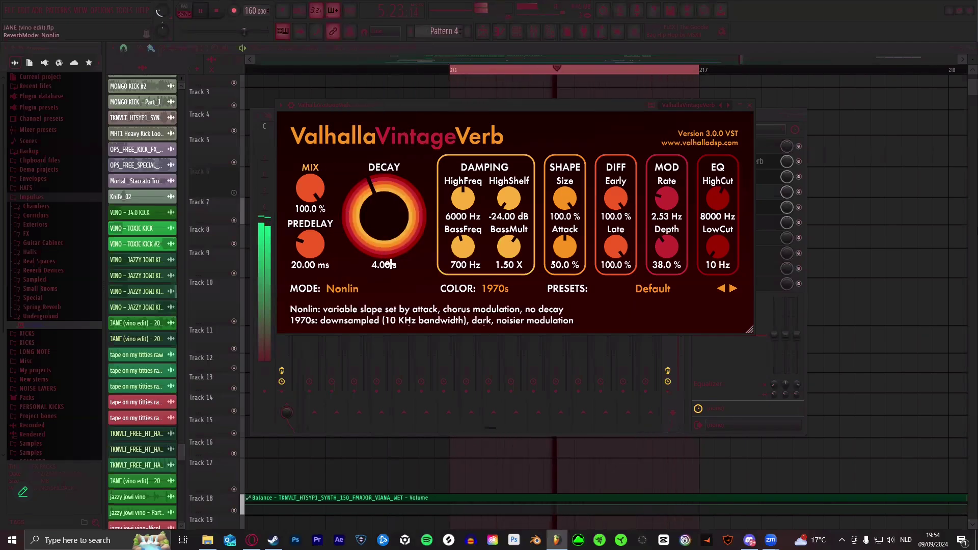
- Try the 1980s reverb color, settle on NOW and shorten the decay to 0.20 s
left_click(502, 314)
left_click(495, 289)
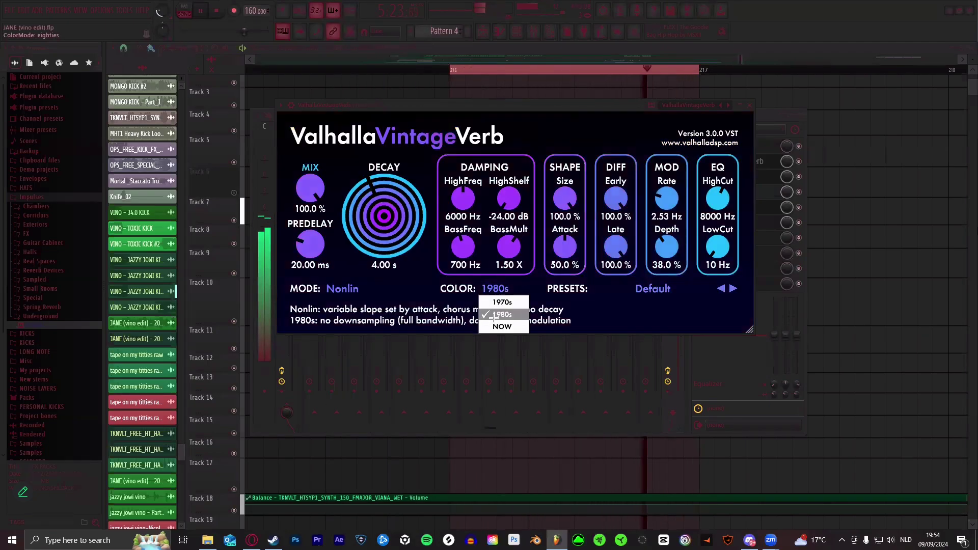
left_click(502, 327)
left_click_drag(371, 224, 371, 263)
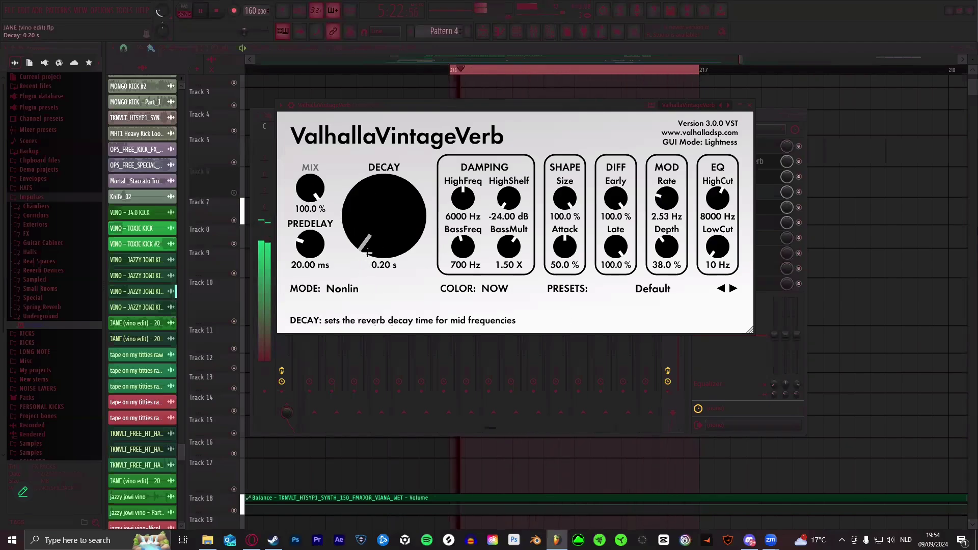
- Try the Smooth Random reverb mode and switch the mode to Concert Hall
left_click(342, 289)
left_click(352, 194)
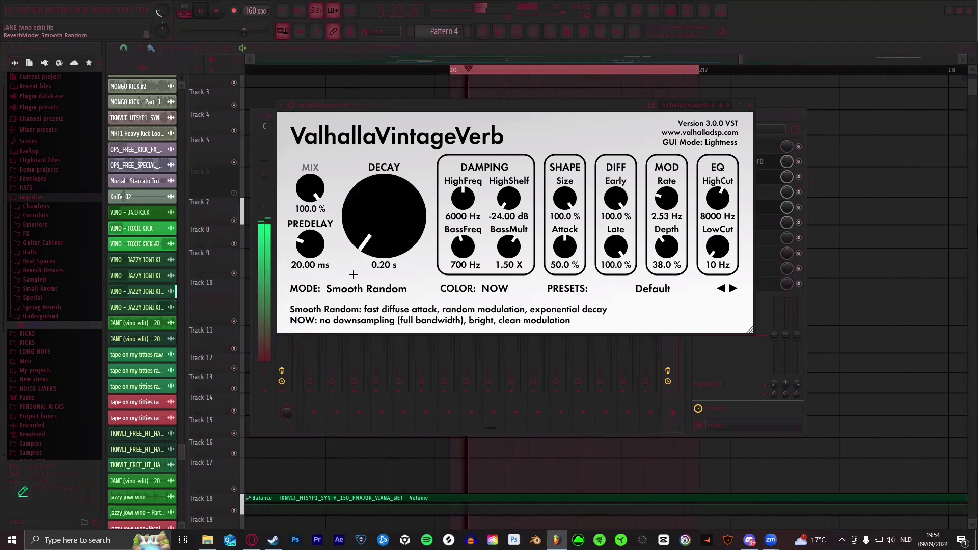
left_click(366, 289)
left_click(352, 17)
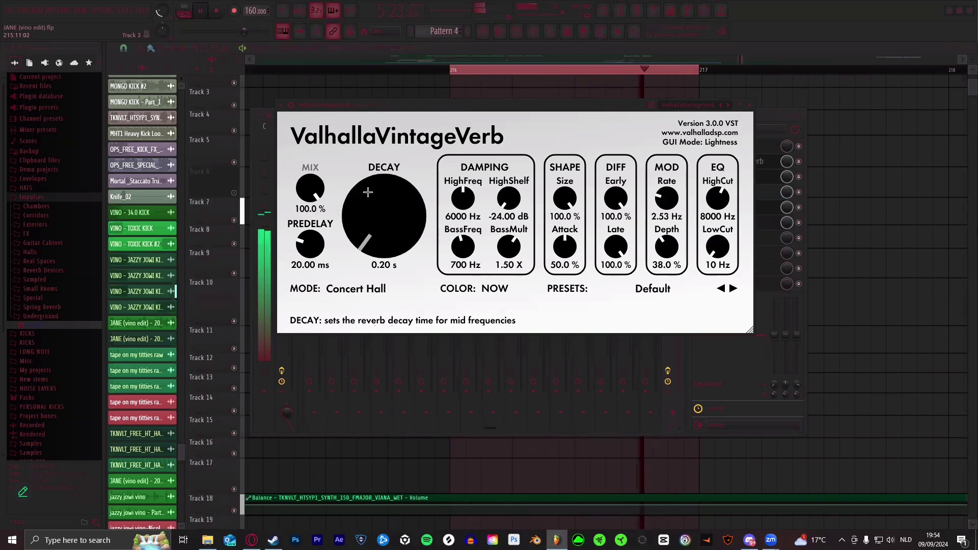
- Close the ValhallaVintageVerb and mixer windows and save the project
left_click(762, 117)
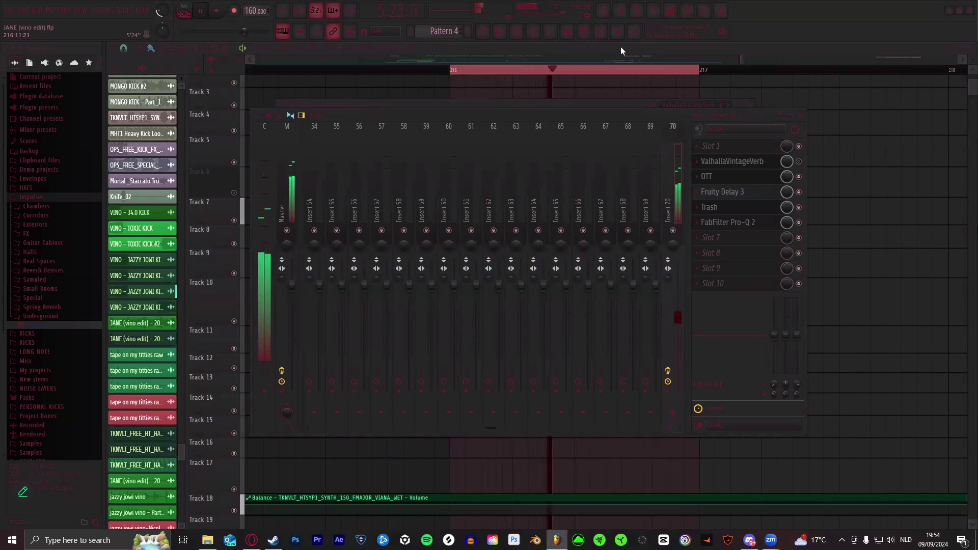
key("F9")
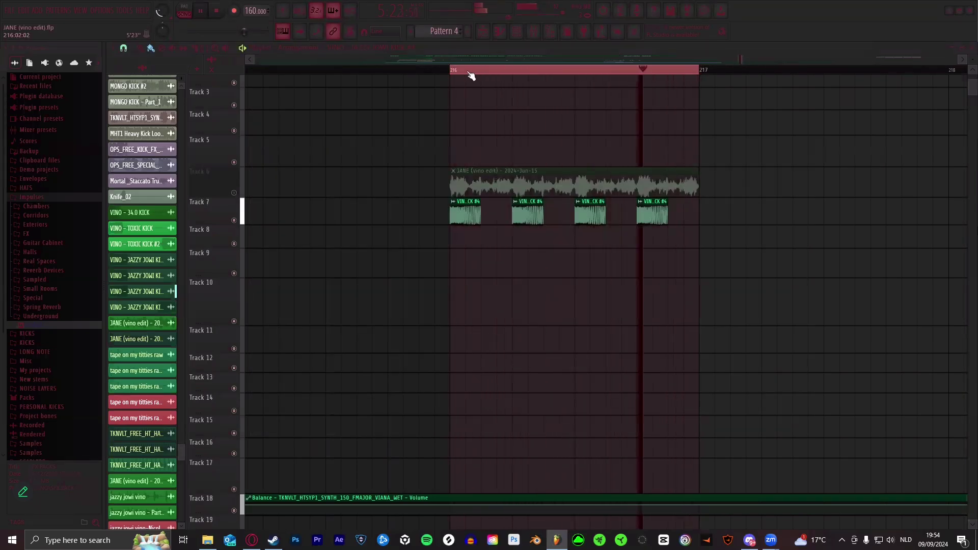
key("ctrl+s")
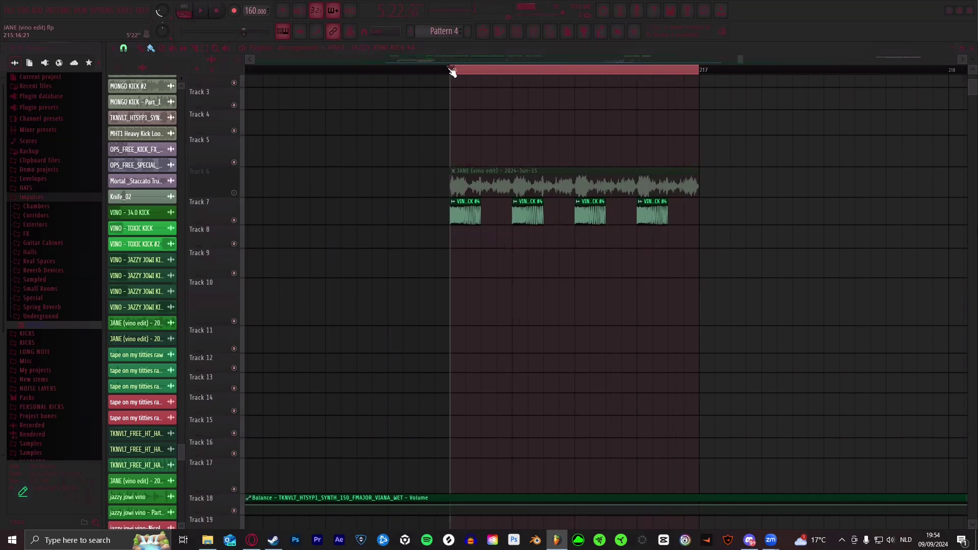
scroll(470, 74, "down", 1)
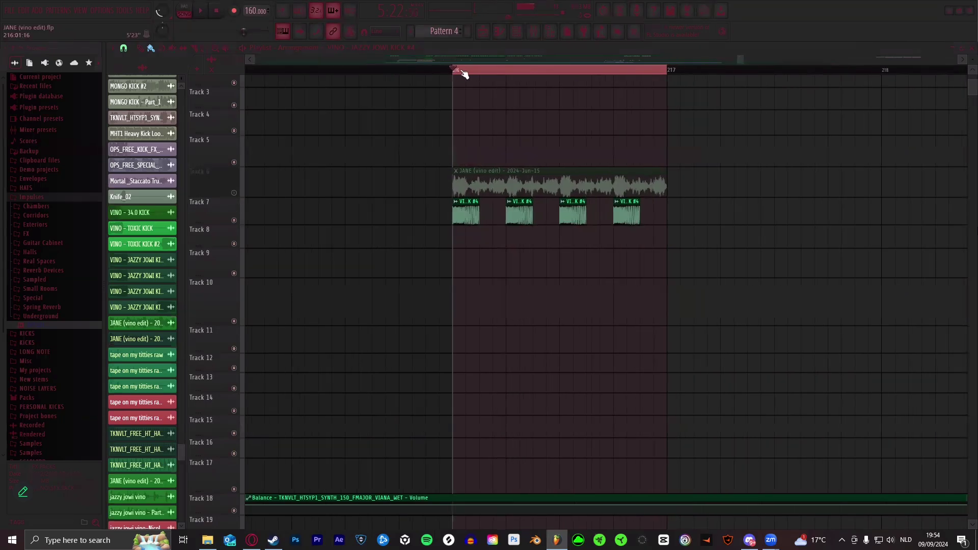
scroll(466, 74, "up", 1)
scroll(464, 74, "down", 1)
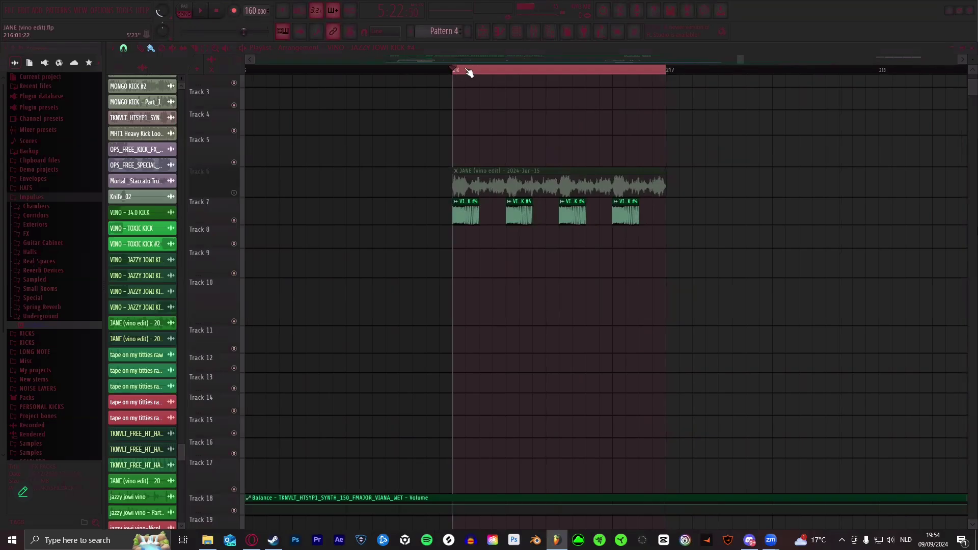
scroll(466, 73, "up", 1)
scroll(478, 71, "down", 1)
scroll(535, 72, "up", 1)
scroll(535, 72, "down", 1)
scroll(540, 70, "down", 1)
scroll(556, 75, "up", 1)
scroll(556, 75, "down", 1)
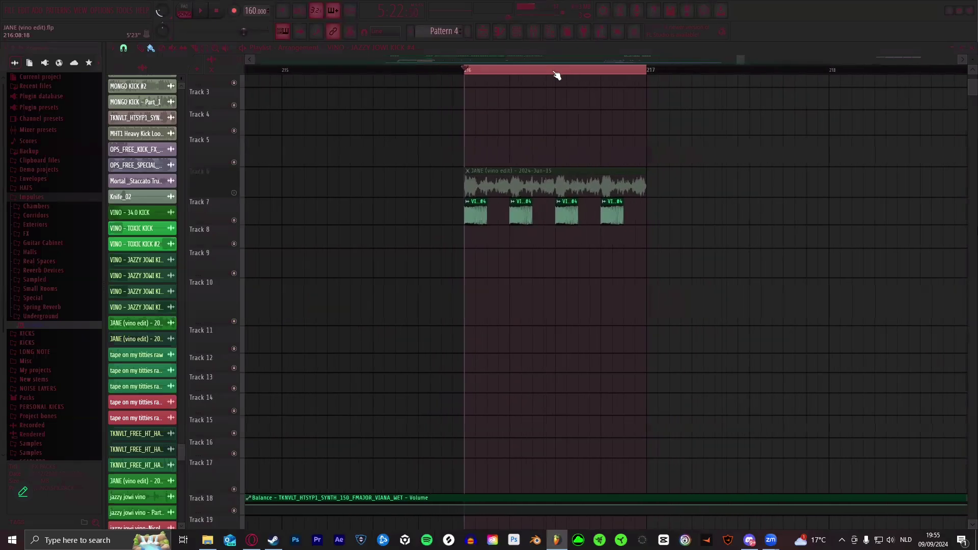
scroll(741, 57, "right", 3)
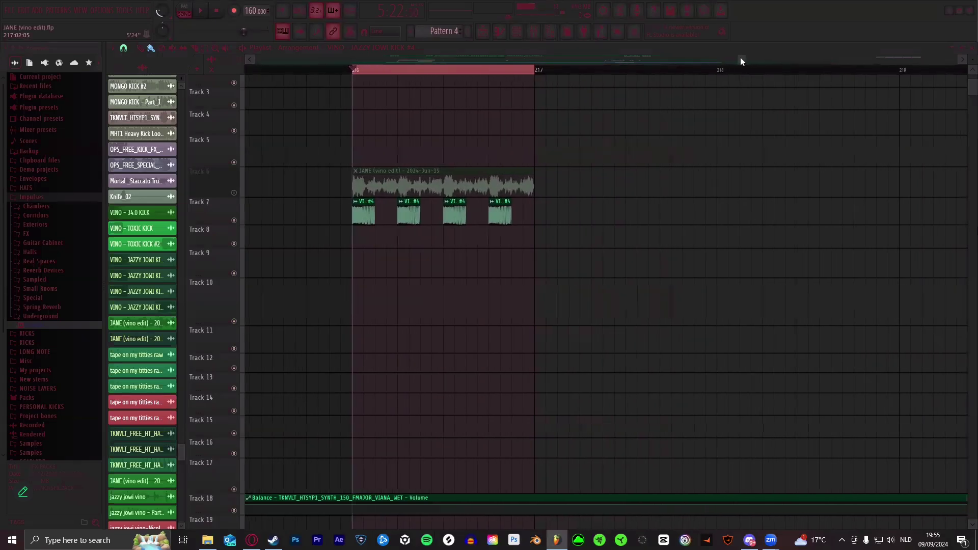
scroll(741, 57, "left", 3)
- Play the kick loop and open Edison from the Master track's effect chain in the mixer
key("space")
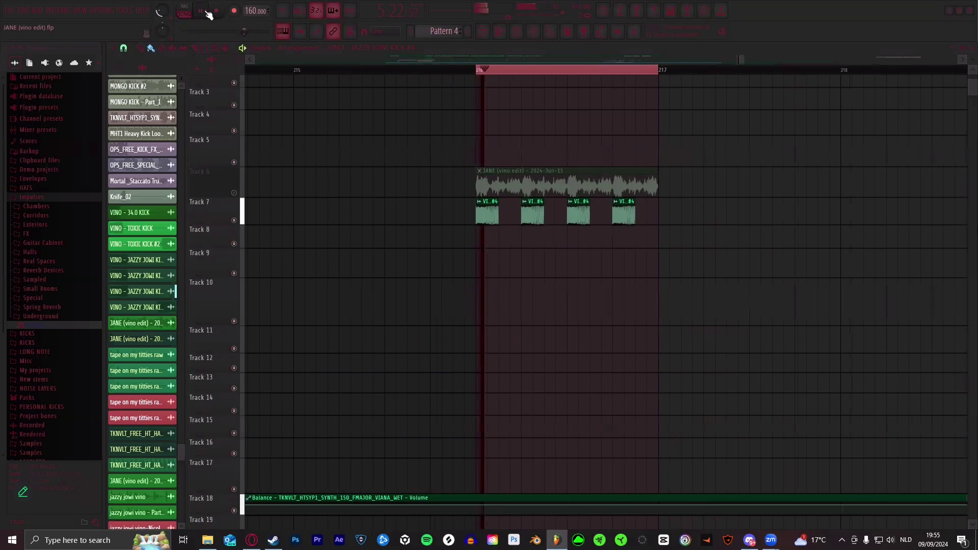
left_click(532, 32)
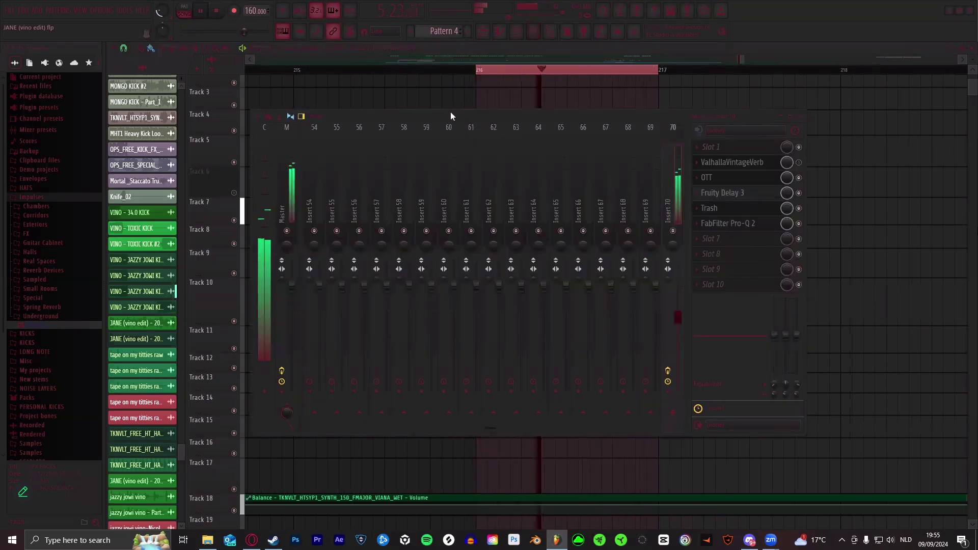
left_click_drag(450, 115, 480, 105)
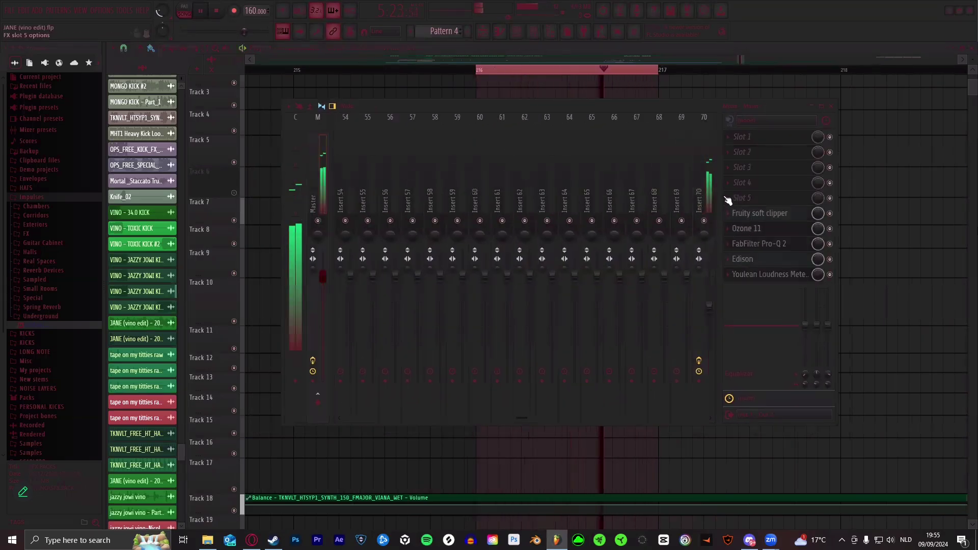
left_click(745, 260)
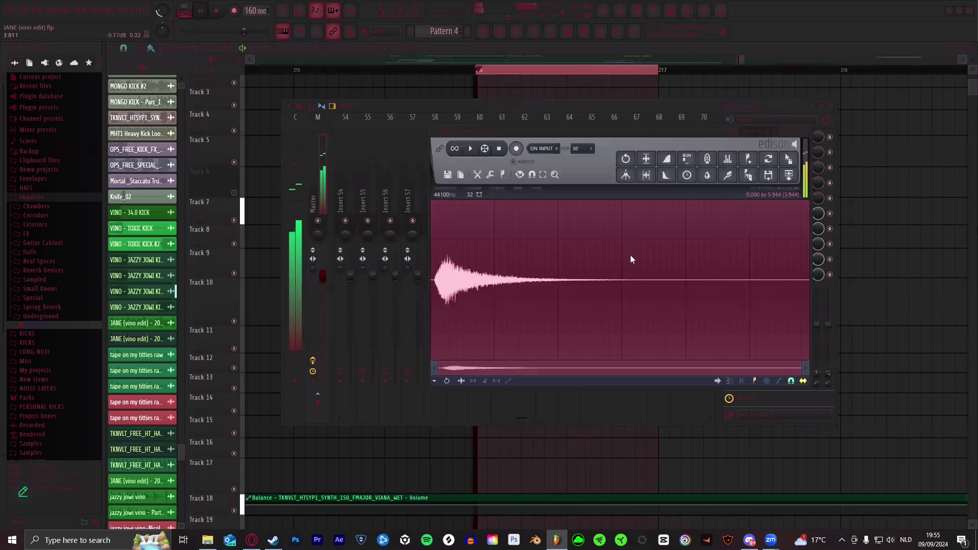
- Cut the old sample out of Edison and record several passes of the looping processed kick from the Master
left_click(478, 175)
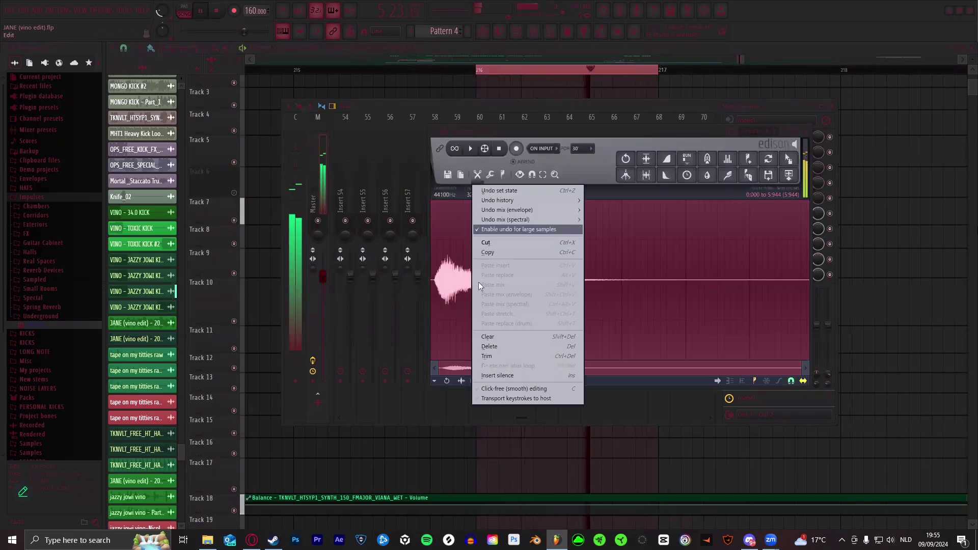
left_click(491, 242)
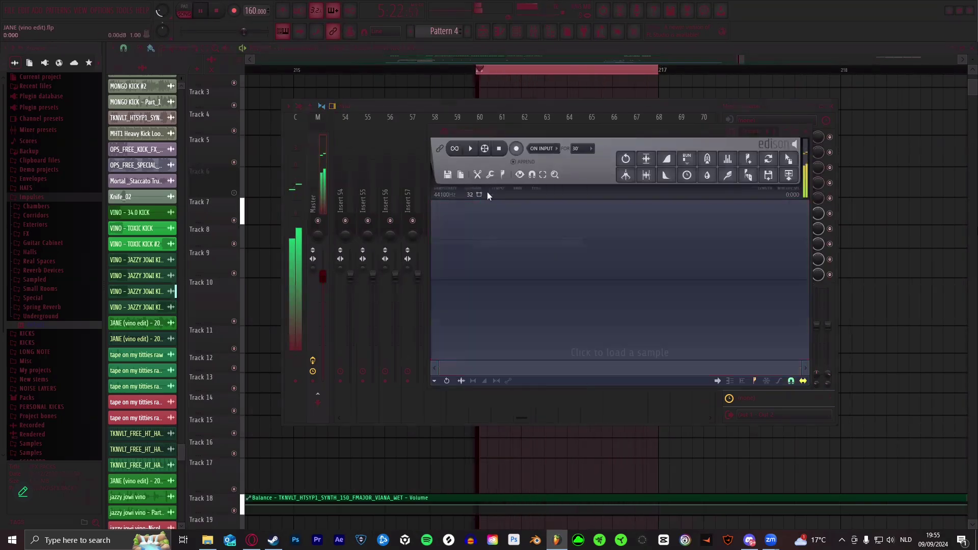
left_click(516, 148)
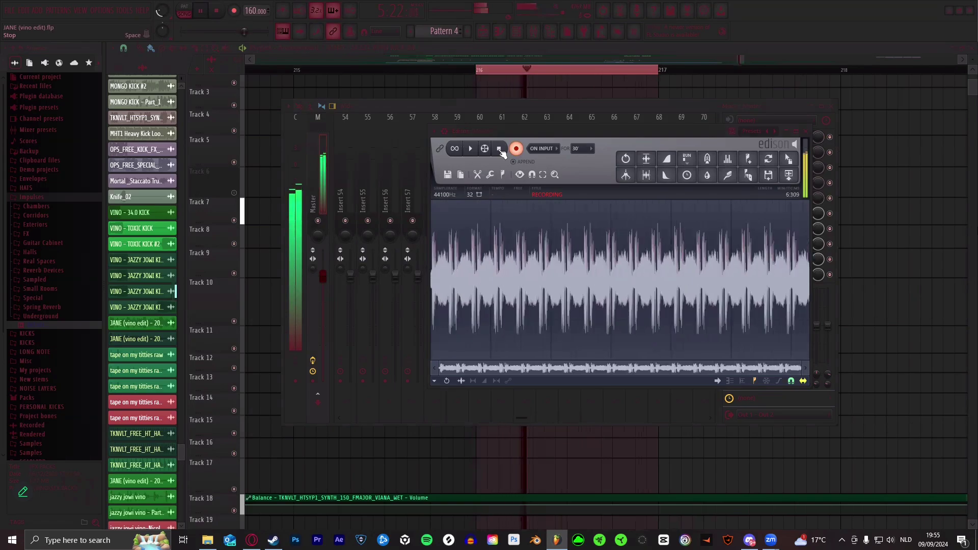
left_click(500, 149)
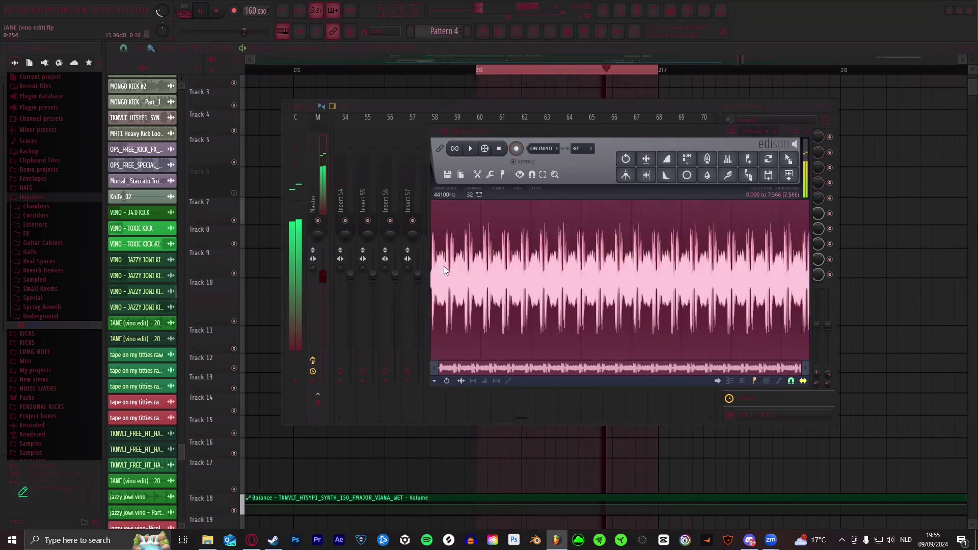
- Select the Edison recording from a kick's onset at 4:062 to the end and place the selection on playlist Track 5 at bar 216
left_click_drag(623, 263, 622, 292)
scroll(664, 289, "up", 3)
scroll(622, 293, "up", 2)
scroll(594, 297, "down", 4)
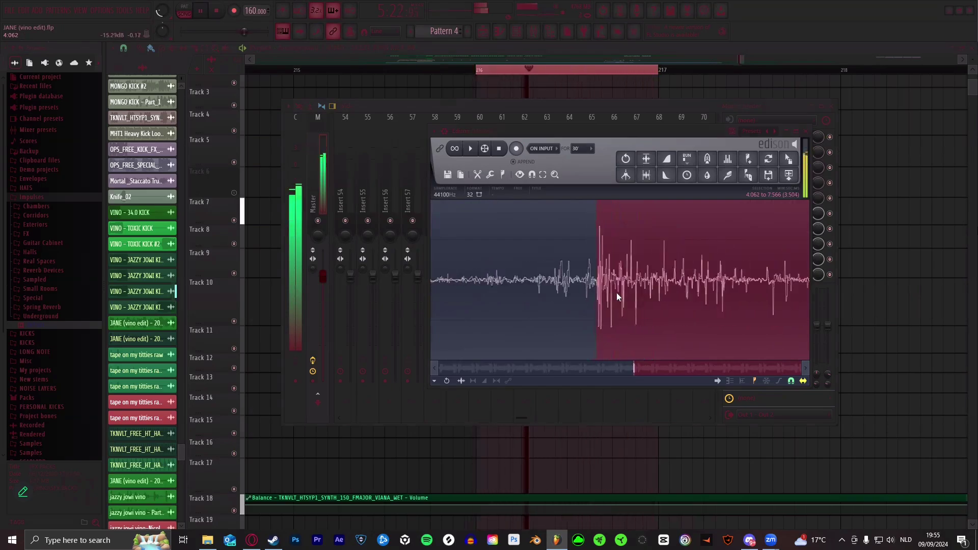
scroll(760, 289, "down", 3)
scroll(784, 289, "up", 2)
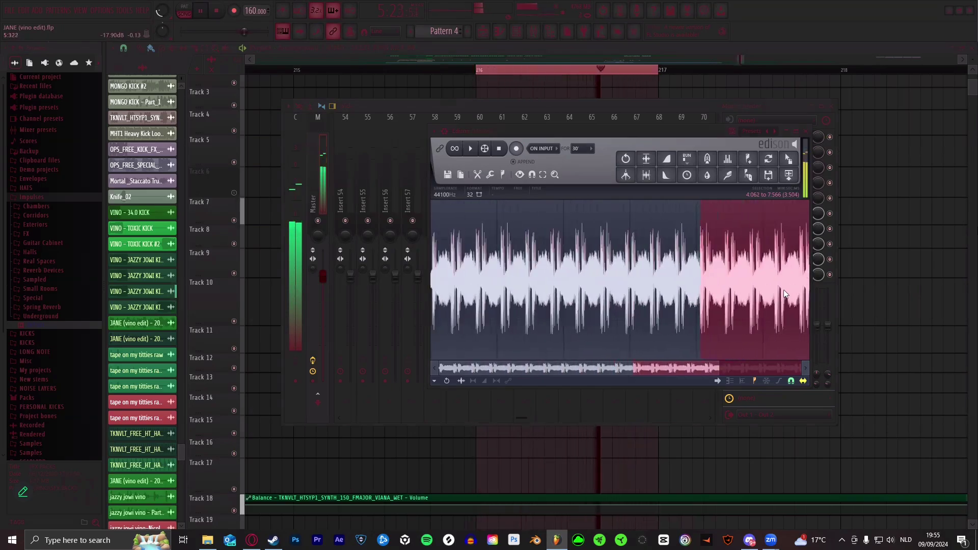
scroll(801, 316, "up", 3)
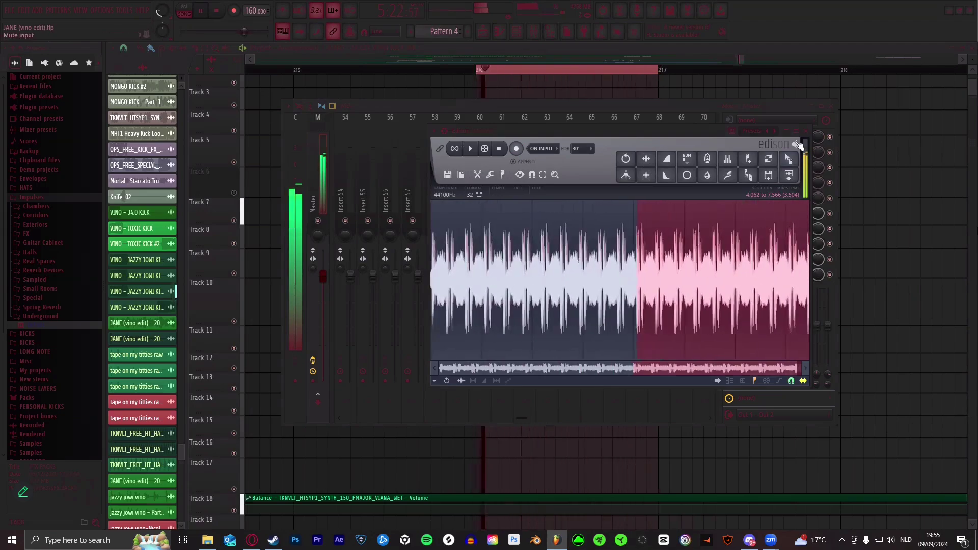
left_click_drag(789, 159, 501, 161)
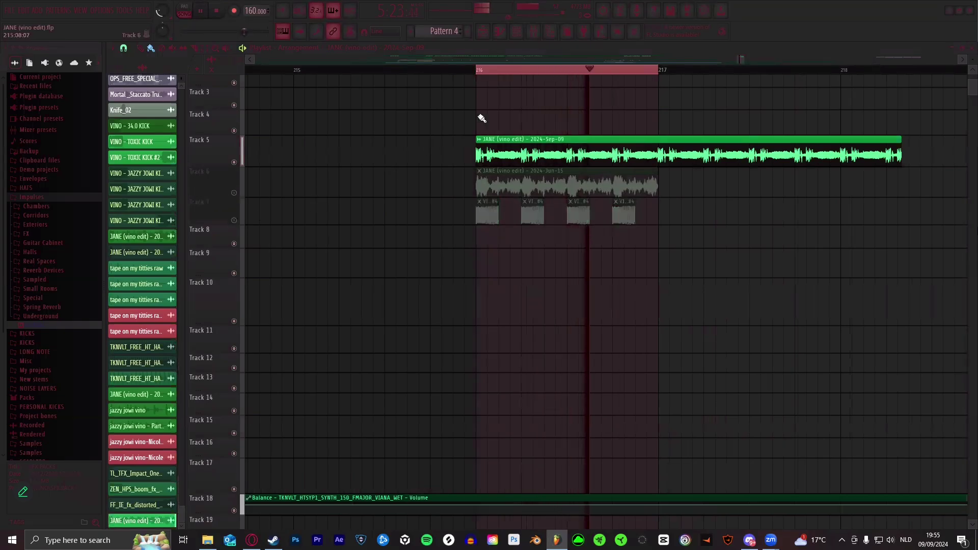
- Move the recorded clip on Track 5 earlier to start at 215:05, keeping its kick hits aligned with the grid
scroll(589, 71, "up", 2)
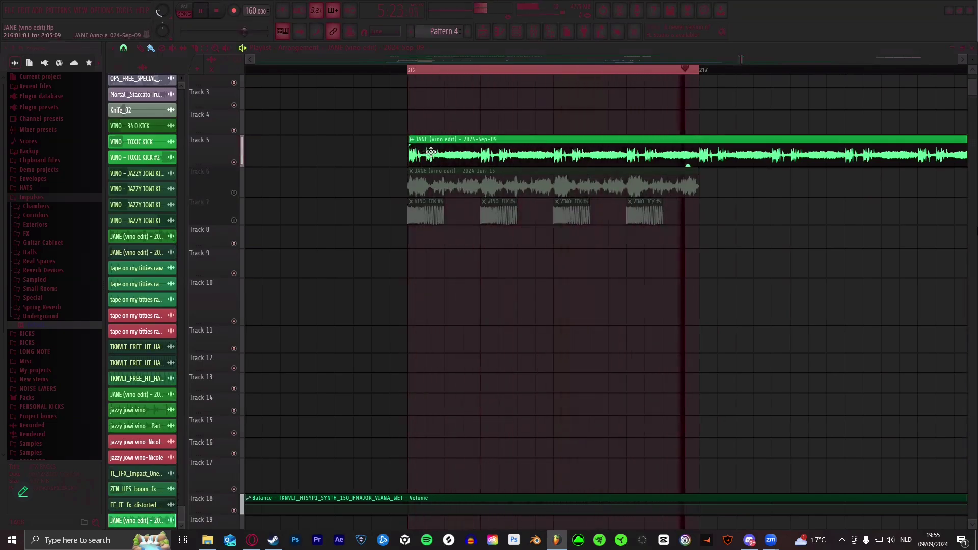
left_click_drag(565, 153, 544, 158)
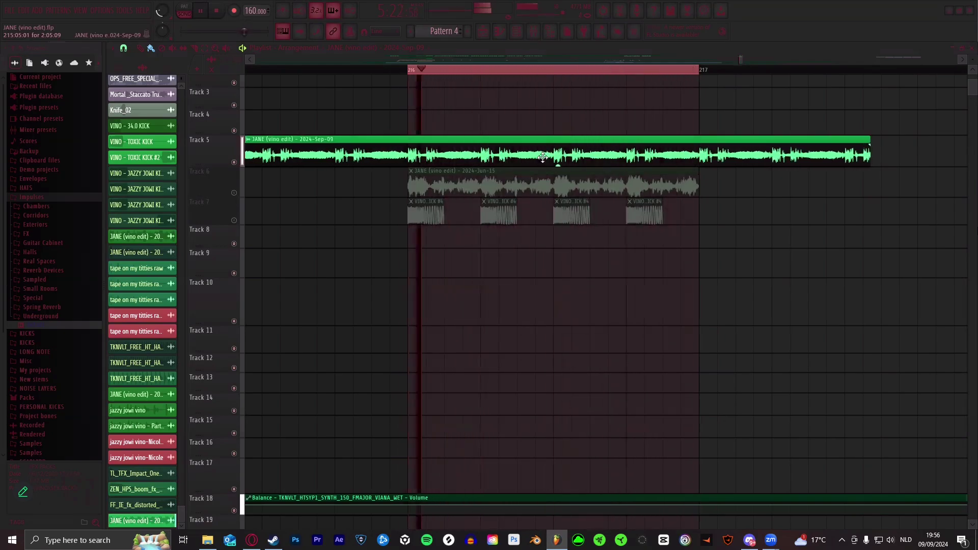
scroll(646, 77, "up", 5)
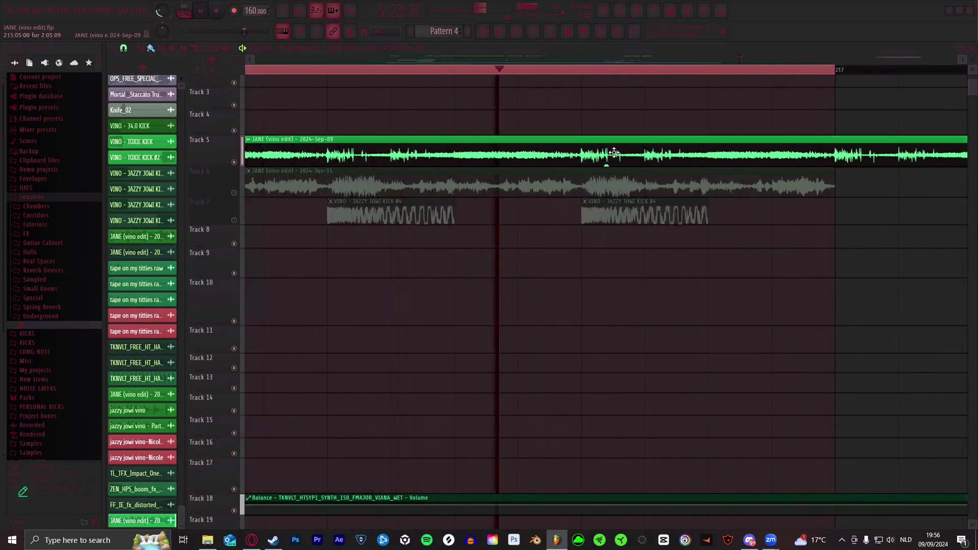
scroll(595, 77, "down", 6)
scroll(612, 82, "down", 2)
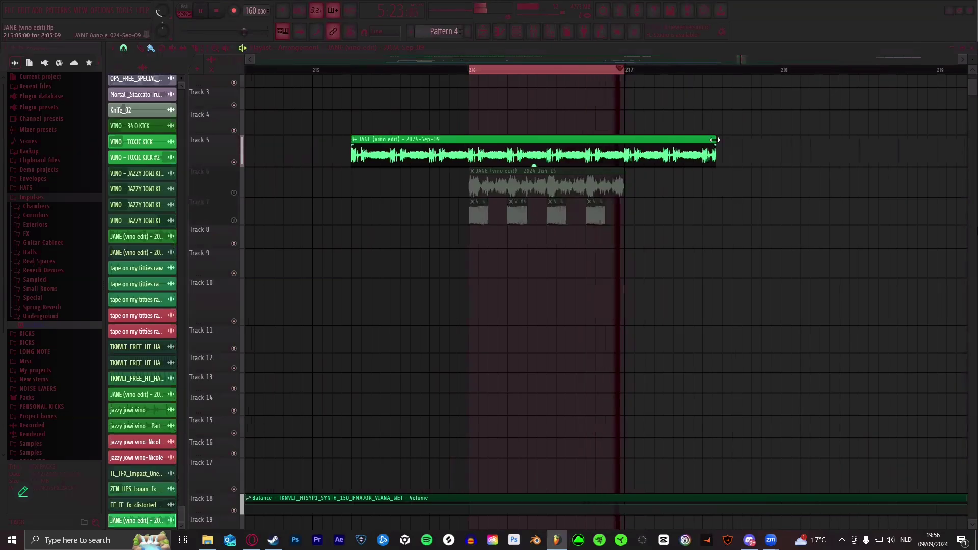
- Trim both ends of the Track 5 clip so it spans exactly from bar 216 to bar 217
left_click_drag(716, 151, 623, 151)
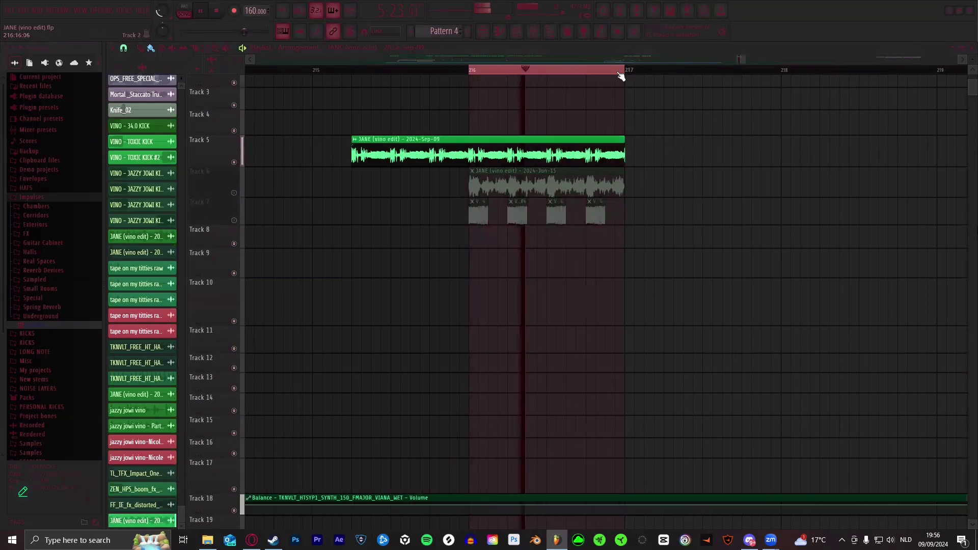
scroll(628, 72, "up", 5)
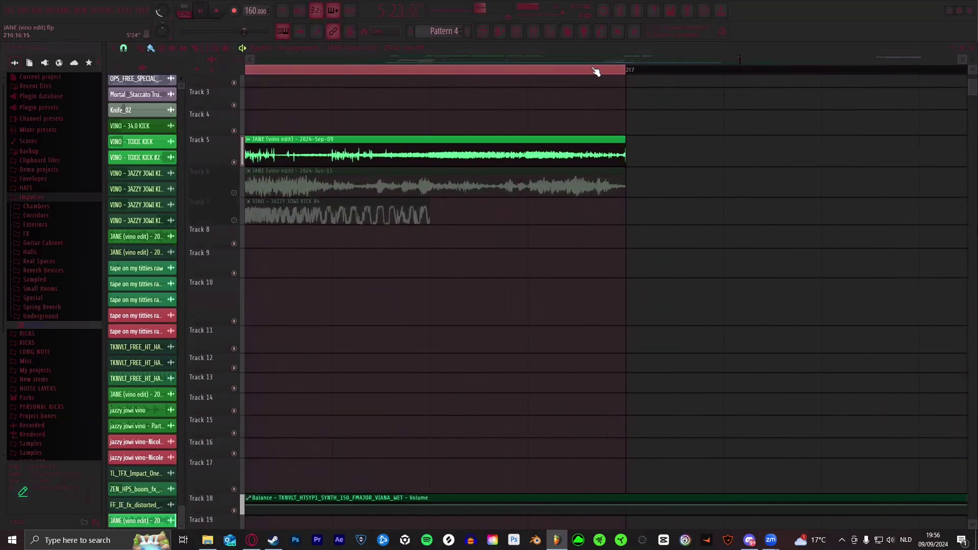
scroll(595, 72, "down", 4)
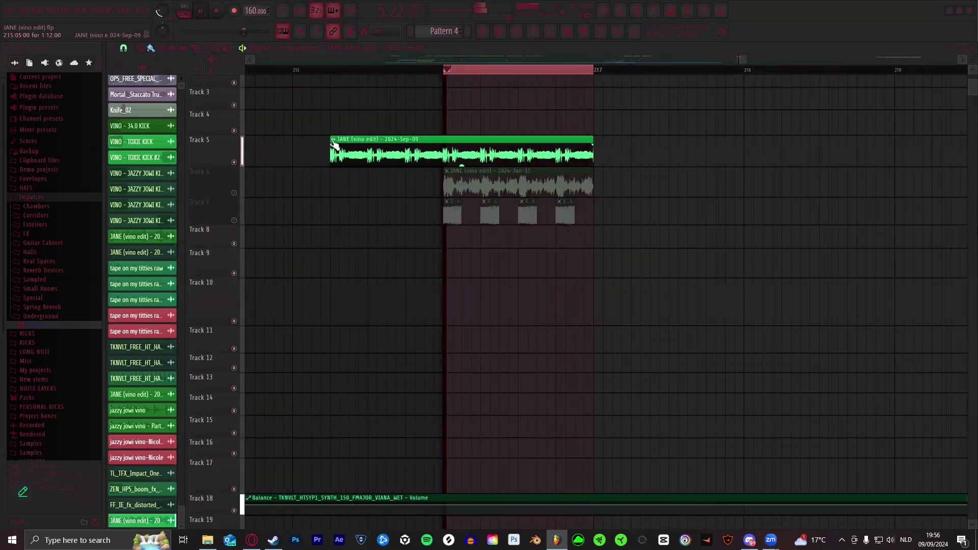
left_click_drag(335, 145, 444, 148)
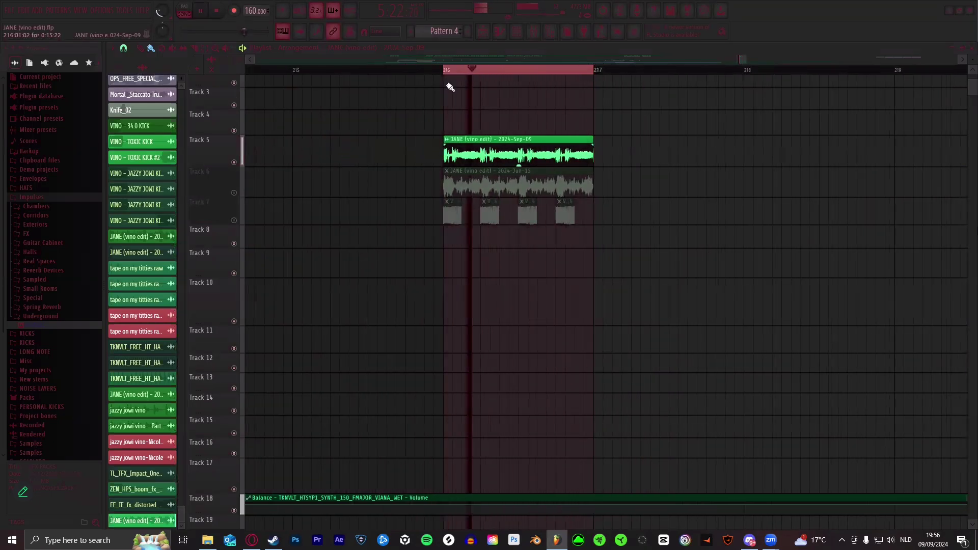
scroll(450, 87, "up", 5)
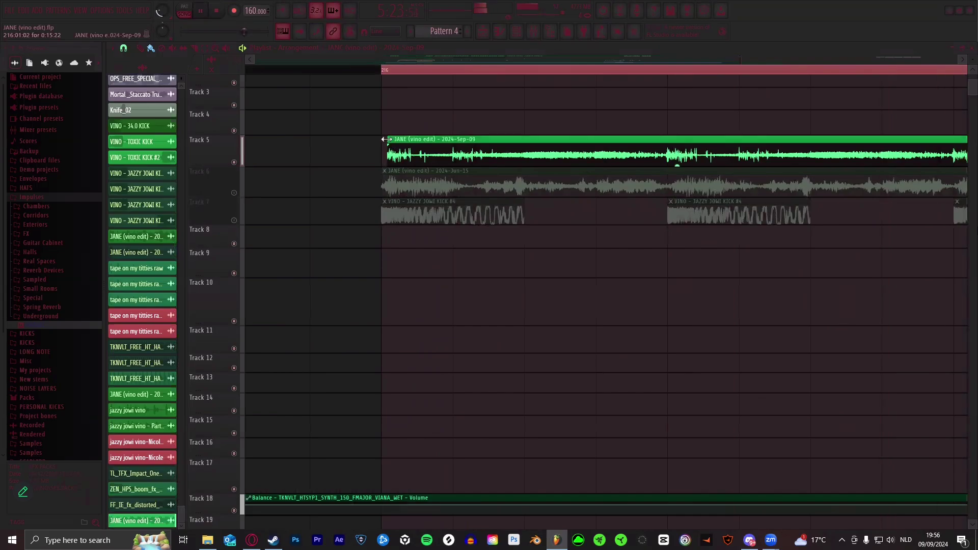
scroll(377, 75, "down", 5)
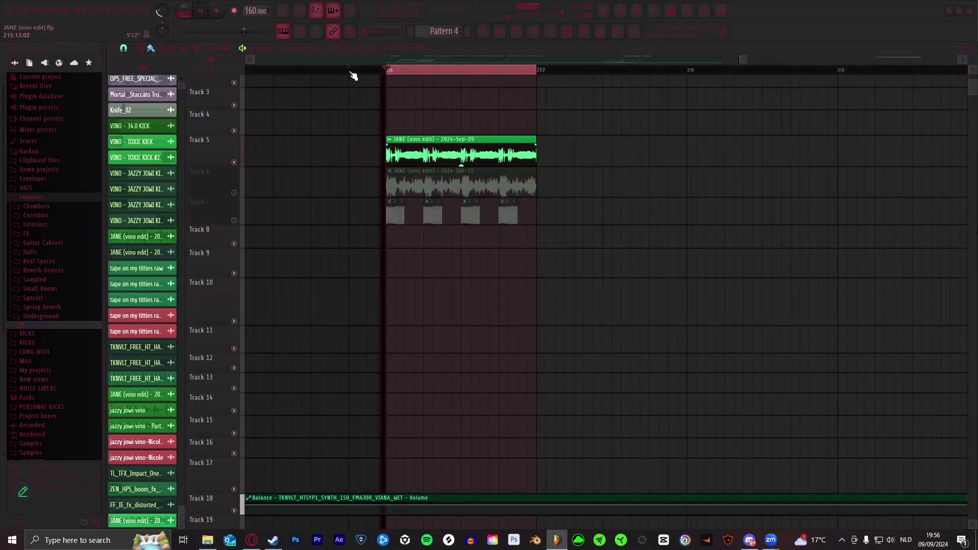
scroll(403, 74, "up", 5)
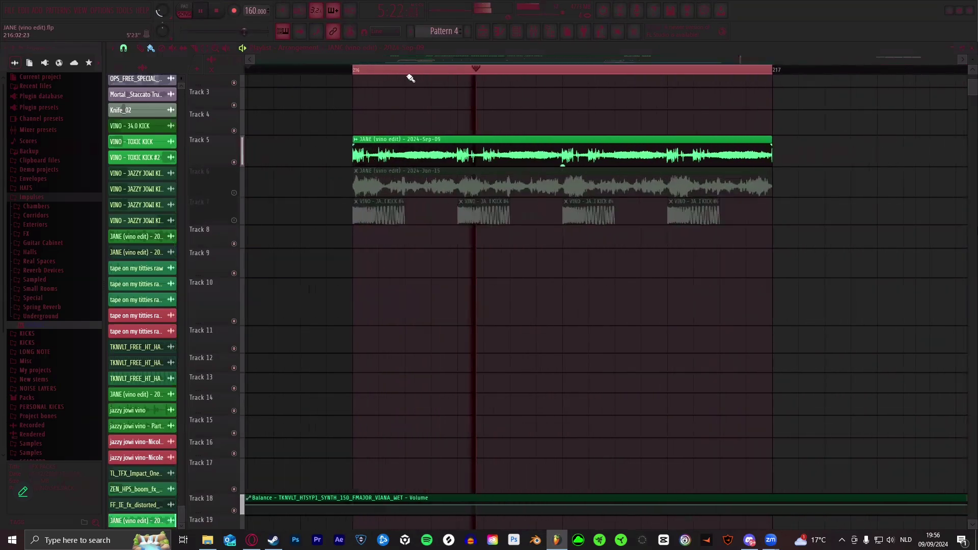
- Slice the one-bar Track 5 clip into eight equal pieces, cutting at the start and end of each kick below
left_click(195, 47)
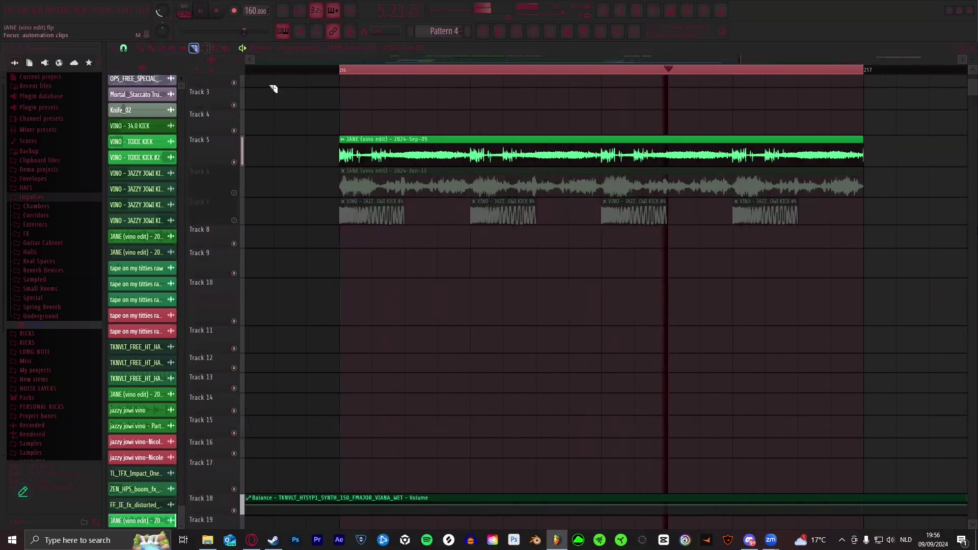
left_click_drag(412, 139, 414, 167)
left_click_drag(472, 139, 474, 166)
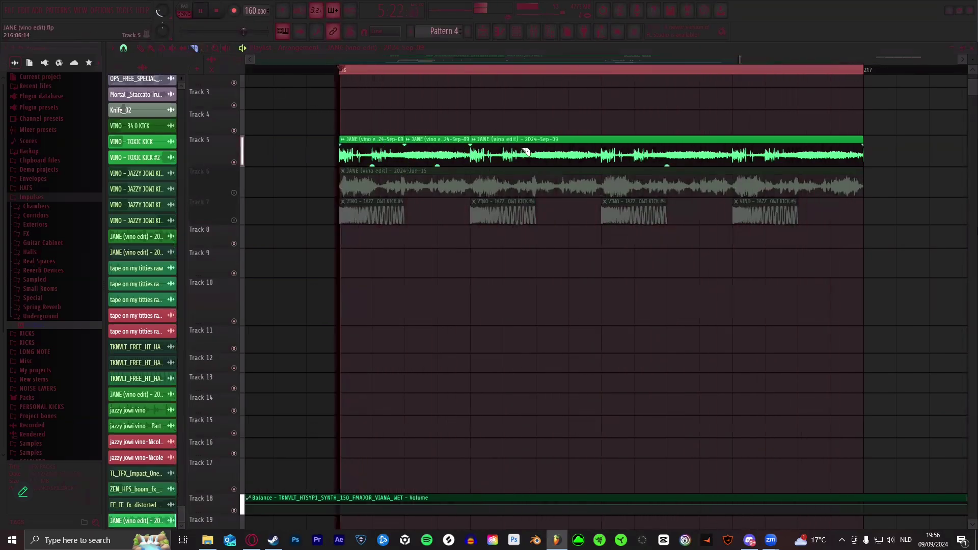
left_click_drag(536, 137, 537, 166)
left_click_drag(602, 138, 603, 166)
left_click_drag(667, 138, 668, 165)
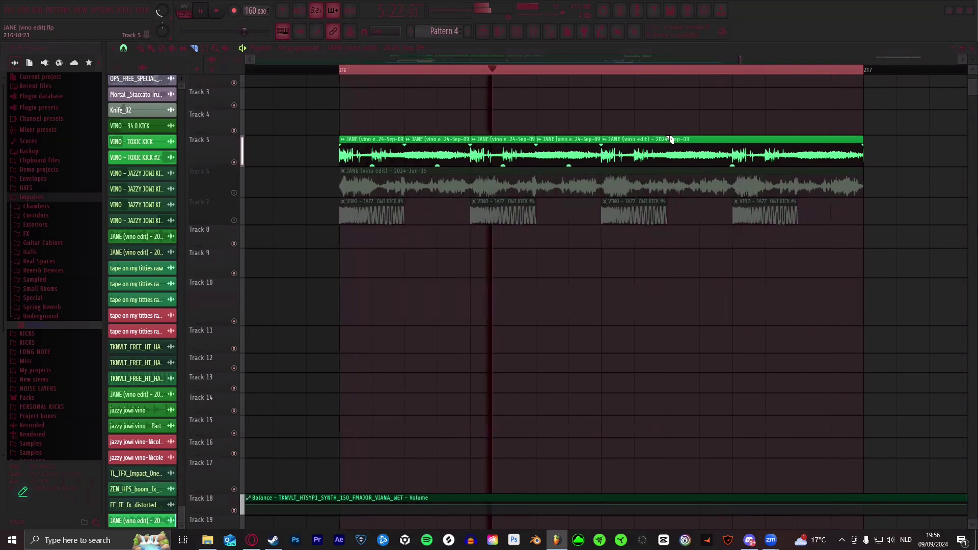
left_click_drag(733, 137, 734, 166)
left_click_drag(798, 137, 799, 165)
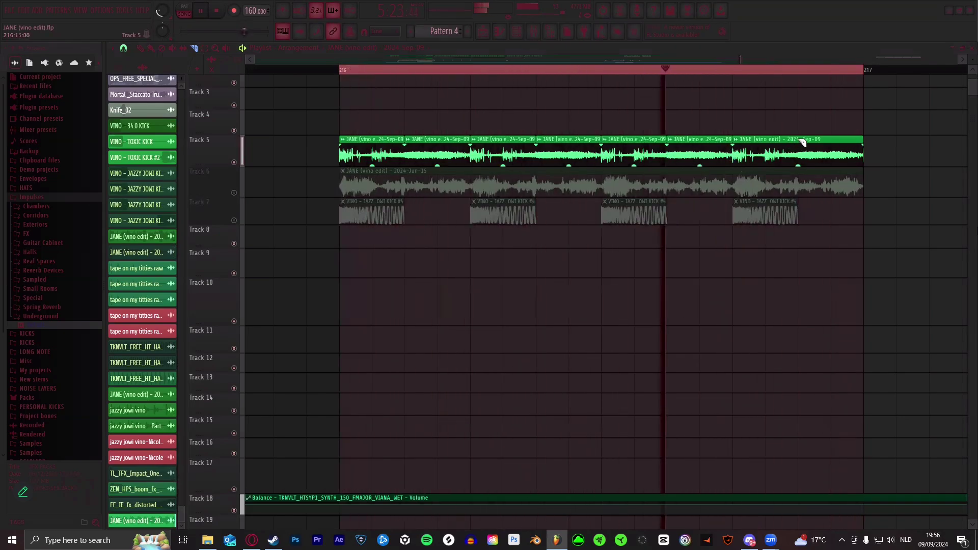
- Delete every second slice on Track 5, keeping only the four slices that line up with the kicks
key("p")
right_click(438, 147)
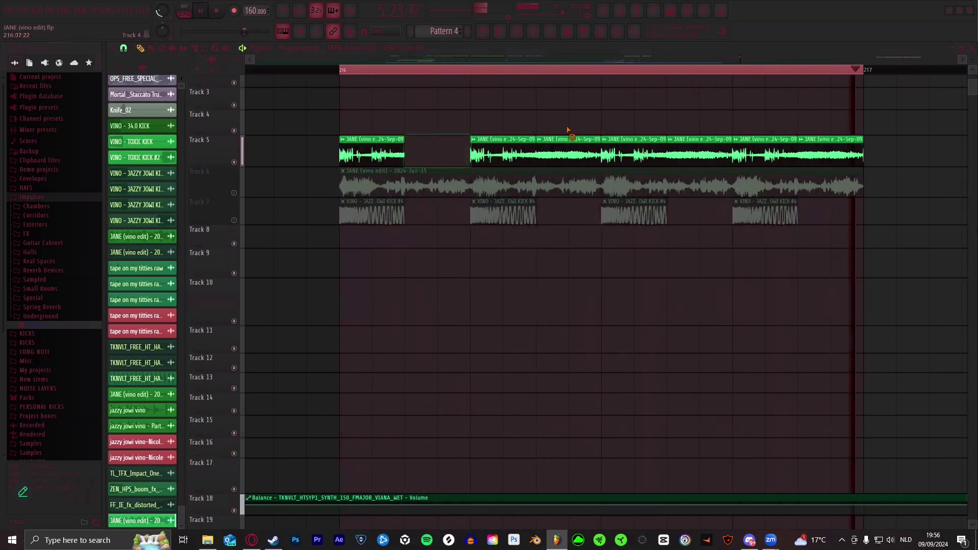
right_click(568, 145)
right_click(695, 146)
right_click(825, 148)
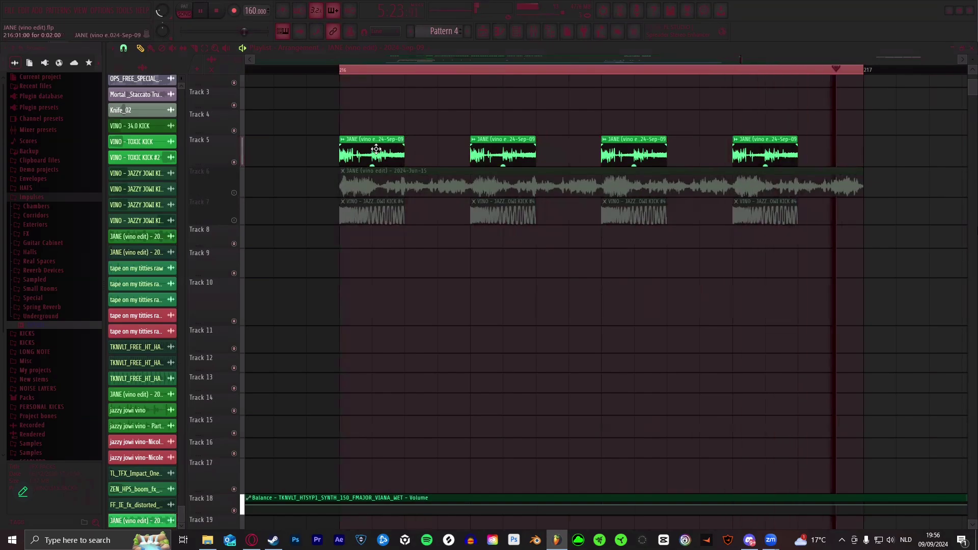
- Find an empty mixer insert and route the Track 5 clip's channel to Insert 71
double_click(384, 142)
left_click(535, 37)
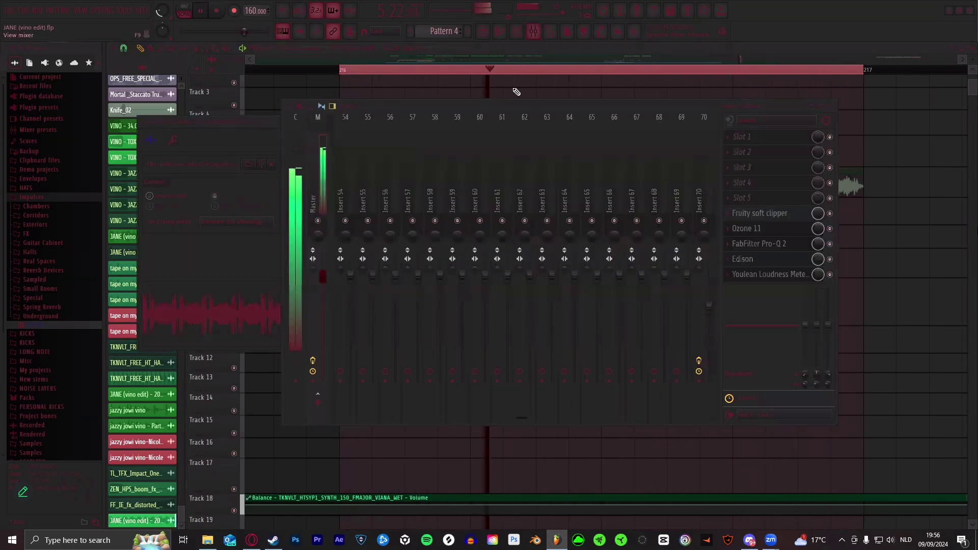
left_click(698, 168)
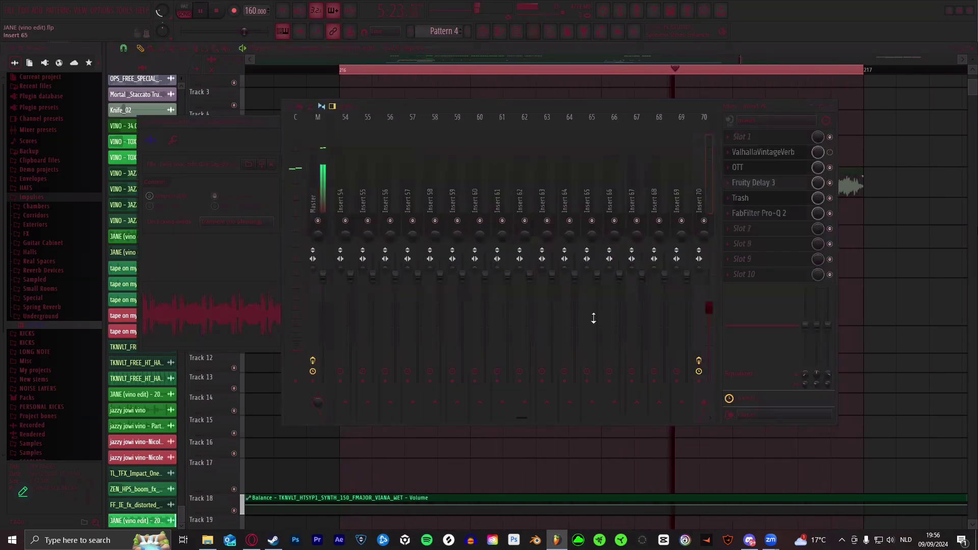
scroll(458, 414, "down", 3)
left_click(585, 172)
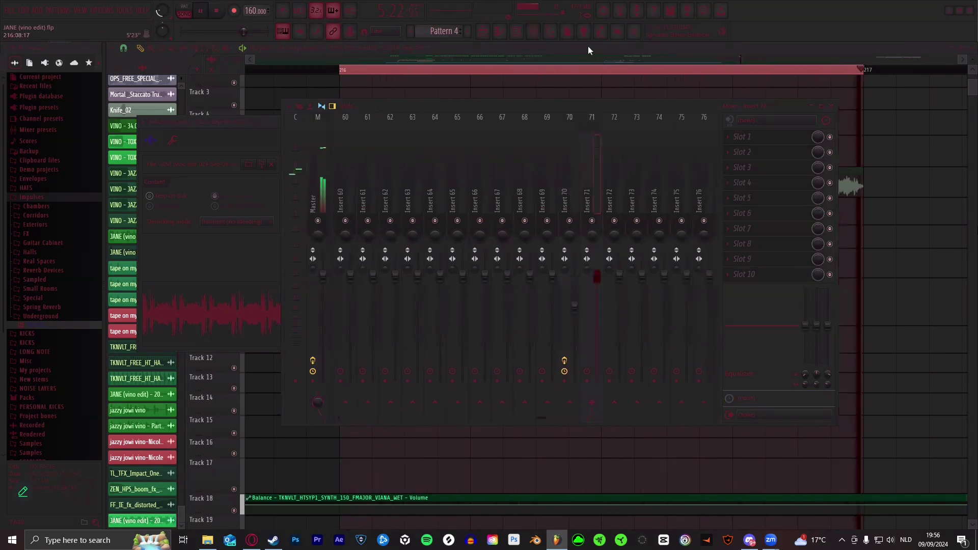
left_click(533, 34)
scroll(408, 138, "up", 3)
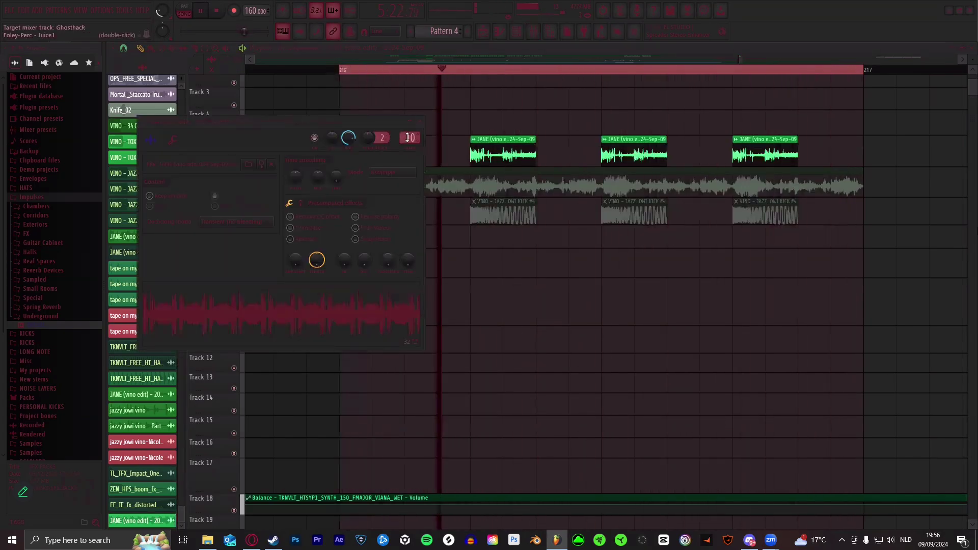
scroll(407, 138, "up", 20)
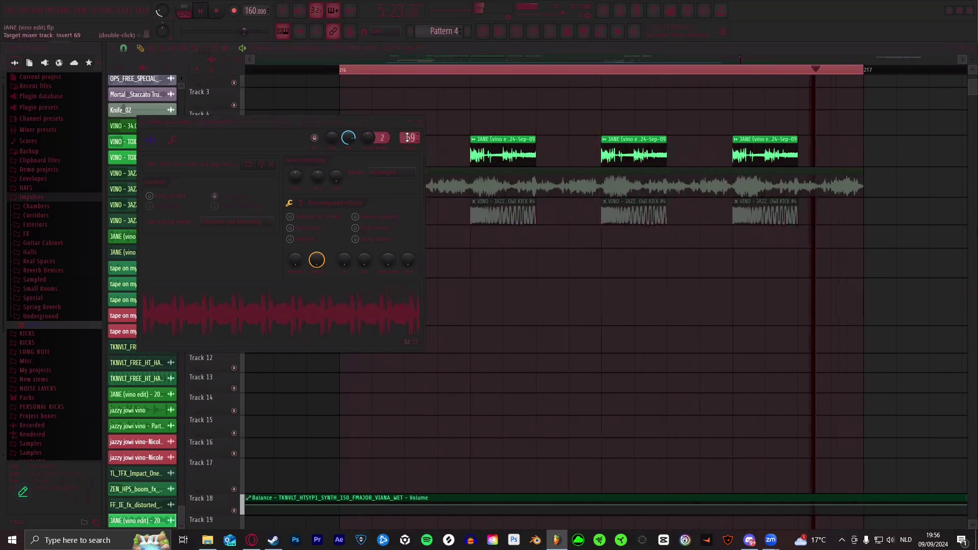
left_click(419, 122)
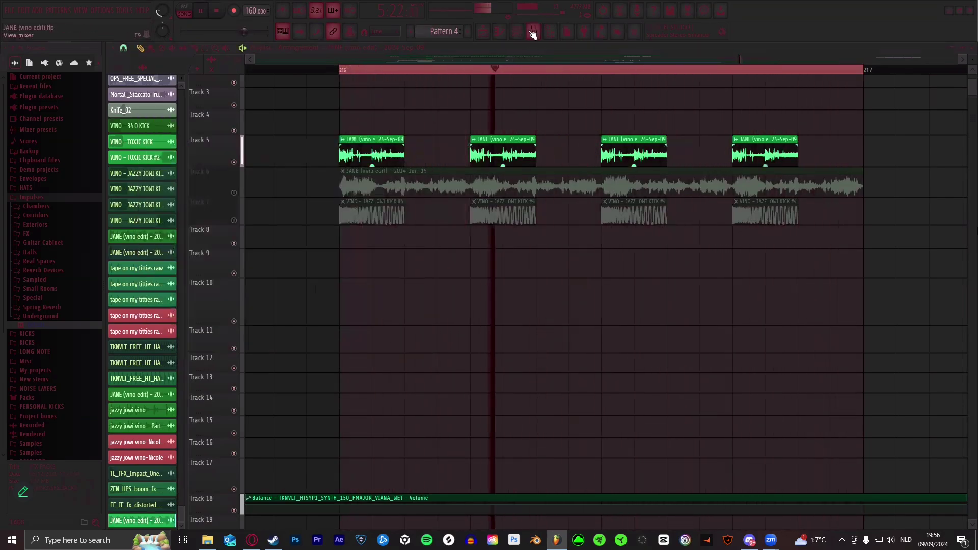
- Load Portal in slot 5 of Insert 71 and browse its presets through The Great Slowness to Digital Tape Toys
key("F9")
left_click(726, 200)
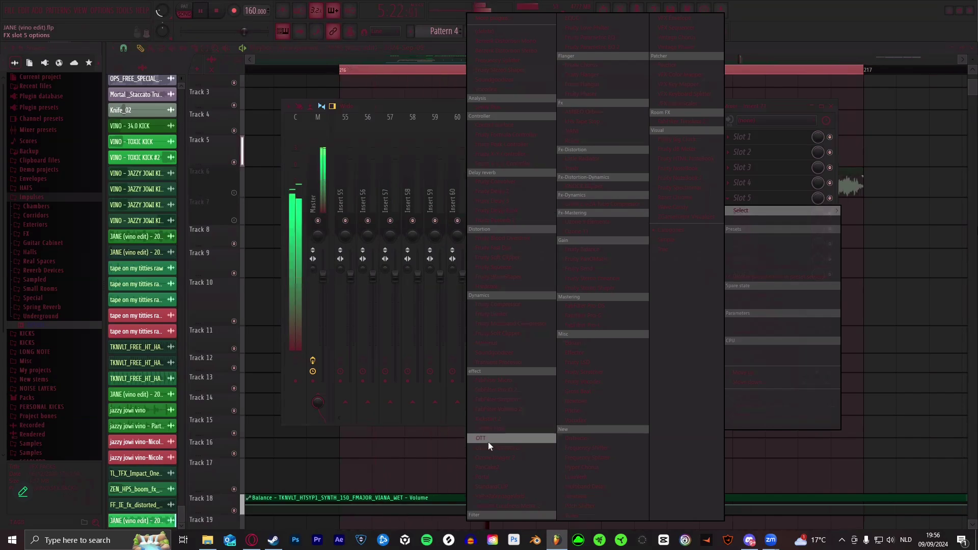
left_click(491, 476)
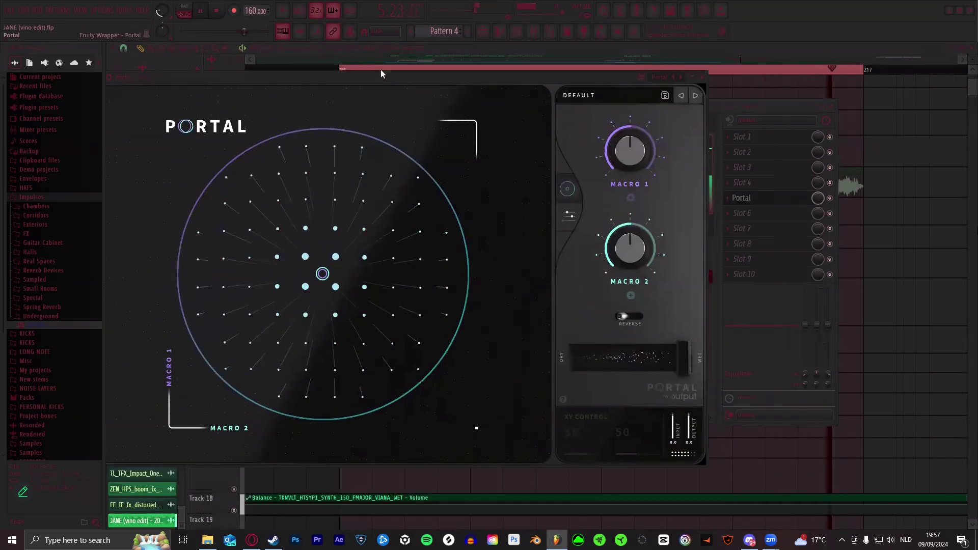
left_click(684, 84)
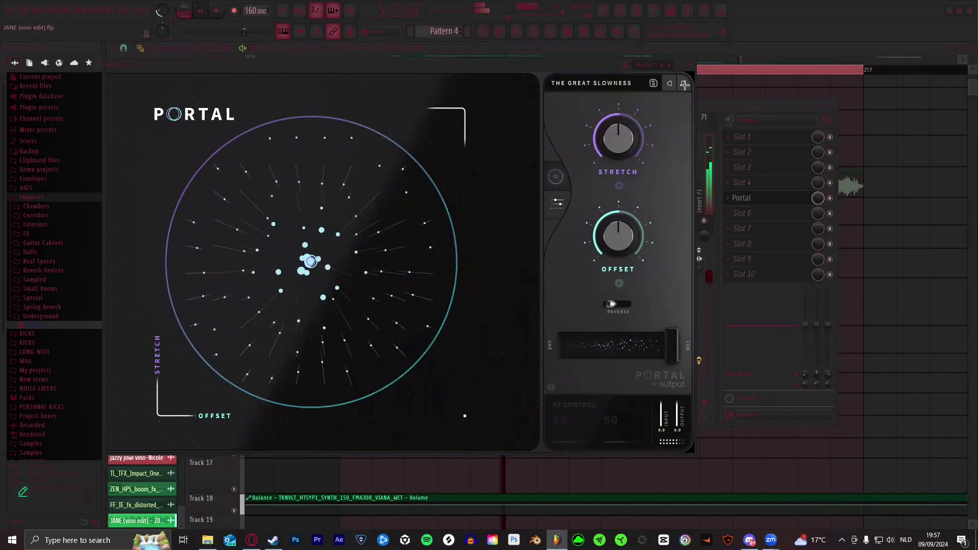
left_click(684, 84)
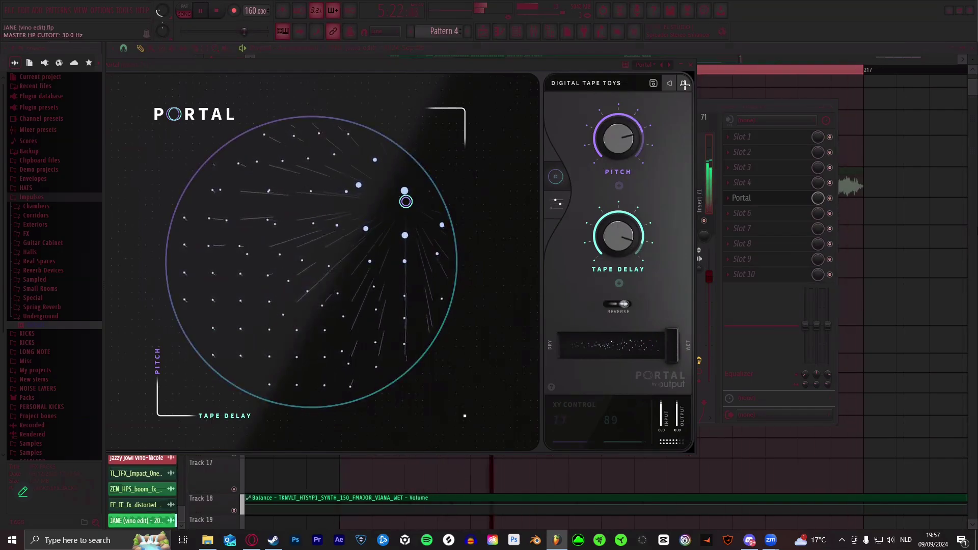
- Switch Portal to the Partial Divide preset and load FabFilter Pro-Q 2 in slot 6 of Insert 71
left_click(684, 85)
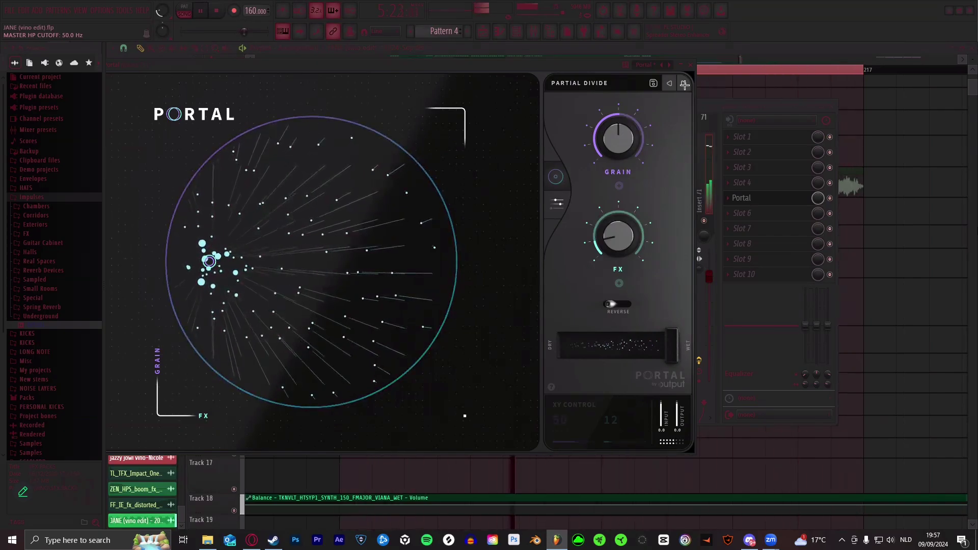
left_click(706, 105)
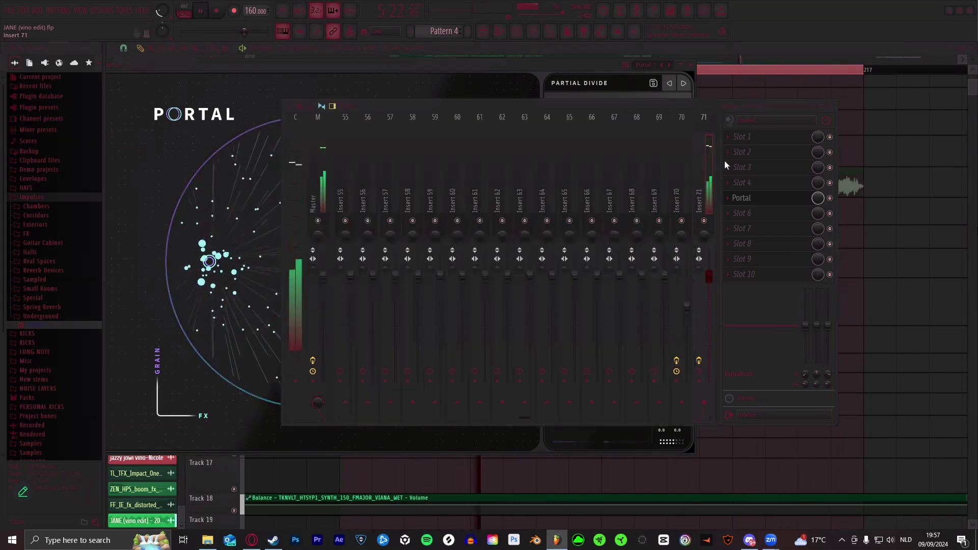
left_click(729, 215)
left_click(500, 390)
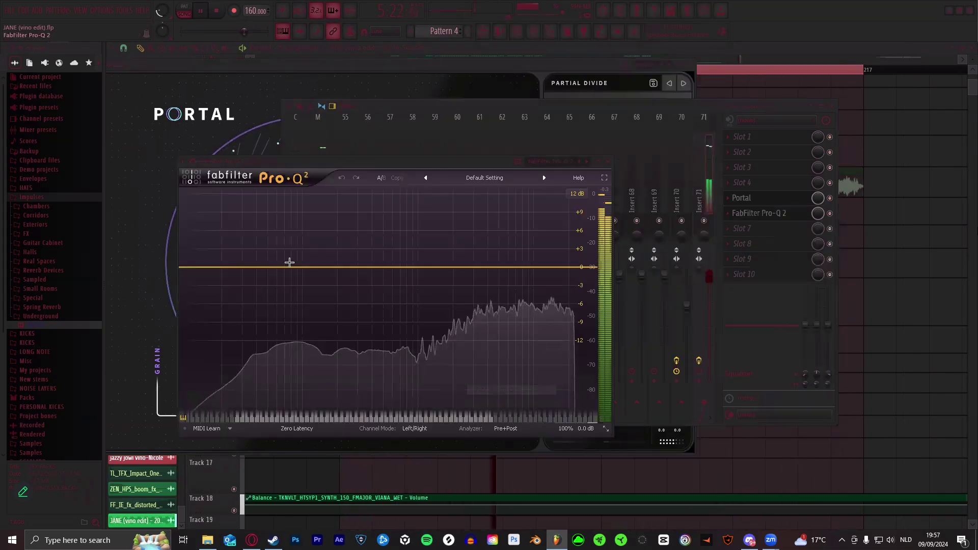
- Add a Low Cut band in Pro-Q 2 and raise its cutoff into the midrange to remove the lows
double_click(304, 266)
right_click(305, 267)
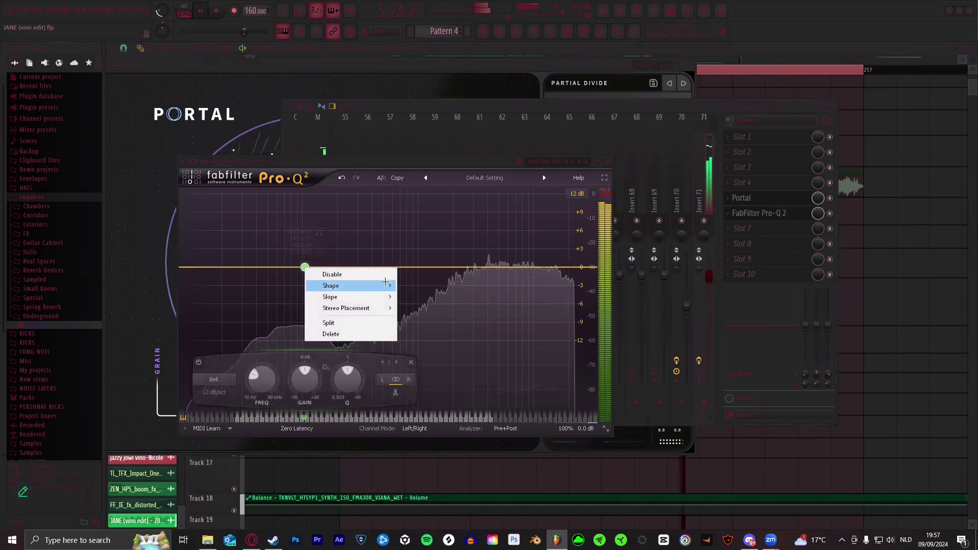
left_click(329, 286)
left_click(411, 309)
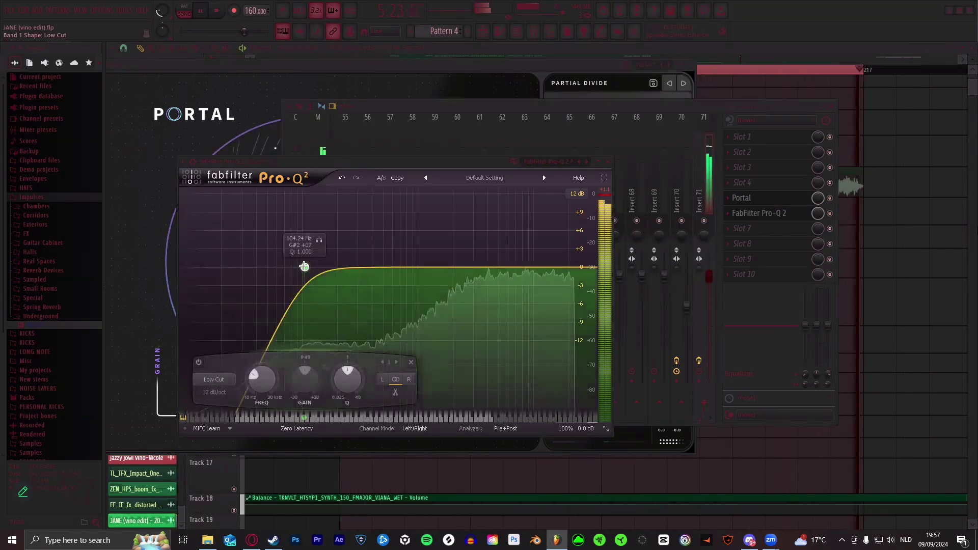
left_click_drag(305, 266, 417, 278)
scroll(396, 278, "down", 2)
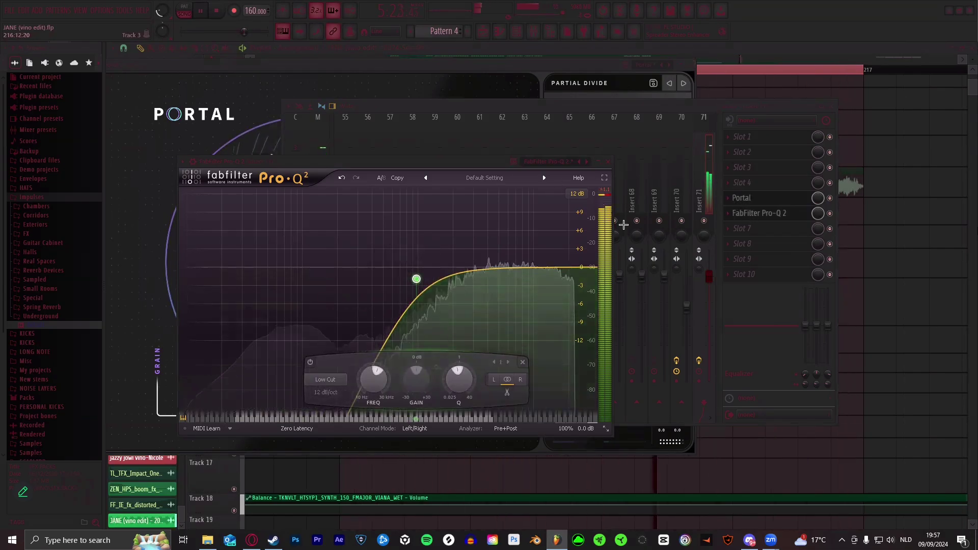
- Add a narrow high-frequency bell boost in Pro-Q 2 of about 2.2 dB near 12.5 kHz with Q about 1.9
mouse_move(510, 267)
left_mouse_down()
mouse_move(511, 243)
mouse_move(515, 254)
left_mouse_up()
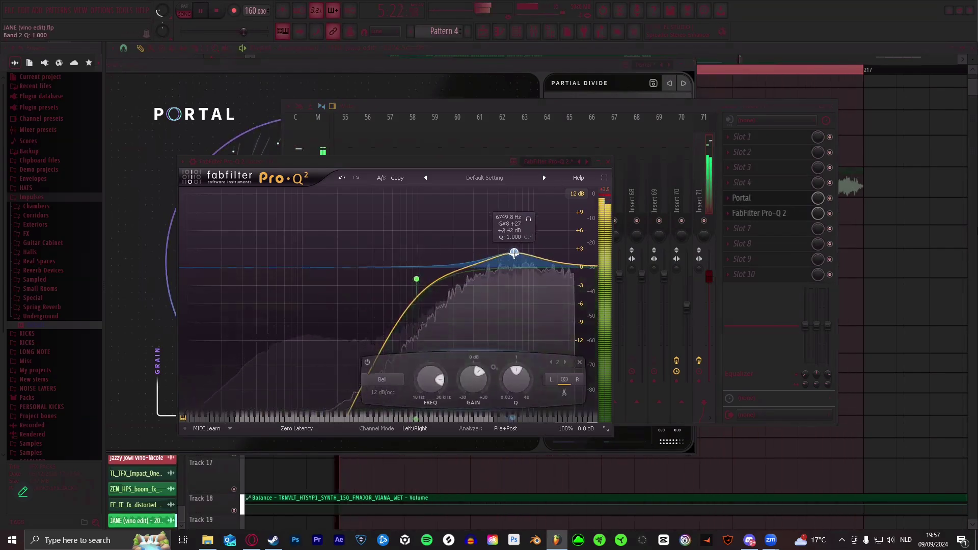
scroll(515, 254, "up", 3)
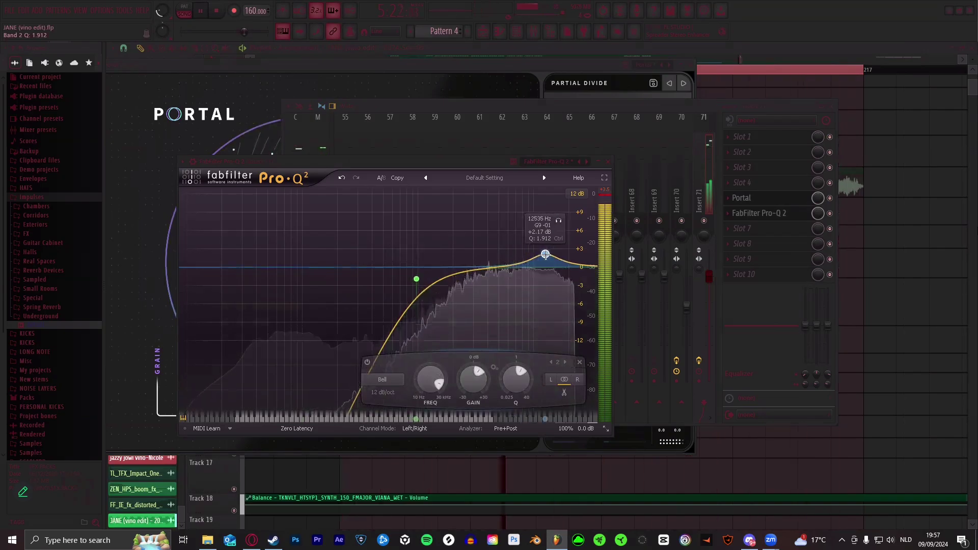
left_click_drag(515, 254, 529, 254)
left_click(686, 50)
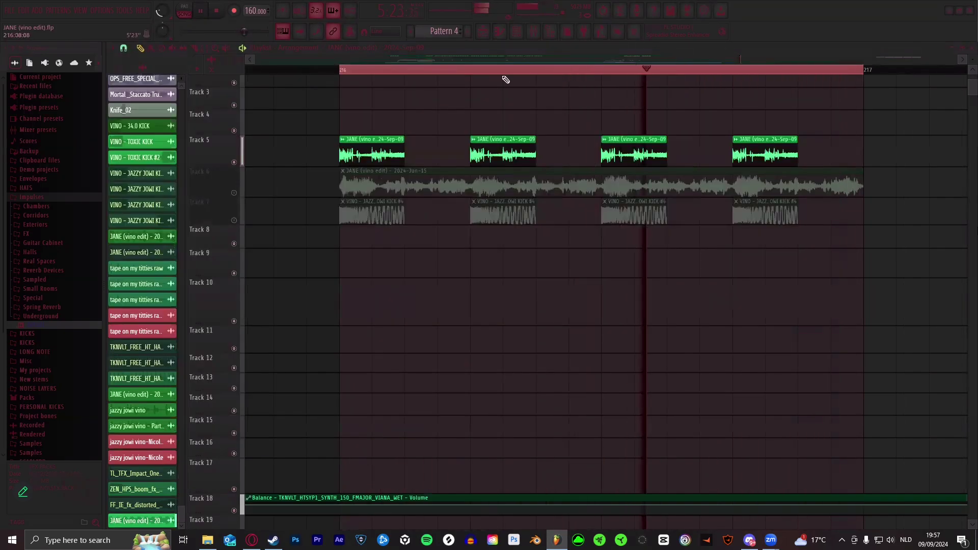
- Load Fruity soft clipper in slot 7 of Insert 71 and lower the insert's volume slightly
scroll(349, 72, "down", 3)
scroll(350, 71, "down", 2)
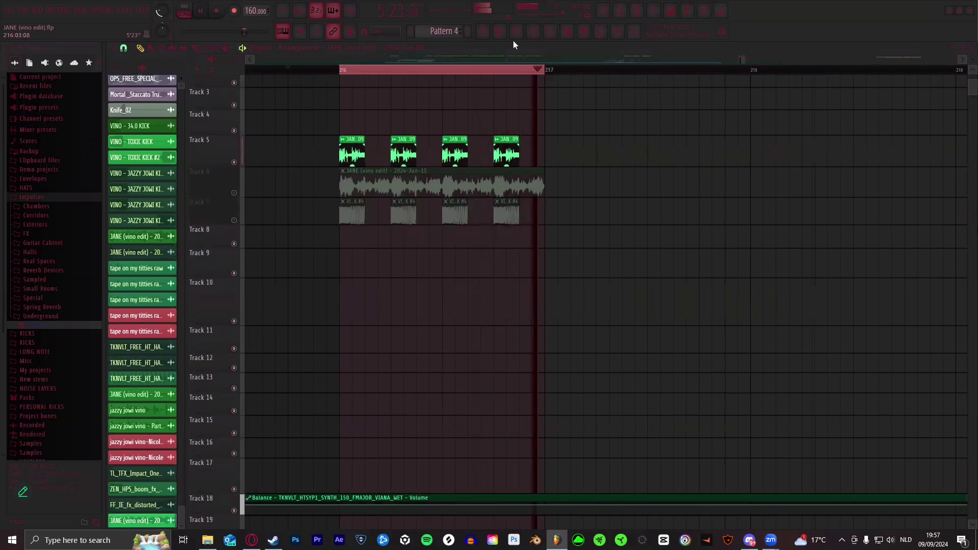
left_click(533, 31)
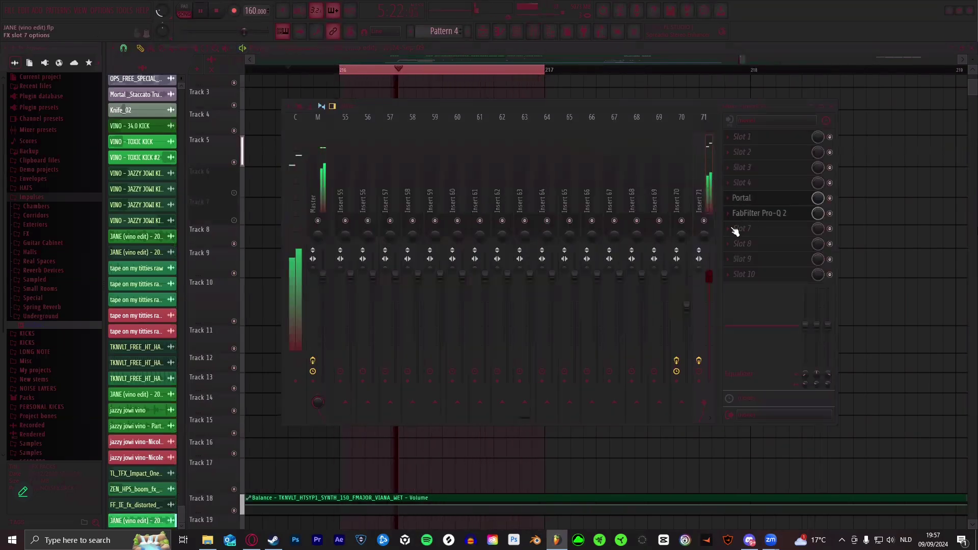
left_click(735, 231)
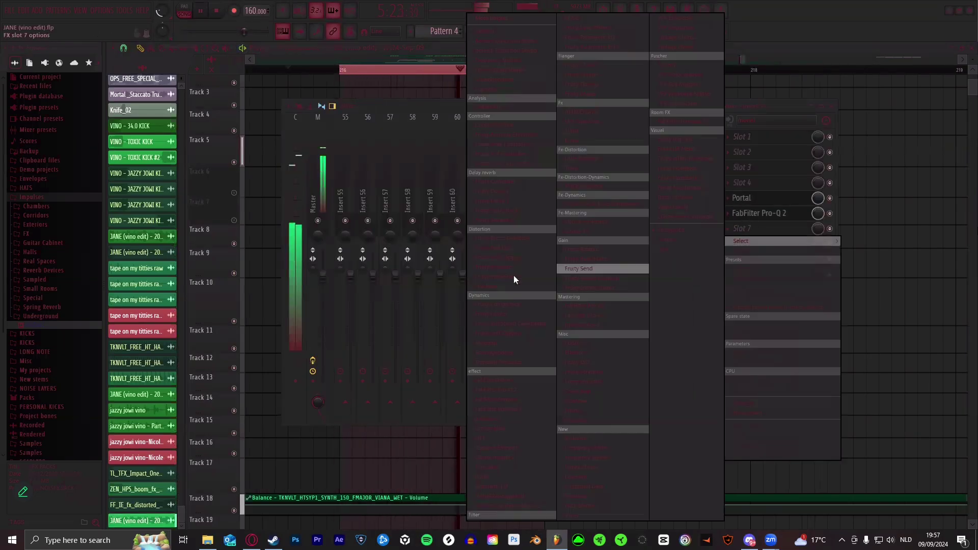
left_click(499, 333)
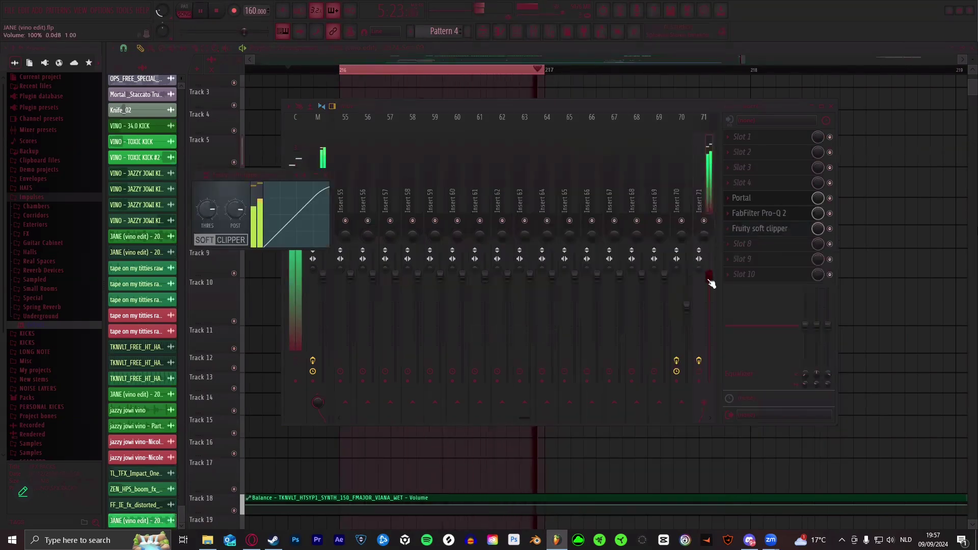
left_click_drag(709, 279, 709, 284)
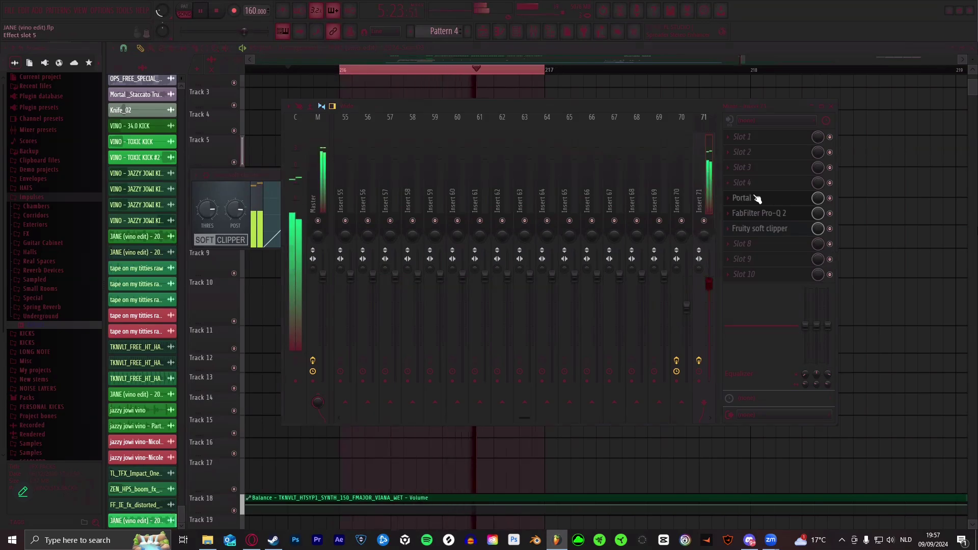
- Load Trash in slot 4 of Insert 71, ahead of Portal, and audition its presets in sequence up to SOS
left_click(727, 182)
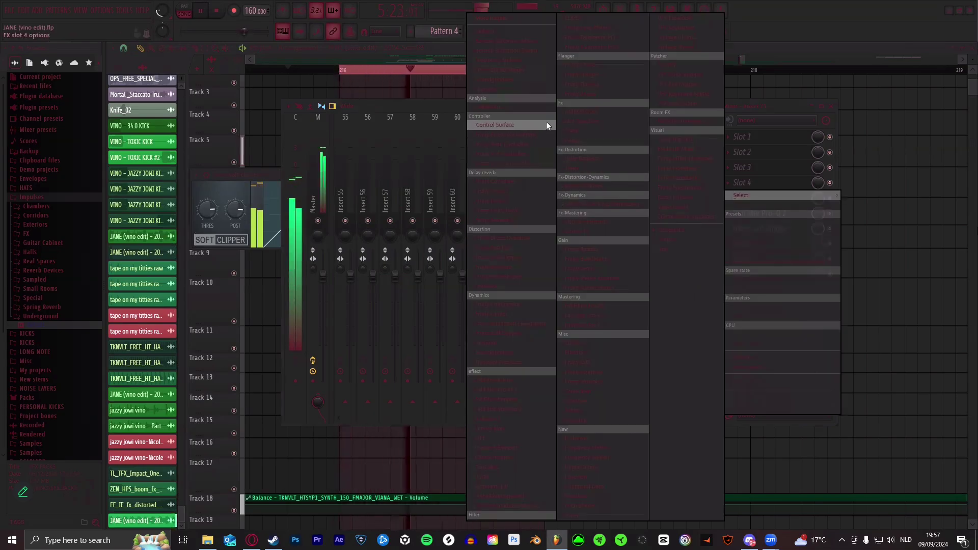
left_click(571, 168)
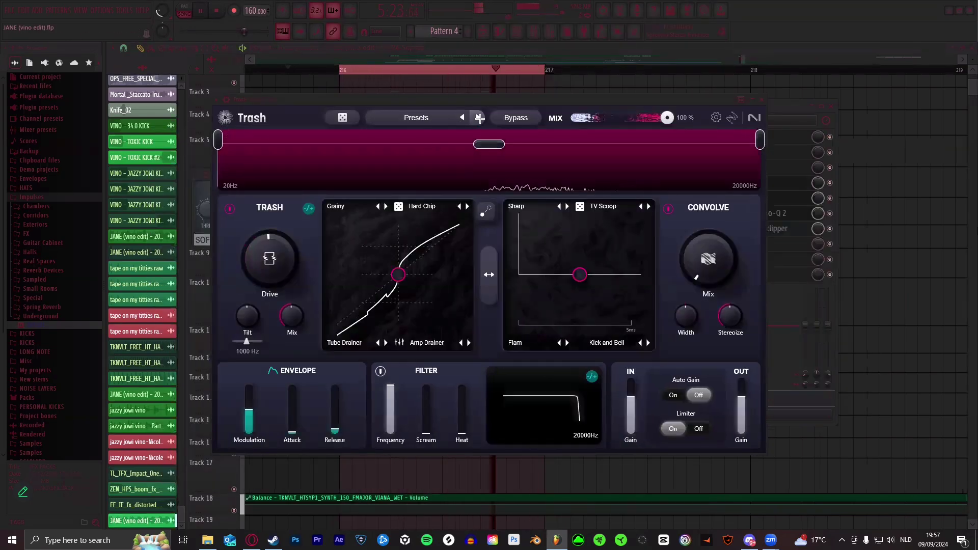
left_click(478, 118)
left_click(478, 118)
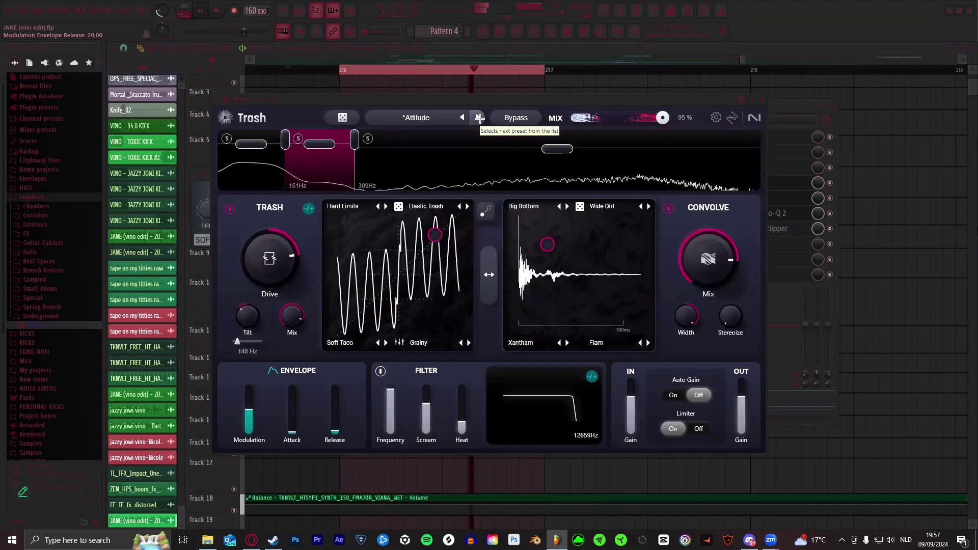
left_click(478, 117)
left_click(478, 118)
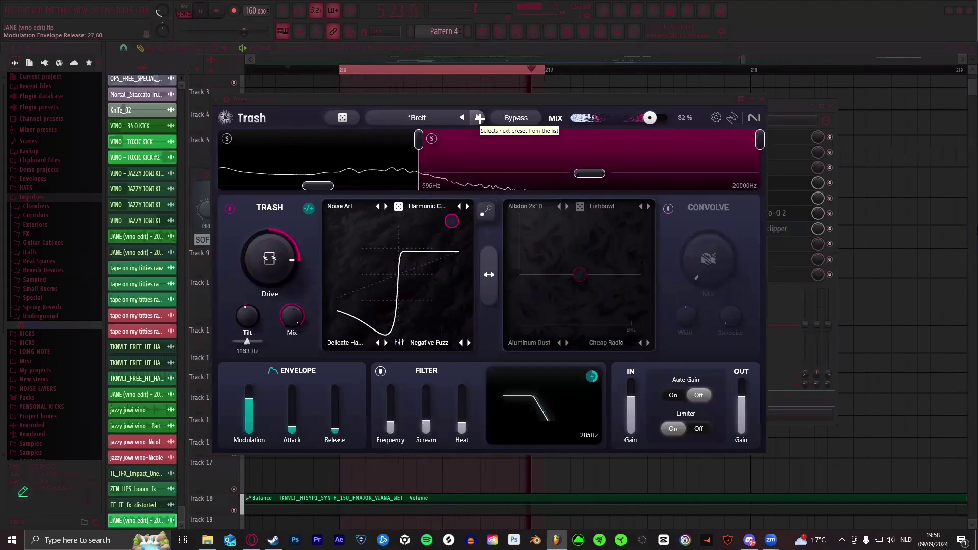
left_click(478, 118)
left_click(478, 117)
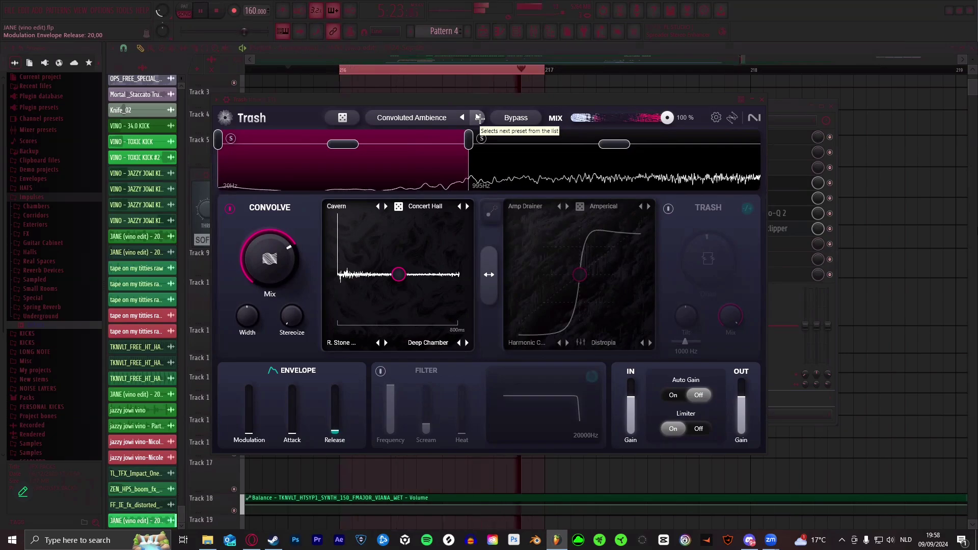
left_click(477, 118)
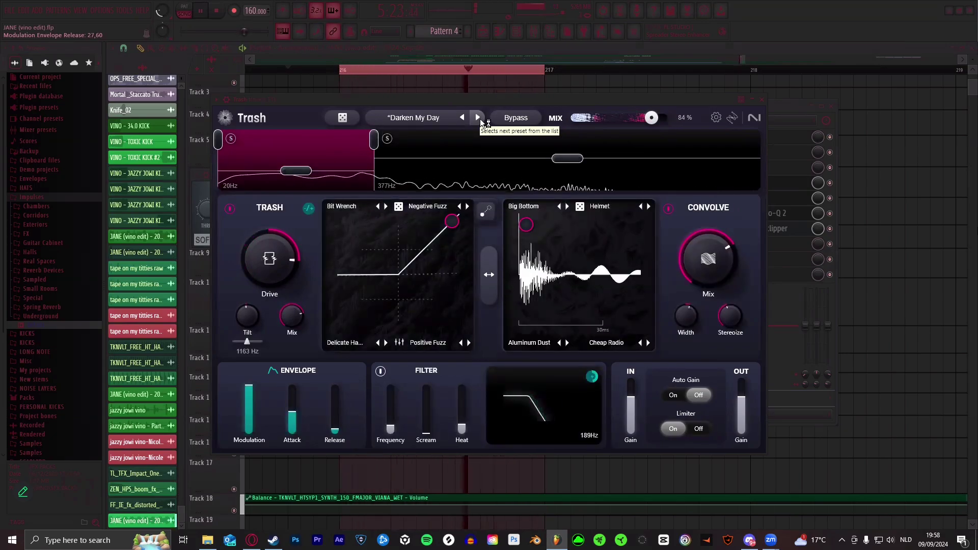
left_click(478, 118)
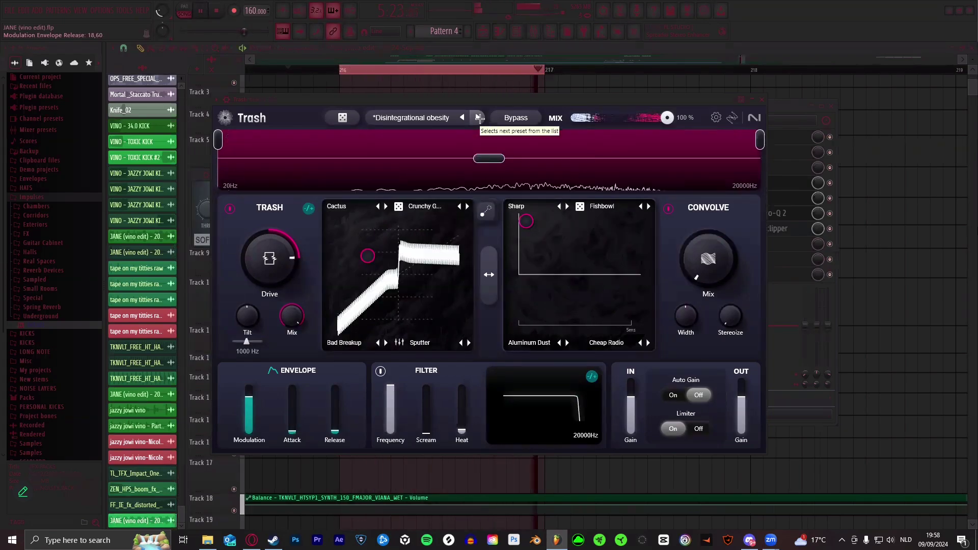
left_click(478, 118)
left_click(479, 118)
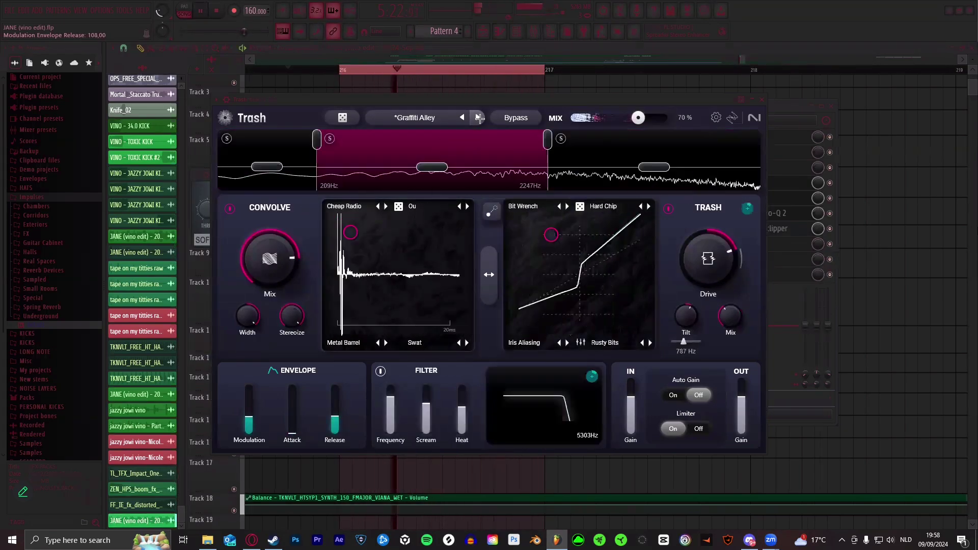
left_click(479, 118)
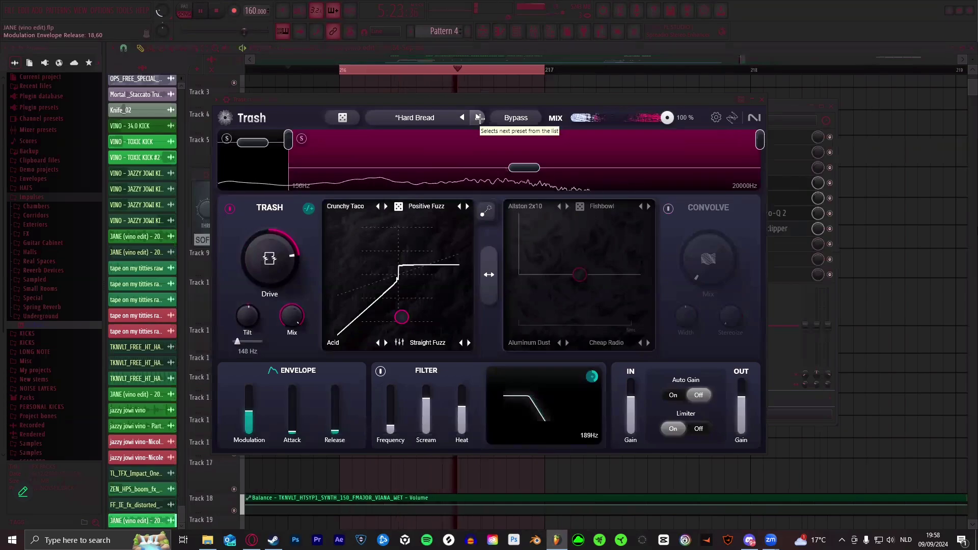
left_click(478, 118)
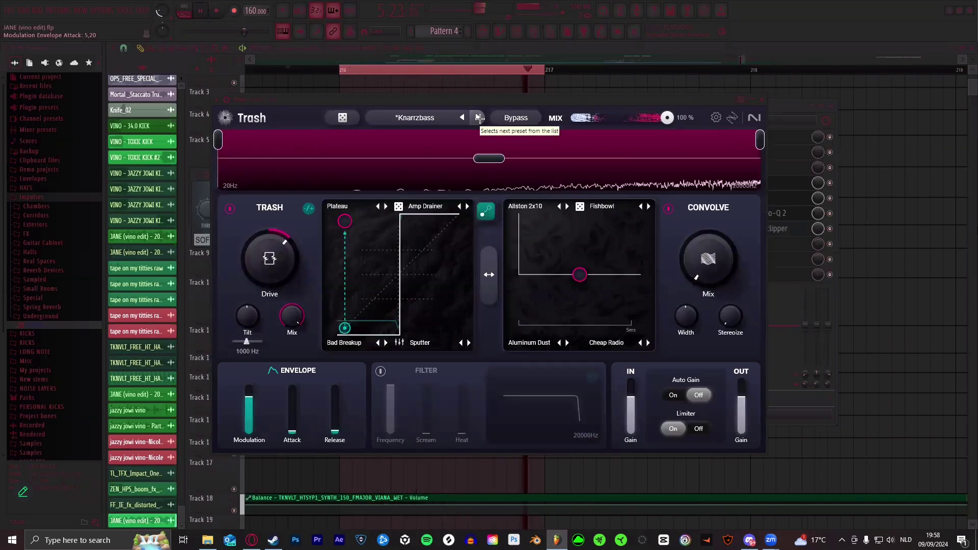
left_click(479, 118)
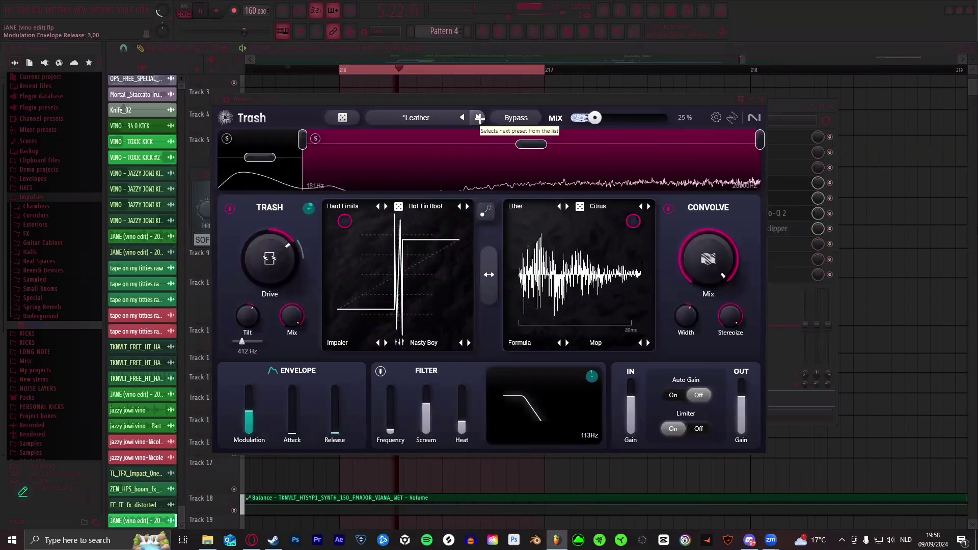
left_click(479, 118)
left_click(478, 118)
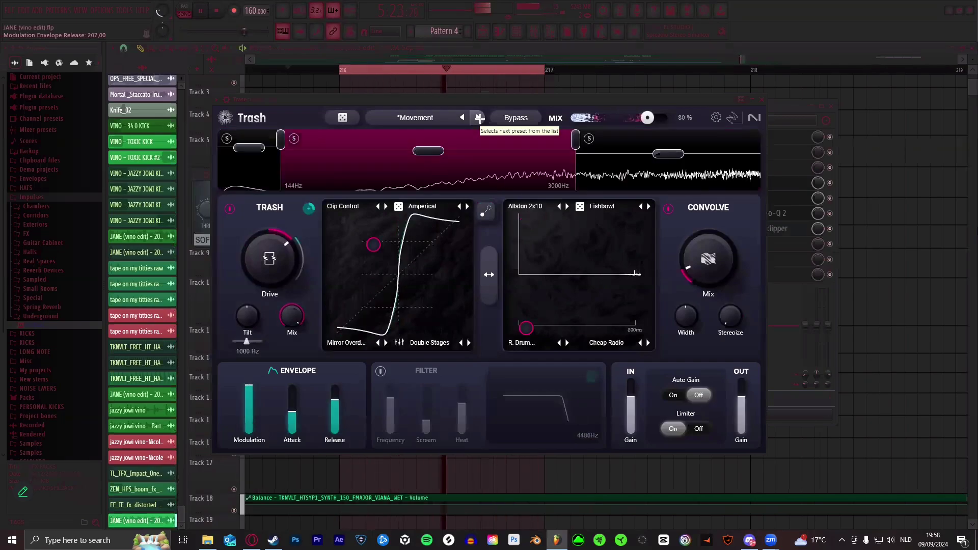
left_click(479, 119)
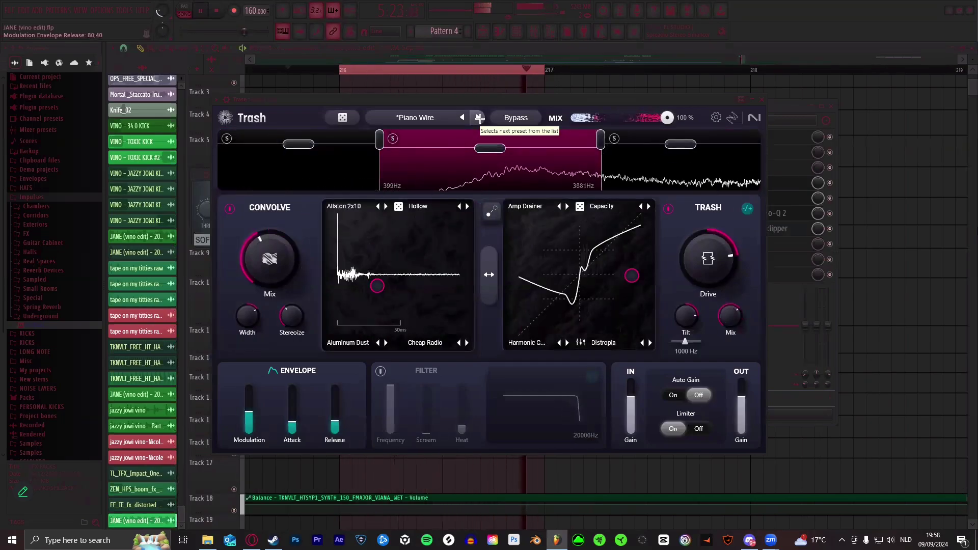
left_click(479, 118)
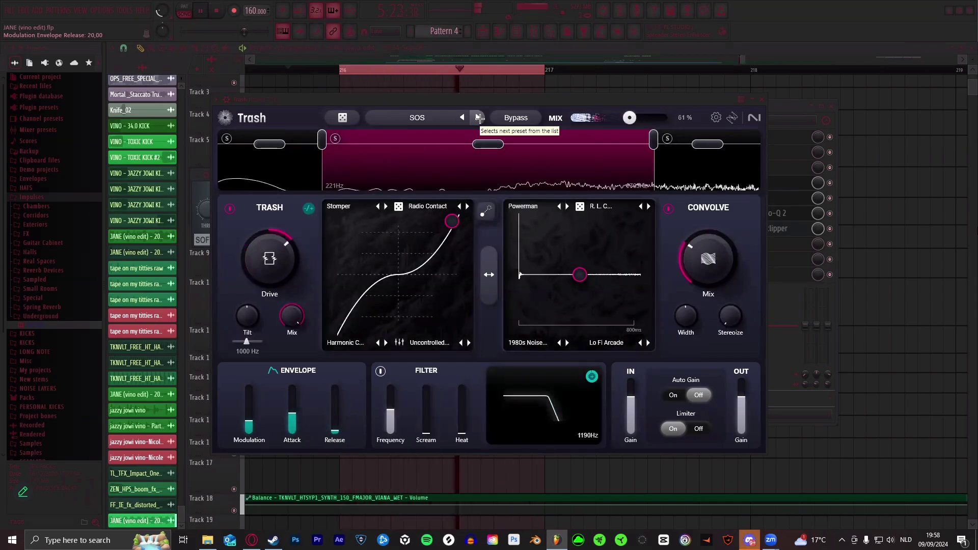
- Switch the Trash distortion to the Scoop Folder preset and close its window
left_click(479, 118)
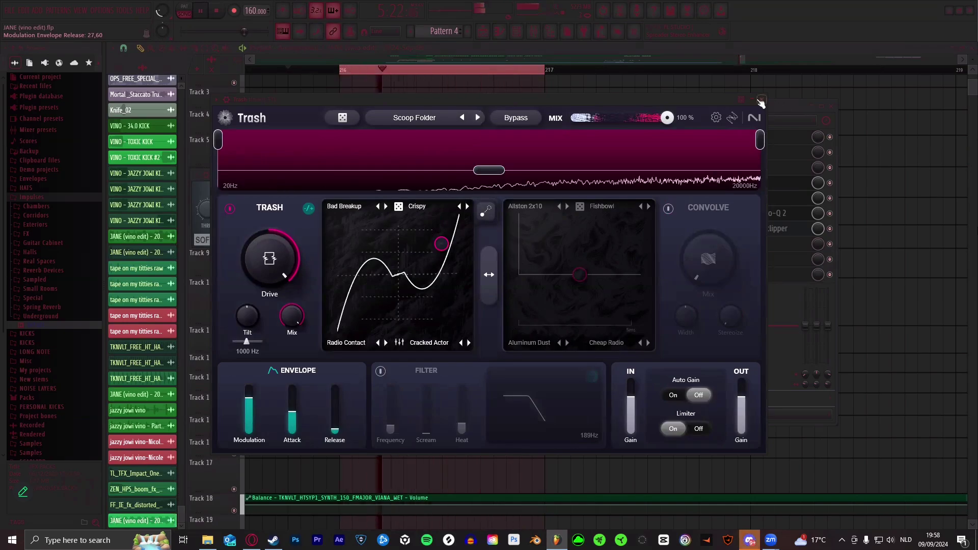
left_click(762, 101)
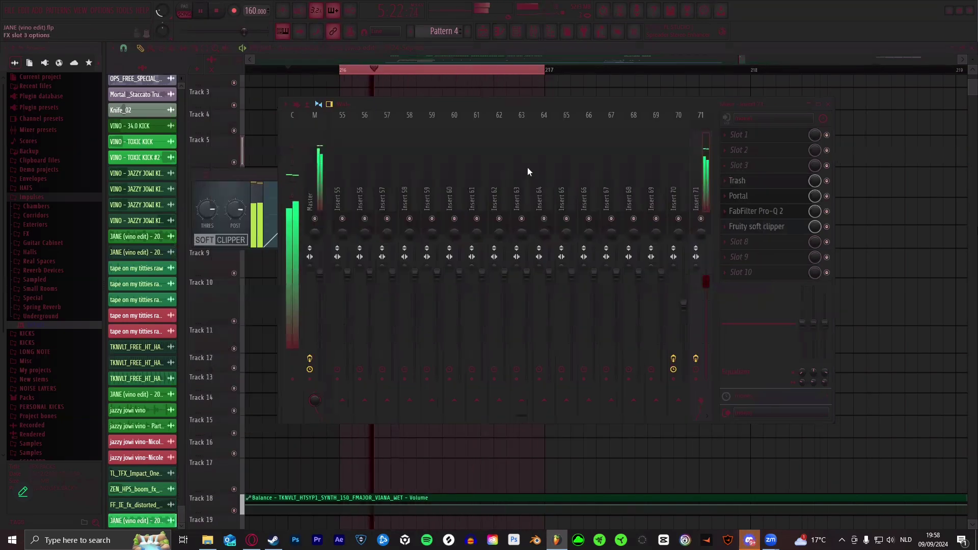
- Add Fruity Convolver to effect slot 3 of mixer track 71, lower its wet level, and close the plugin
left_click(496, 182)
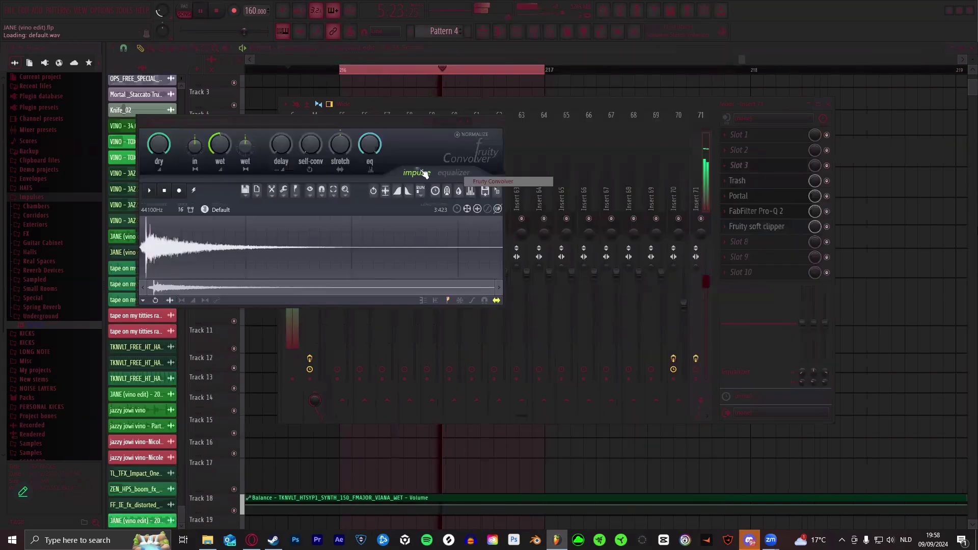
left_click_drag(378, 118, 460, 120)
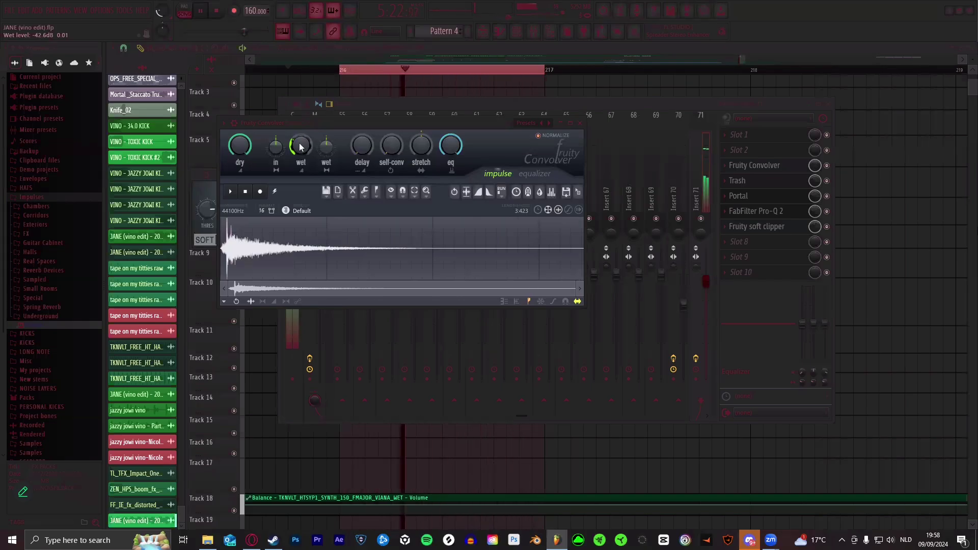
left_click(580, 124)
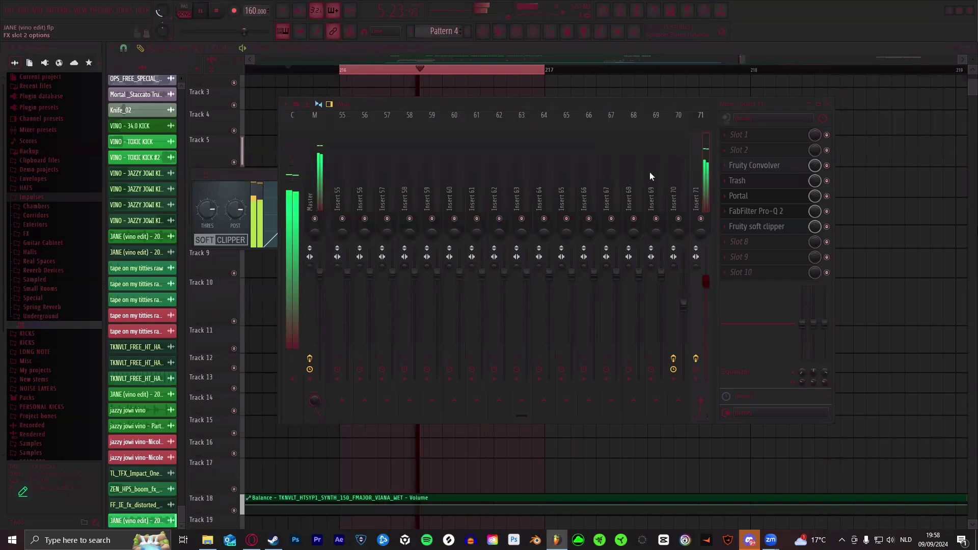
- Add Fruity WaveShaper to effect slot 2 and reshape its straight curve by adding points and pulling the one near 0.64 down
left_click(734, 149)
mouse_move(738, 162)
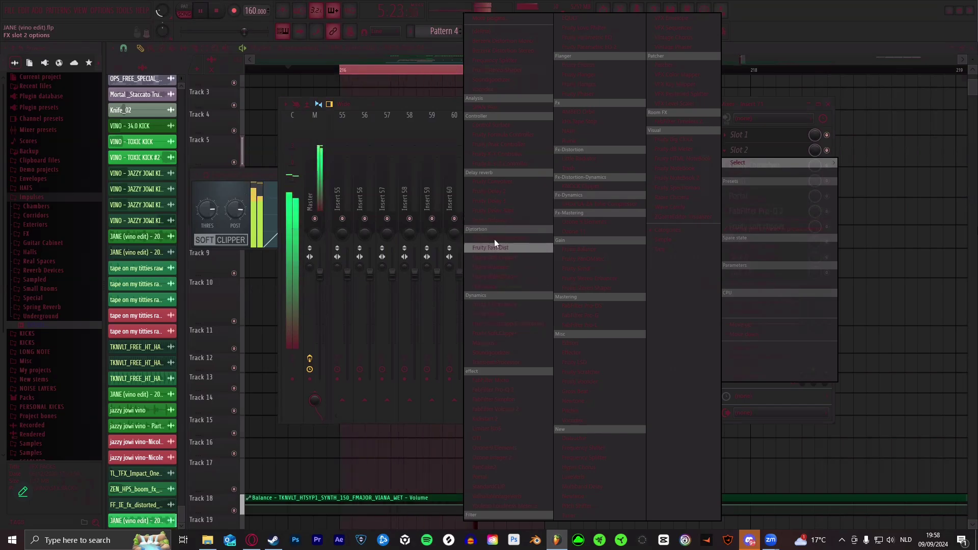
left_click(496, 276)
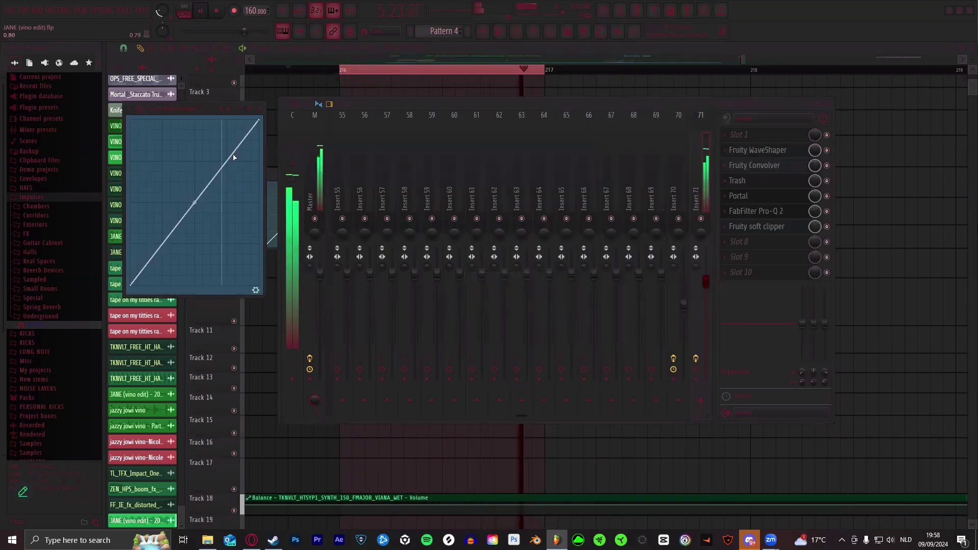
left_click_drag(702, 280, 708, 294)
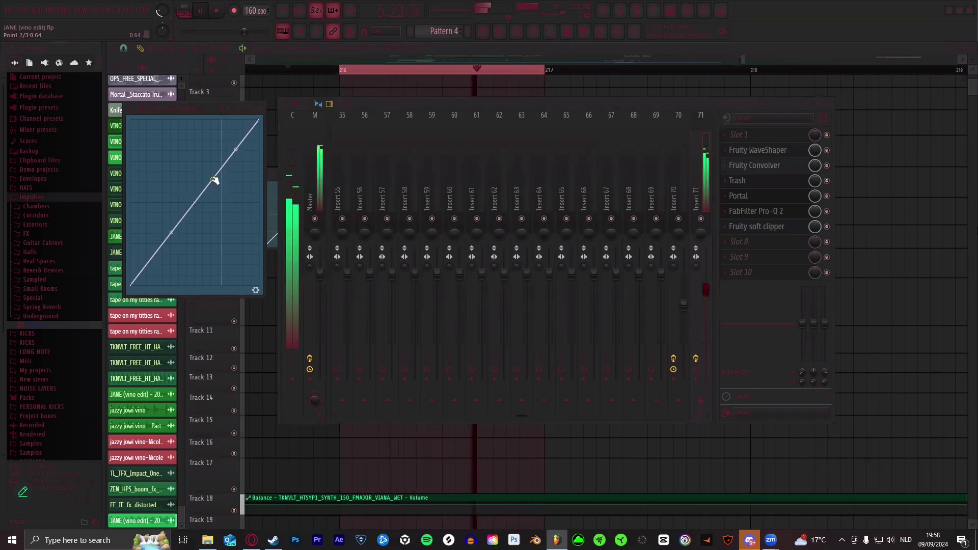
left_click_drag(215, 181, 228, 201)
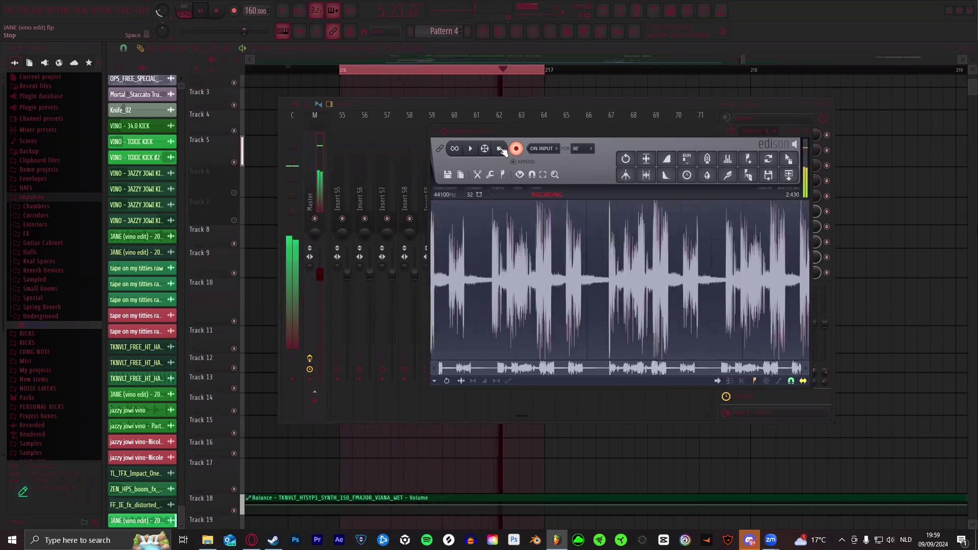
- Stop the Edison recording and place the part from 1:146 to 4:504 on Track 8 at bar 216
left_click(500, 148)
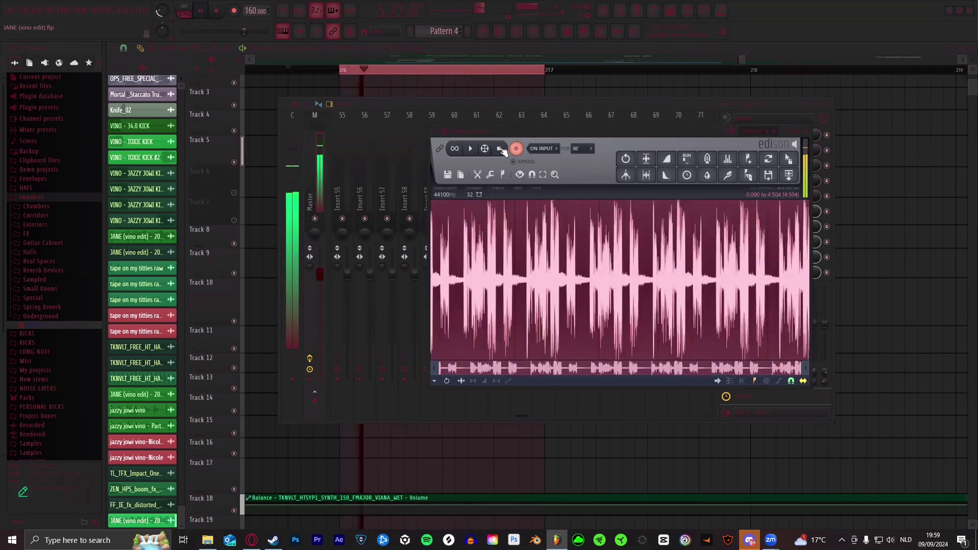
left_click_drag(485, 264, 533, 270)
scroll(530, 265, "up", 5)
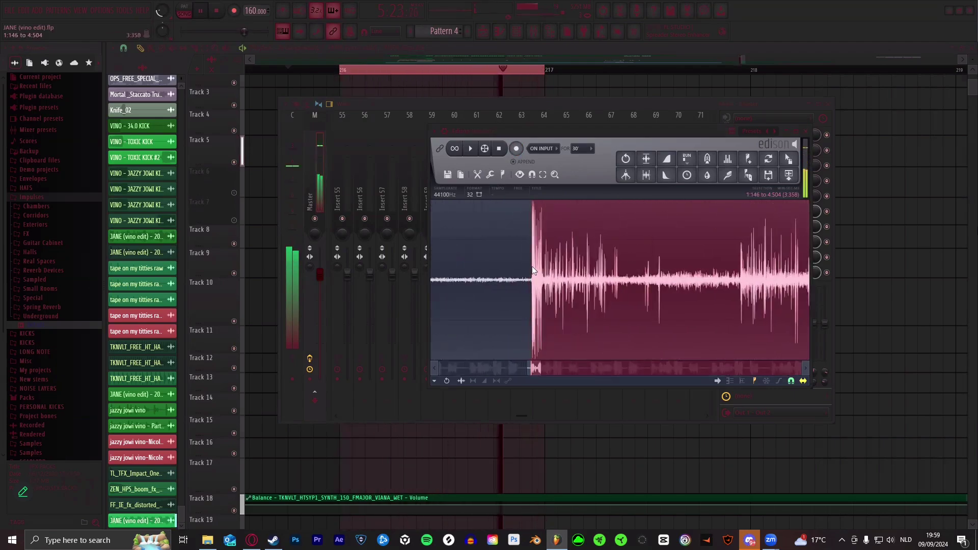
scroll(532, 268, "up", 5)
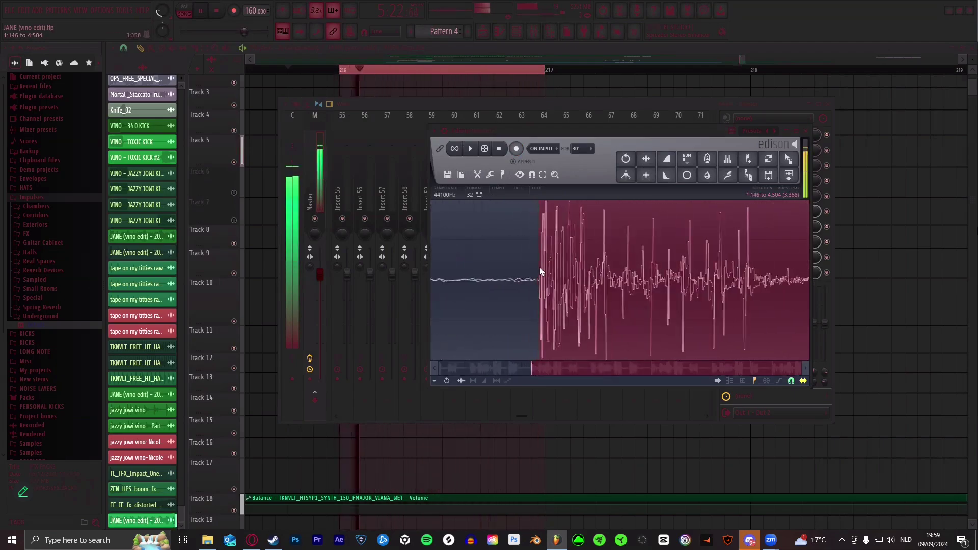
scroll(540, 267, "down", 10)
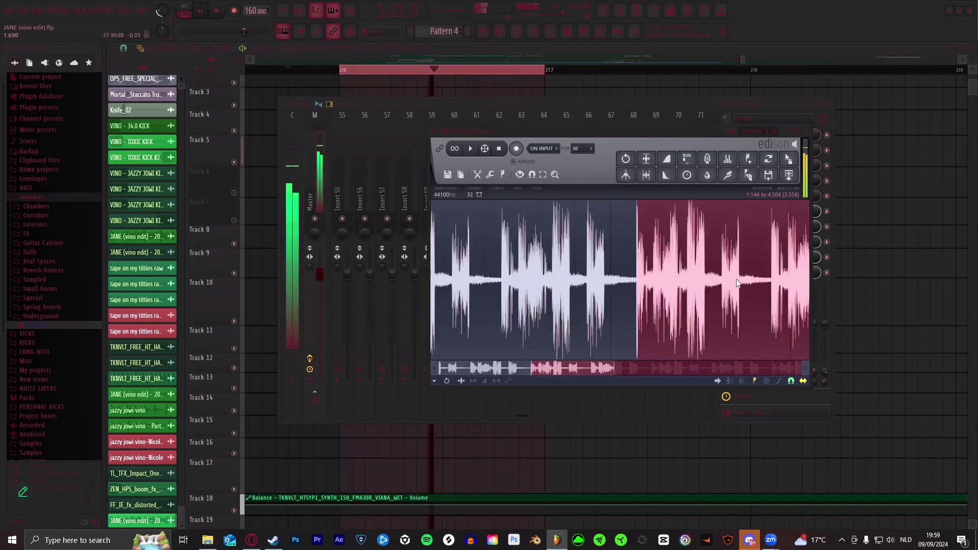
left_click_drag(789, 159, 349, 246)
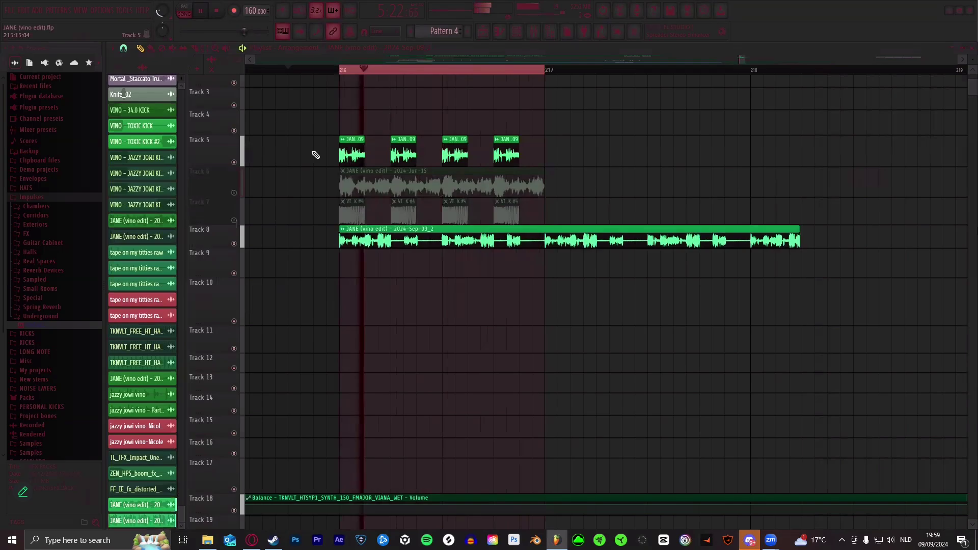
- Mute Track 5, then shorten the recorded clip on Track 8 to one bar by slicing it at bar 217 and deleting the rest
left_click(233, 162)
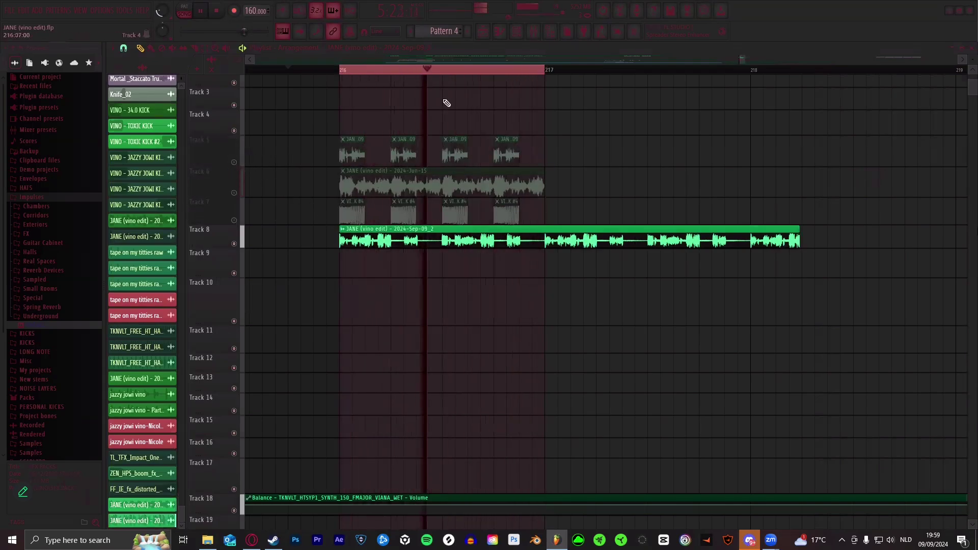
scroll(479, 71, "up", 3)
scroll(478, 73, "down", 4)
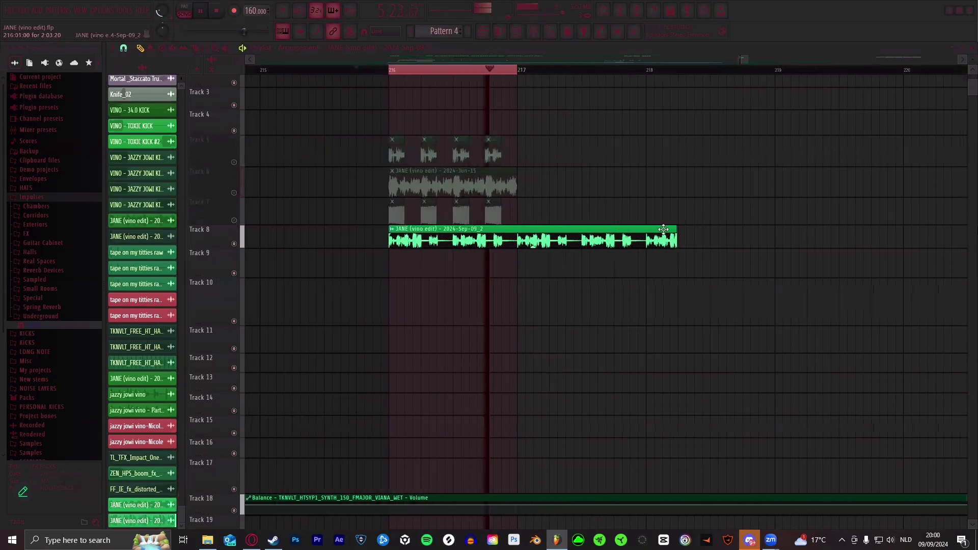
left_click(194, 48)
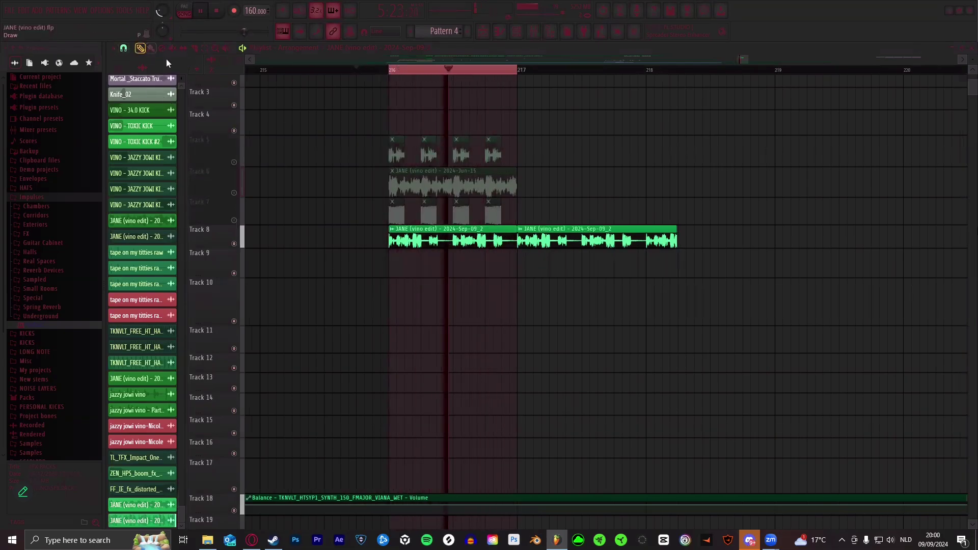
left_click(518, 257)
key("Delete")
key("p")
- Place the one-bar recorded clip on Track 11 at the start of the drop, bar 81
scroll(461, 73, "down", 2)
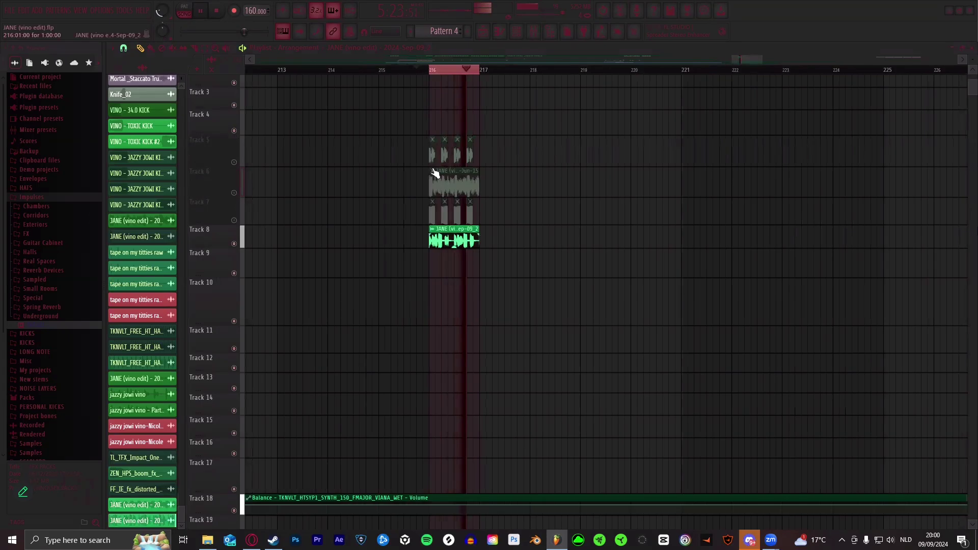
scroll(436, 72, "down", 6)
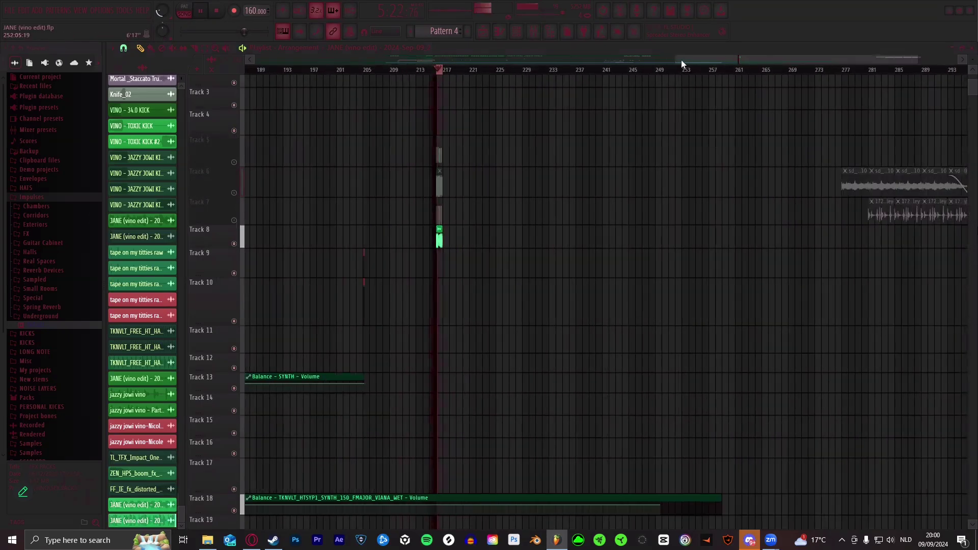
left_click_drag(681, 60, 351, 58)
scroll(564, 75, "up", 8)
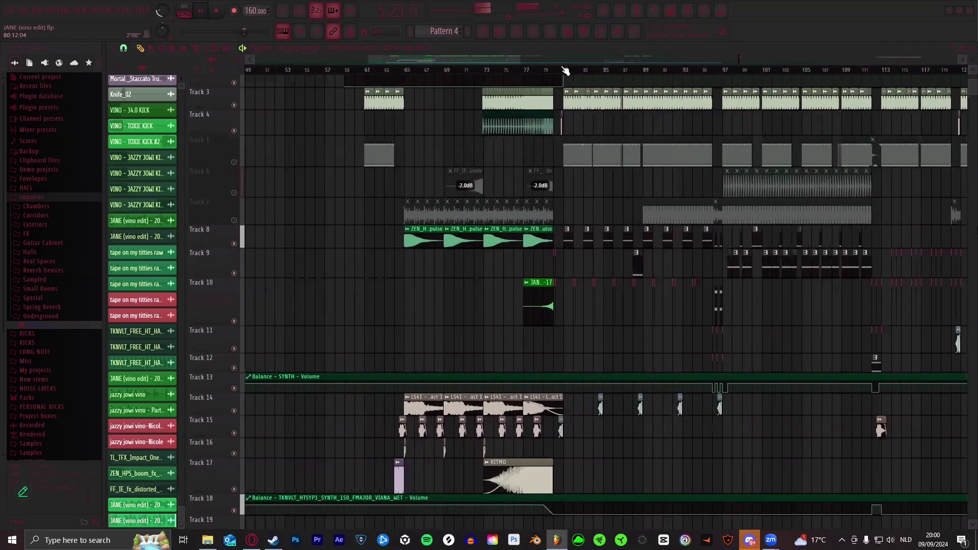
left_click_drag(589, 190, 590, 348)
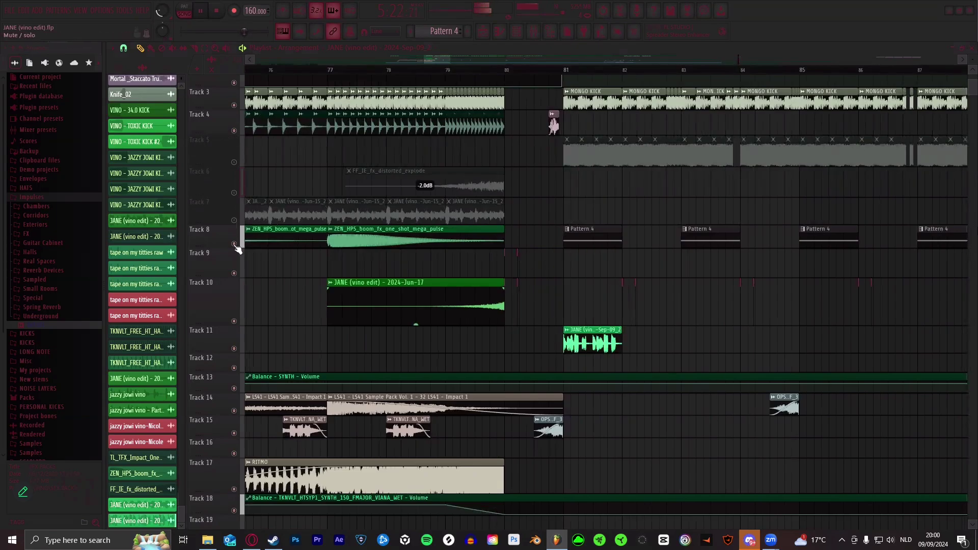
- Solo Track 3, then unmute Tracks 4, 5 and 11 so only these four tracks play
right_click(235, 105)
left_click(234, 128)
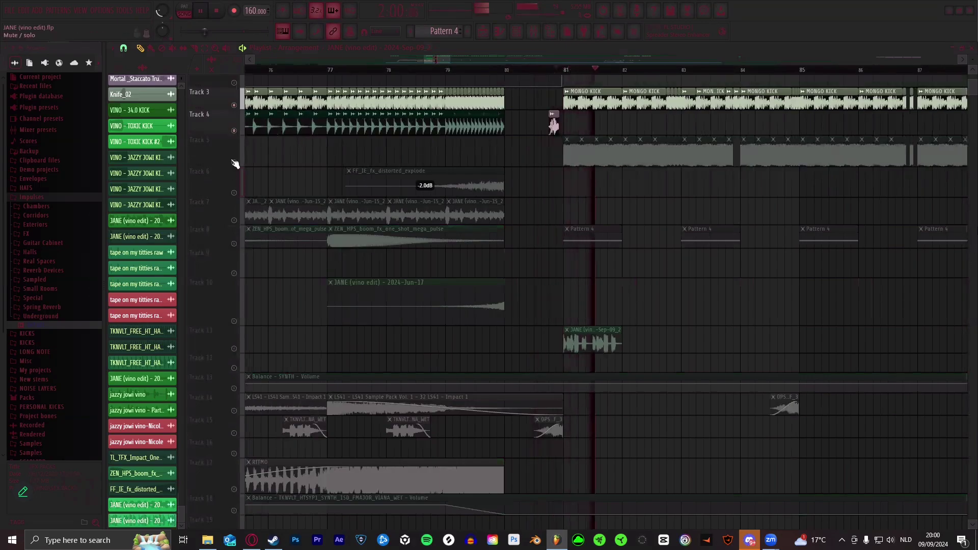
left_click(234, 162)
left_click(234, 349)
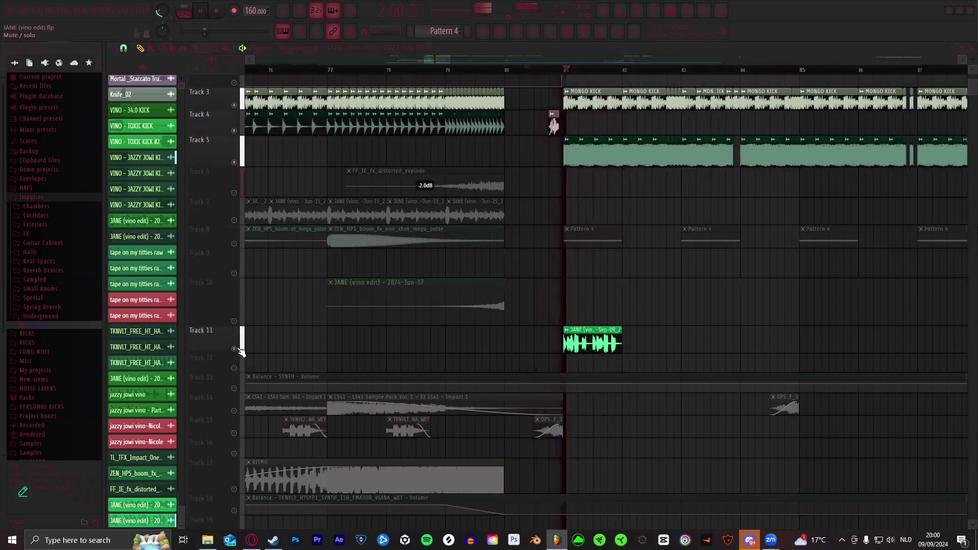
- Repeat the one-bar recorded clip on Track 11 at bar 82 and from bar 84 through bar 90, leaving bar 83 empty
scroll(594, 219, "down", 2)
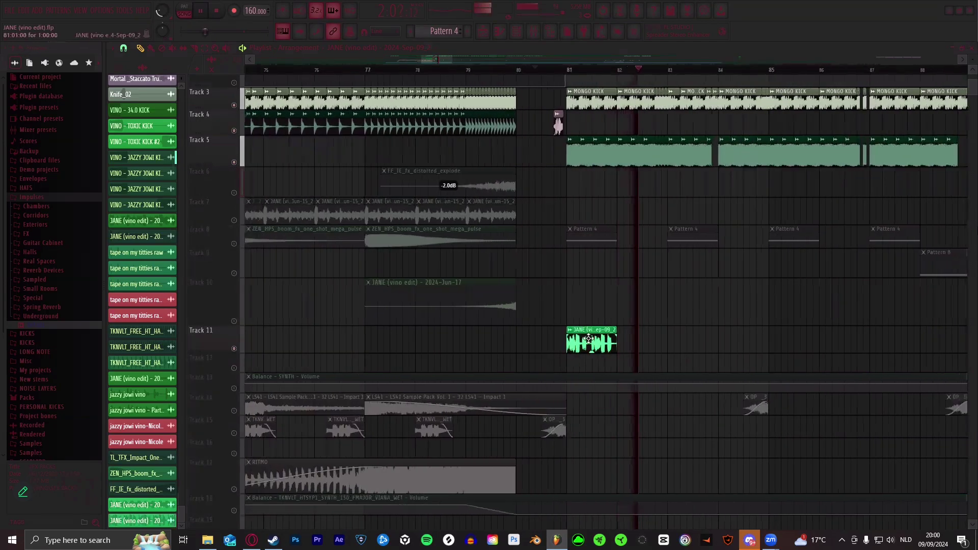
left_click(620, 340)
left_click(723, 345)
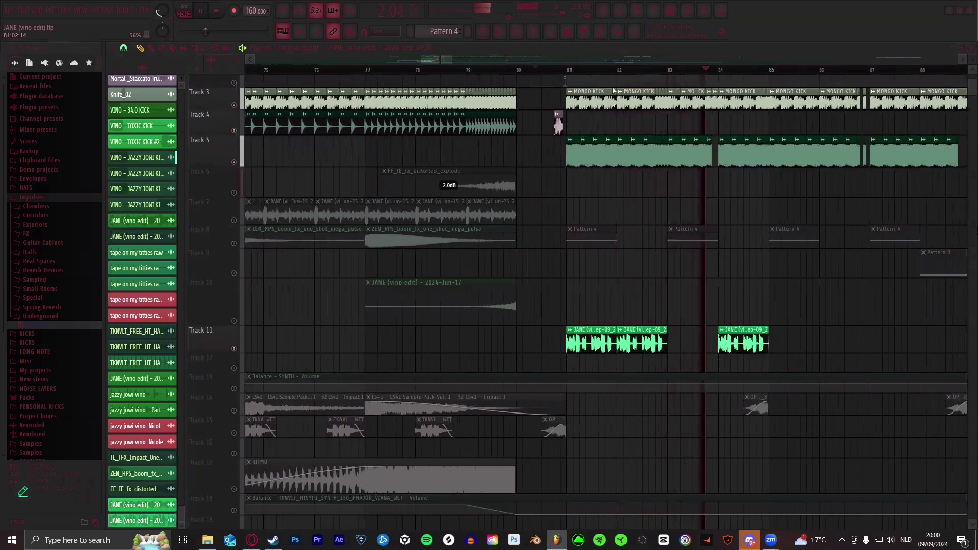
left_click_drag(561, 346, 660, 341)
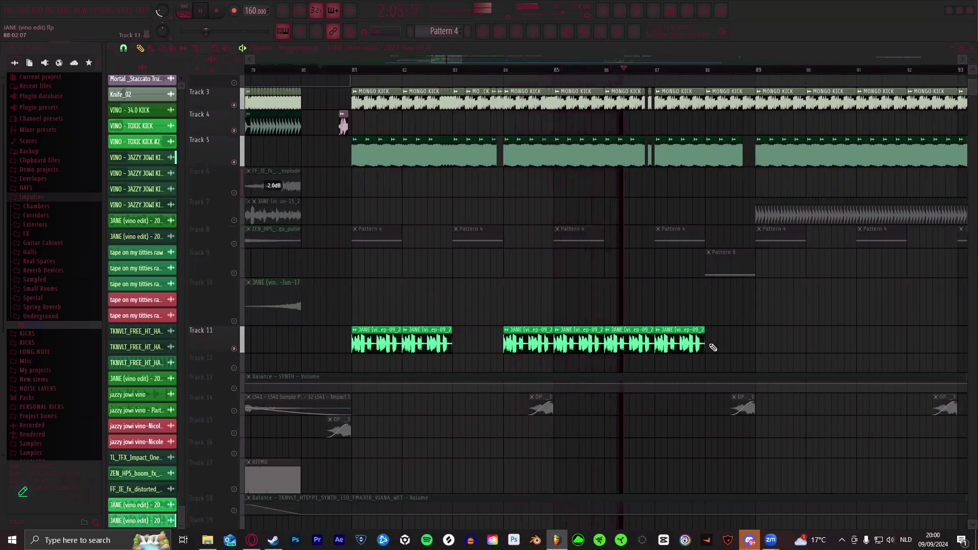
scroll(528, 65, "down", 2)
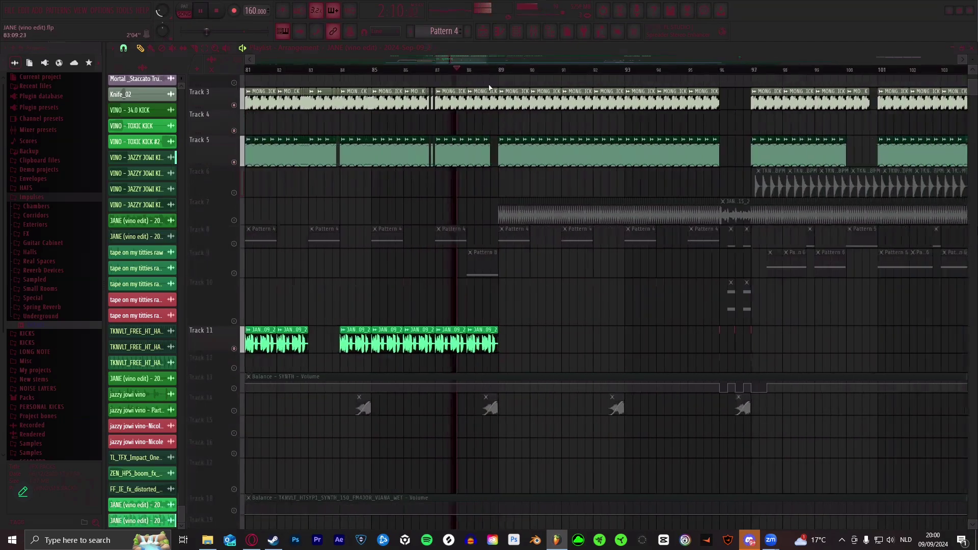
left_click(499, 340)
left_click(527, 339)
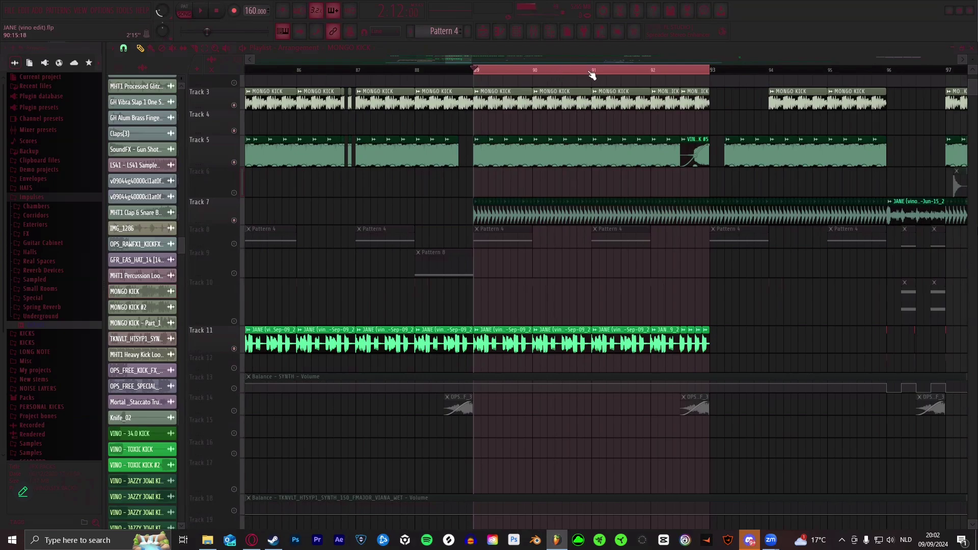
scroll(592, 74, "up", 1)
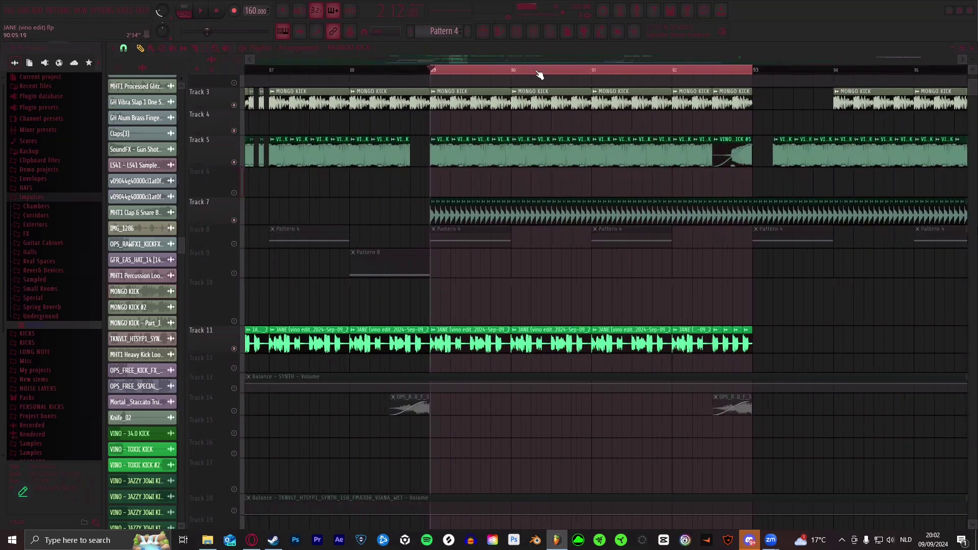
scroll(465, 72, "down", 2)
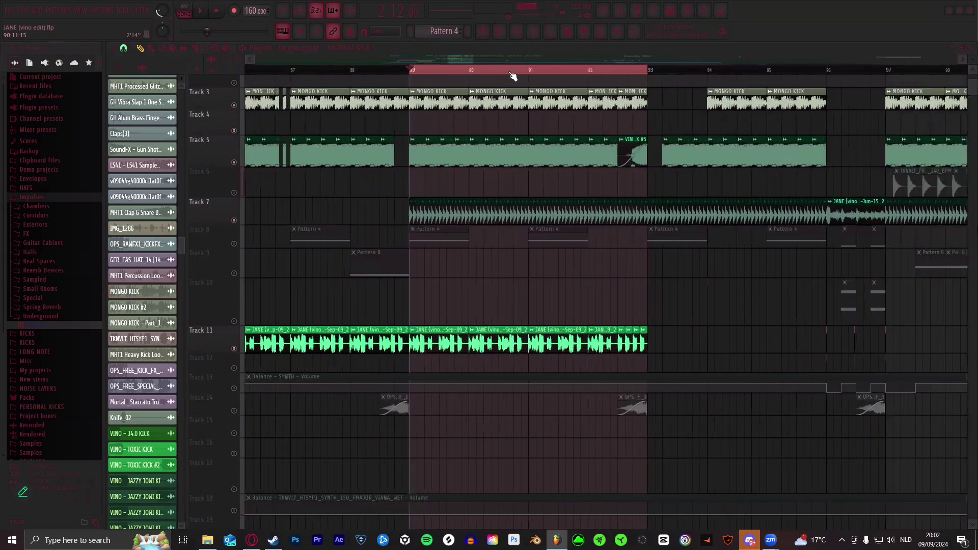
scroll(457, 66, "down", 1)
scroll(458, 59, "left", 1)
scroll(457, 67, "down", 1)
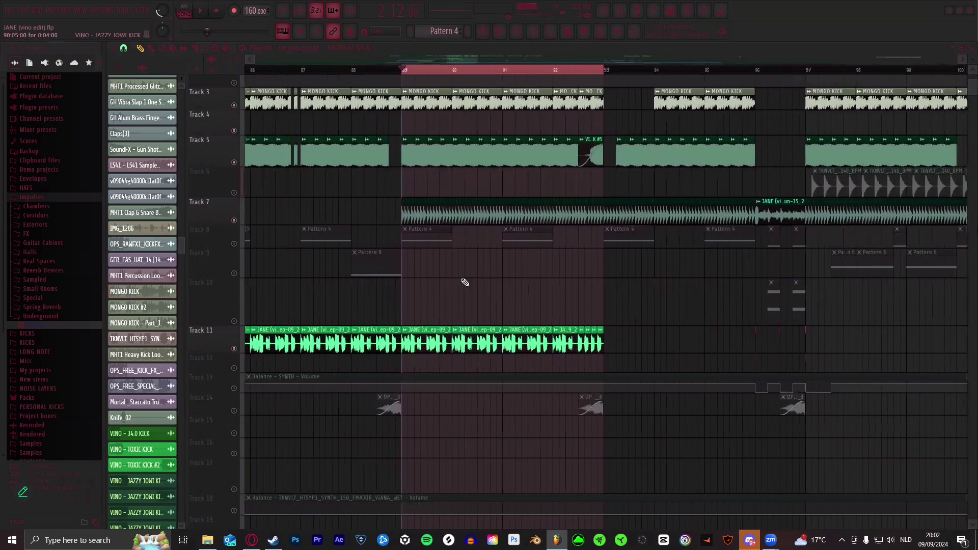
right_click(406, 336)
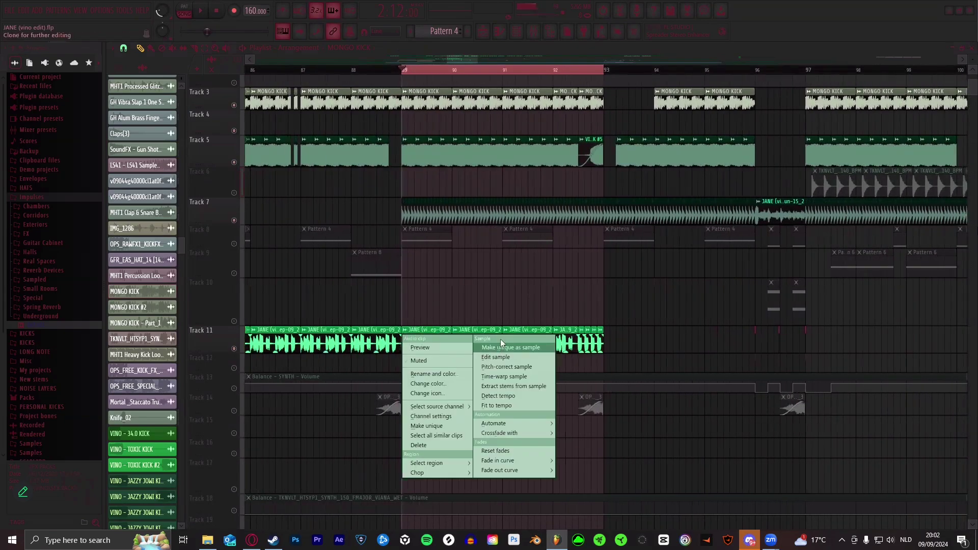
left_click(591, 300)
scroll(456, 62, "up", 2)
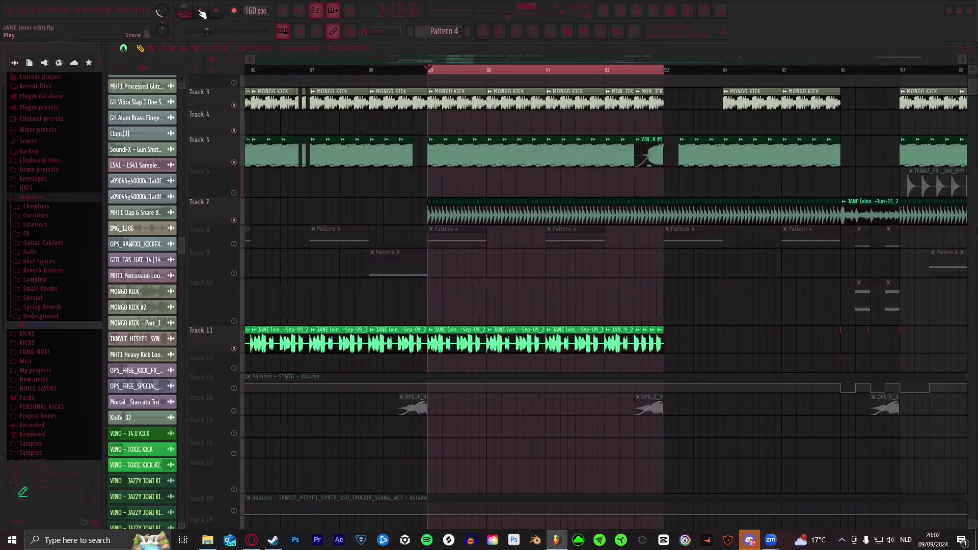
- Play the selected section starting at bar 89 to hear the new clips with the kicks, and stop playback
left_click(203, 14)
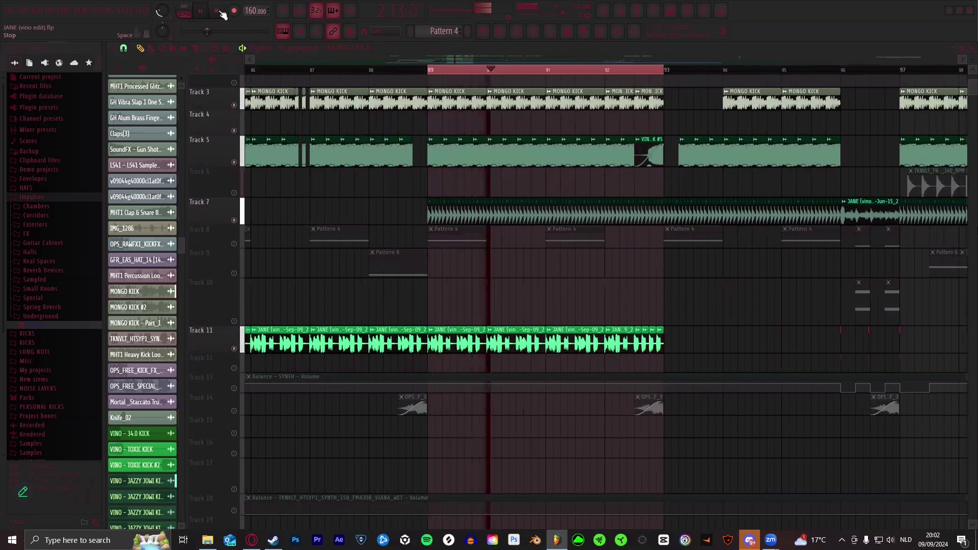
left_click(217, 10)
scroll(457, 64, "down", 3)
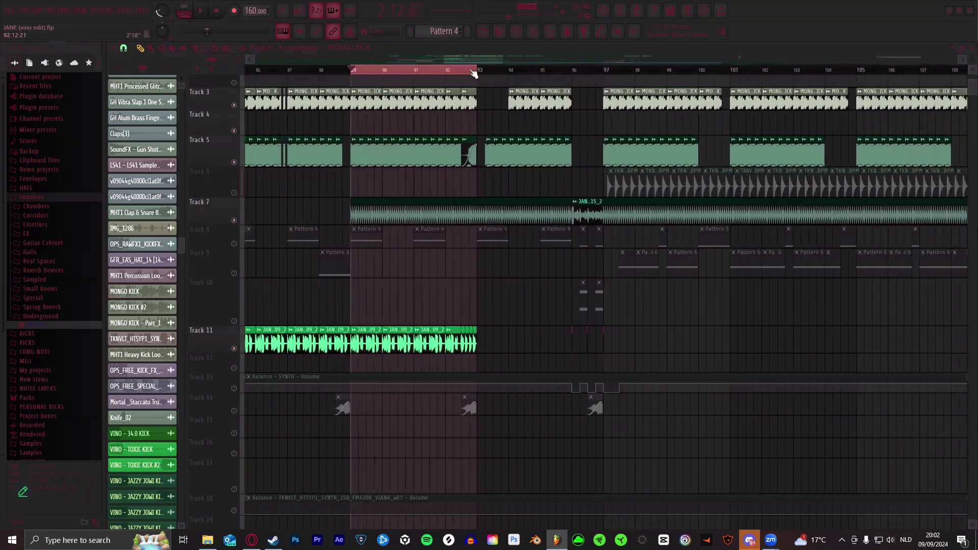
- Locate the source clips at bar 216 on Tracks 5 to 8 and select that bar for playback
scroll(474, 73, "down", 3)
scroll(479, 62, "left", 3)
scroll(469, 75, "up", 3)
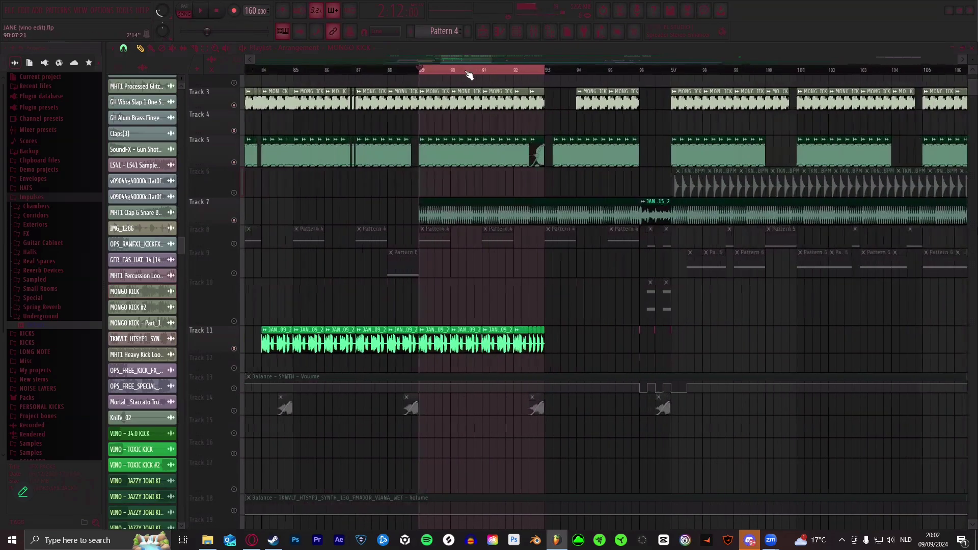
left_click_drag(466, 62, 651, 54)
scroll(656, 72, "down", 8)
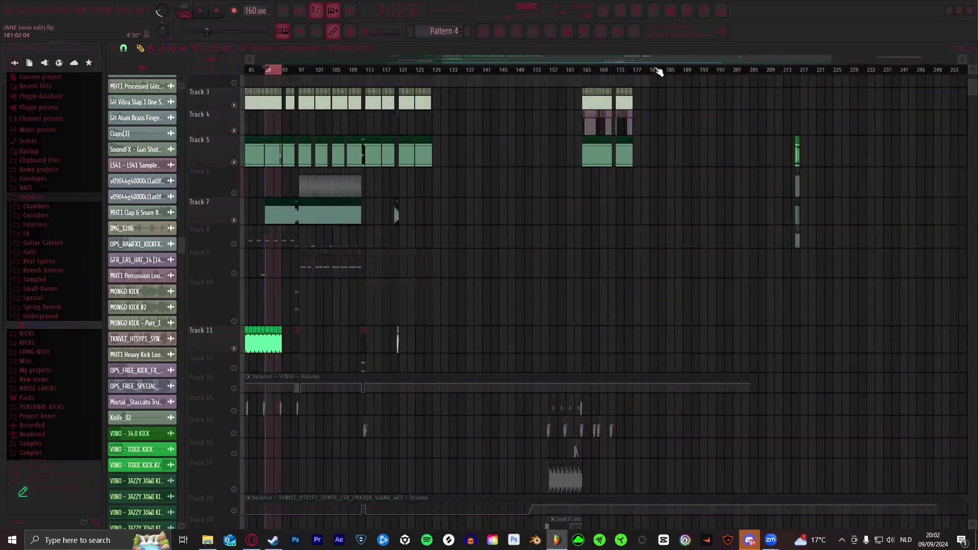
scroll(657, 72, "up", 10)
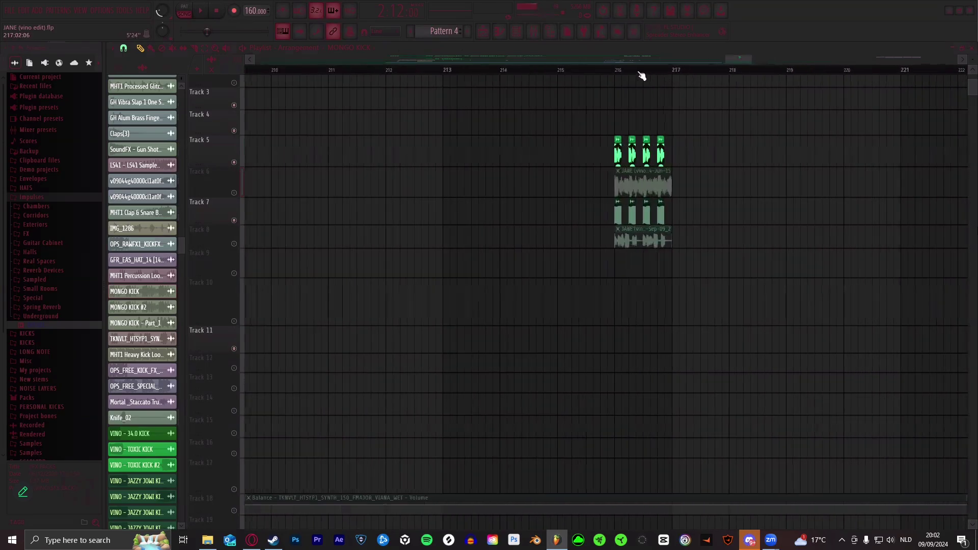
scroll(644, 74, "up", 4)
mouse_move(552, 72)
left_mouse_down()
mouse_move(701, 74)
mouse_move(557, 72)
left_mouse_up()
scroll(645, 79, "up", 1)
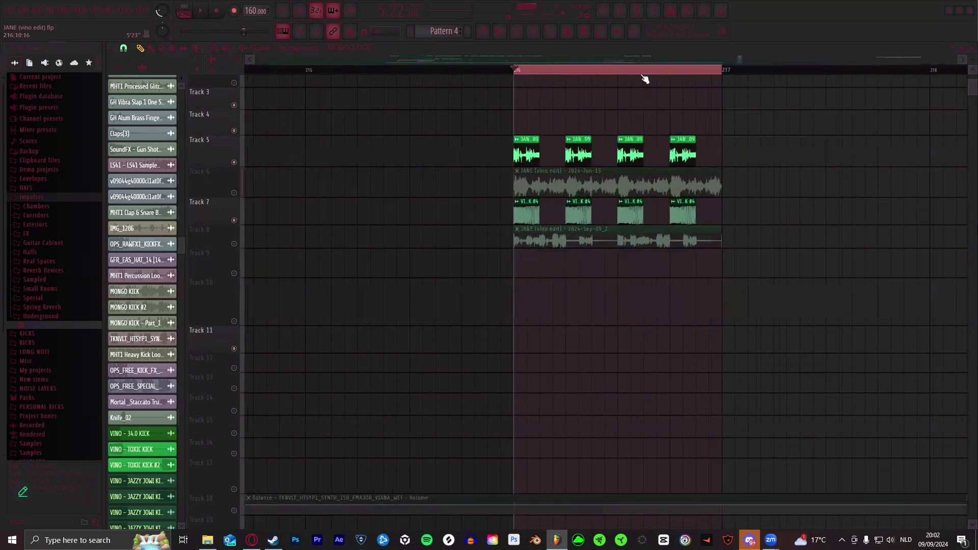
- Return to the drop and select bars 89 through 92 to play that section again
scroll(644, 78, "down", 7)
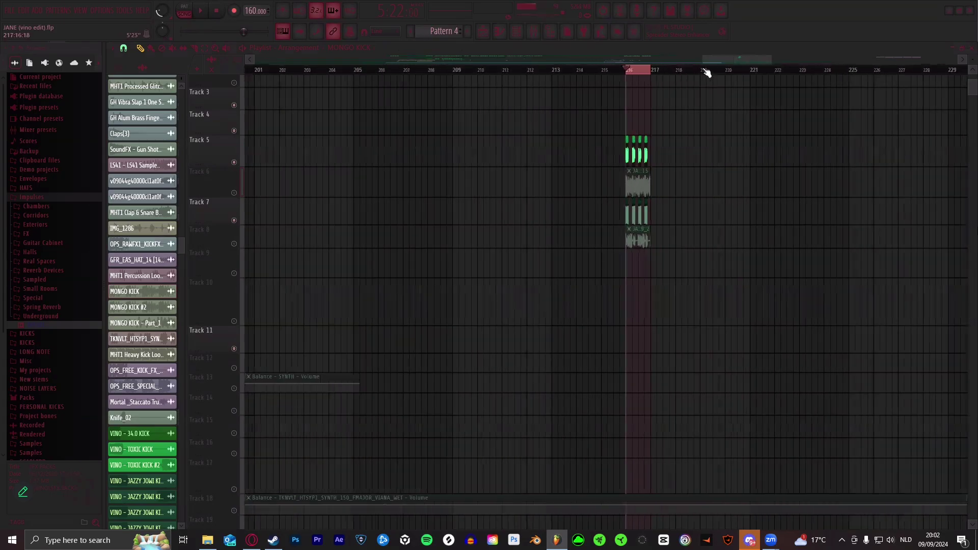
mouse_move(707, 73)
left_mouse_down()
mouse_move(670, 60)
mouse_move(637, 71)
mouse_move(633, 61)
mouse_move(569, 74)
mouse_move(556, 61)
mouse_move(457, 65)
mouse_move(487, 60)
mouse_move(434, 72)
mouse_move(476, 72)
mouse_move(493, 116)
mouse_move(516, 94)
mouse_move(487, 58)
mouse_move(508, 73)
mouse_move(706, 72)
mouse_move(696, 71)
left_mouse_up()
left_click_drag(530, 69, 533, 71)
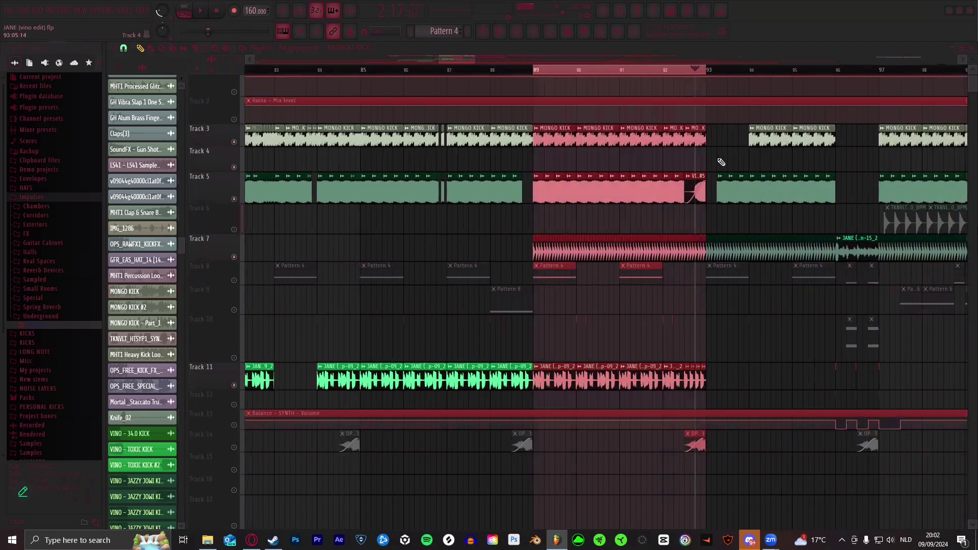
- Mute Tracks 3 and 5 and play the section from bar 89 with only Tracks 7 and 11 sounding
scroll(693, 72, "up", 2)
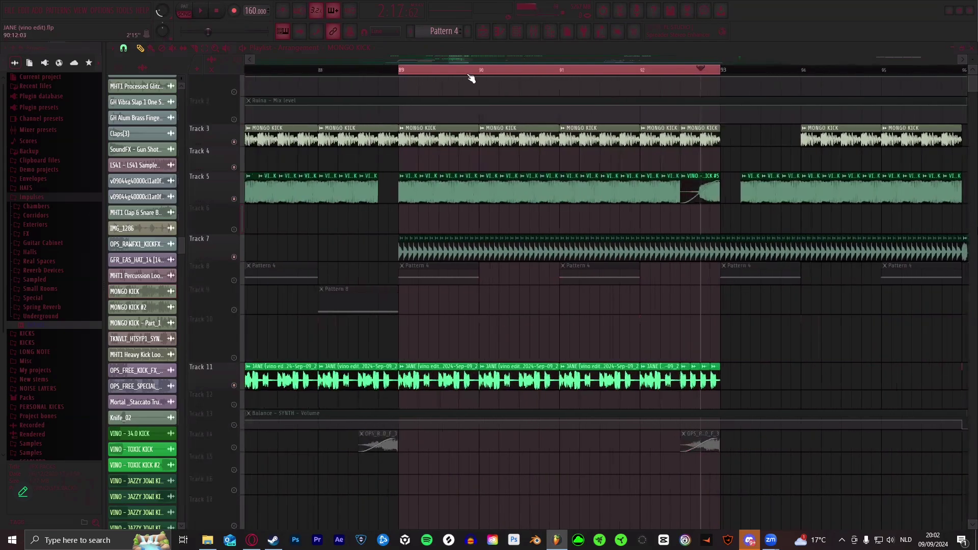
left_click(400, 72)
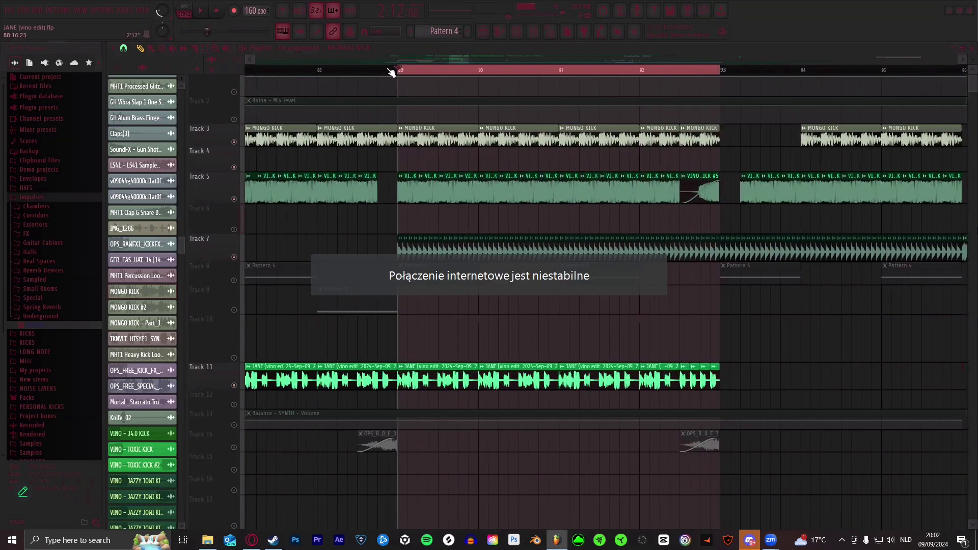
left_click(234, 142)
left_click(234, 198)
left_click(202, 13)
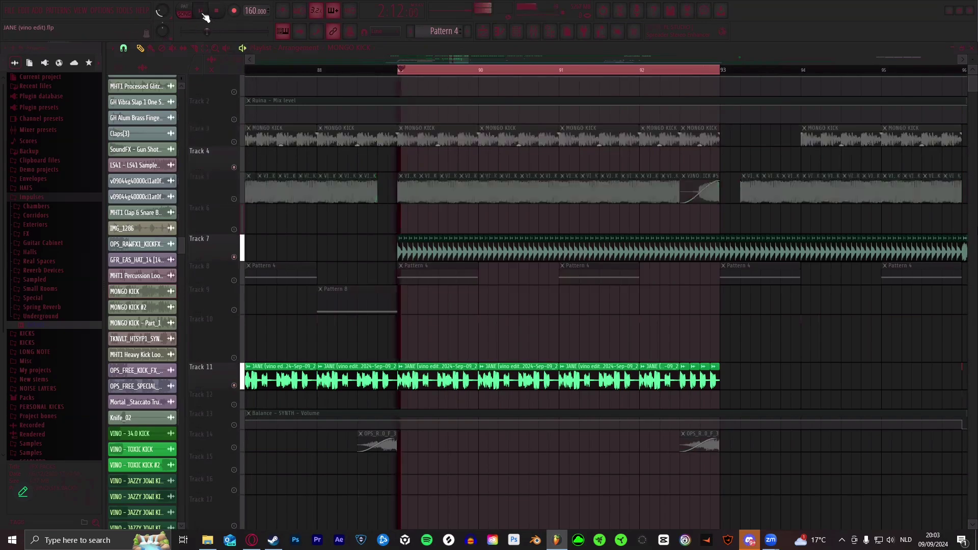
scroll(452, 72, "up", 2)
scroll(451, 72, "down", 3)
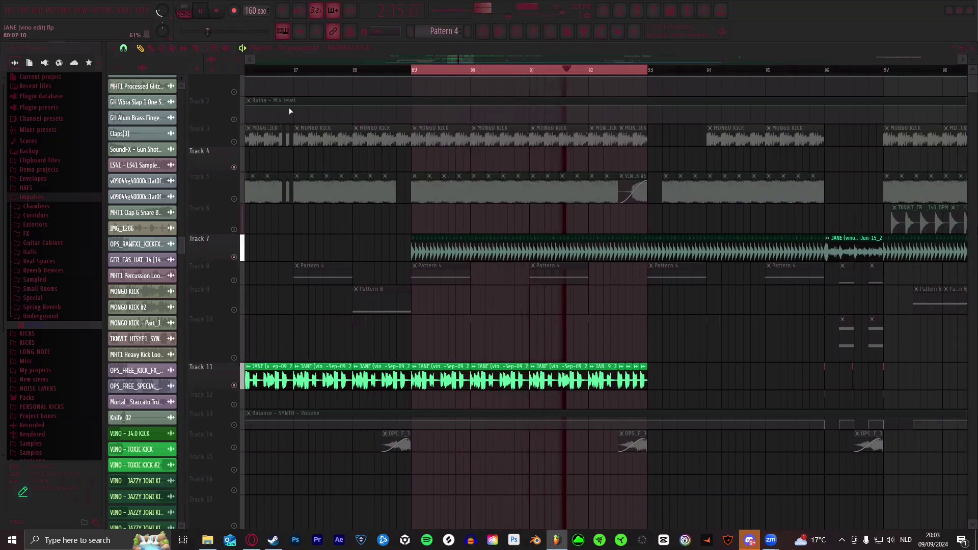
- Unmute Tracks 3 and 5 to hear the kicks together with Tracks 7 and 11, and stop playback
left_click(234, 143)
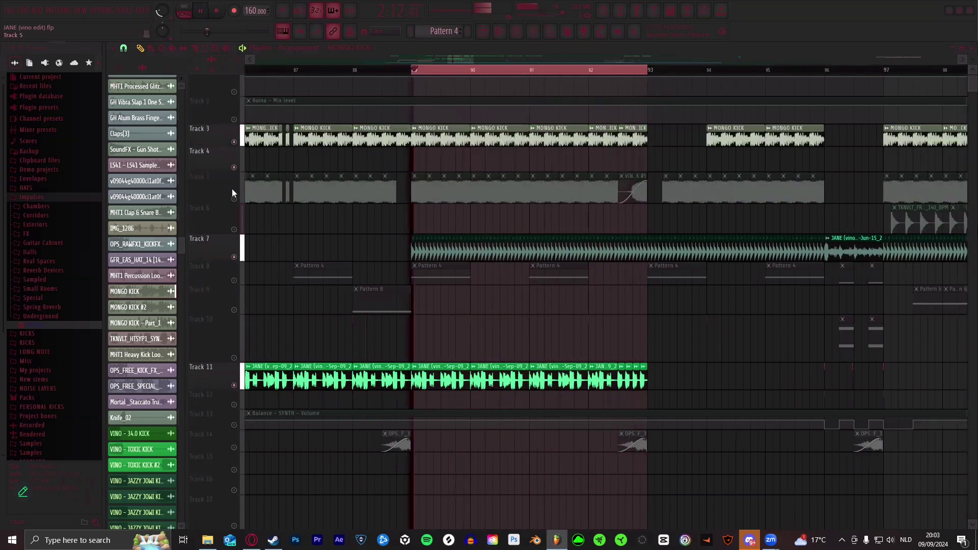
left_click(234, 199)
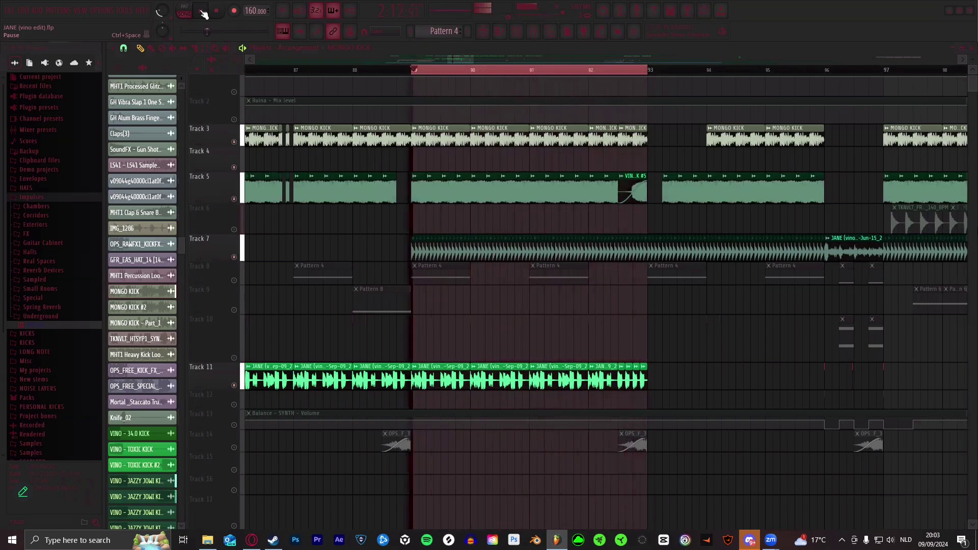
left_click(202, 12)
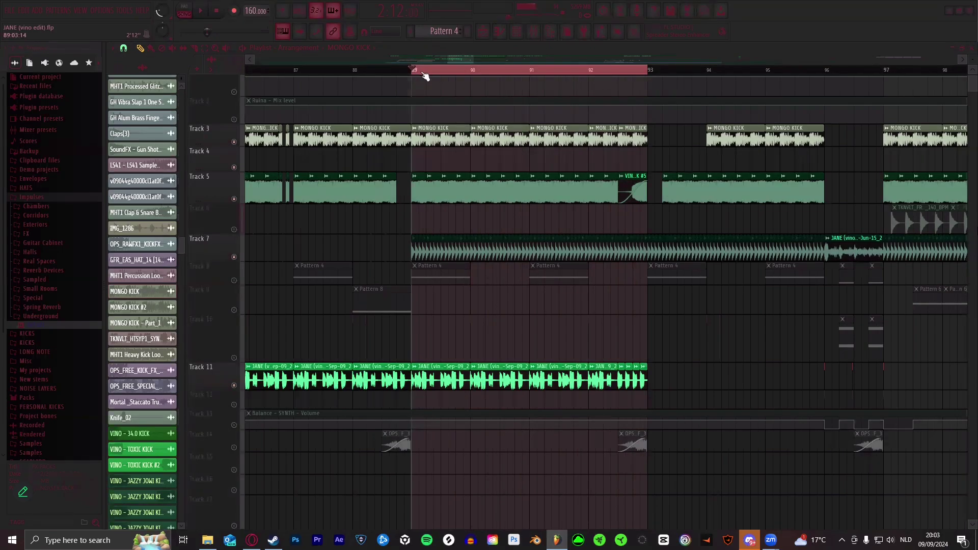
scroll(426, 76, "down", 3)
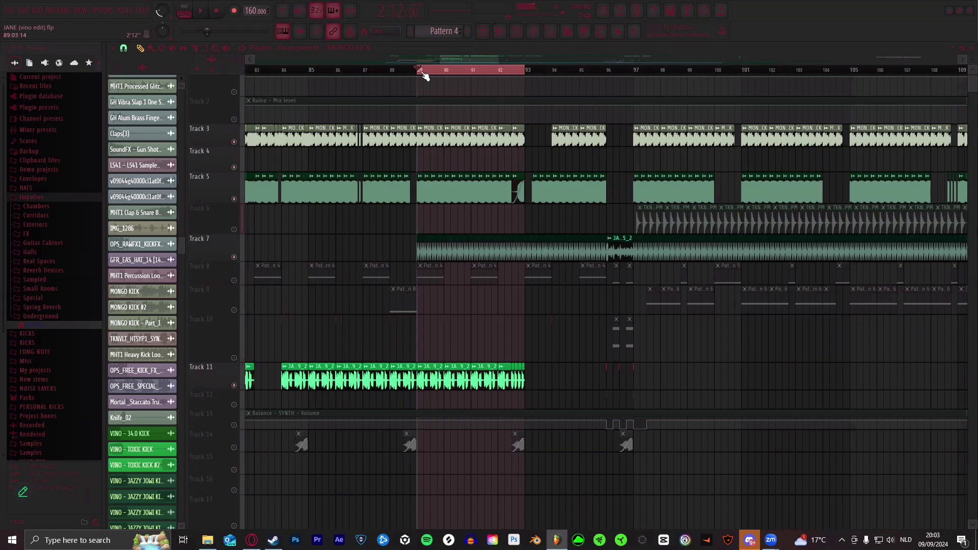
scroll(426, 76, "down", 1)
scroll(463, 69, "up", 4)
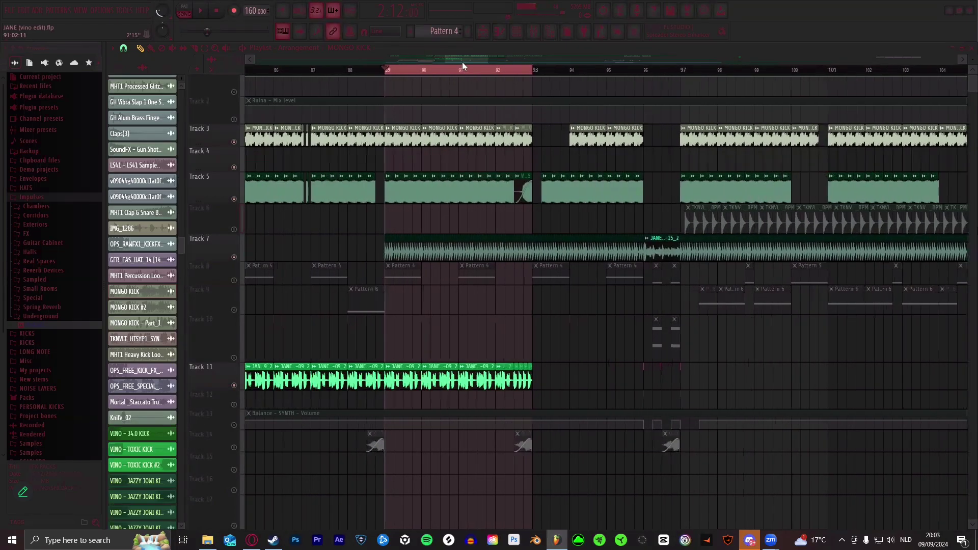
scroll(463, 62, "left", 1)
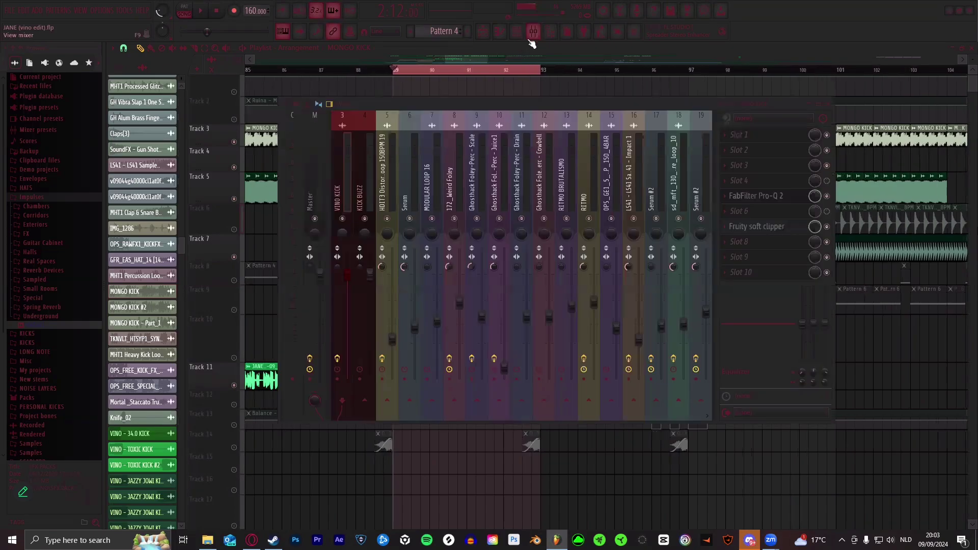
- Open the mixer and the channel rack and add a new Serum instrument channel after the last channel
left_click(530, 35)
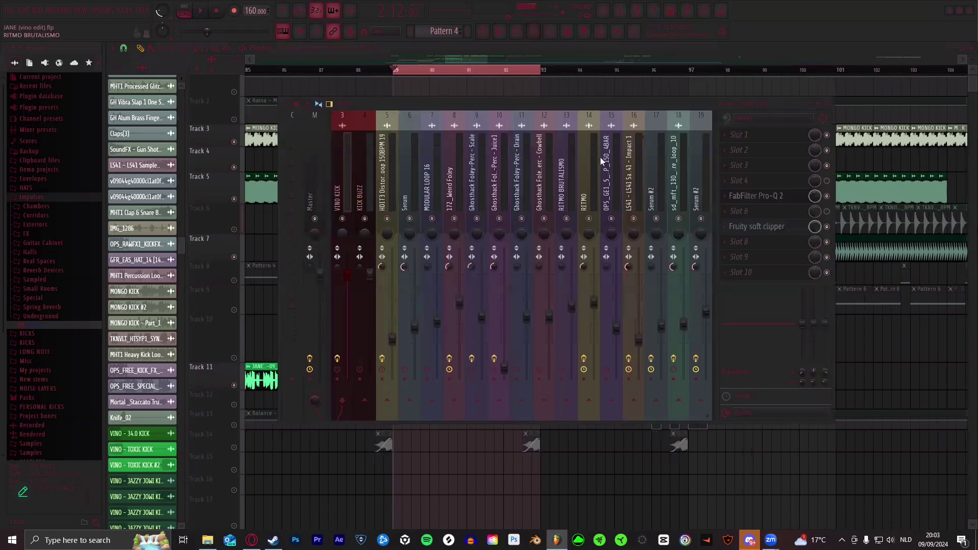
left_click(518, 33)
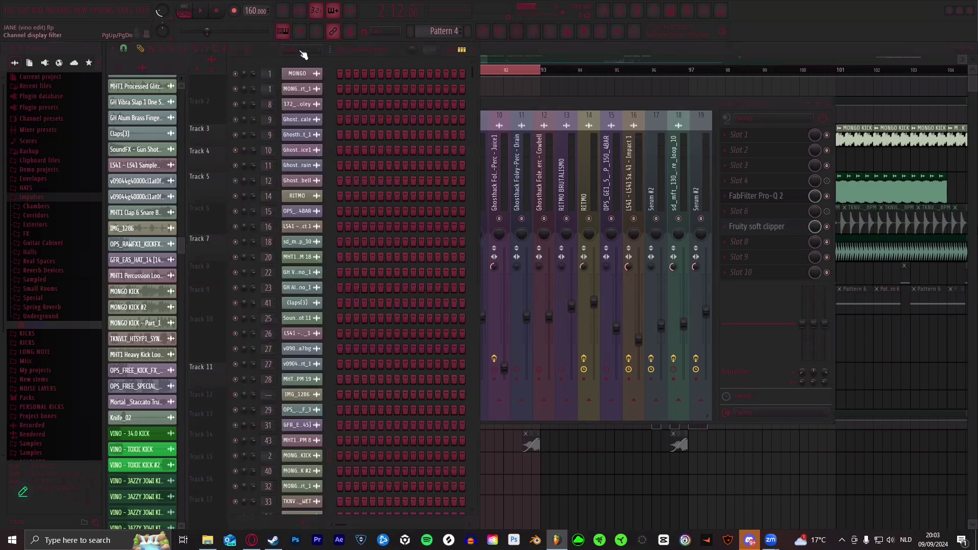
scroll(328, 202, "down", 5)
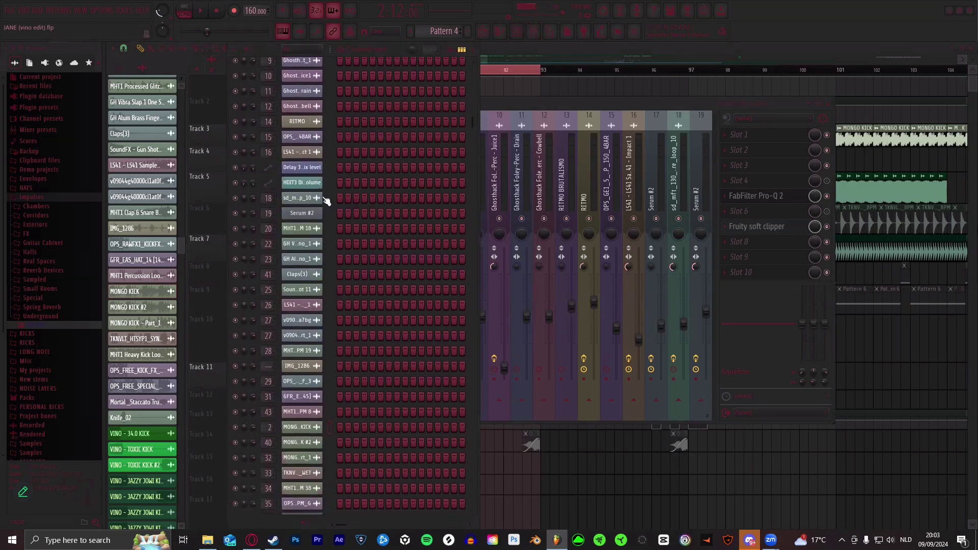
scroll(359, 240, "down", 10)
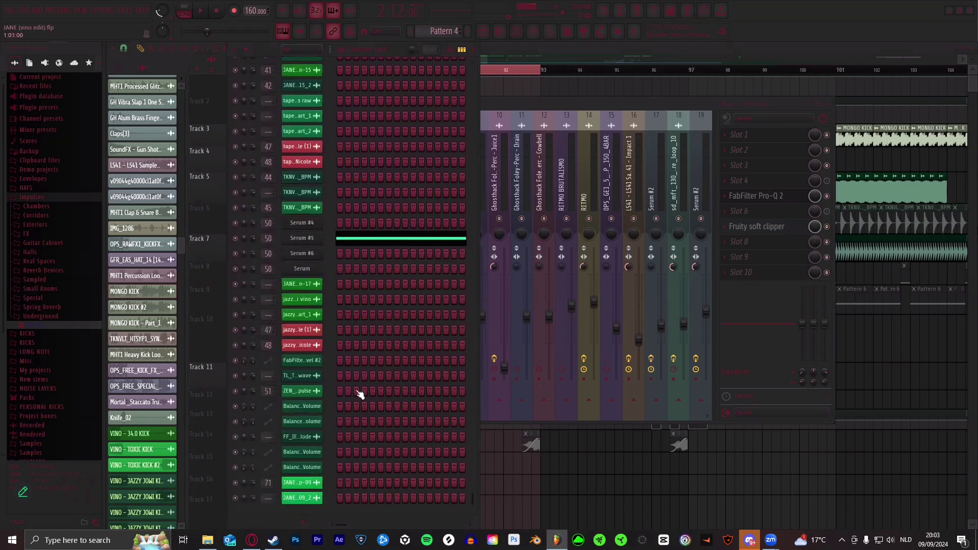
left_click(301, 519)
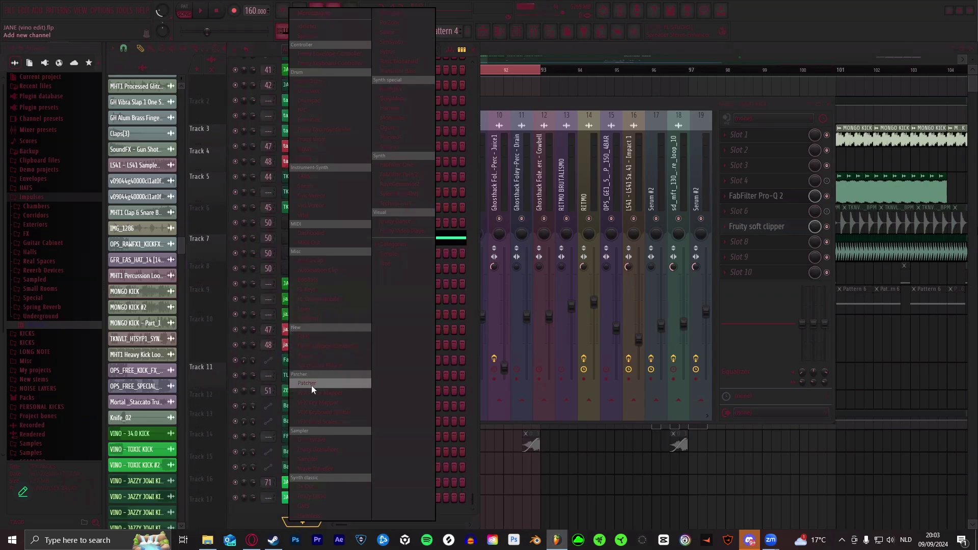
left_click(311, 185)
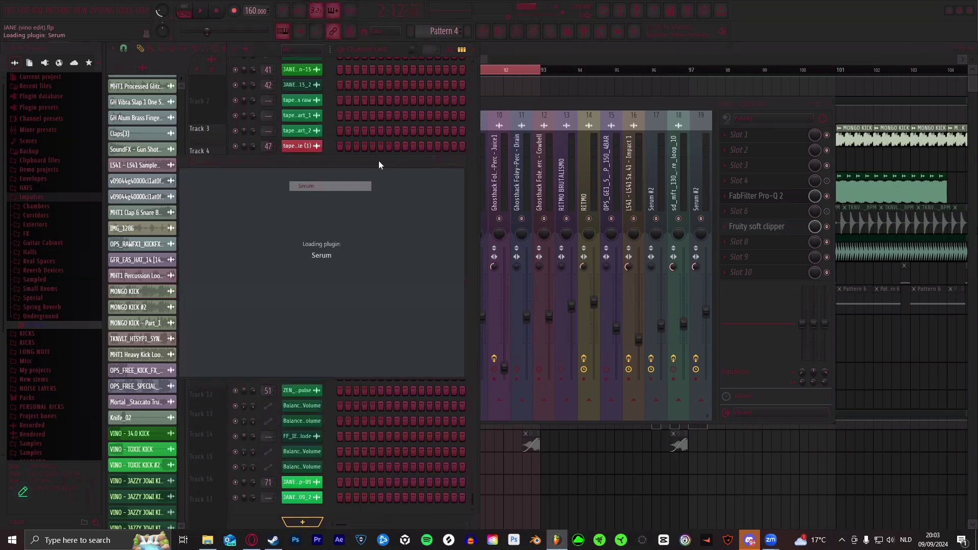
left_click_drag(349, 159, 368, 98)
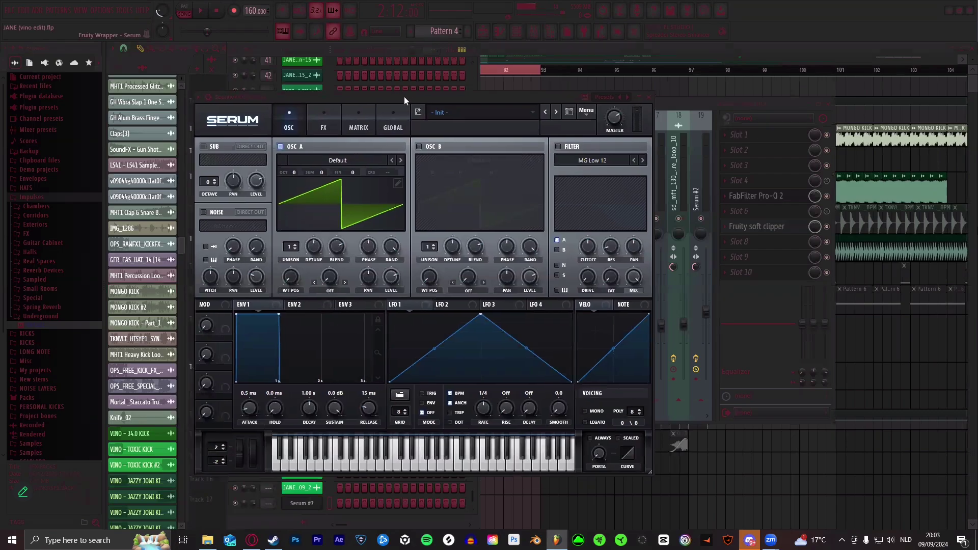
left_click_drag(485, 99, 488, 96)
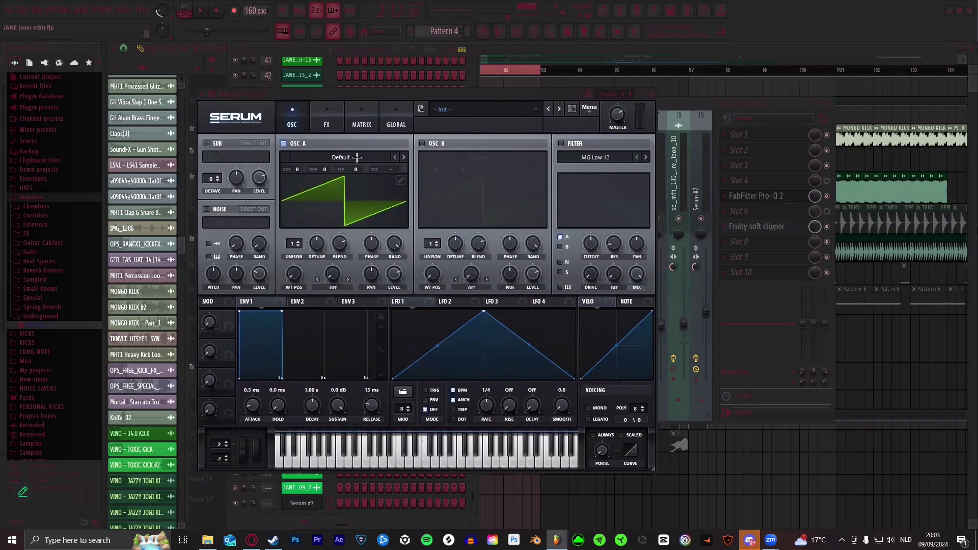
- Load the KERMIS TYPE BEAT preset from the VINO folder of the VINO presets into Serum
left_click(422, 144)
left_click(591, 110)
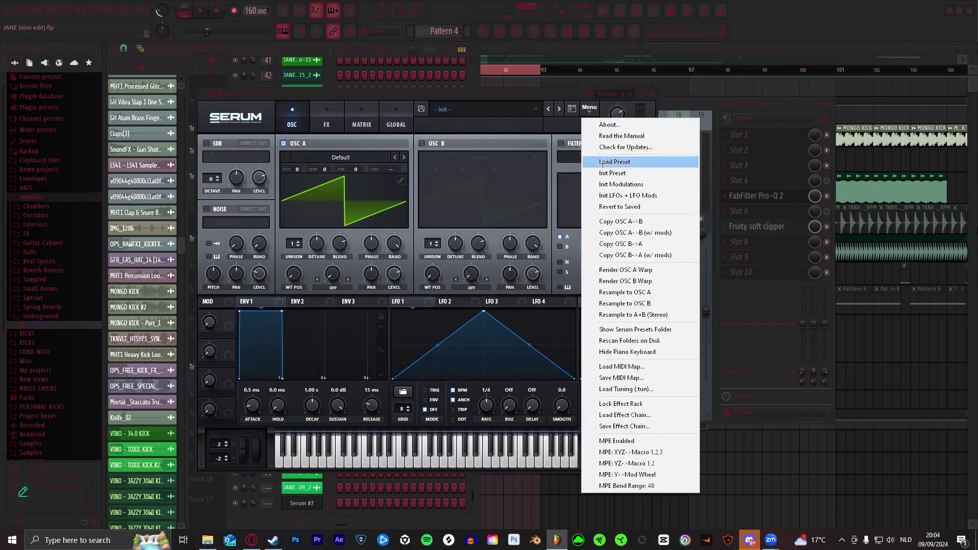
left_click(534, 110)
mouse_move(465, 238)
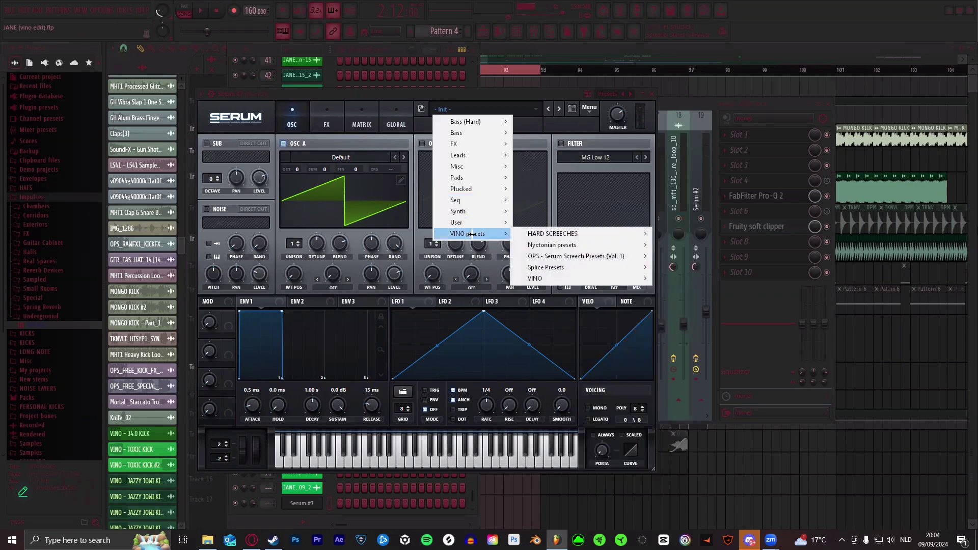
mouse_move(533, 283)
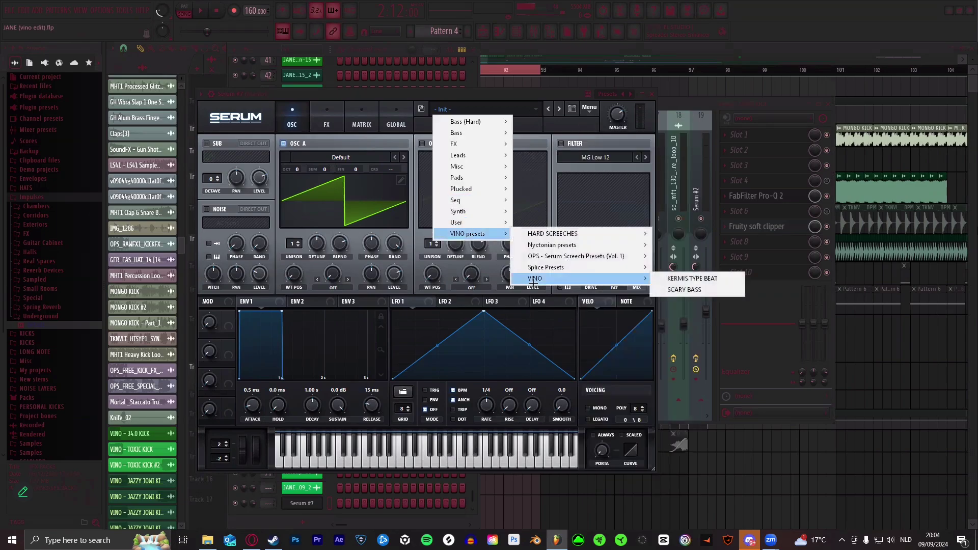
left_click(679, 281)
left_click_drag(392, 93, 436, 100)
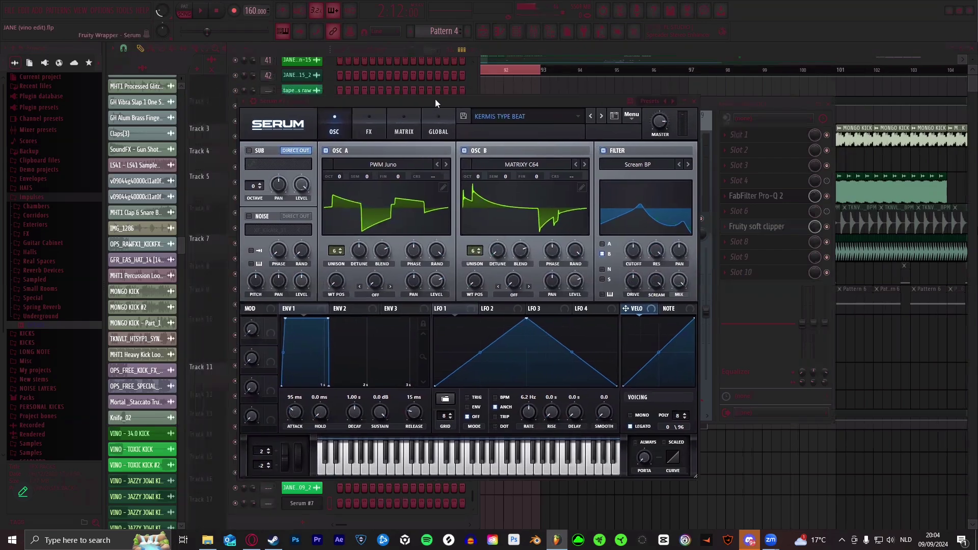
- Play several notes, including E4, to audition the KERMIS TYPE BEAT preset
key("c")
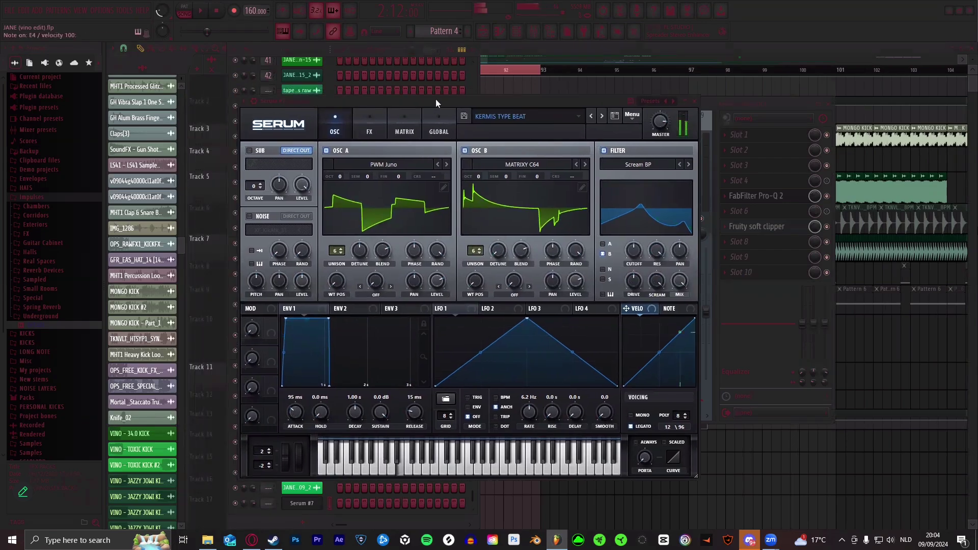
key("v")
key("e")
key("r")
key("h")
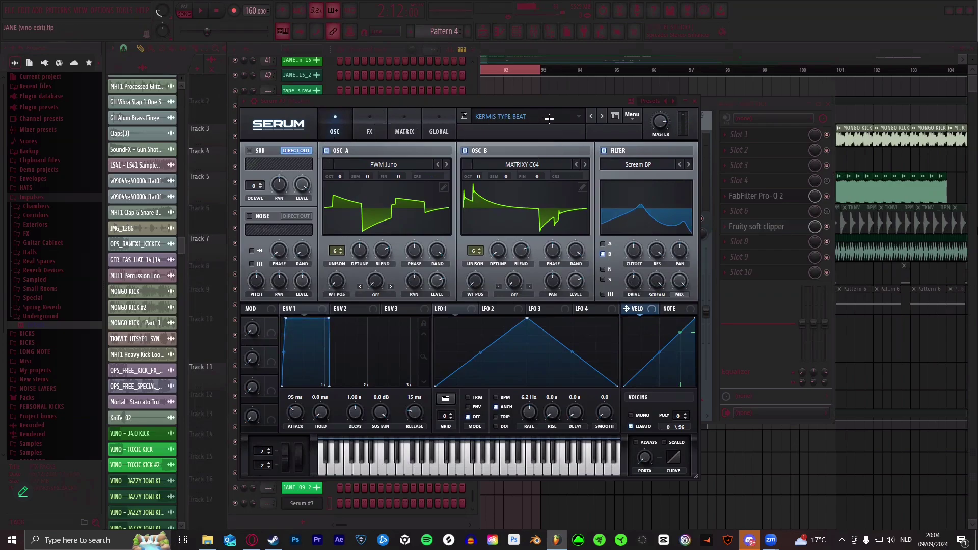
- Load the SC - Smash preset from the HARD SCREECHES folder of the VINO presets into Serum
left_click(574, 116)
mouse_move(532, 241)
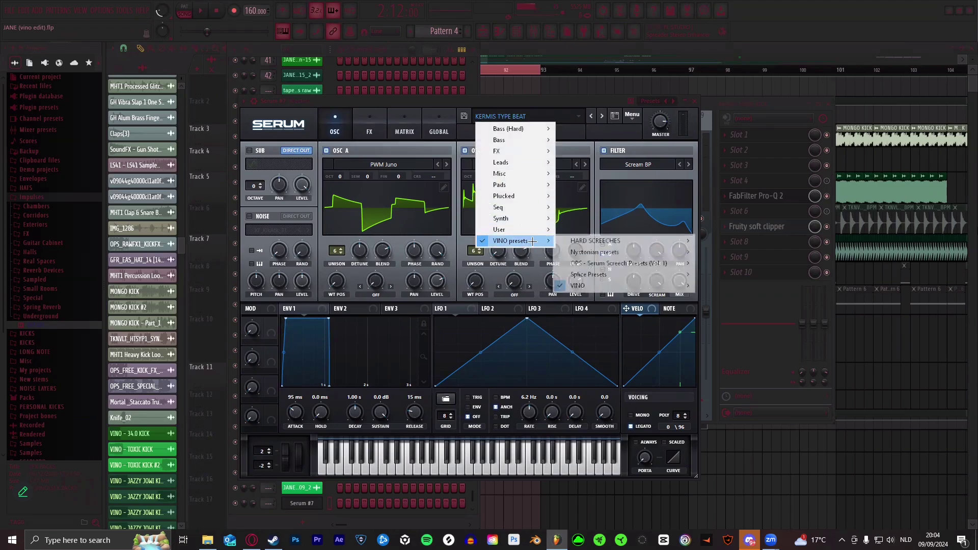
mouse_move(580, 240)
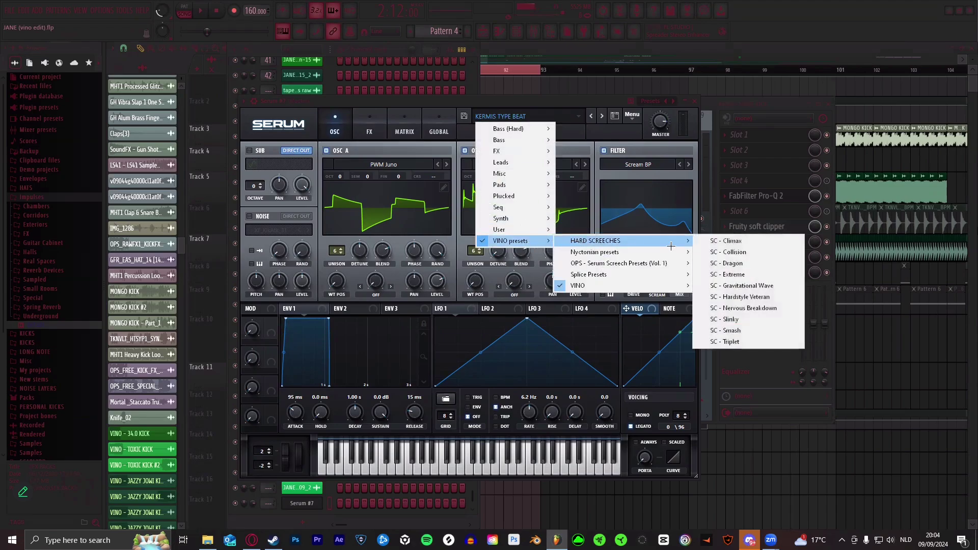
left_click(731, 330)
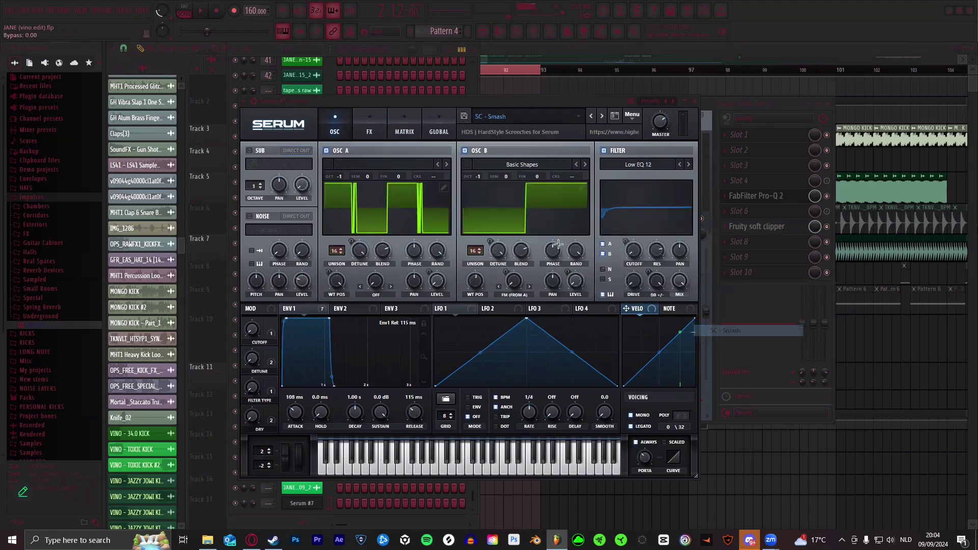
- Play a few notes, including E4, to audition the SC - Smash screech, moving the Serum window higher
key("c")
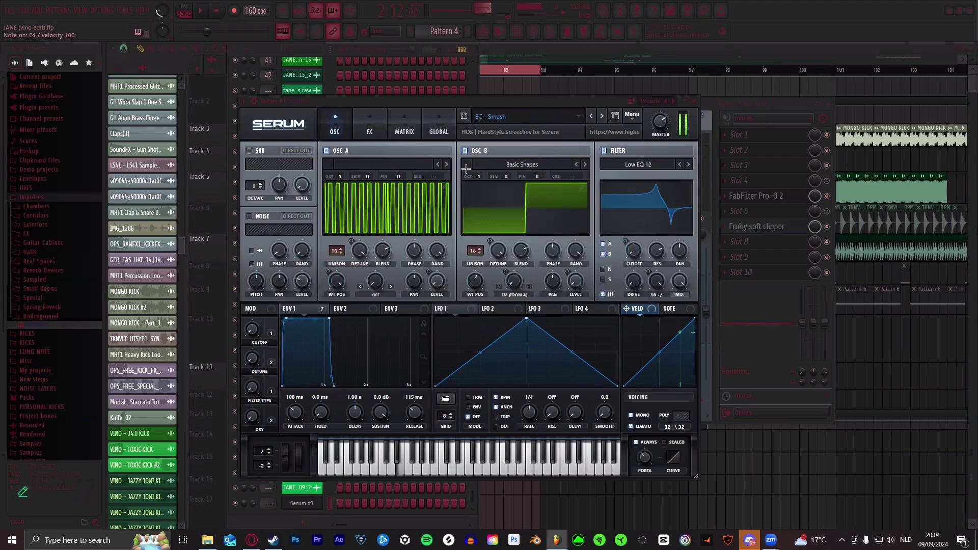
left_click_drag(486, 99, 588, 70)
key("v")
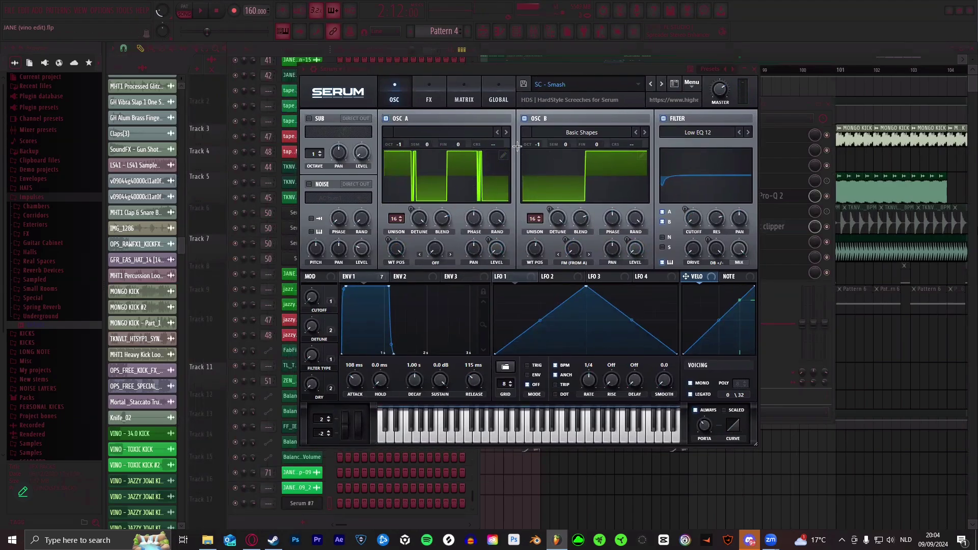
- Examine envelopes 1 to 3 of the SC - Smash preset while playing notes such as E4 and F4
key("c")
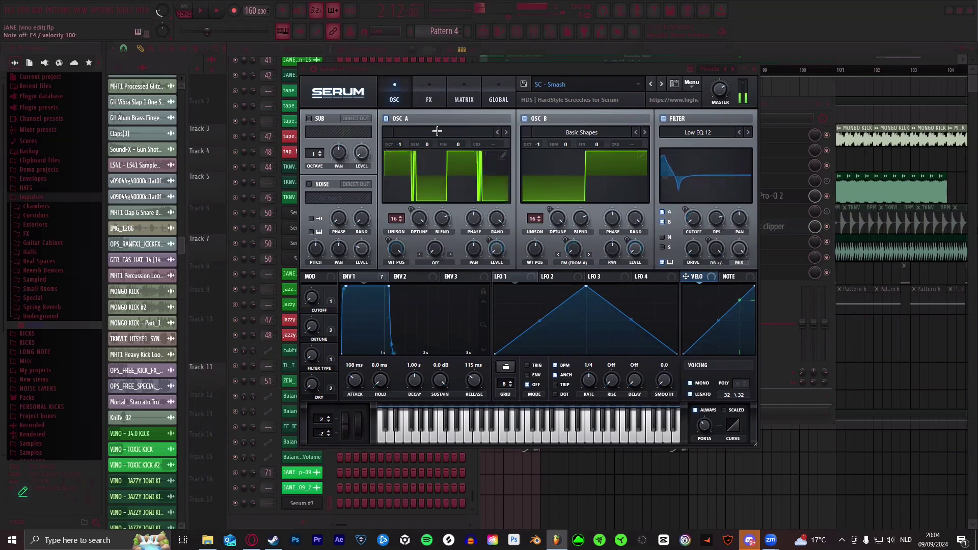
left_click(405, 279)
left_click(466, 278)
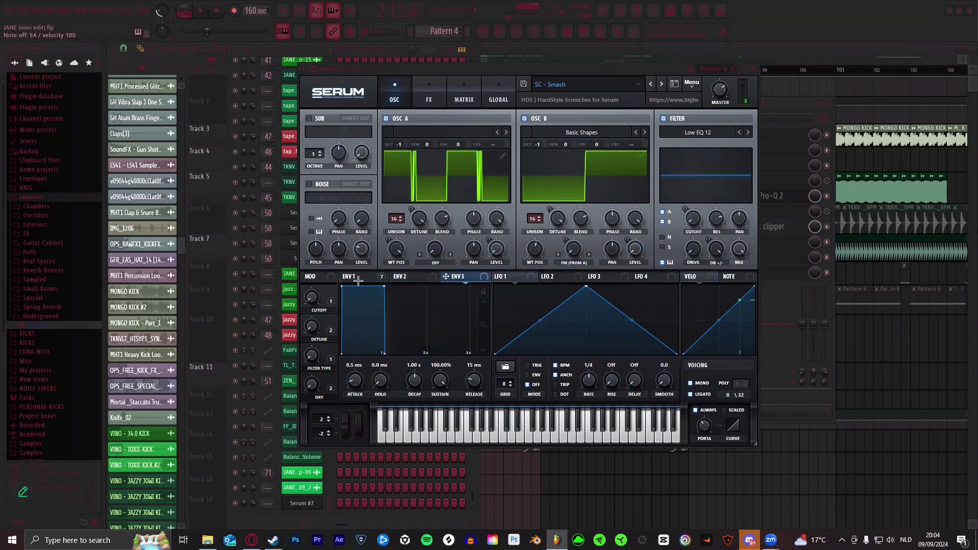
left_click(358, 279)
left_click(407, 277)
left_click(459, 277)
left_click(356, 277)
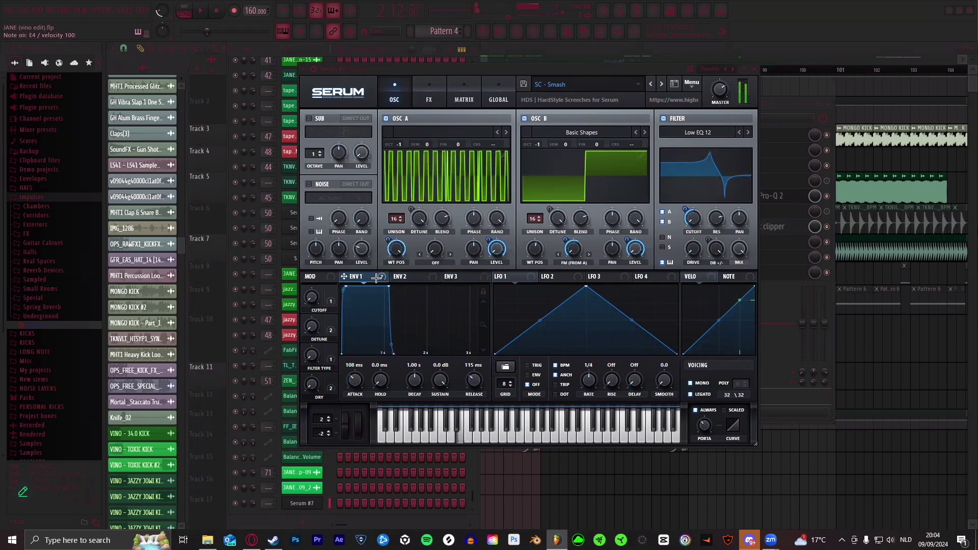
left_click_drag(458, 66, 472, 65)
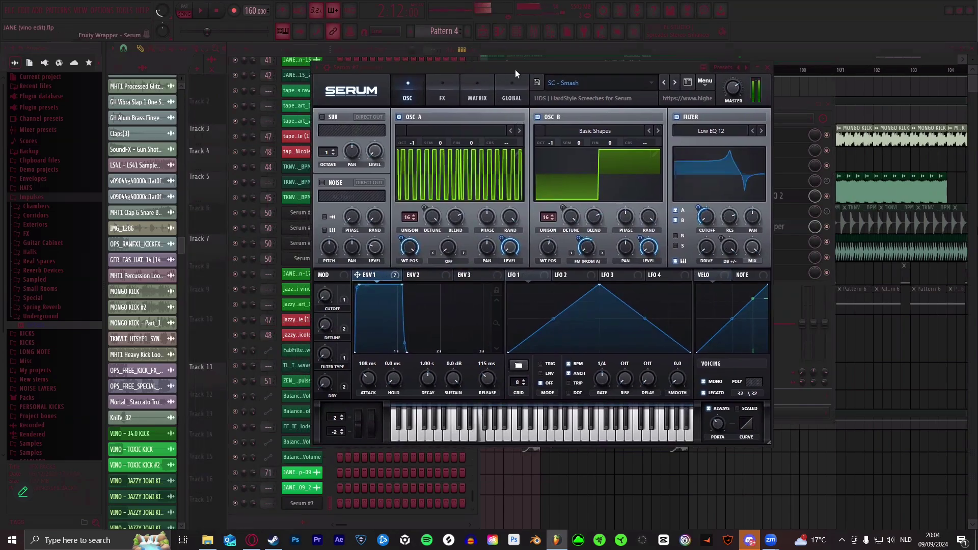
left_click_drag(515, 69, 532, 66)
- Compare the screech with Serum's Tube distortion effect bypassed and enabled while playing E4
left_click(457, 92)
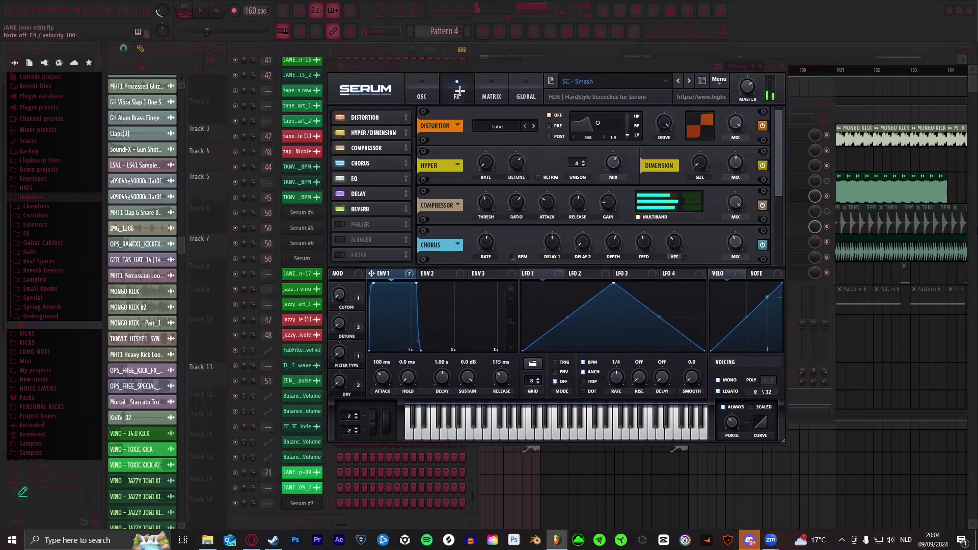
left_click(761, 126)
key("c")
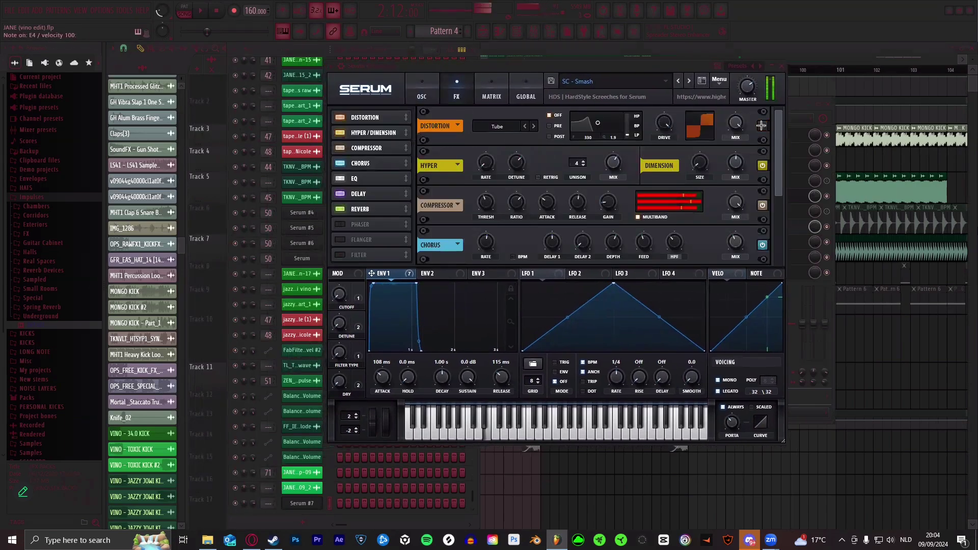
left_click(762, 125)
left_click(762, 126)
key("c")
left_click(762, 126)
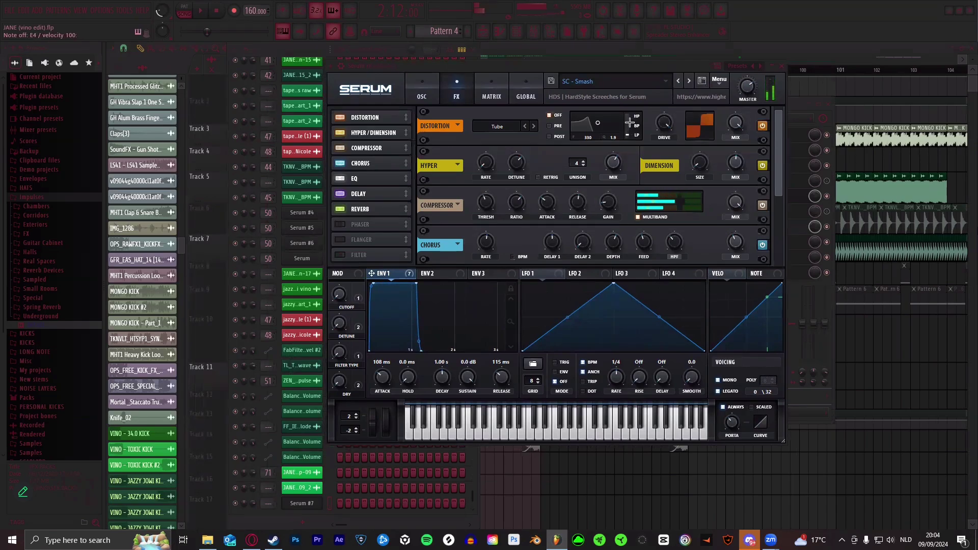
- Step through the distortion types, including Lin.Fold, and settle on Zero-Square
left_click(534, 126)
left_click(534, 126)
left_click(532, 126)
left_click(532, 126)
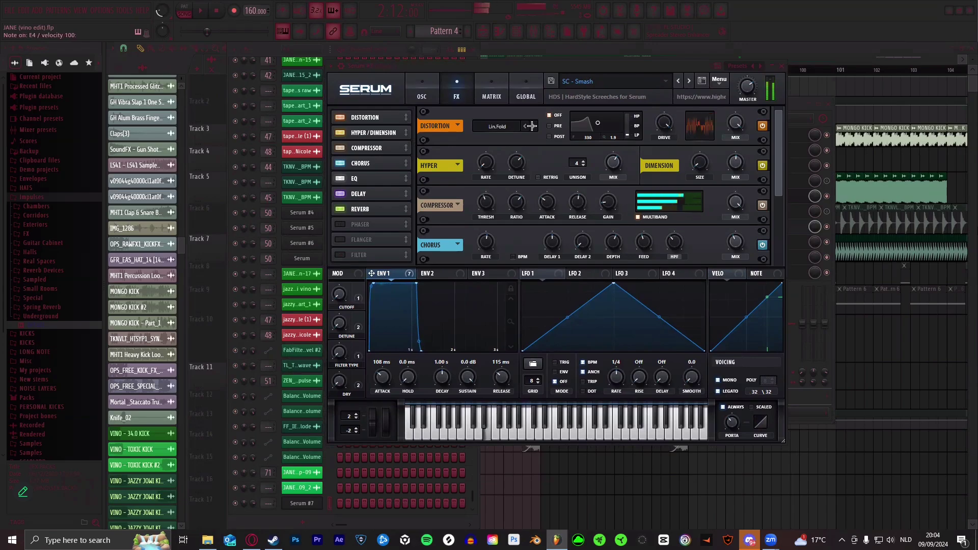
left_click(532, 126)
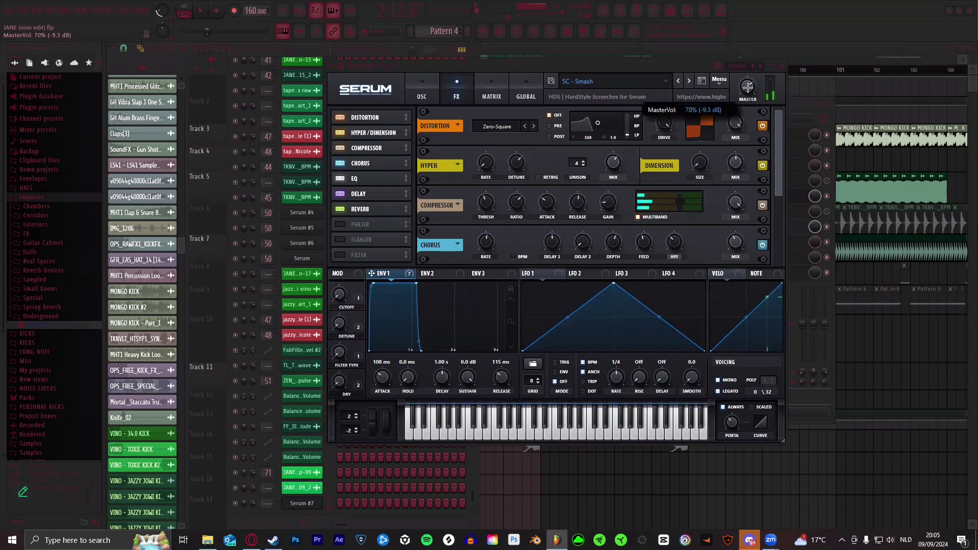
- Lower Serum's master volume to about 61% and audition the screech with E4
left_click_drag(689, 63, 628, 63)
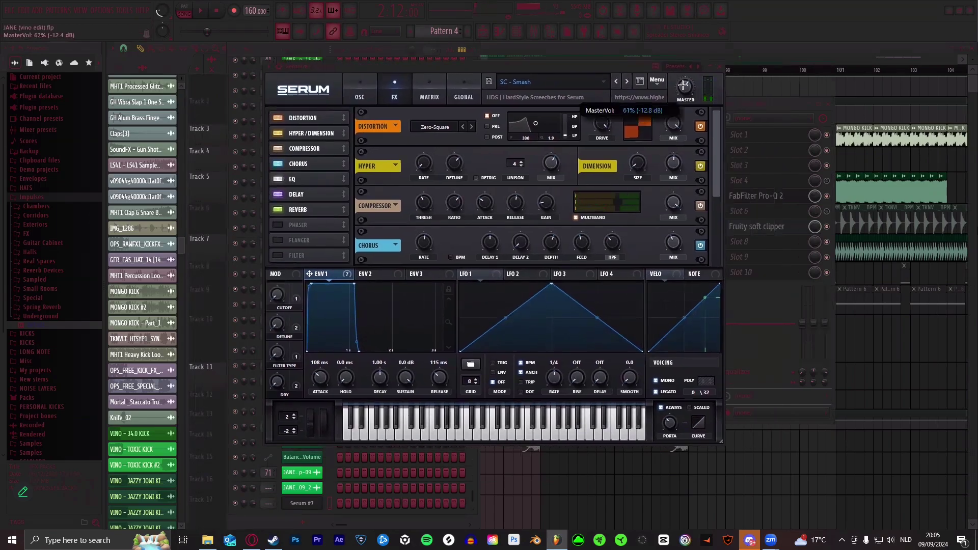
mouse_move(683, 87)
key("c")
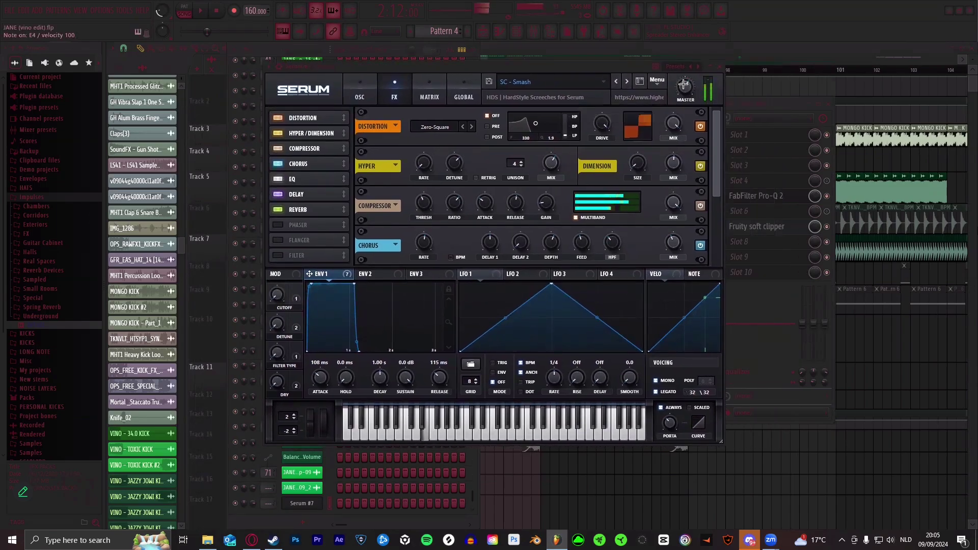
- Open Edison on the mixer's Master track and cut all previously recorded audio from it
left_click(779, 103)
left_click_drag(607, 70, 548, 63)
left_click(765, 102)
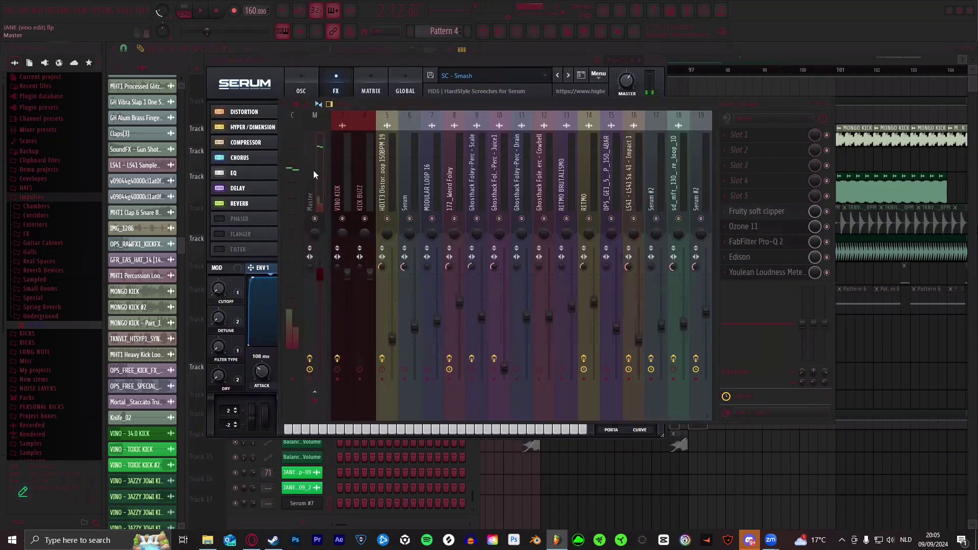
left_click(759, 262)
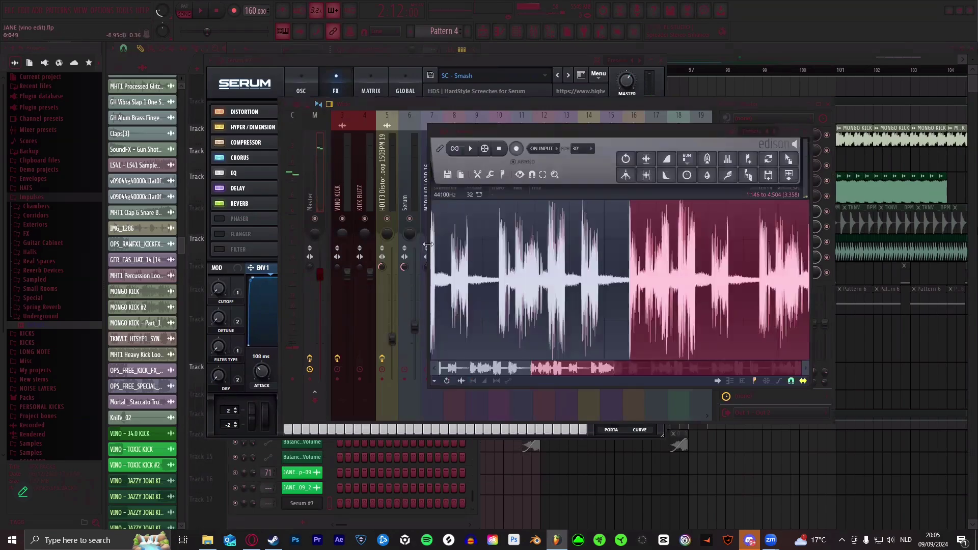
left_click(476, 176)
left_click(487, 243)
left_click(477, 176)
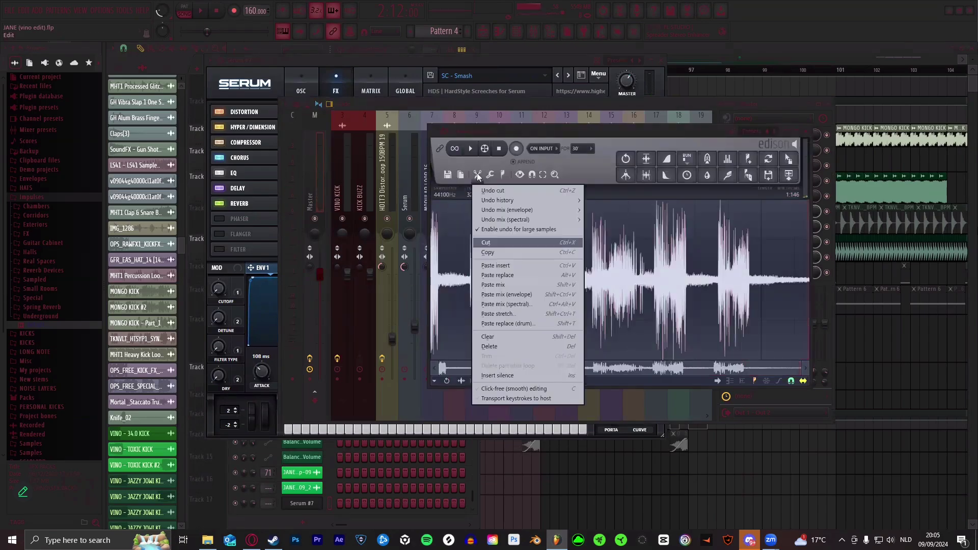
left_click(487, 243)
- Record the SC - Smash screech into Edison, finishing with one long sustained note
left_click_drag(511, 130, 489, 167)
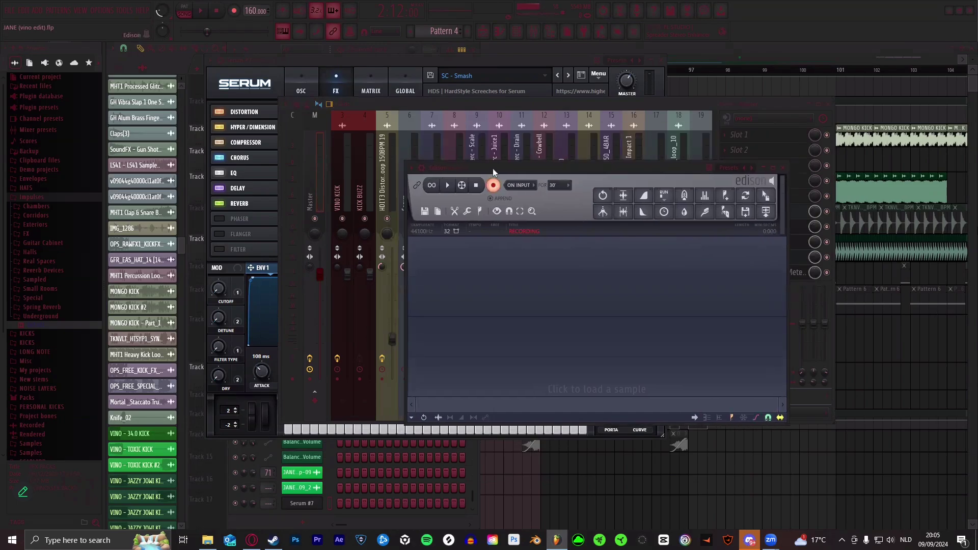
left_click(783, 167)
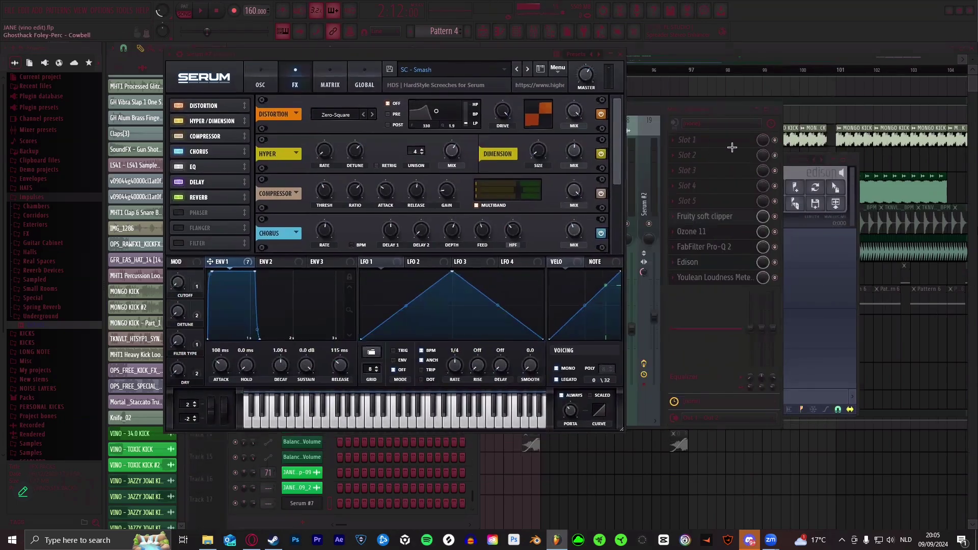
key("z")
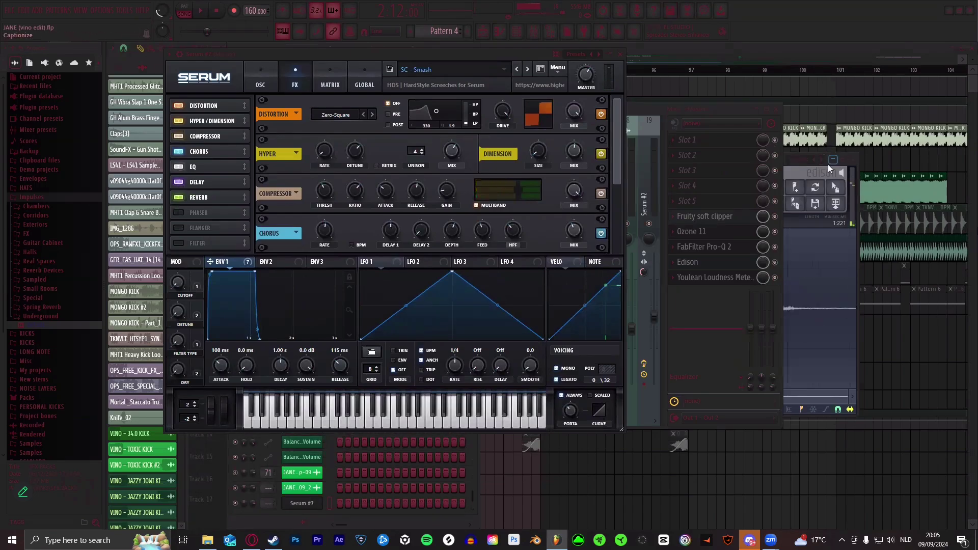
left_click(833, 160)
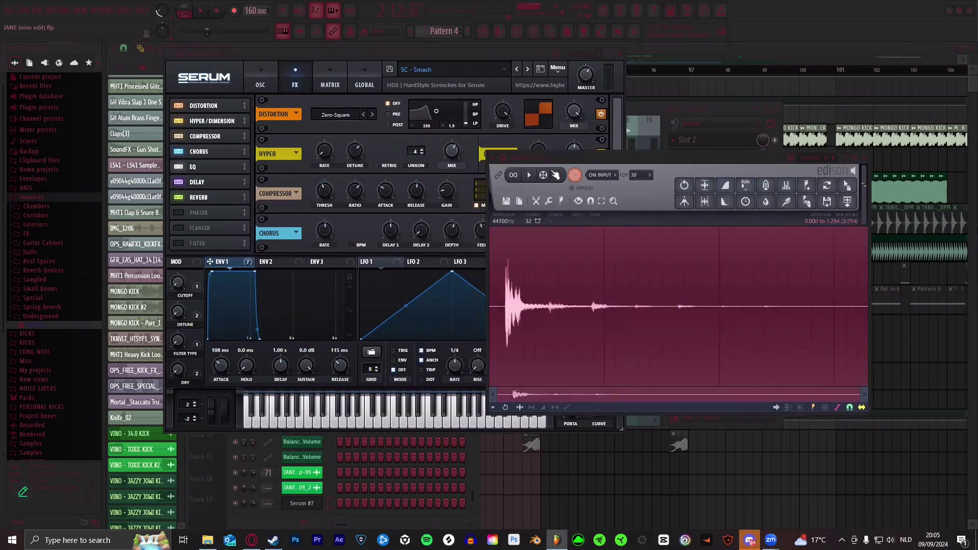
left_click(483, 55)
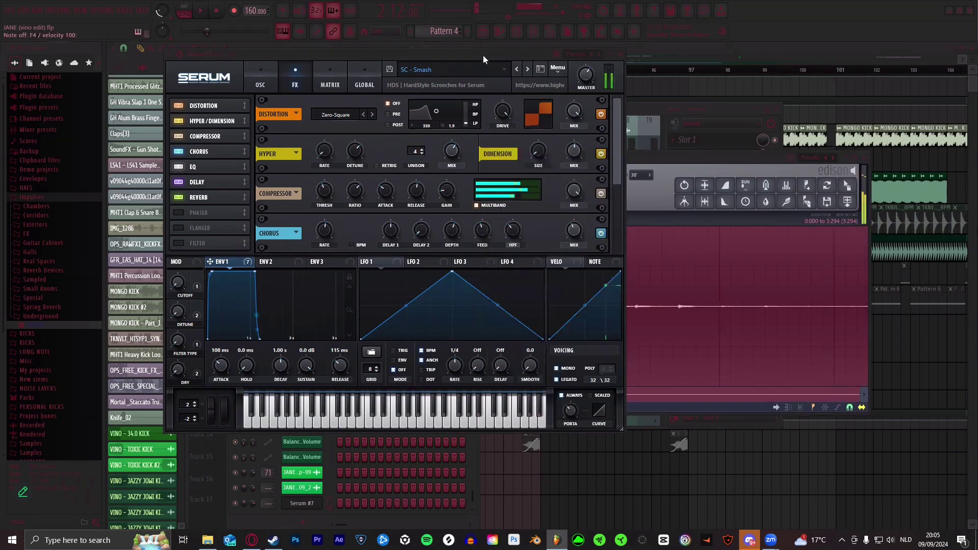
left_click(673, 161)
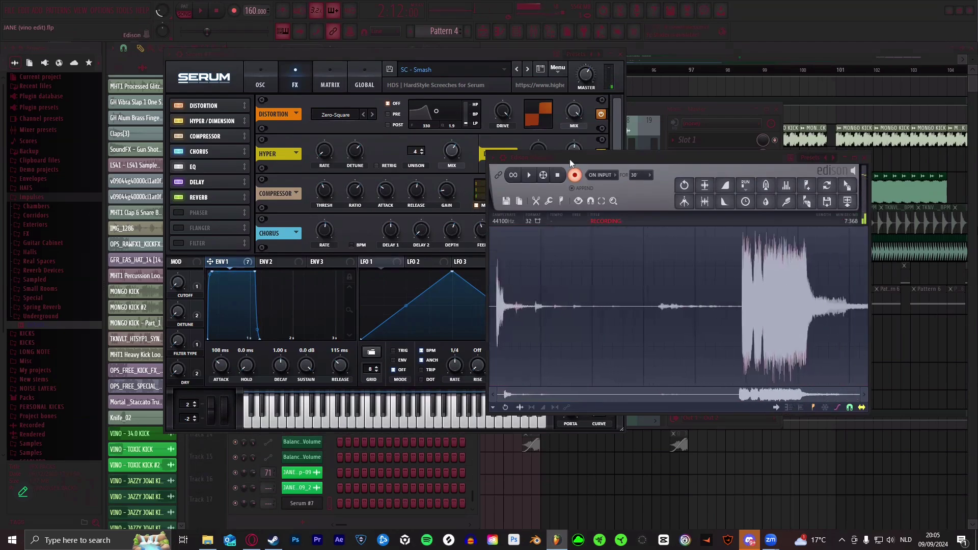
left_click_drag(570, 159, 604, 137)
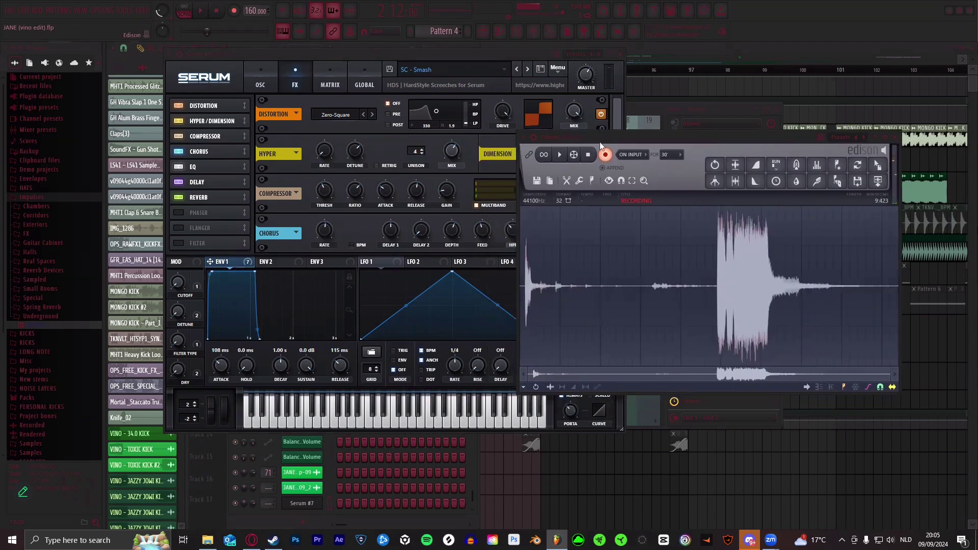
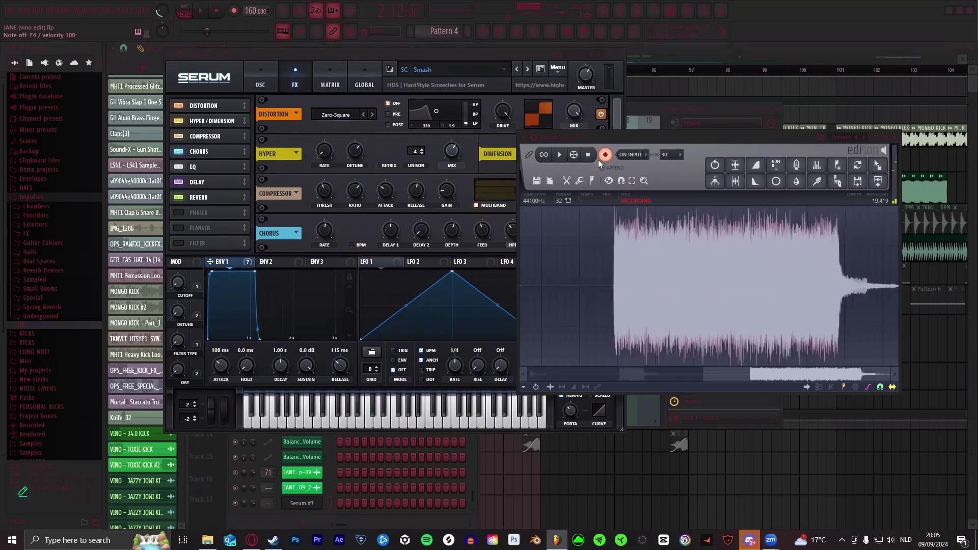
left_click(606, 154)
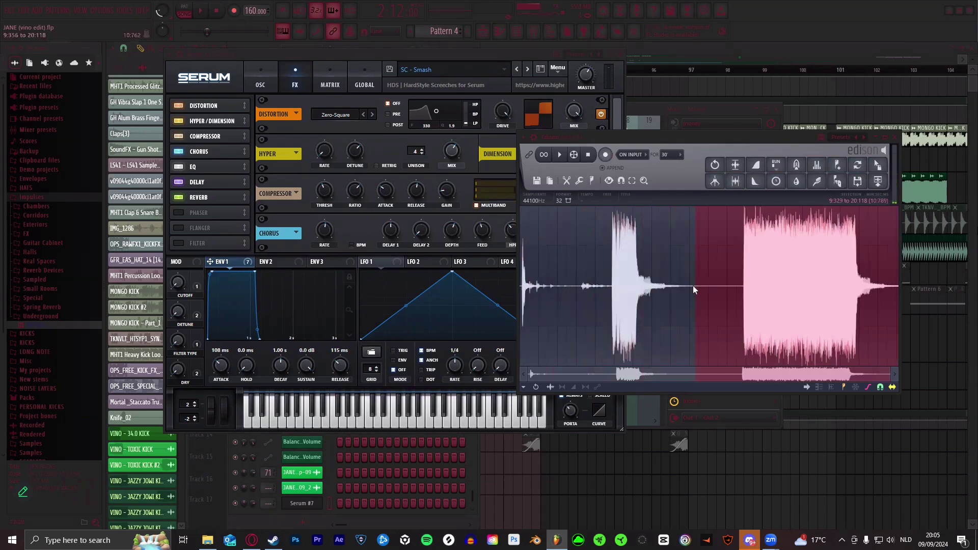
- Select the final sustained note in the recording, starting exactly at its onset at about 11:908
scroll(744, 289, "up", 3)
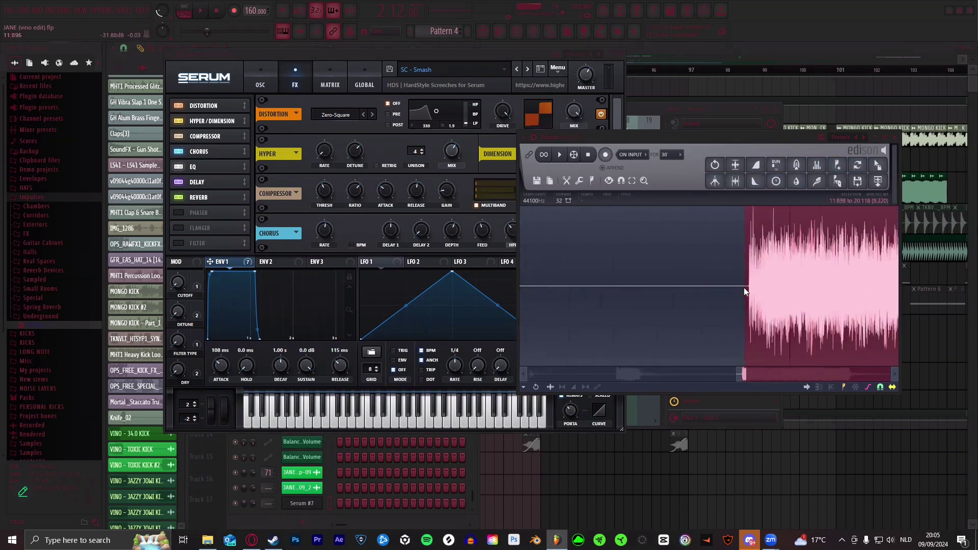
left_click_drag(747, 287, 768, 288)
scroll(768, 289, "up", 3)
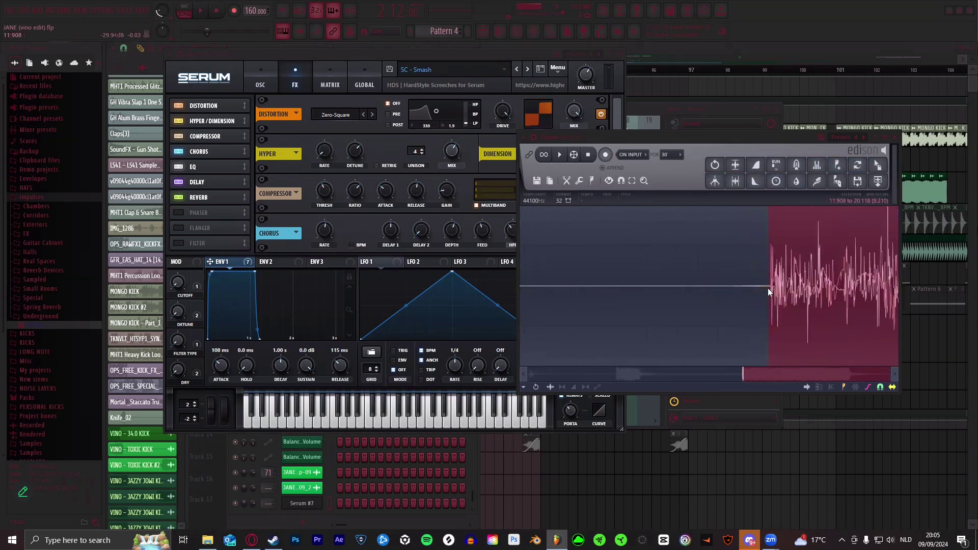
scroll(775, 288, "up", 3)
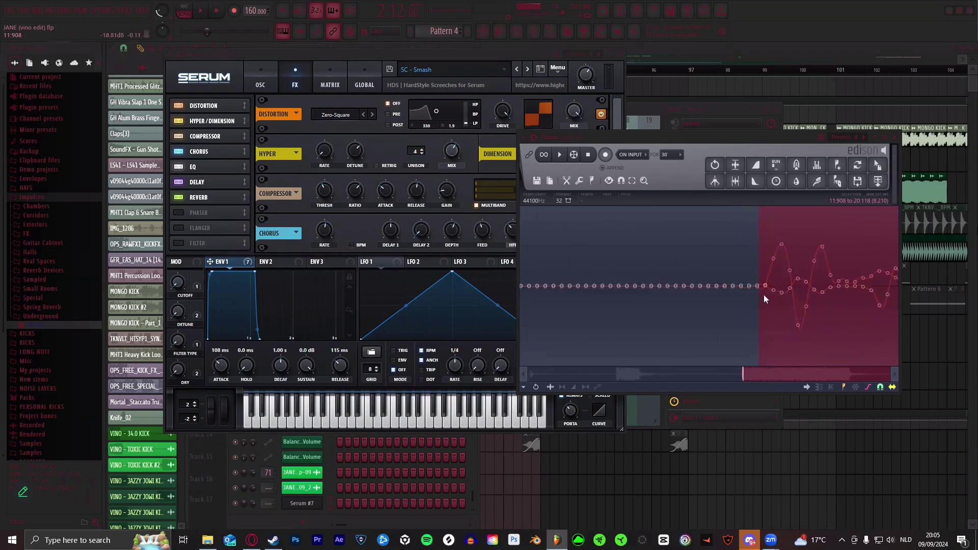
scroll(806, 280, "down", 5)
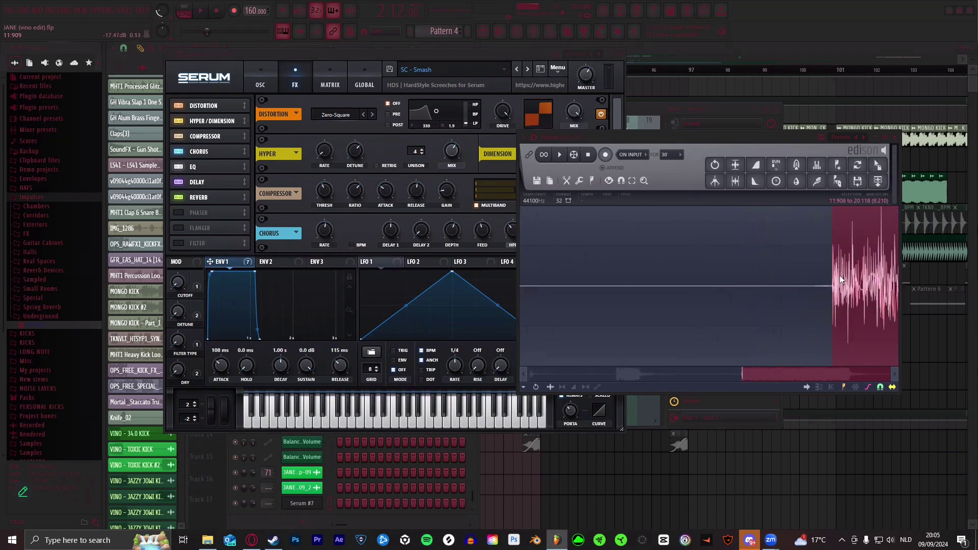
scroll(866, 279, "down", 7)
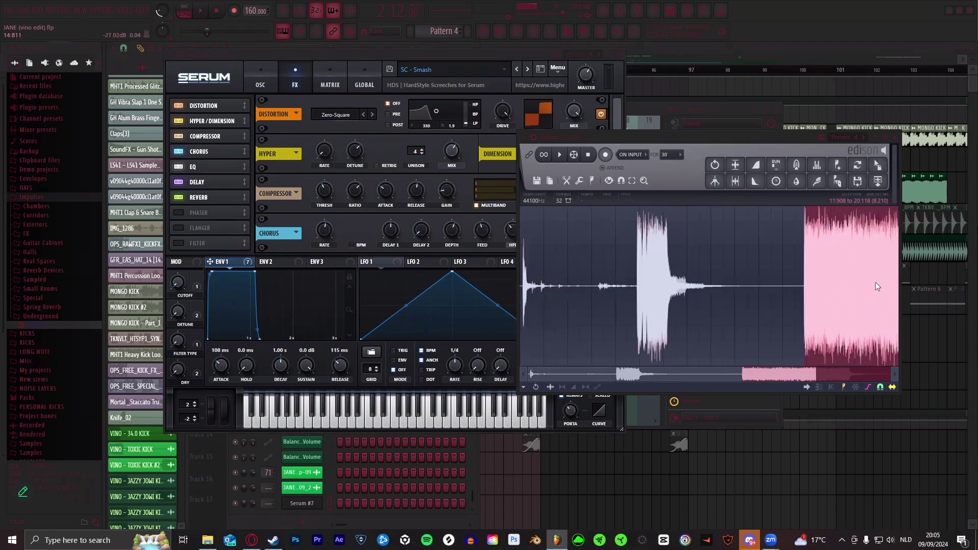
- Place the selected screech recording as an audio clip on Track 3 of the playlist at bar 217
left_click_drag(878, 165, 865, 383)
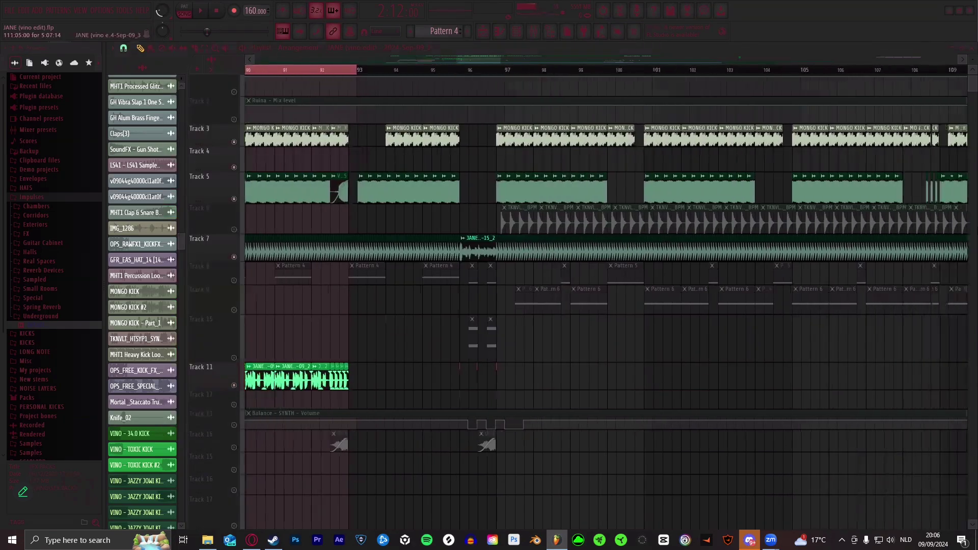
left_click_drag(977, 380, 717, 138)
left_click_drag(731, 60, 741, 59)
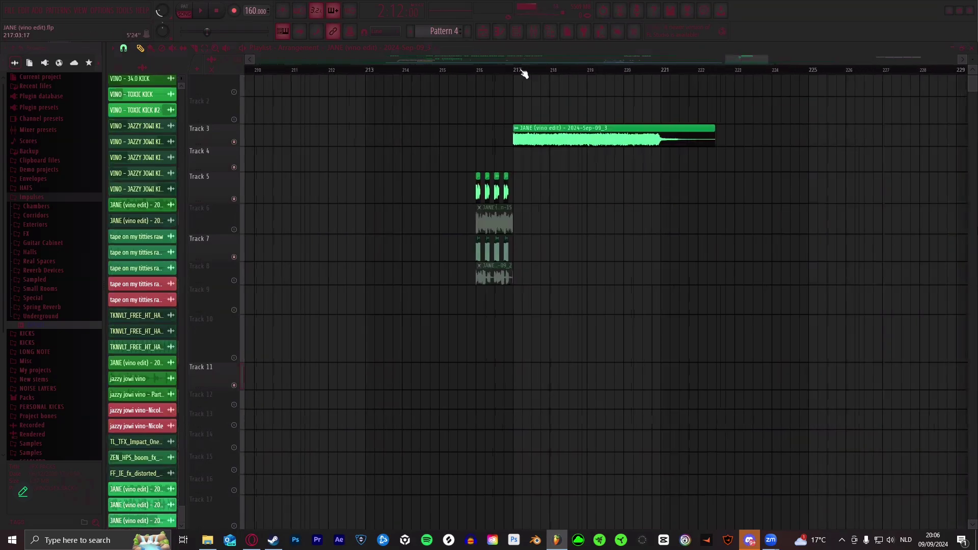
- Mark bars 217 to 221 as the playback range over the new screech clip and play it back
left_click_drag(525, 72, 666, 72)
scroll(665, 72, "up", 3)
scroll(744, 61, "down", 4)
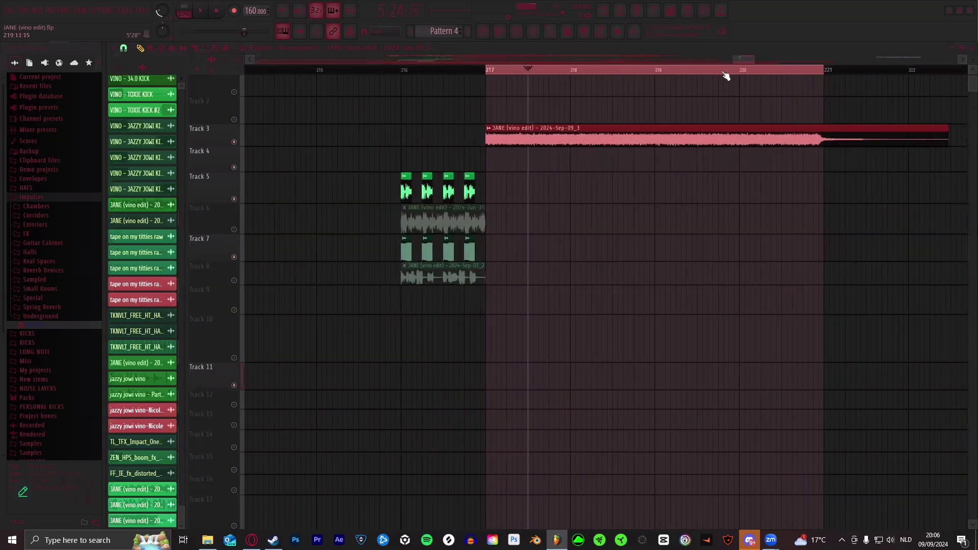
left_click(751, 184)
right_click(805, 176)
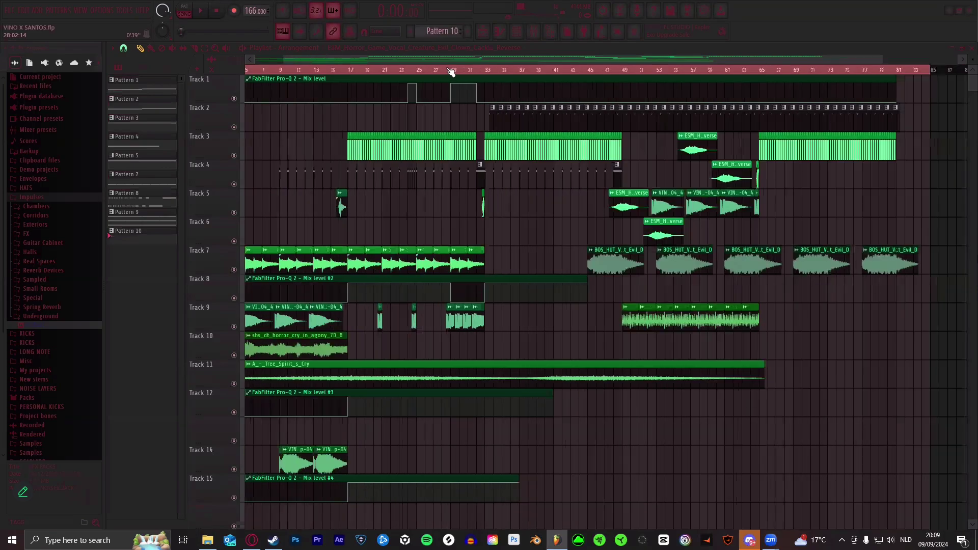
- Examine the VINO X SANTOS arrangement around bar 17, playing from about bar 15 into the kick section
left_click(356, 70)
scroll(359, 72, "up", 5)
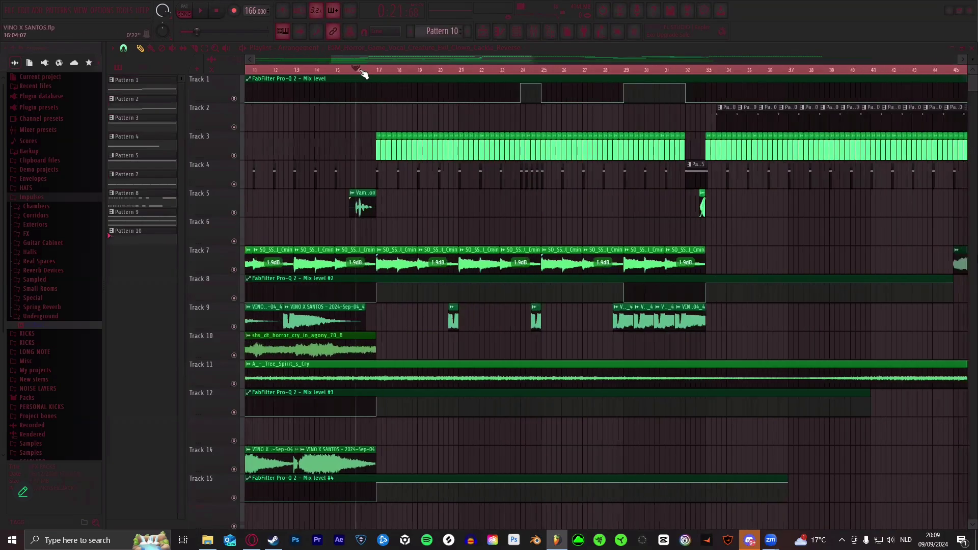
scroll(363, 73, "up", 6)
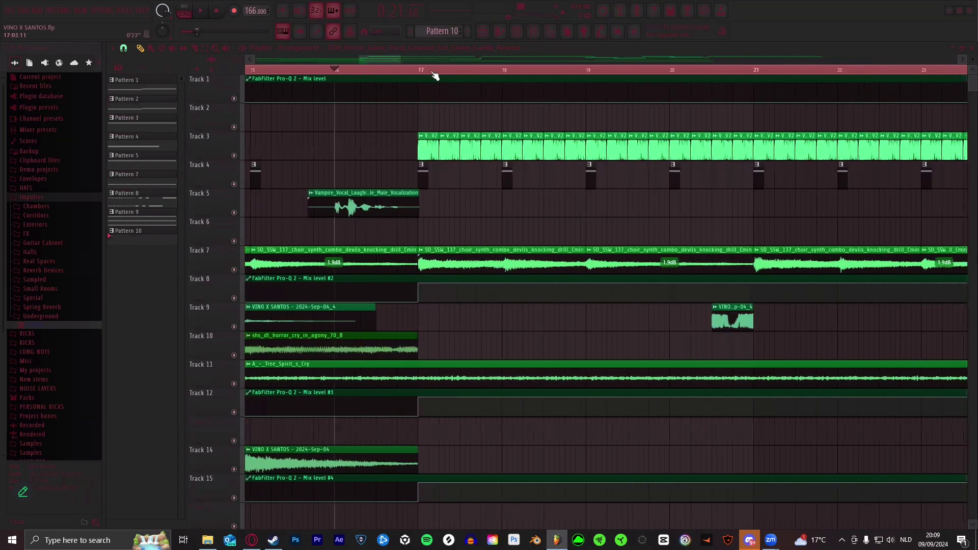
scroll(434, 75, "down", 7)
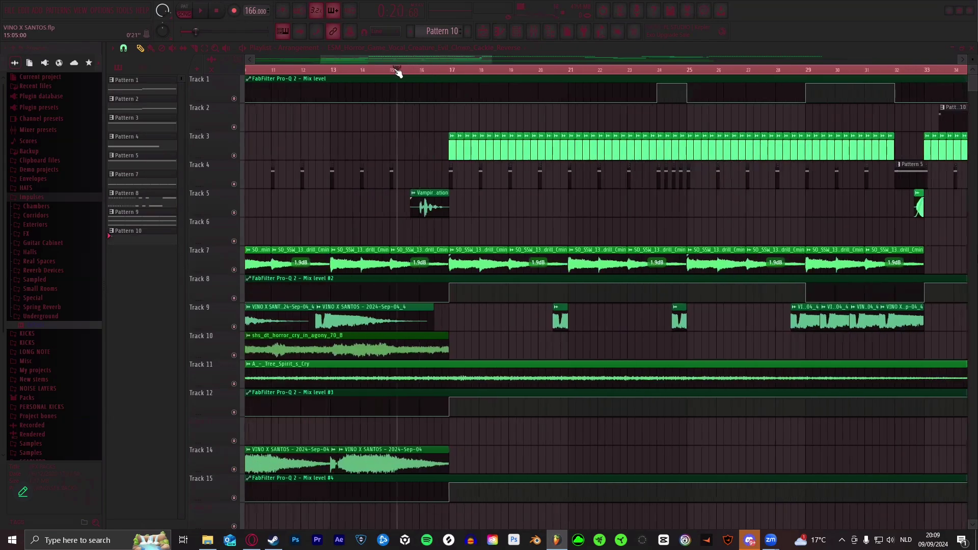
- Play the VINO X SANTOS arrangement from bar 15 through both kick sections to about bar 36, studying how the clips are placed
scroll(403, 71, "down", 3)
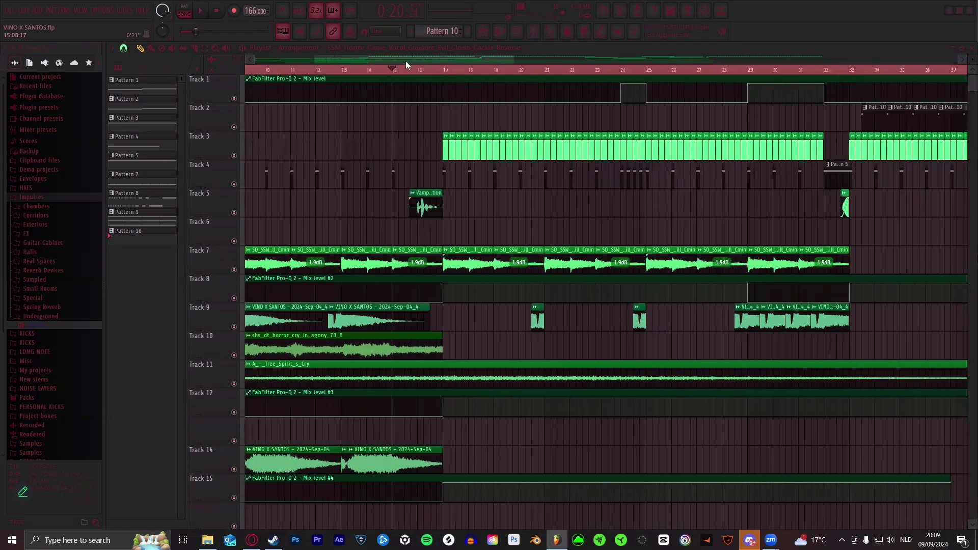
left_click_drag(409, 59, 417, 57)
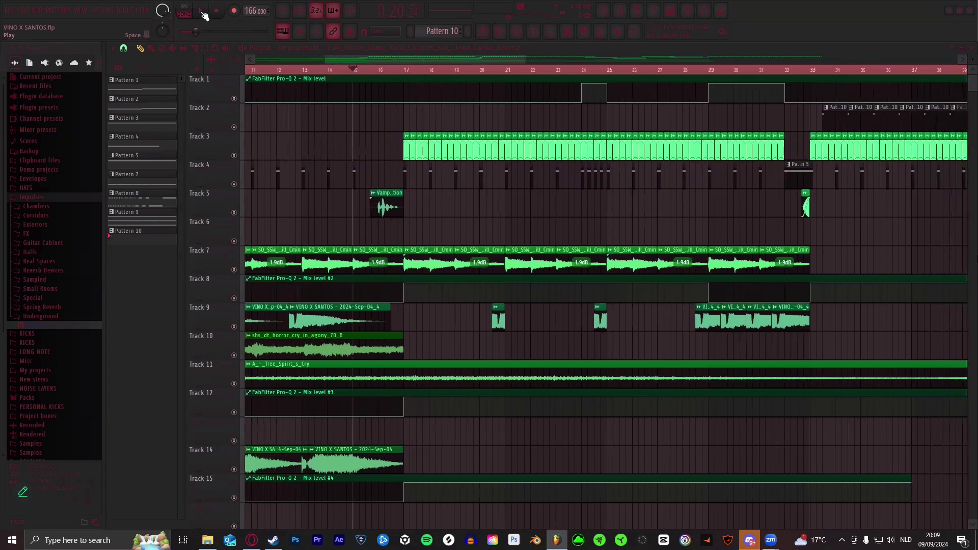
scroll(389, 77, "up", 10)
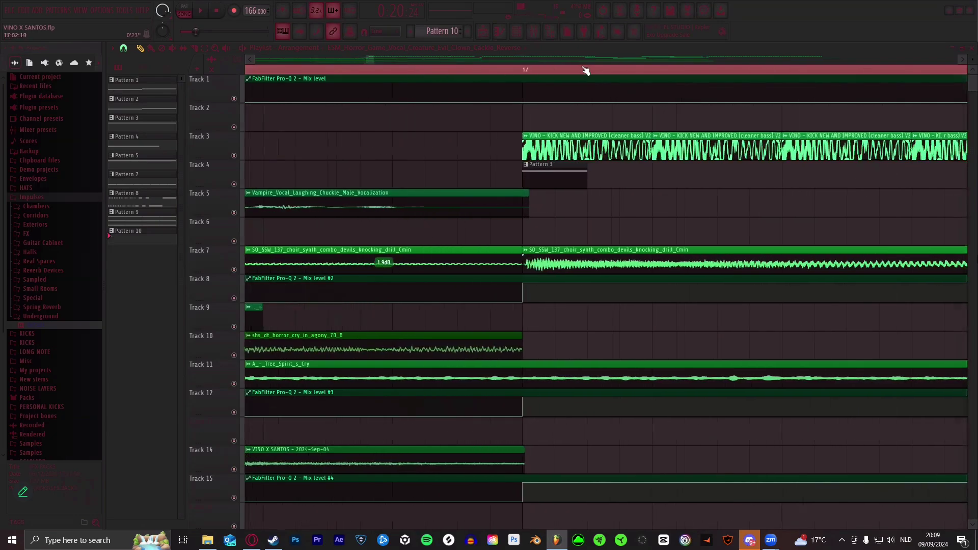
scroll(586, 70, "up", 3)
scroll(586, 70, "down", 12)
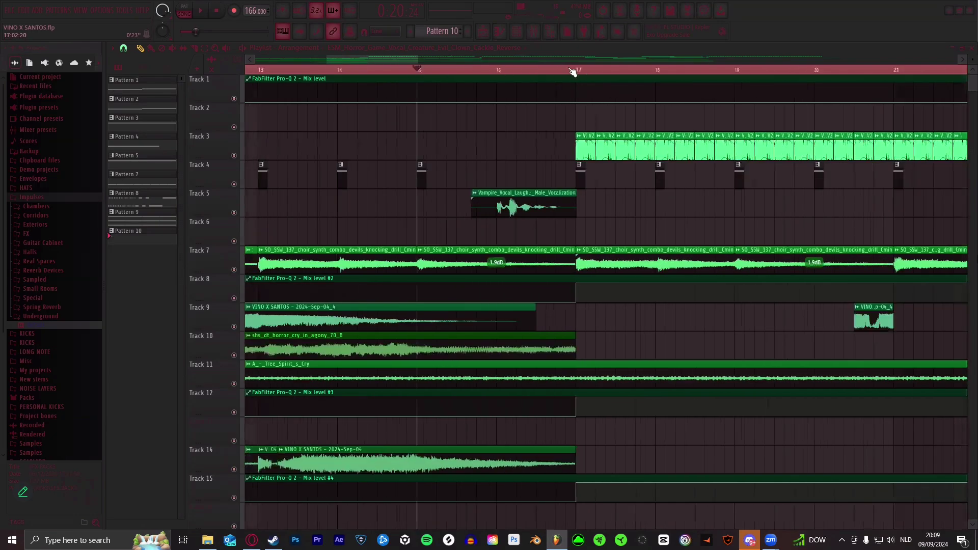
key("space")
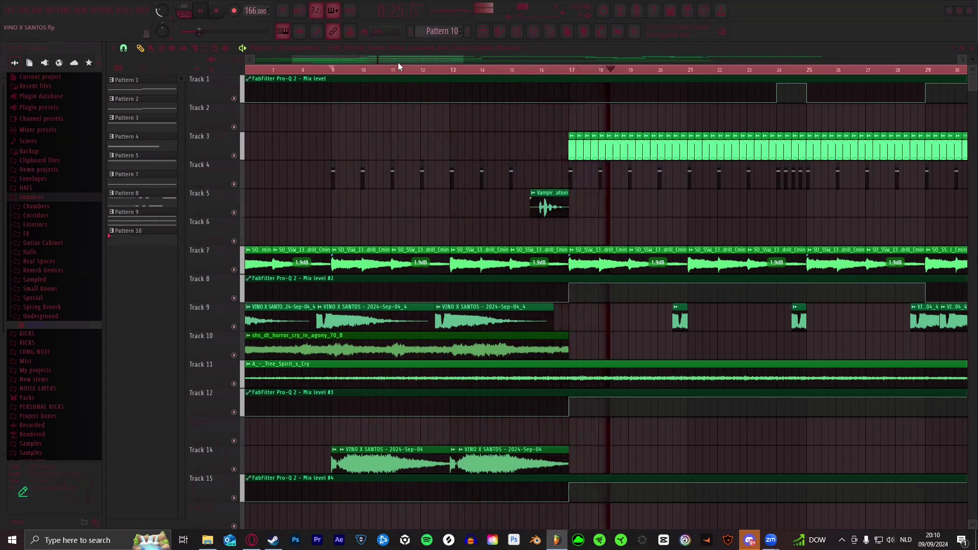
left_click_drag(400, 60, 465, 60)
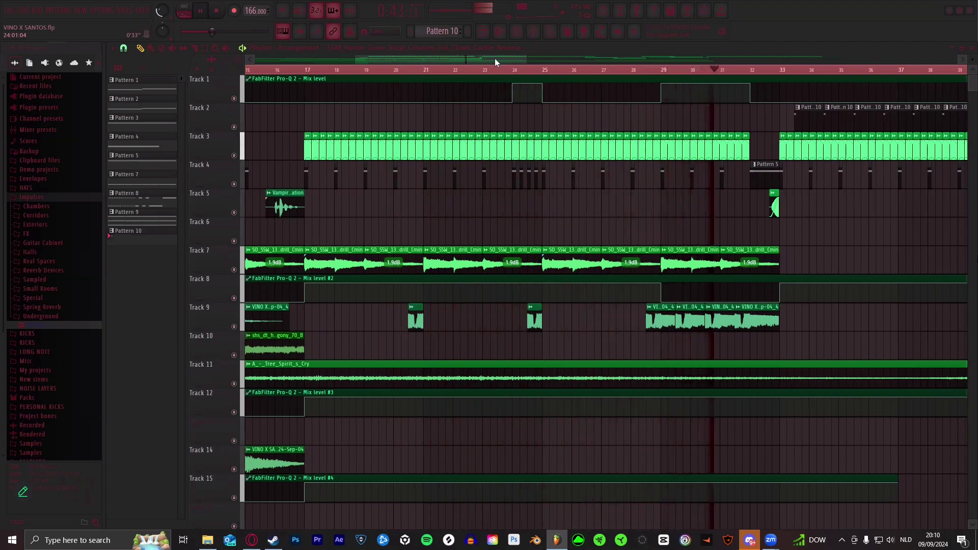
left_click_drag(494, 58, 594, 51)
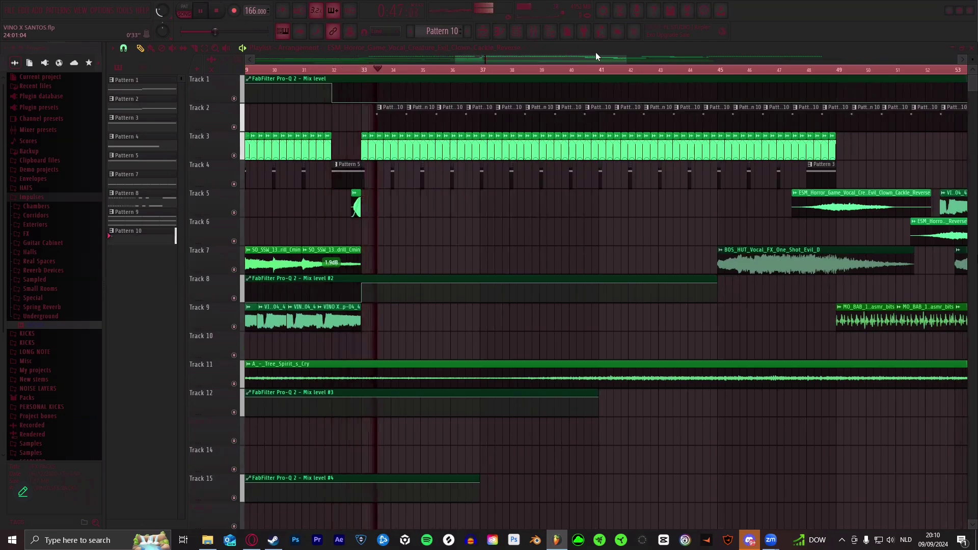
scroll(590, 70, "down", 5)
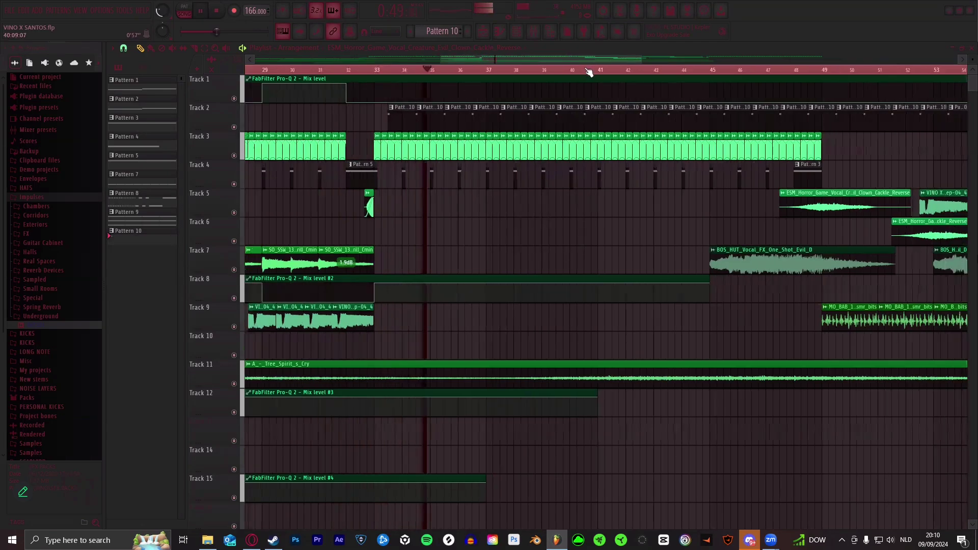
left_click_drag(596, 57, 613, 57)
left_click(202, 11)
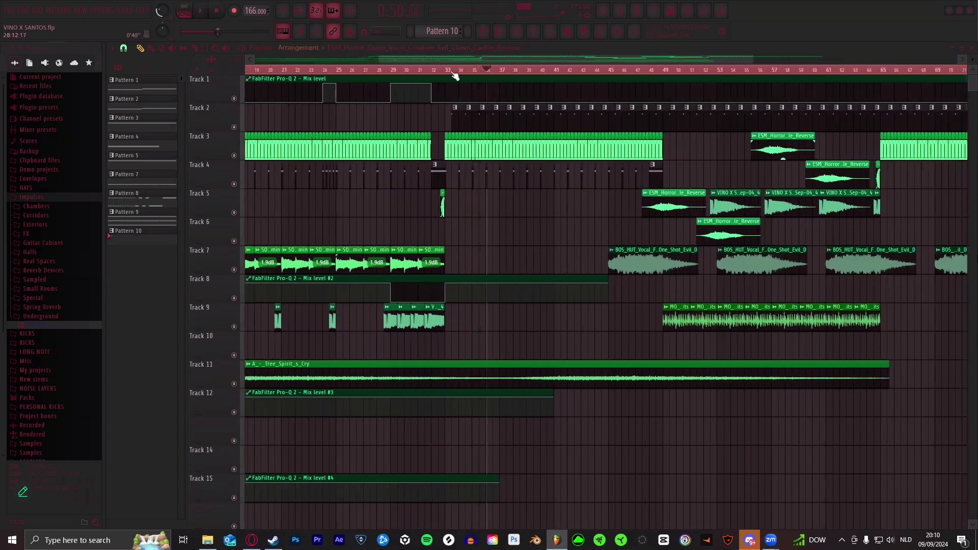
- Inspect the sample settings of the screech recording on Track 9 just before bar 33
scroll(470, 72, "up", 5)
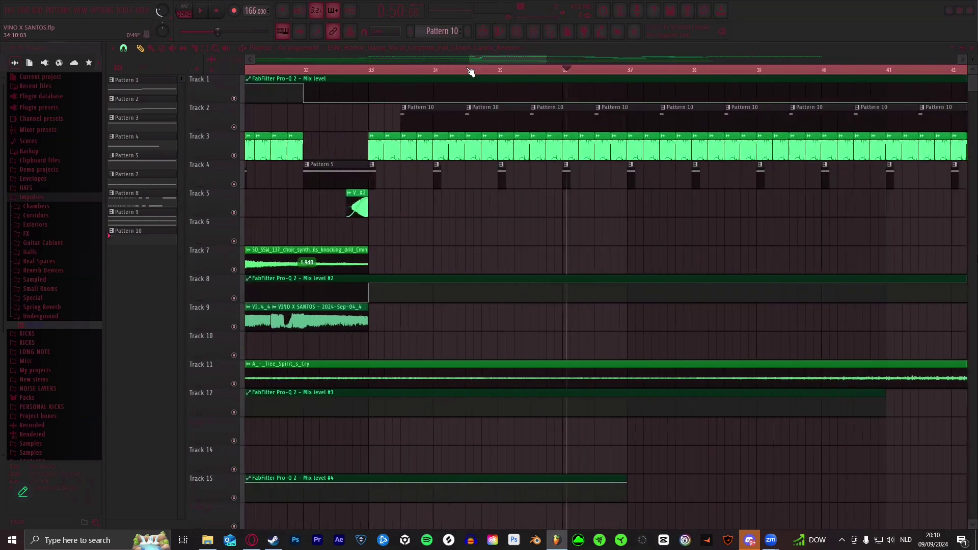
scroll(470, 72, "down", 4)
left_click_drag(472, 60, 459, 61)
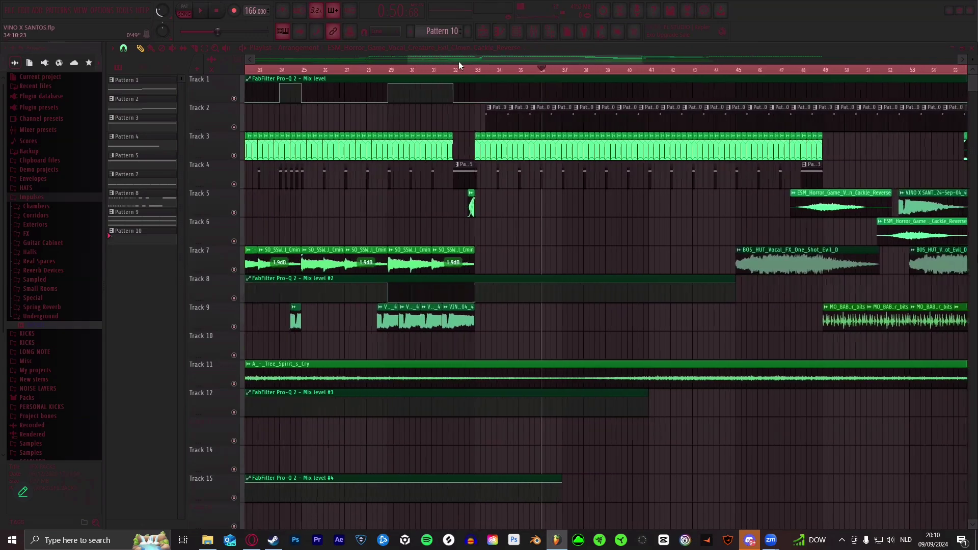
double_click(461, 316)
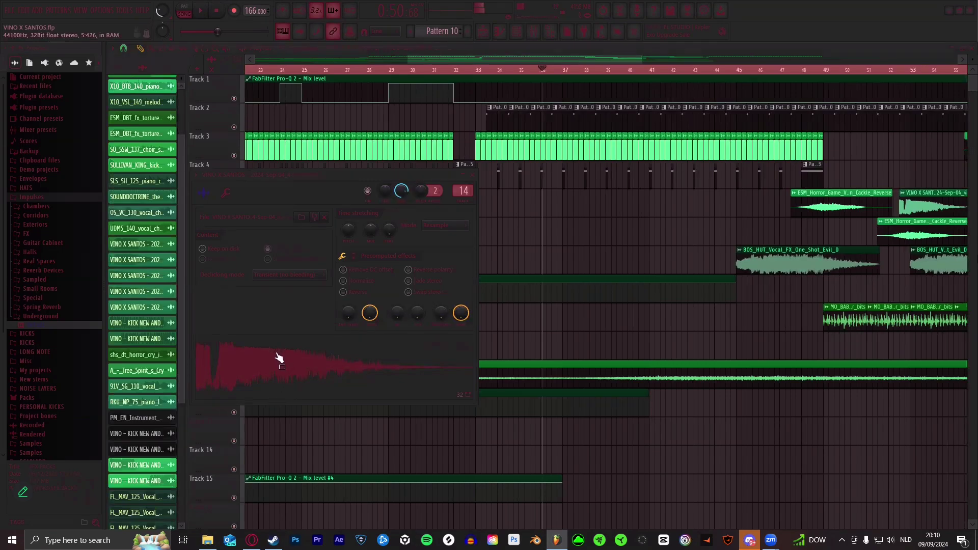
left_click(473, 176)
- Place a copy of the kick run on Track 3 at bar 89 and mark bars 89 to 93 as the playback range
left_click_drag(487, 58, 399, 168)
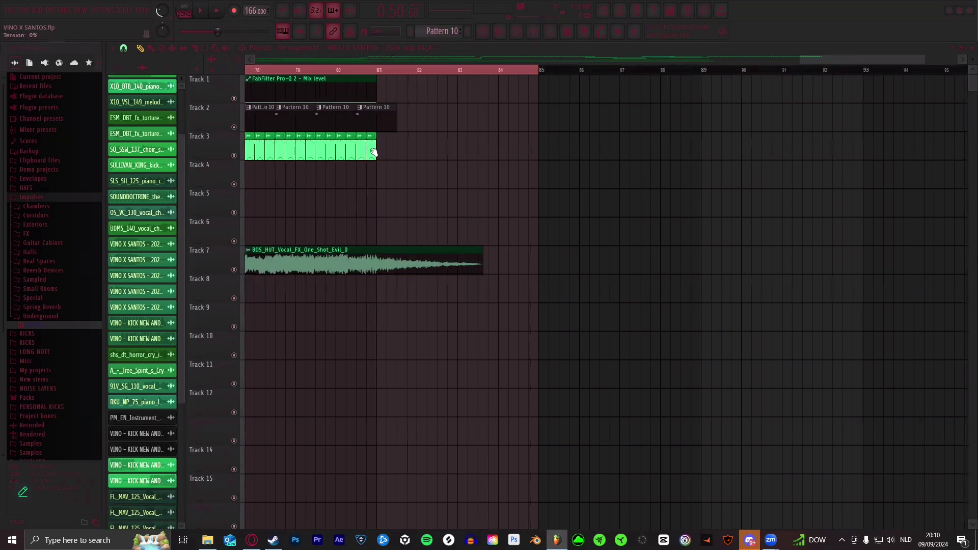
left_click(374, 153)
left_click(705, 149)
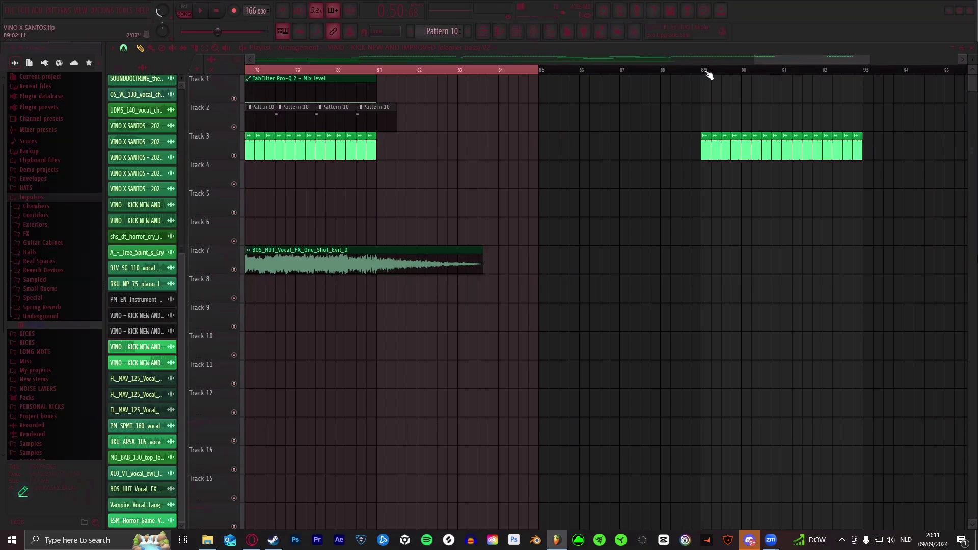
left_click_drag(704, 72, 863, 71)
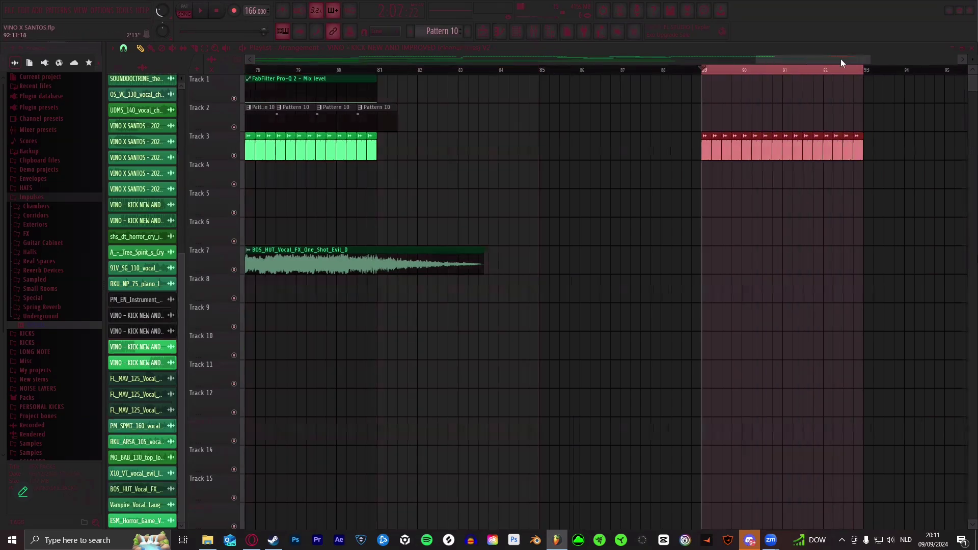
left_click(797, 117)
- Import JANE (vino edit) - 2024-Sep-09_3 - Part_3 from the STEMS folder onto Track 4 at bar 89
left_click(208, 540)
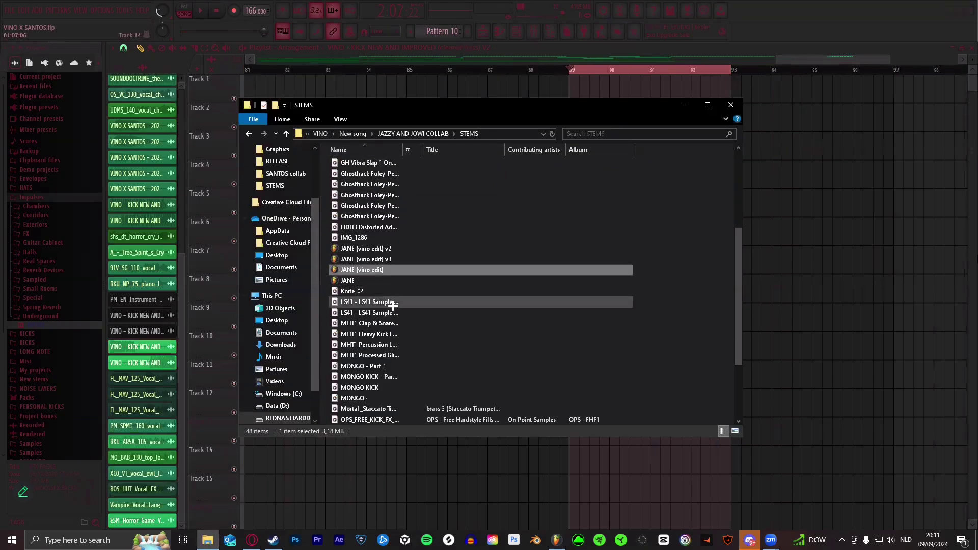
scroll(384, 266, "up", 5)
double_click(383, 185)
left_click_drag(386, 186, 769, 179)
- Route the imported screech clip to its own mixer track, play the range, and load Gross Beat in effect slot 5
double_click(577, 175)
key("ctrl+l")
key("F9")
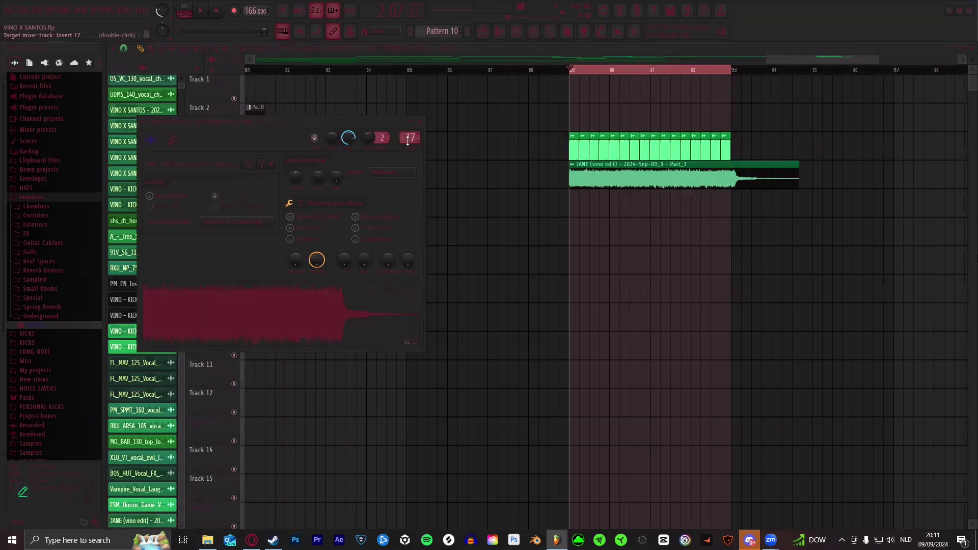
key("Escape")
key("space")
left_click(538, 35)
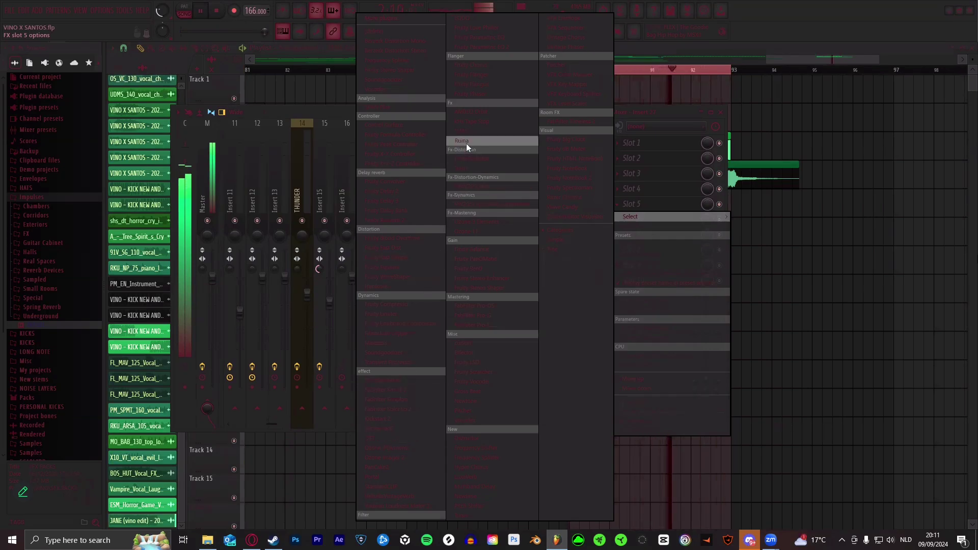
left_click(473, 390)
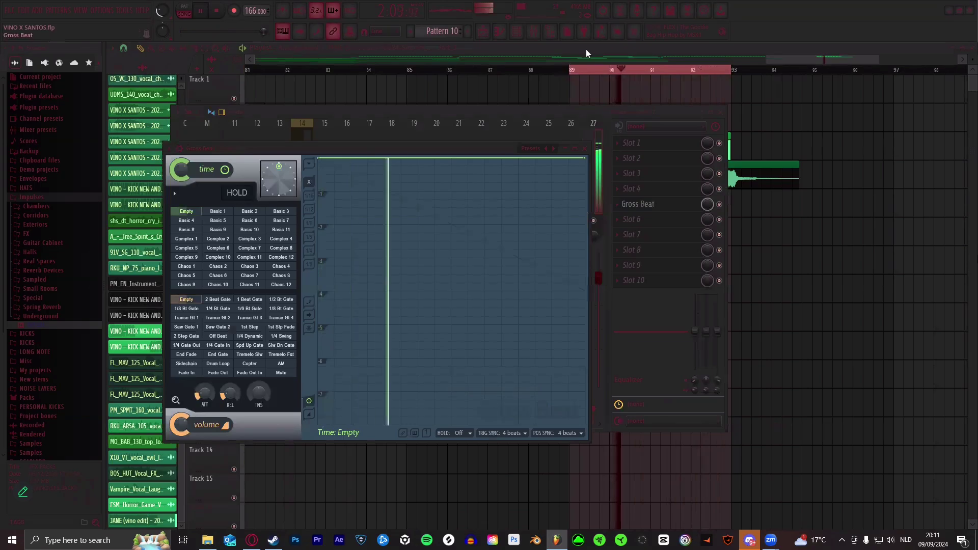
left_click(586, 51)
- Audition Gross Beat's volume presets 1/3, 1/2 and 1/6 Bt Gate, Trance Gt 2, Saw Gate 2 and 1/8 Bt Gate on the screech
scroll(653, 71, "up", 2)
left_click_drag(790, 61, 722, 59)
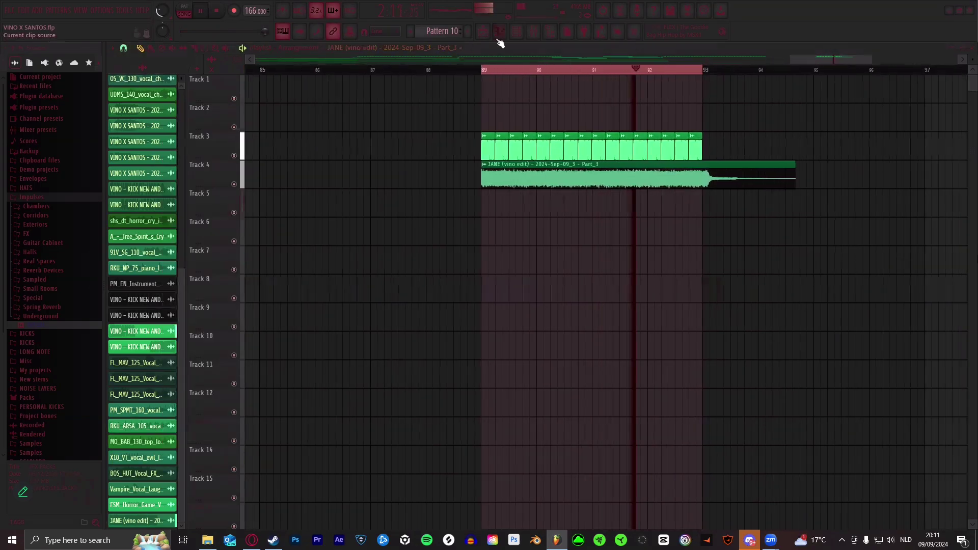
left_click(532, 31)
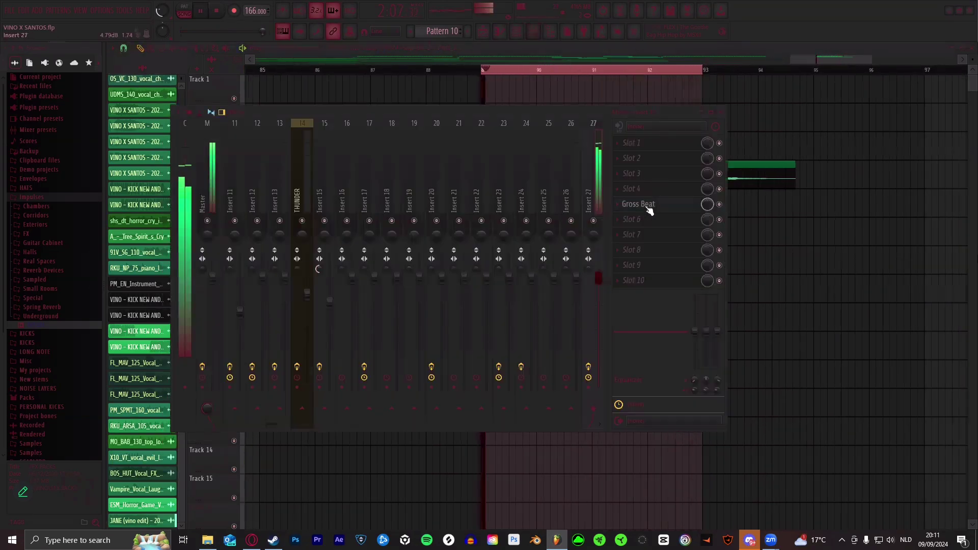
left_click(649, 207)
left_click(186, 308)
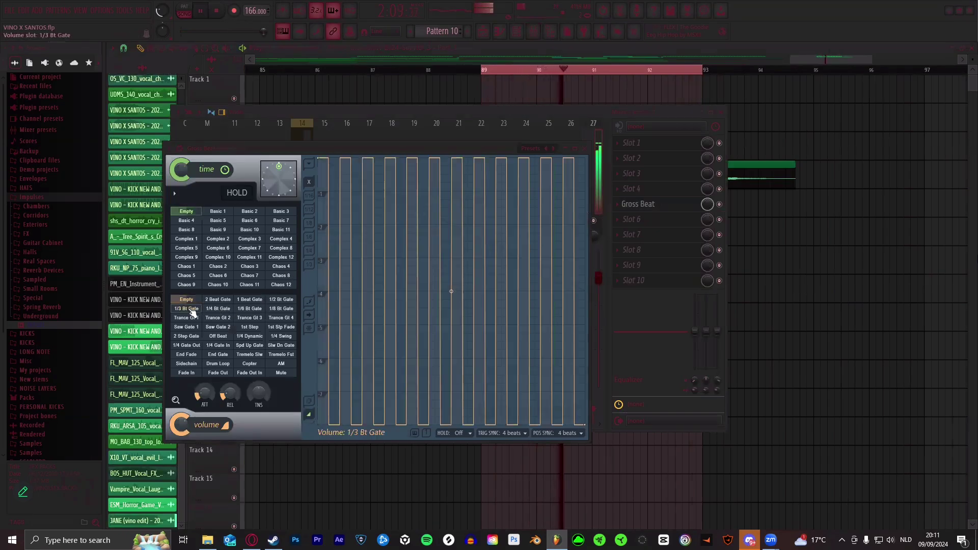
left_click(282, 300)
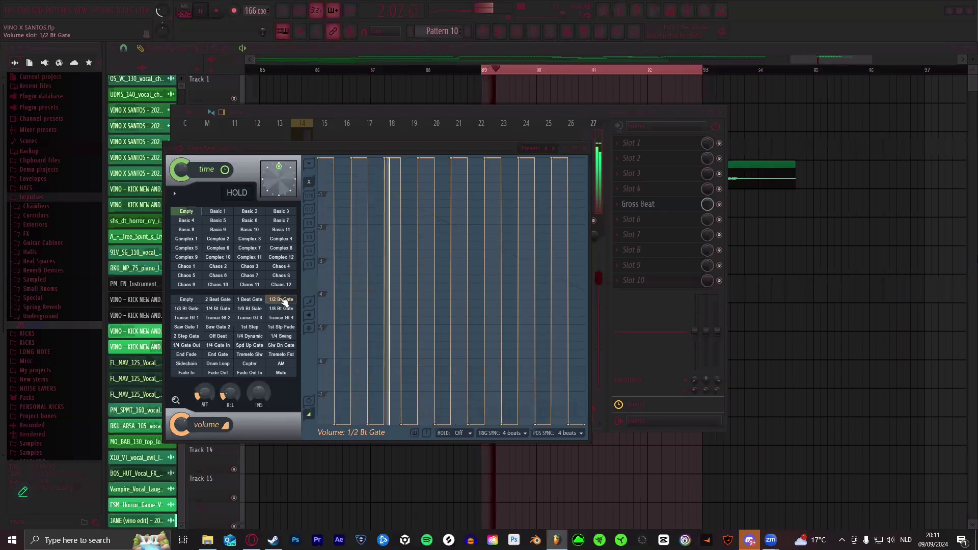
left_click(249, 309)
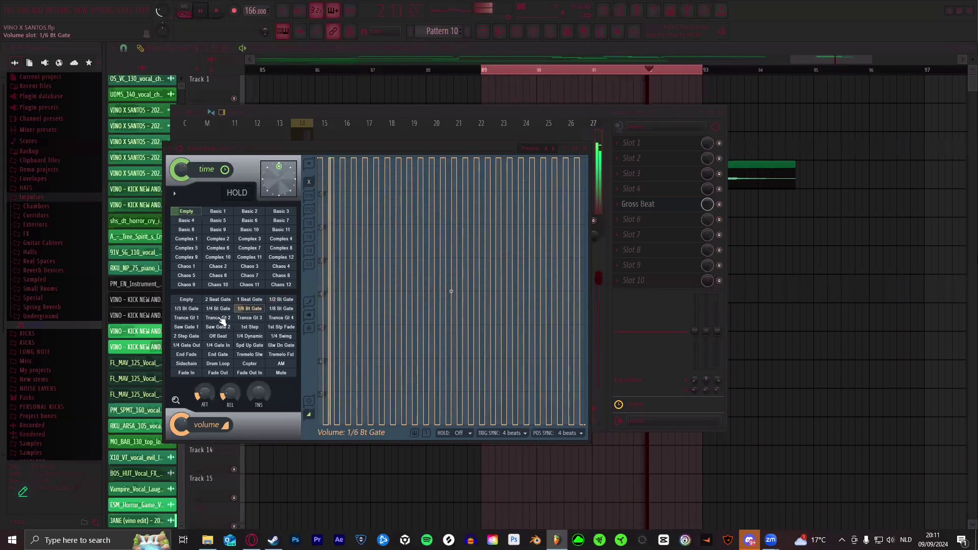
left_click(223, 319)
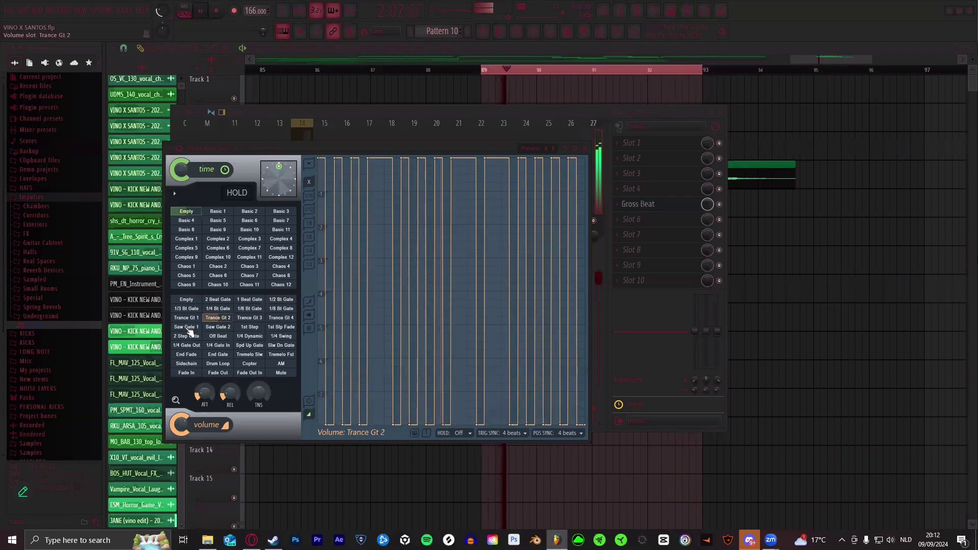
left_click(220, 328)
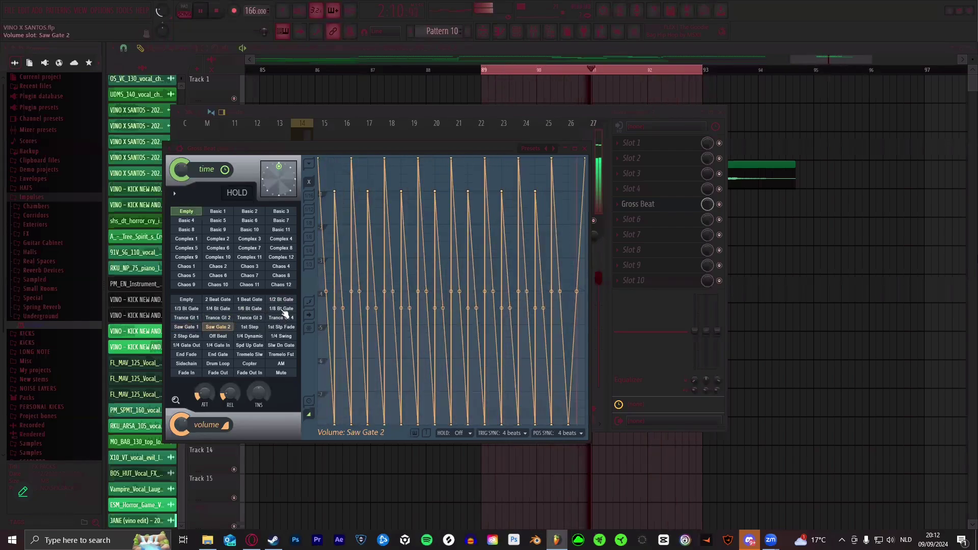
left_click(284, 310)
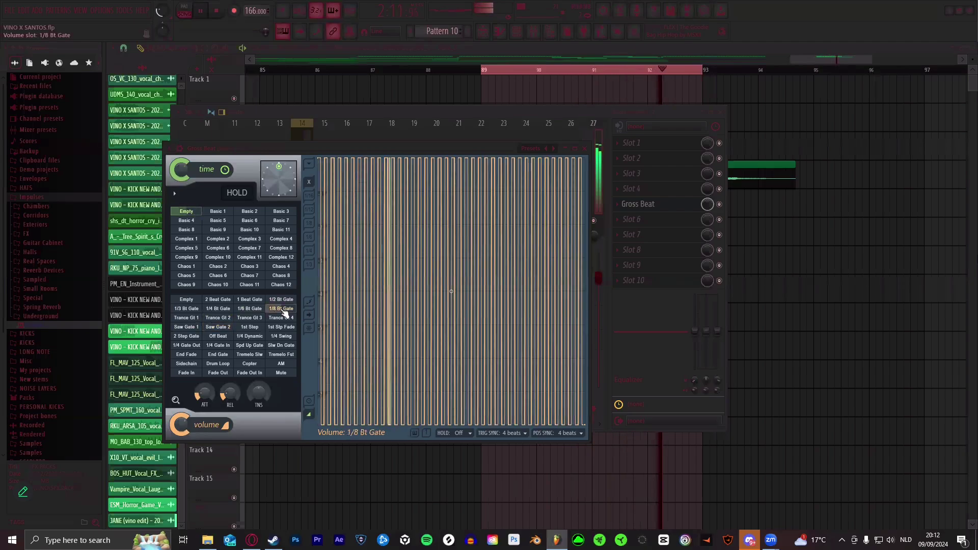
- Compare more Gross Beat volume presets, including Trance Gt 2, Saw Gate 2 and 1/4 Dynamic, and select 2 Step Gate
left_click(280, 300)
left_click(216, 319)
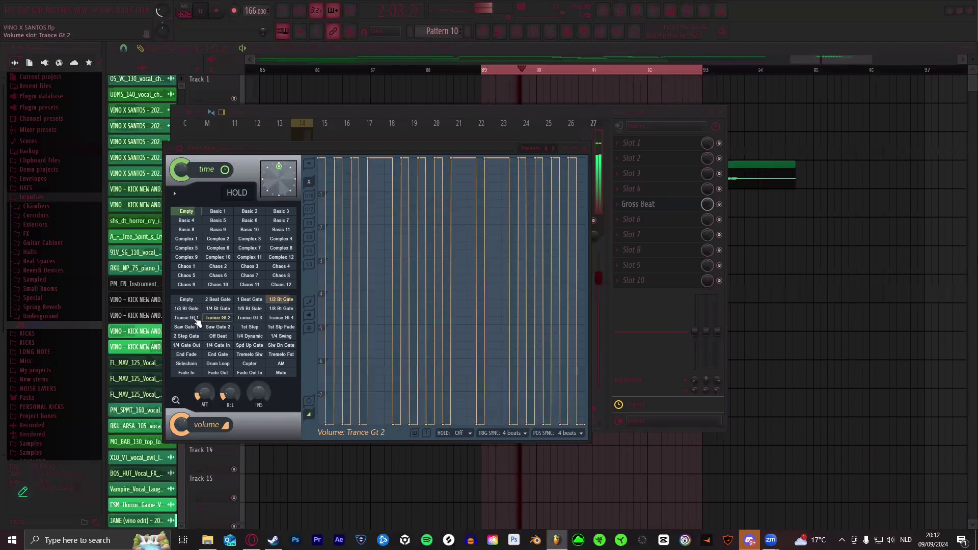
left_click(189, 327)
left_click(219, 328)
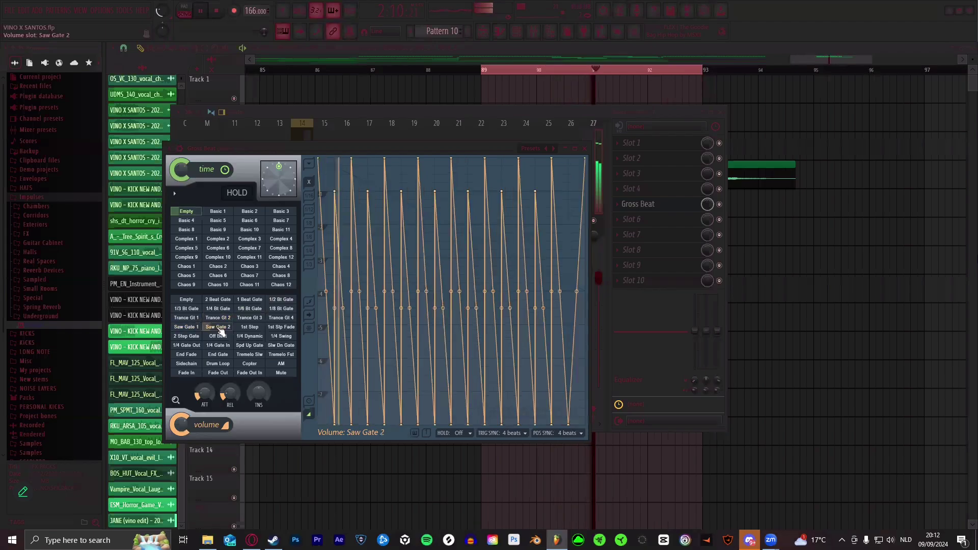
left_click(249, 336)
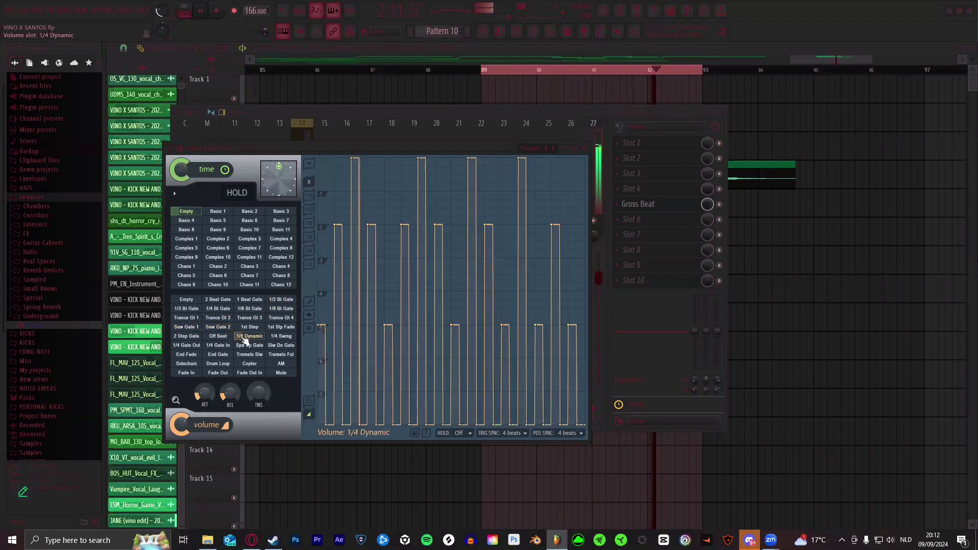
left_click(193, 337)
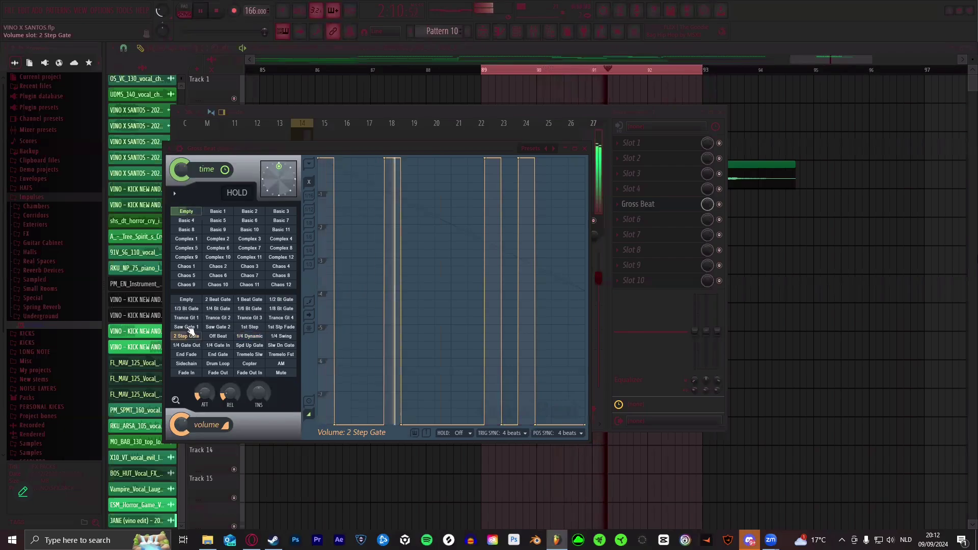
- Close the Gross Beat window and bypass Gross Beat on the screech's mixer track
left_click(558, 53)
scroll(557, 71, "down", 1)
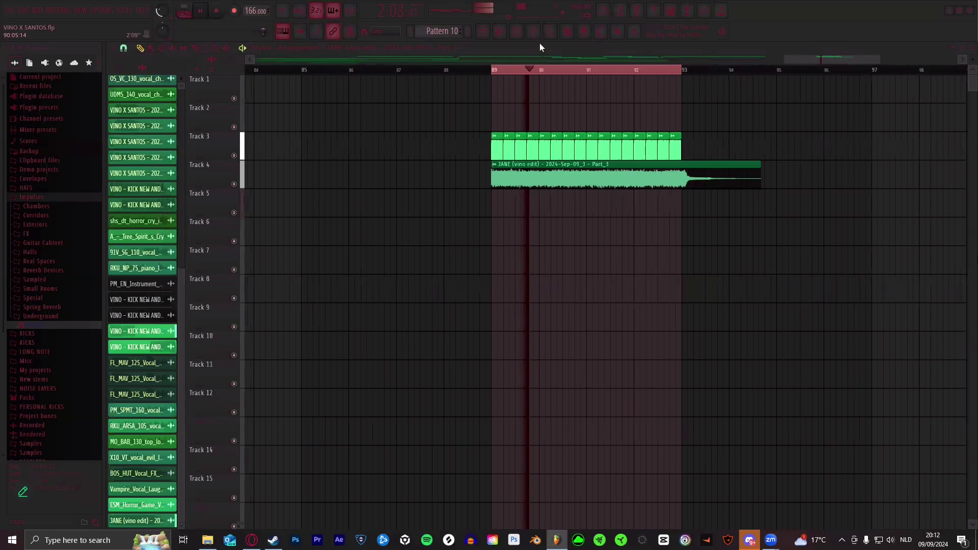
key("F9")
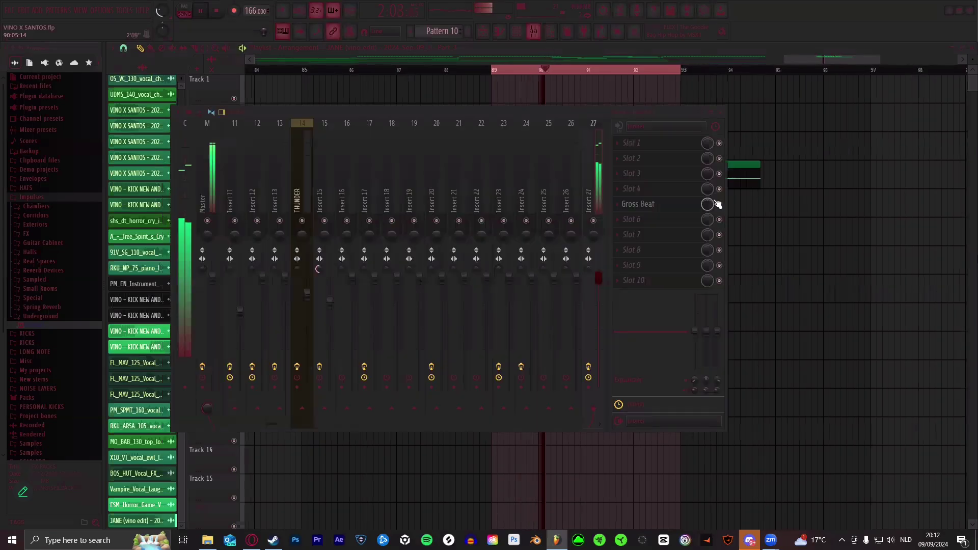
left_click(659, 50)
- Slice the screech clip on Track 4 through bar 89 at beats, half-beats and the last sixteenth, up to bar 90
scroll(627, 72, "up", 4)
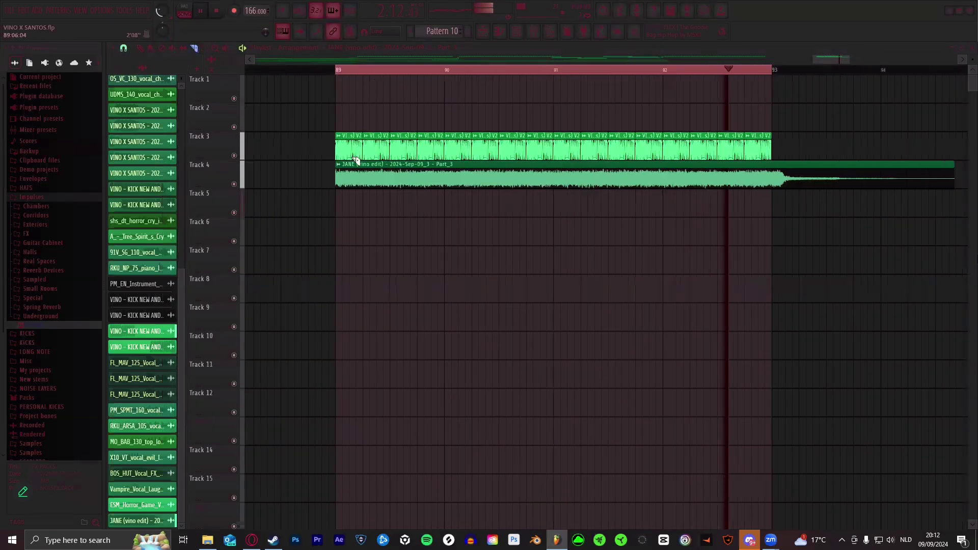
scroll(360, 162, "up", 2)
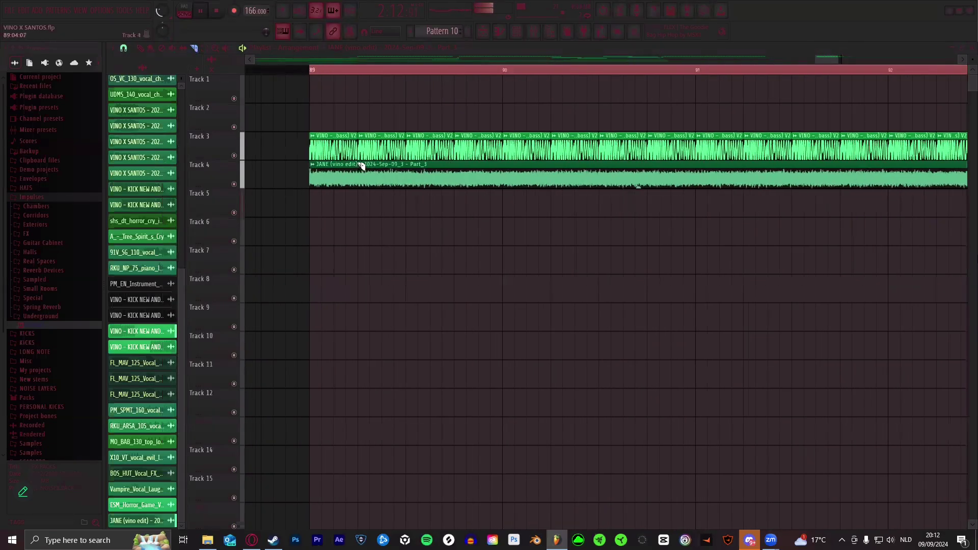
left_click(431, 176)
left_click(455, 176)
left_click(479, 173)
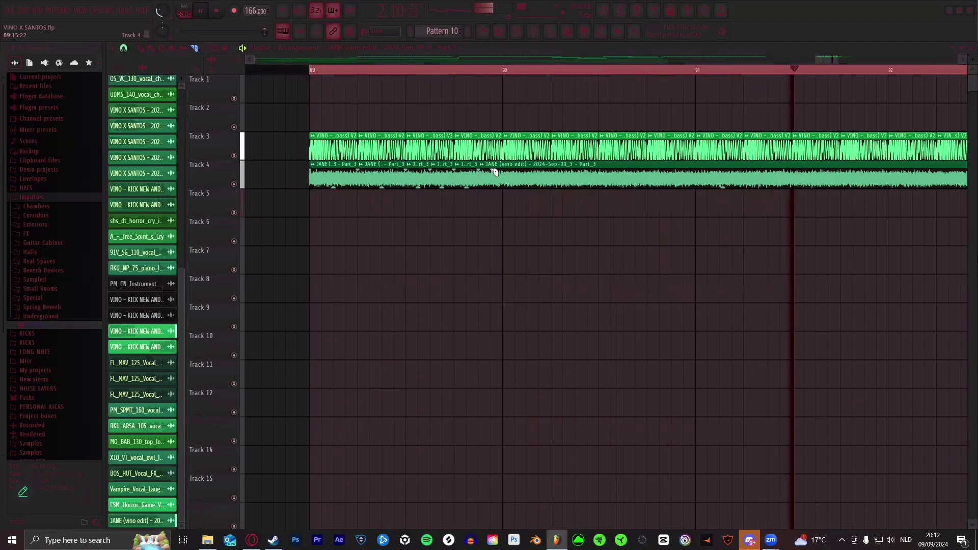
left_click(493, 172)
left_click(505, 171)
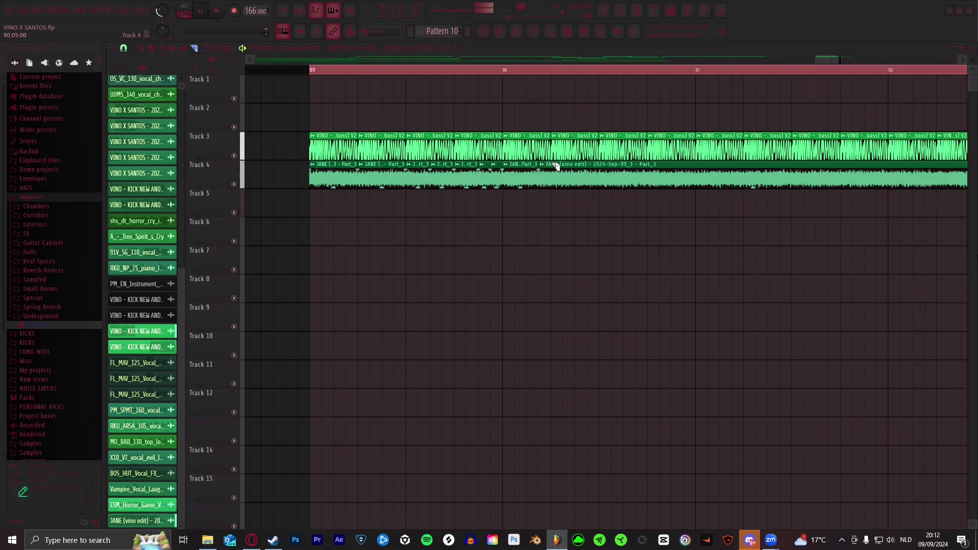
- Slice the screech clip on Track 4 further through the first half of bar 90 on half-beats and sixteenths
left_click(552, 172)
left_click(577, 172)
left_click(587, 171)
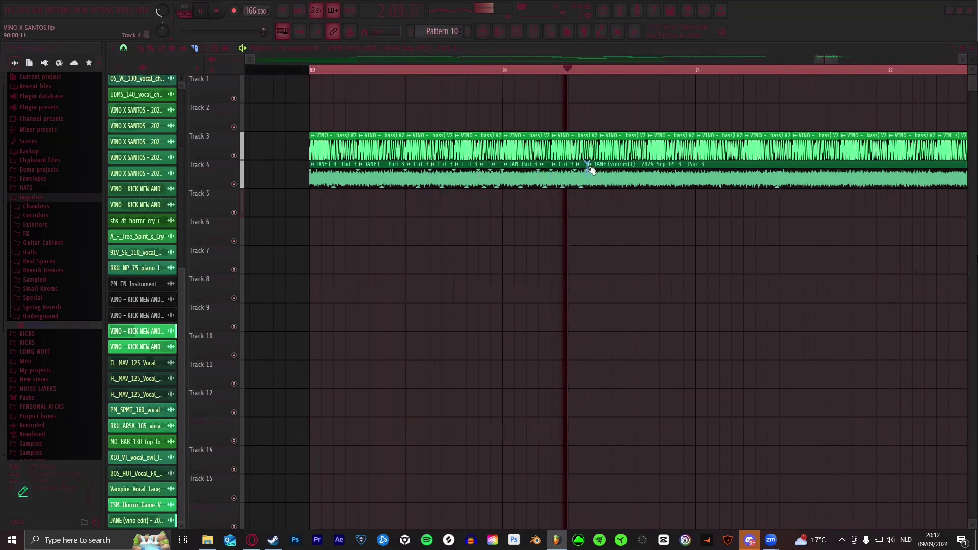
left_click(598, 174)
left_click(140, 48)
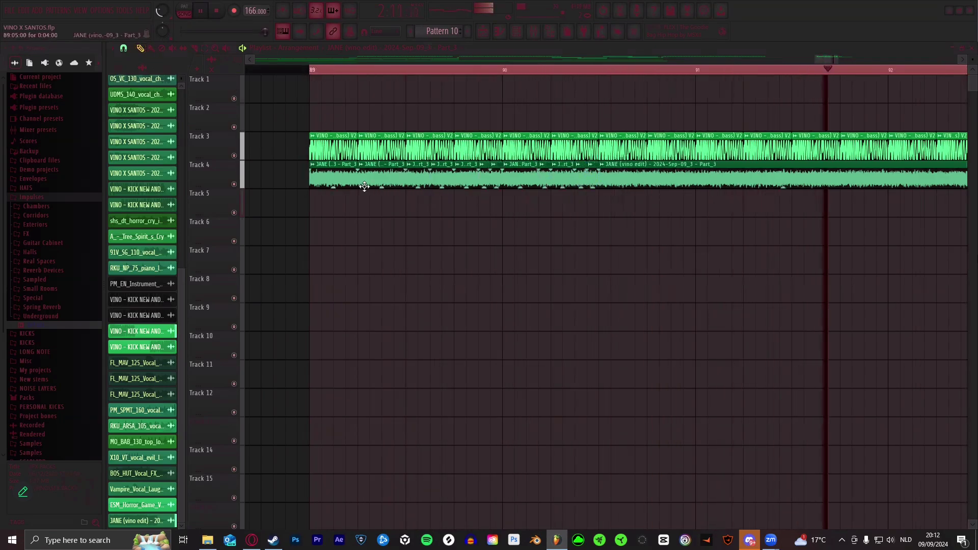
- Split the first two one-beat screech pieces of bar 89 into sixteenth-note slices
left_click(194, 47)
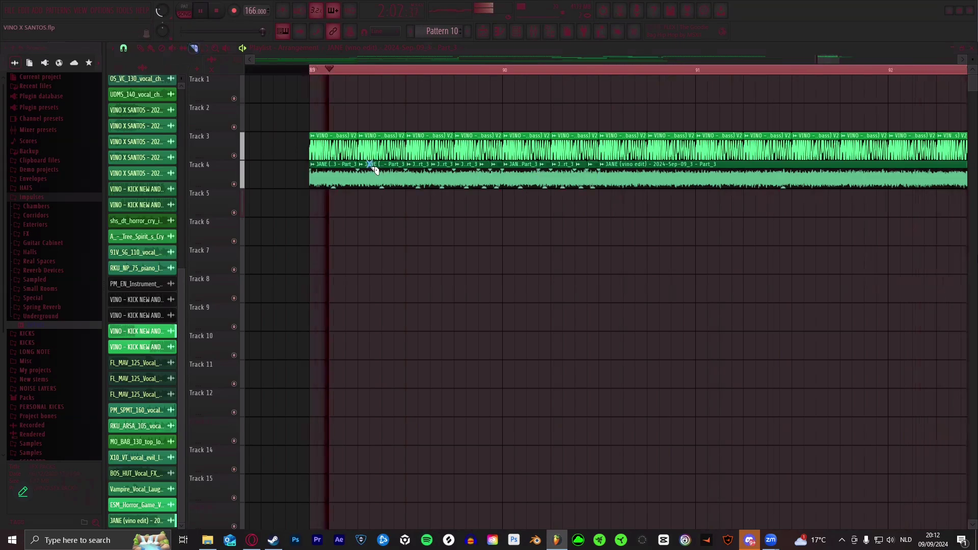
left_click(372, 171)
left_click(385, 172)
left_click(397, 172)
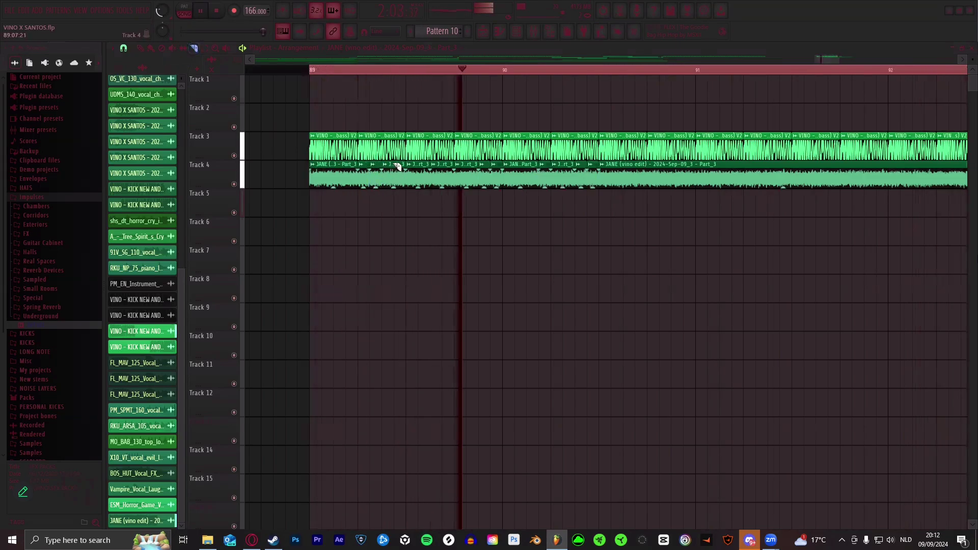
left_click(325, 171)
left_click(337, 172)
left_click(349, 172)
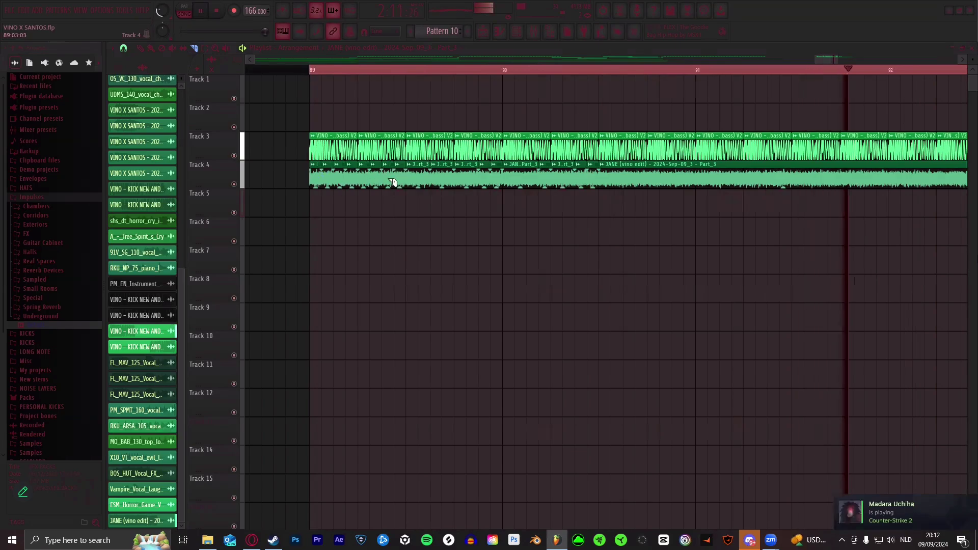
- Halve the remaining half-beat screech pieces in the second half of bar 89 into sixteenth-note slices
left_click(421, 175)
left_click(445, 176)
left_click(470, 176)
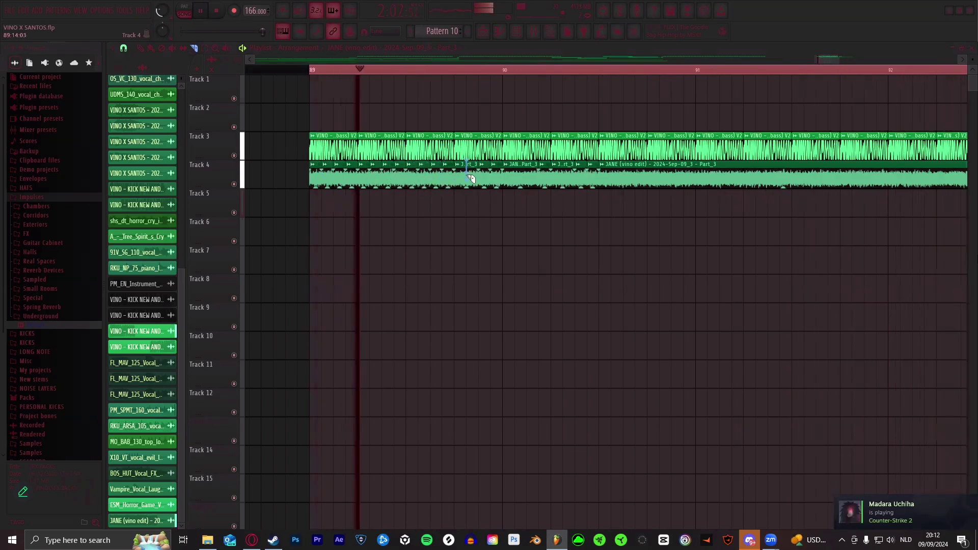
- Delete the 2nd, 4th, 8th, 13th and 14th sixteenth slices of the screech in bar 89 to create rhythmic gaps
left_click(151, 48)
key("p")
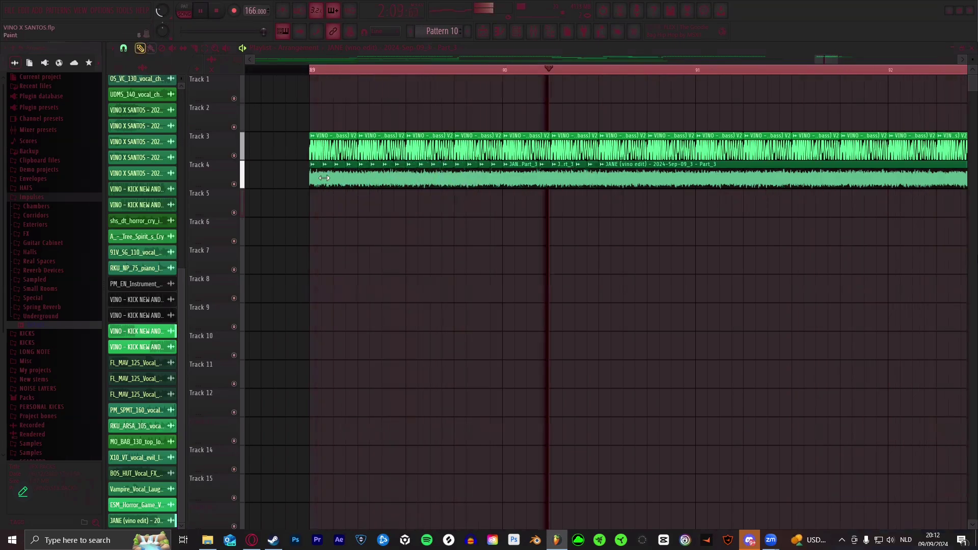
right_click(327, 175)
right_click(352, 178)
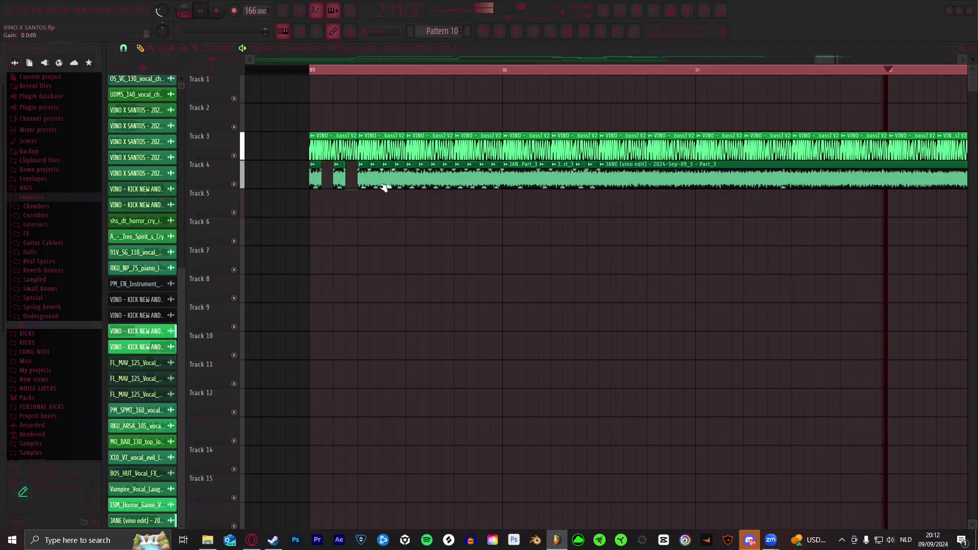
right_click(400, 177)
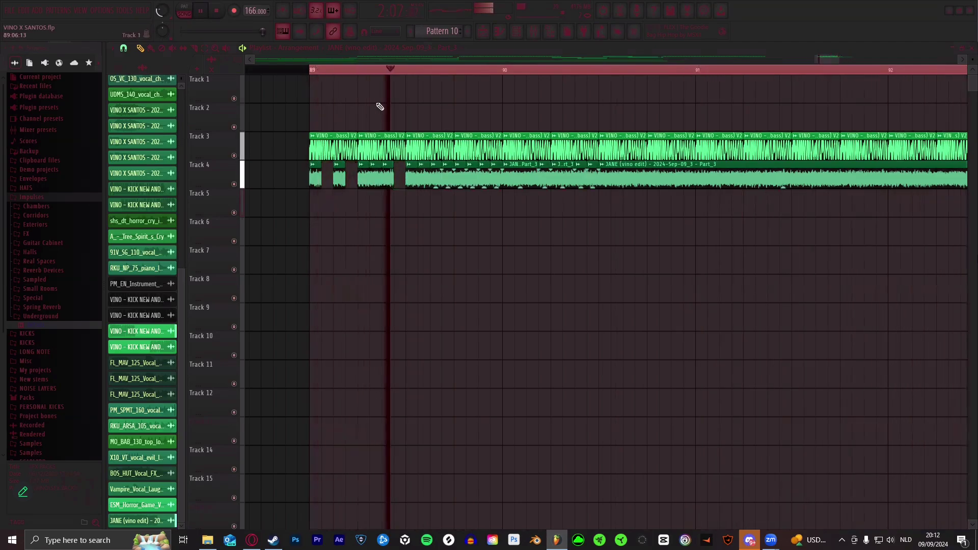
right_click(461, 177)
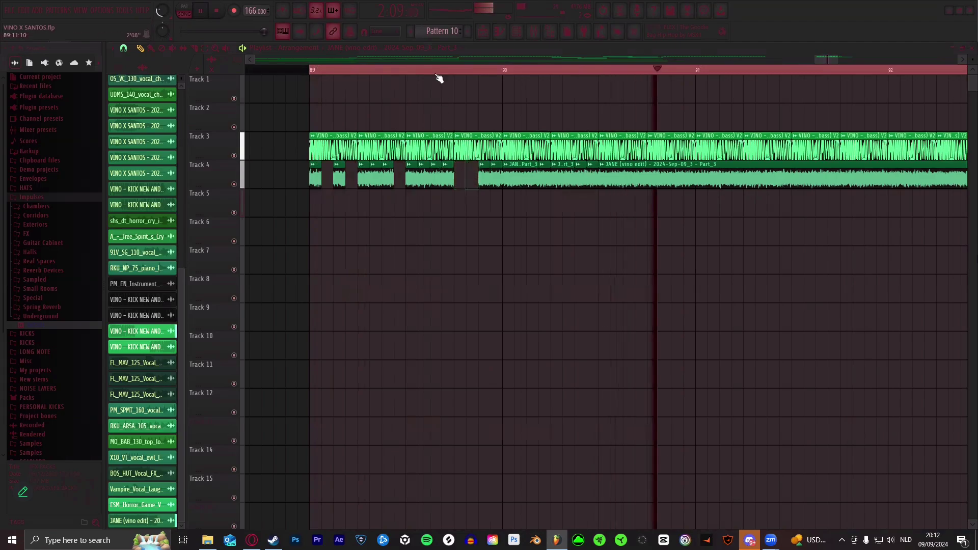
- Listen to the gated rhythm and delete the last sixteenth screech slice before bar 90
scroll(439, 75, "down", 4)
scroll(442, 75, "up", 5)
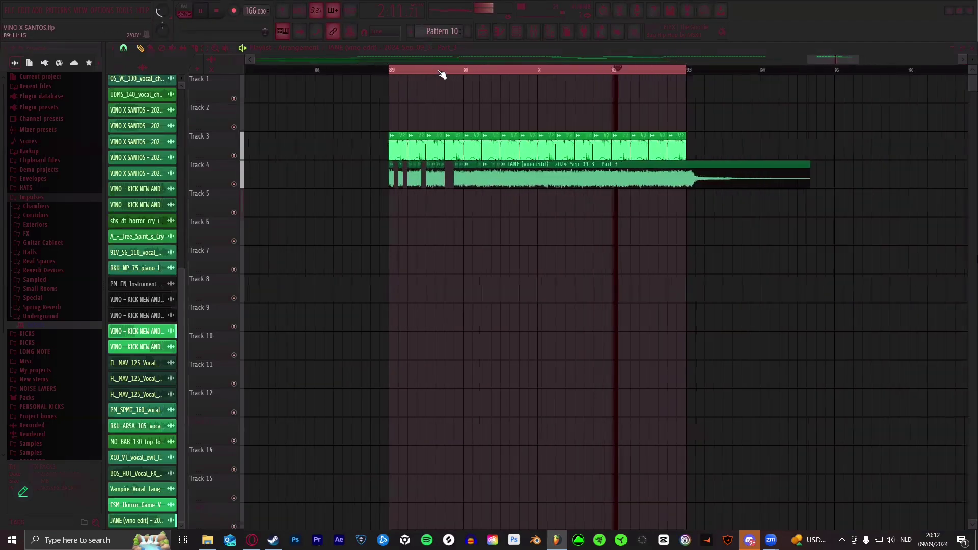
scroll(439, 76, "up", 1)
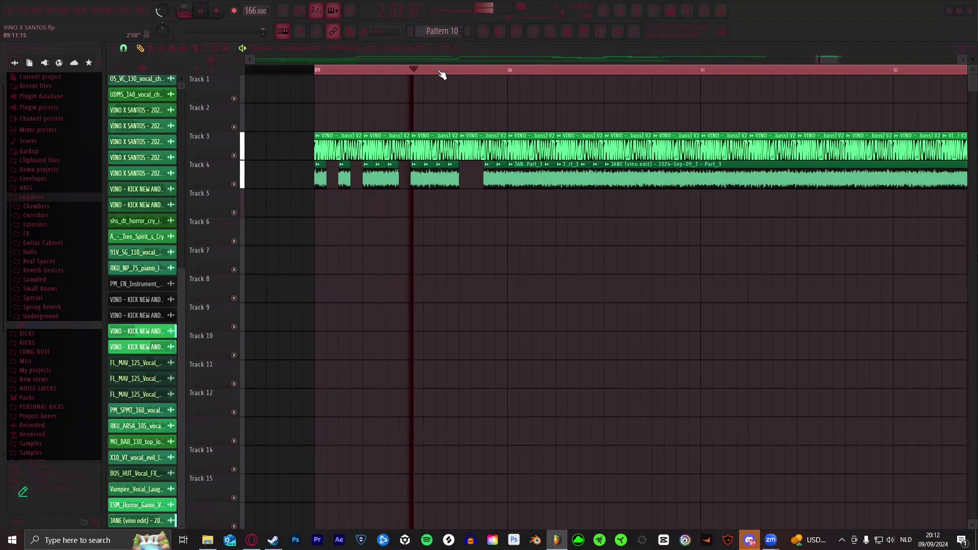
scroll(439, 75, "down", 1)
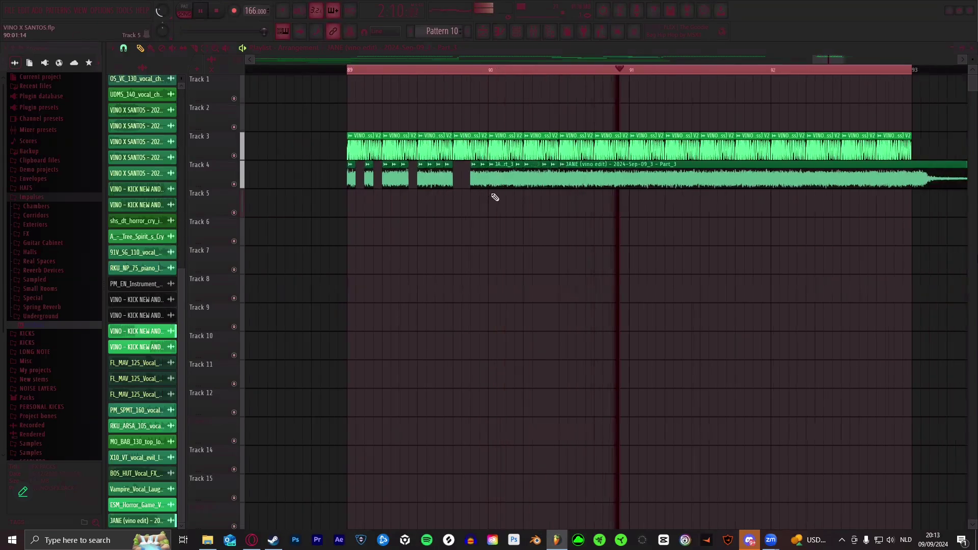
scroll(494, 72, "up", 1)
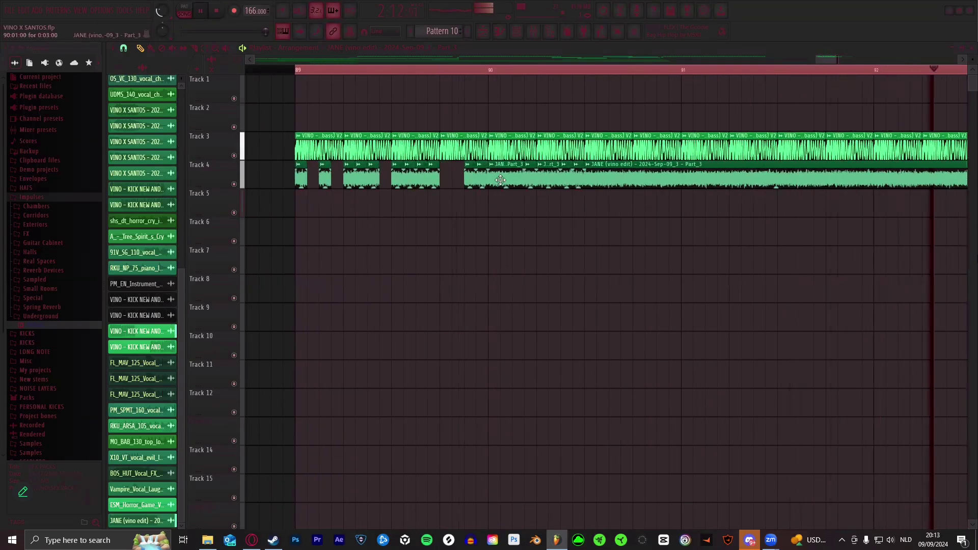
scroll(439, 73, "up", 1)
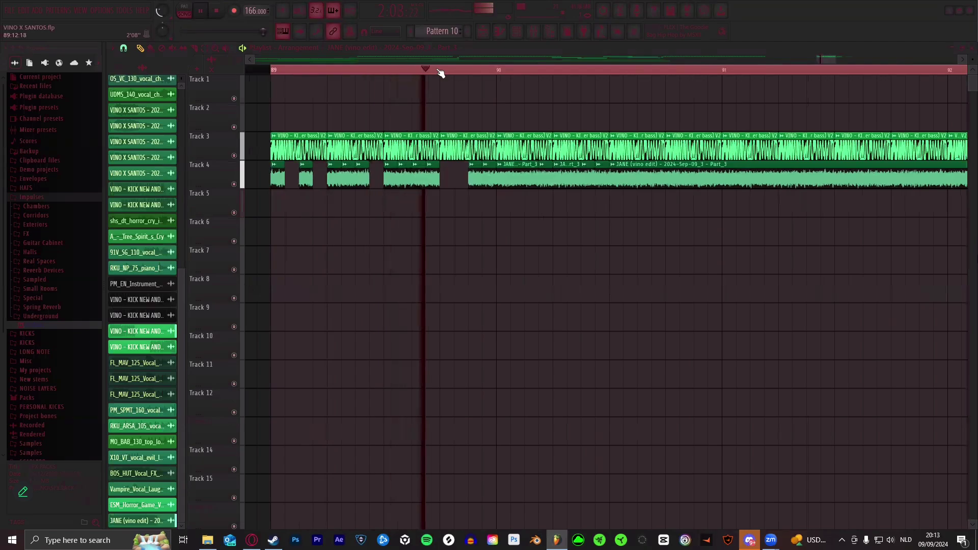
right_click(489, 182)
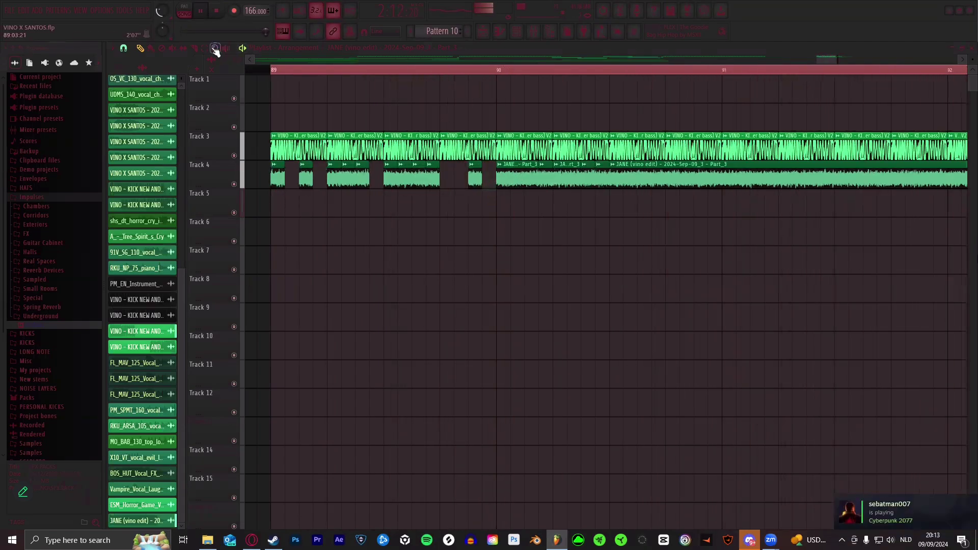
- Slice the screech clip on Track 4 at bar 91 and delete everything after it
left_click(295, 69)
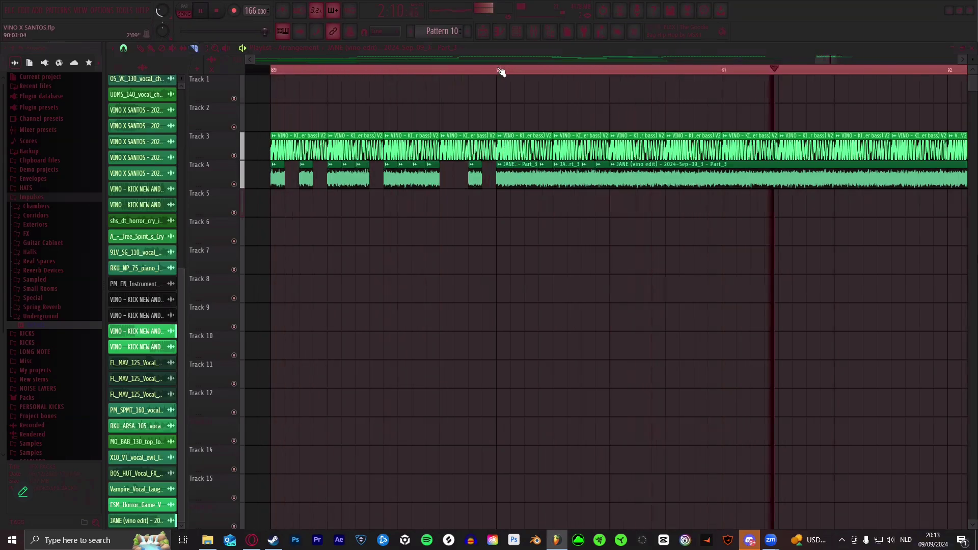
scroll(500, 72, "down", 1)
scroll(611, 71, "down", 2)
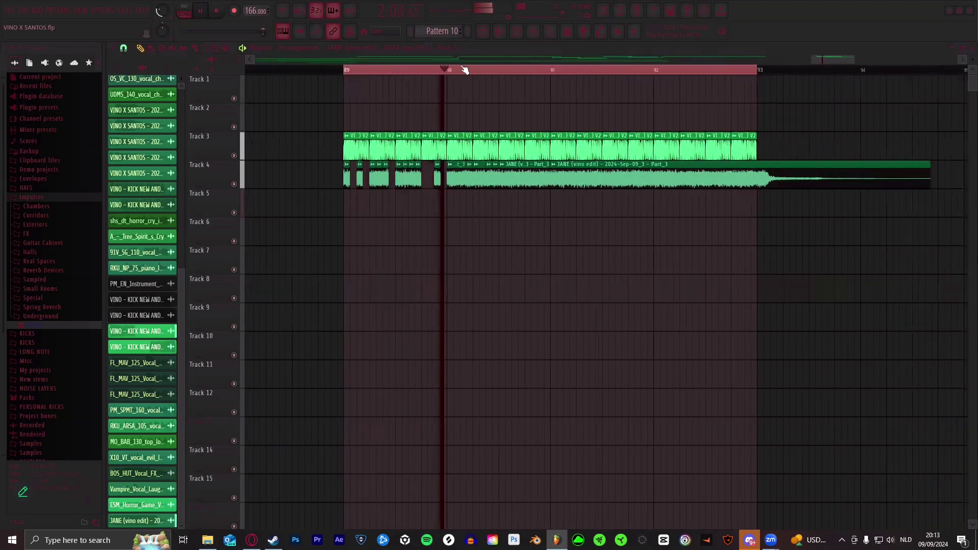
scroll(463, 71, "down", 1)
scroll(464, 70, "down", 1)
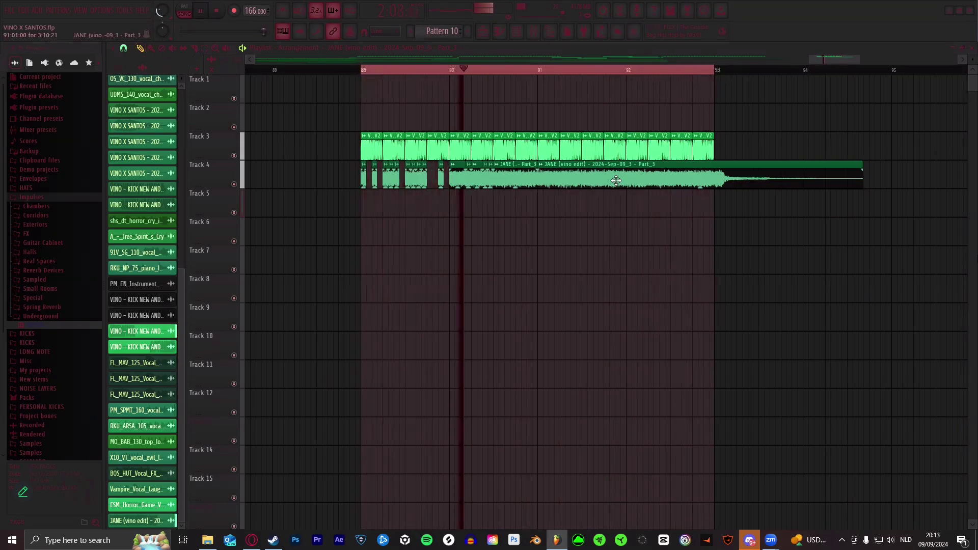
right_click(616, 180)
- Select the gated screech slices of bar 89 on Track 4 and repeat them in bars 91 and 92
left_click_drag(361, 213, 444, 176)
left_click(200, 11)
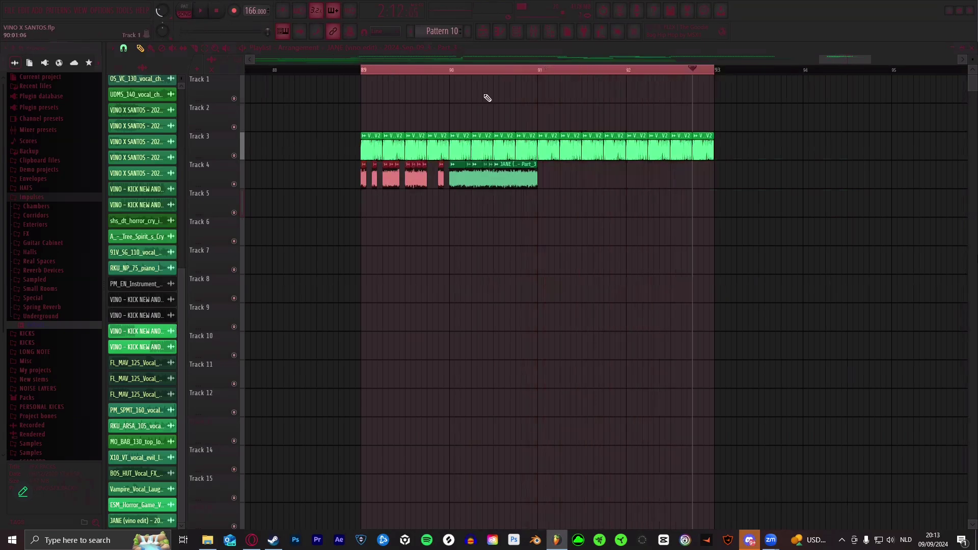
left_click(535, 69)
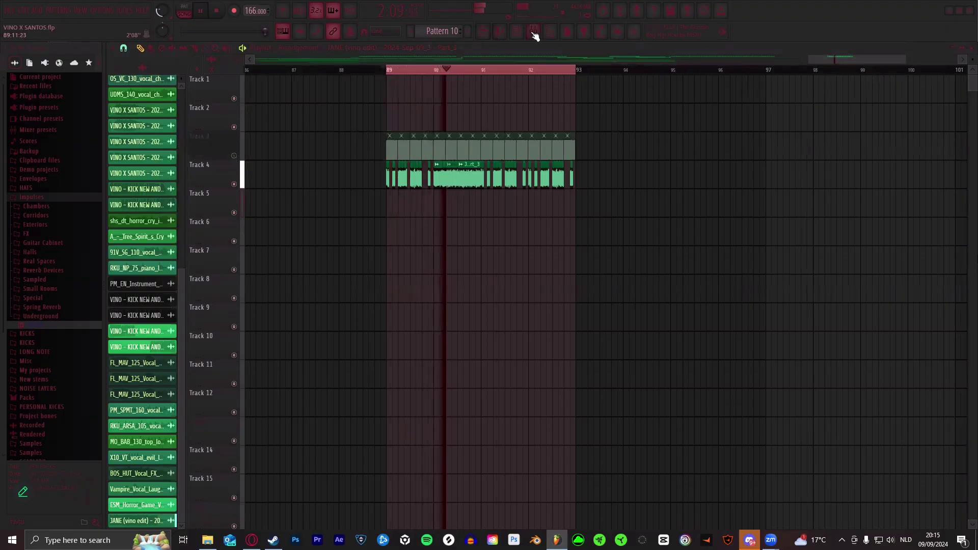
- Open Edison on the Master mixer track and cut its existing recording
key("F9")
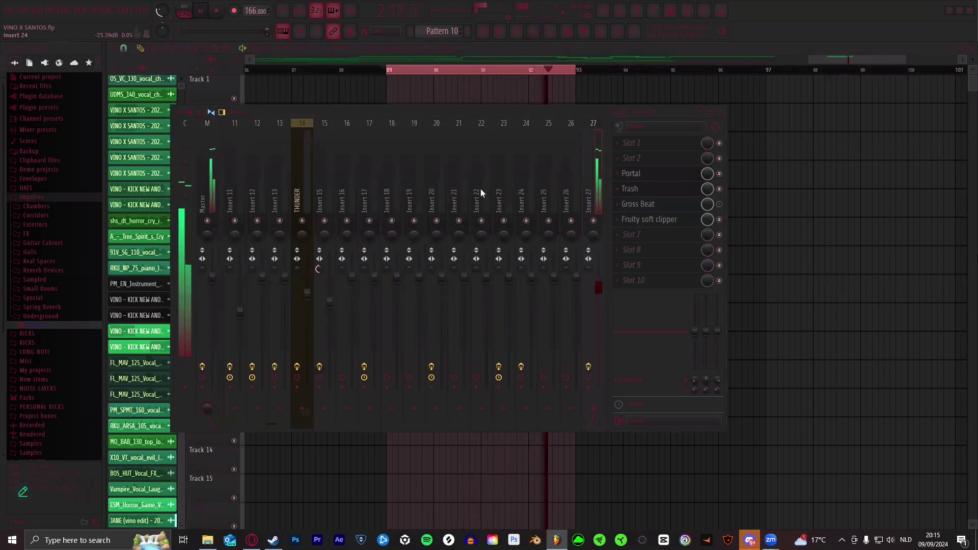
left_click(209, 163)
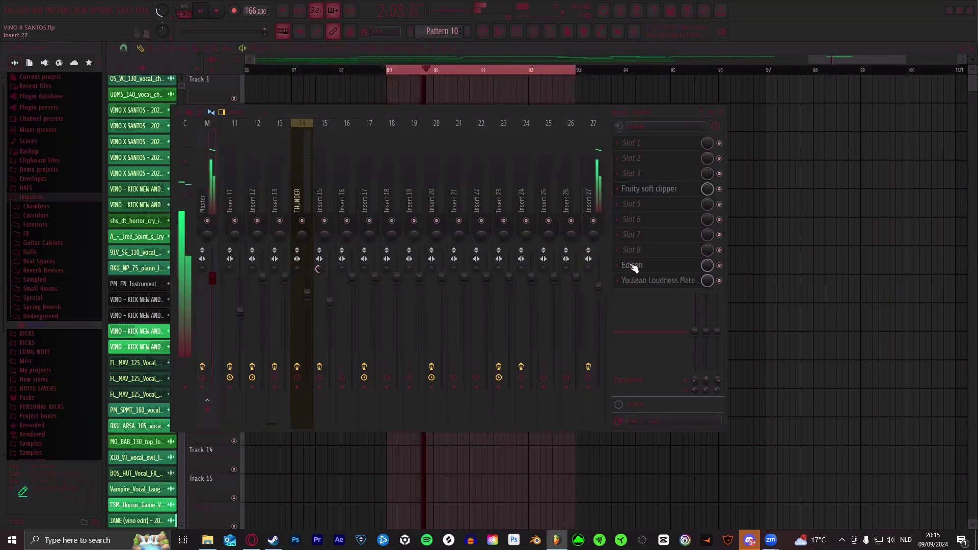
left_click(634, 267)
left_click(405, 192)
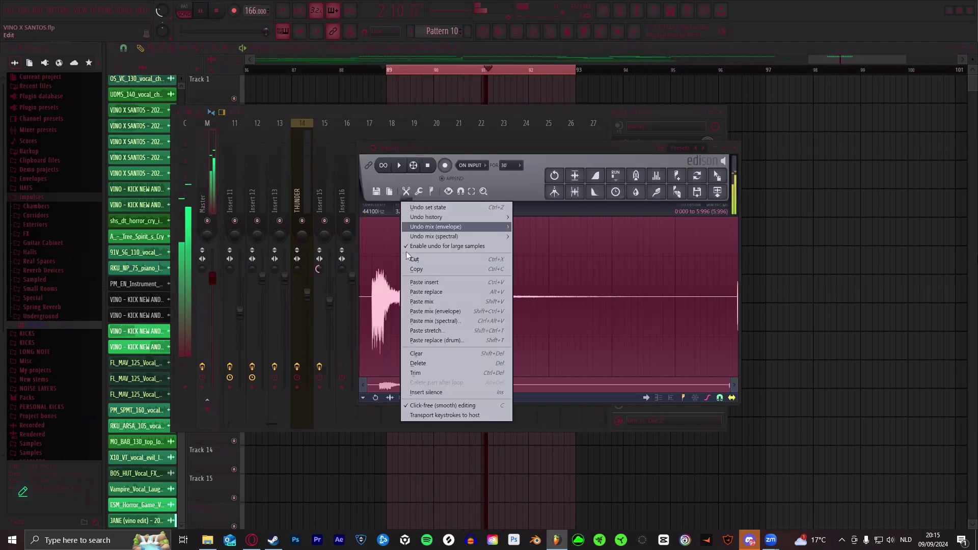
left_click(428, 260)
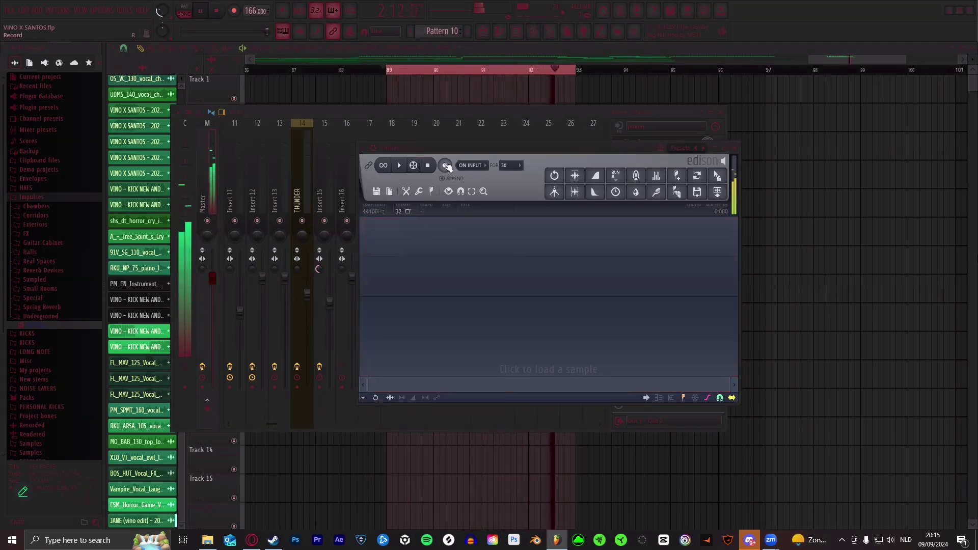
- Record the playing screech range in Edison and place the recording on Track 5 at bar 89
left_click(446, 166)
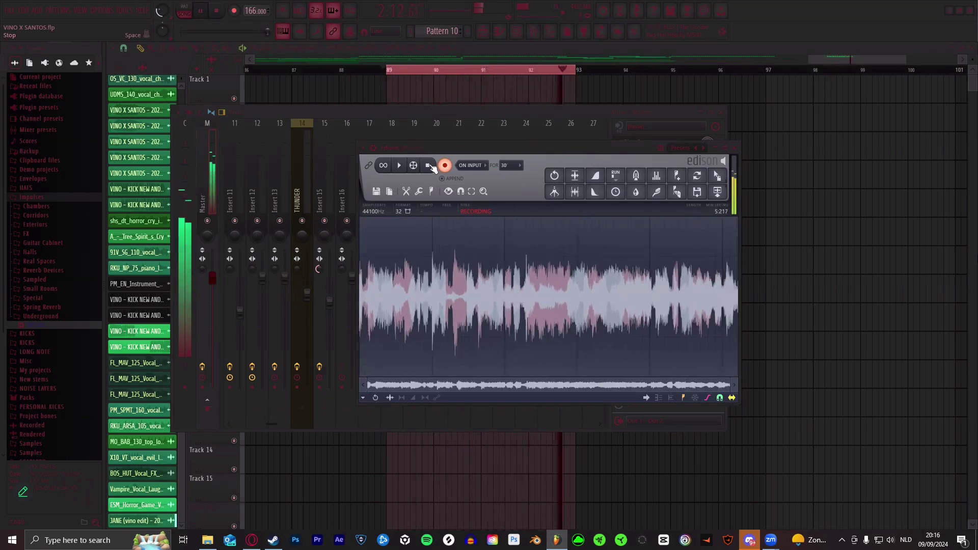
left_click(428, 166)
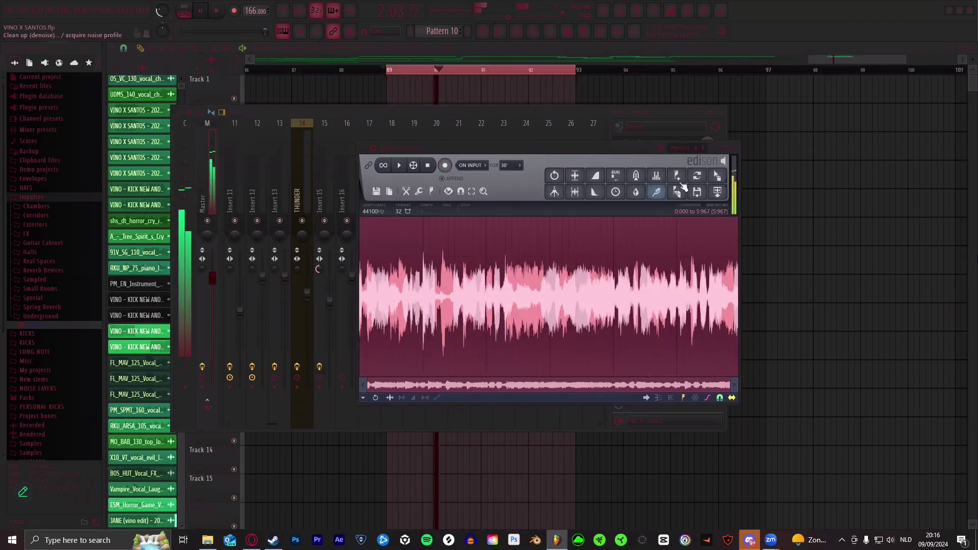
left_click_drag(719, 178, 428, 200)
- Mute Track 4 and shift the recorded clip on Track 5 to start at 88:15:00, ending at bar 93
left_click(234, 185)
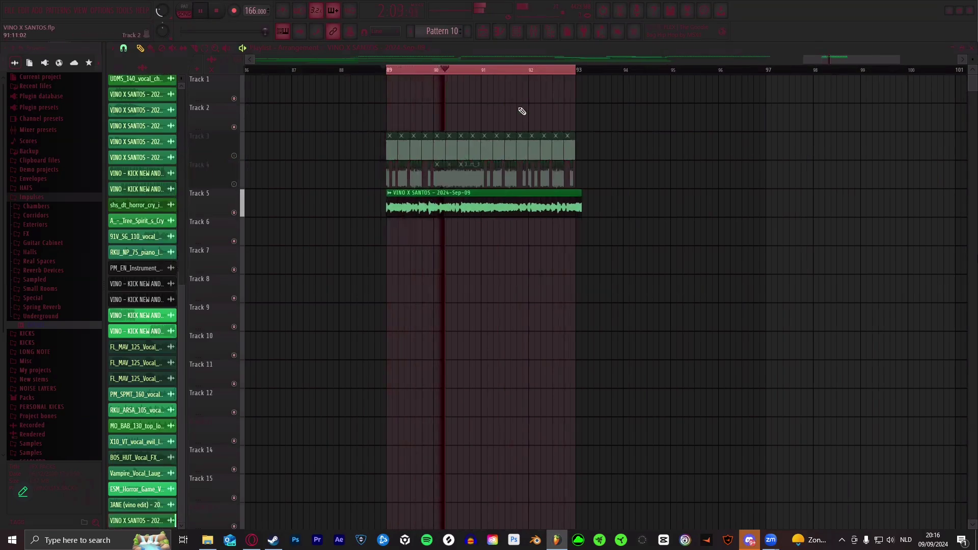
scroll(550, 70, "up", 1)
scroll(550, 70, "up", 1)
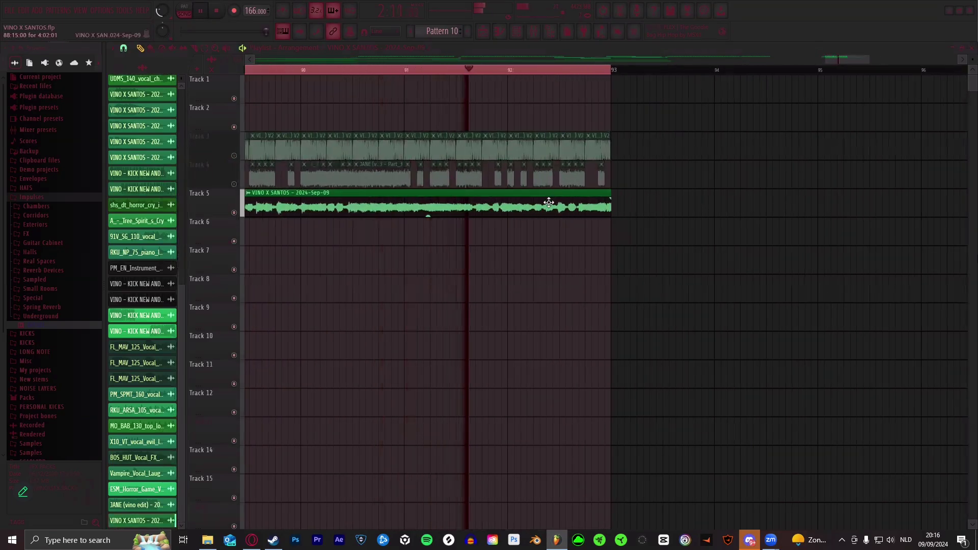
- Slice a short section out of the Track 5 recording in mid bar 92 and delete the rest of the recording
scroll(577, 74, "up", 2)
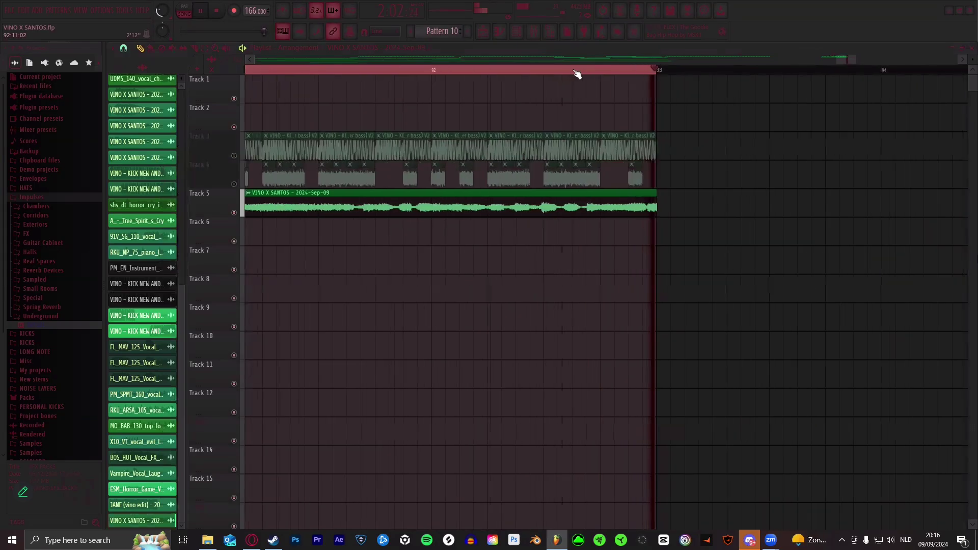
left_click(535, 72)
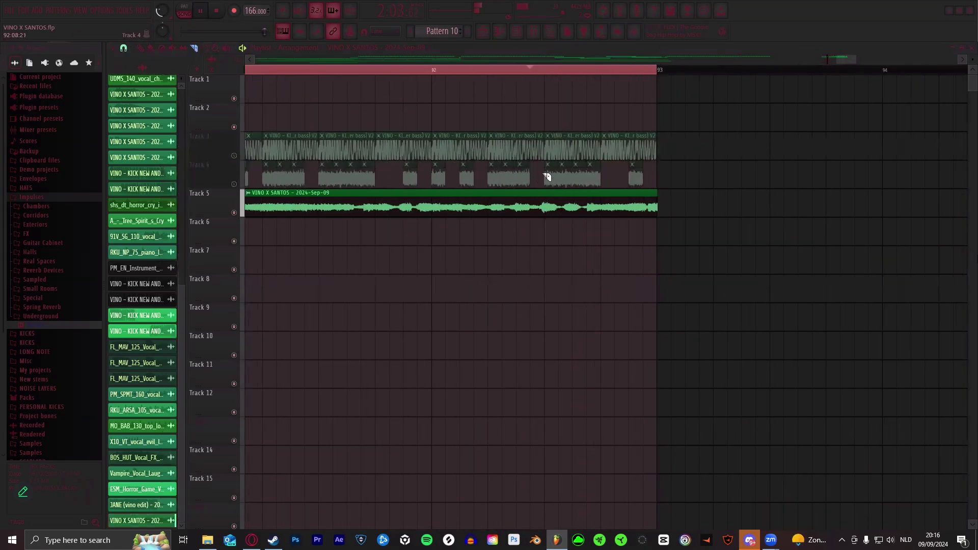
scroll(548, 72, "up", 2)
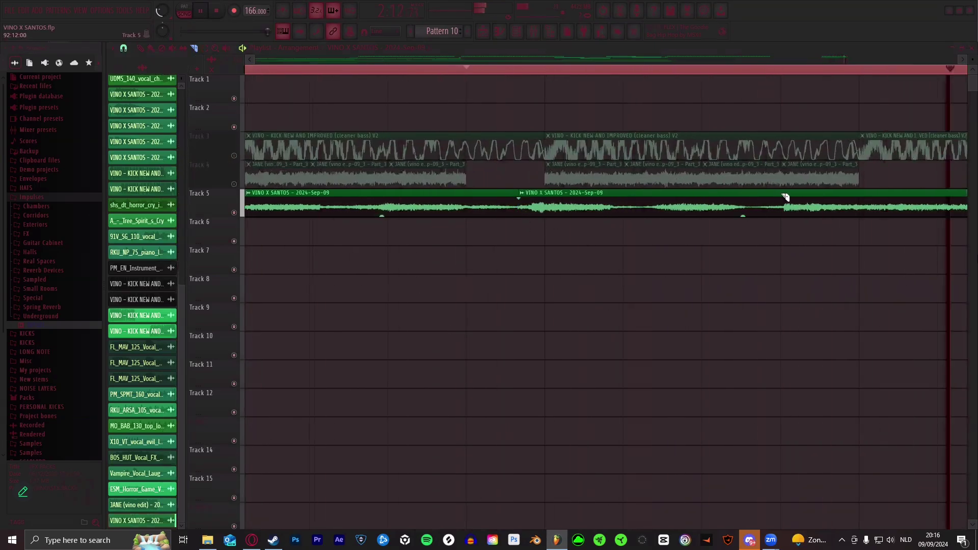
scroll(695, 72, "down", 5)
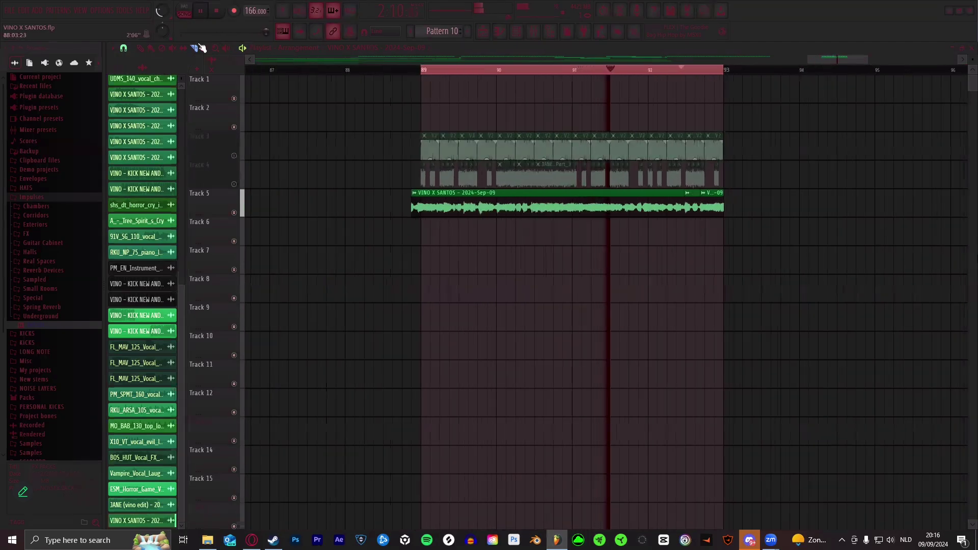
left_click(140, 49)
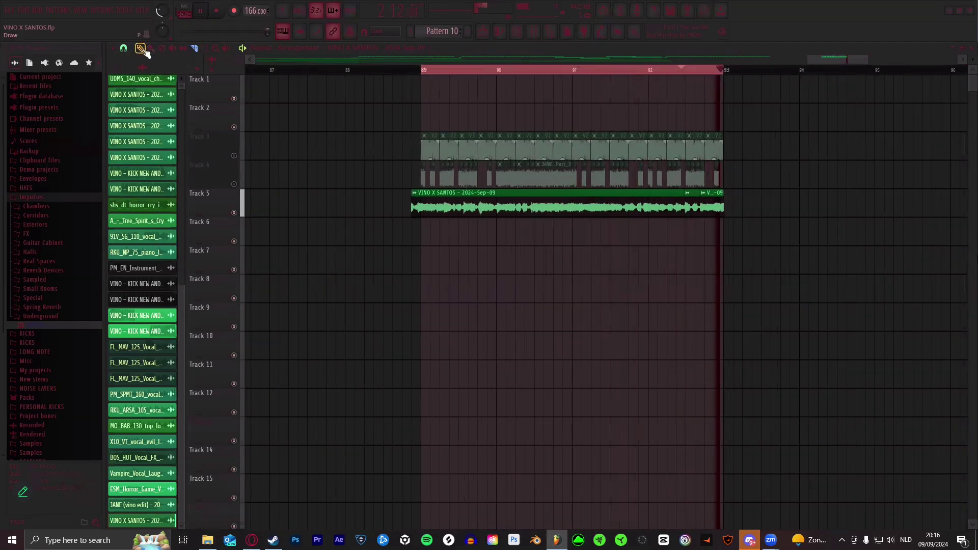
right_click(633, 212)
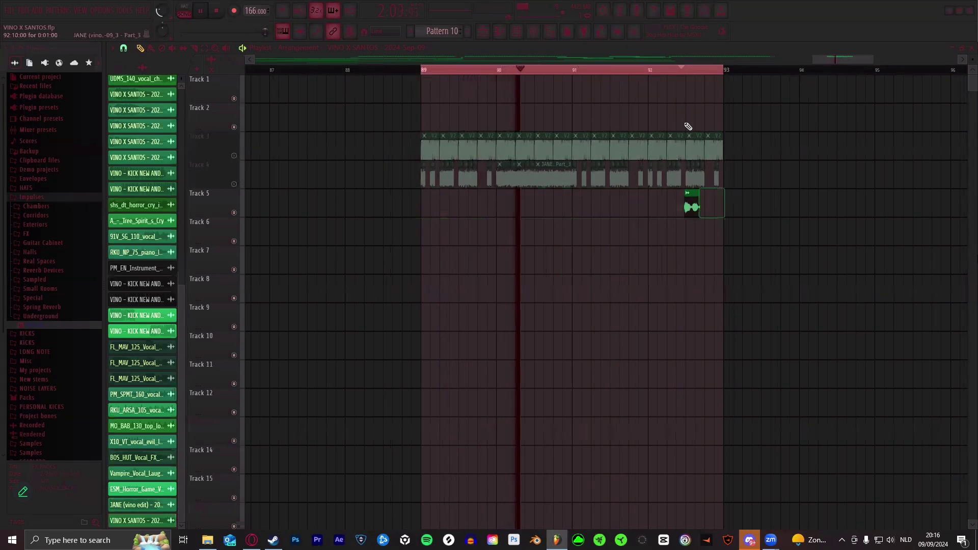
- Set the remaining Track 5 sample's silence trimming threshold to 100% and move the clip to start at 92:09:00
scroll(683, 68, "up", 3)
scroll(699, 193, "up", 4)
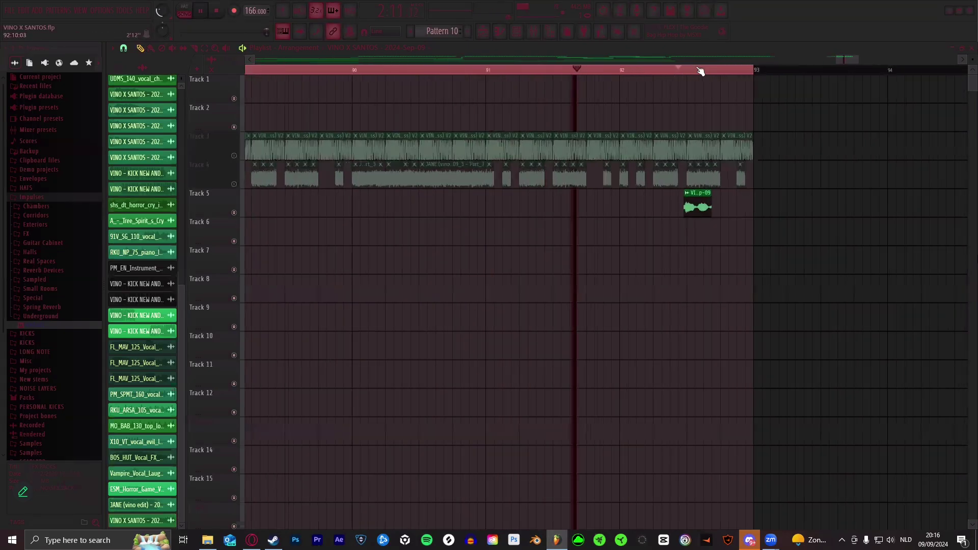
double_click(702, 206)
left_click_drag(431, 274, 431, 245)
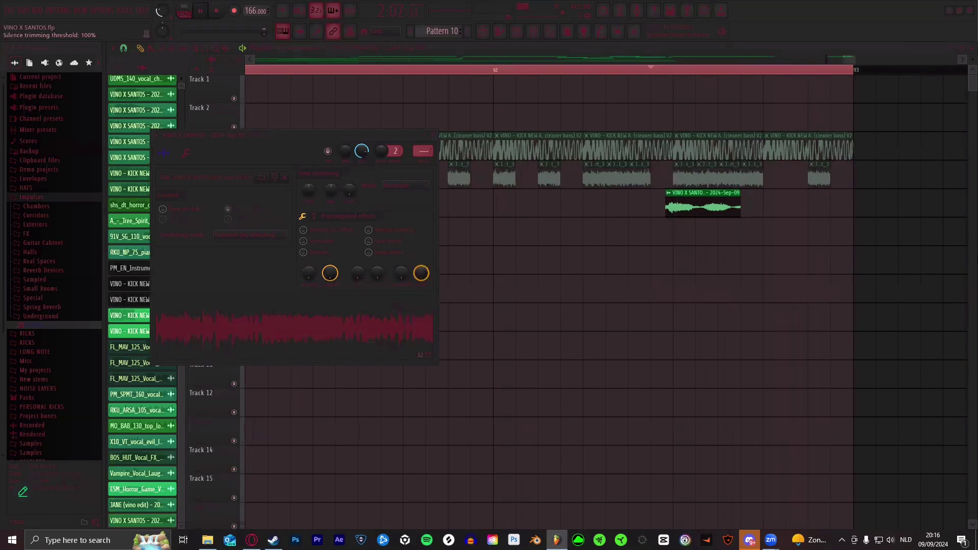
left_click(433, 135)
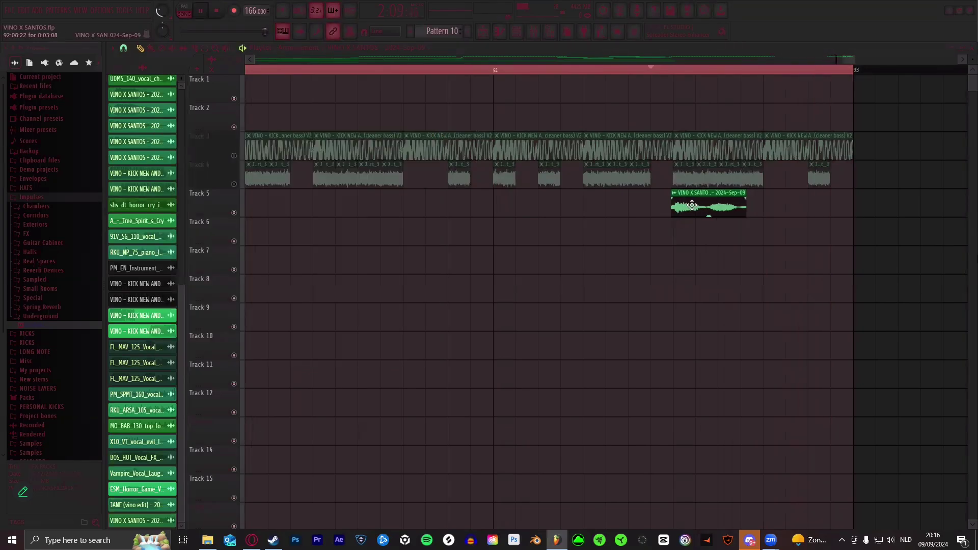
scroll(666, 76, "down", 3)
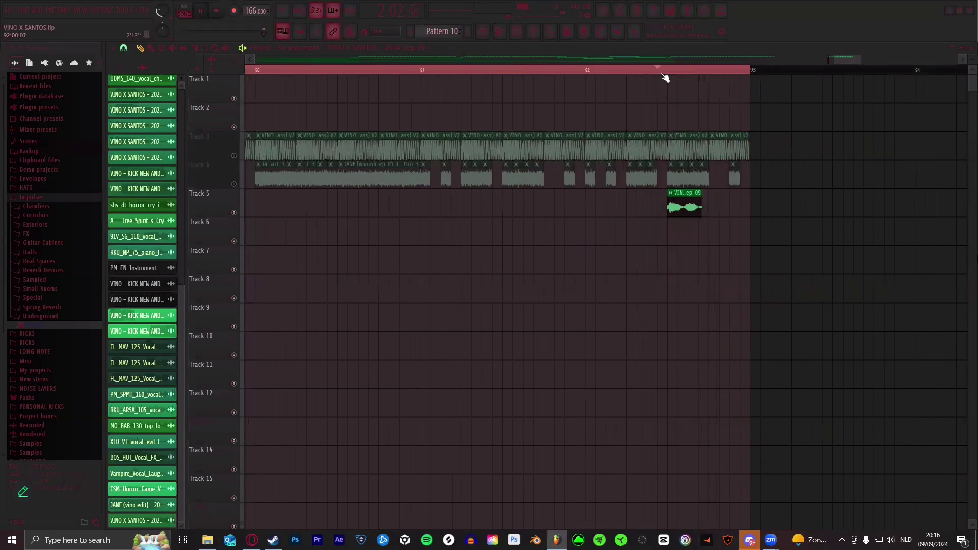
scroll(665, 77, "down", 3)
scroll(665, 77, "up", 1)
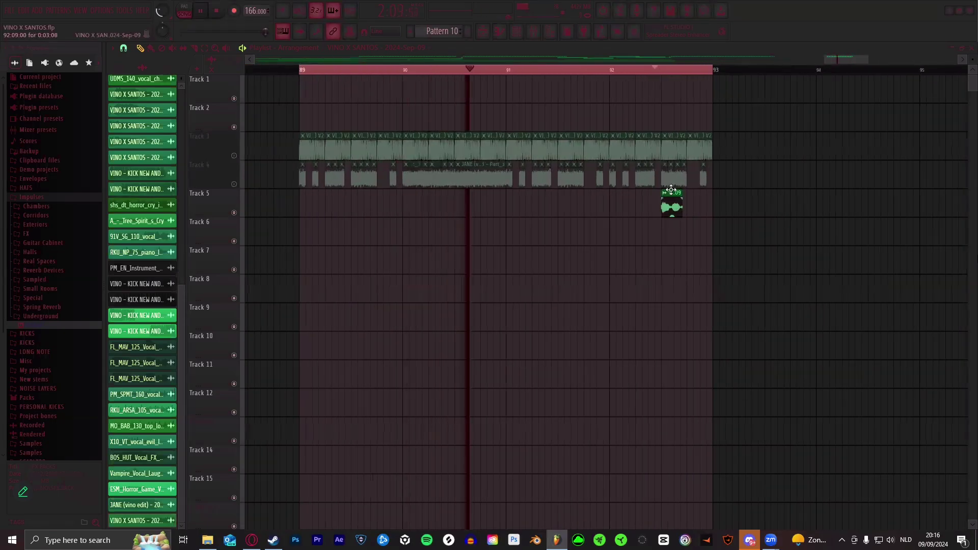
scroll(666, 76, "up", 2)
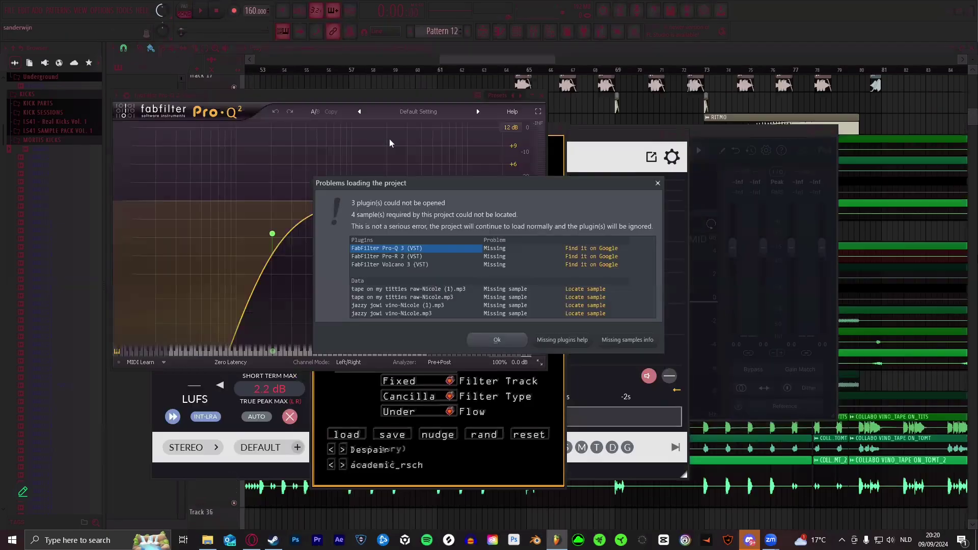
- Dismiss the loading-problems report for JANE (vino edit) v3 and clear the plugin windows to show the whole playlist
left_click(486, 341)
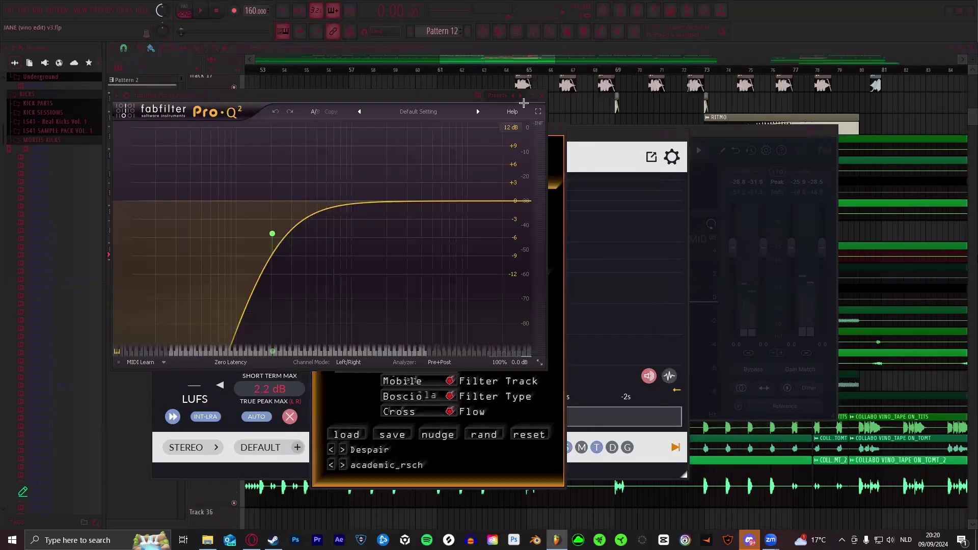
left_click(550, 47)
scroll(555, 71, "down", 5)
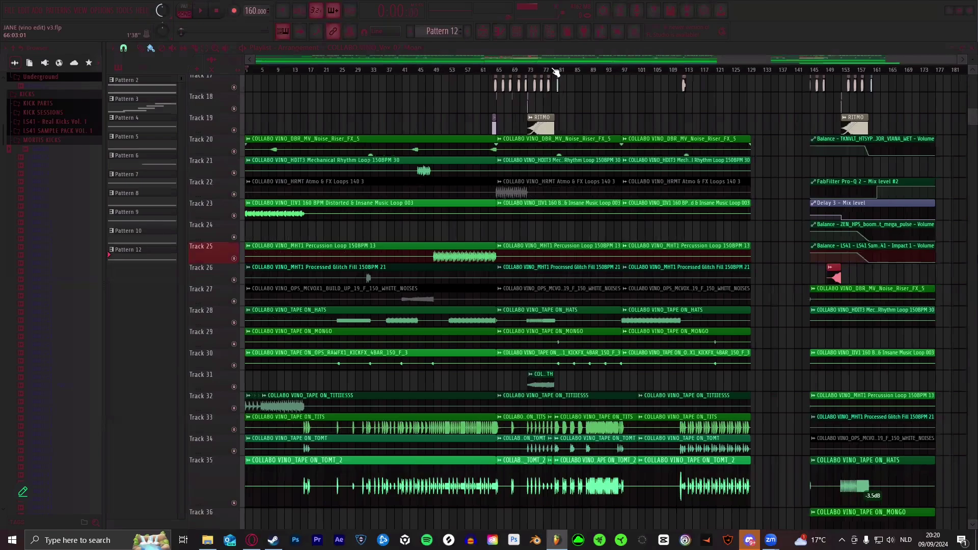
- Examine the section leading into the drop at bar 81 and the overall layout of the JANE (vino edit) arrangement
scroll(586, 74, "up", 3)
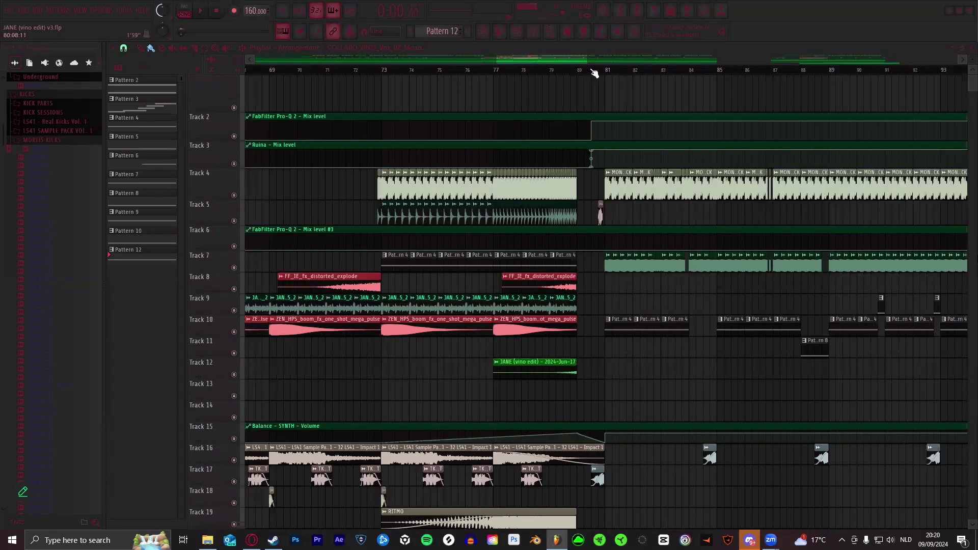
left_click(593, 72)
left_click_drag(566, 59, 572, 59)
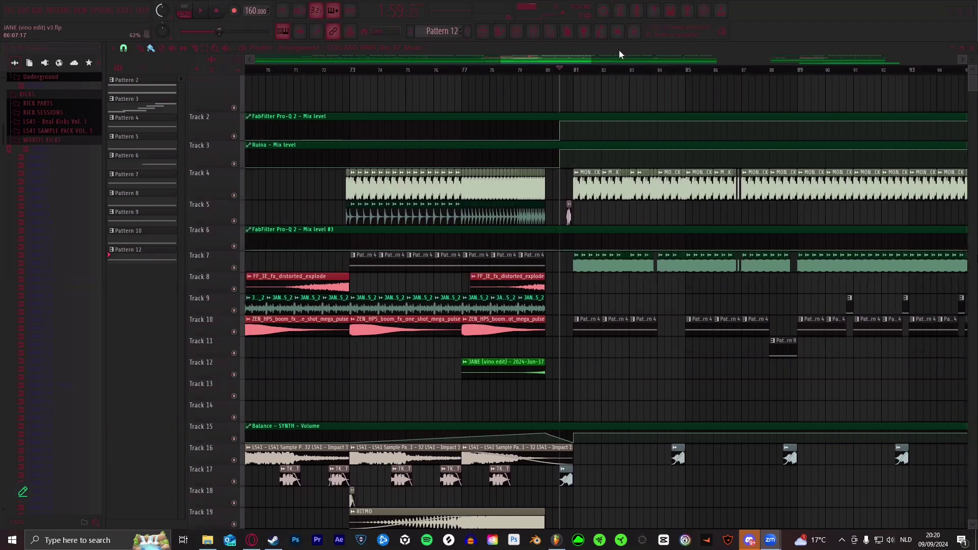
scroll(552, 73, "down", 3)
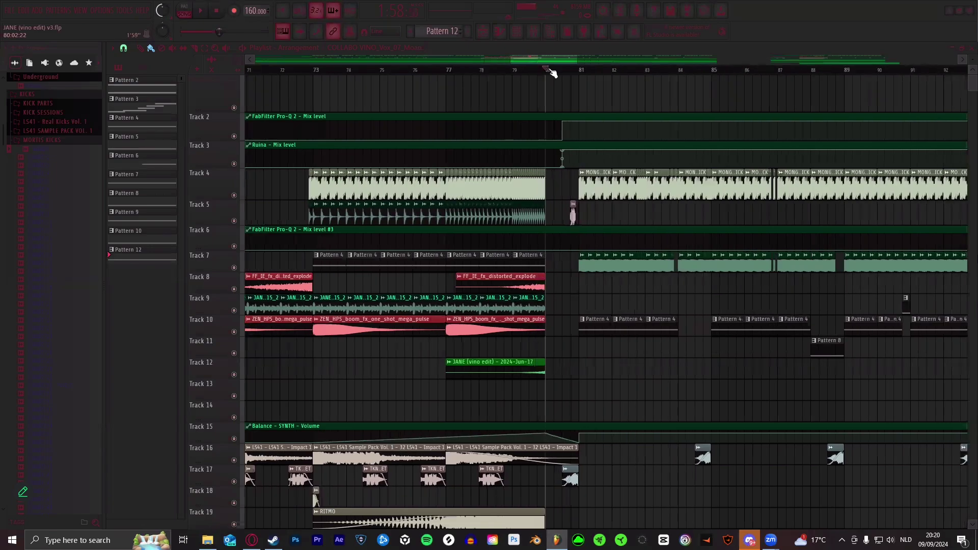
scroll(553, 73, "up", 4)
scroll(553, 73, "down", 1)
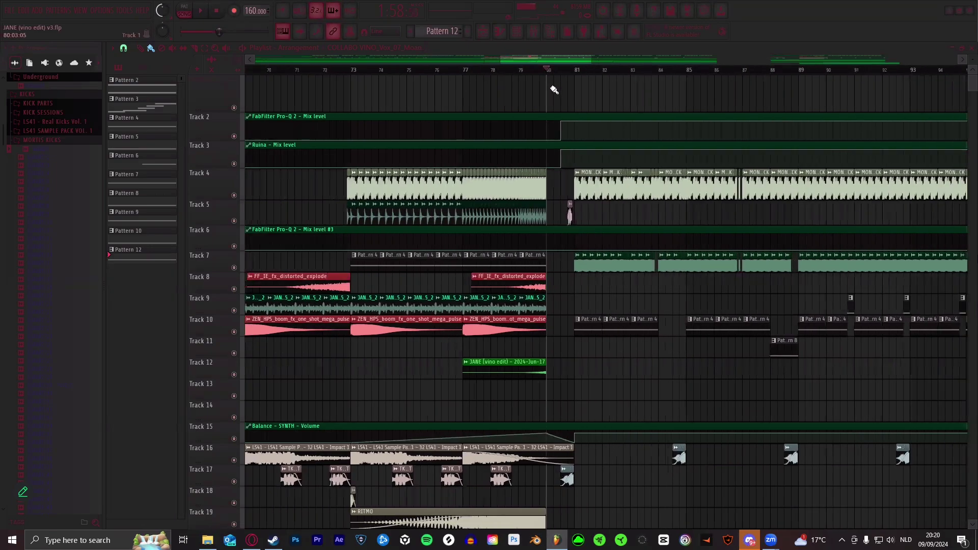
scroll(558, 75, "down", 3)
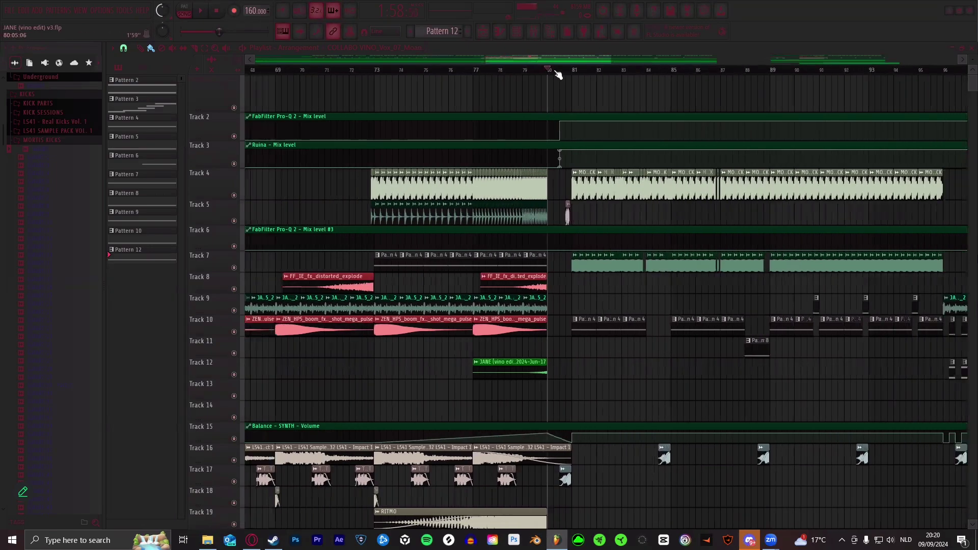
scroll(509, 62, "down", 2)
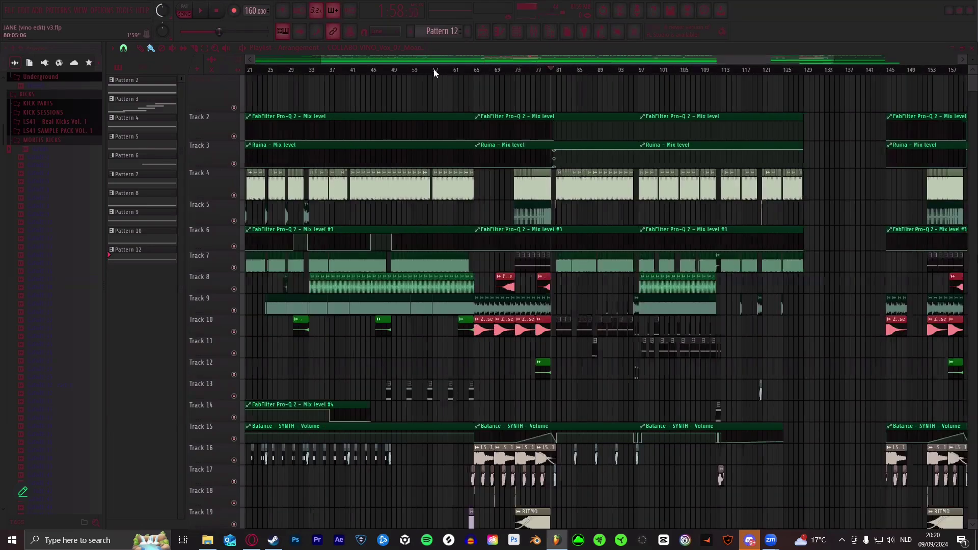
scroll(499, 74, "down", 3)
scroll(664, 76, "right", 2)
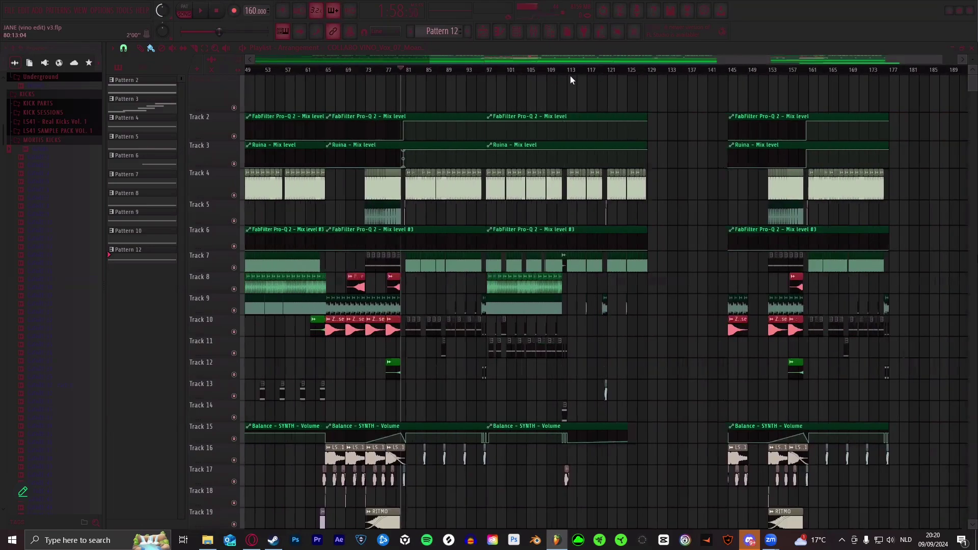
scroll(471, 69, "left", 5)
scroll(408, 77, "up", 4)
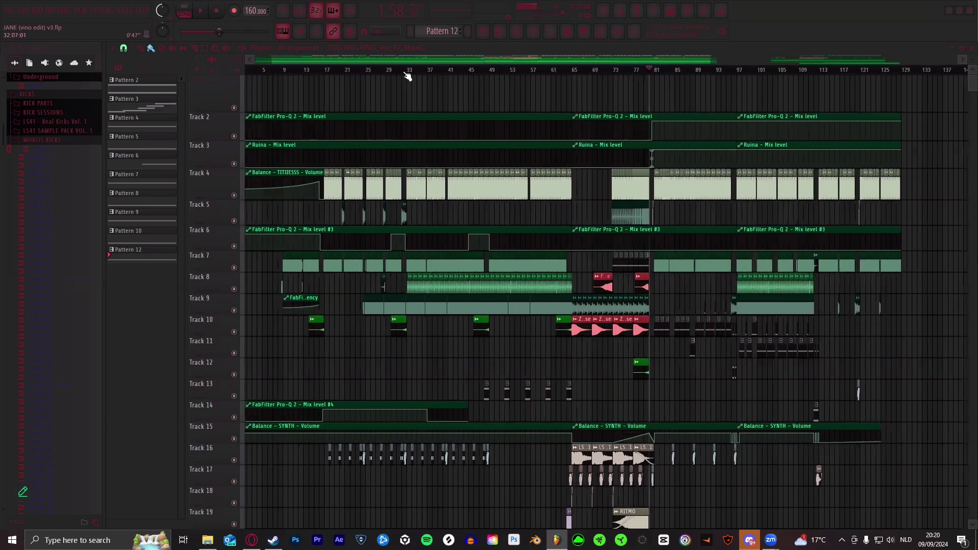
- Play the arrangement from late bar 29 to hear the passage with the Track 10 riser and the Track 5 fill
scroll(375, 72, "up", 1)
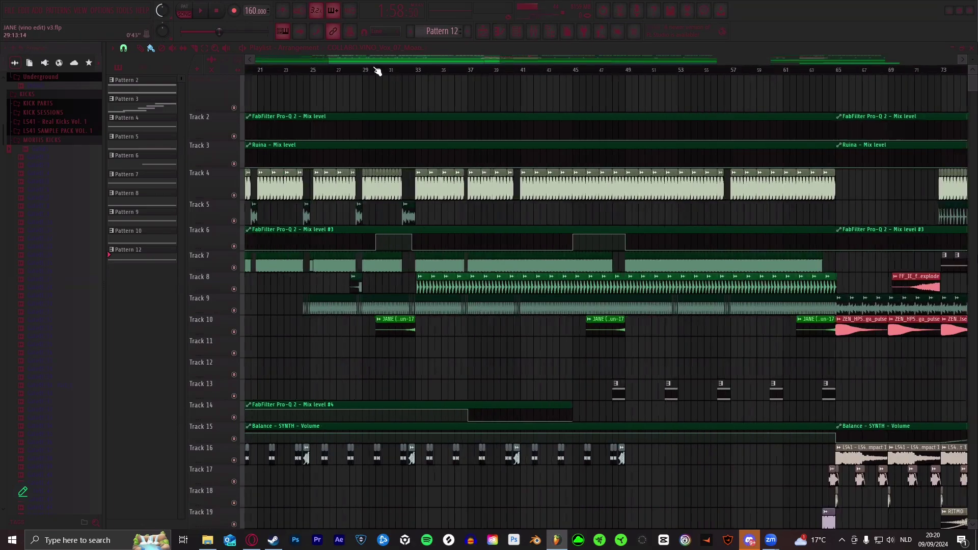
scroll(378, 236, "up", 3)
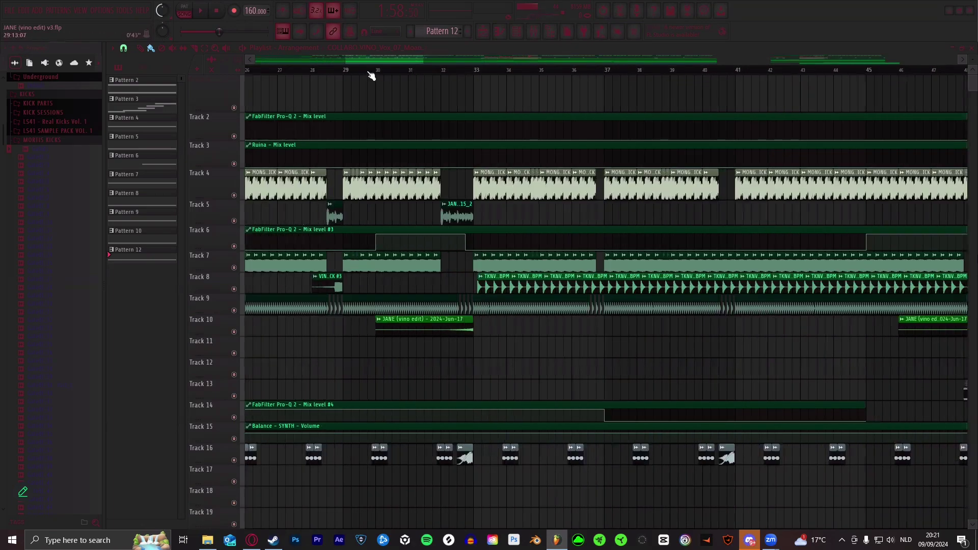
scroll(372, 73, "up", 3)
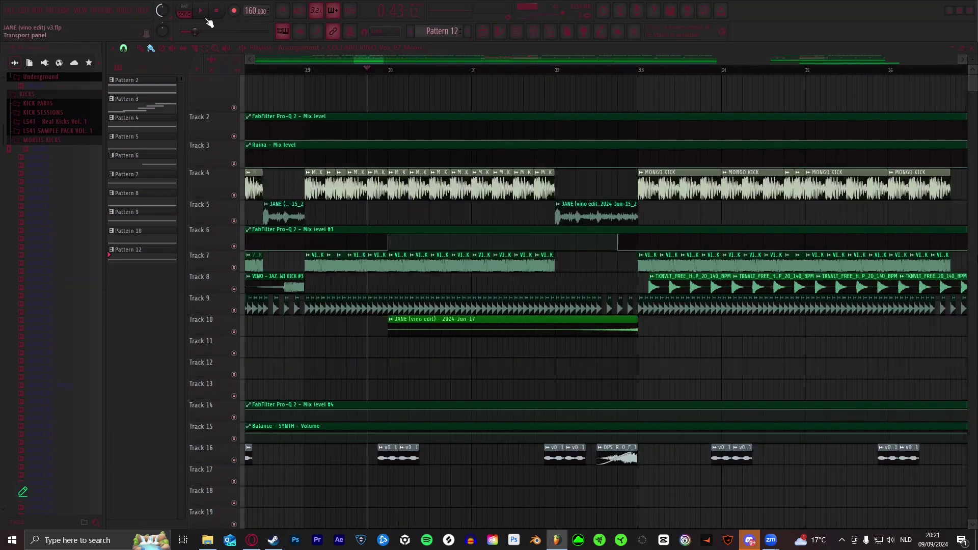
left_click(202, 10)
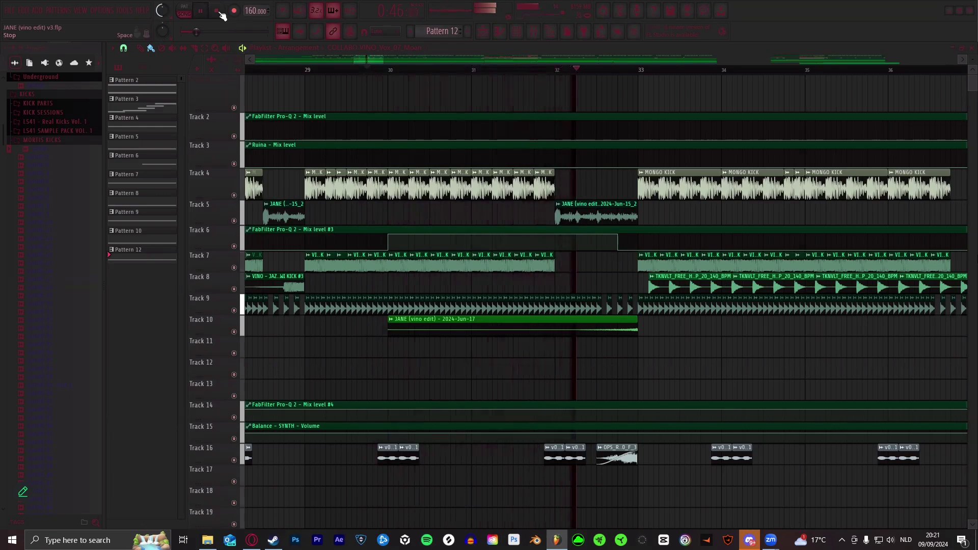
left_click(218, 11)
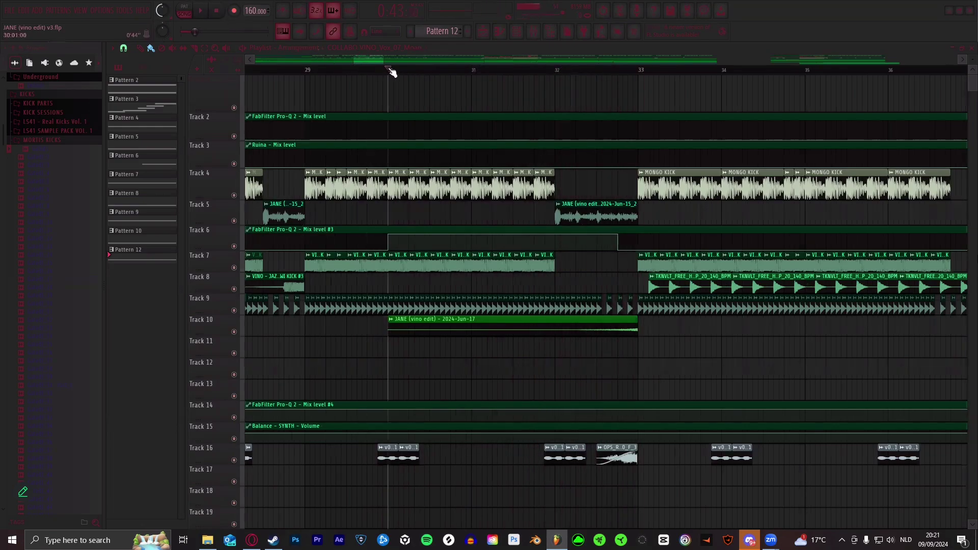
- Inspect the MONGO track in the mixer and play the arrangement again from the start of bar 29
scroll(470, 60, "down", 3)
left_click(533, 31)
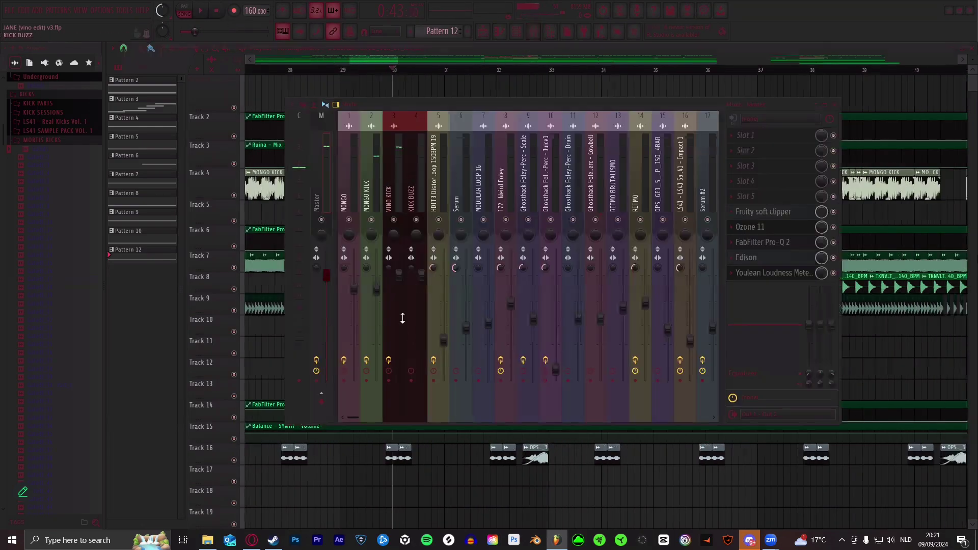
left_click(351, 176)
key("F9")
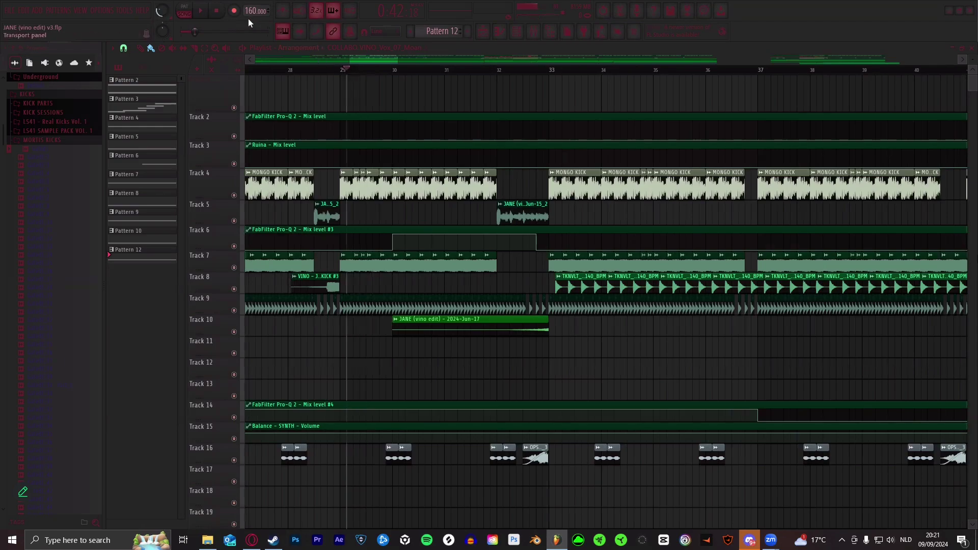
left_click(204, 12)
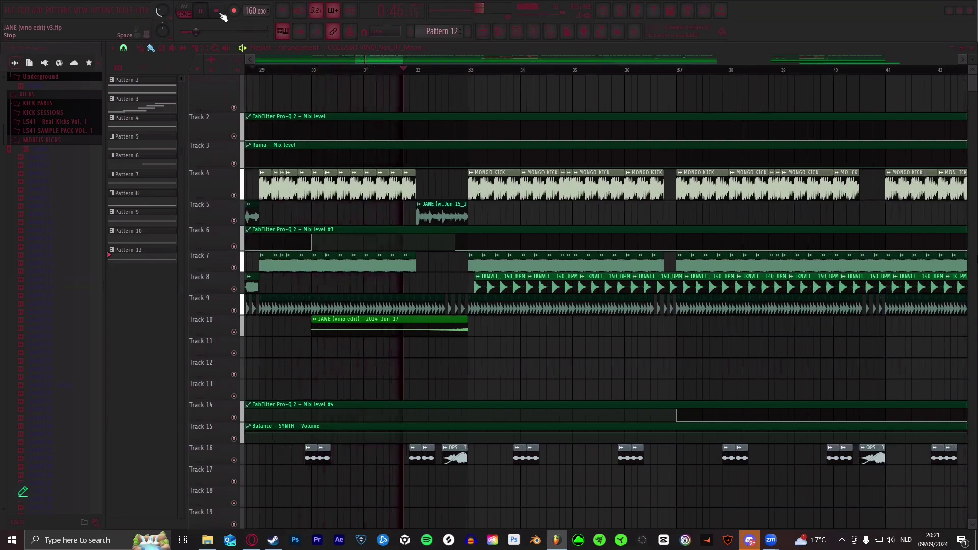
left_click(217, 11)
- Place the playhead at bar 73 and examine the build-up's kick roll, percussion, impact and RITMO clips
scroll(396, 57, "down", 1)
scroll(404, 70, "down", 5)
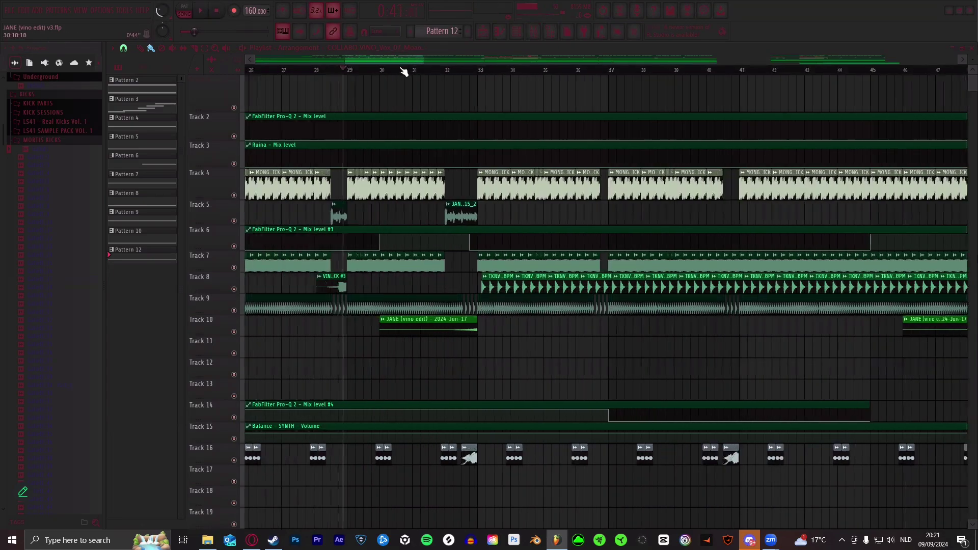
scroll(361, 304, "down", 1)
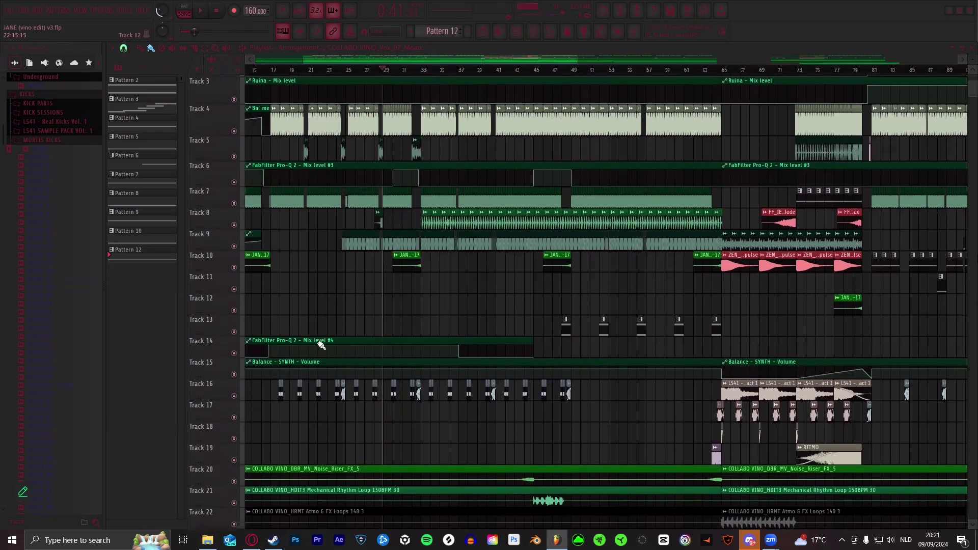
scroll(350, 106, "down", 2)
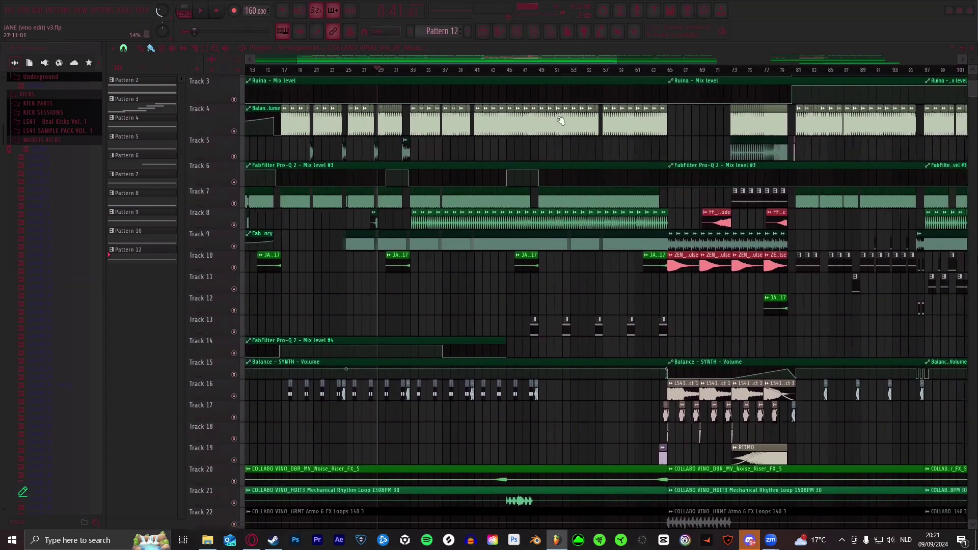
left_click_drag(505, 61, 521, 79)
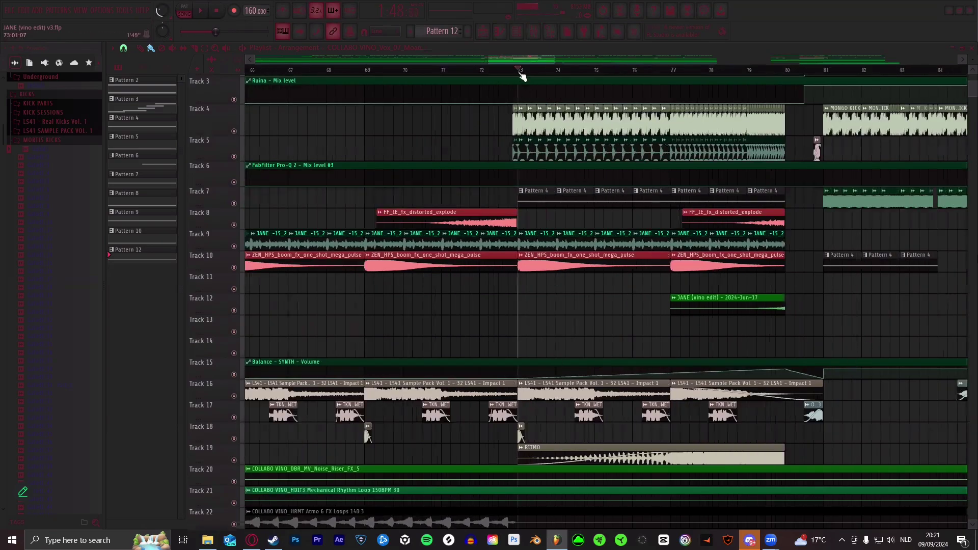
left_click_drag(518, 77, 582, 282)
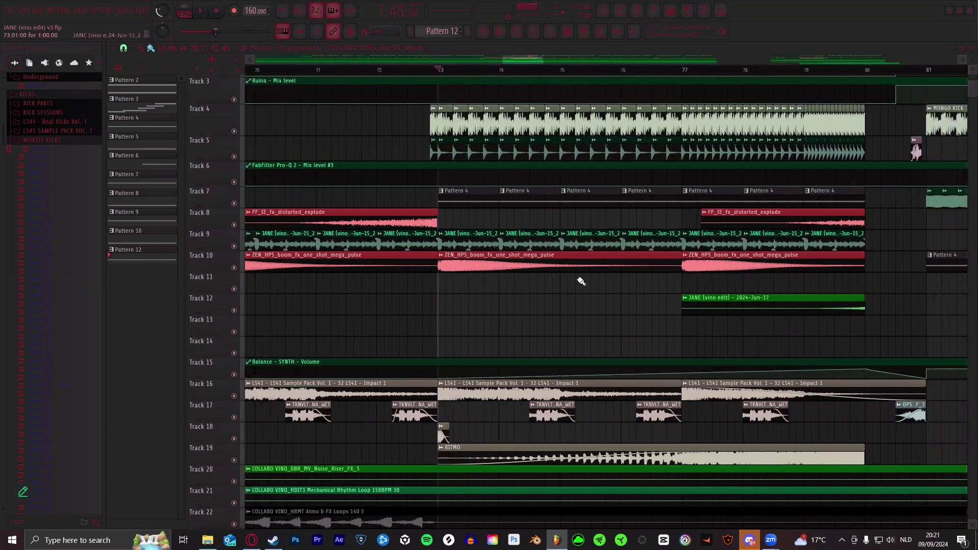
- Play the build-up from bar 73 into the drop at bar 81, muting Track 4 and Track 5 during playback
left_click(209, 15)
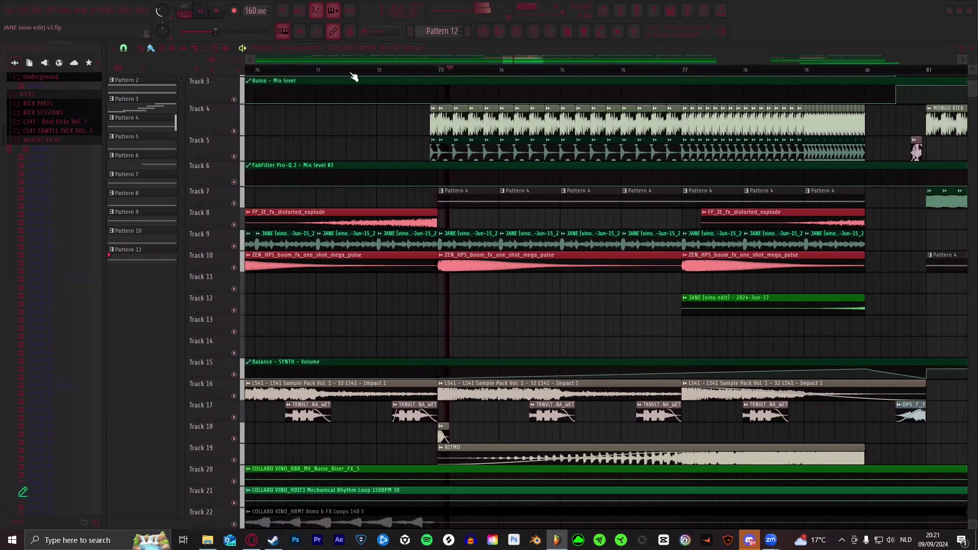
left_click_drag(522, 62, 526, 13)
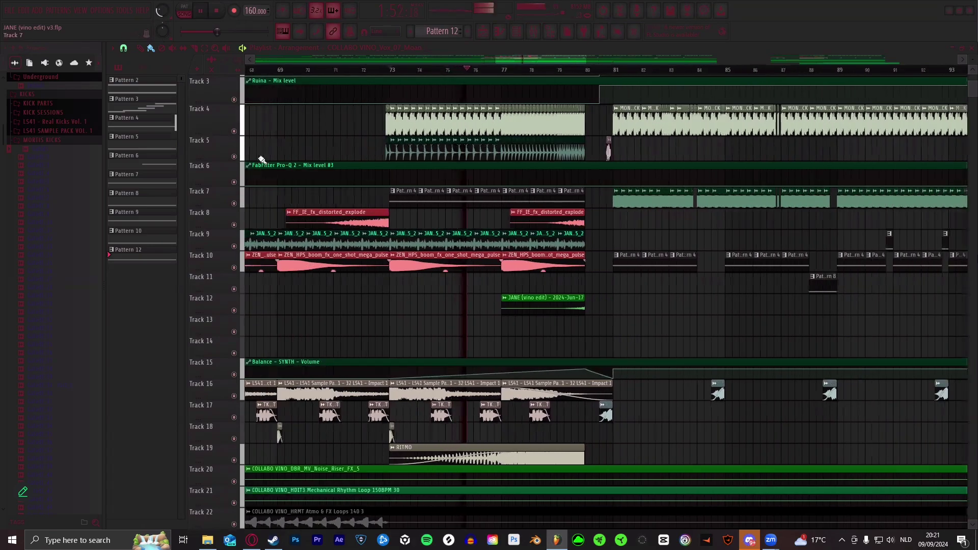
left_click(234, 131)
left_click(234, 157)
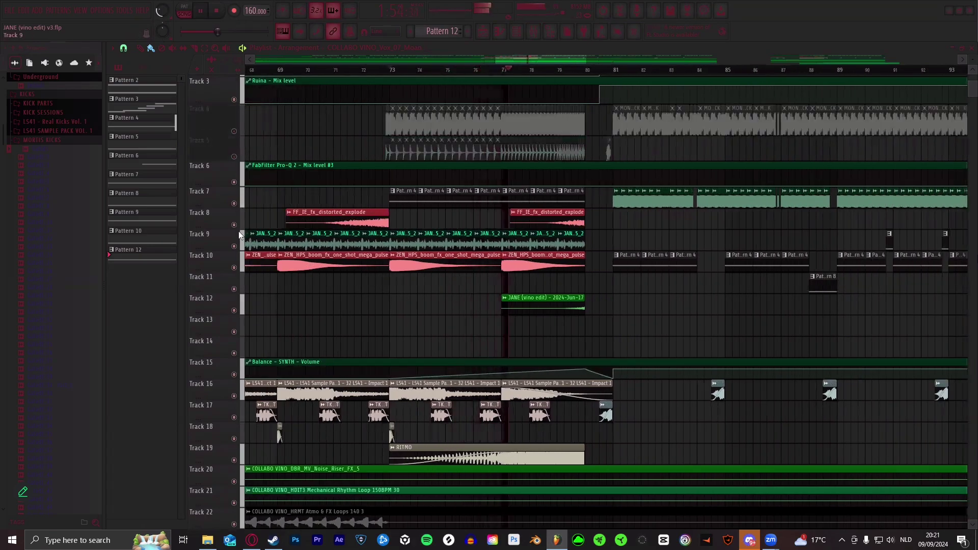
left_click(218, 11)
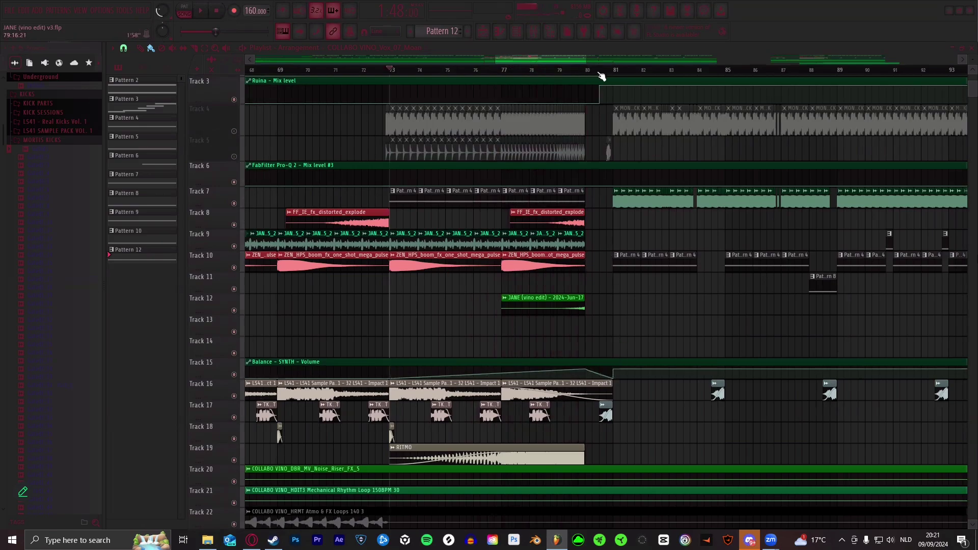
key("Page_Up")
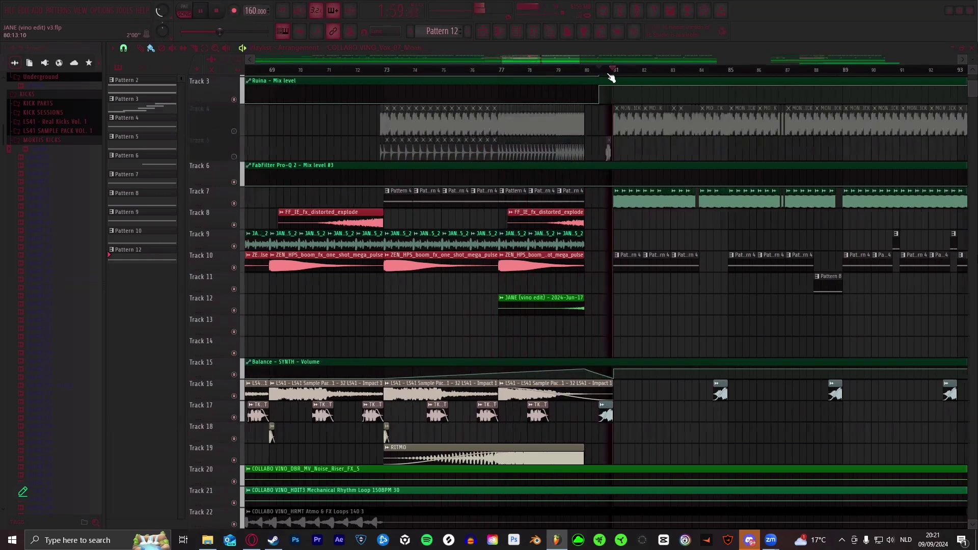
left_click(219, 11)
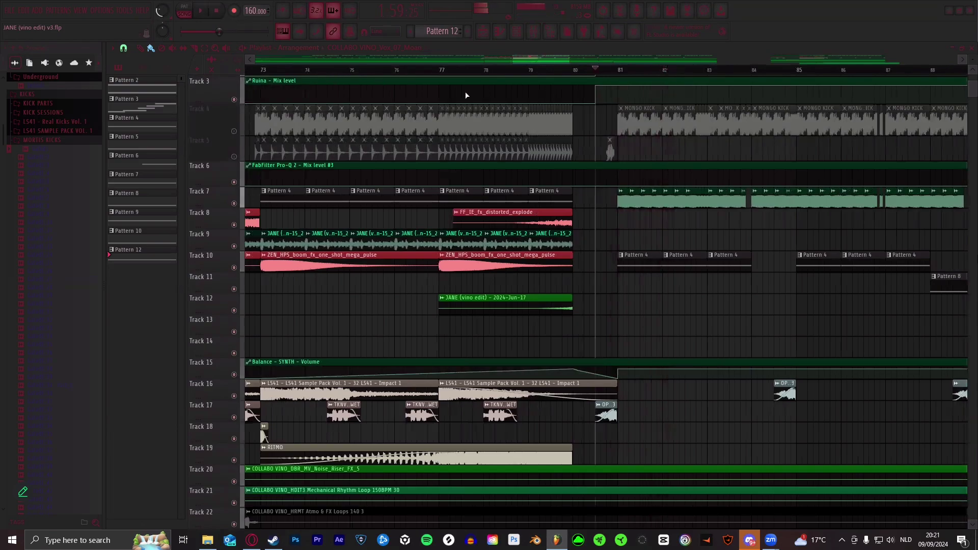
- Examine the lower playlist tracks, including the COLLABO VINO stems on Tracks 20 to 35, around the build-up and drop
key("Page_Down")
key("Page_Down")
key("Page_Down")
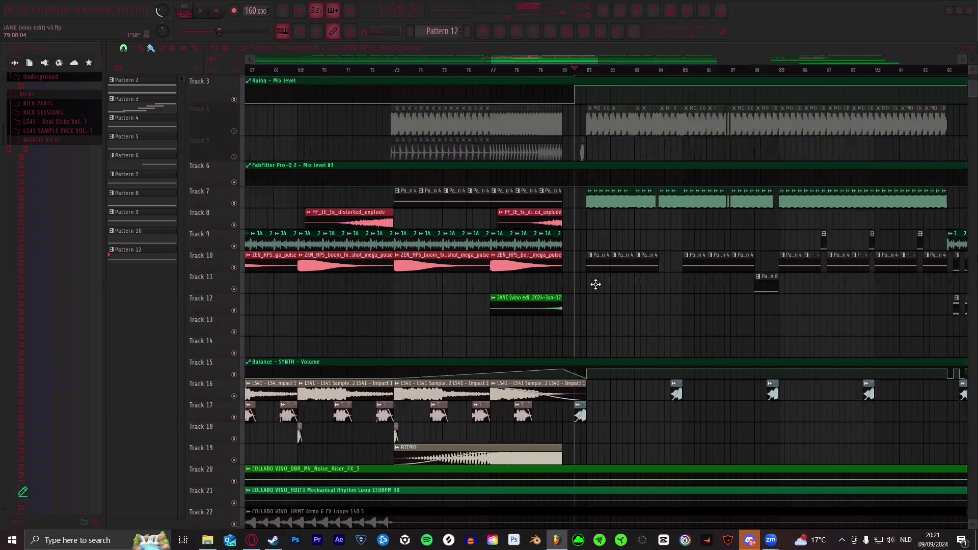
scroll(508, 127, "down", 2)
scroll(508, 127, "down", 3)
key("Page_Down")
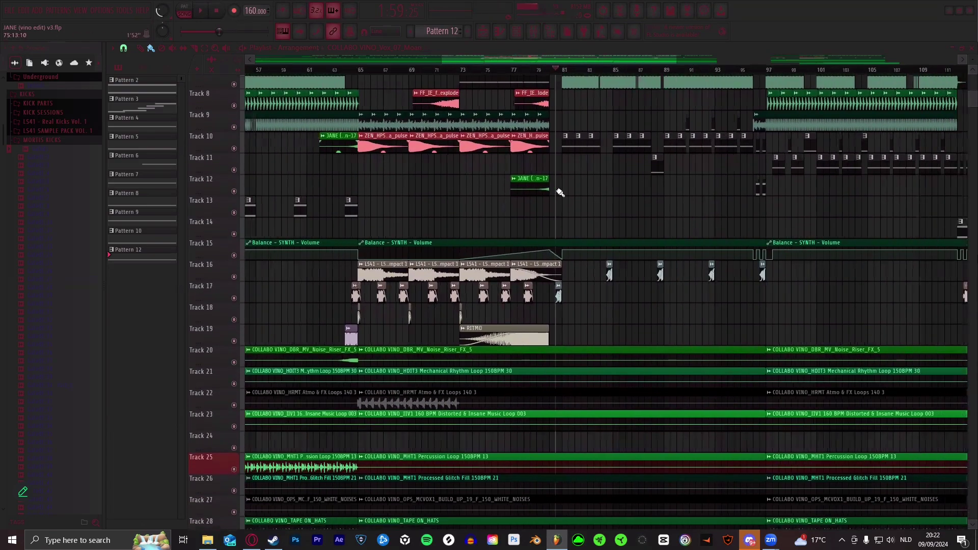
key("Page_Down")
key("Page_Down")
scroll(554, 175, "down", 4)
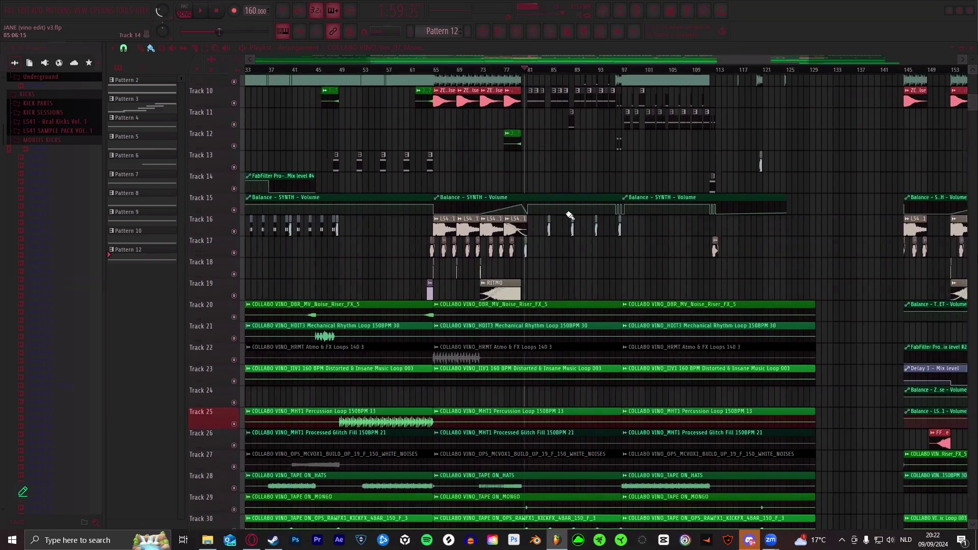
scroll(571, 213, "down", 2)
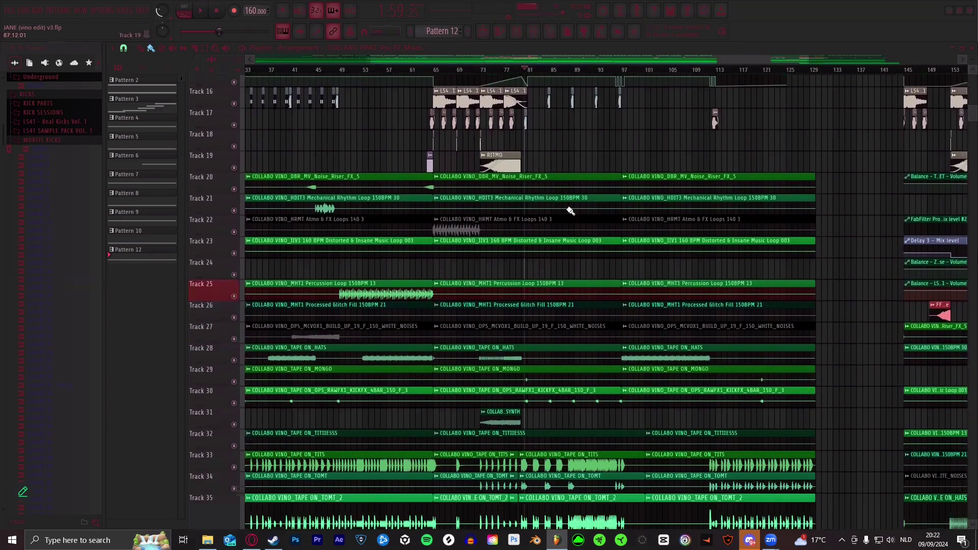
scroll(571, 212, "up", 3)
scroll(571, 210, "up", 5)
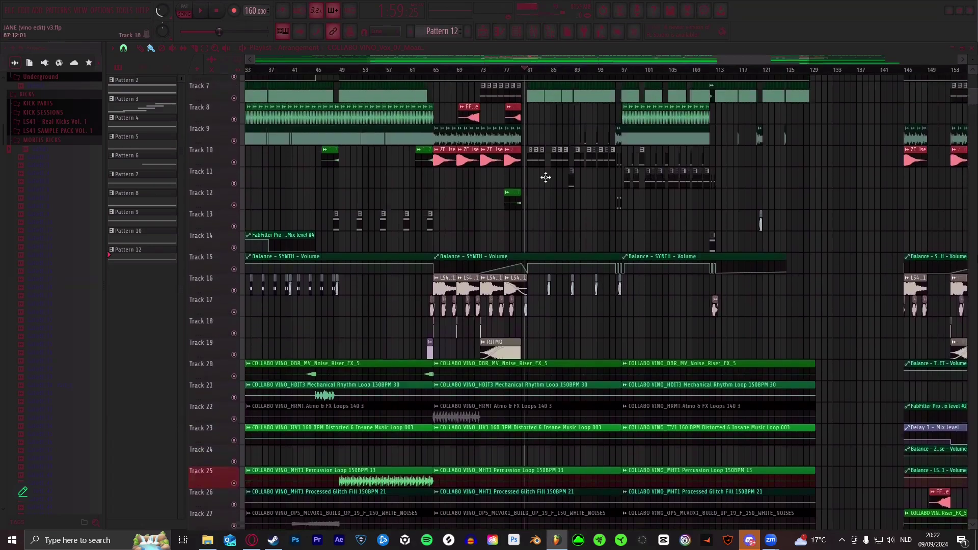
scroll(543, 78, "up", 1)
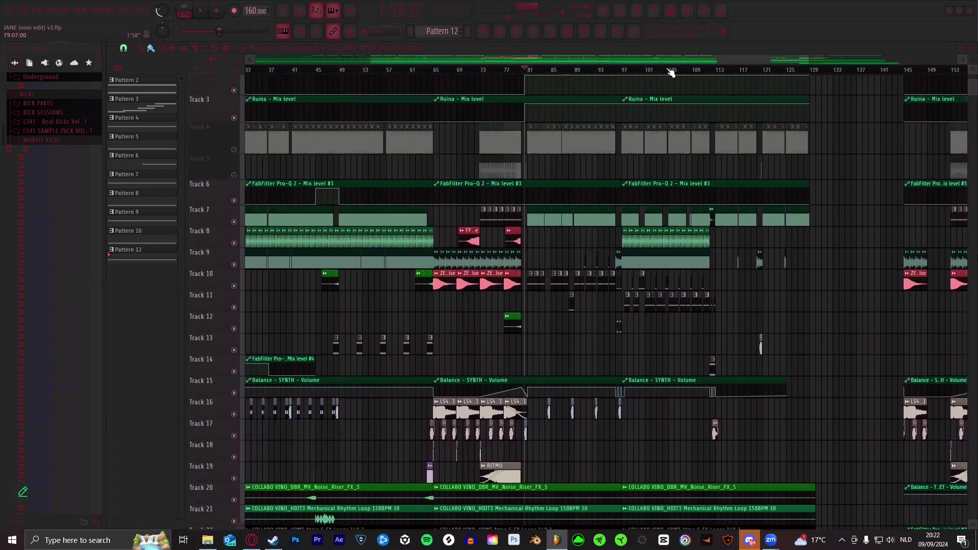
- Examine the overall arrangement from bar 17 to the repeated build-up and drop after bar 145
left_click_drag(671, 73, 664, 72)
scroll(668, 74, "up", 3)
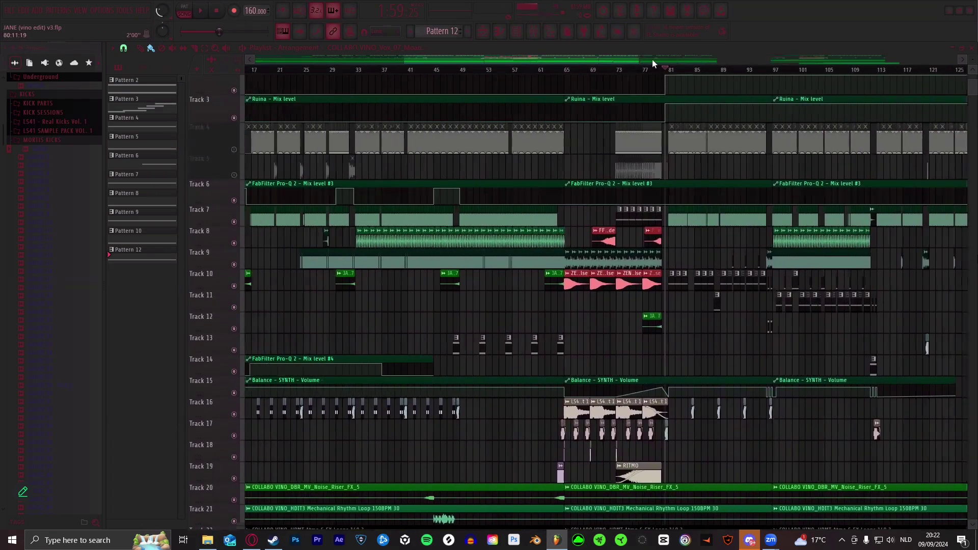
scroll(655, 62, "up", 4)
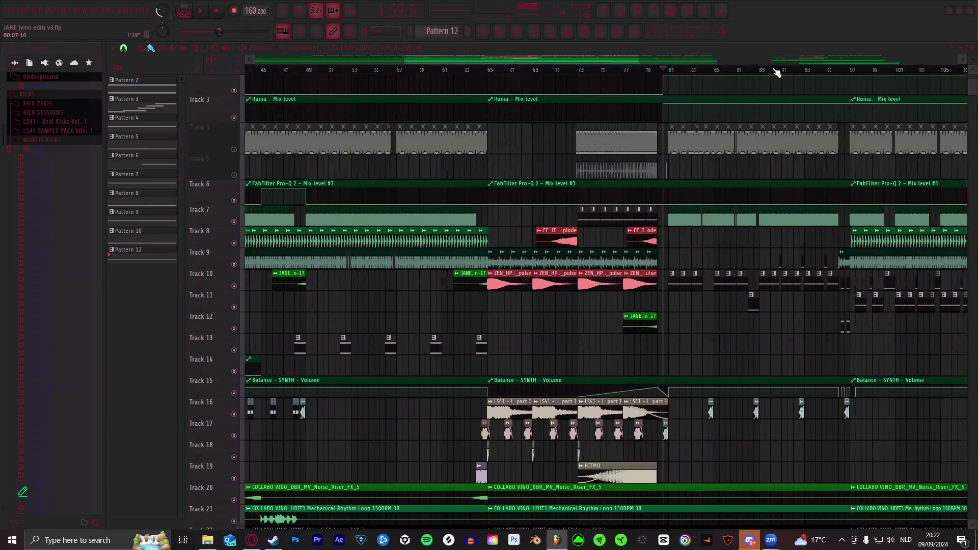
left_click_drag(777, 73, 558, 75)
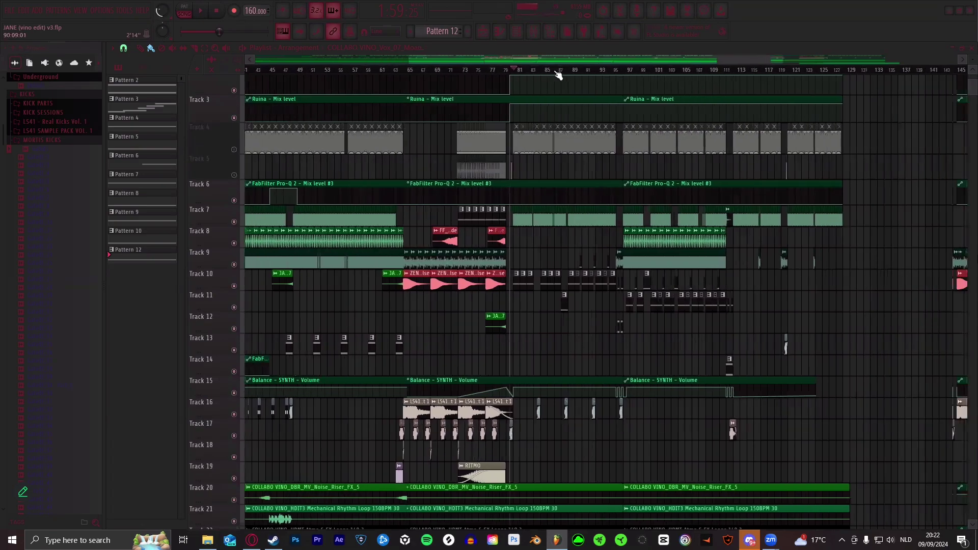
scroll(555, 72, "right", 8)
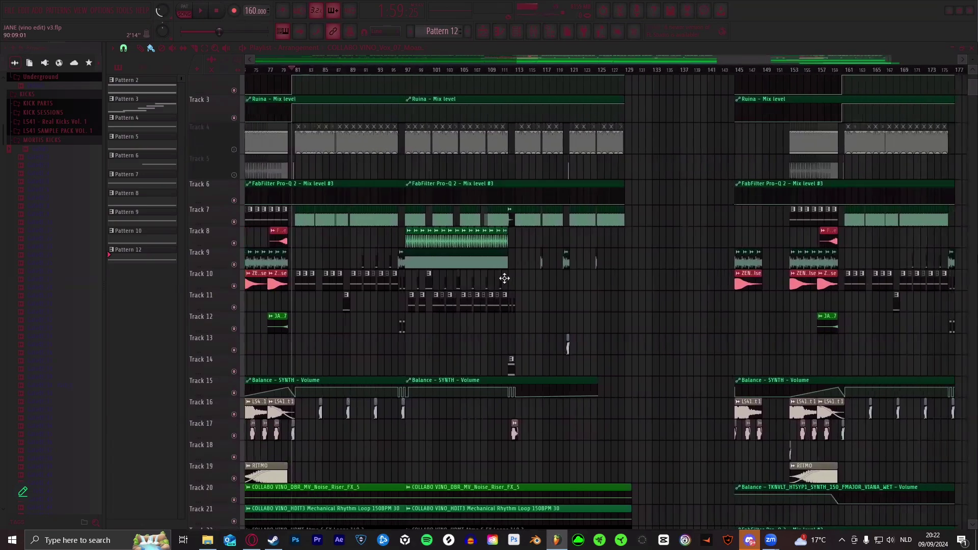
scroll(494, 245, "left", 8)
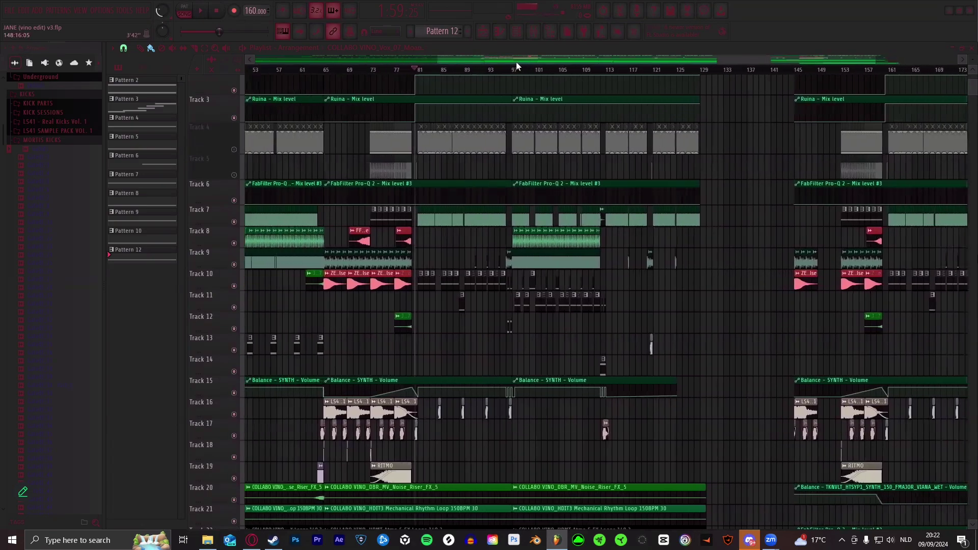
scroll(515, 65, "left", 4)
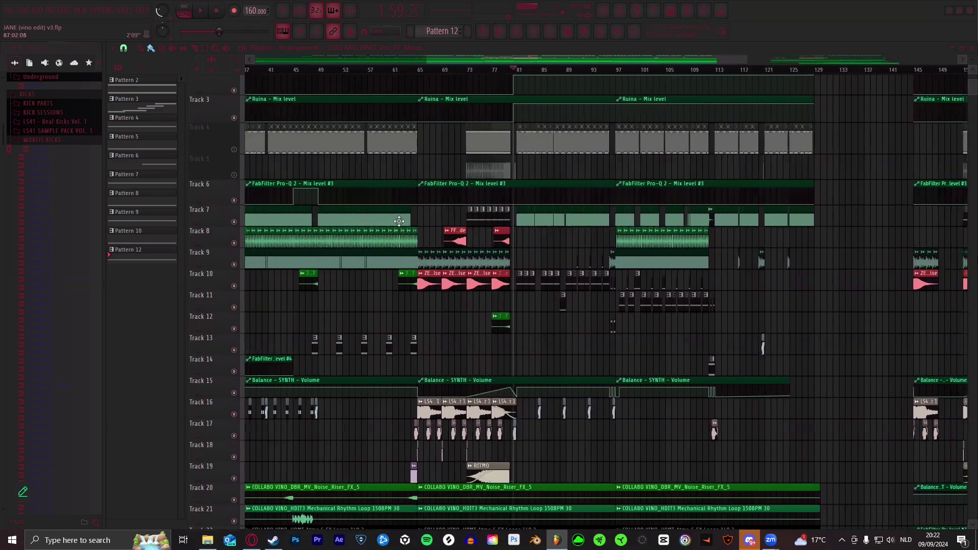
- Examine the transition from the bar 73 build-up into the bar 81 drop across Tracks 4 to 19
scroll(399, 220, "up", 6)
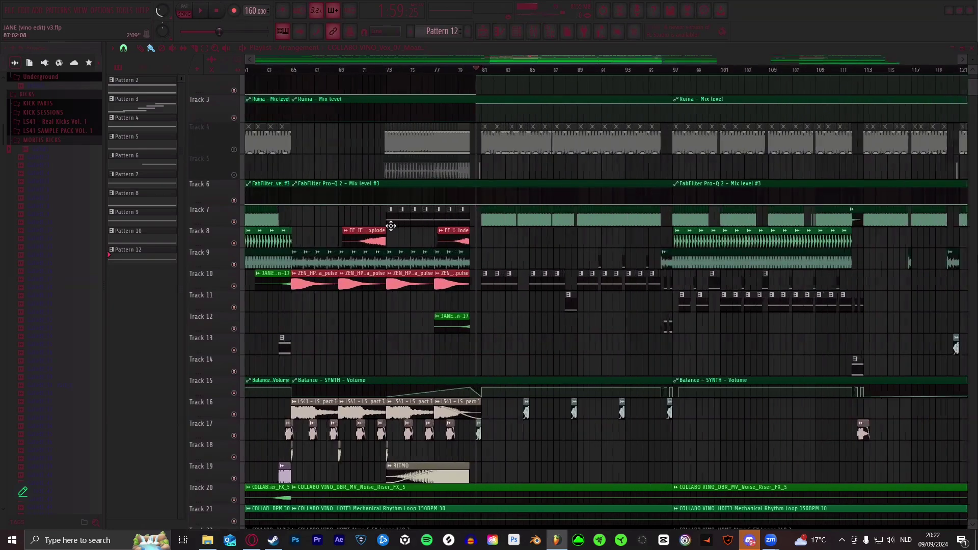
scroll(391, 226, "up", 8)
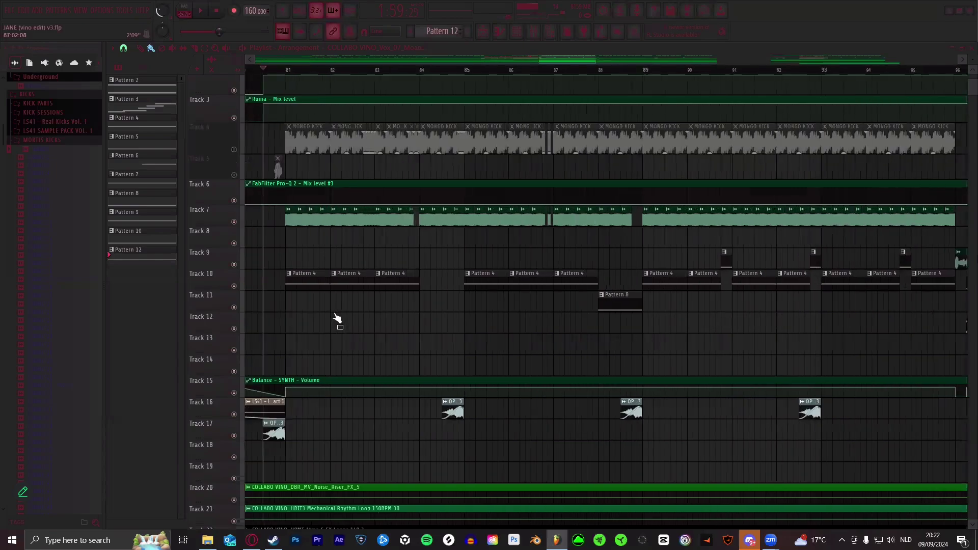
scroll(470, 169, "down", 2)
scroll(499, 119, "down", 3)
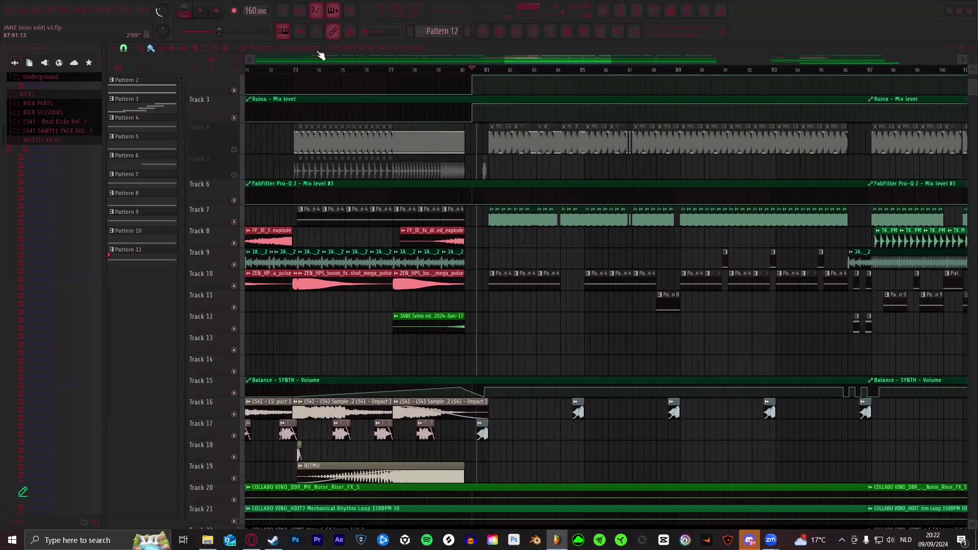
scroll(468, 69, "up", 3)
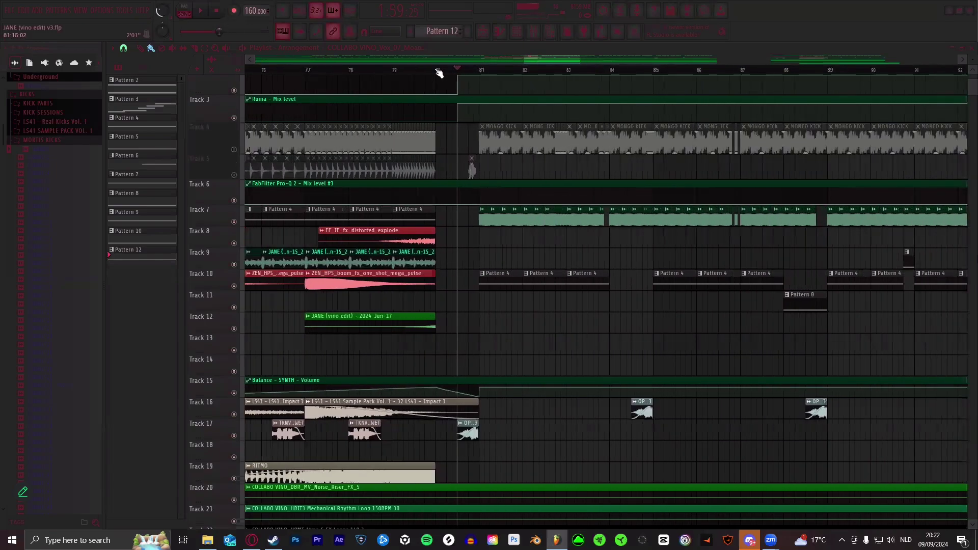
scroll(432, 76, "down", 1)
scroll(432, 76, "left", 5)
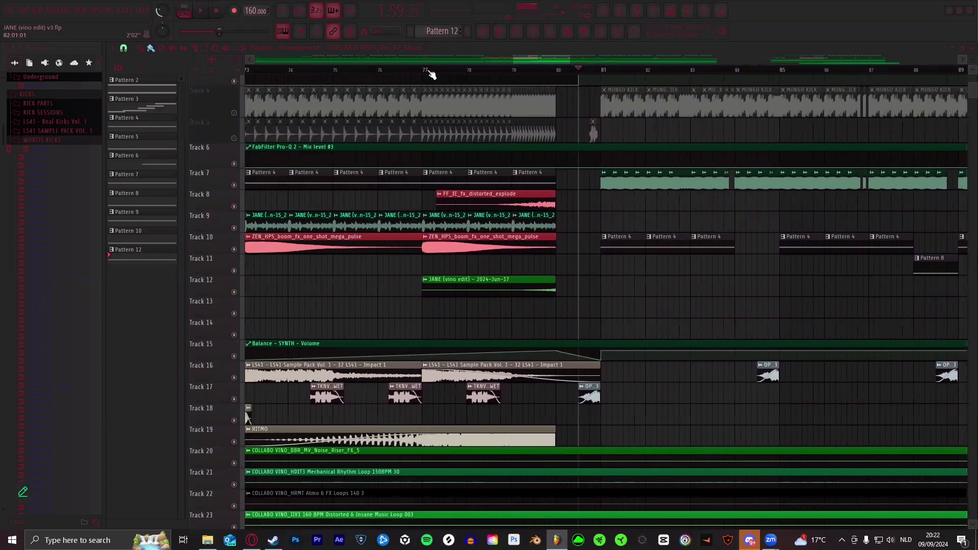
scroll(474, 64, "left", 1)
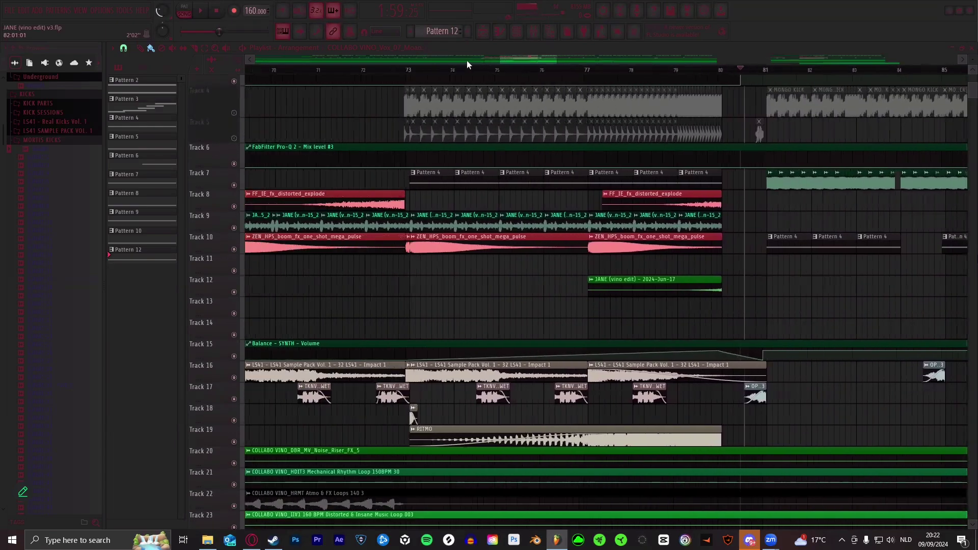
scroll(448, 69, "left", 2)
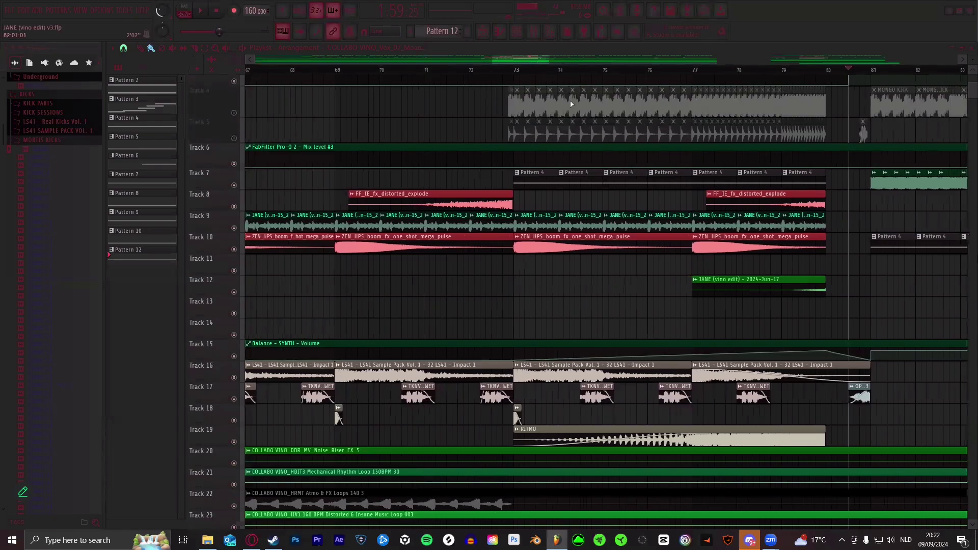
- Inspect the JANE (vino edit) audio clip on Track 9 and place the playhead at bar 69
double_click(498, 217)
key("Escape")
scroll(554, 76, "up", 2)
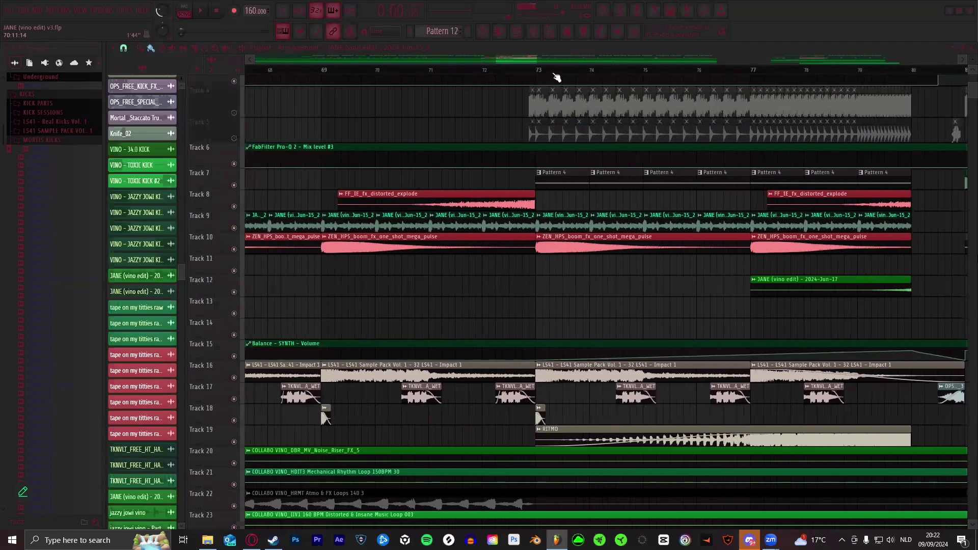
scroll(556, 77, "up", 2)
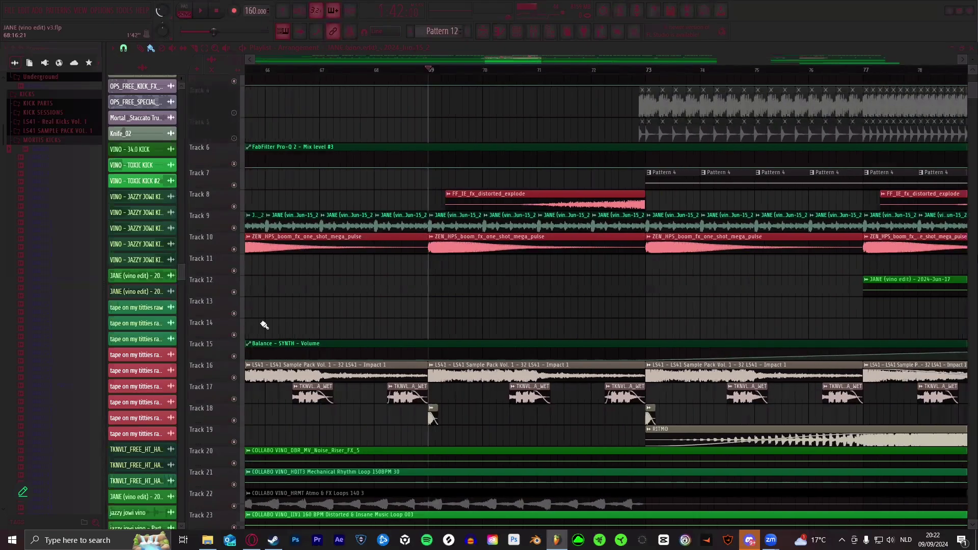
- Place the playhead at bar 65 and examine how the break and build-up are layered between bars 65 and 81
scroll(412, 343, "down", 2)
scroll(403, 265, "down", 4)
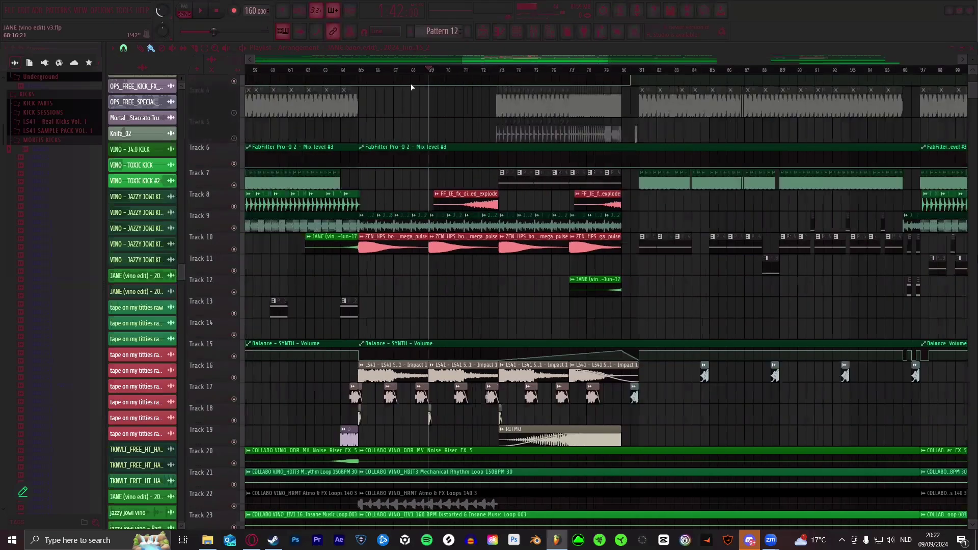
scroll(465, 75, "down", 2)
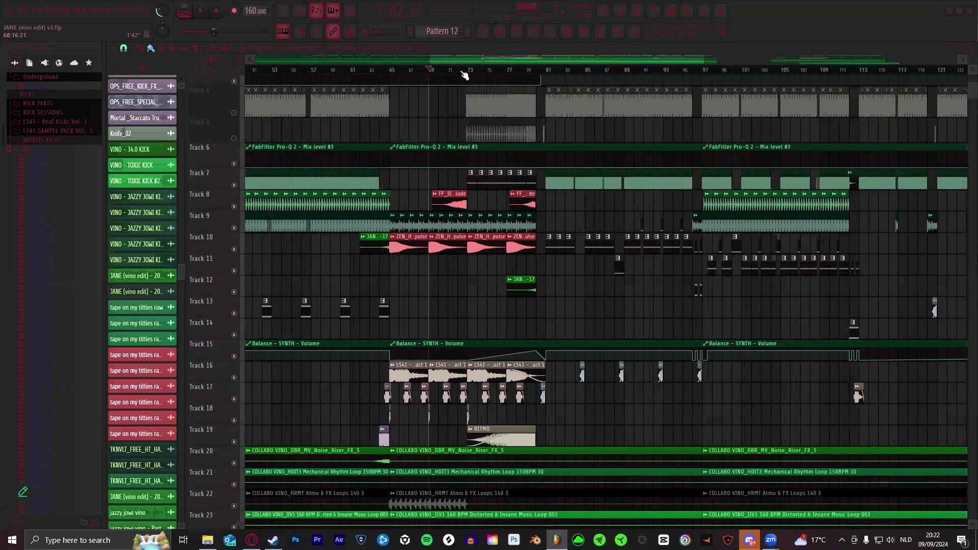
scroll(464, 75, "up", 1)
scroll(464, 75, "up", 2)
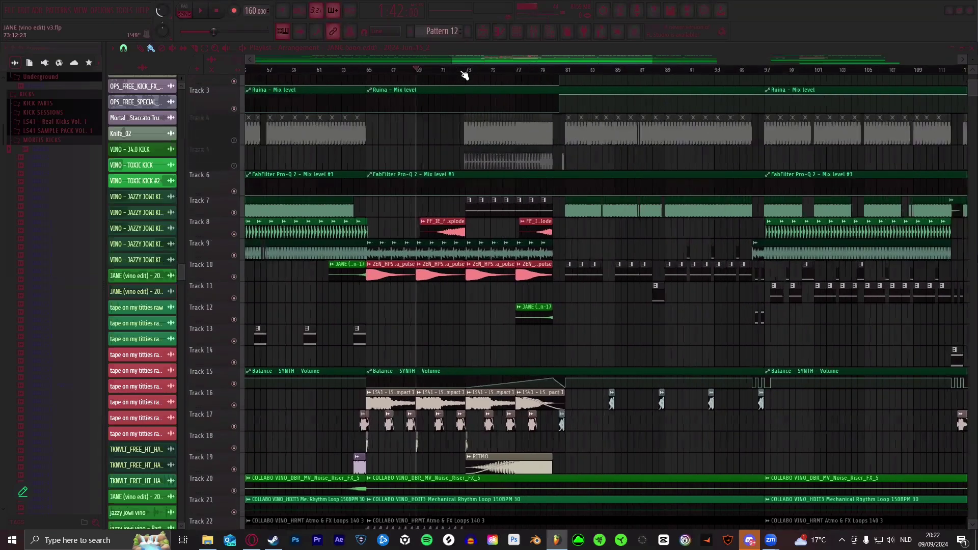
scroll(464, 75, "left", 1)
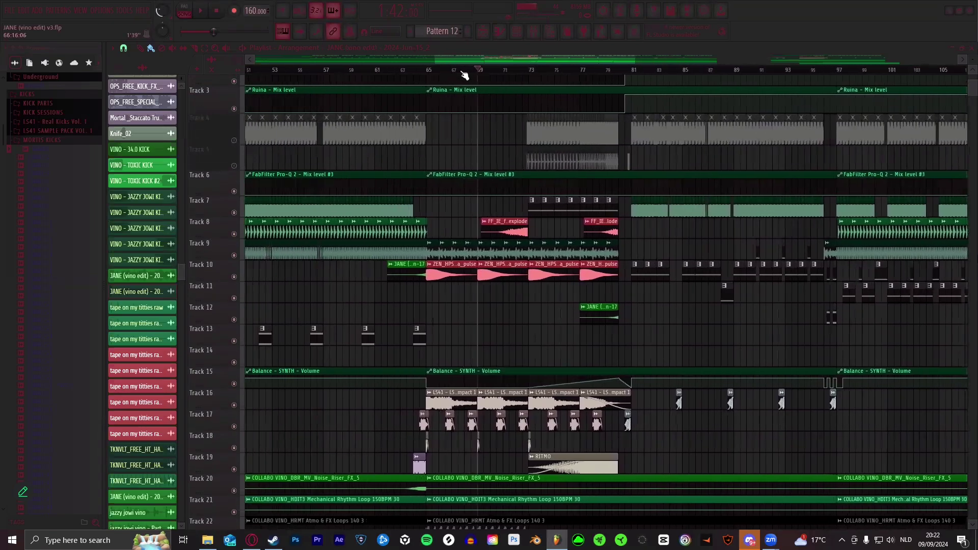
scroll(465, 75, "up", 2)
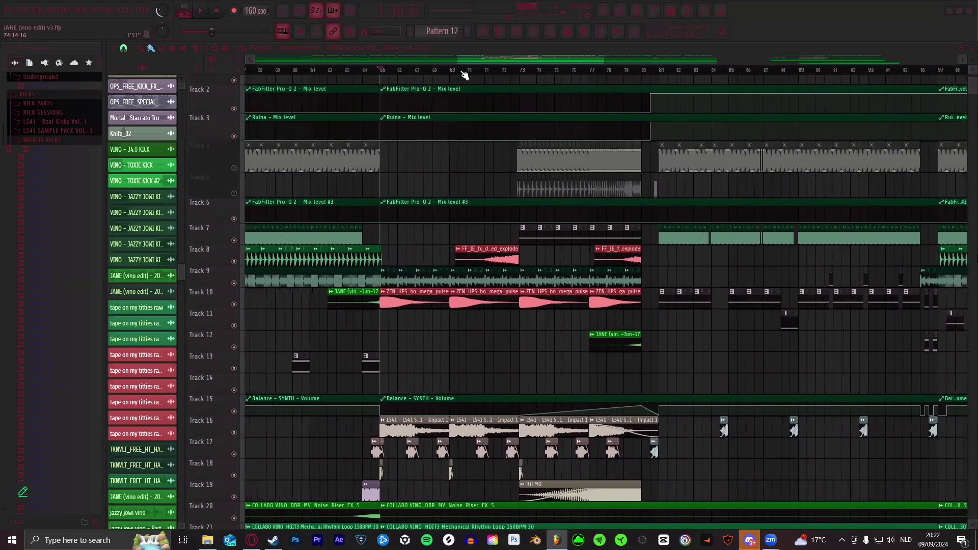
scroll(417, 345, "up", 3)
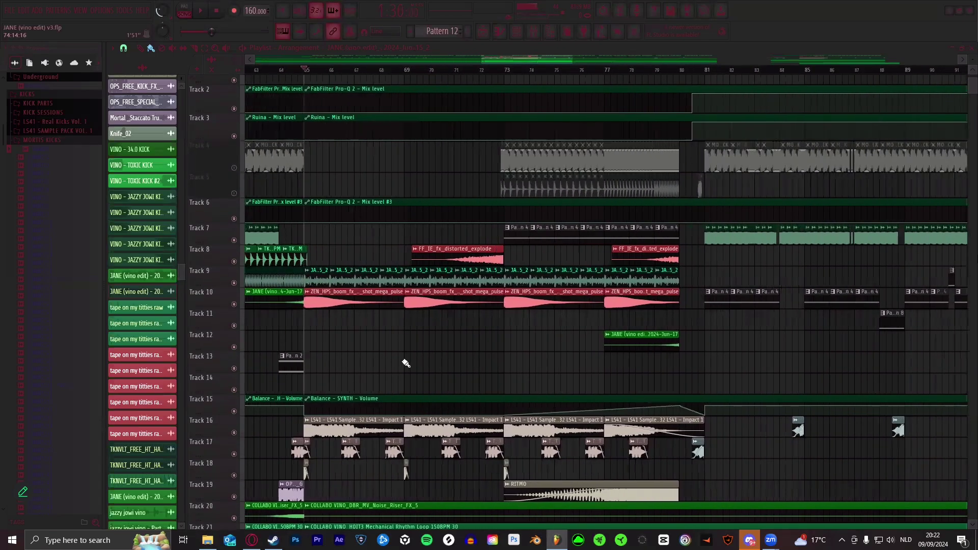
scroll(333, 322, "down", 5)
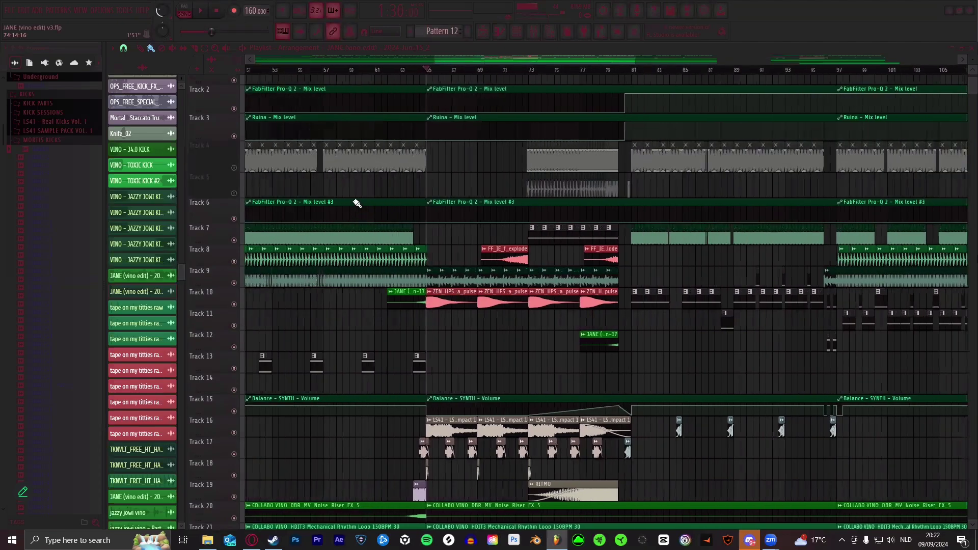
scroll(405, 201, "down", 4)
scroll(502, 105, "down", 1)
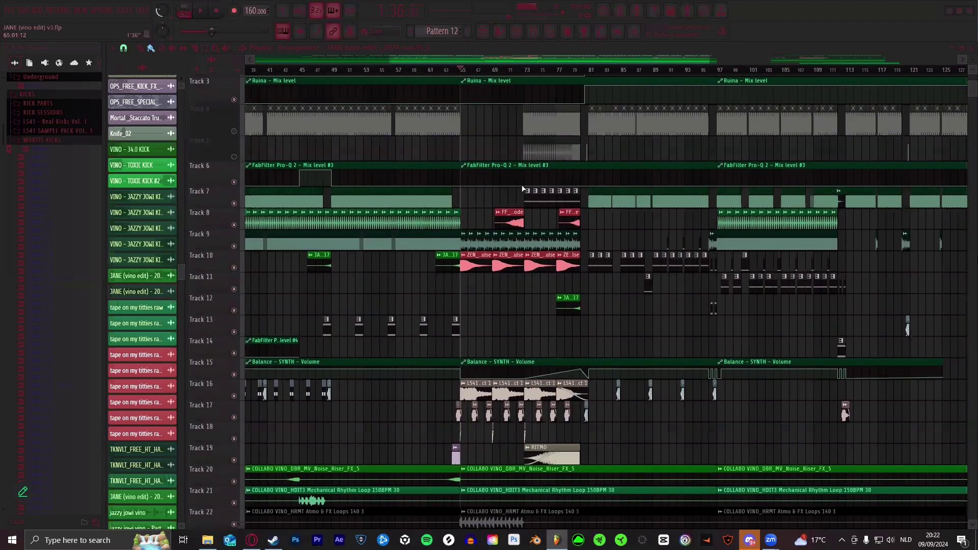
- Examine the break and build-up layers on Tracks 6 to 31 between bars 65 and 81
scroll(523, 189, "down", 3)
scroll(614, 197, "down", 6)
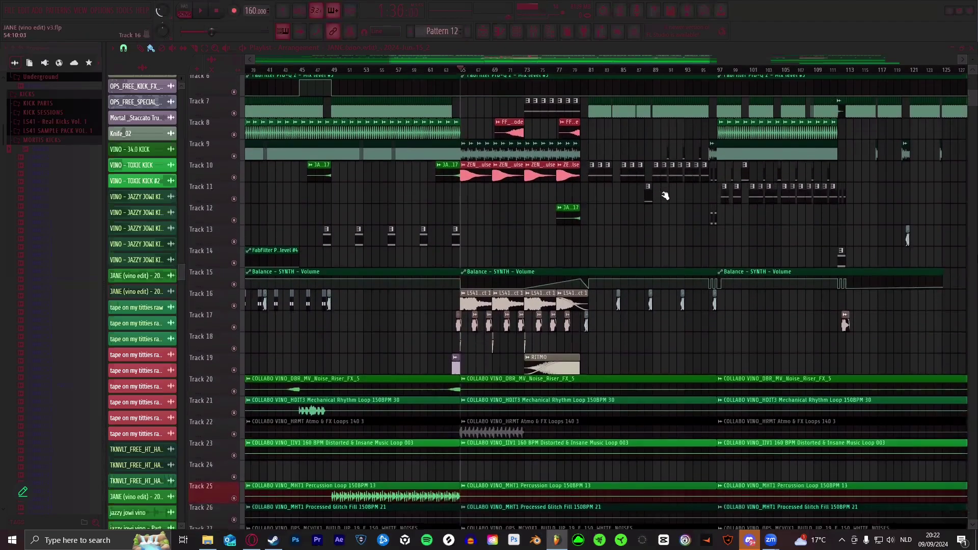
scroll(544, 191, "up", 2)
scroll(568, 191, "up", 1)
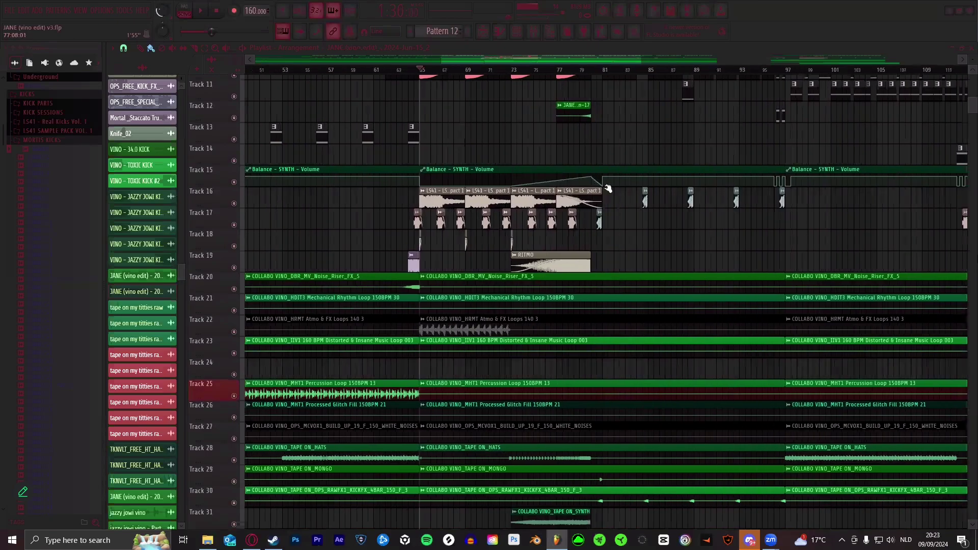
scroll(568, 188, "up", 10)
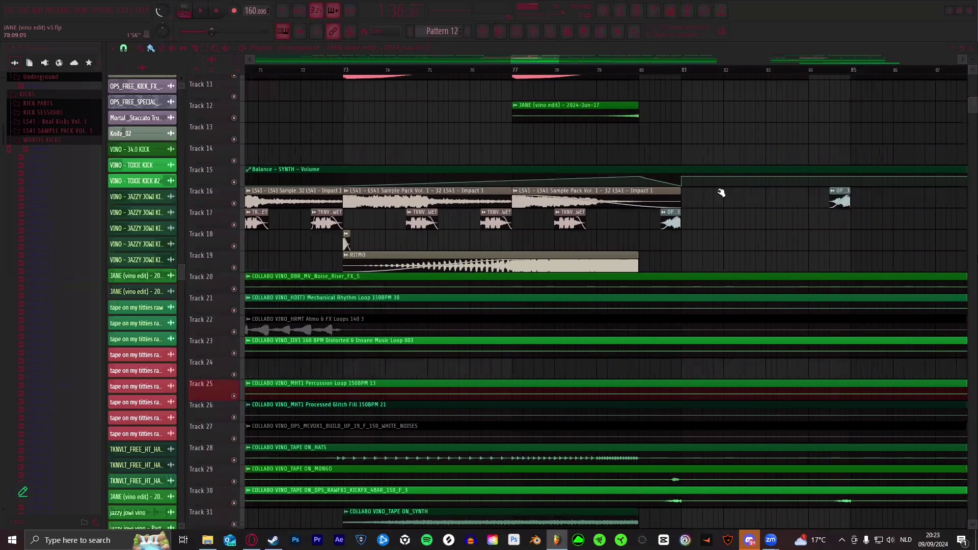
scroll(360, 190, "down", 3)
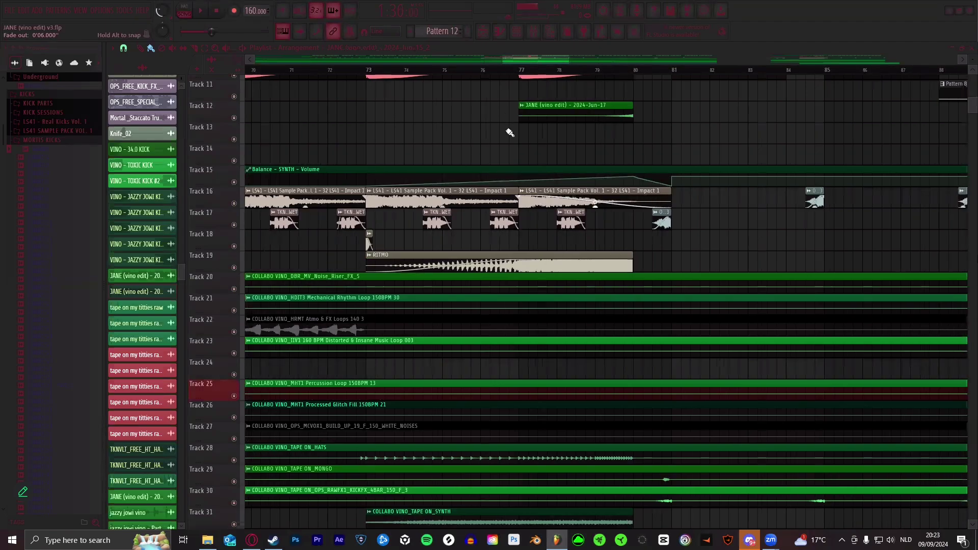
scroll(494, 81, "down", 5)
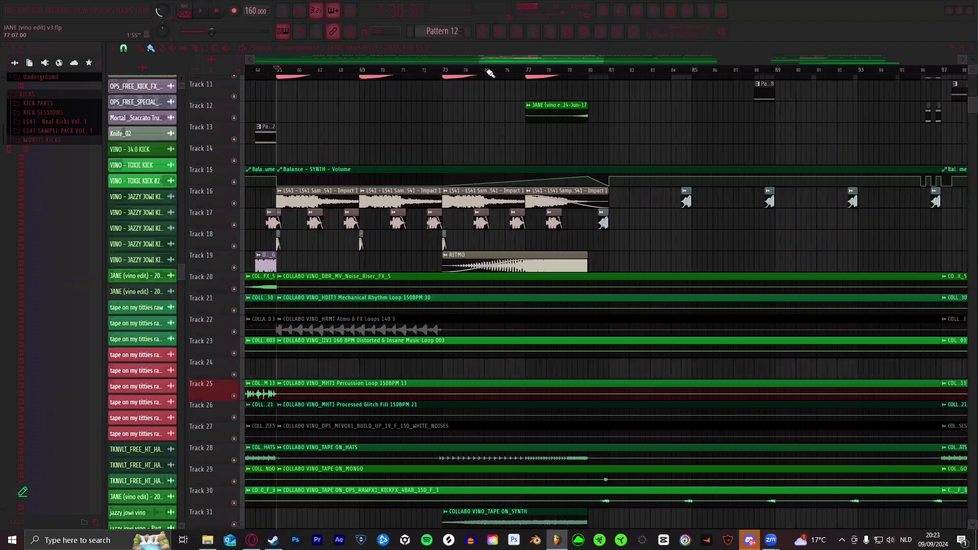
scroll(487, 223, "down", 3)
scroll(492, 77, "up", 5)
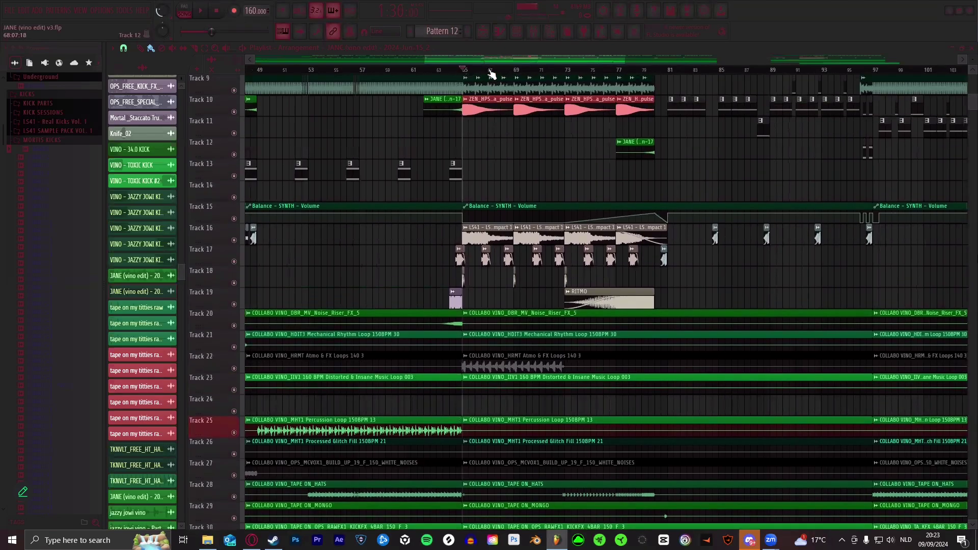
scroll(737, 168, "up", 3)
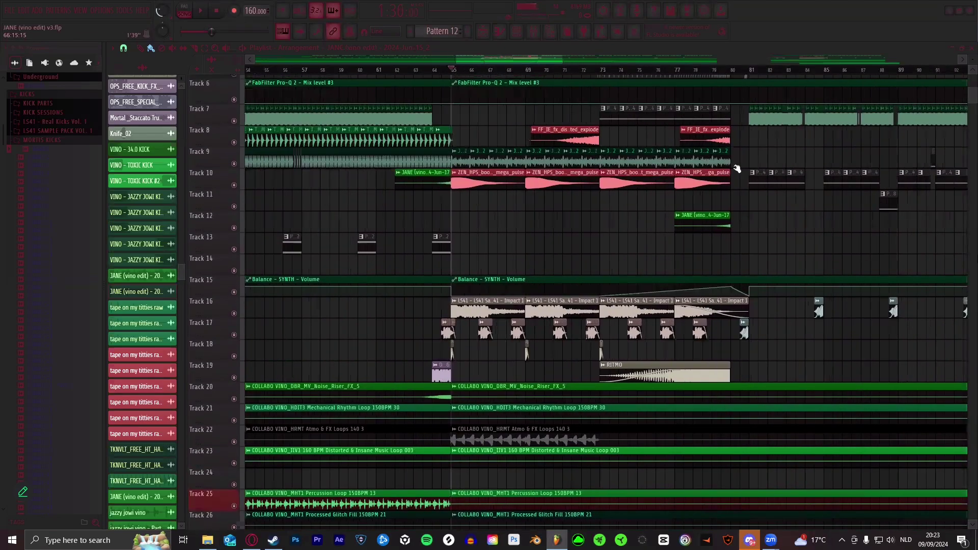
- Examine the COLLABO audio stems and automation clips across the full arrangement down to Track 45
scroll(750, 163, "down", 5)
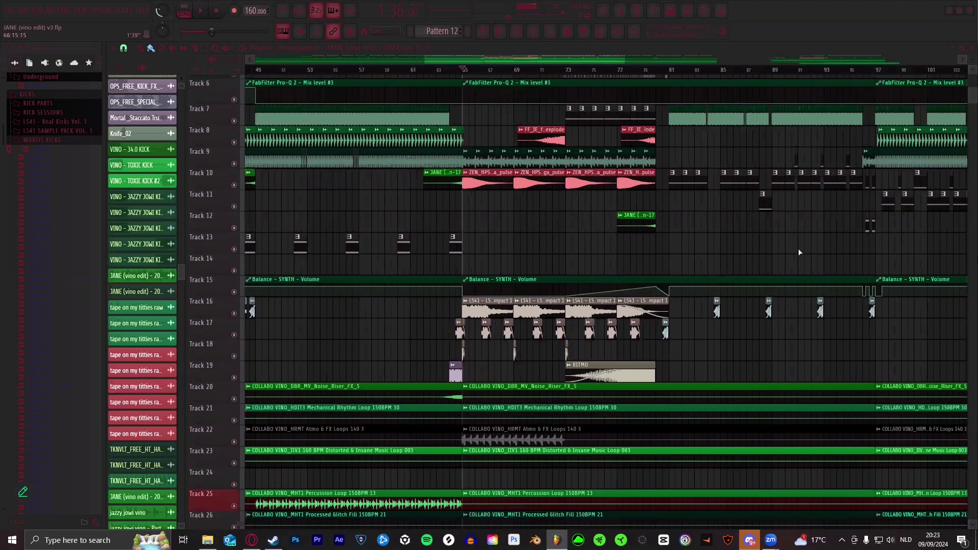
scroll(804, 265, "down", 3)
scroll(800, 267, "down", 2)
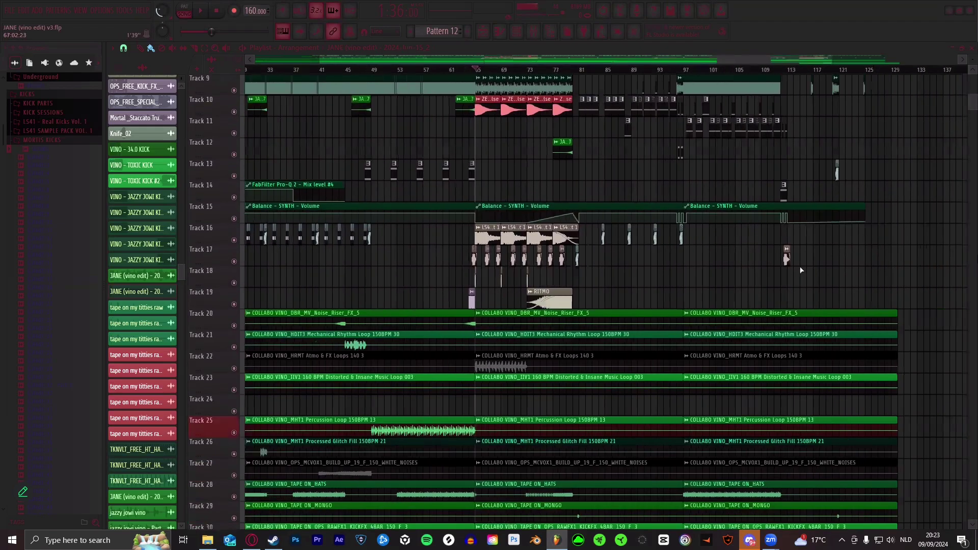
scroll(788, 308, "down", 4)
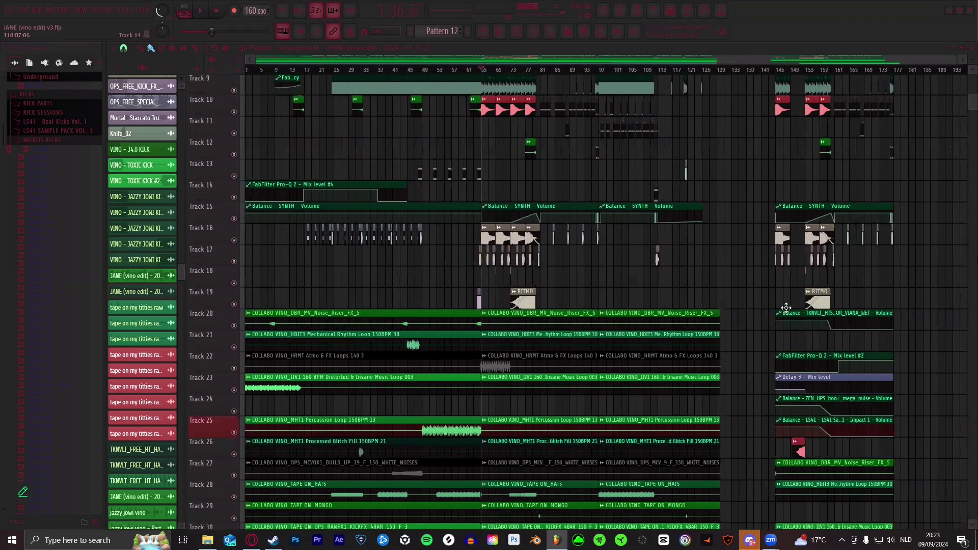
scroll(786, 309, "down", 2)
scroll(786, 309, "down", 4)
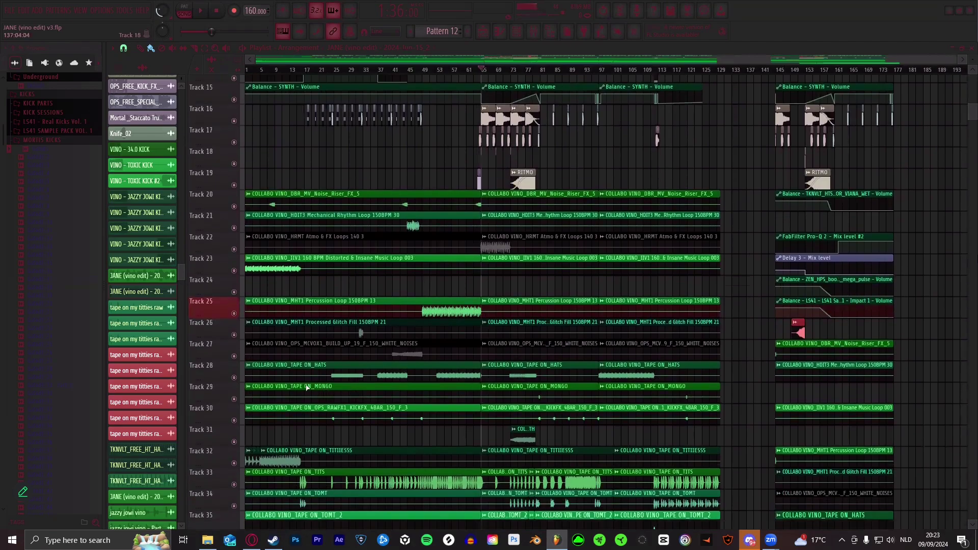
scroll(260, 385, "down", 13)
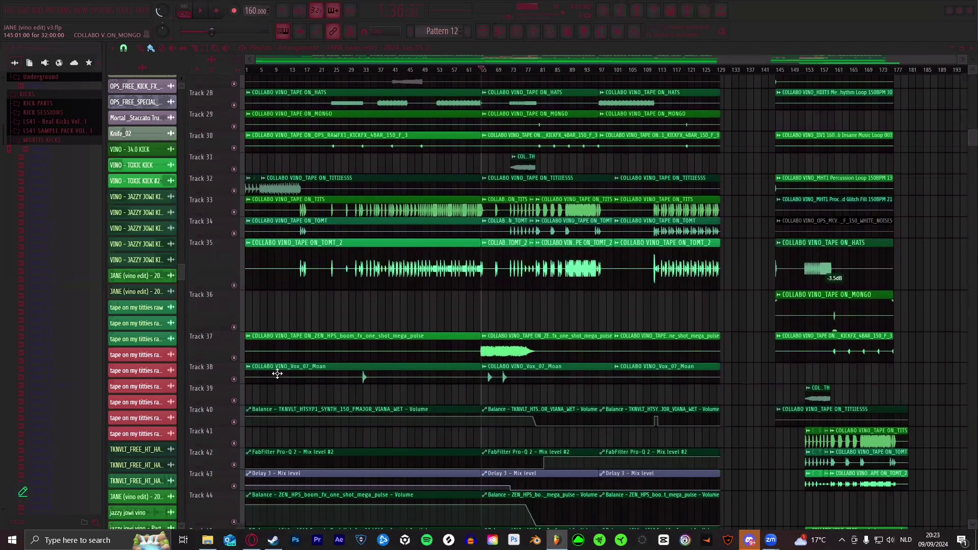
scroll(963, 148, "down", 5)
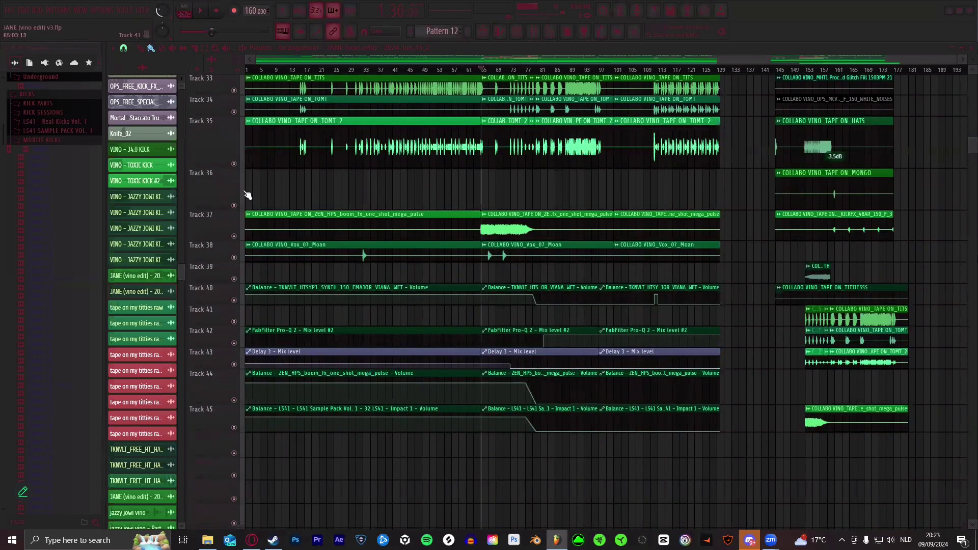
scroll(243, 195, "up", 17)
scroll(512, 75, "up", 19)
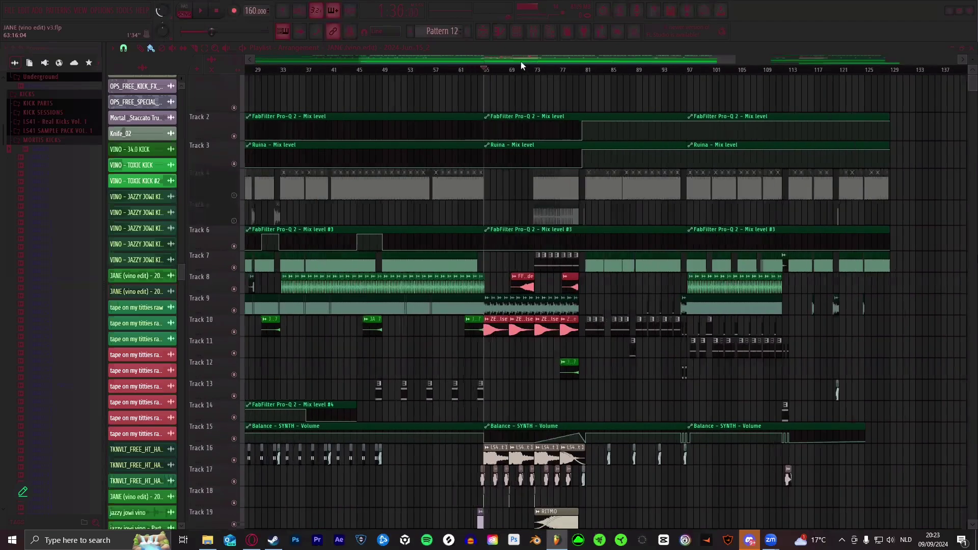
- Unmute the kick layers on Tracks 4 and 5 and place the playhead at bar 73
scroll(537, 64, "up", 4)
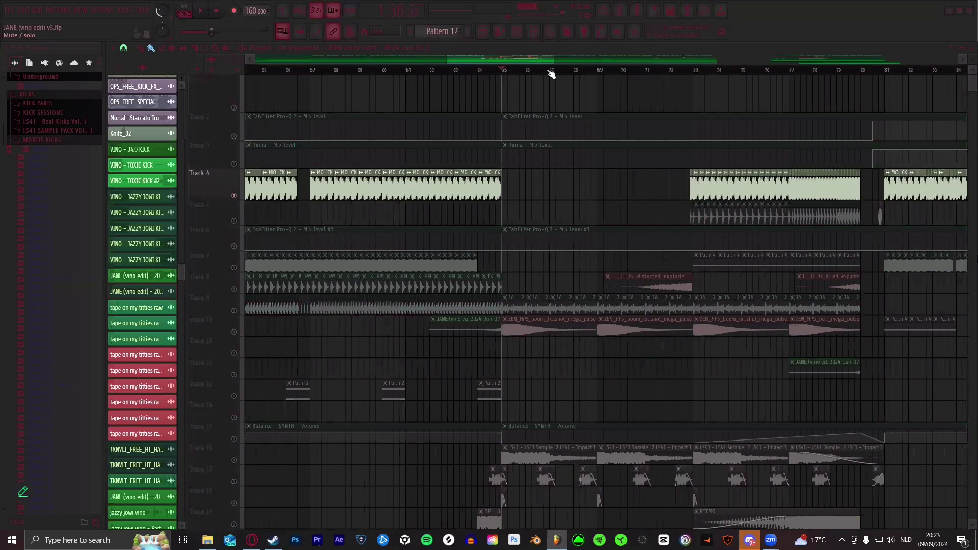
left_click_drag(548, 70, 566, 70)
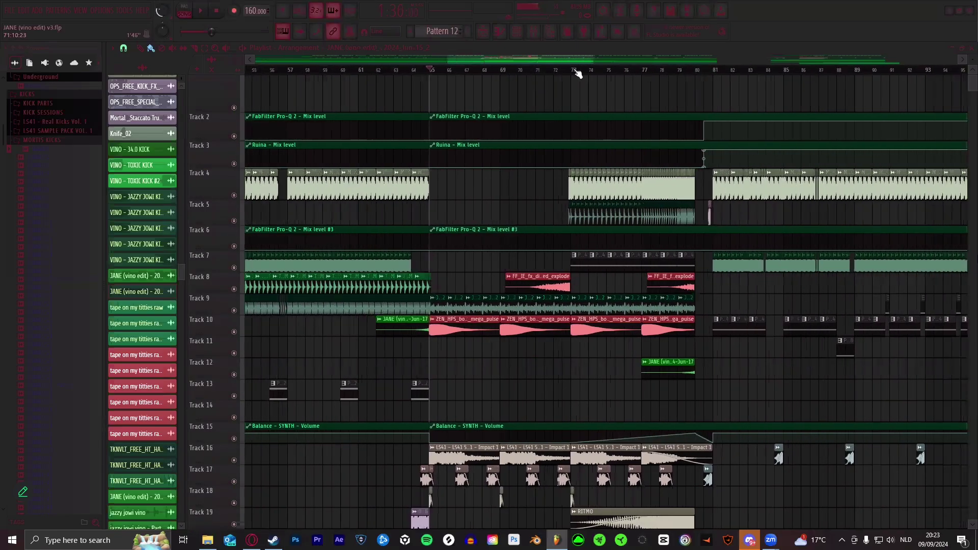
scroll(578, 74, "down", 1)
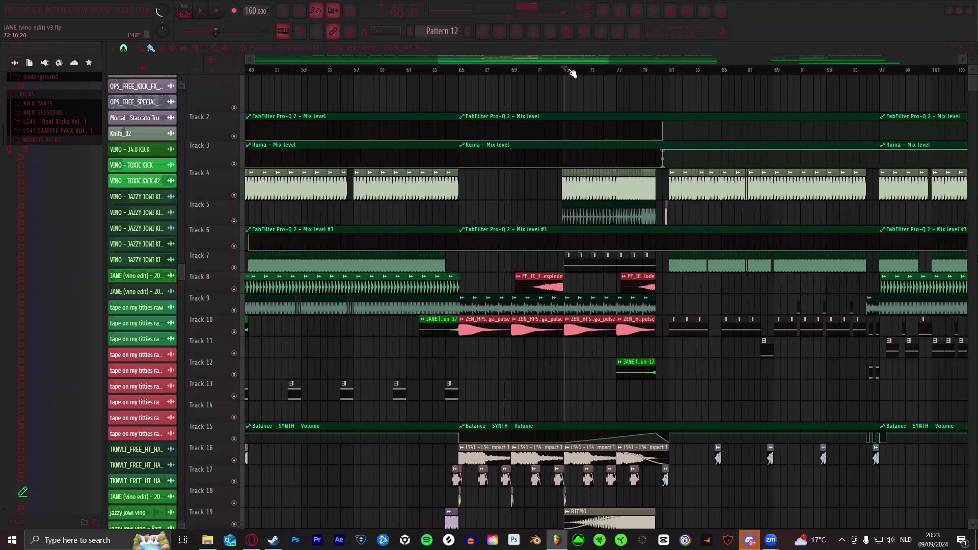
left_click(578, 73)
scroll(586, 72, "up", 2)
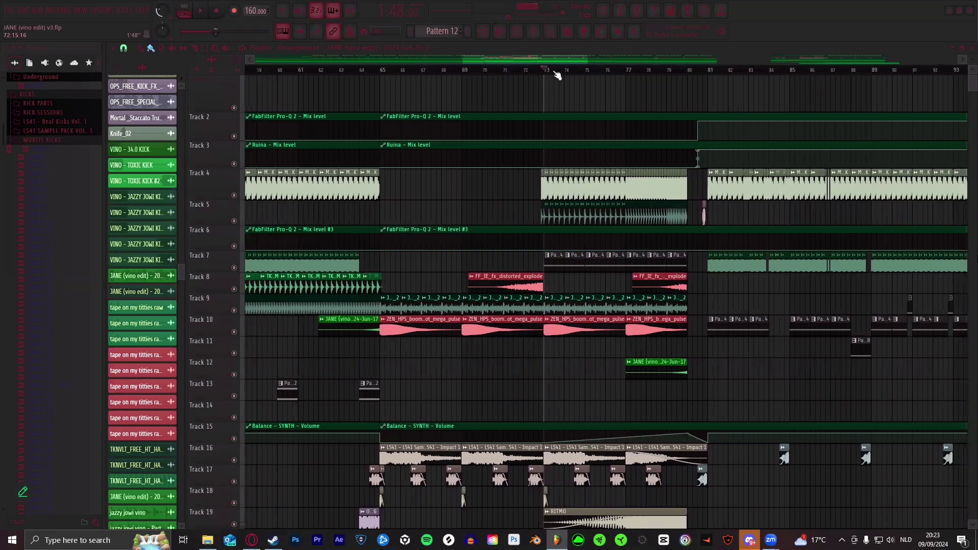
- Examine the build-up from bar 73 into the drop at bar 81 and place the playhead at bar 77
scroll(483, 298, "down", 2)
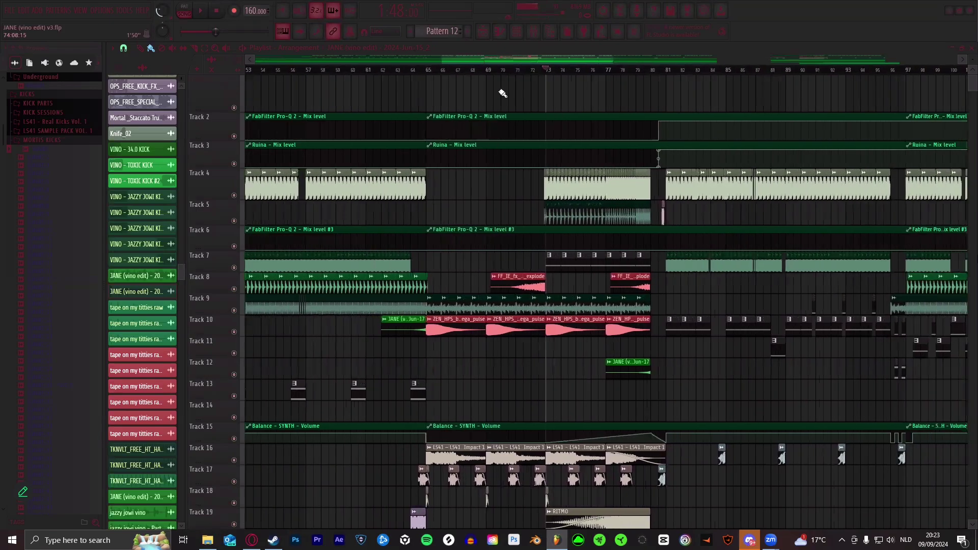
scroll(493, 72, "up", 1)
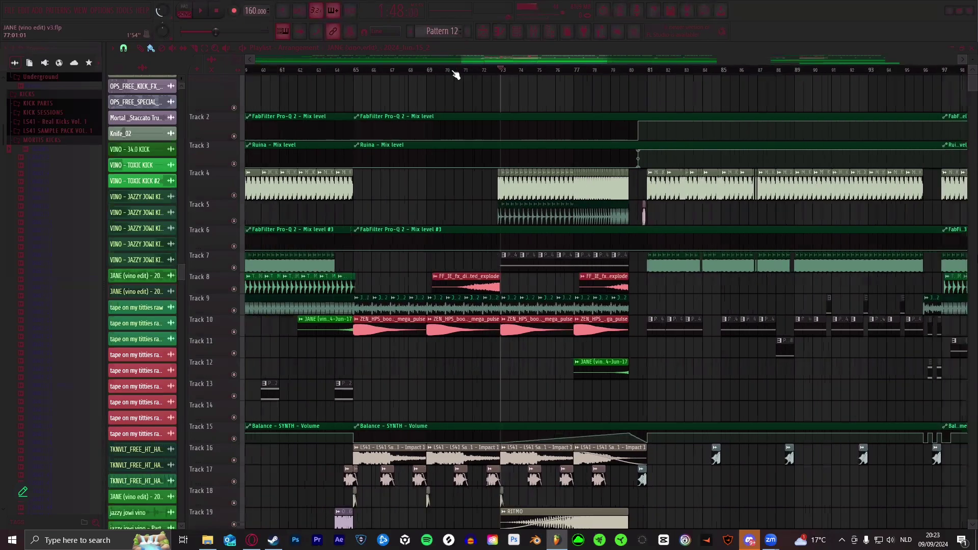
scroll(456, 75, "down", 2)
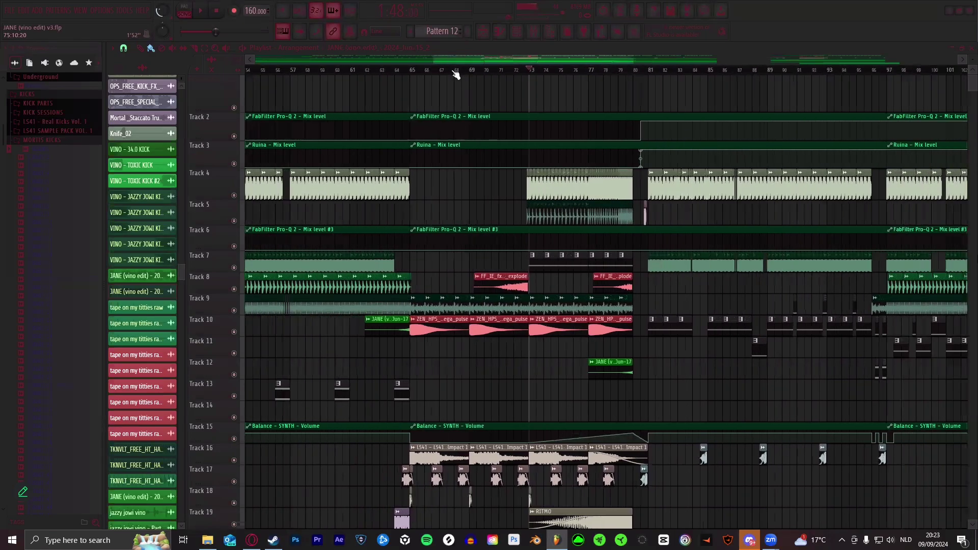
scroll(505, 59, "up", 2)
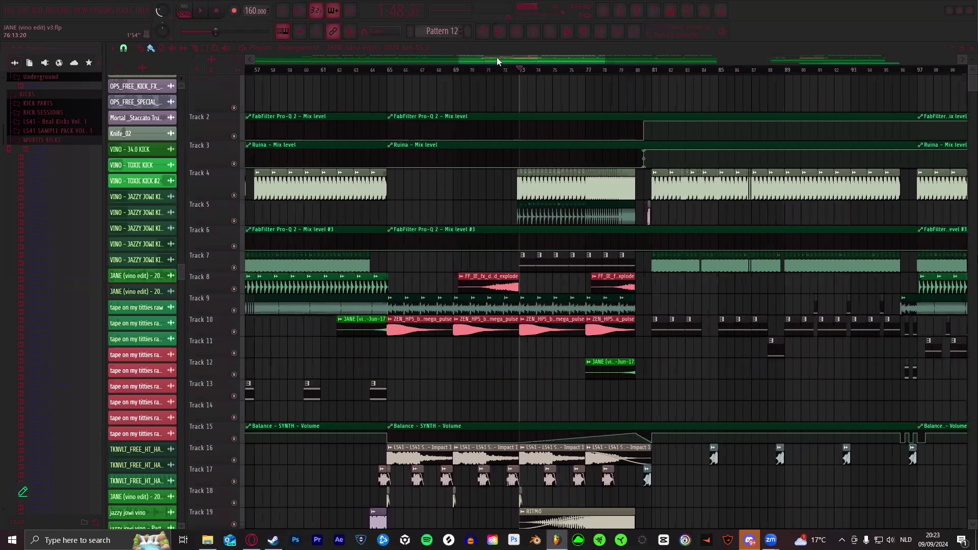
scroll(497, 62, "up", 3)
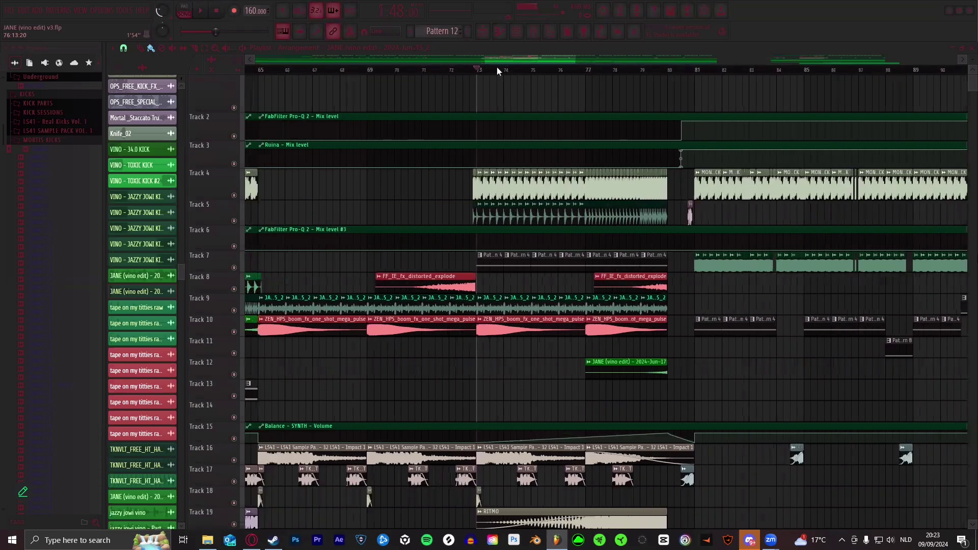
scroll(494, 68, "up", 2)
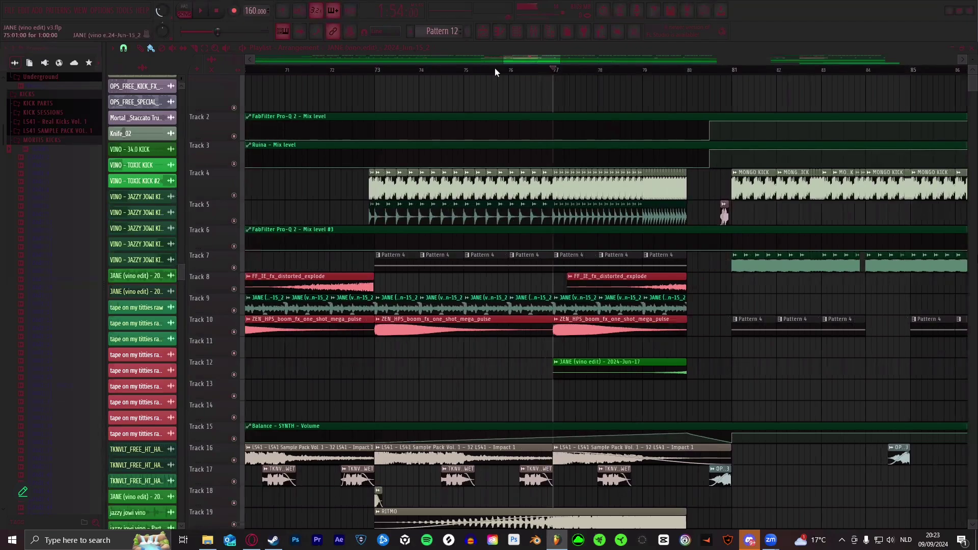
- Inspect the kick spacing on Tracks 4 and 5 between bars 73 and 80, and place the playhead at bar 75
scroll(494, 68, "up", 3)
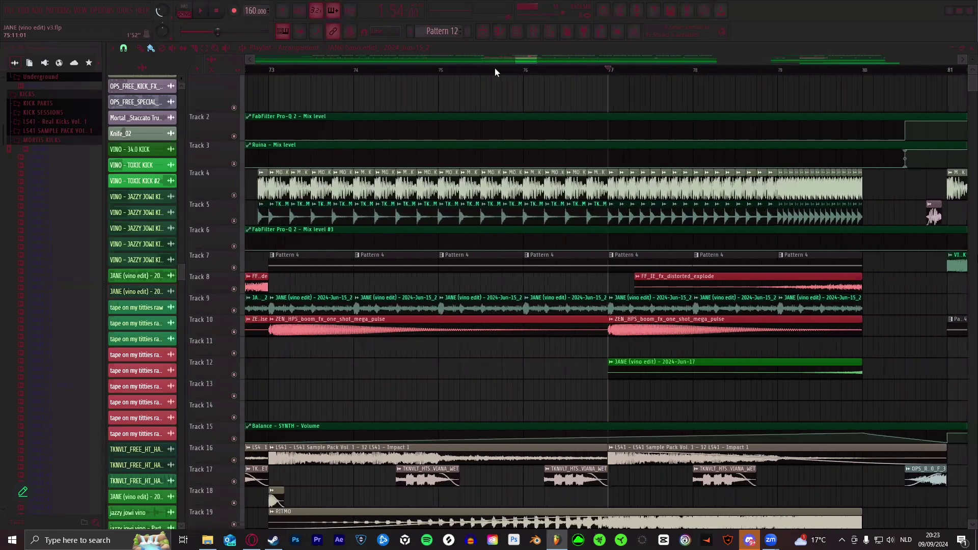
scroll(494, 68, "up", 2)
scroll(495, 68, "down", 3)
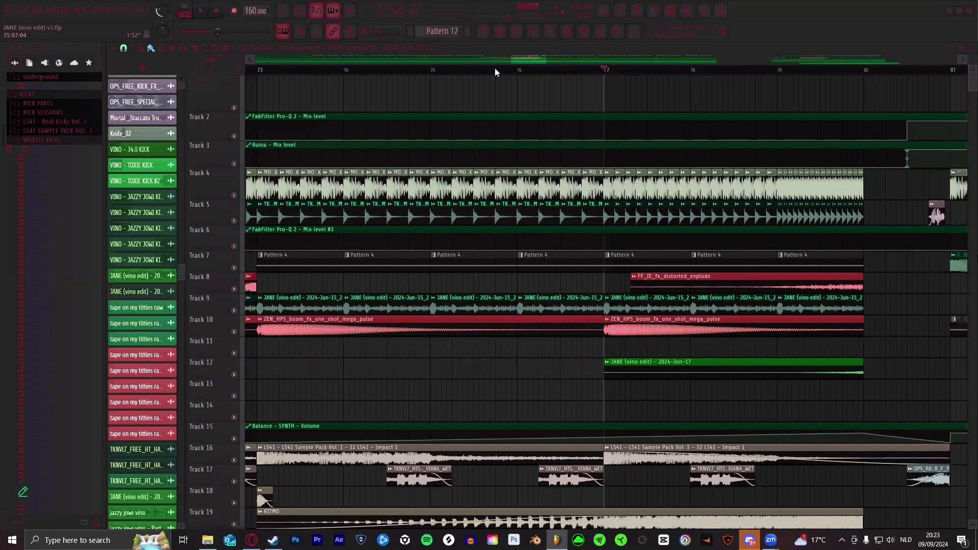
scroll(494, 69, "down", 4)
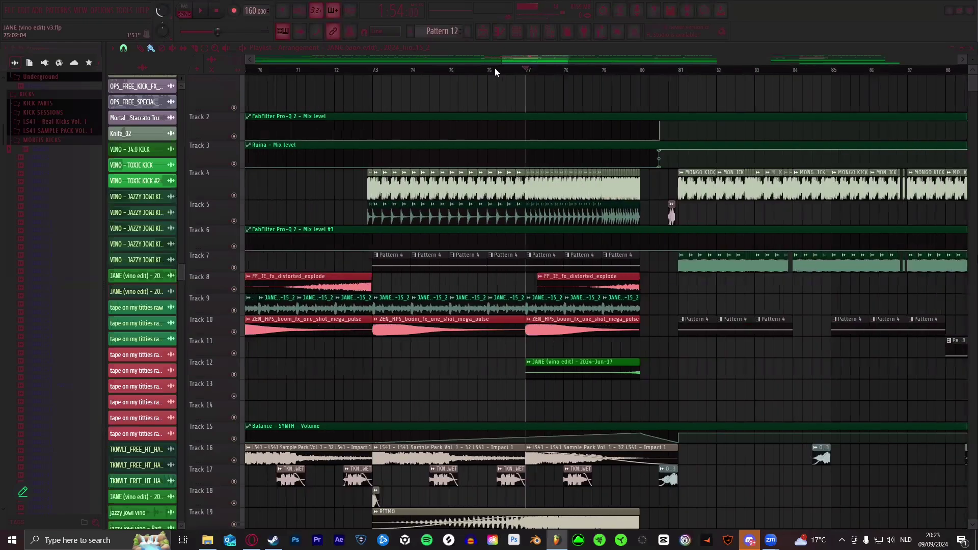
scroll(494, 68, "down", 3)
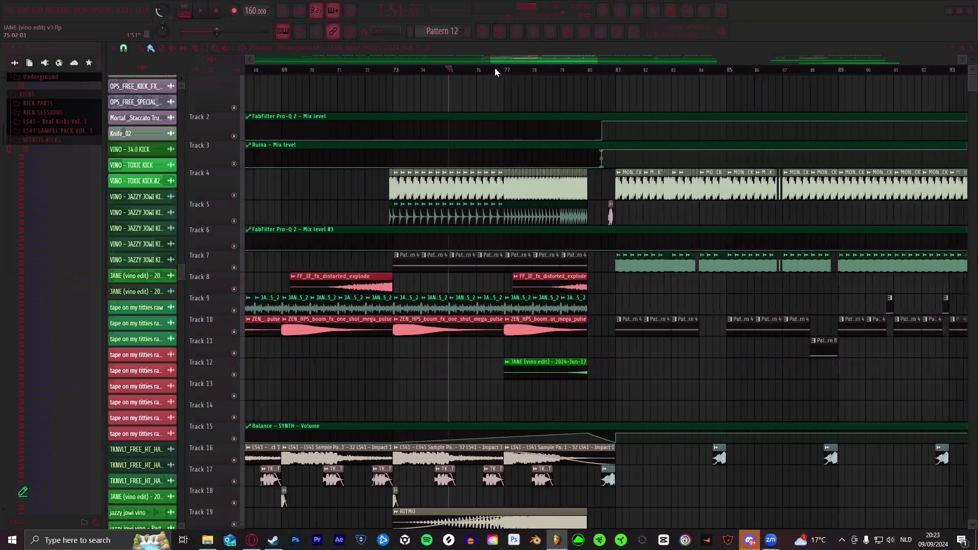
scroll(495, 68, "up", 3)
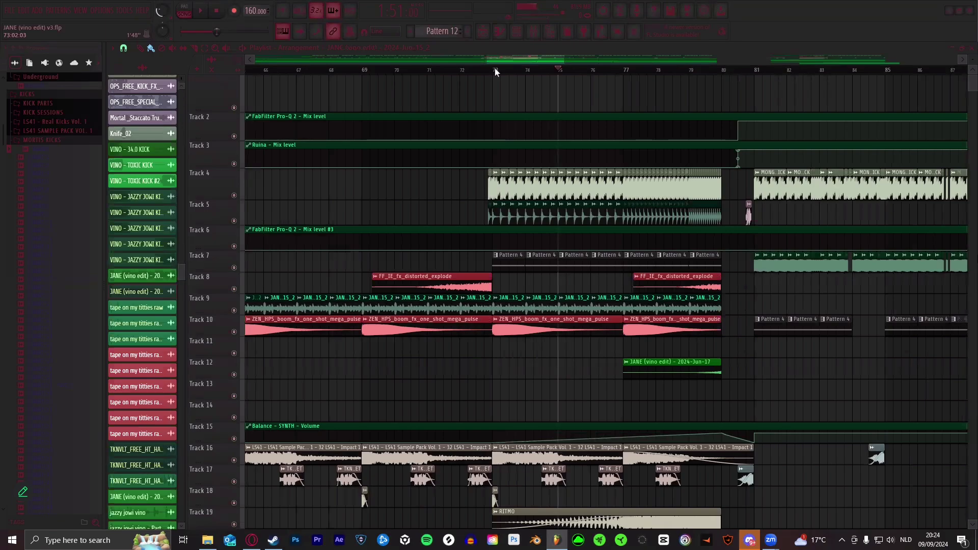
- Return the playhead to bar 65 and review the break and build-up leading to bar 81 with the kicks unmuted
scroll(495, 68, "down", 4)
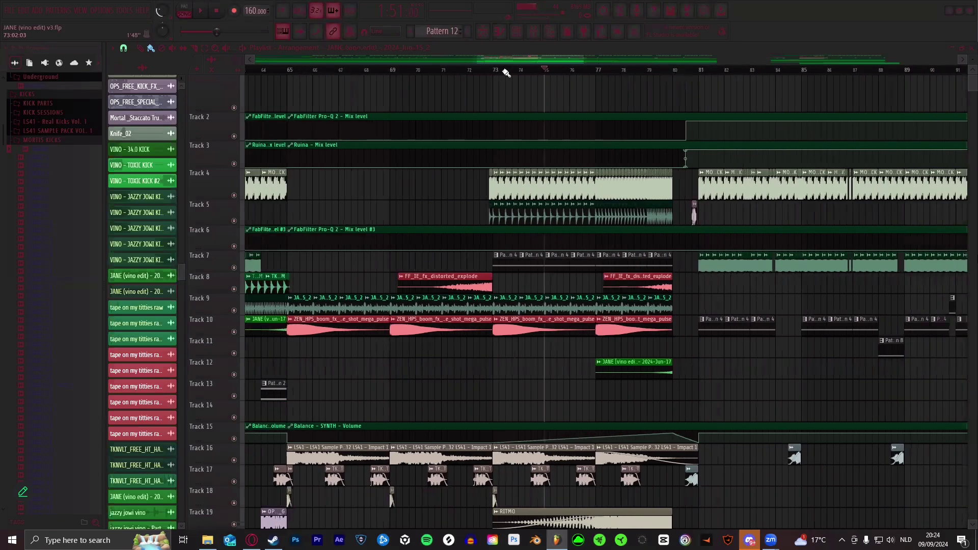
left_click_drag(499, 68, 546, 73)
scroll(547, 72, "down", 5)
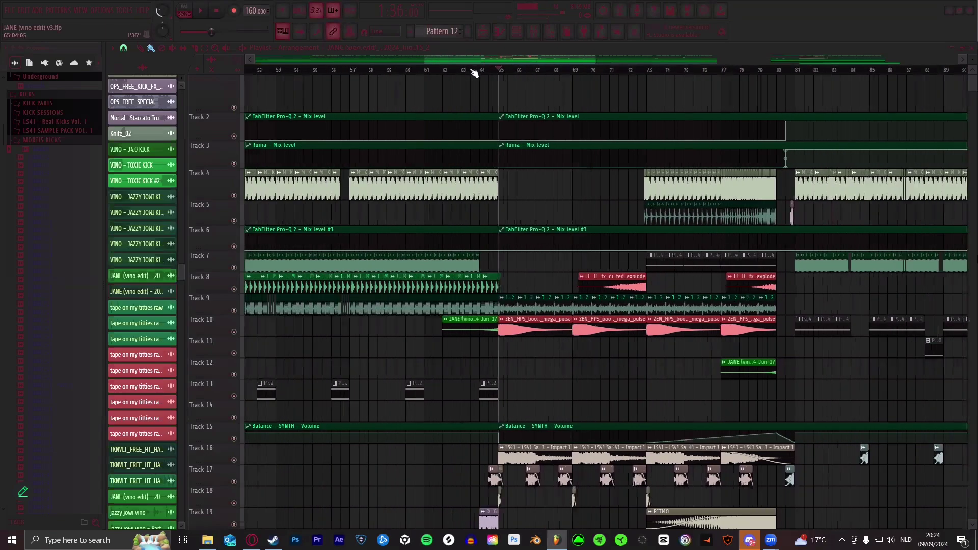
scroll(467, 72, "up", 3)
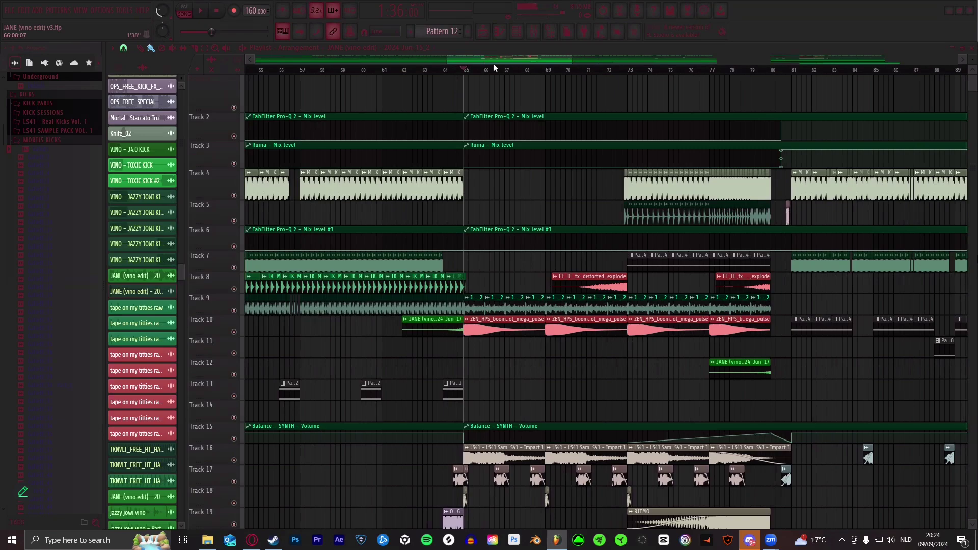
left_click_drag(497, 59, 503, 57)
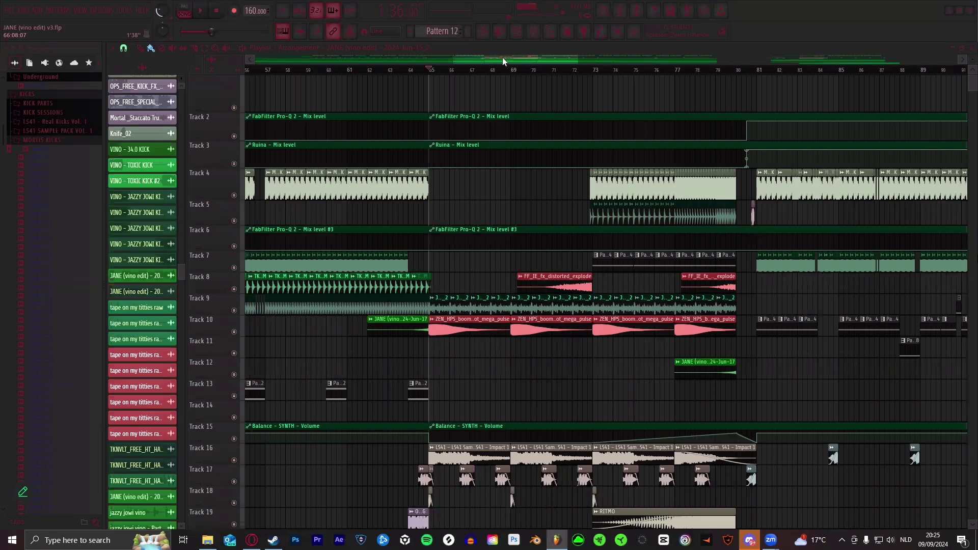
- Place the playhead at bar 16 and examine the transition from the intro into the first drop at bar 17
left_click_drag(501, 57, 372, 59)
scroll(371, 60, "down", 5)
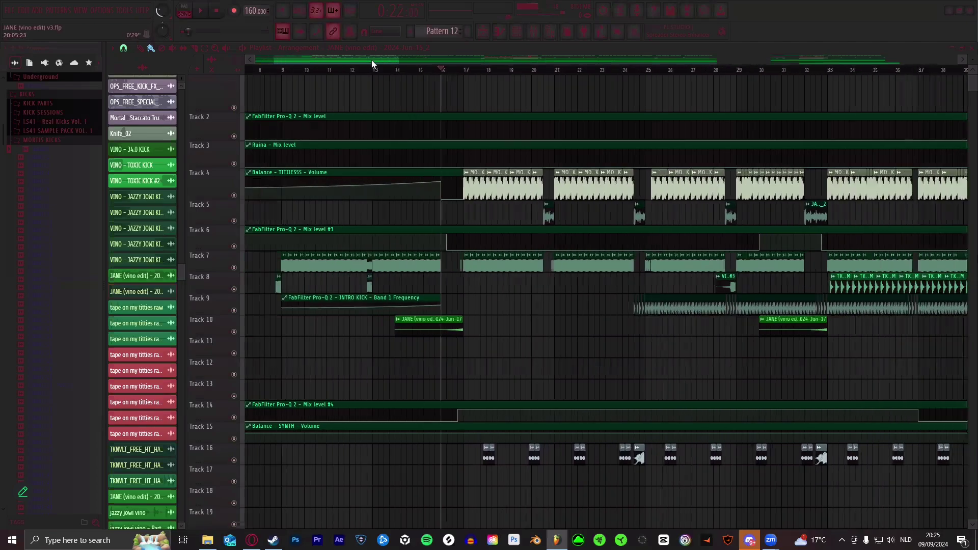
scroll(371, 60, "up", 4)
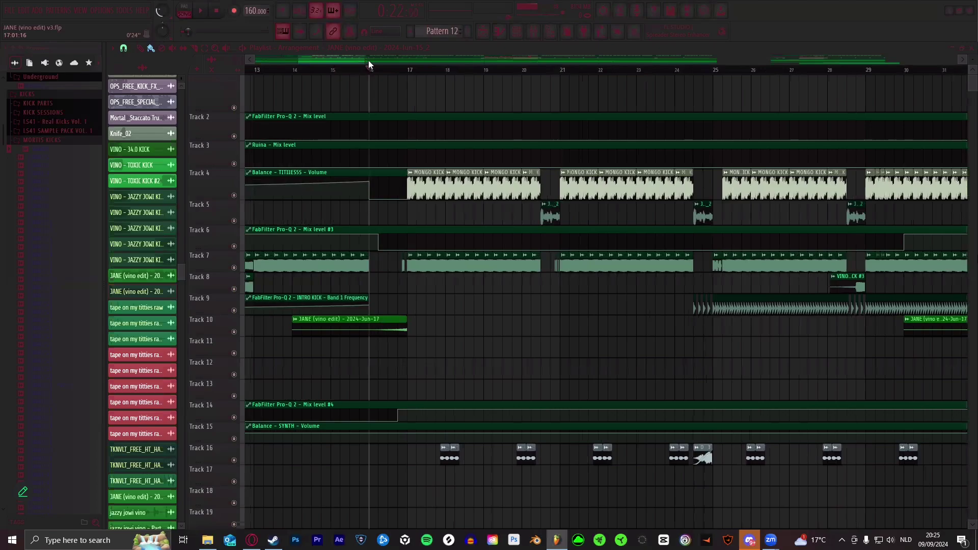
- Examine the gap between the intro and the first drop at bars 16 to 17, and place the playhead at bar 17
scroll(356, 73, "up", 1)
scroll(355, 73, "down", 2)
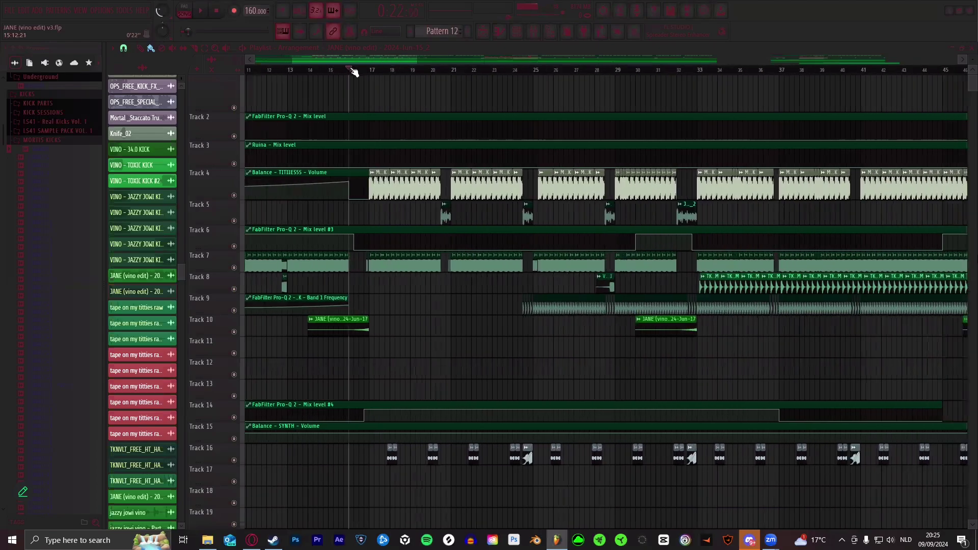
scroll(356, 73, "up", 5)
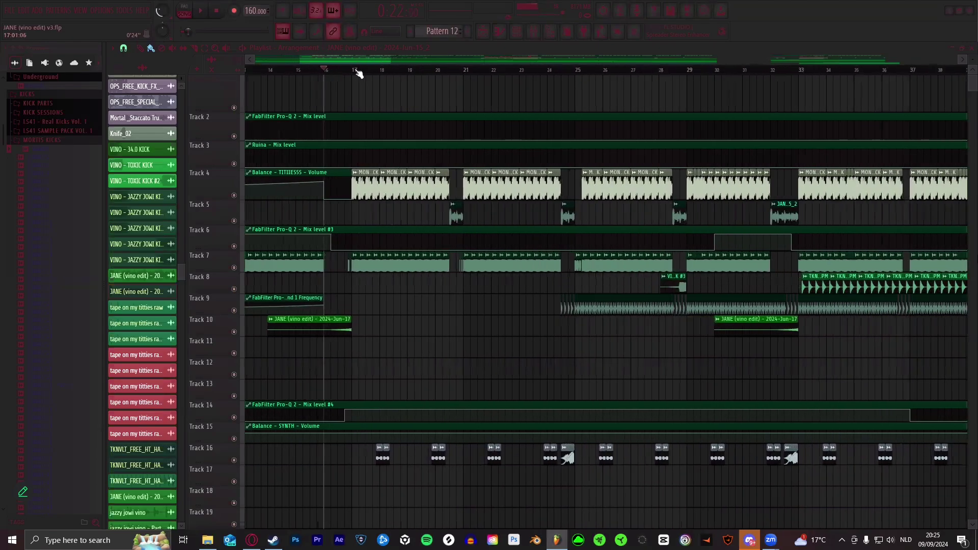
scroll(393, 71, "down", 4)
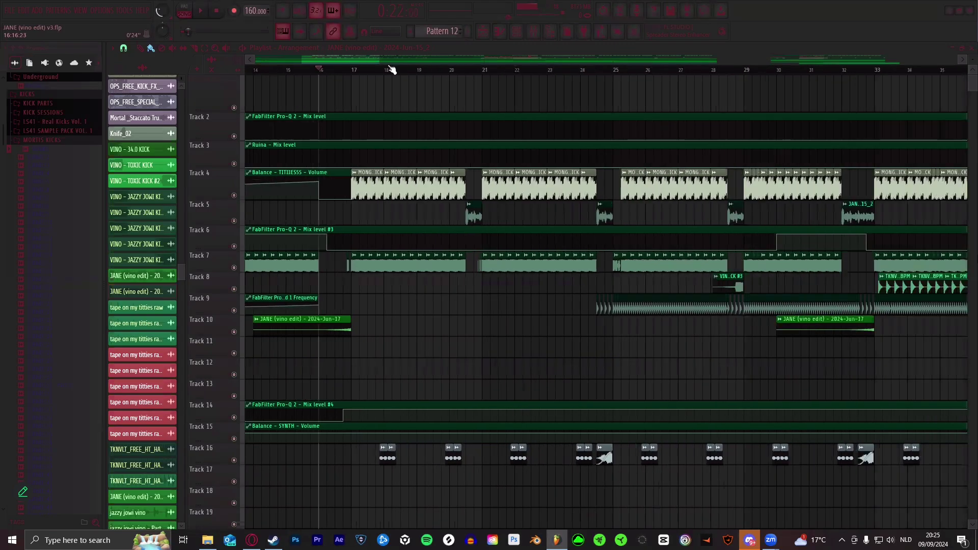
scroll(356, 64, "down", 1)
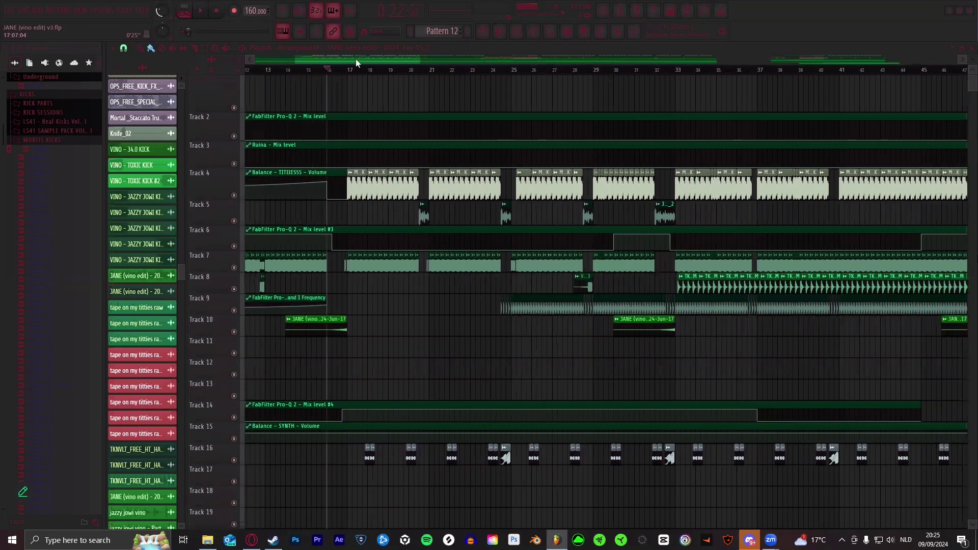
scroll(481, 74, "up", 3)
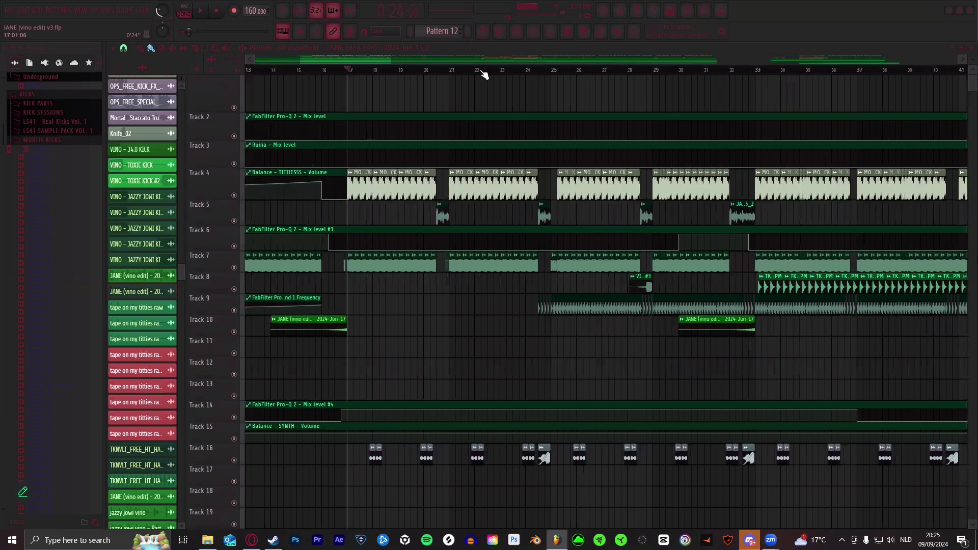
- Inspect the kick gaps and Track 5 fills around bars 20 and 24, and place the playhead at bar 24
scroll(491, 62, "up", 4)
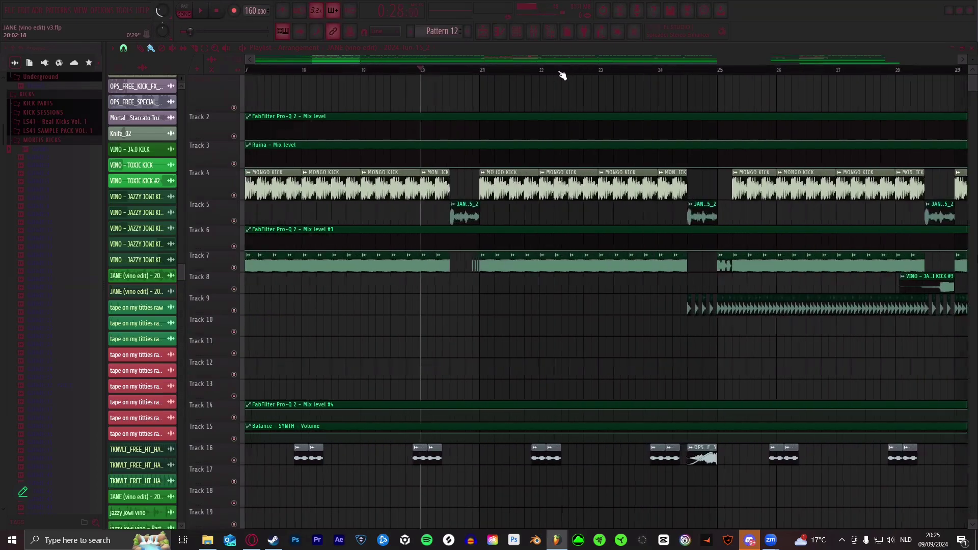
scroll(540, 69, "down", 1)
scroll(540, 73, "down", 3)
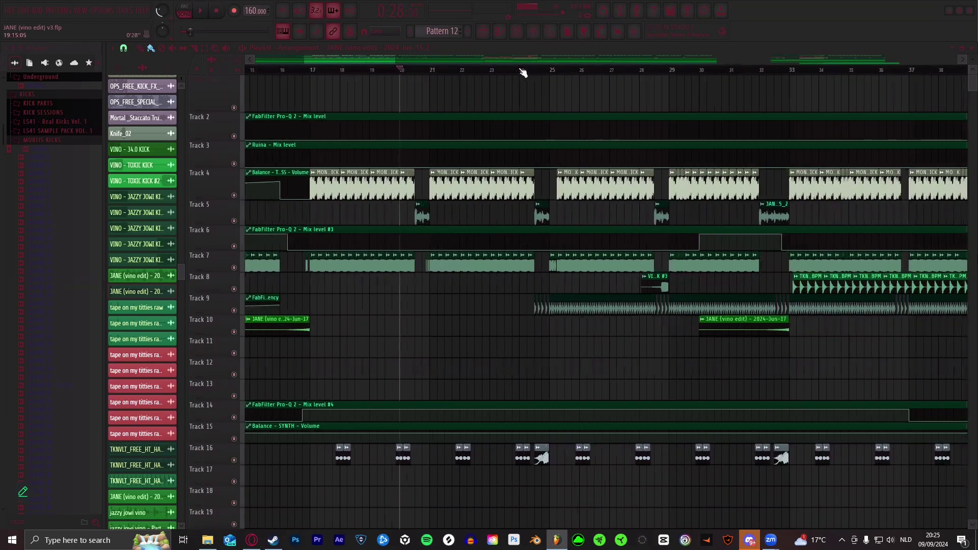
scroll(523, 73, "up", 1)
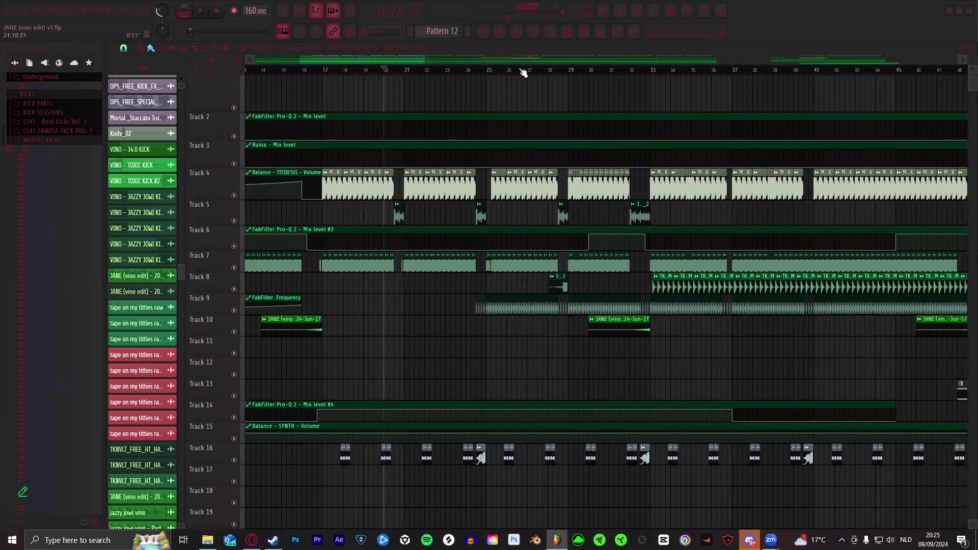
scroll(523, 73, "up", 4)
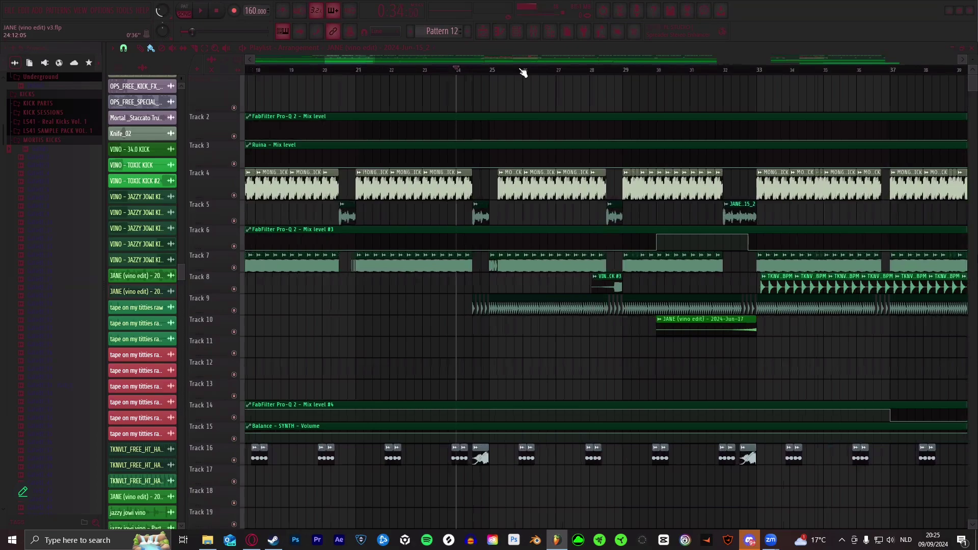
- Review the rest of the first drop up to bar 65 and place the playhead at bar 57 after the kick gap
scroll(524, 73, "down", 4)
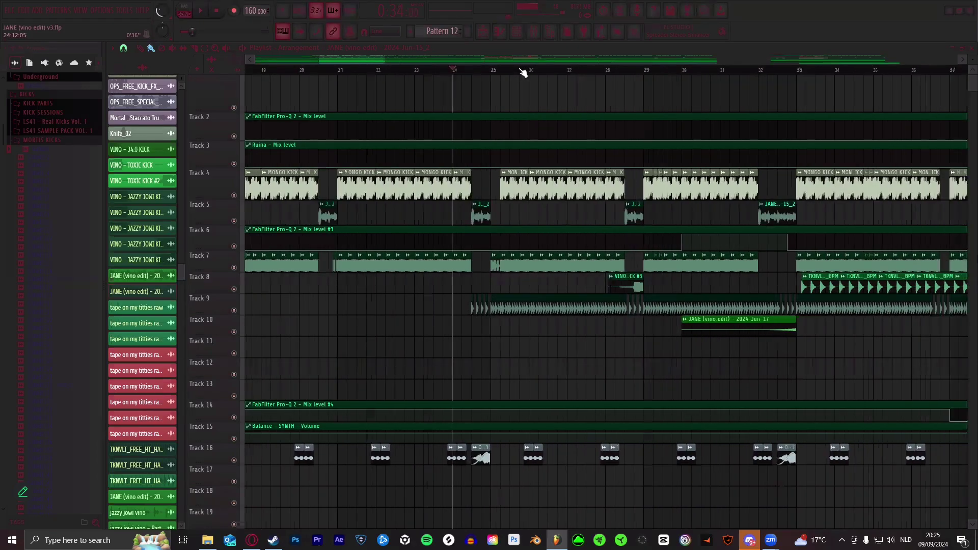
scroll(523, 73, "down", 5)
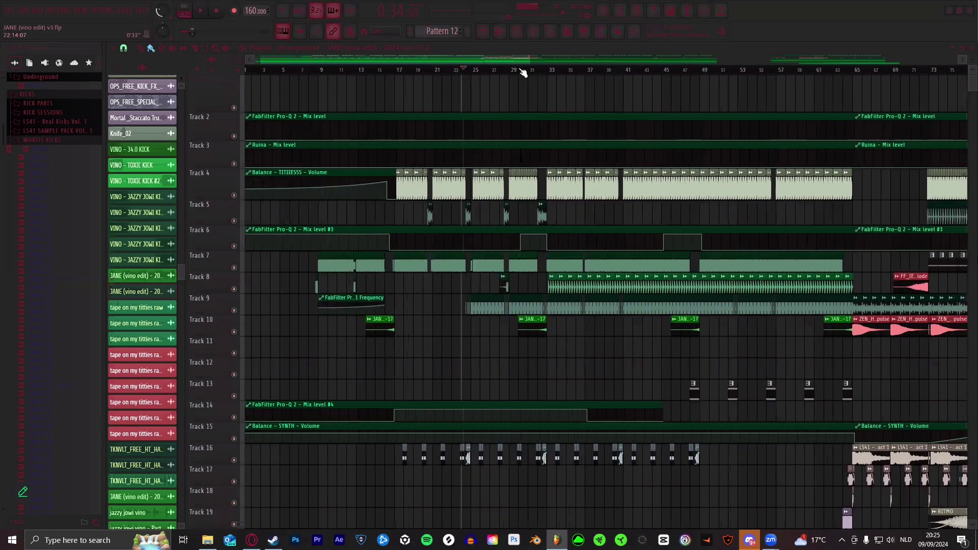
scroll(523, 73, "up", 4)
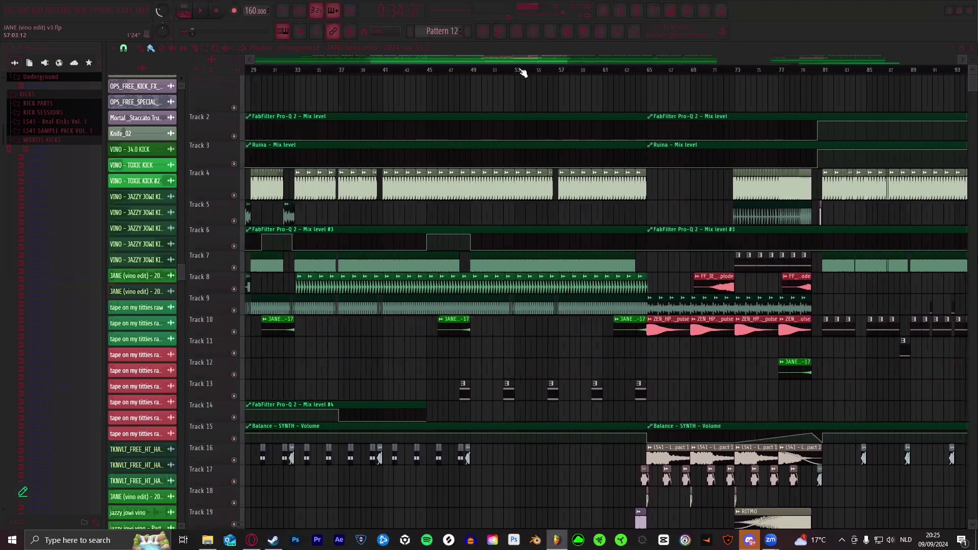
scroll(523, 73, "up", 5)
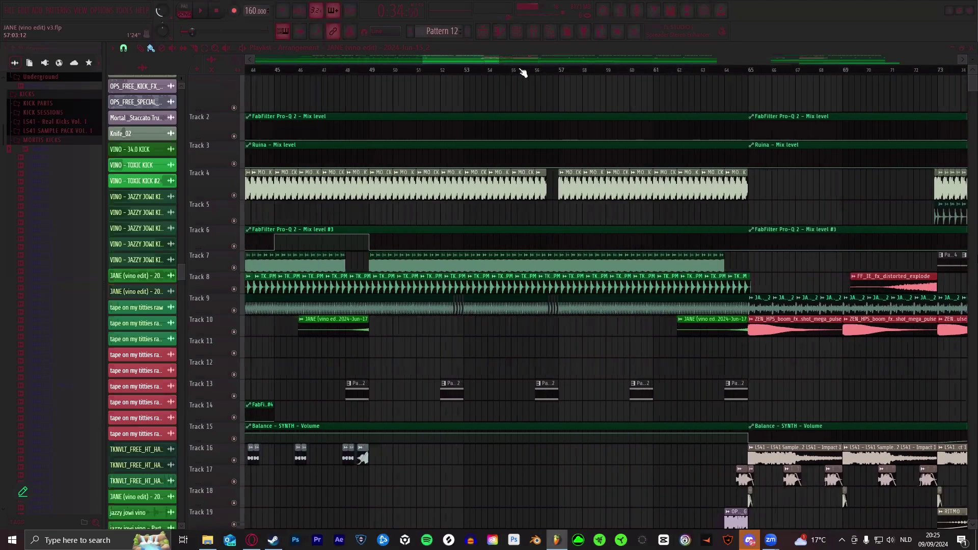
scroll(523, 73, "down", 4)
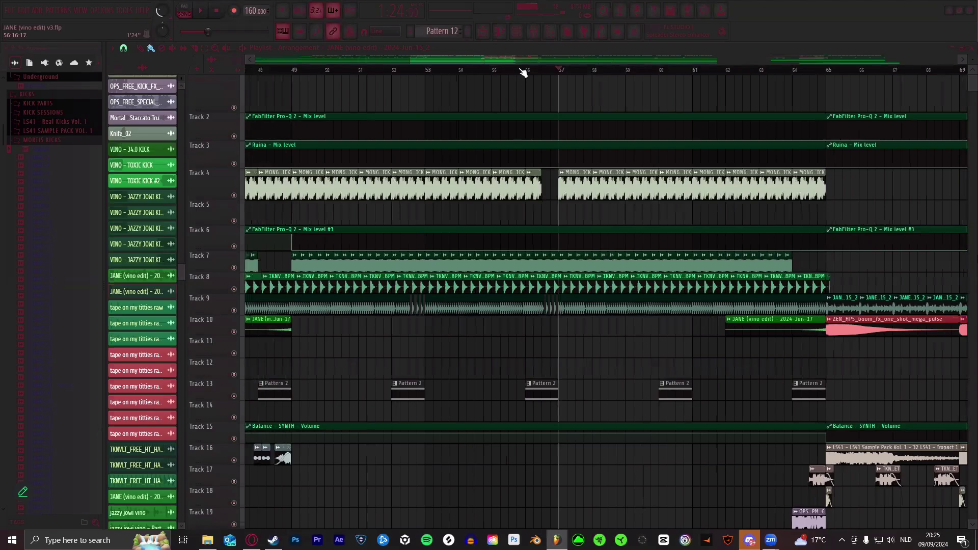
- Examine the transition into the break at bar 65 and follow its layers, moving the playhead to bar 73
left_click(523, 72)
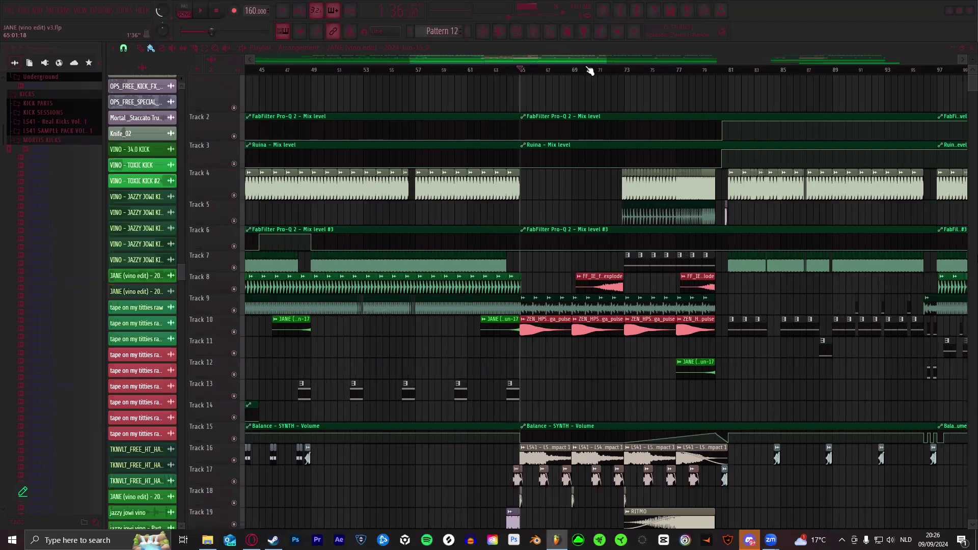
scroll(528, 72, "up", 3)
scroll(534, 72, "up", 4)
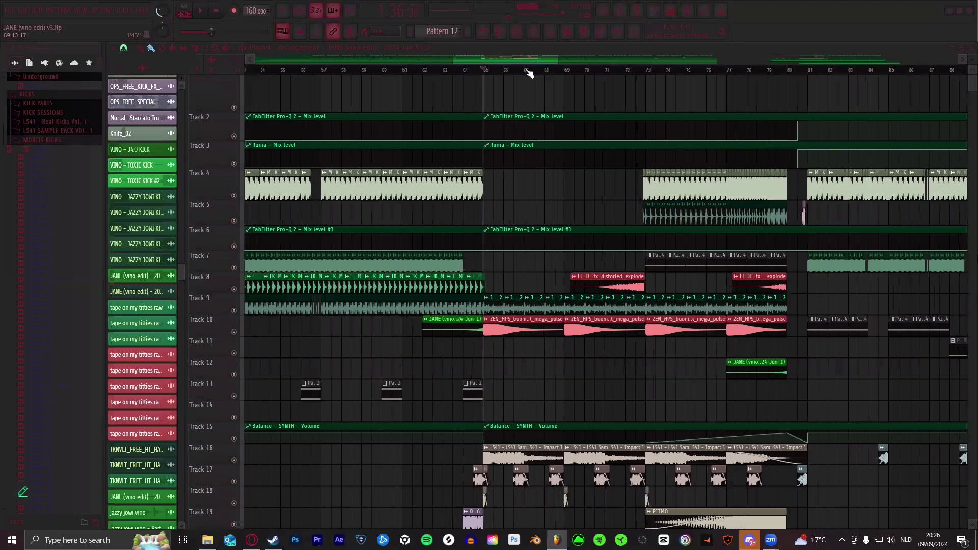
scroll(571, 73, "up", 2)
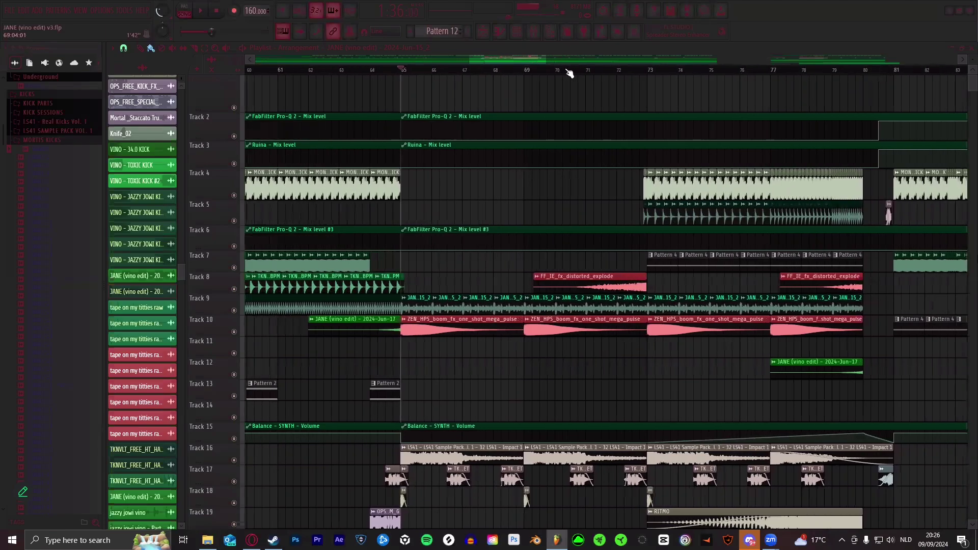
scroll(569, 73, "down", 5)
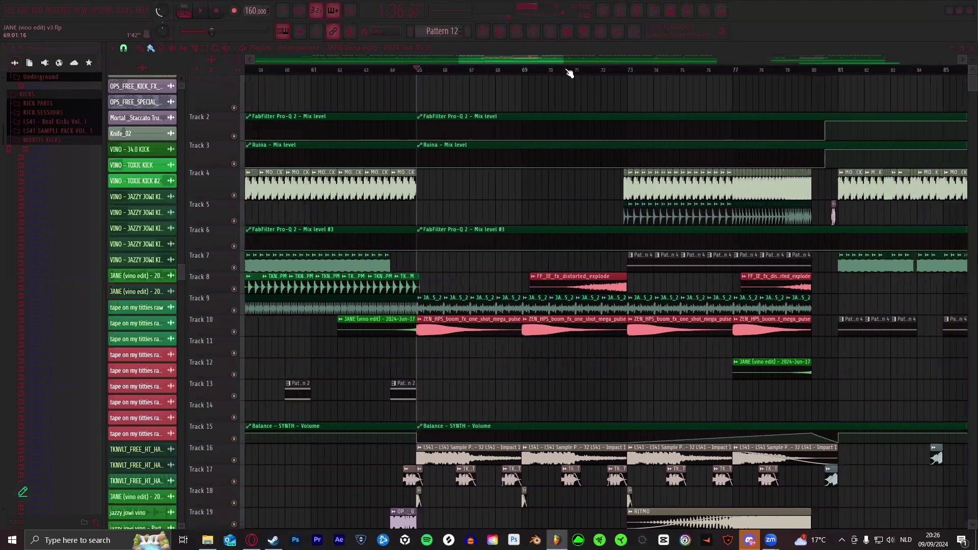
scroll(698, 75, "up", 2)
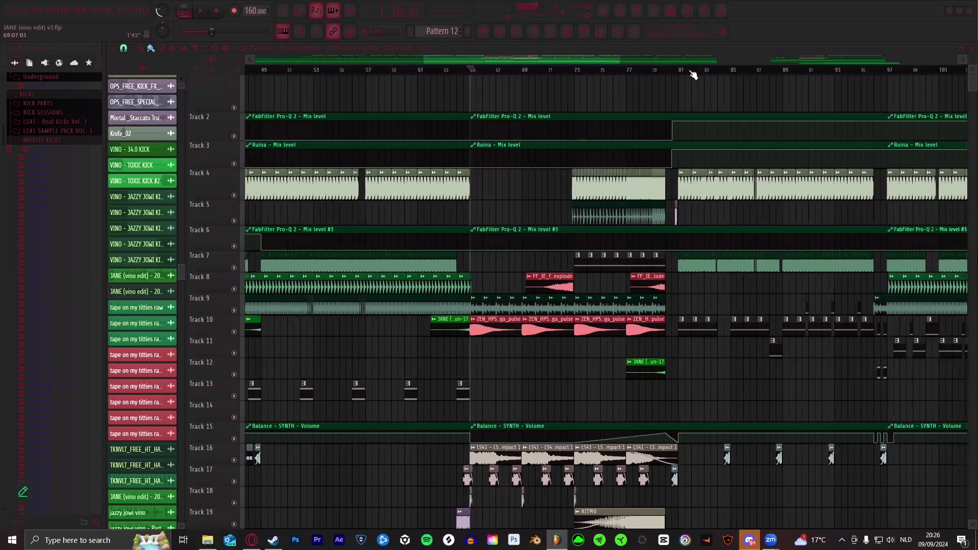
scroll(712, 76, "up", 6)
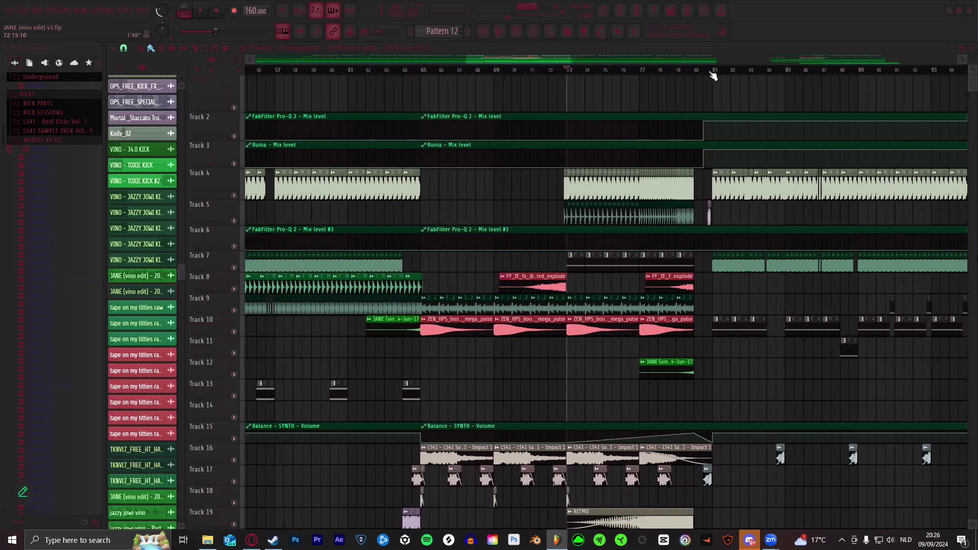
- Inspect the build-up layers from bar 73 onward and place the playhead at bar 80, in the gap before the drop
scroll(712, 75, "up", 8)
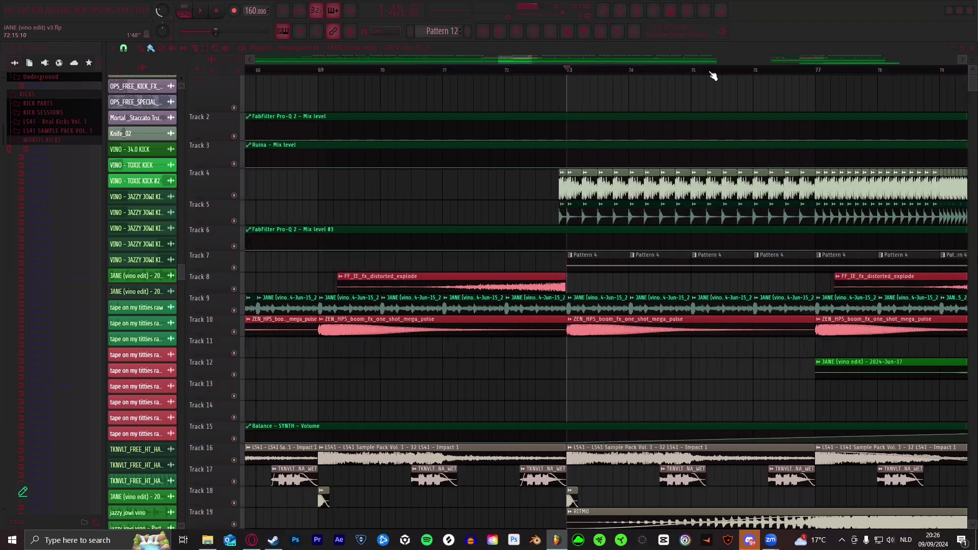
scroll(713, 75, "down", 5)
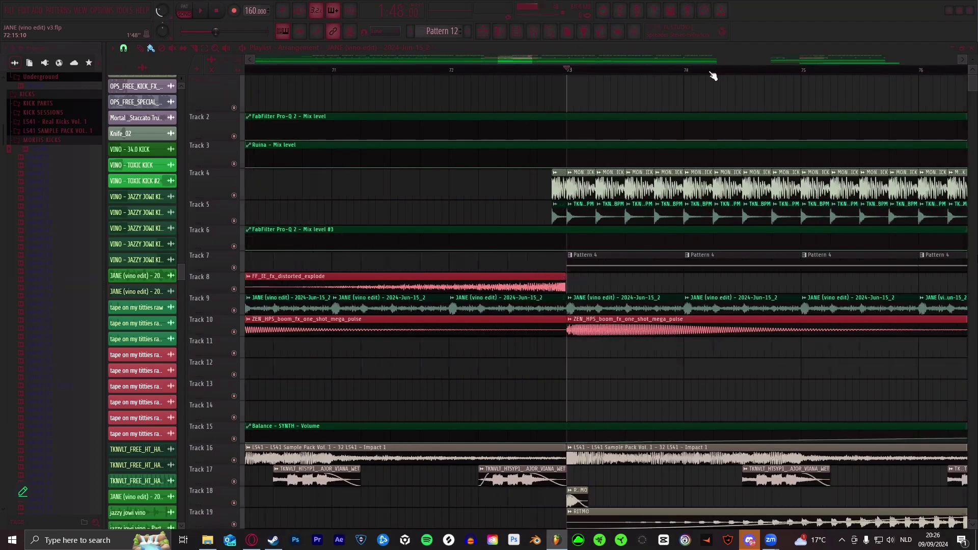
scroll(712, 75, "down", 3)
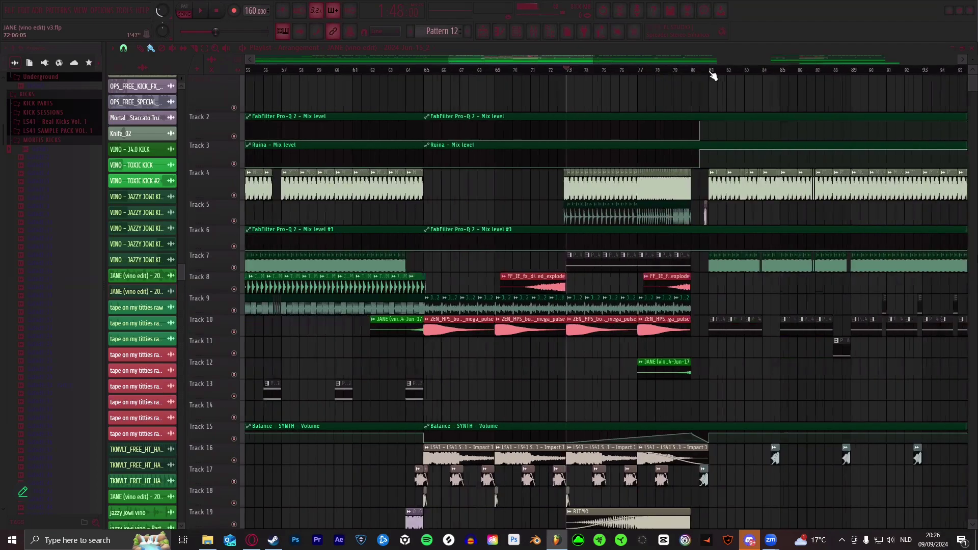
scroll(712, 75, "up", 3)
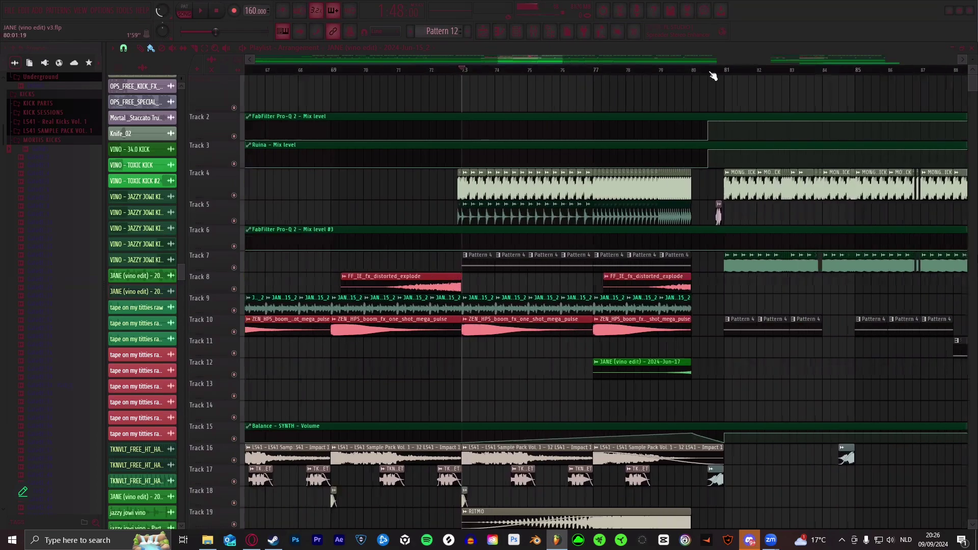
scroll(712, 76, "up", 2)
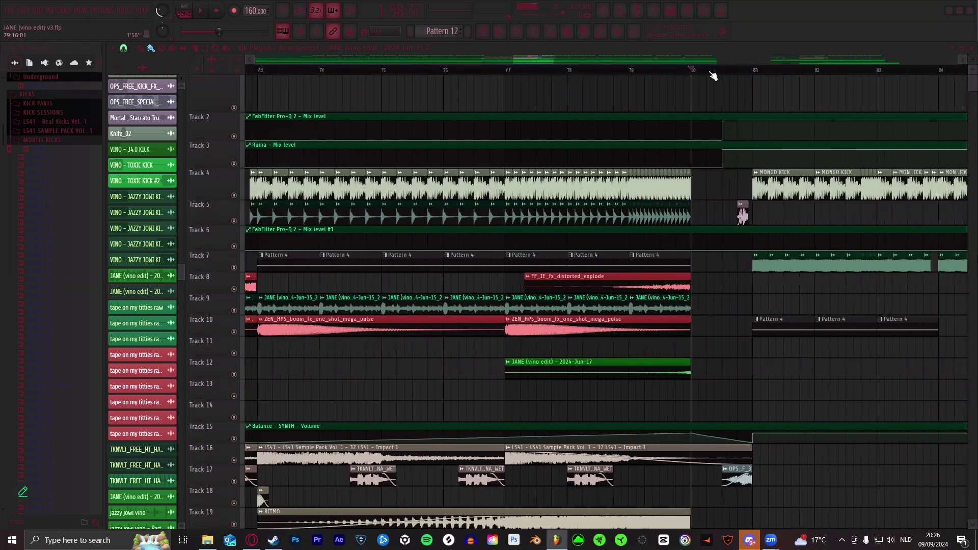
- Move the playhead back to bar 69 and review the impacts and risers across the break and build-up
scroll(712, 75, "down", 3)
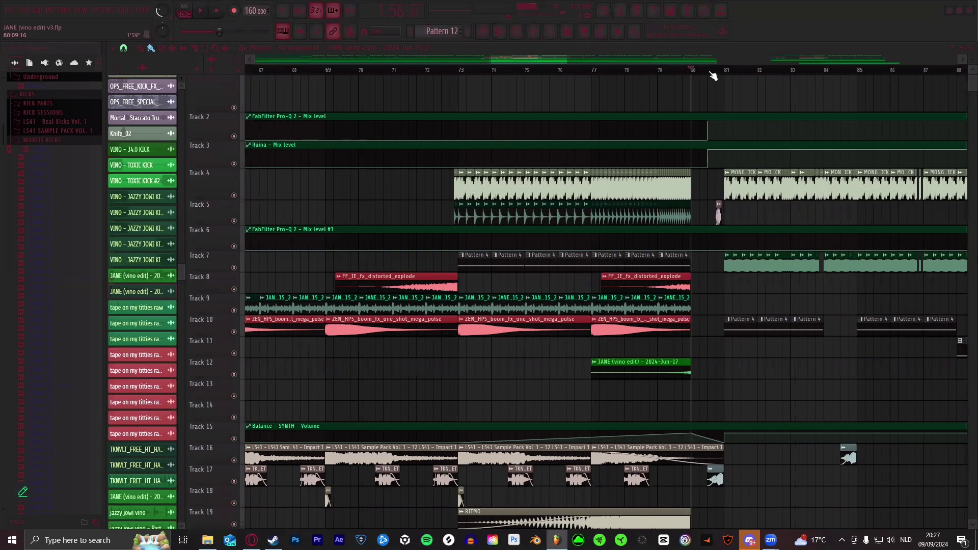
scroll(713, 75, "down", 2)
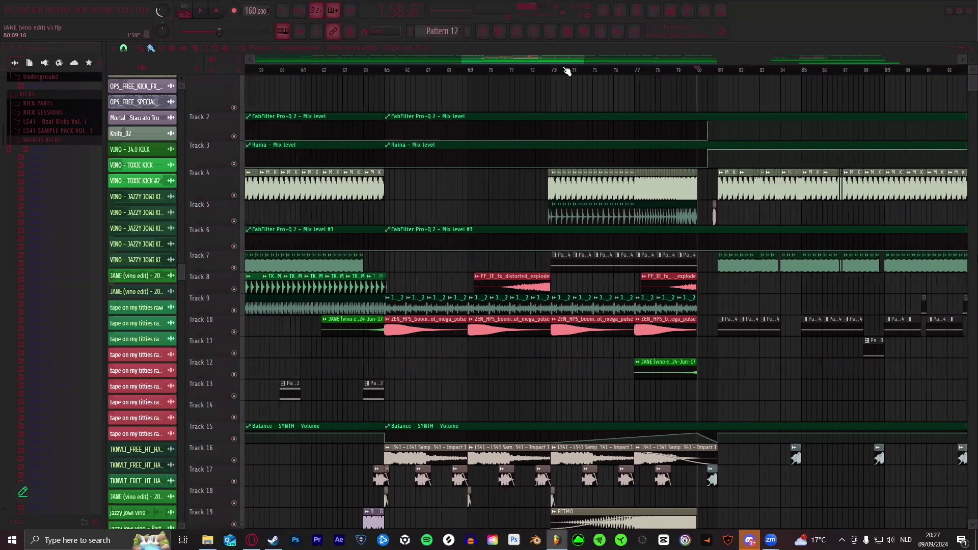
scroll(591, 71, "down", 2)
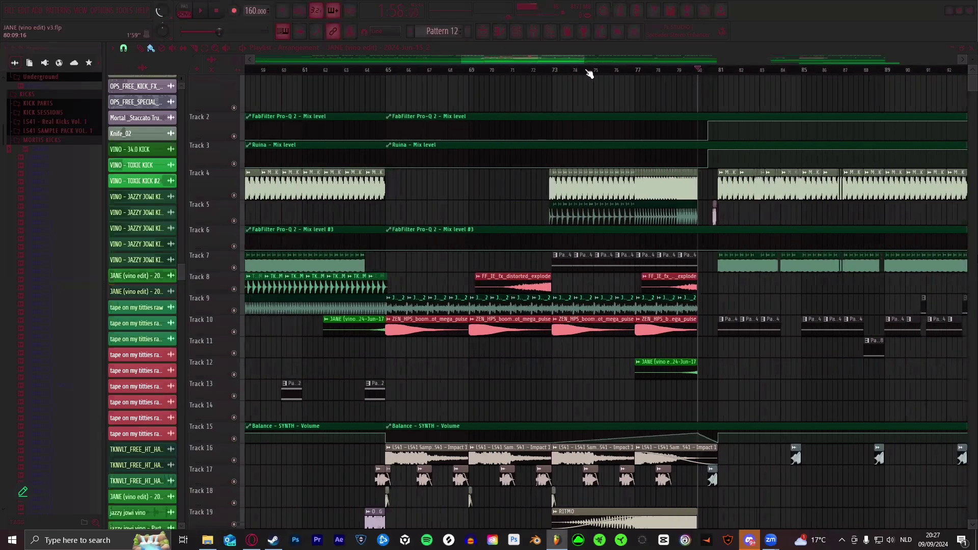
left_click_drag(591, 73, 648, 73)
scroll(623, 74, "up", 4)
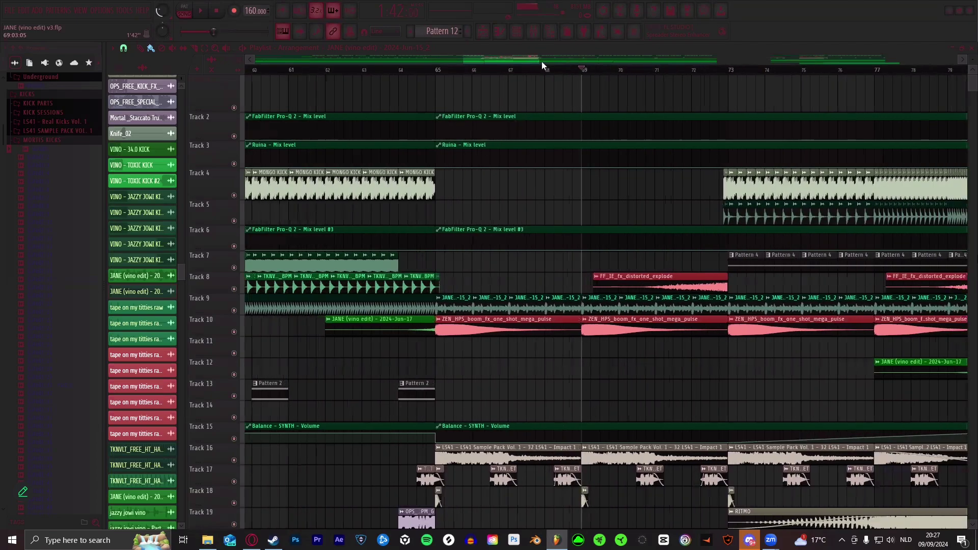
scroll(542, 61, "down", 6)
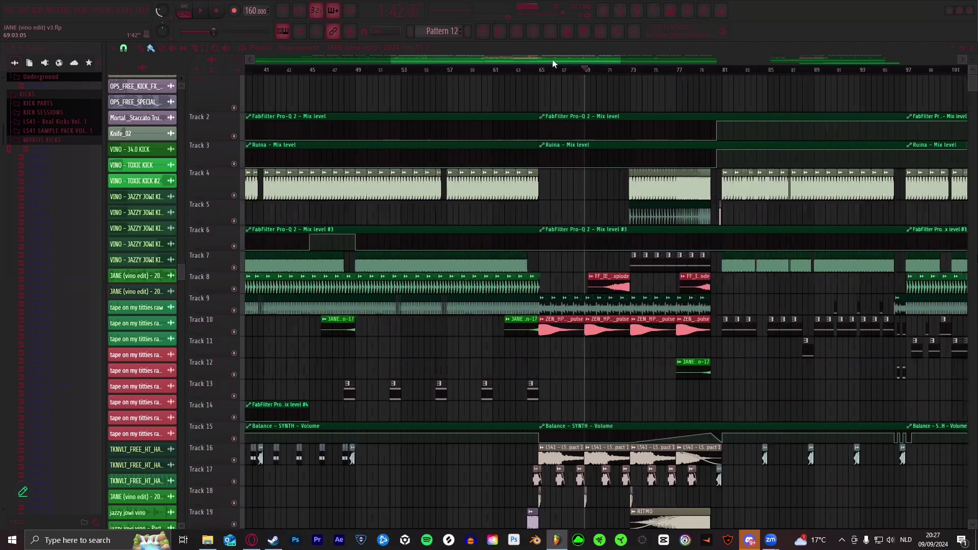